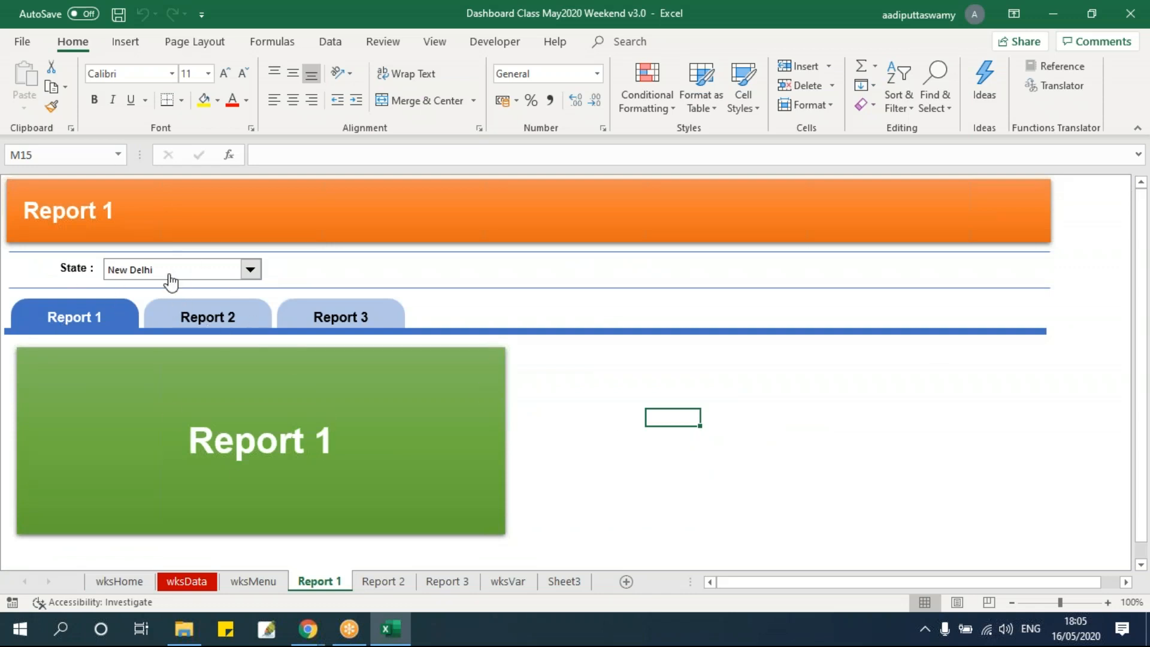
Delete the State label and its drop-down list from the Report 1 sheet
click(461, 584)
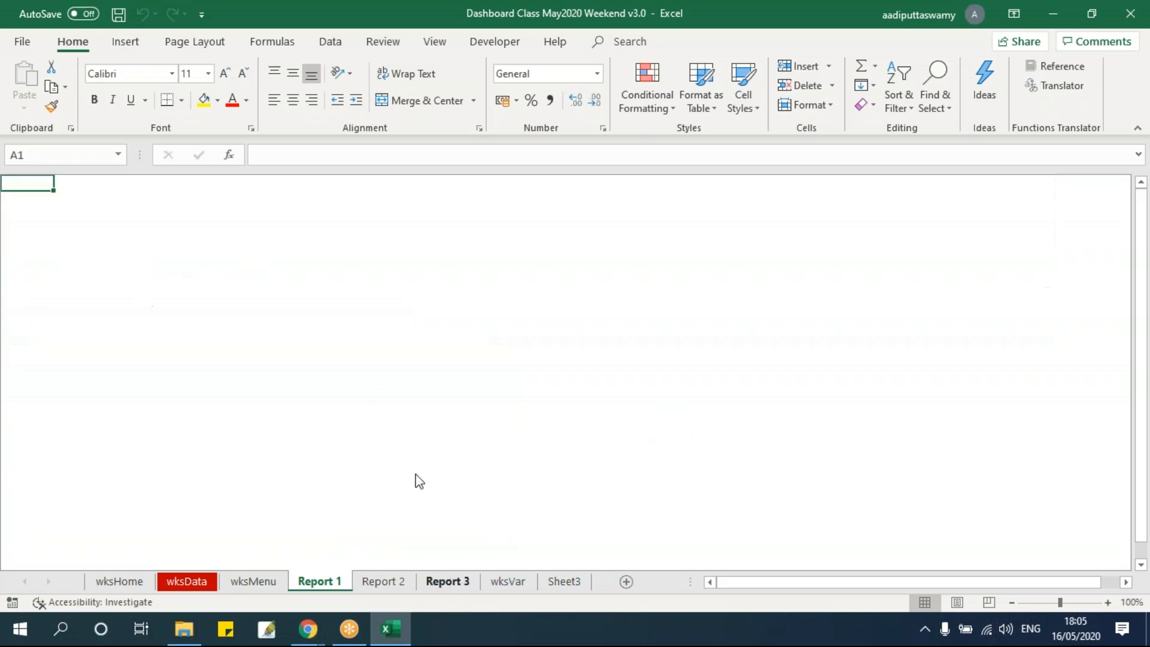
click(443, 581)
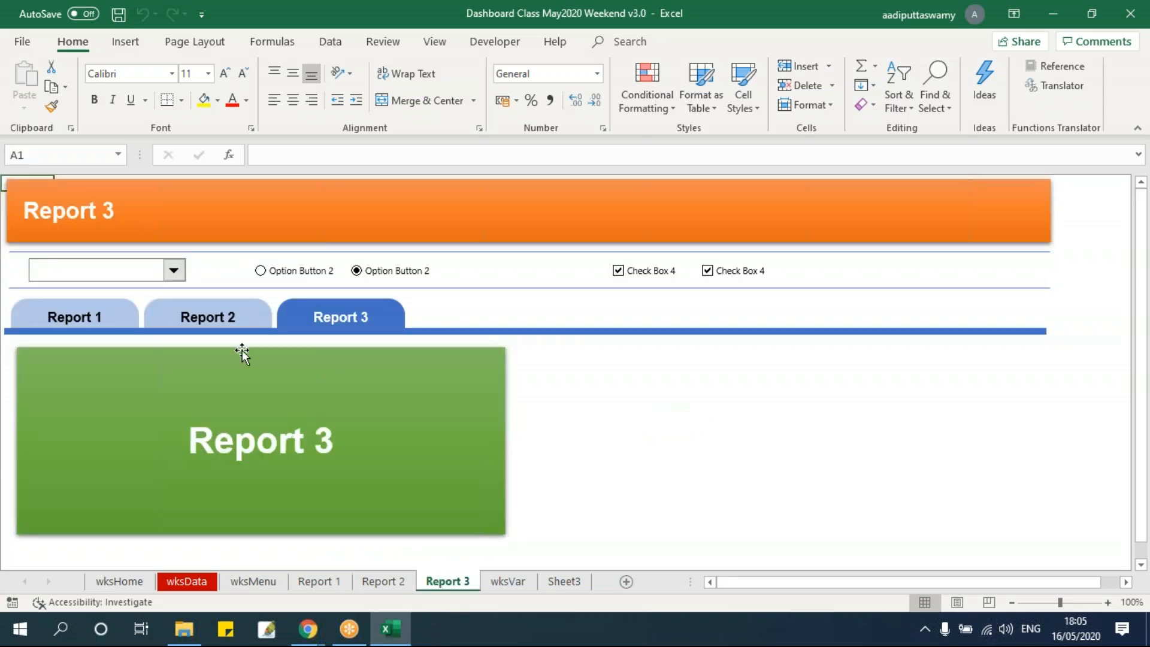
click(382, 582)
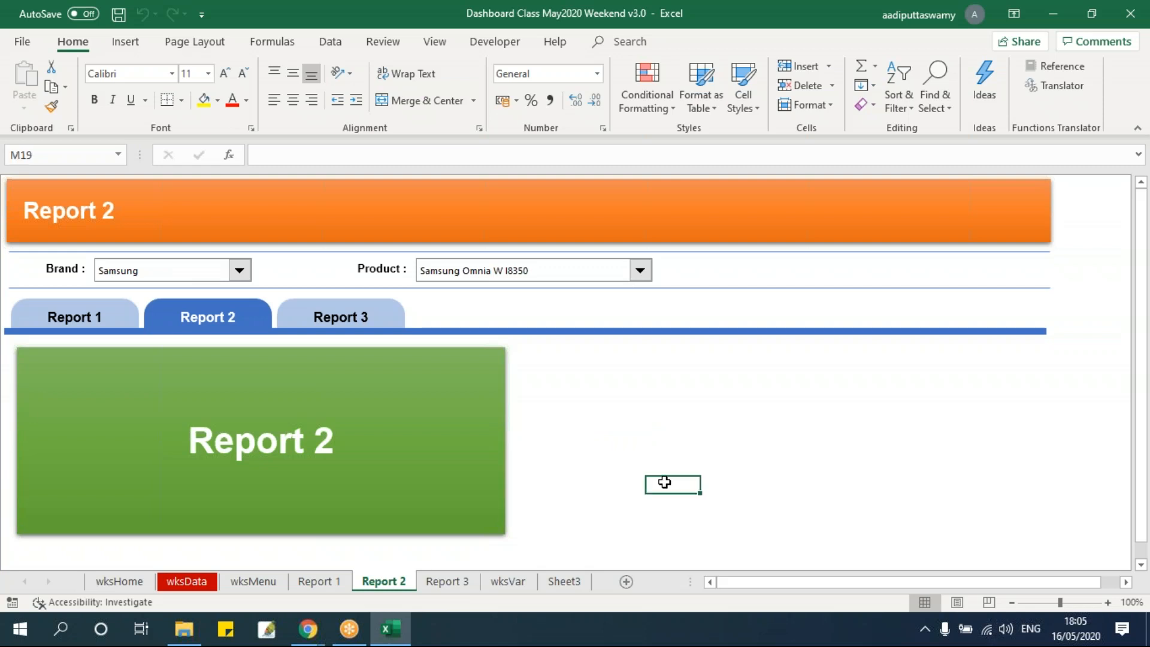
click(320, 582)
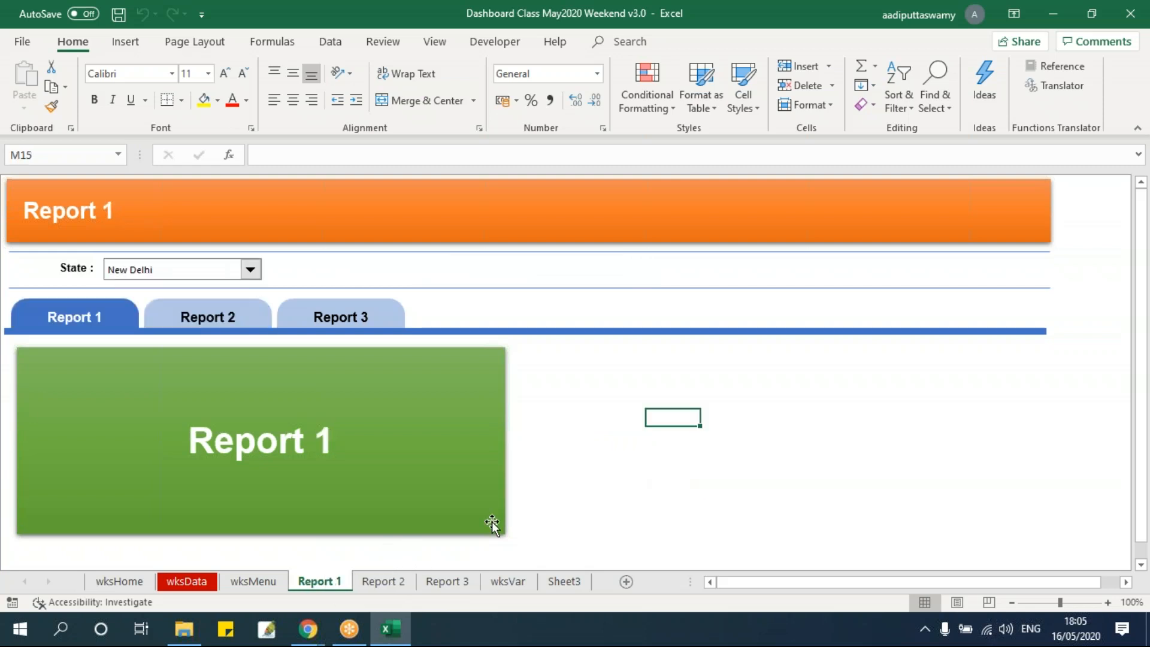
click(77, 263)
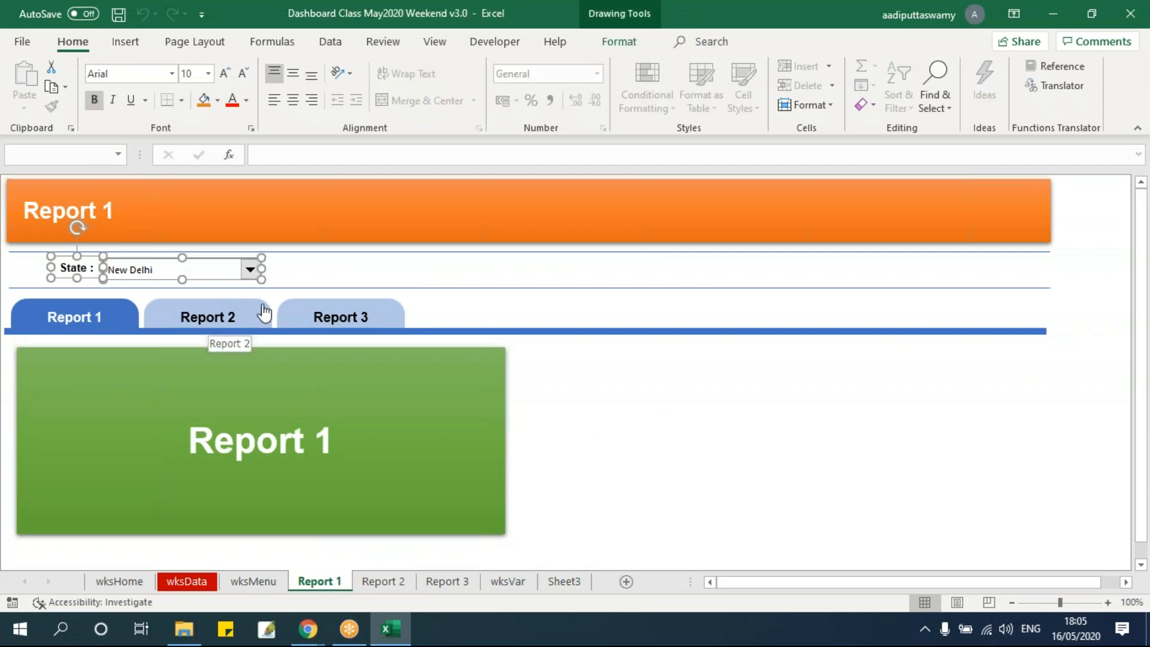
key(Delete)
Delete the Brand and Product labels with their drop-down lists and the green placeholder rectangle from the Report 2 sheet
click(381, 582)
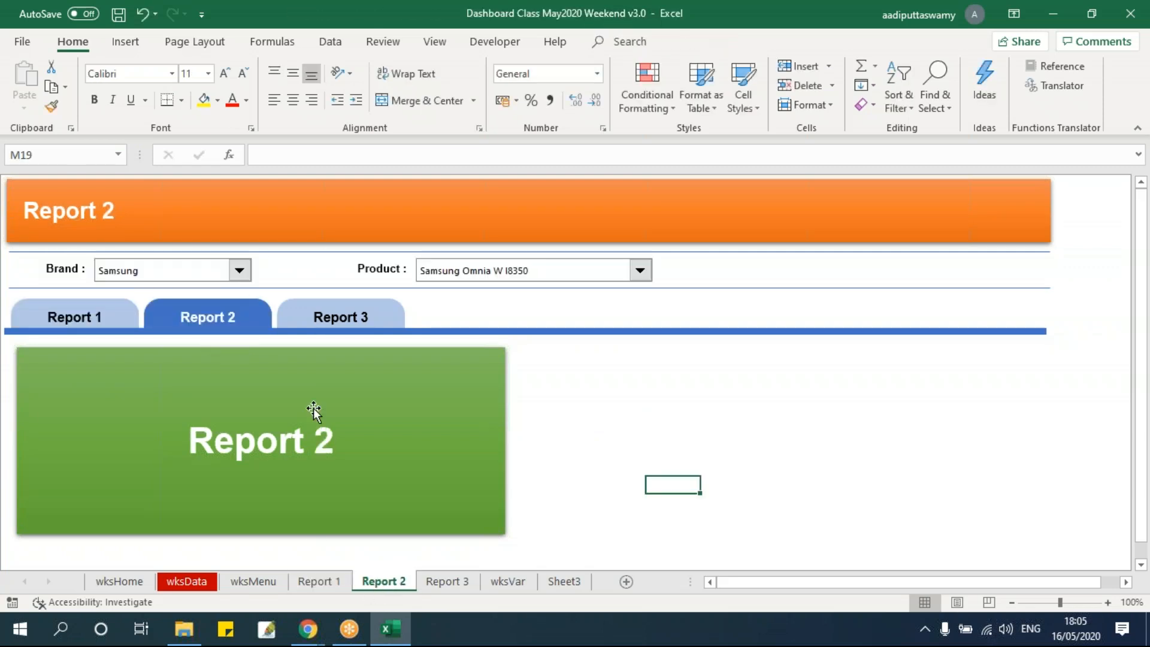
click(66, 268)
ctrl+click(161, 270)
ctrl+click(378, 271)
ctrl+click(465, 271)
key(Delete)
click(425, 398)
key(Delete)
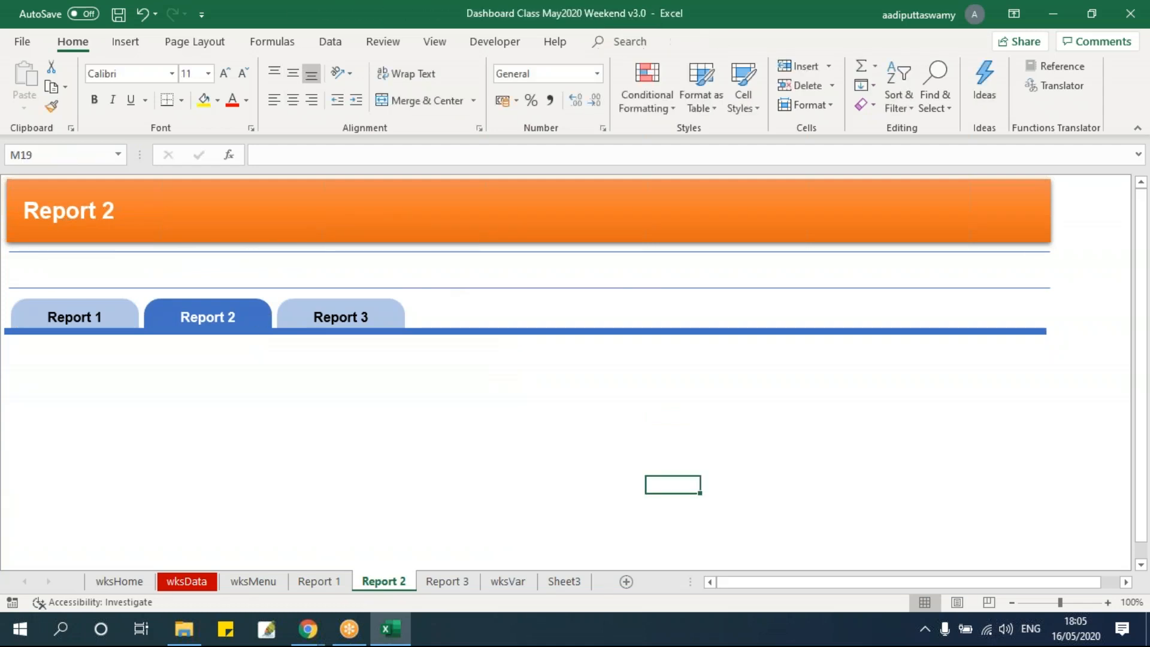
Delete the combo box, both option buttons, both check boxes and the green placeholder rectangle from the Report 3 sheet
click(446, 581)
ctrl+click(168, 270)
ctrl+click(299, 270)
ctrl+click(393, 270)
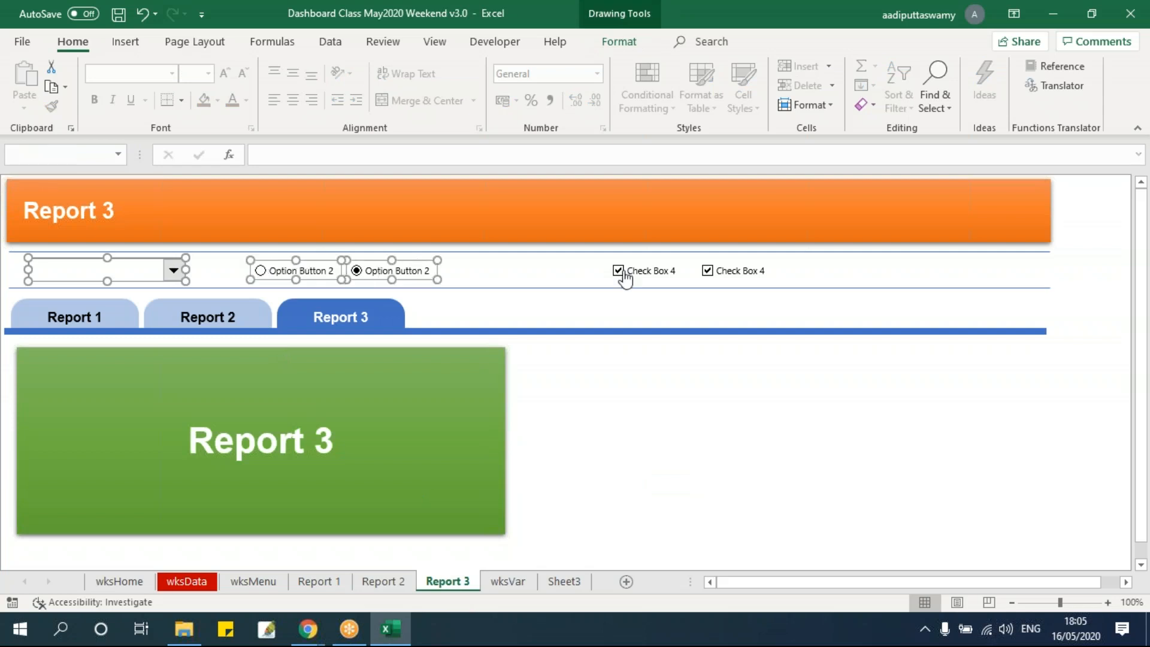
ctrl+click(625, 274)
ctrl+click(752, 276)
key(Delete)
click(389, 415)
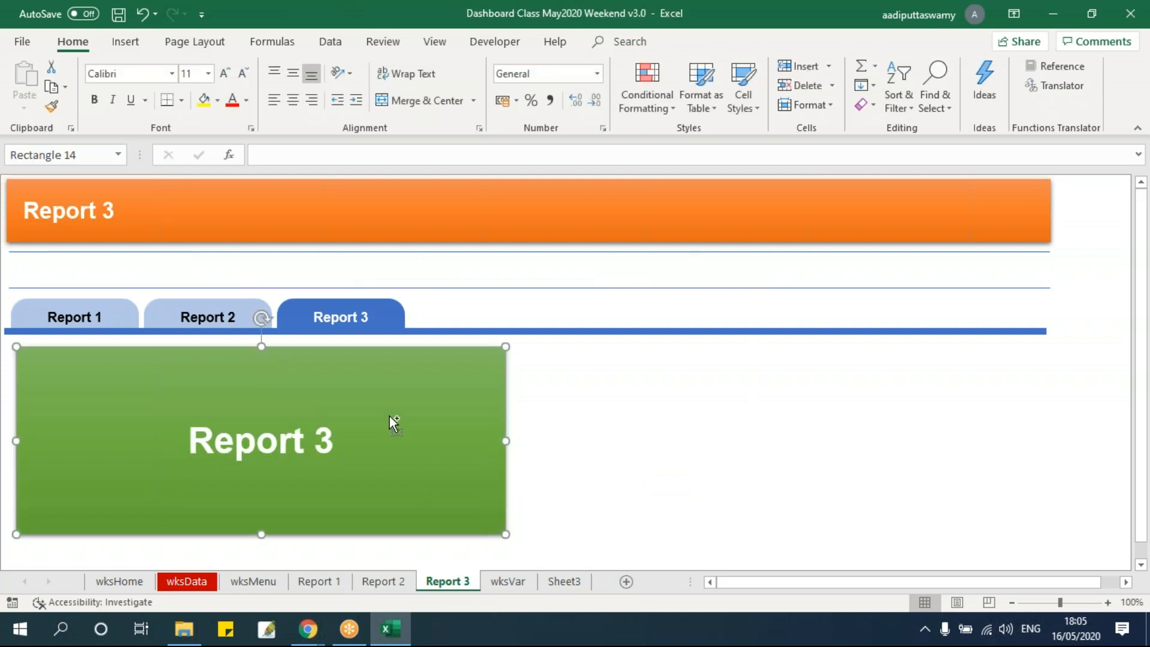
key(Delete)
Delete the green placeholder rectangle from the Report 1 sheet
click(319, 582)
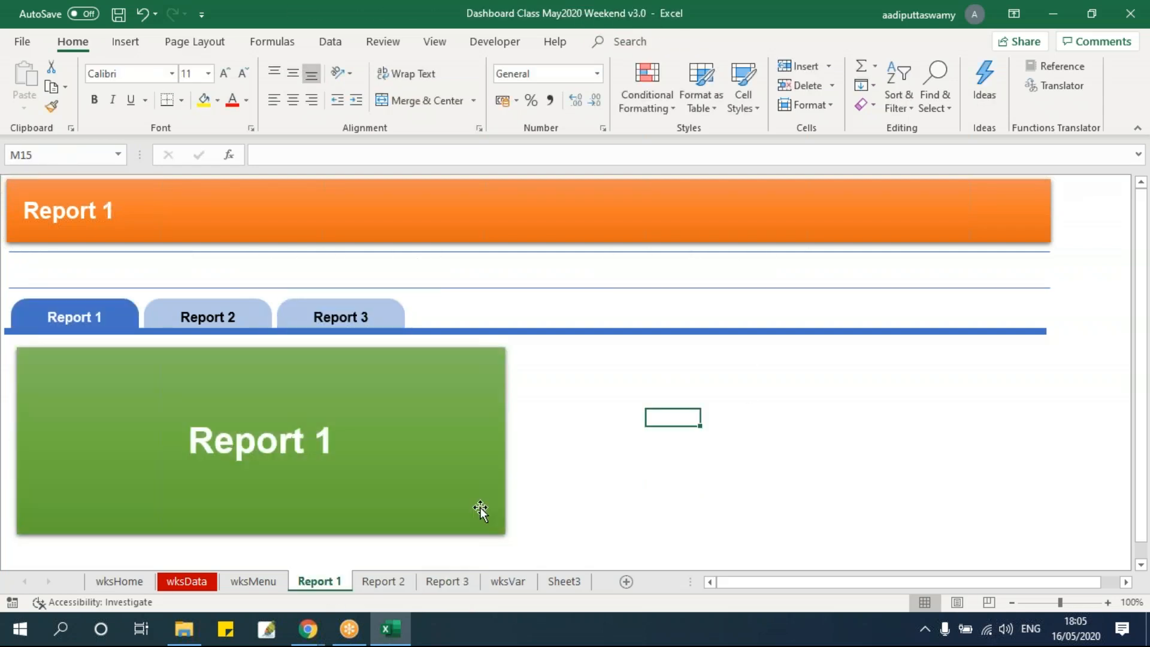
click(476, 502)
key(Delete)
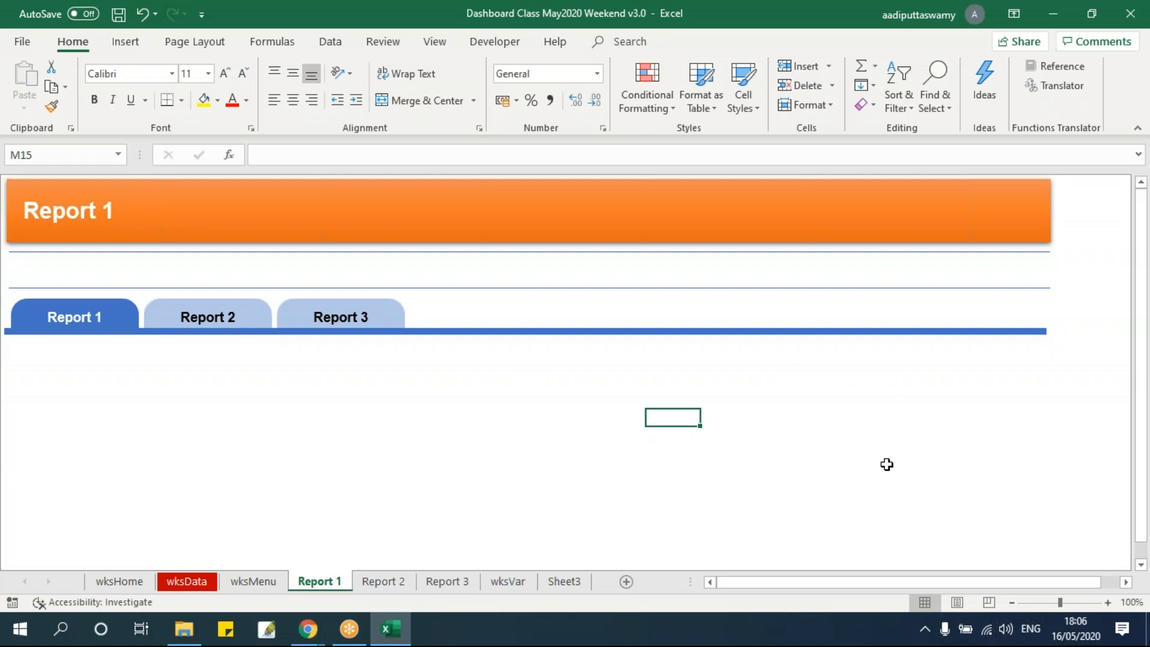
drag(755, 367, 1047, 542)
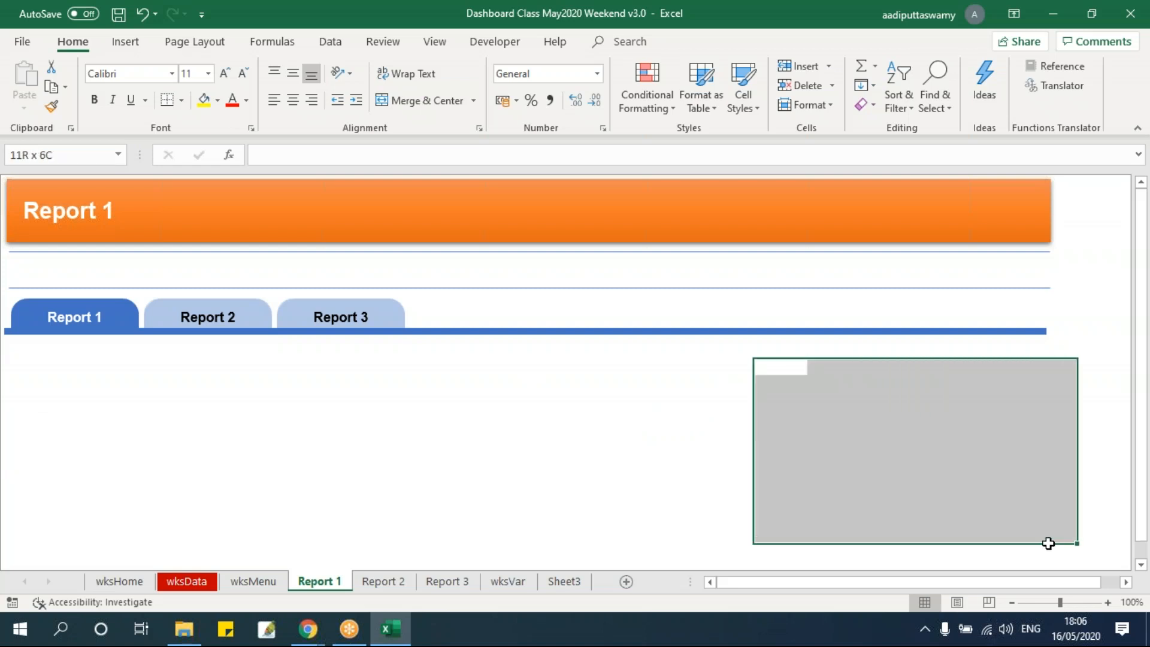
drag(50, 363, 419, 519)
click(466, 435)
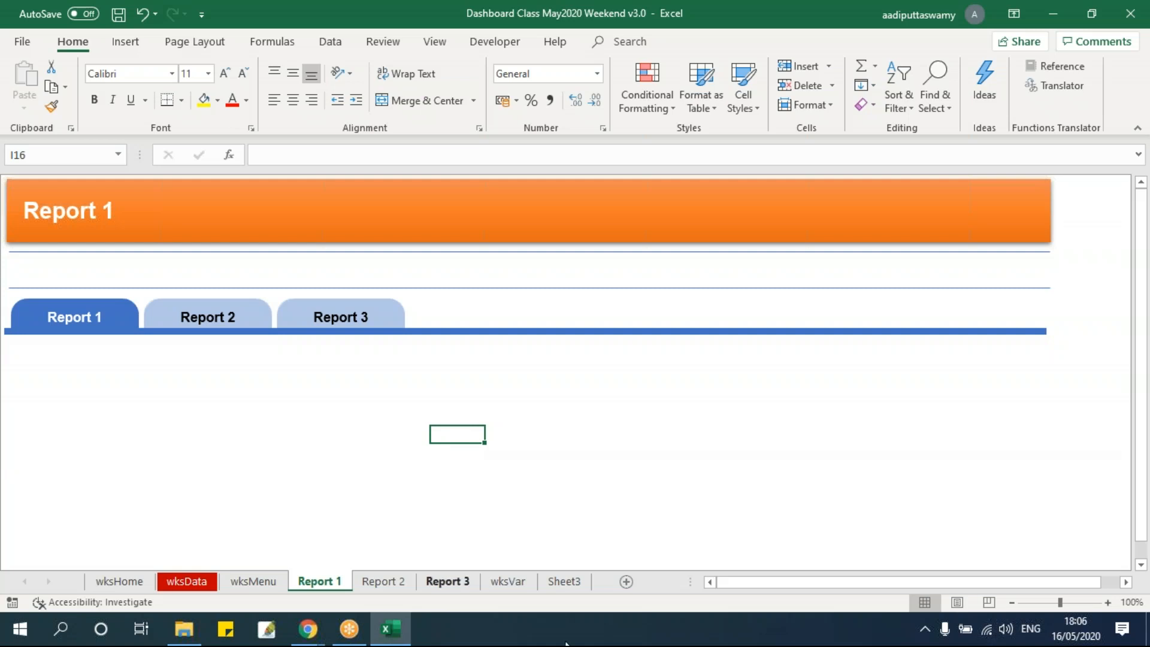
Insert a new blank worksheet directly after the Report 1 sheet
click(627, 583)
click(360, 382)
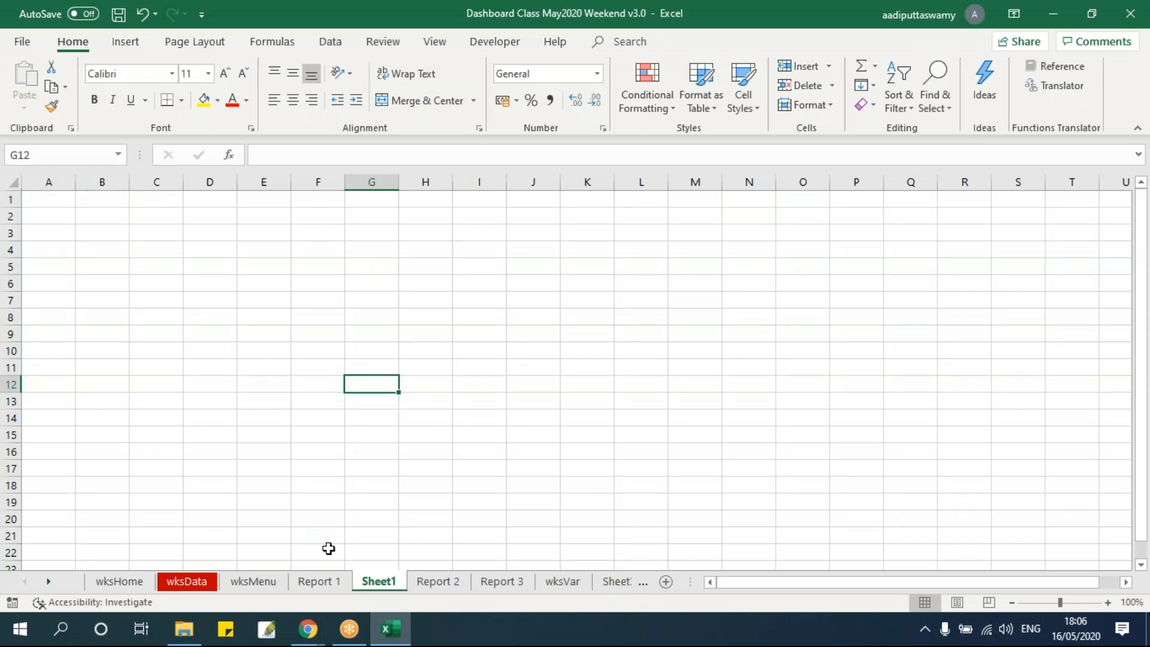
Examine the State, Brand, Product, Measure and year column headers of the data table on the wksData sheet
click(195, 581)
click(303, 466)
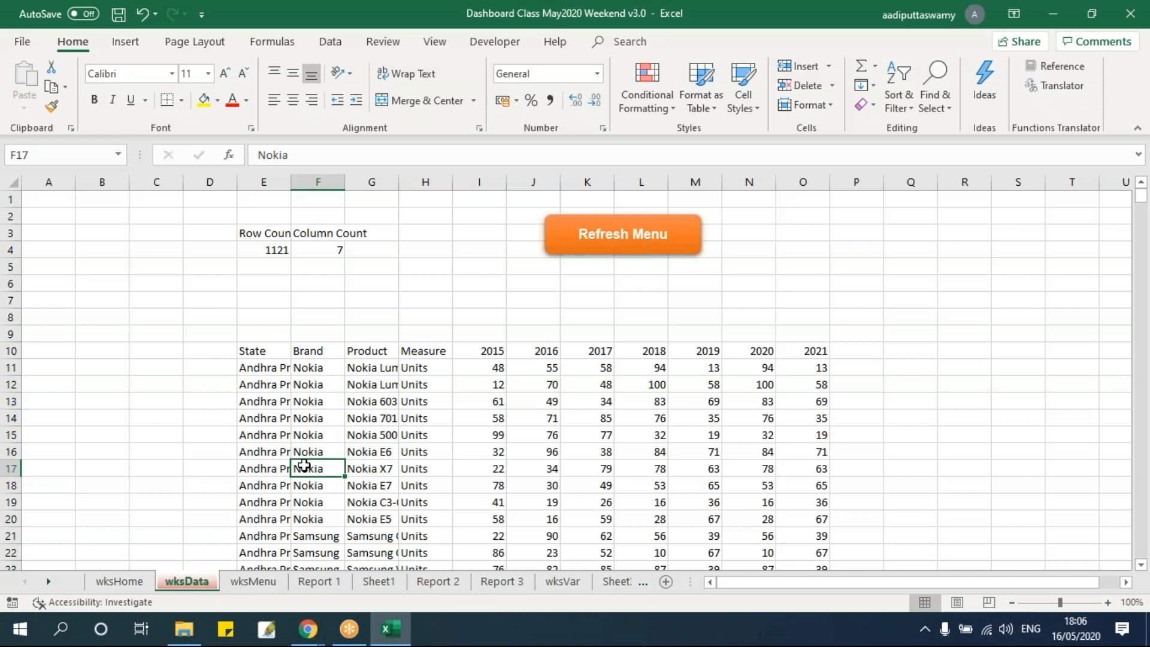
scroll(345, 408, down, 1)
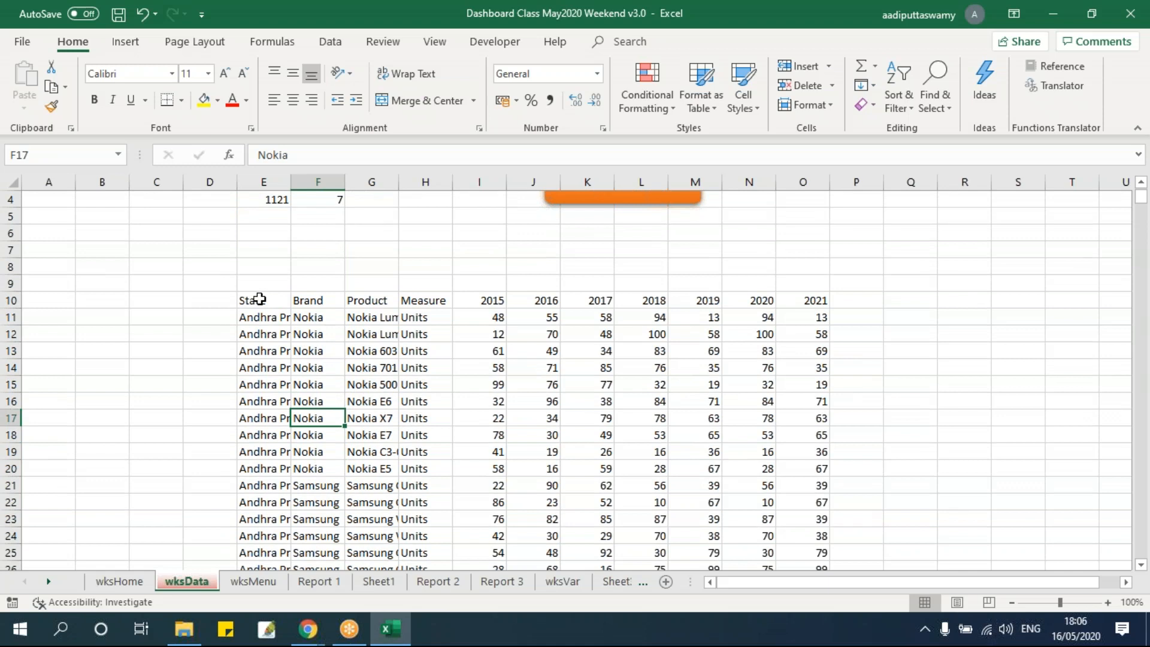
click(257, 298)
drag(263, 300, 821, 300)
click(284, 300)
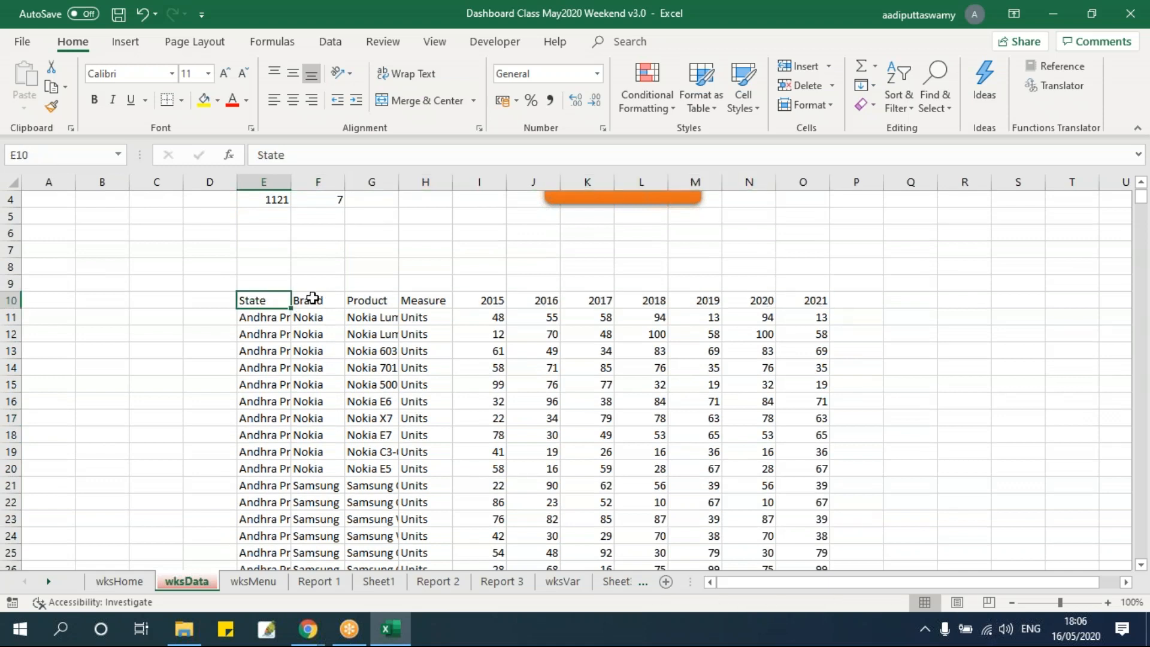
click(311, 299)
click(383, 302)
click(415, 303)
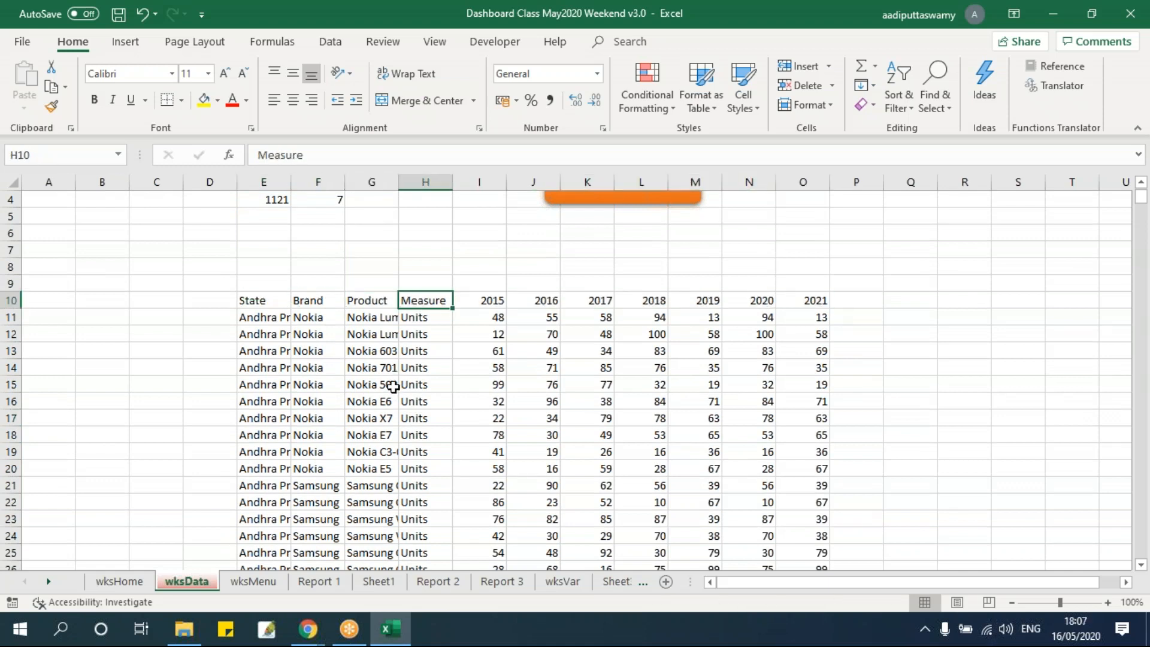
Add filters to the data table's header row, from State through 2021
drag(266, 298, 806, 300)
key(ctrl+shift+l)
click(524, 384)
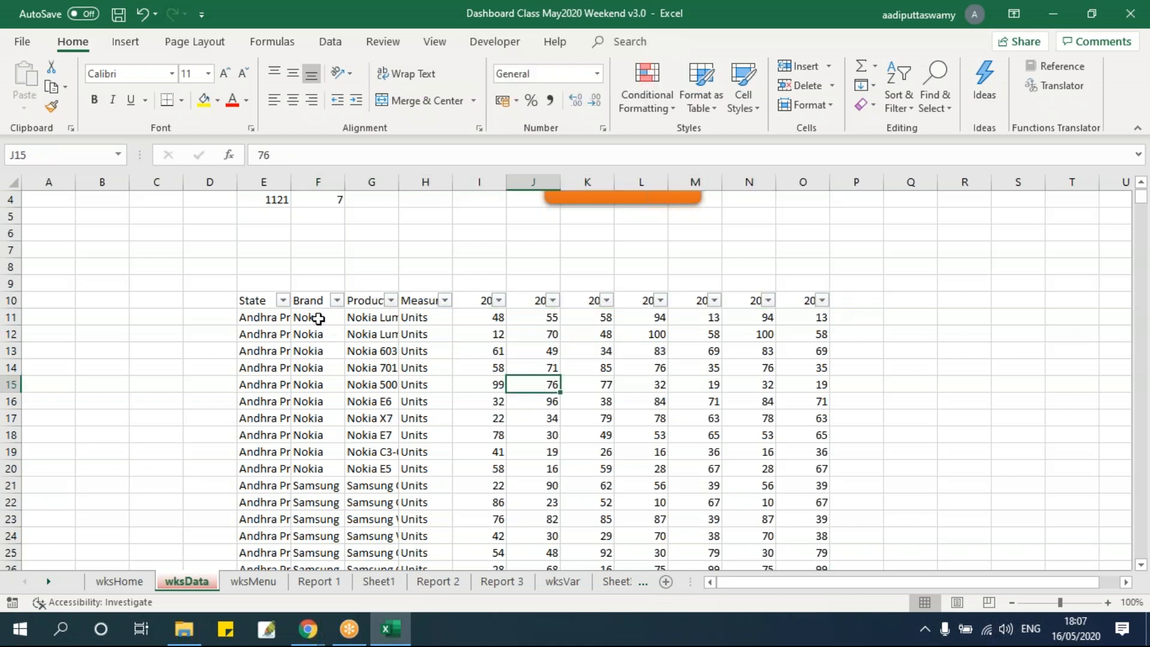
Filter the State column to show only Andhra Pradesh
click(282, 300)
click(100, 430)
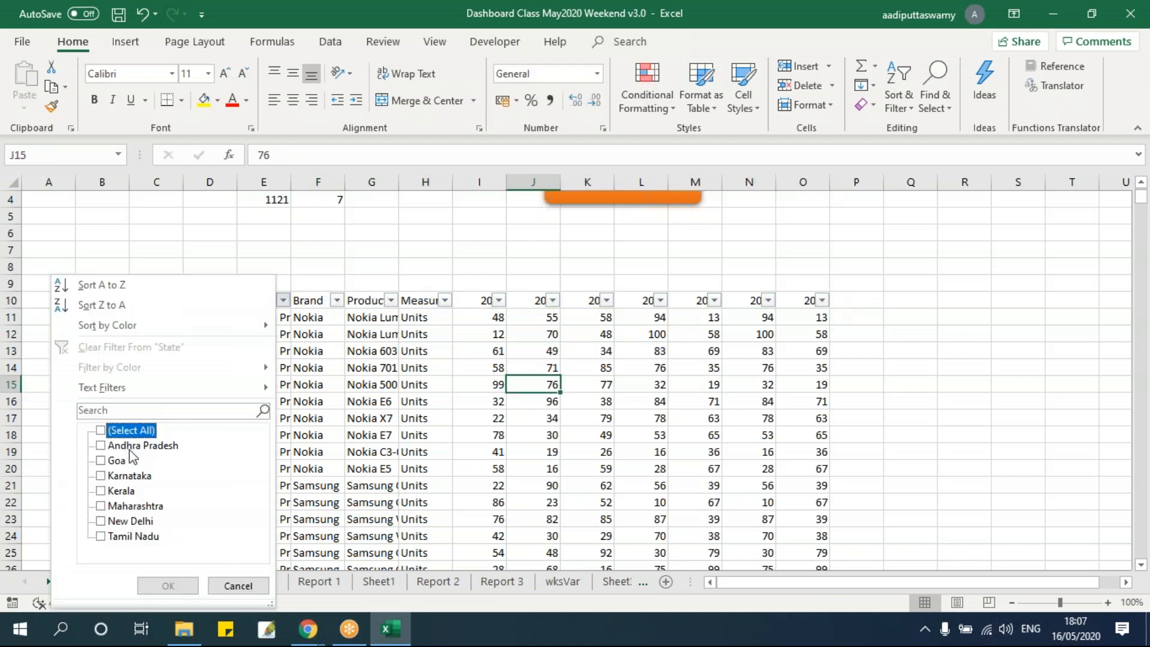
click(100, 445)
click(168, 585)
click(321, 467)
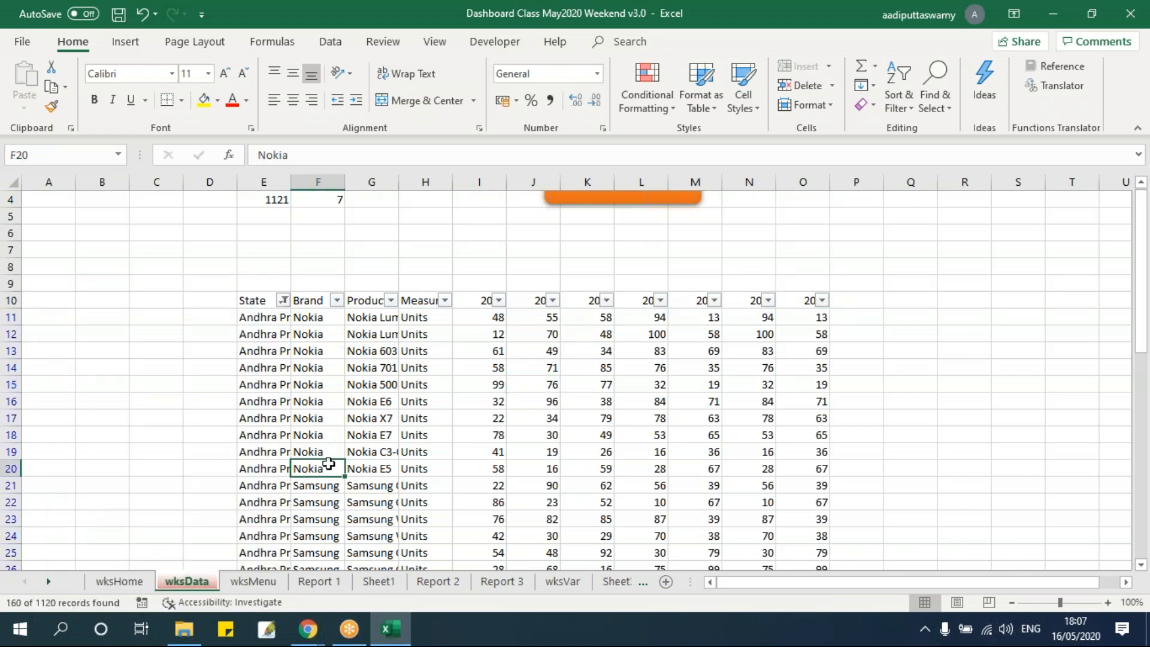
Inspect the brands offered in the Brand column's filter list, and close it without applying a filter
click(337, 299)
click(174, 430)
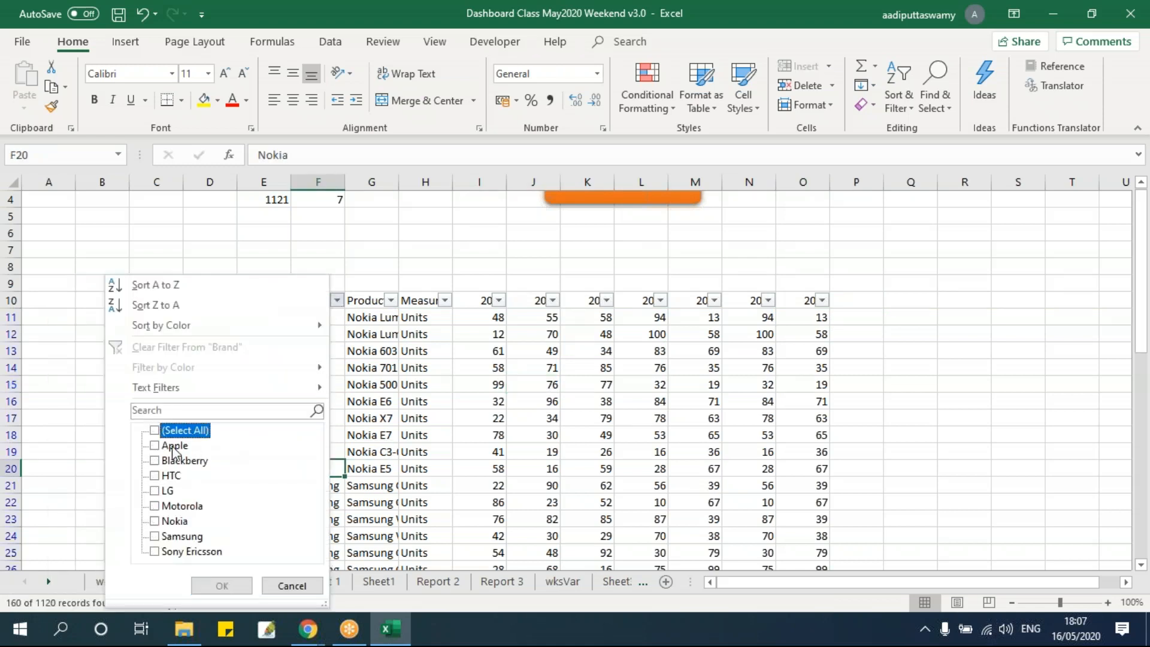
click(156, 431)
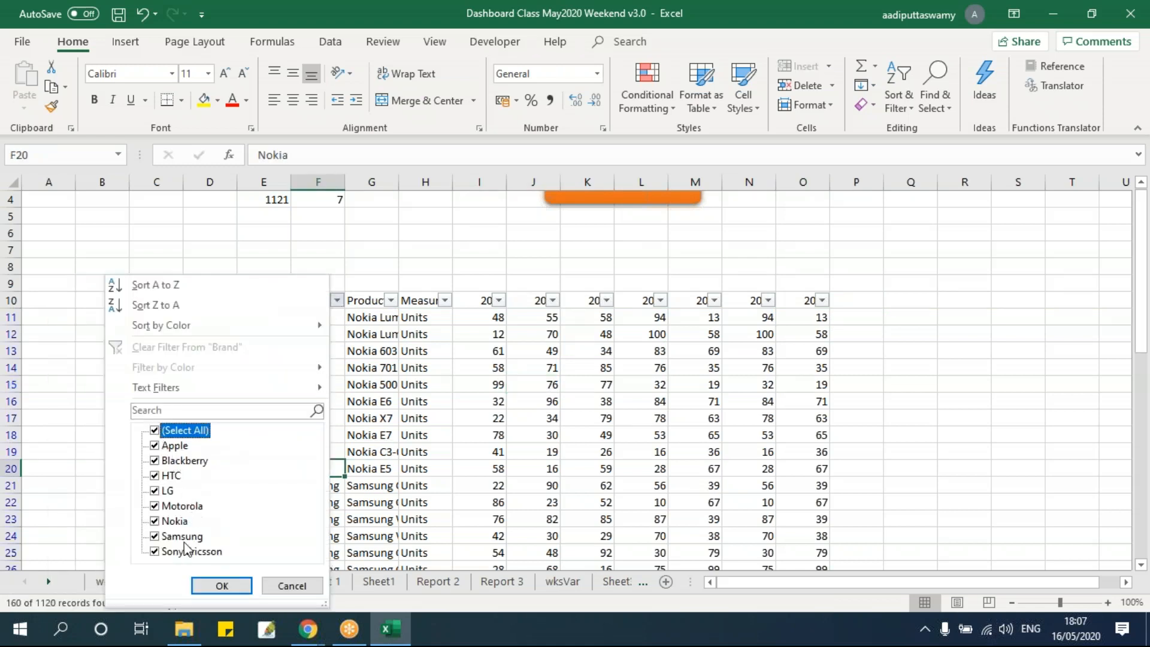
click(291, 585)
click(401, 416)
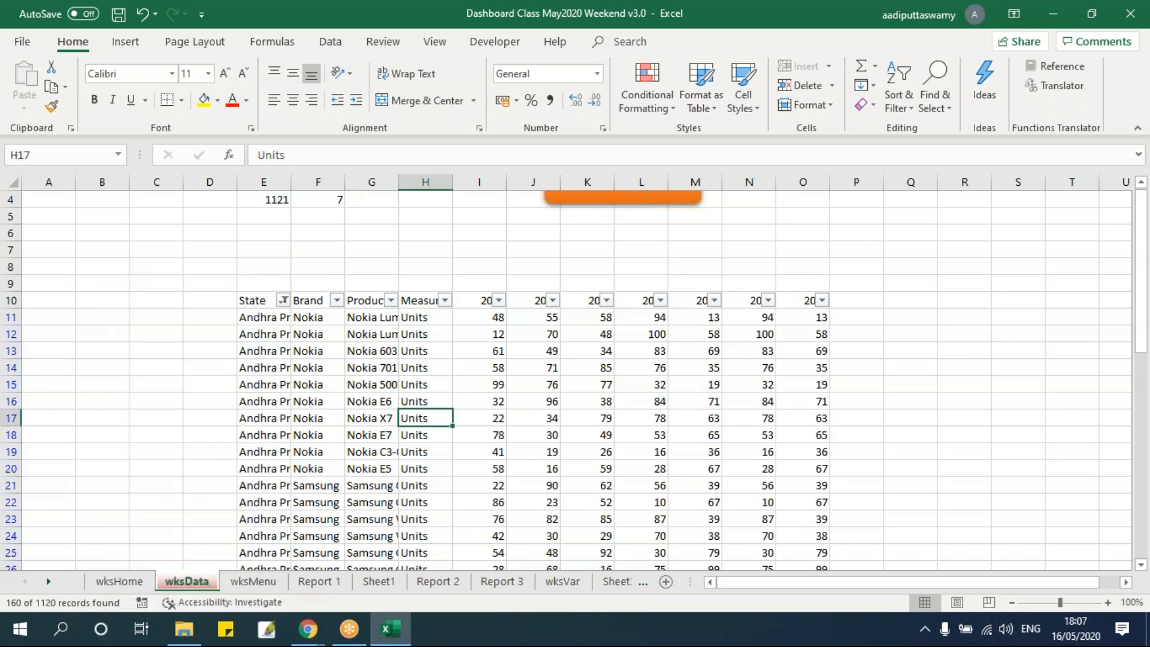
Clear the State column's filter so that all states are included
click(283, 299)
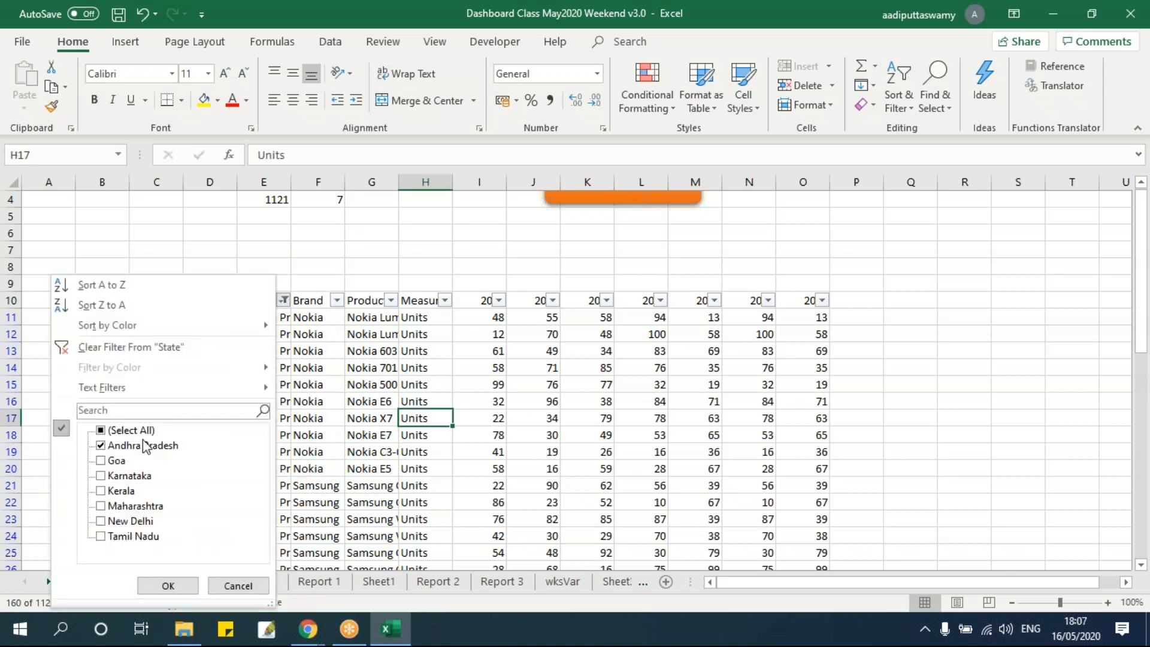
click(237, 585)
click(317, 367)
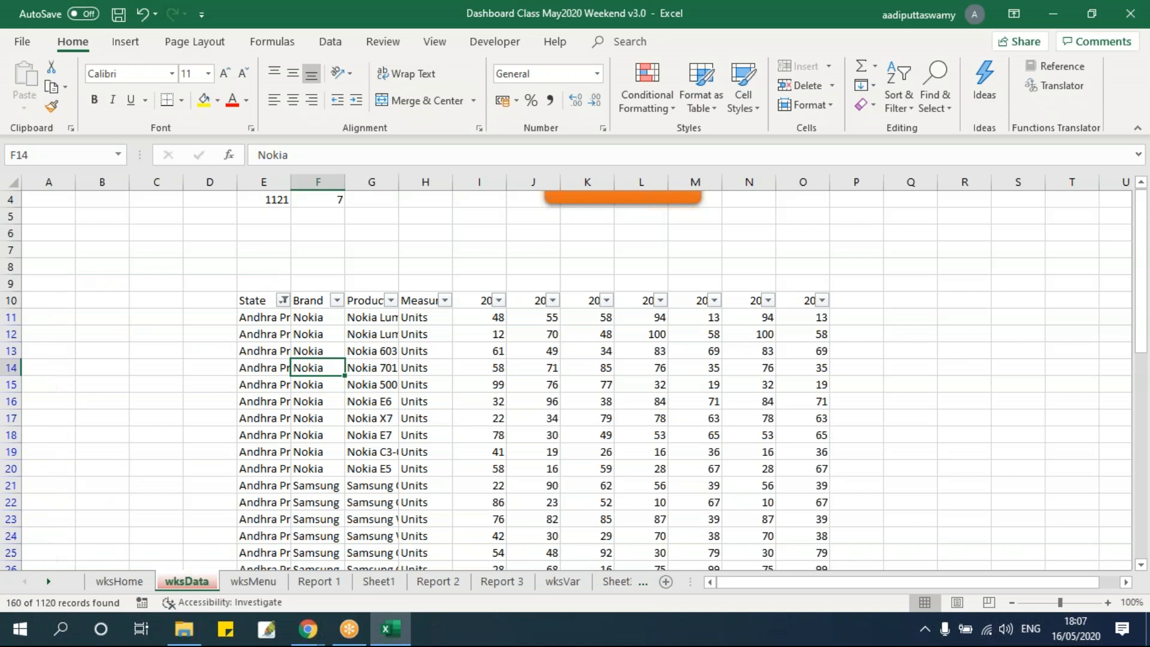
click(283, 300)
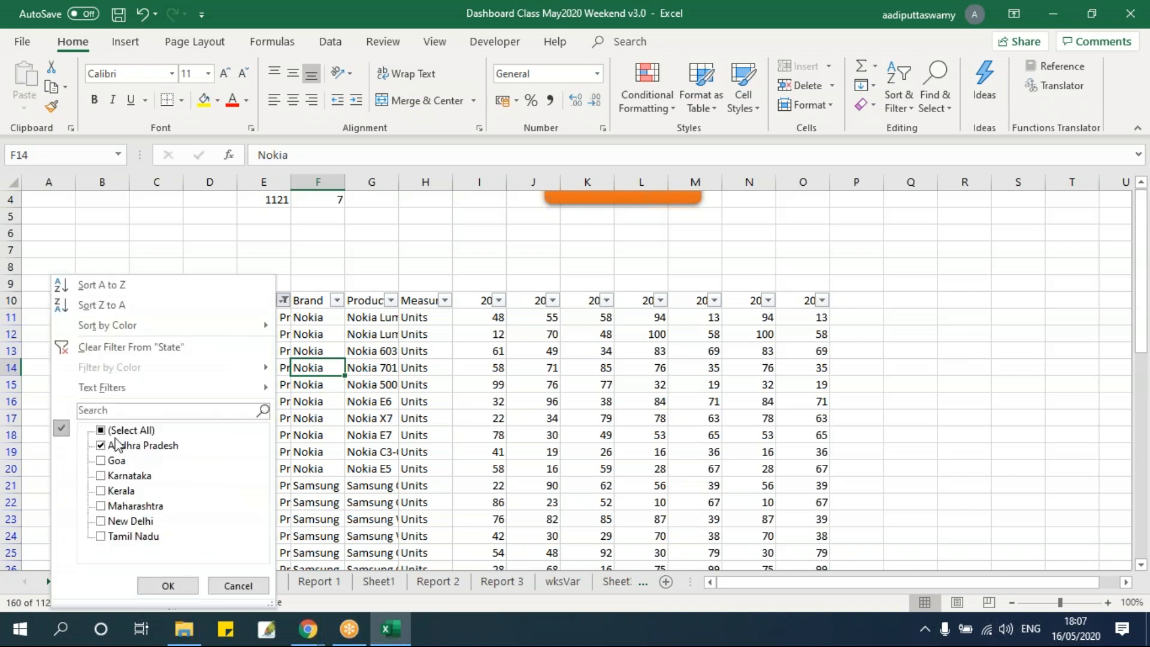
click(168, 585)
click(371, 382)
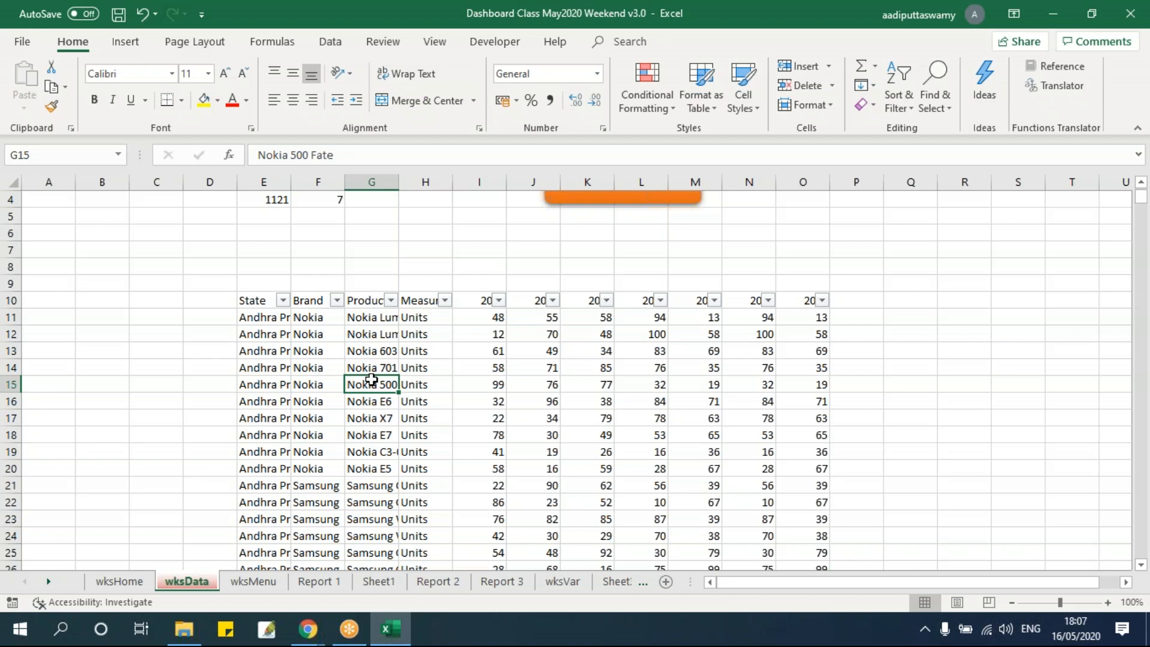
Remove the filters from the data table's header row
key(alt+d)
key(f)
key(f)
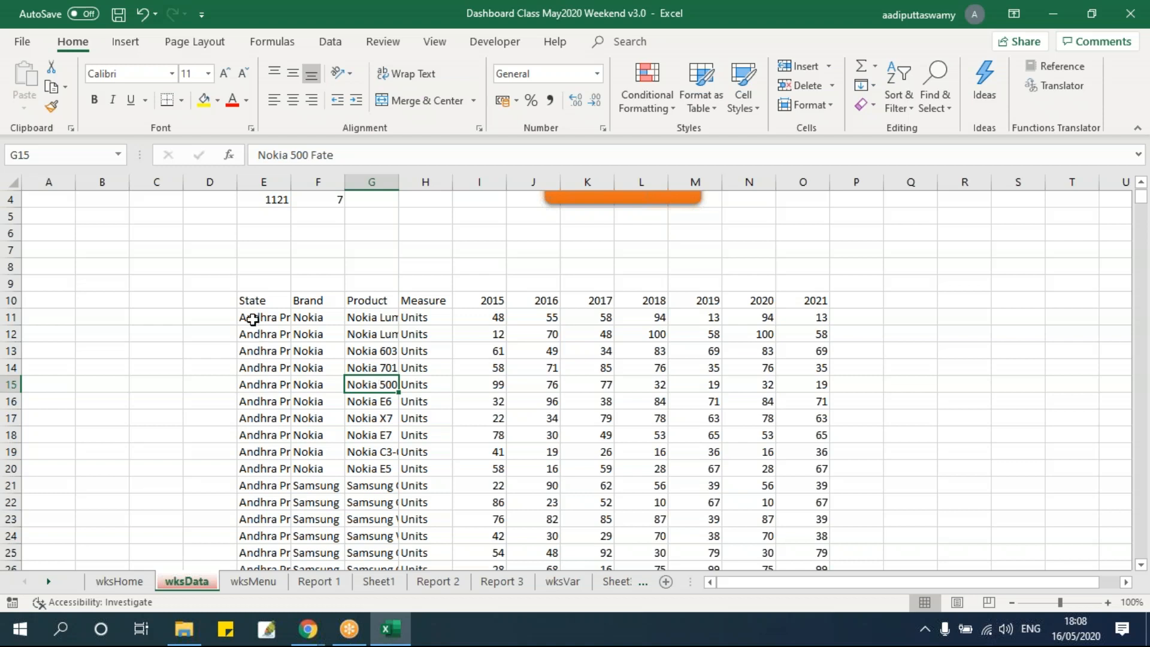
Review the data table's header row and the entries in the Brand column
click(259, 301)
drag(315, 304, 795, 306)
click(587, 368)
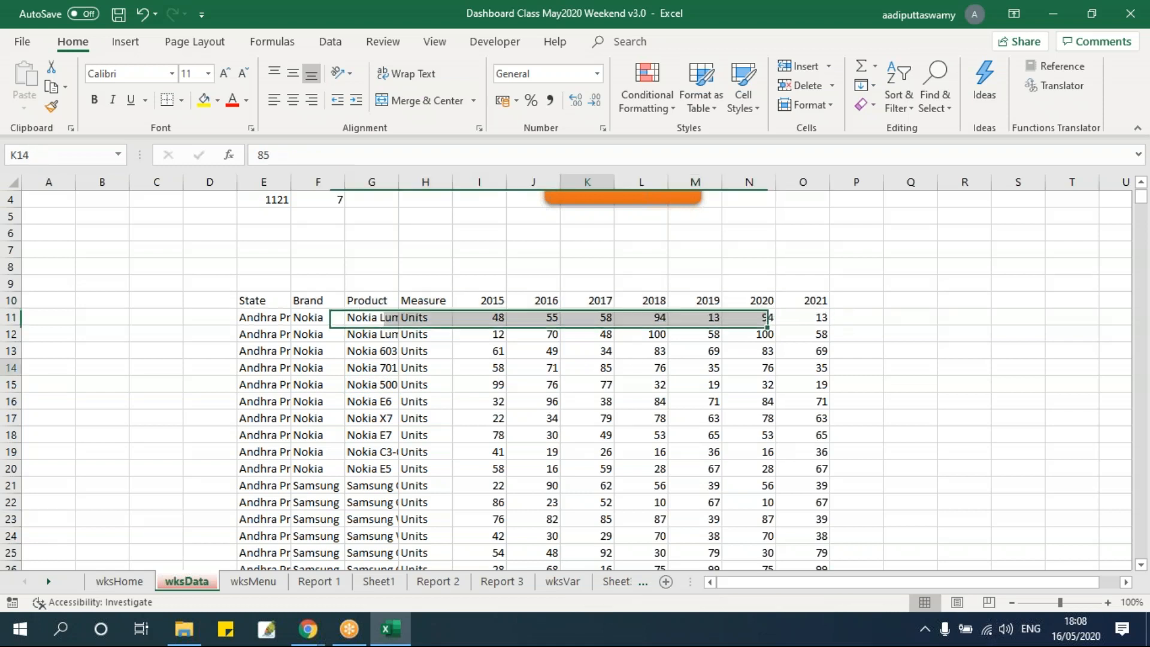
click(254, 303)
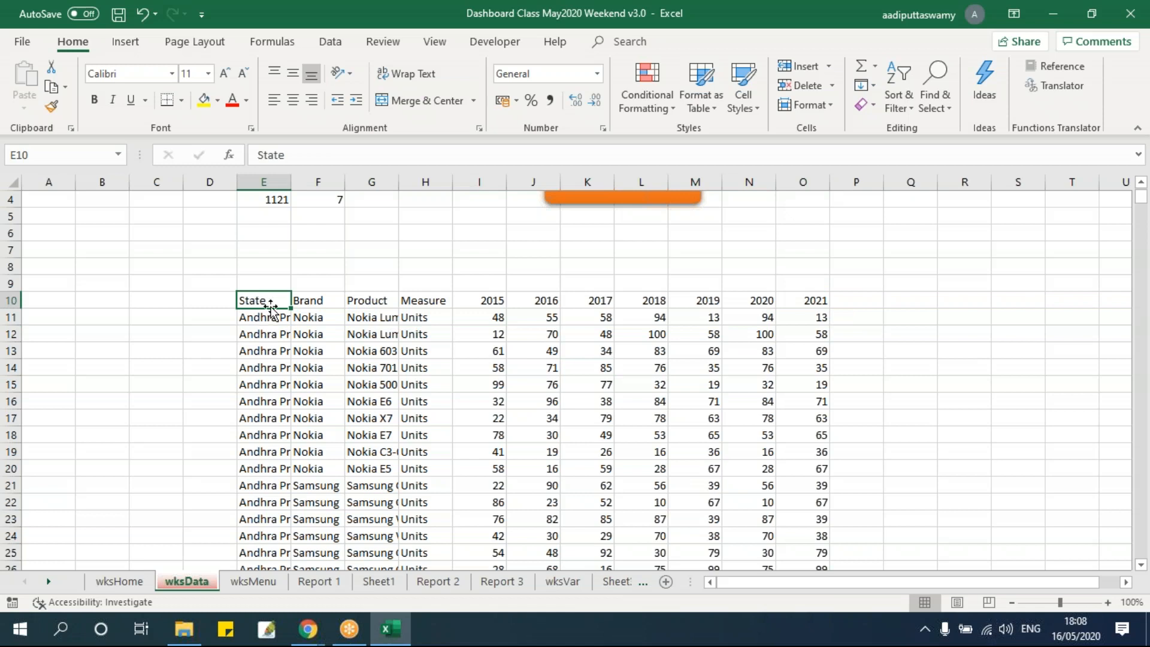
drag(314, 318, 316, 503)
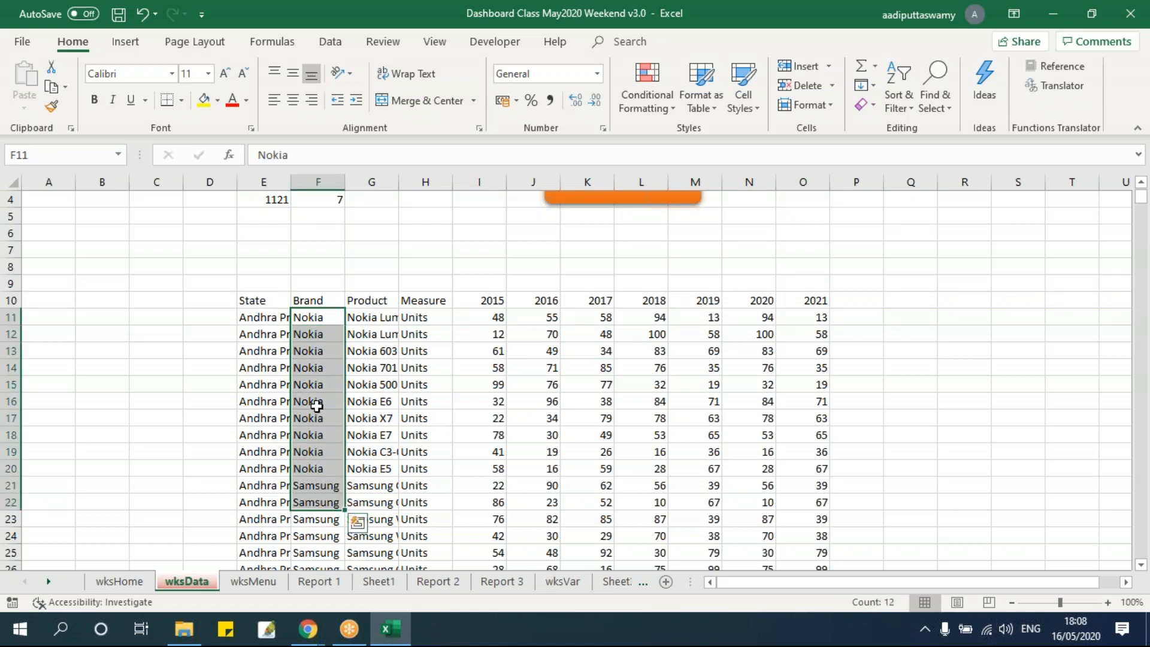
click(316, 405)
click(327, 312)
click(318, 300)
click(432, 299)
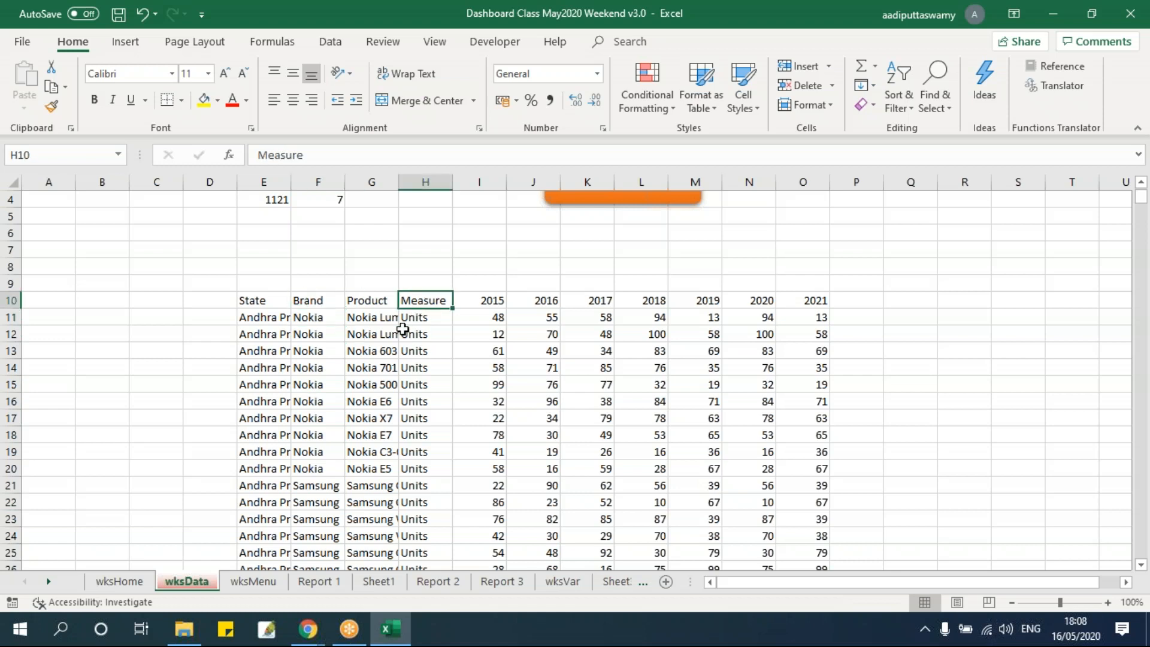
Turn on filtering for the header row from State to 2021 in the wksData table
drag(269, 302, 816, 296)
key(alt+d)
key(f)
key(f)
click(586, 418)
Check which values the Measure and Brand filters list in the wksData table, leaving both filters unchanged
click(445, 299)
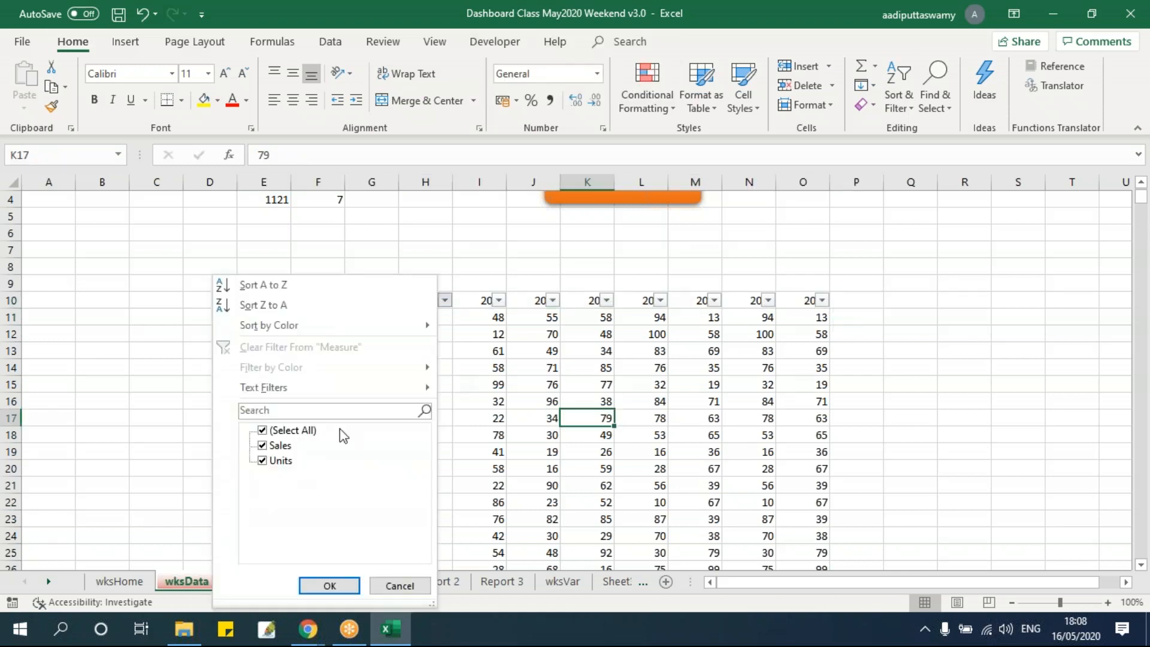
click(292, 430)
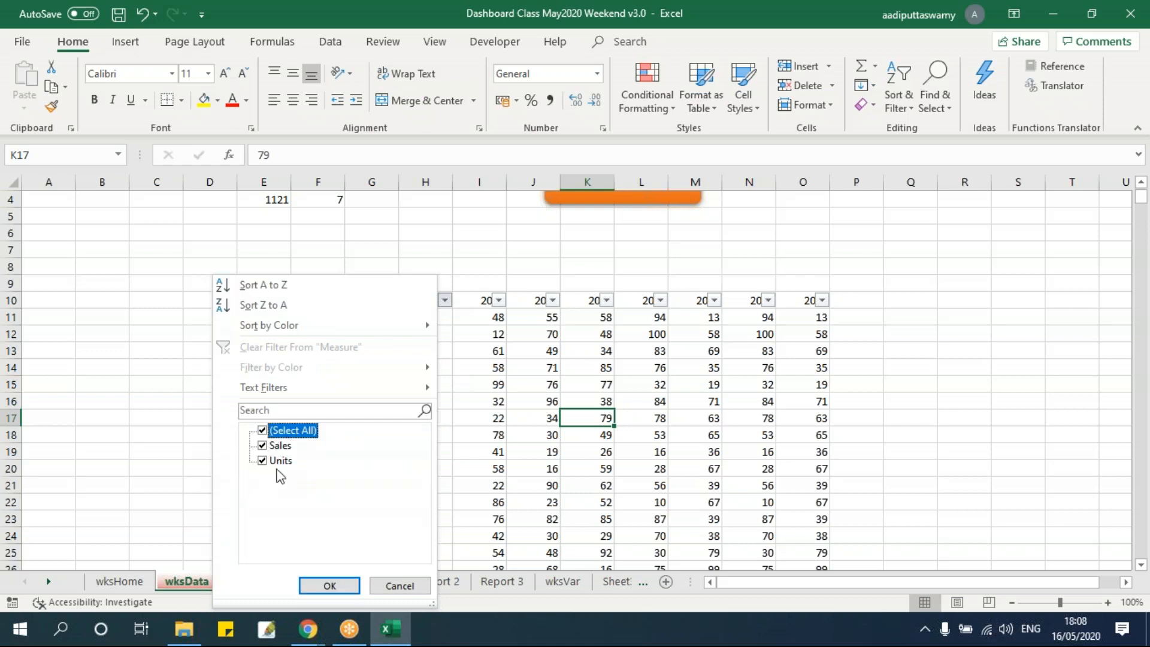
click(418, 590)
click(420, 584)
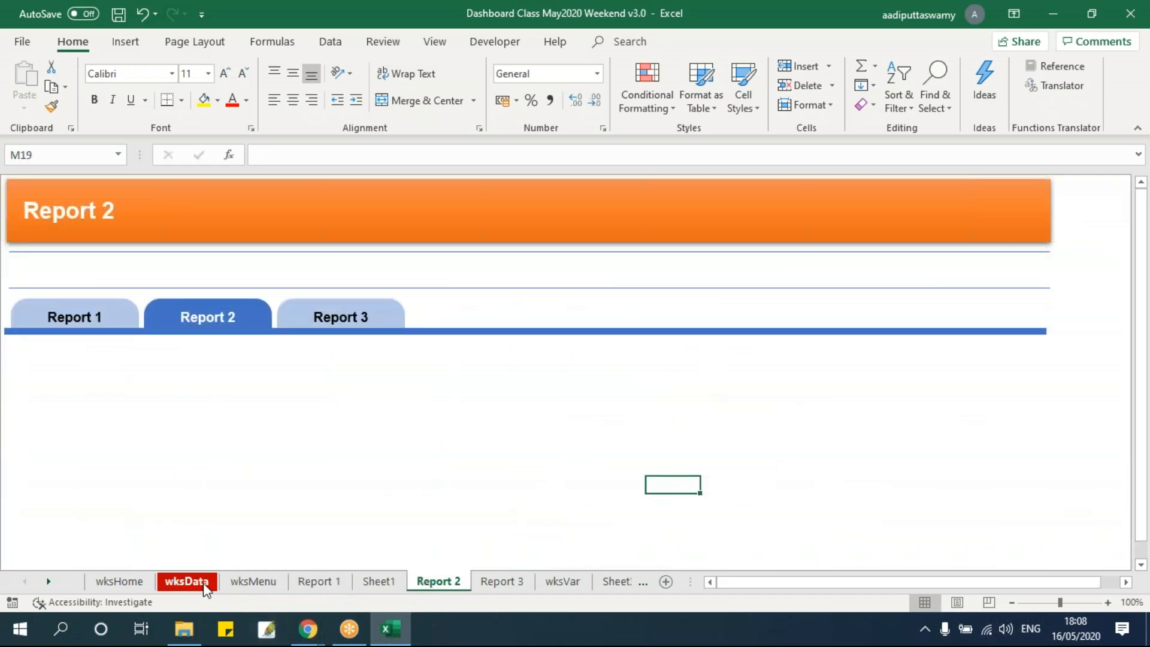
click(187, 581)
click(337, 300)
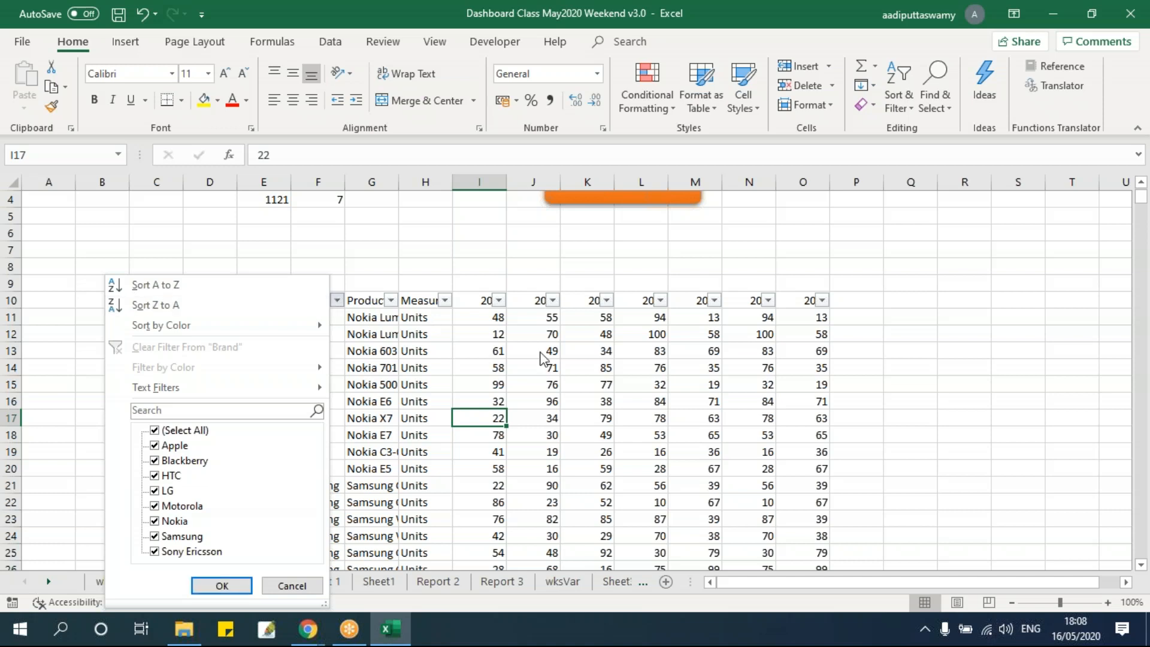
key(Escape)
Filter the data table to the first listed state and to the Apple brand
click(285, 300)
click(124, 430)
click(126, 445)
click(168, 585)
click(337, 300)
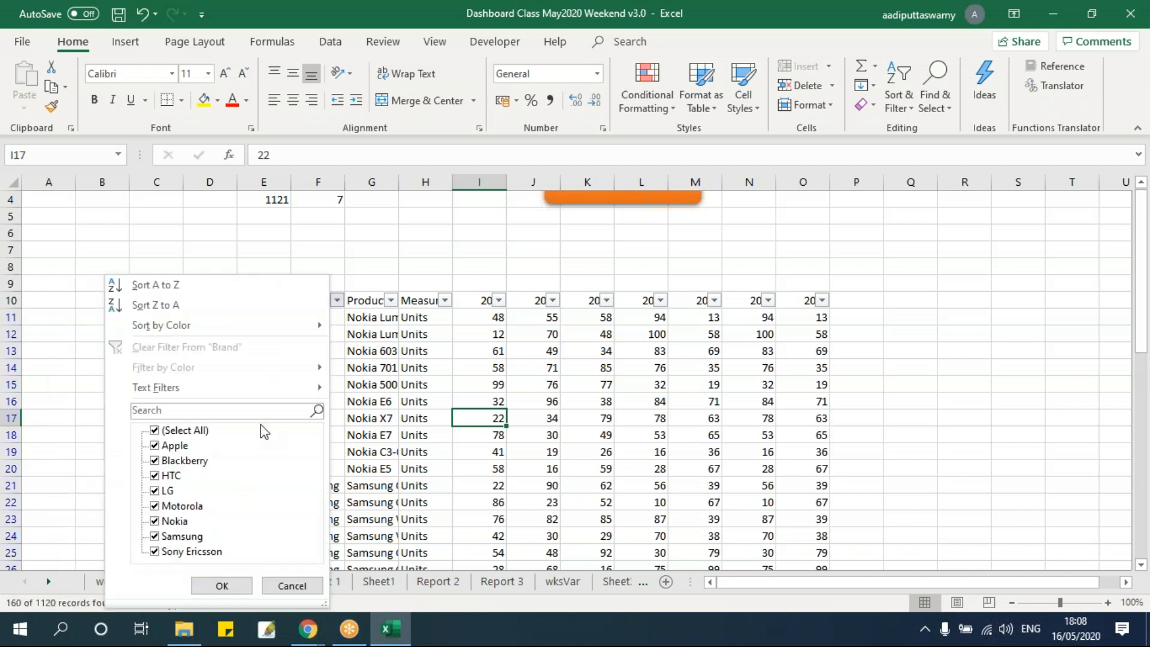
click(155, 430)
click(154, 445)
click(221, 585)
click(480, 402)
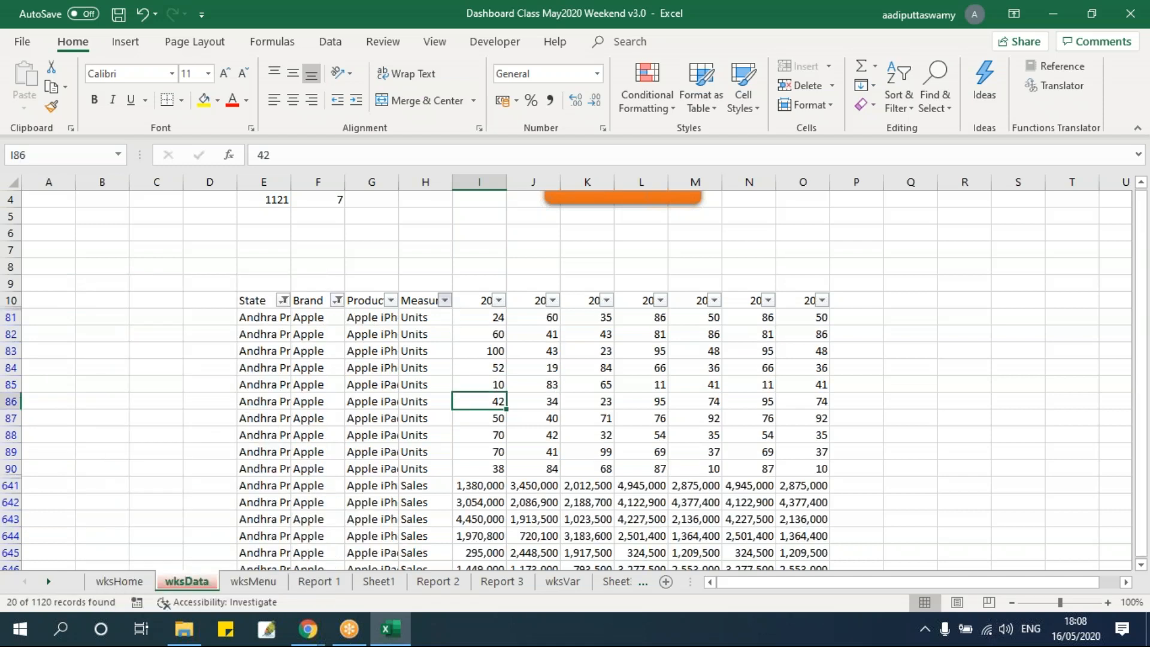
Filter the Measure column to show only Sales
click(445, 300)
click(262, 430)
click(262, 446)
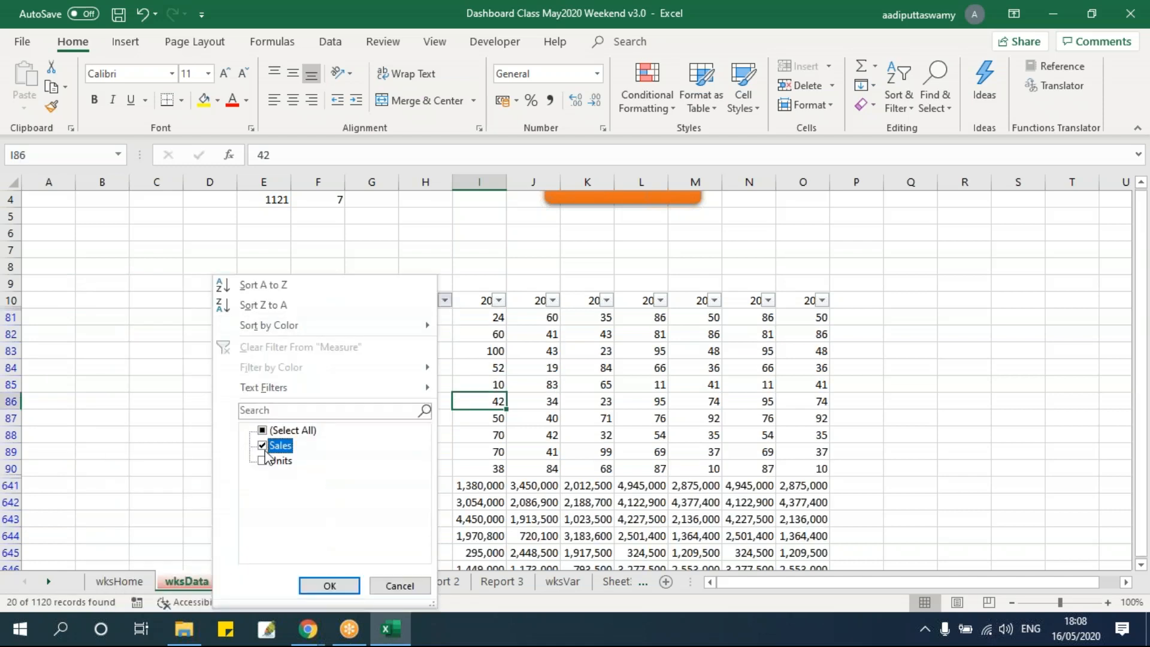
click(329, 585)
Check the total of the filtered 2015 sales figures and remove all filters from the data table
click(574, 388)
drag(485, 317, 486, 471)
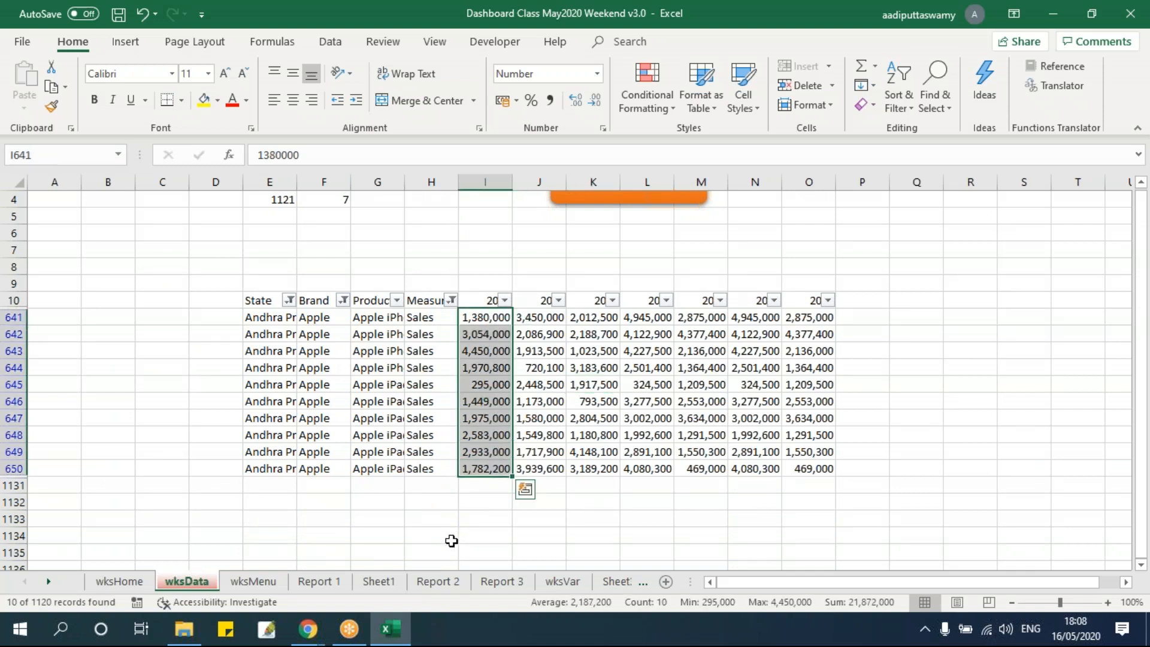
click(421, 419)
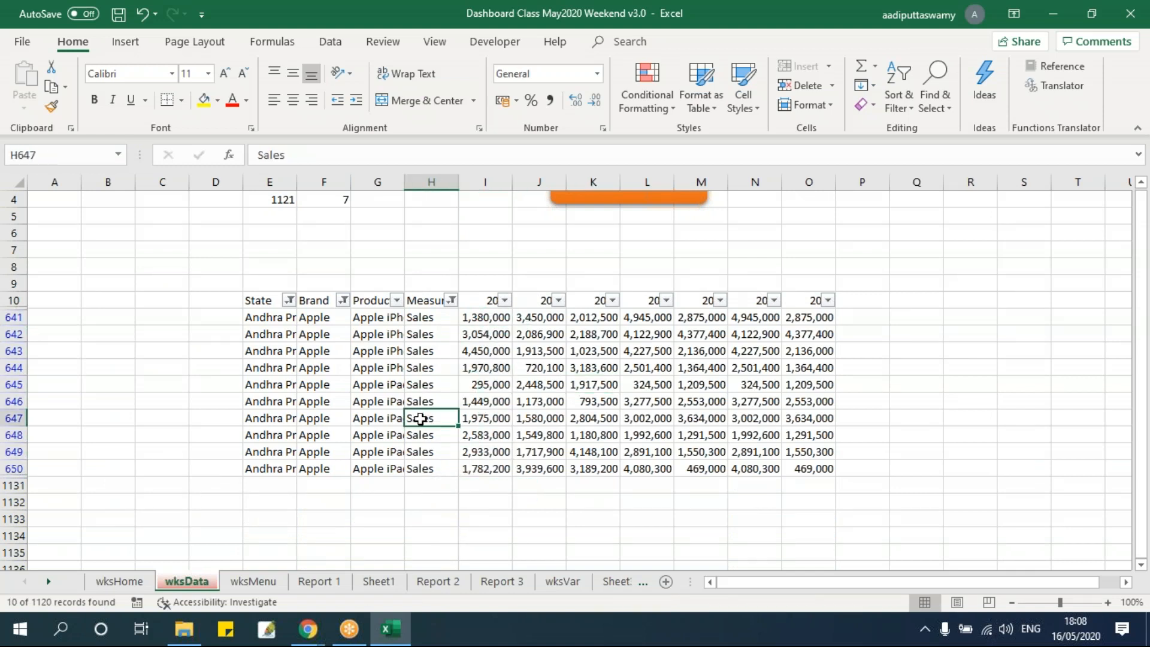
key(ctrl+shift+l)
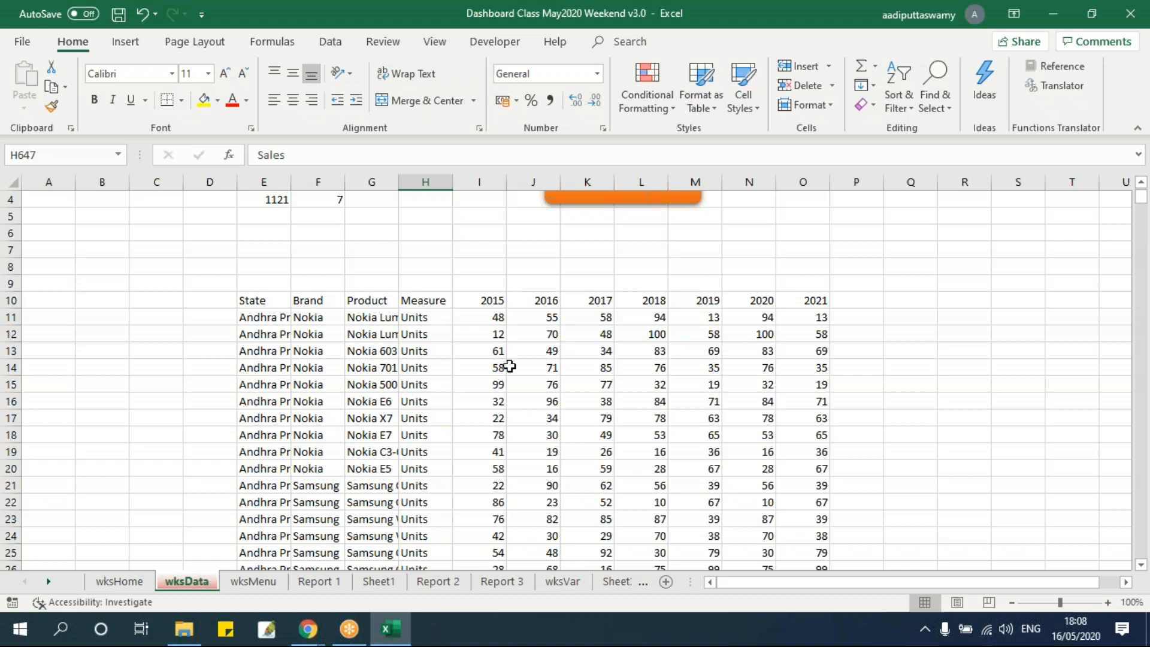
Rename the Report 1 sheet as wksReport_Brand
click(335, 587)
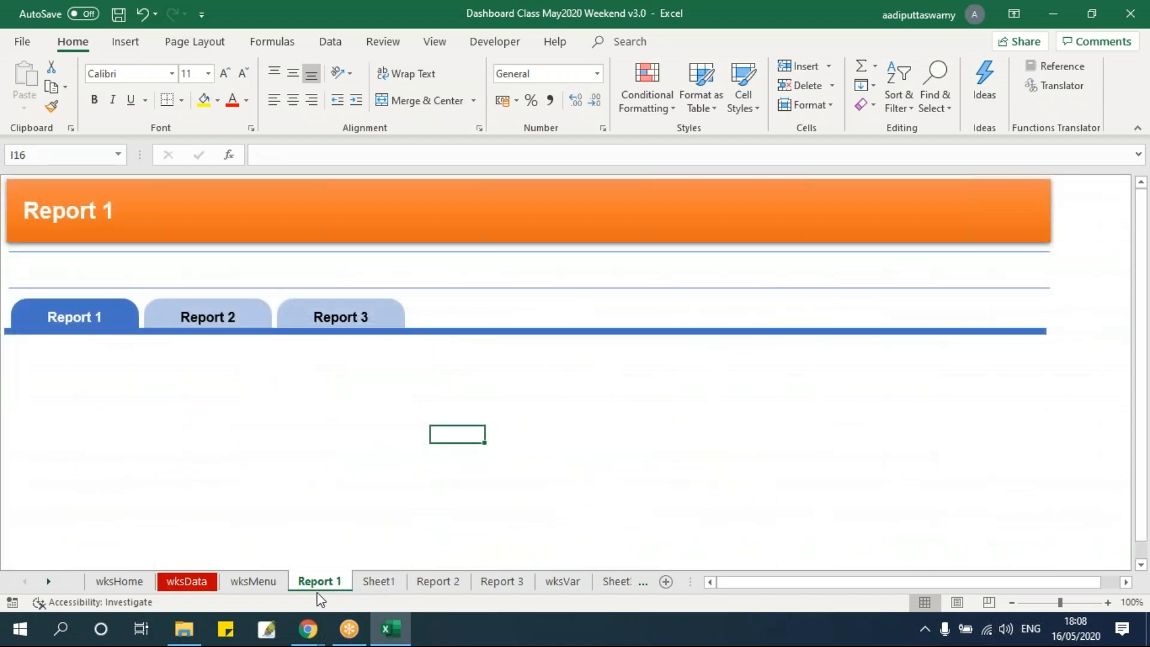
click(377, 582)
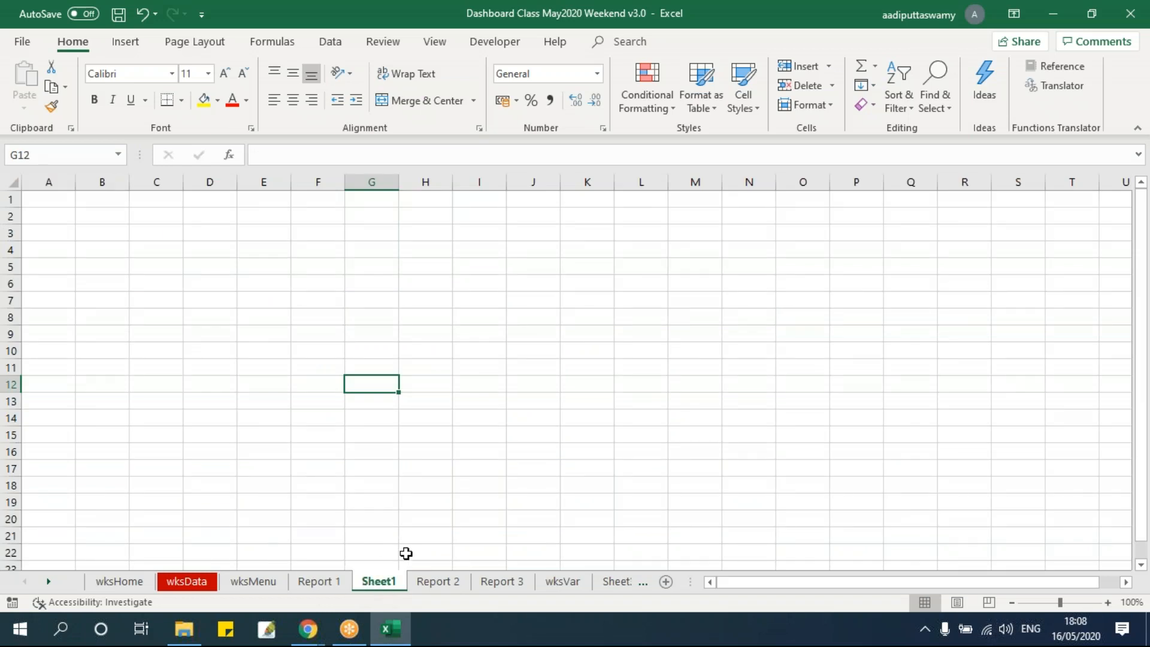
click(332, 585)
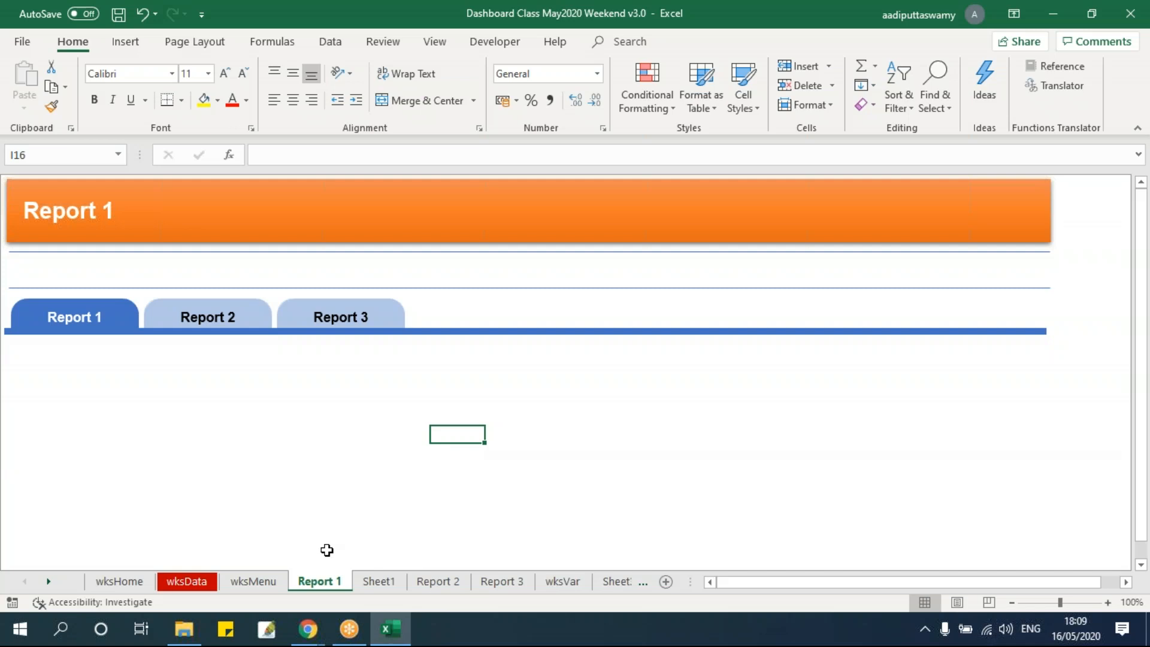
double_click(324, 581)
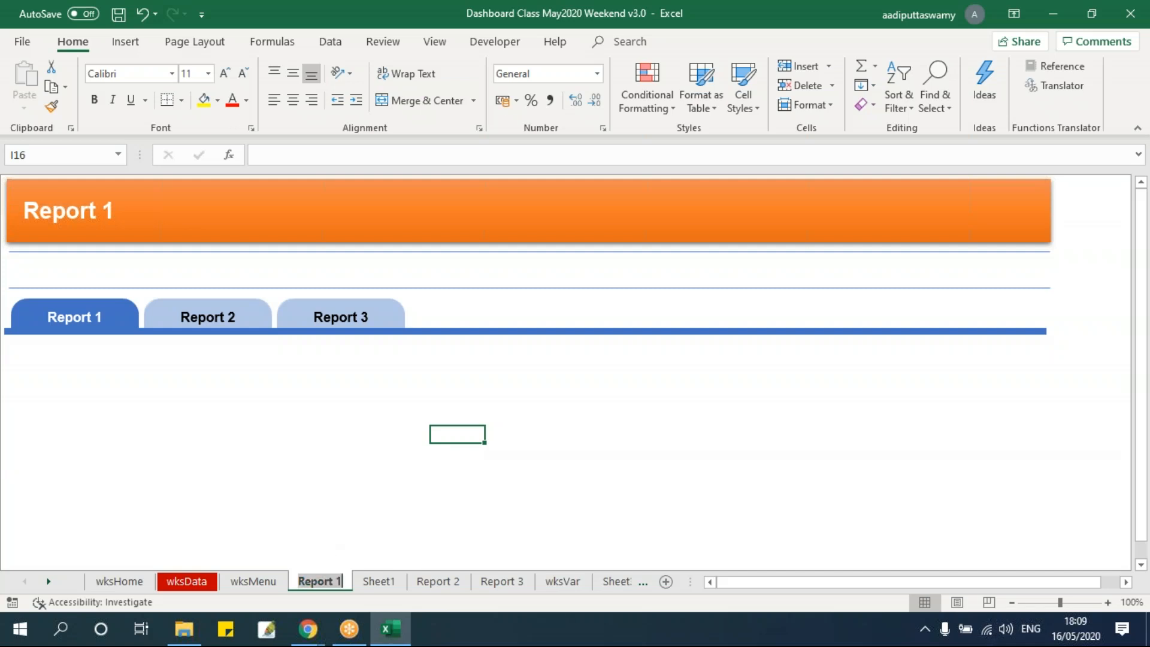
text(wks)
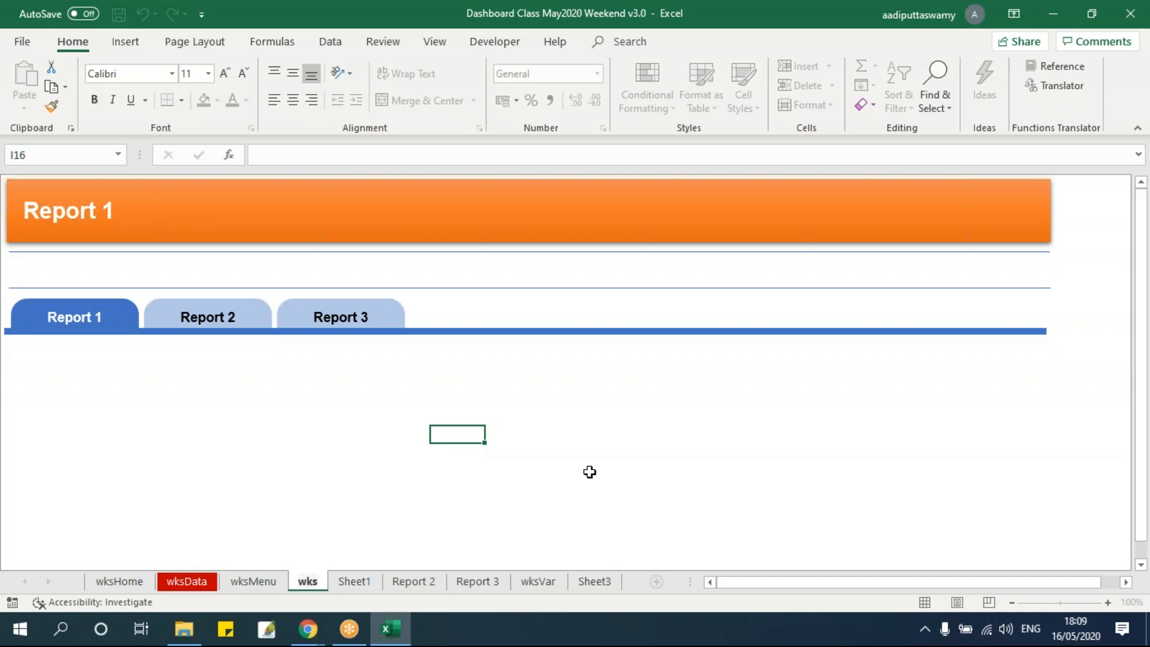
text(Brand)
key(BackSpace)
key(BackSpace)
key(BackSpace)
key(BackSpace)
key(BackSpace)
text(Report)
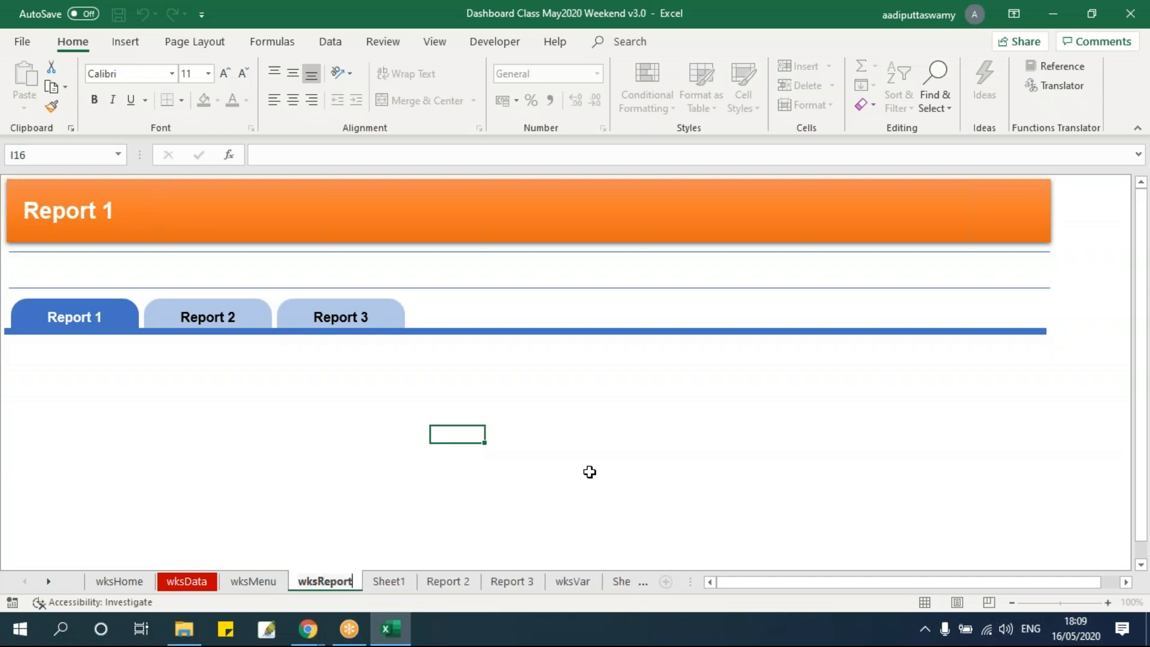
text( Brand)
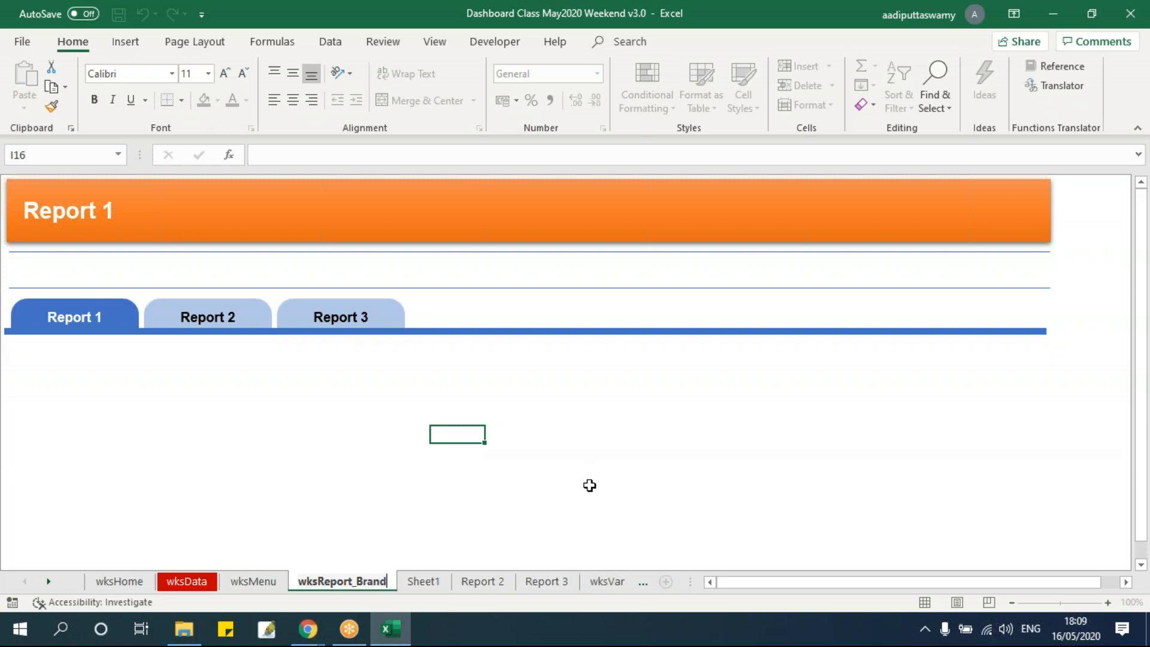
click(589, 485)
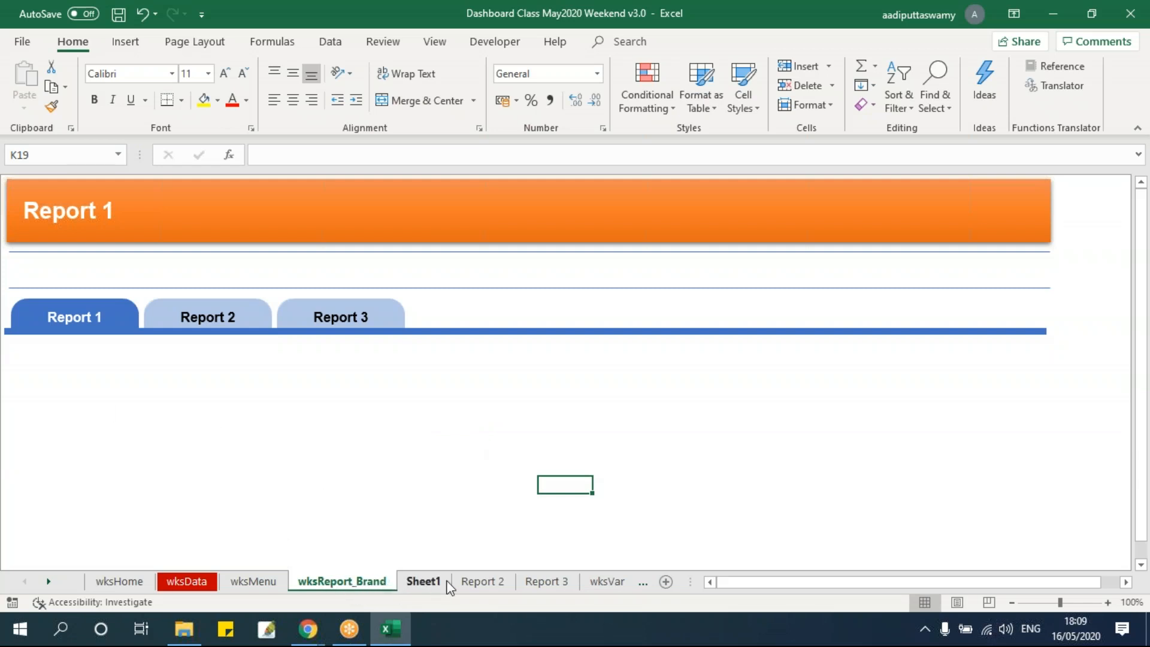
Reuse the wksReport_Brand name to rename Sheet1 as wksReport_Brand_Calc
double_click(351, 584)
key(ctrl+c)
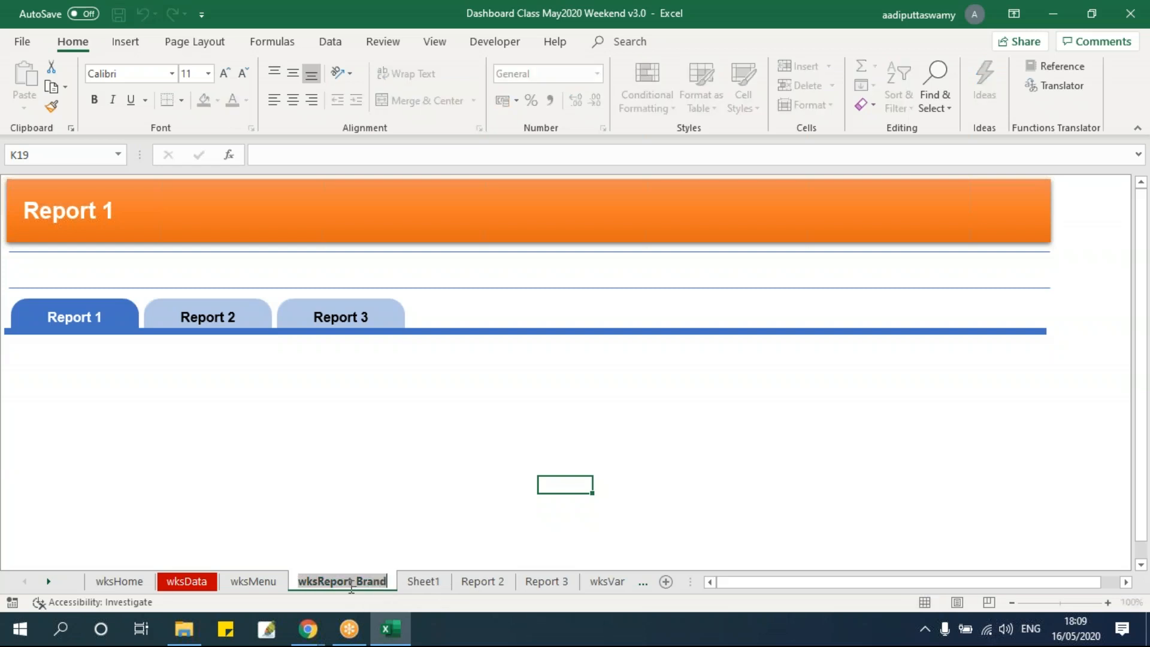
click(381, 496)
click(424, 580)
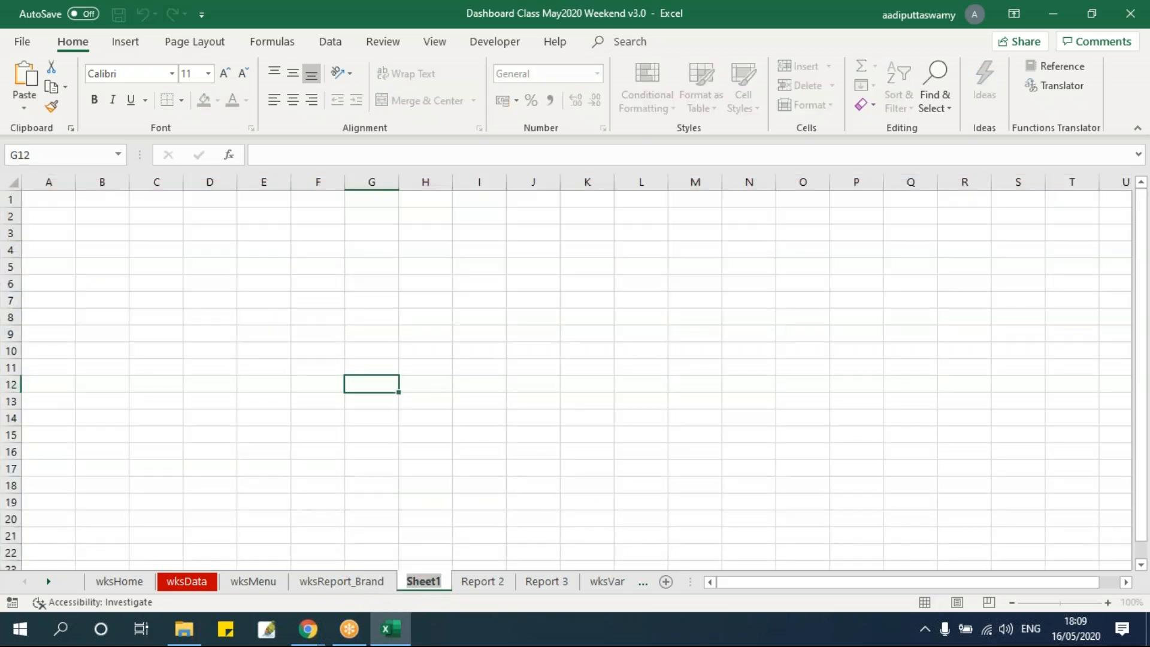
key(ctrl+v)
text(_Calc)
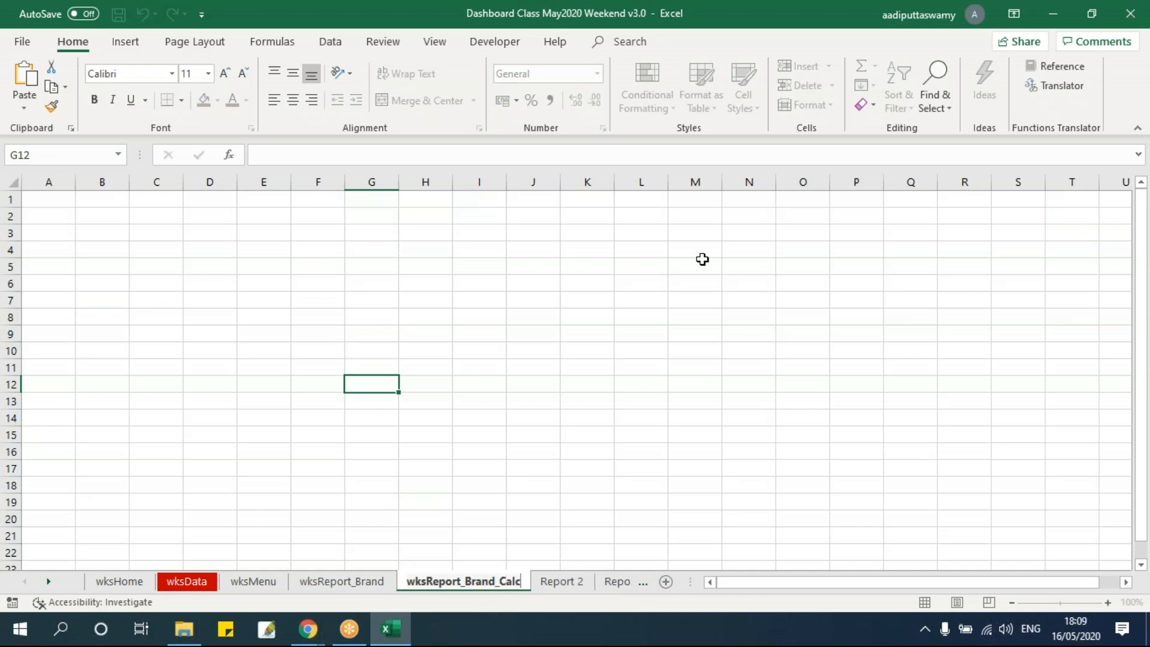
click(702, 258)
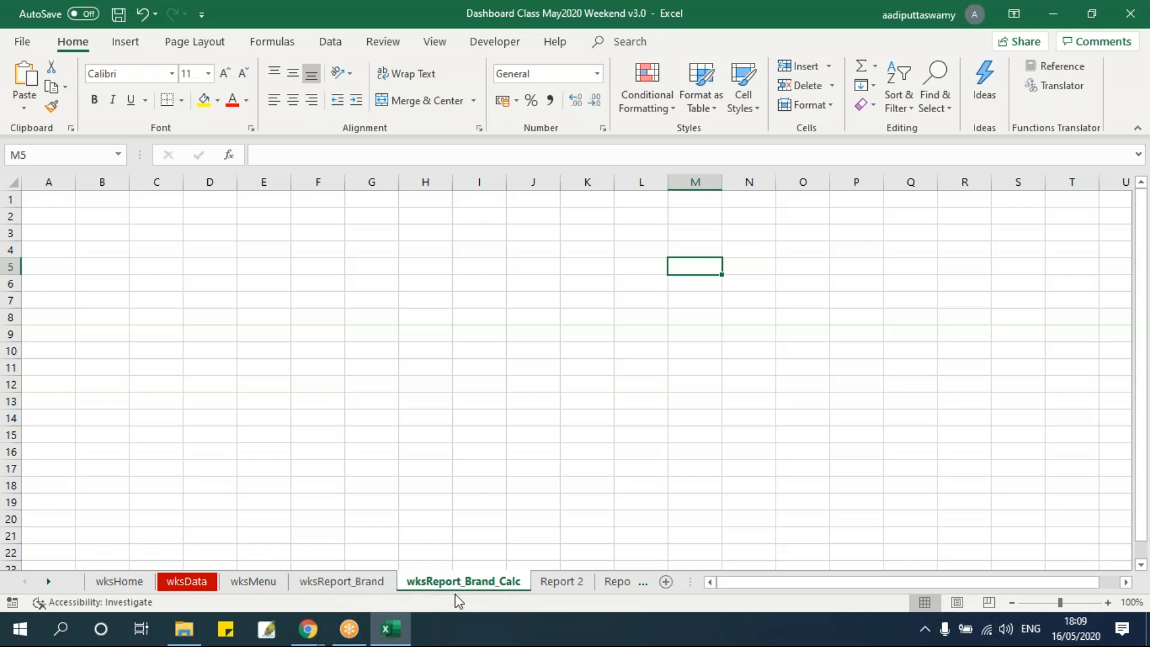
Look over the wksReport_Brand and wksReport_Brand_Calc sheets, ending on wksReport_Brand
click(453, 469)
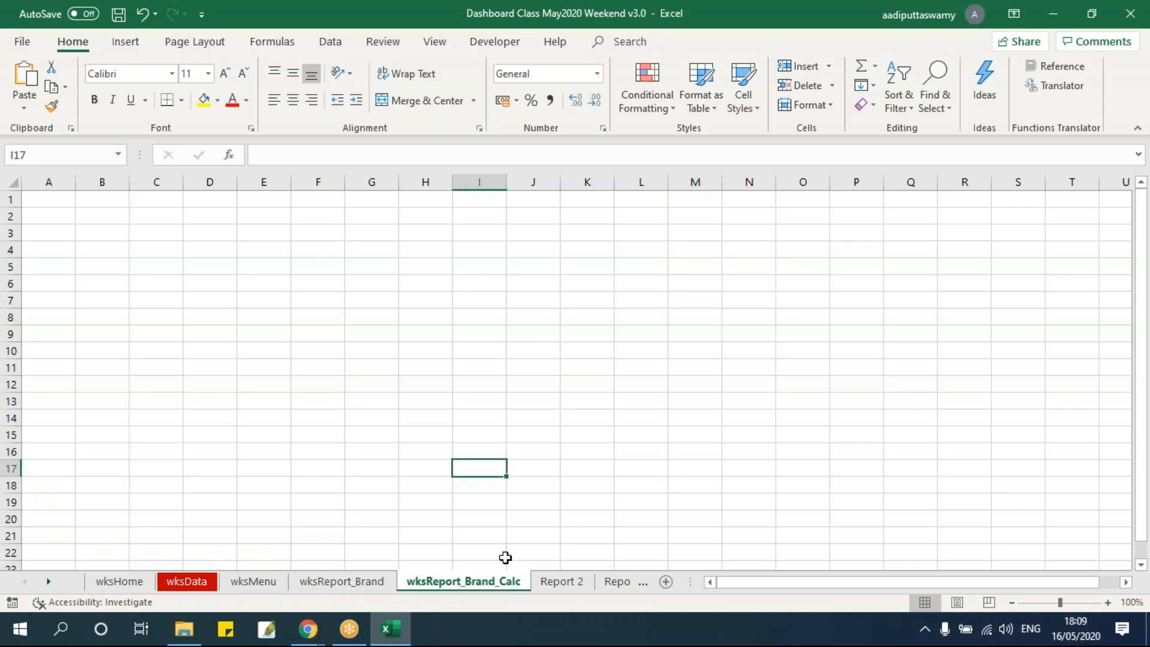
click(358, 583)
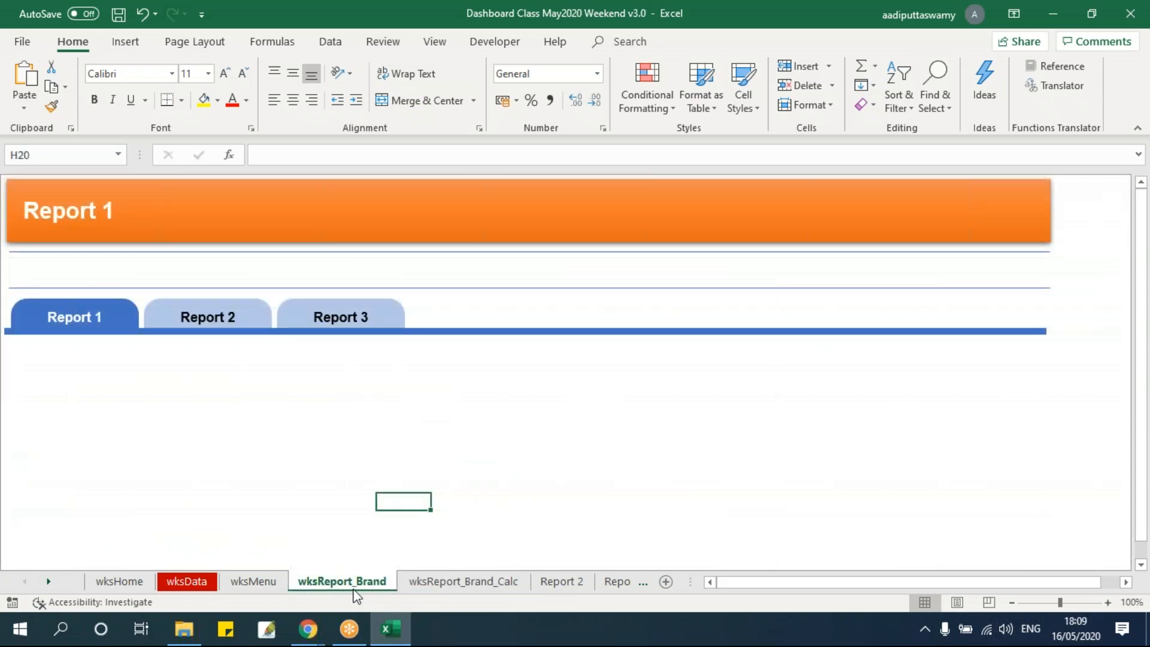
click(473, 582)
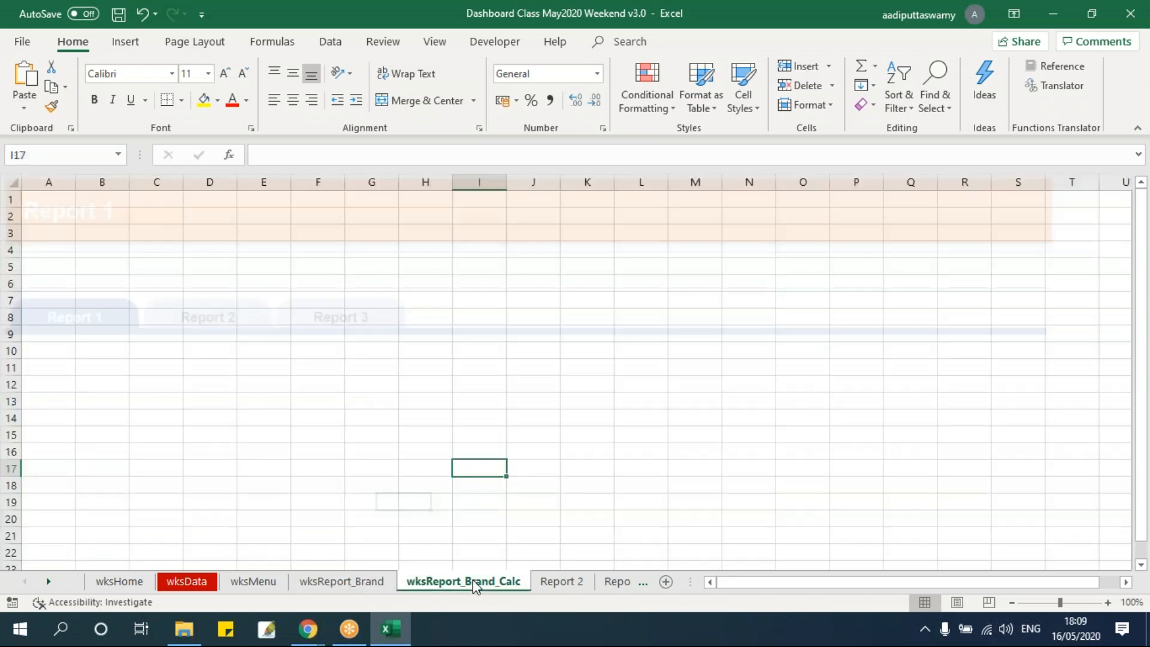
click(326, 404)
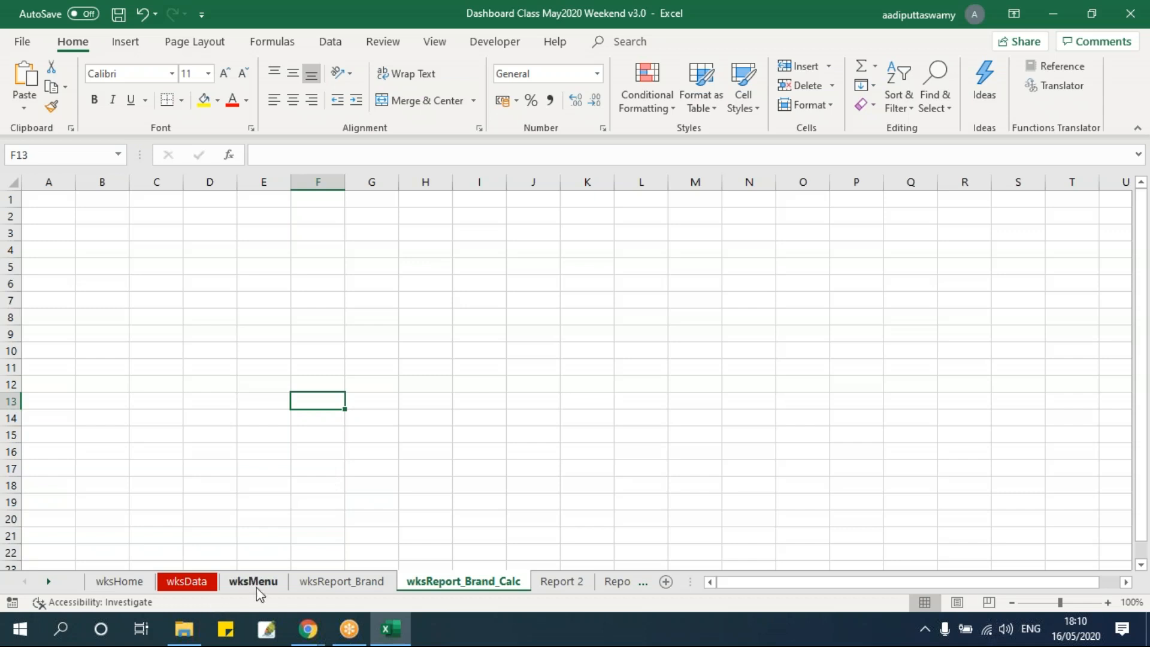
click(332, 586)
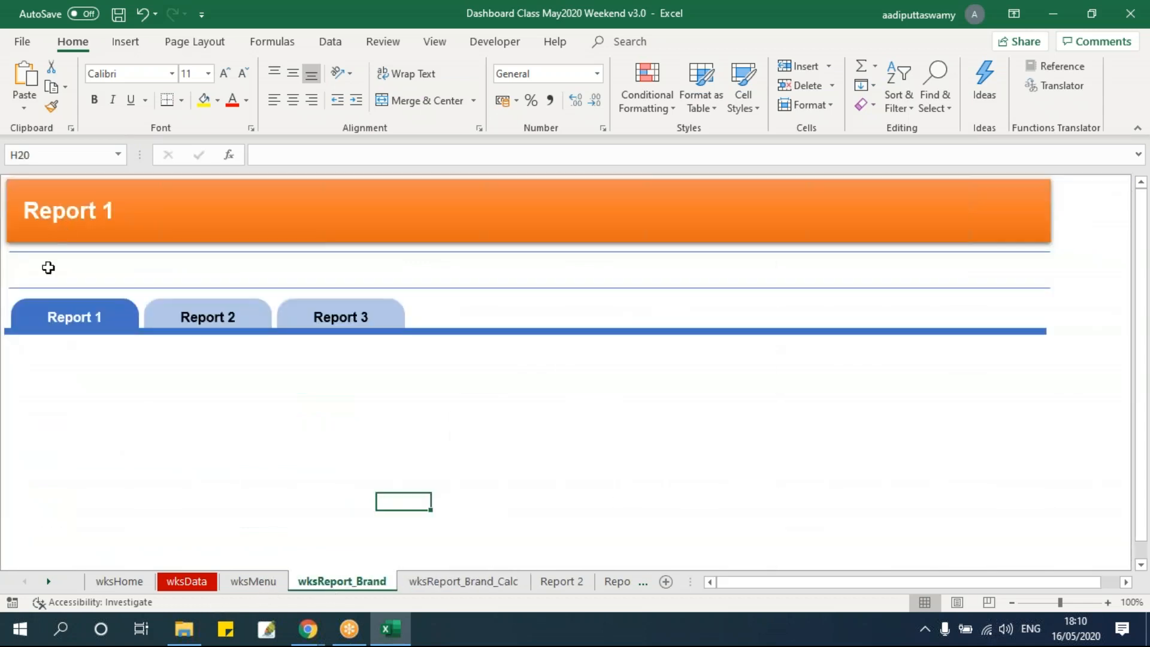
click(54, 286)
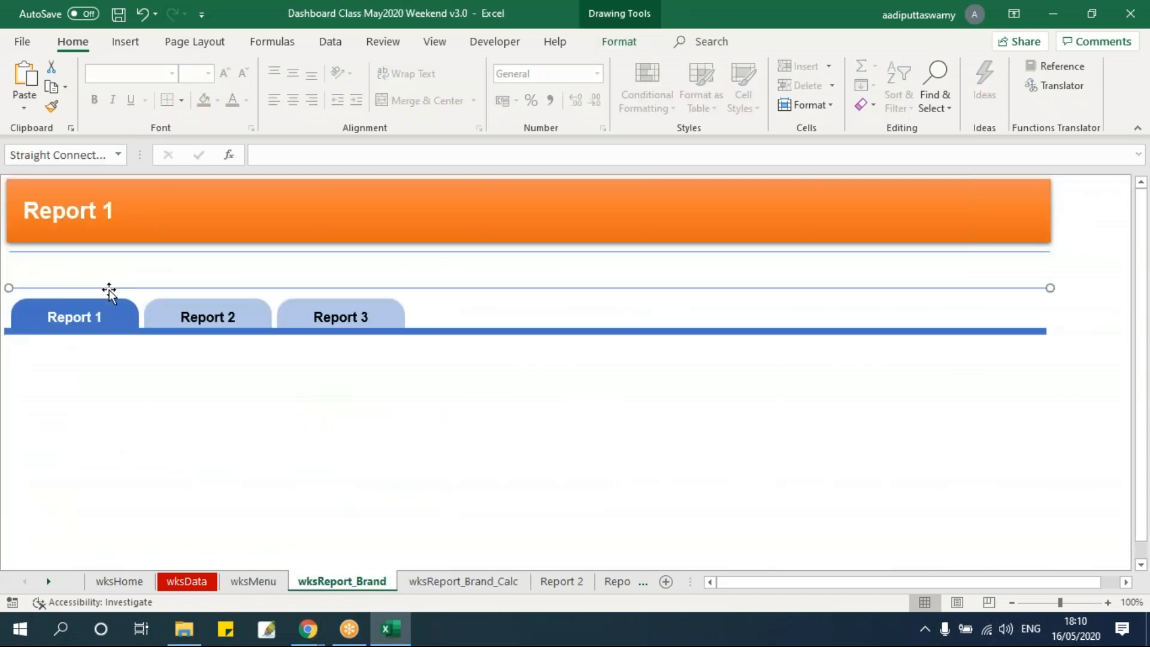
key(Up)
key(Up)
key(Up)
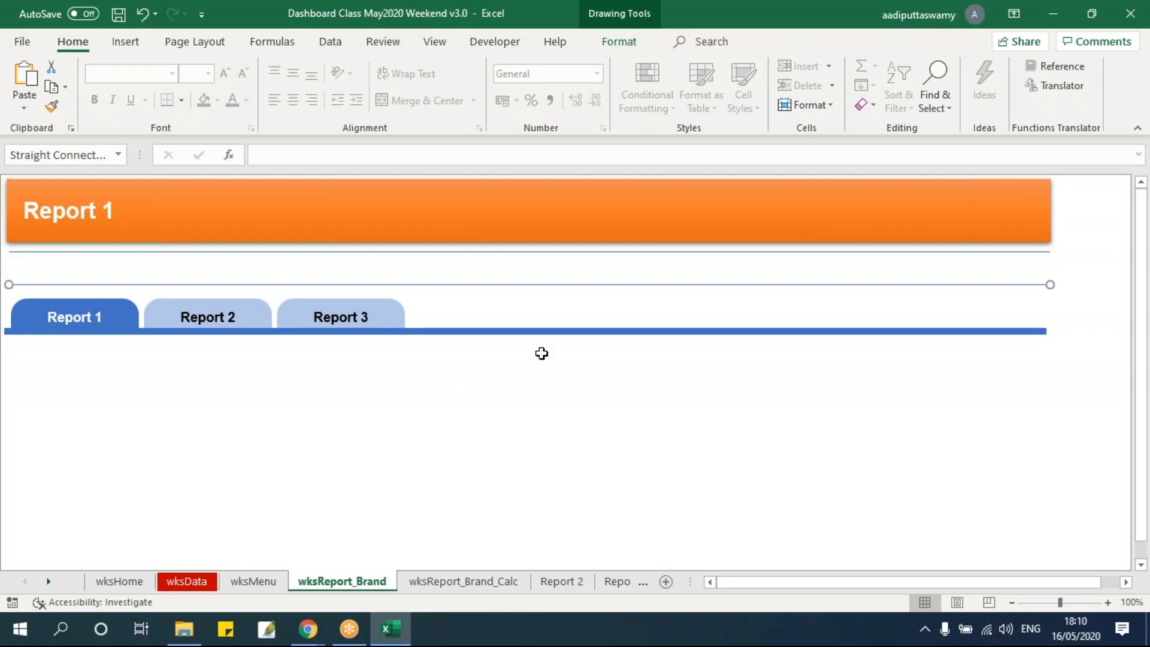
key(ctrl+z)
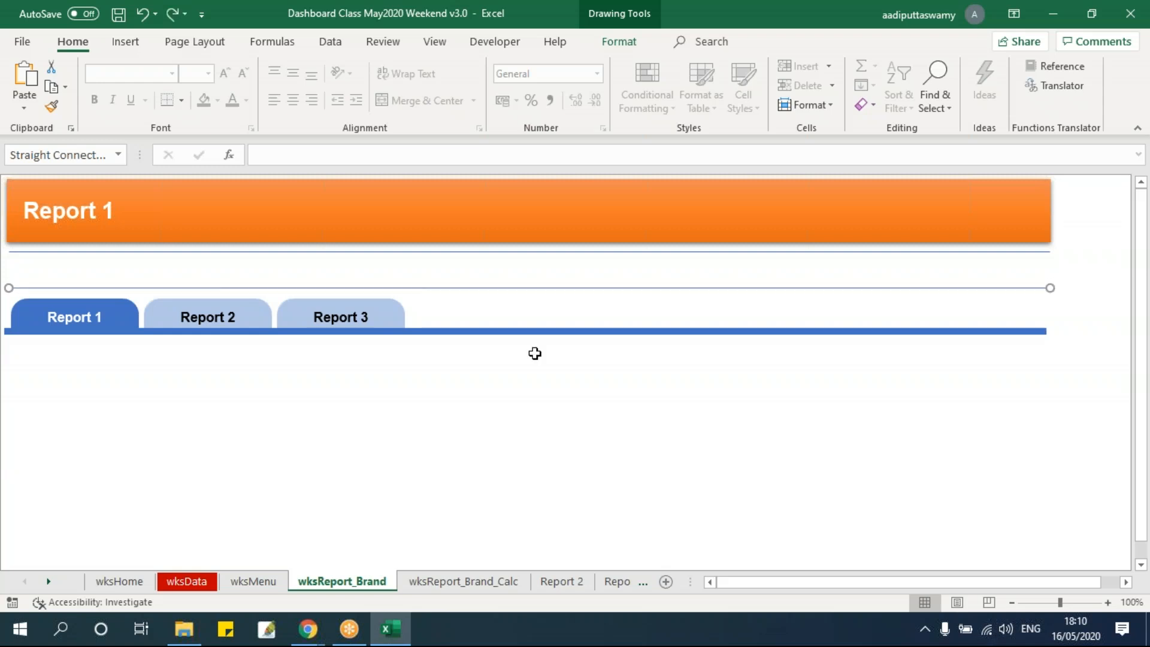
Insert a Combo Box form control between the two thin lines above the report tabs on wksReport_Brand and try its drop-down
click(400, 449)
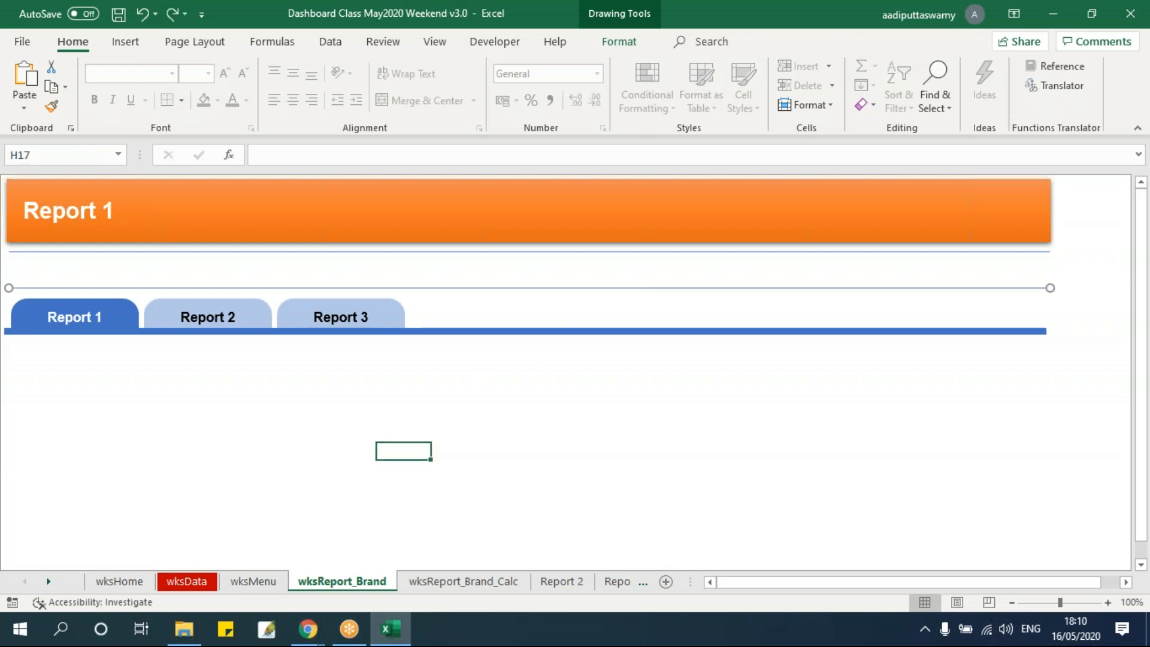
click(477, 47)
click(371, 100)
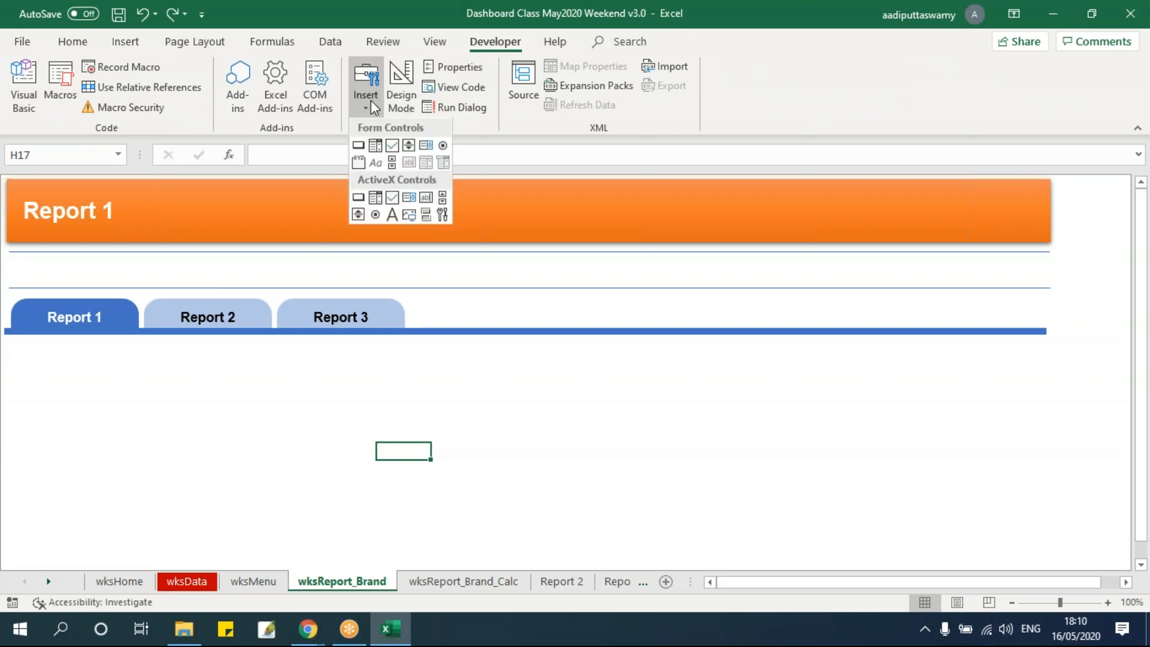
click(375, 146)
mouse_move(506, 379)
mouse_down()
mouse_move(588, 459)
mouse_move(565, 419)
mouse_move(580, 400)
mouse_move(201, 317)
mouse_move(155, 271)
mouse_move(249, 282)
mouse_move(224, 268)
mouse_up()
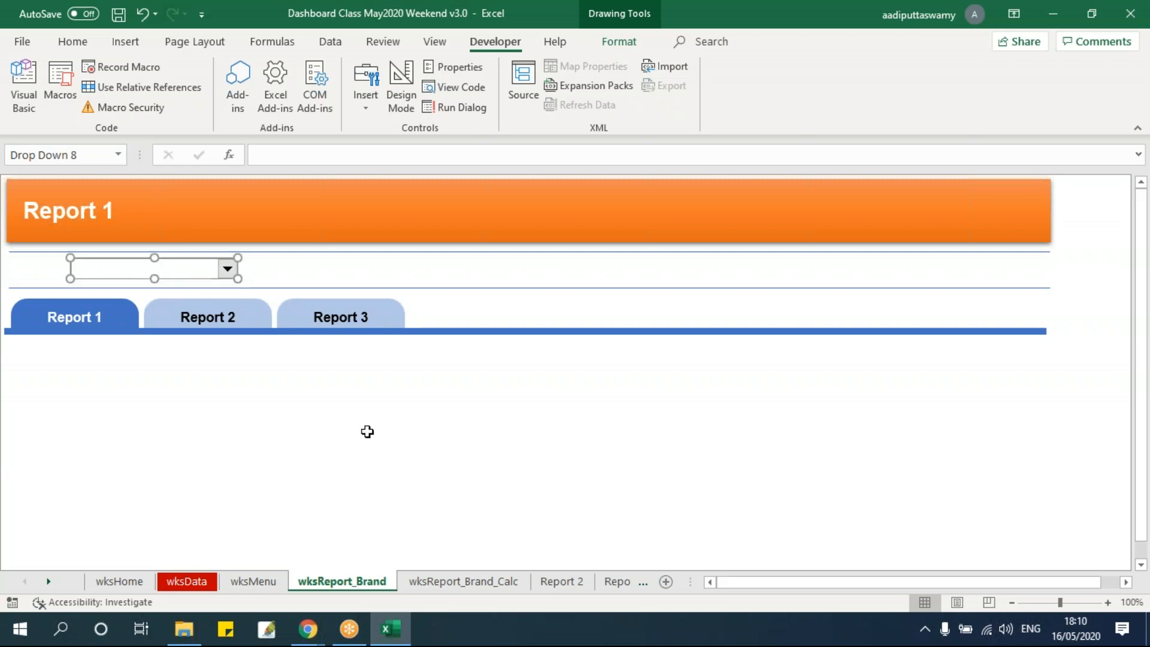
click(367, 432)
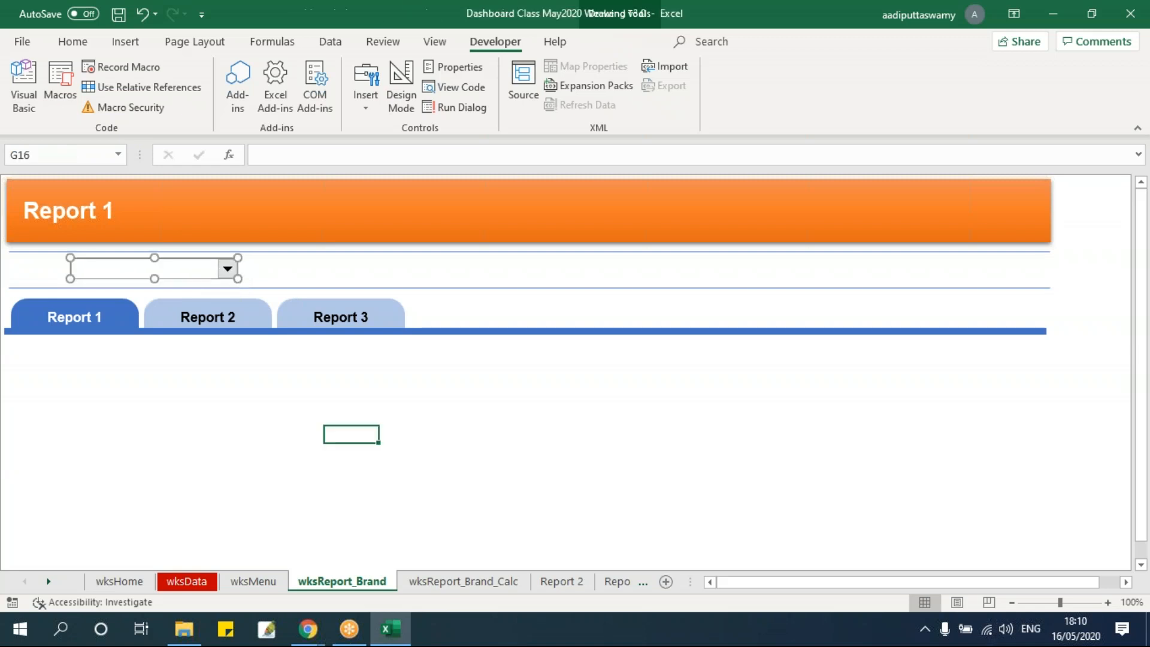
ctrl+click(231, 273)
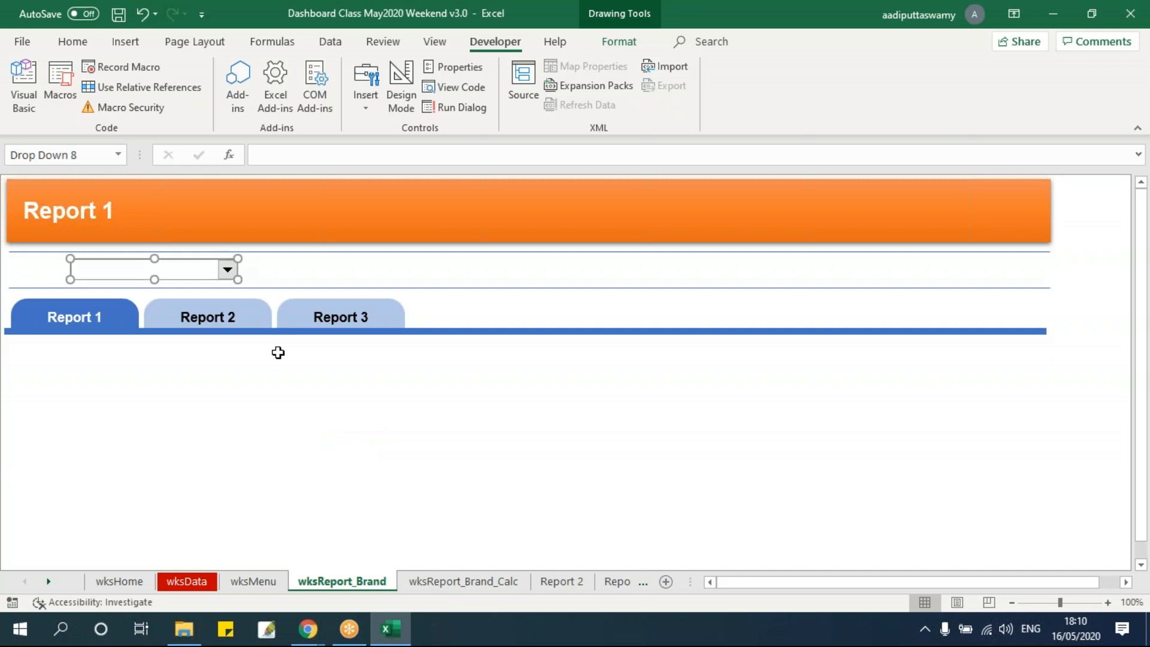
Insert a text box in the blank area below the report tabs on wksReport_Brand and enter the text "State :"
click(350, 434)
click(125, 41)
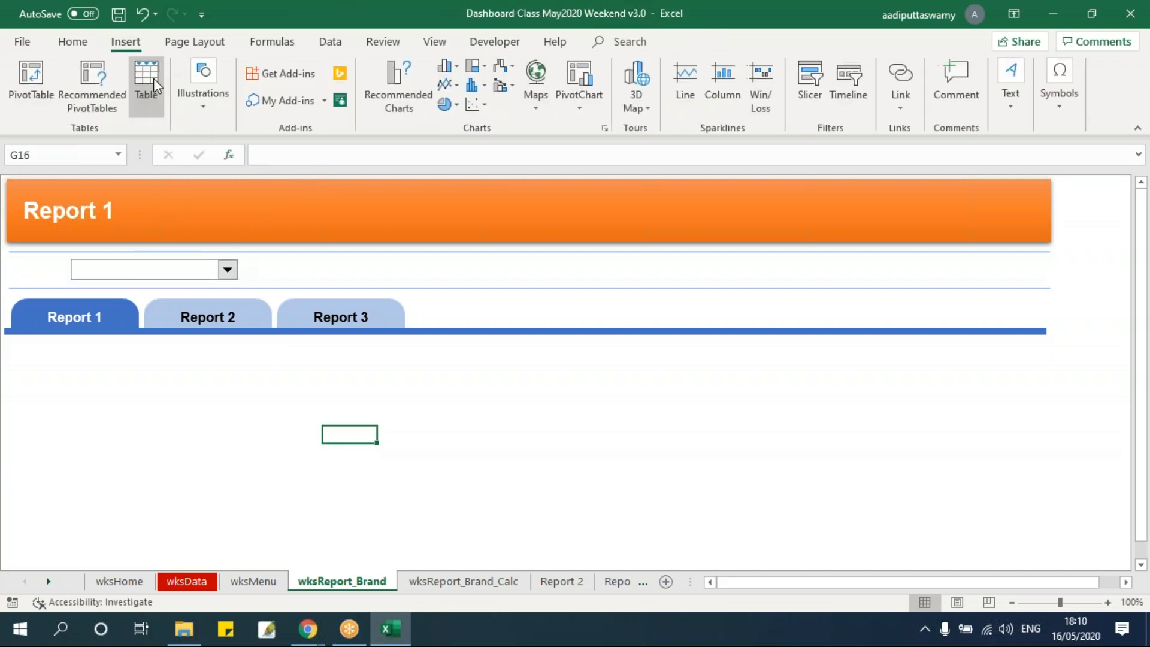
click(203, 95)
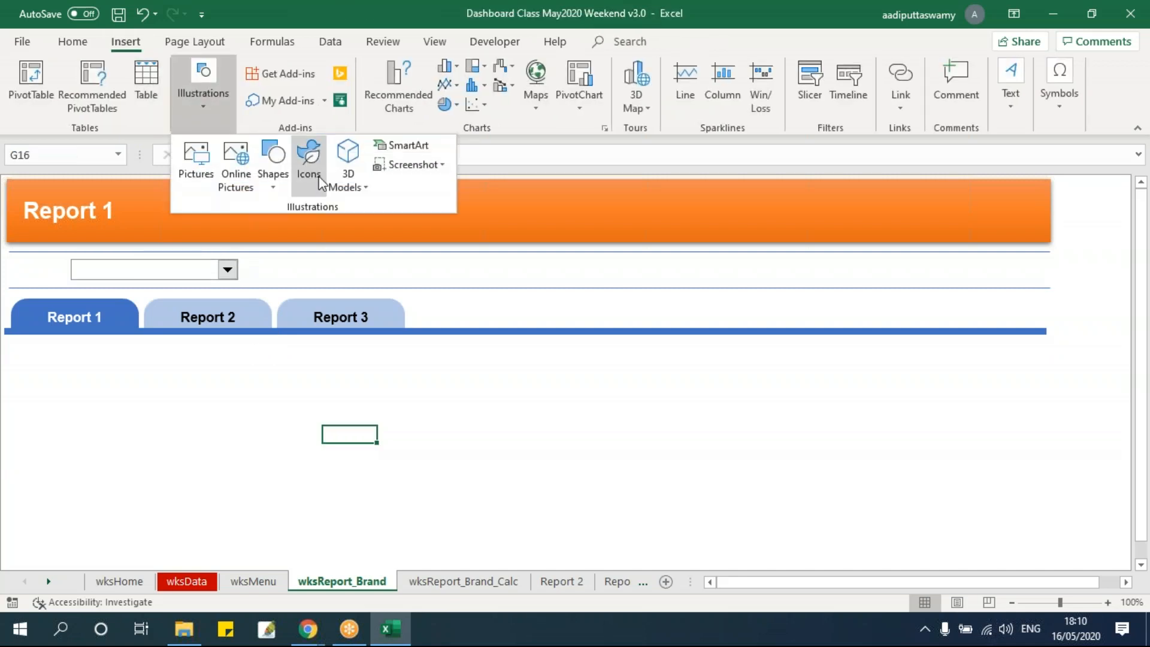
click(275, 169)
click(267, 227)
click(607, 445)
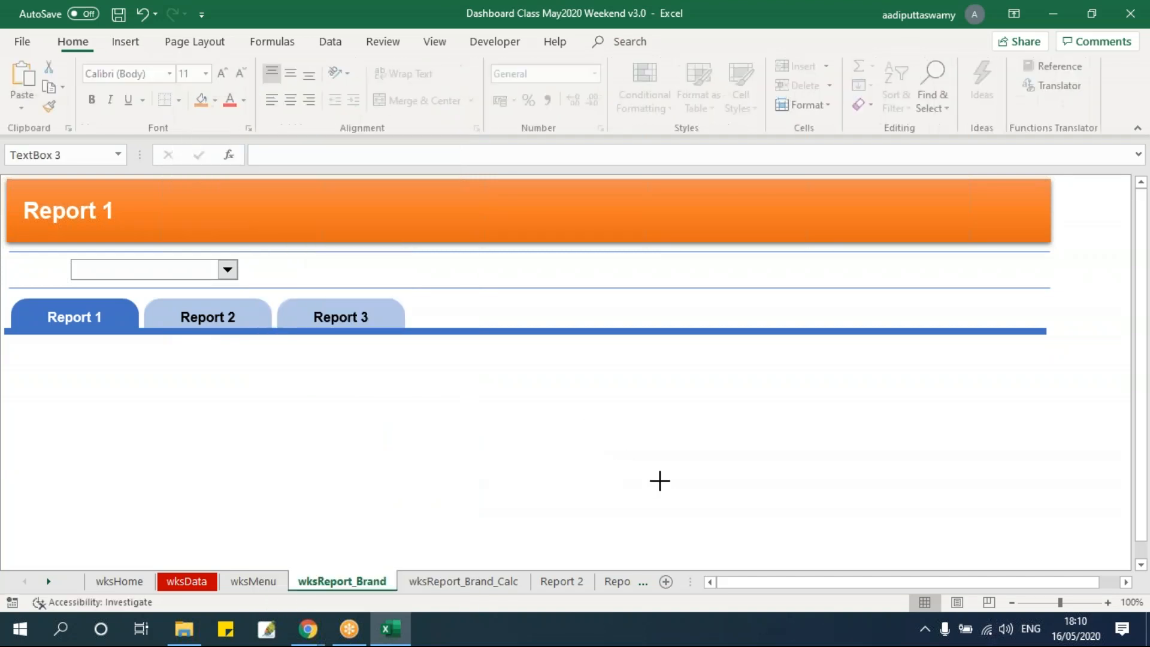
text(State :)
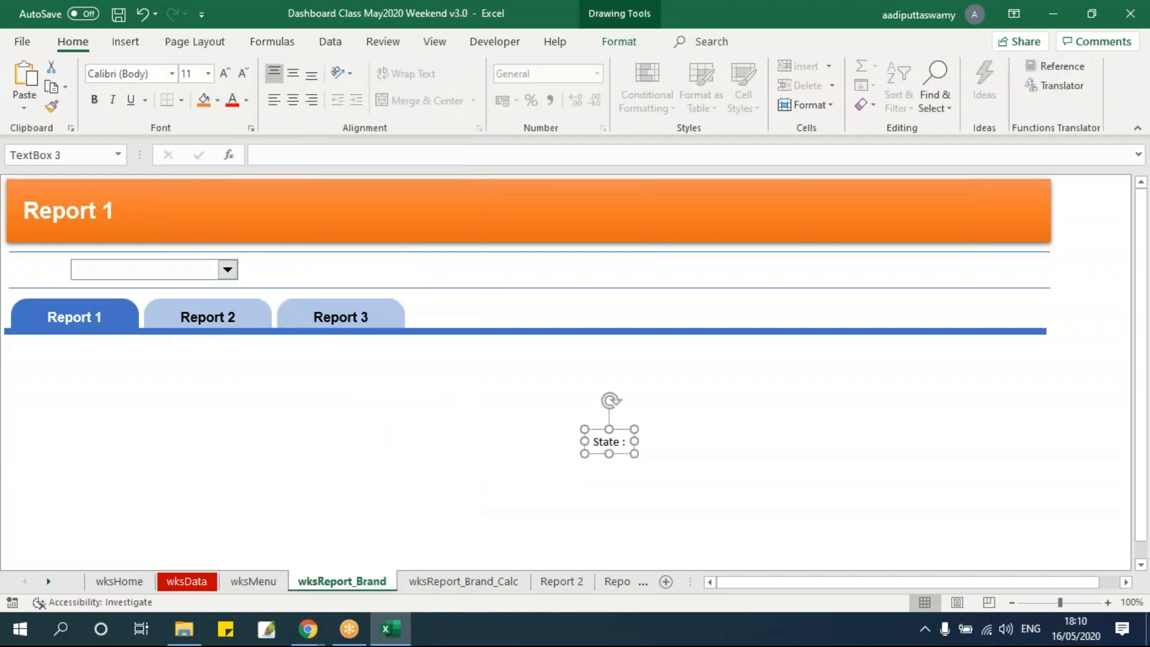
Format the "State :" text box as bold Arial and place it directly before the combo box above the report tabs
key(ctrl+b)
click(173, 78)
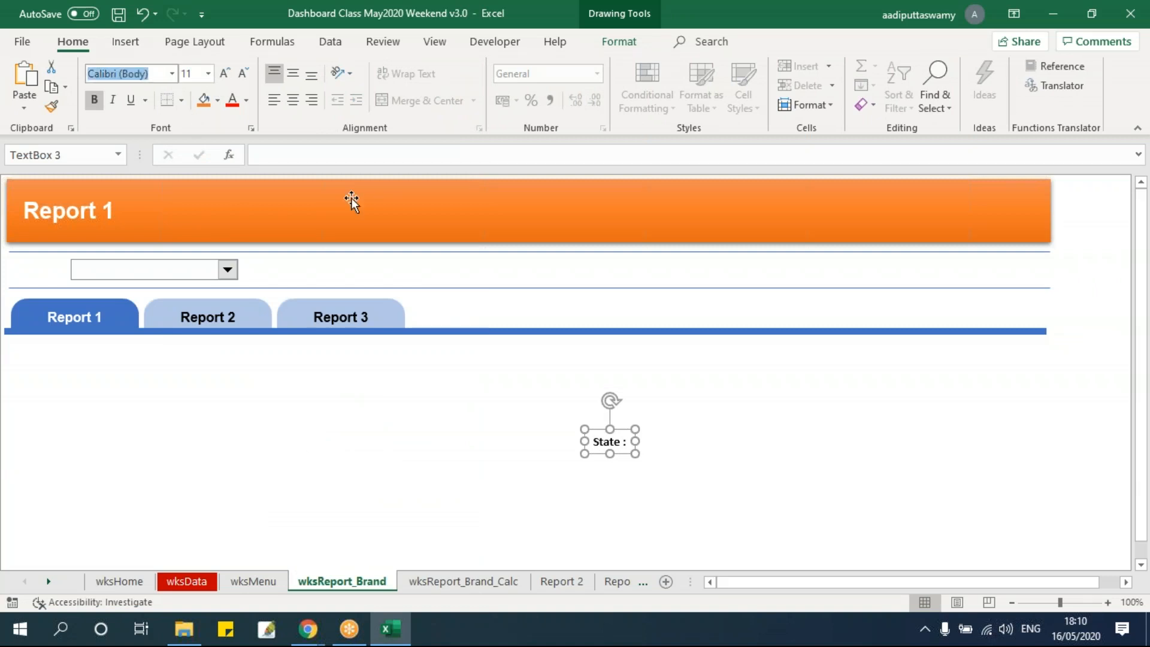
text(Arial)
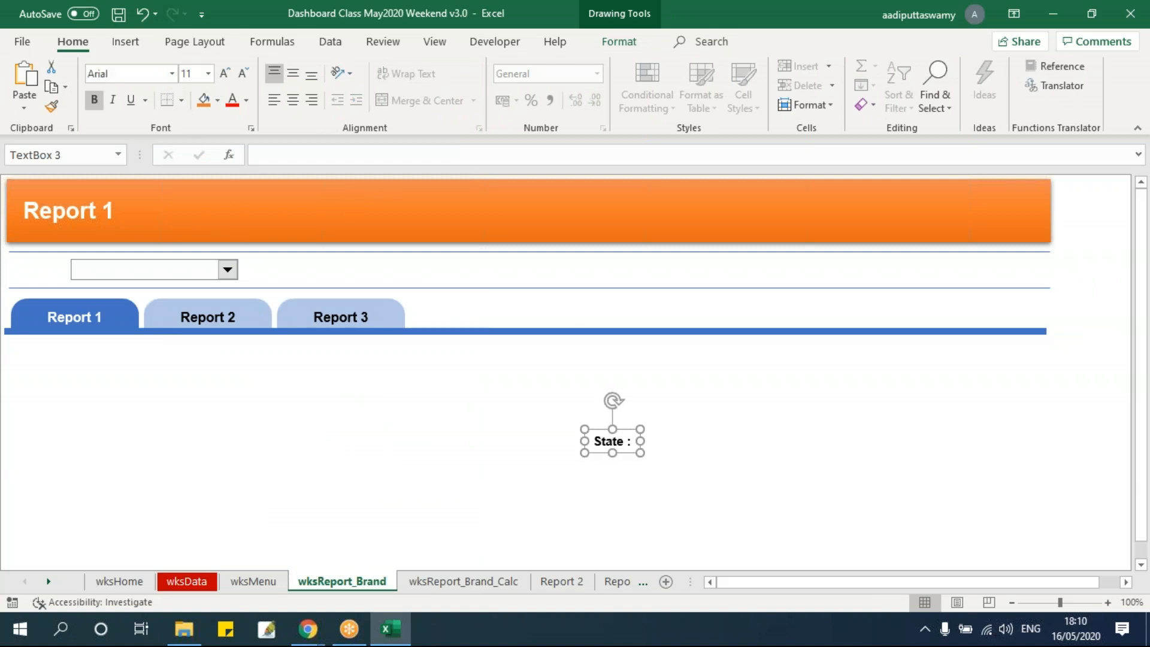
drag(619, 437, 60, 256)
click(456, 535)
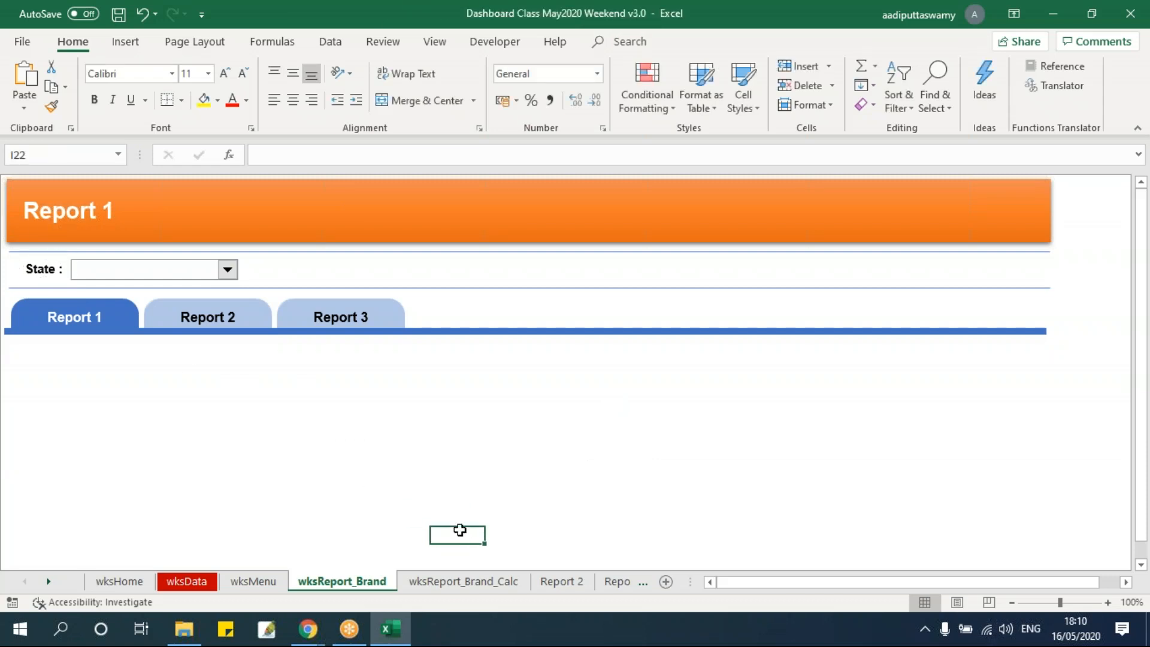
click(495, 42)
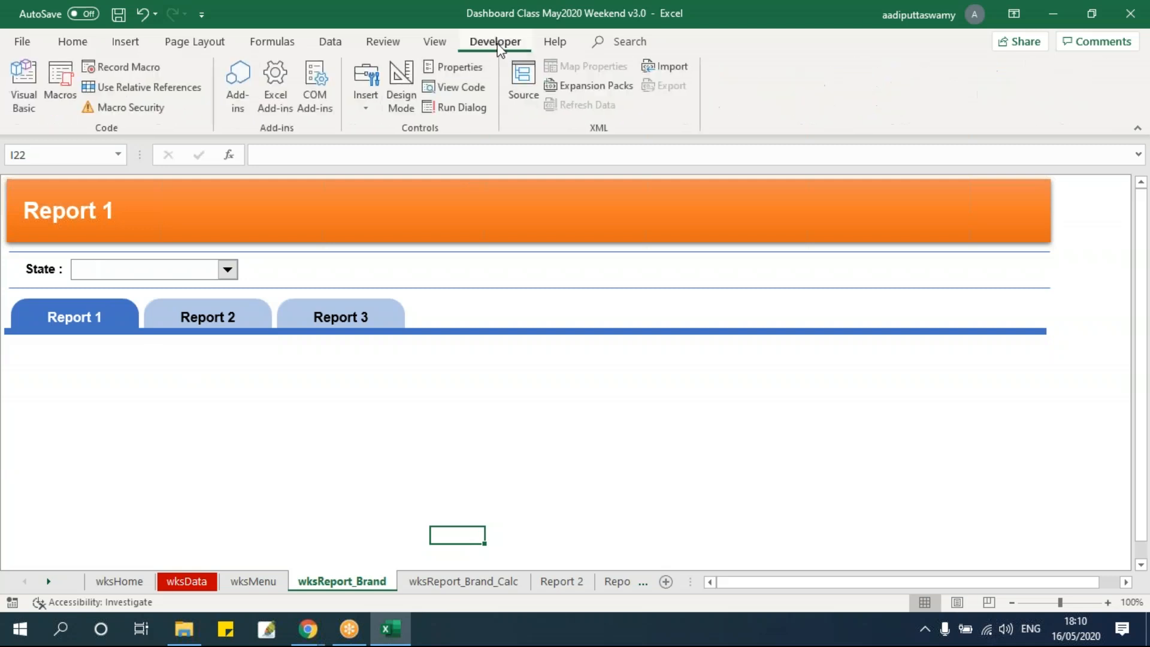
click(366, 95)
click(371, 146)
Try duplicating the State label and its combo box together further along the same row, and delete the copy
click(47, 264)
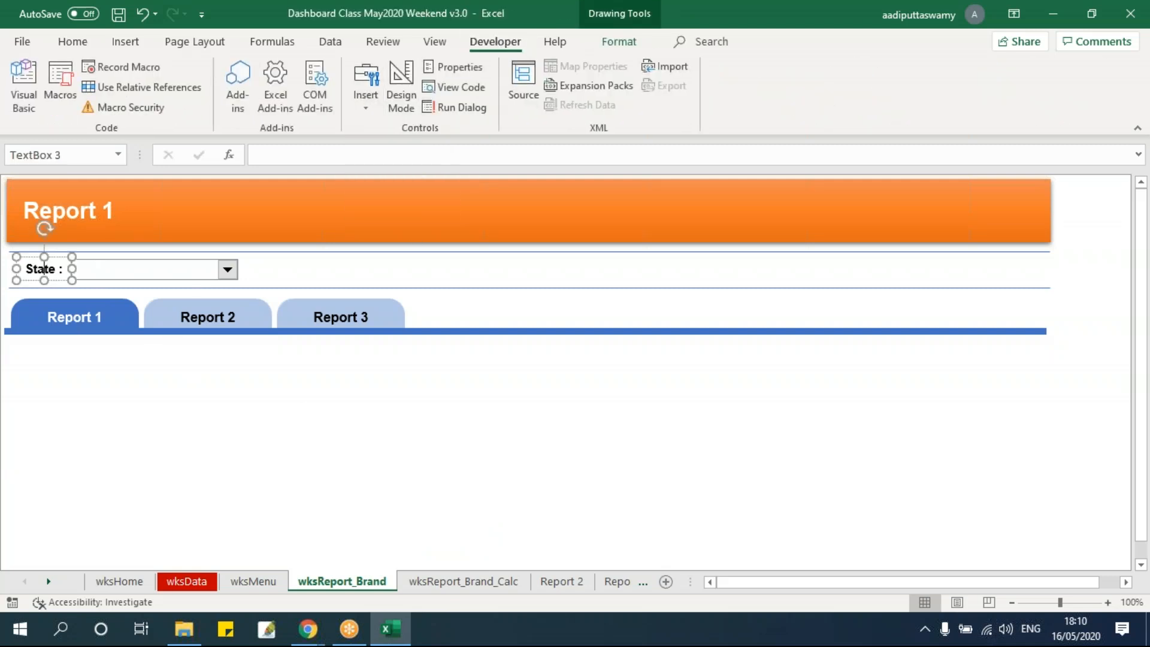
ctrl+click(183, 272)
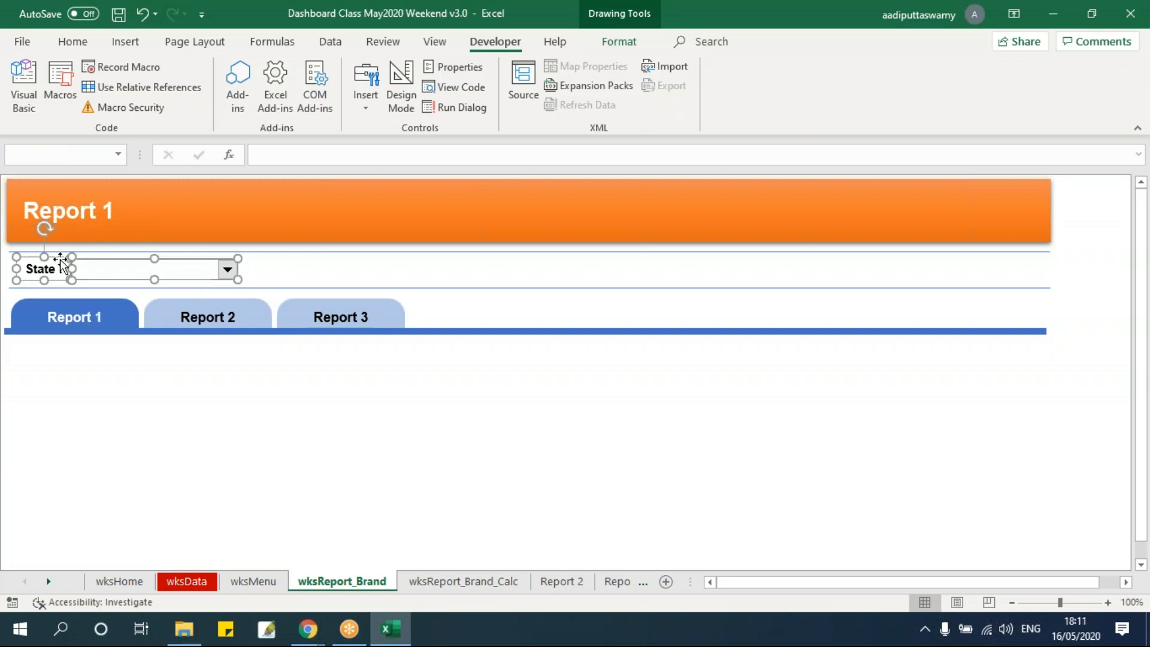
drag(56, 262, 495, 279)
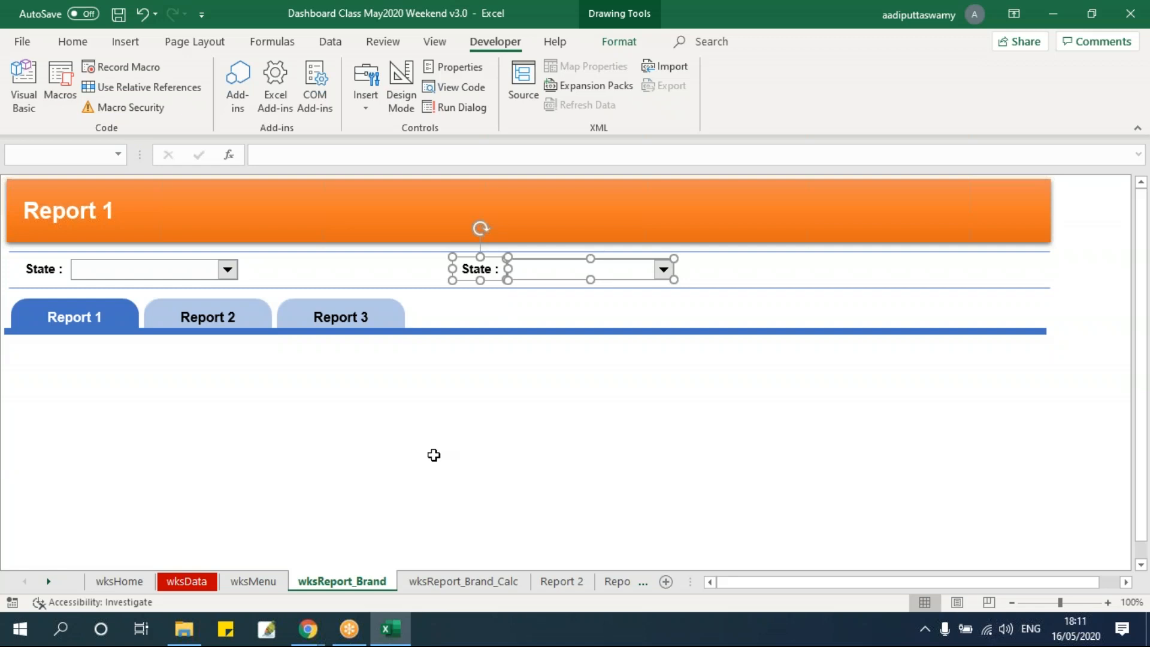
key(Delete)
Duplicate the State label and its combo box together, placing the copy near the middle of the same row
click(42, 263)
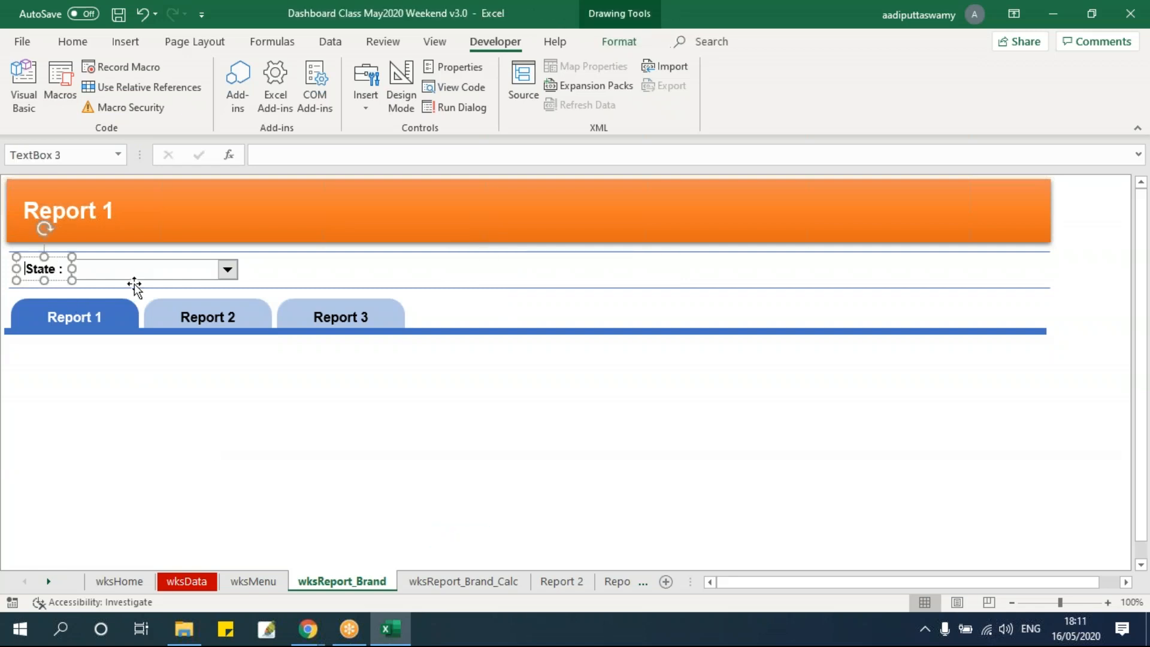
ctrl+click(134, 273)
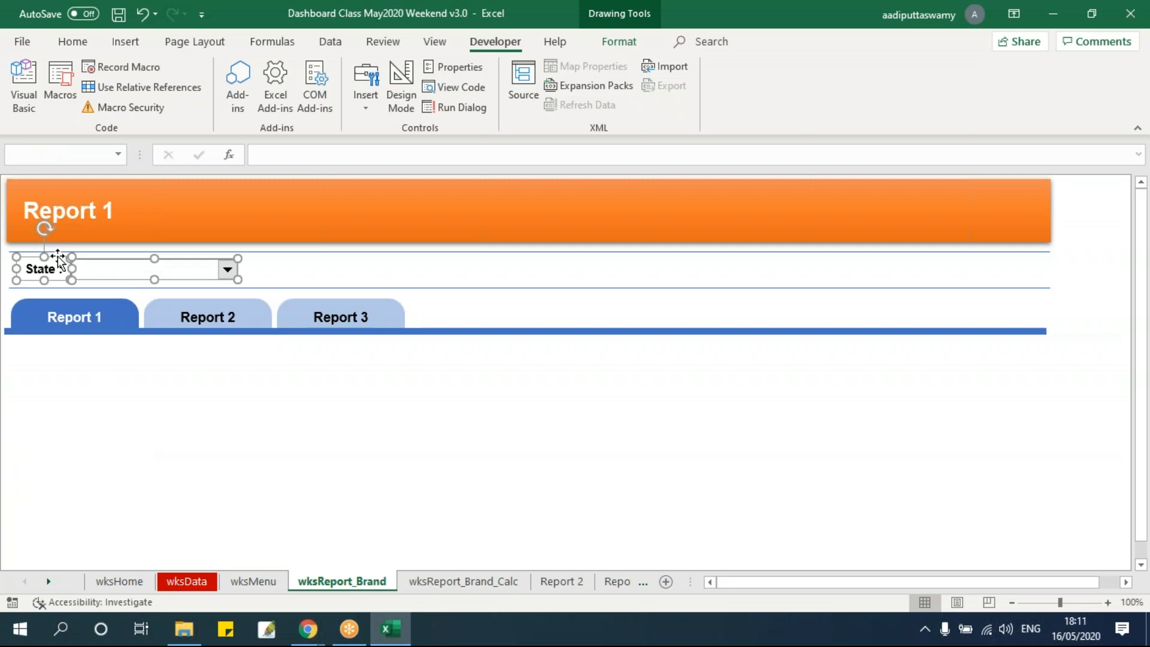
drag(58, 257, 525, 305)
click(586, 462)
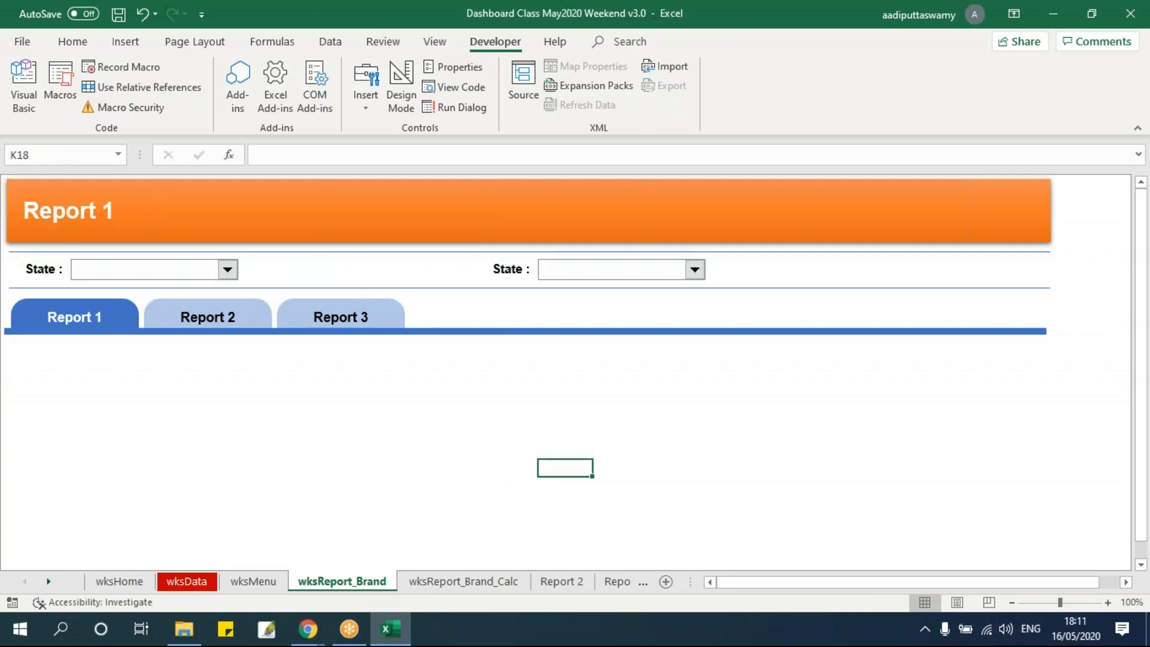
Look over the State, Measure and Brand columns of the wksData table, ending back on wksReport_Brand
click(186, 580)
click(264, 300)
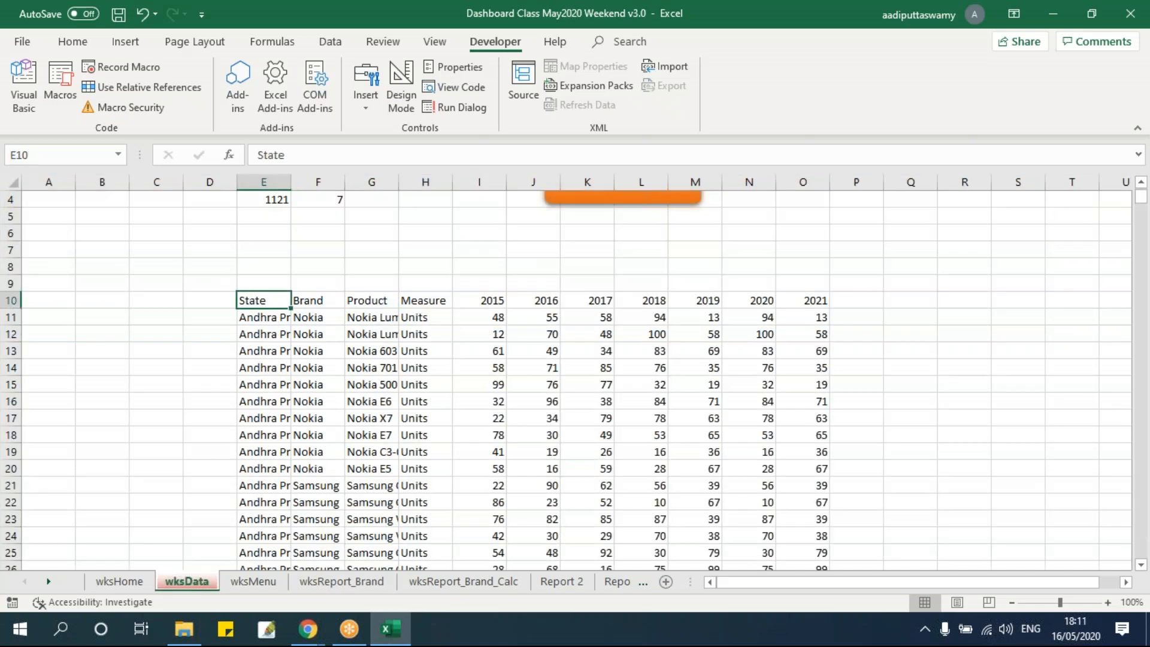
click(442, 299)
drag(307, 300, 310, 475)
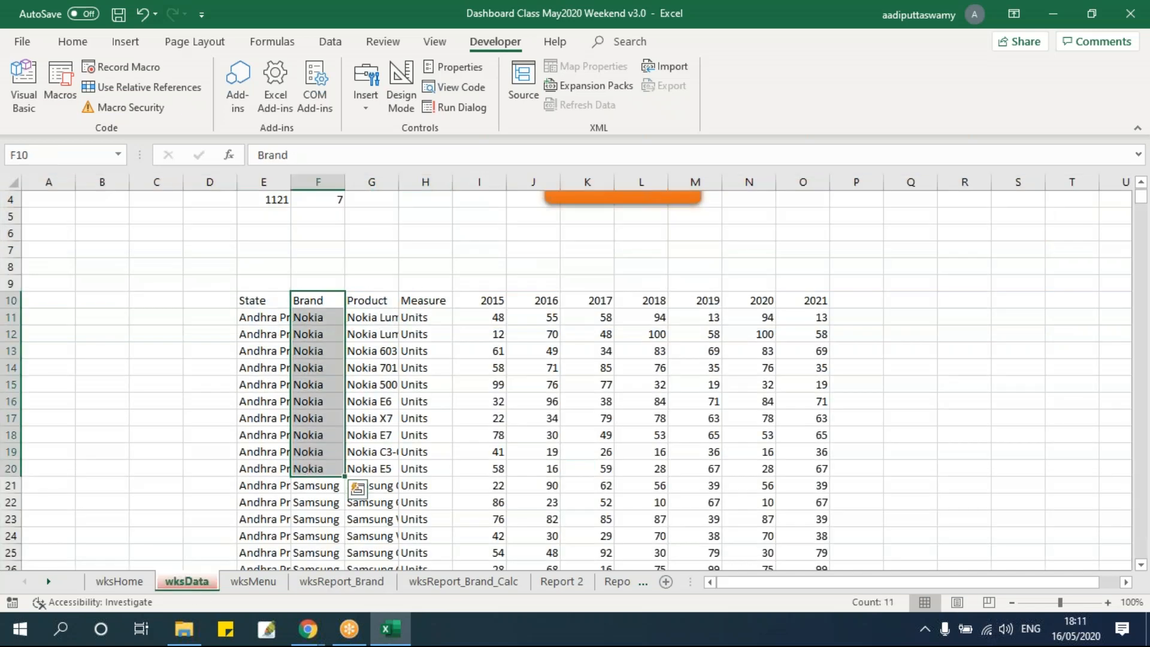
click(307, 586)
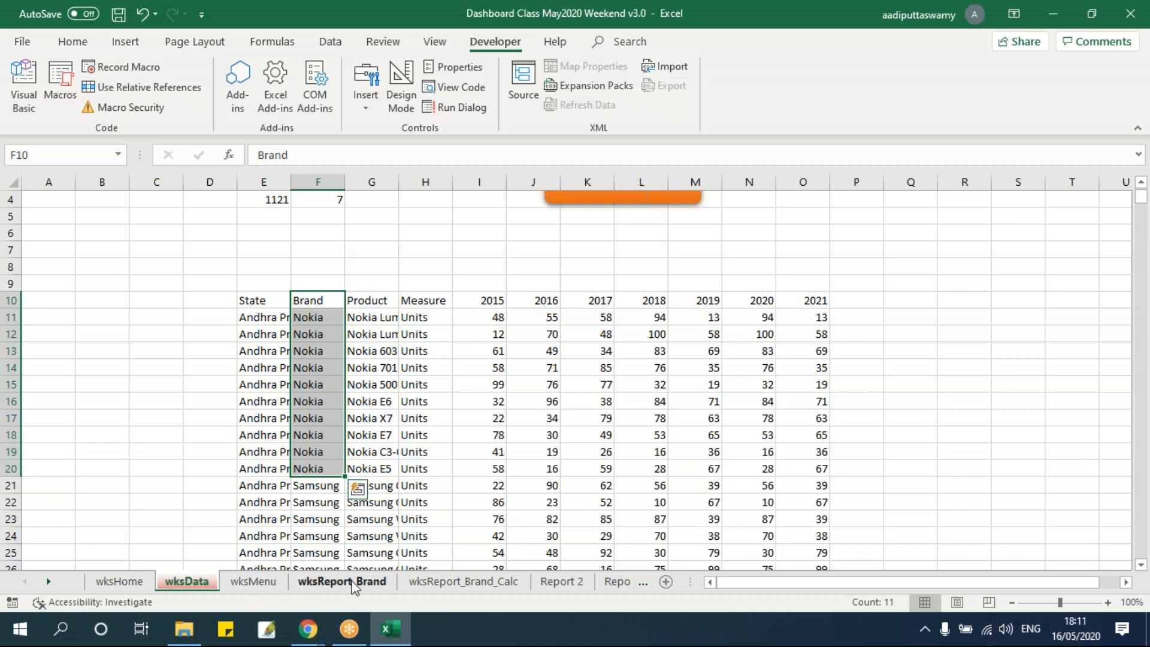
click(269, 396)
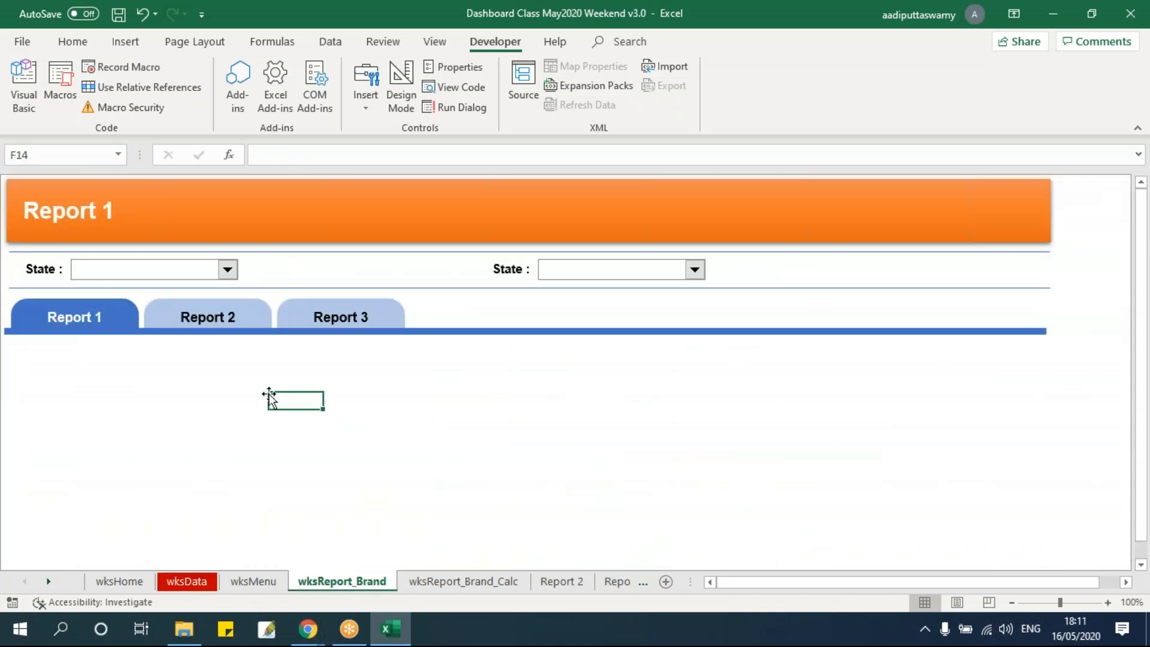
Change the copied label's text to "Measure :" and move it clear of the second combo box
double_click(521, 267)
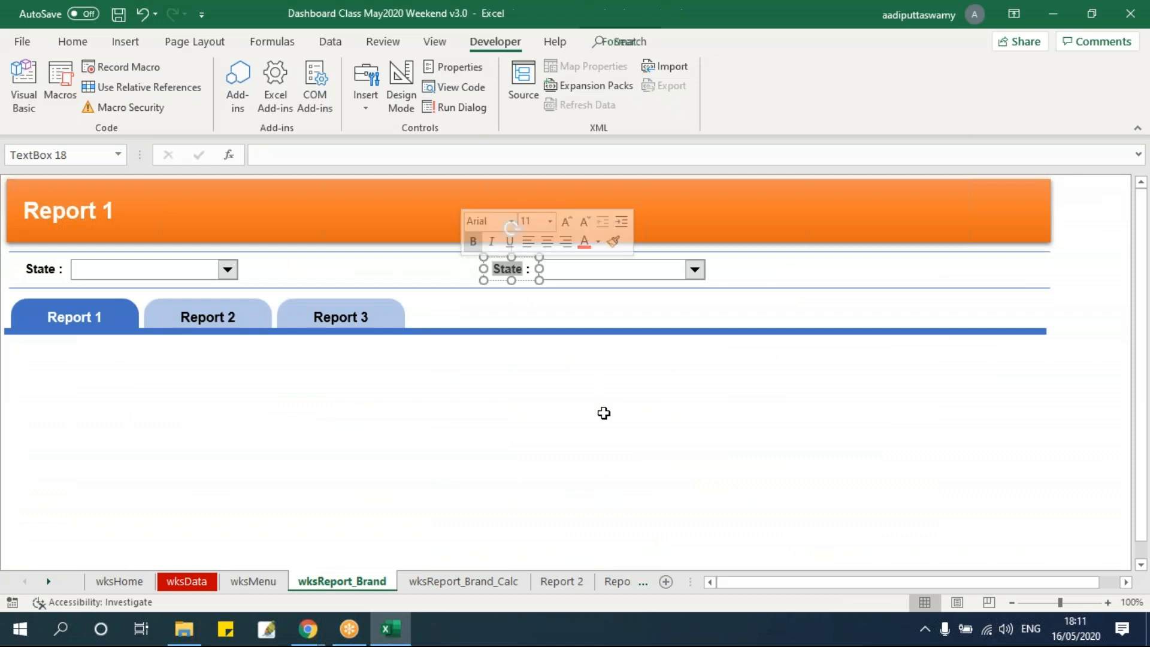
text(Measure)
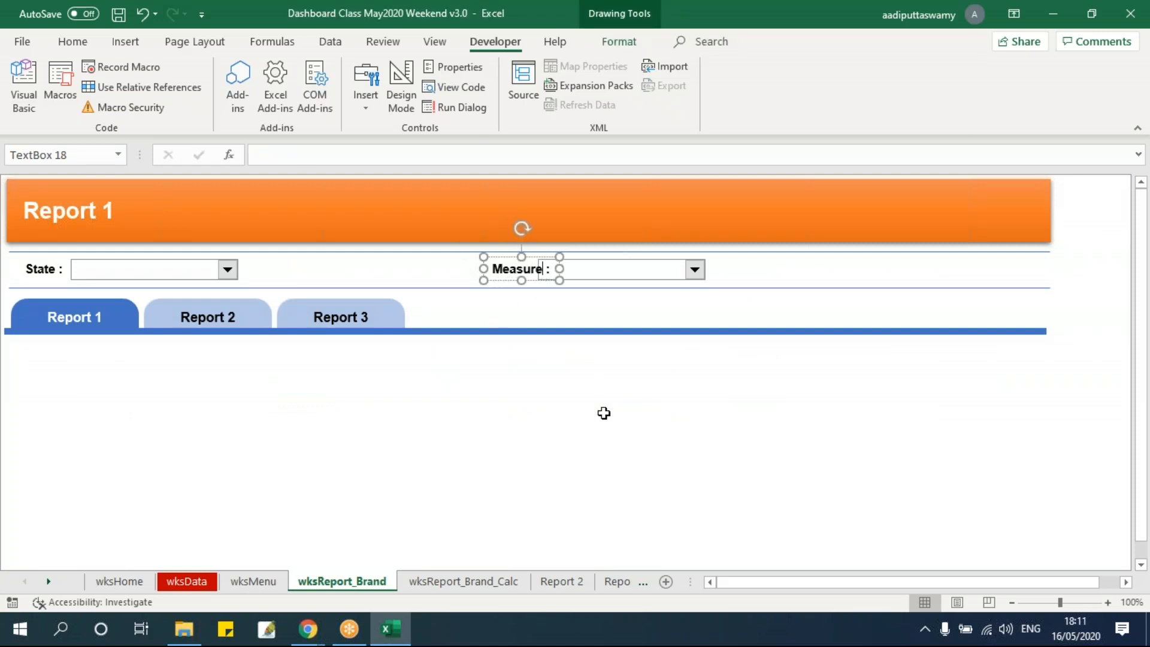
click(526, 254)
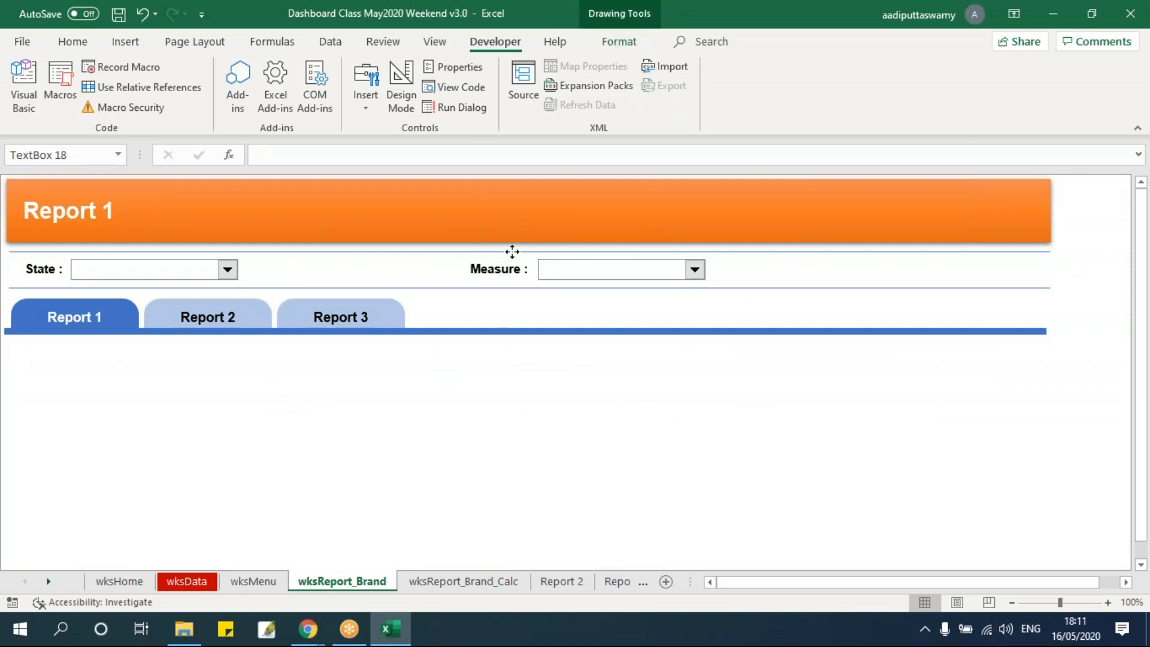
click(557, 453)
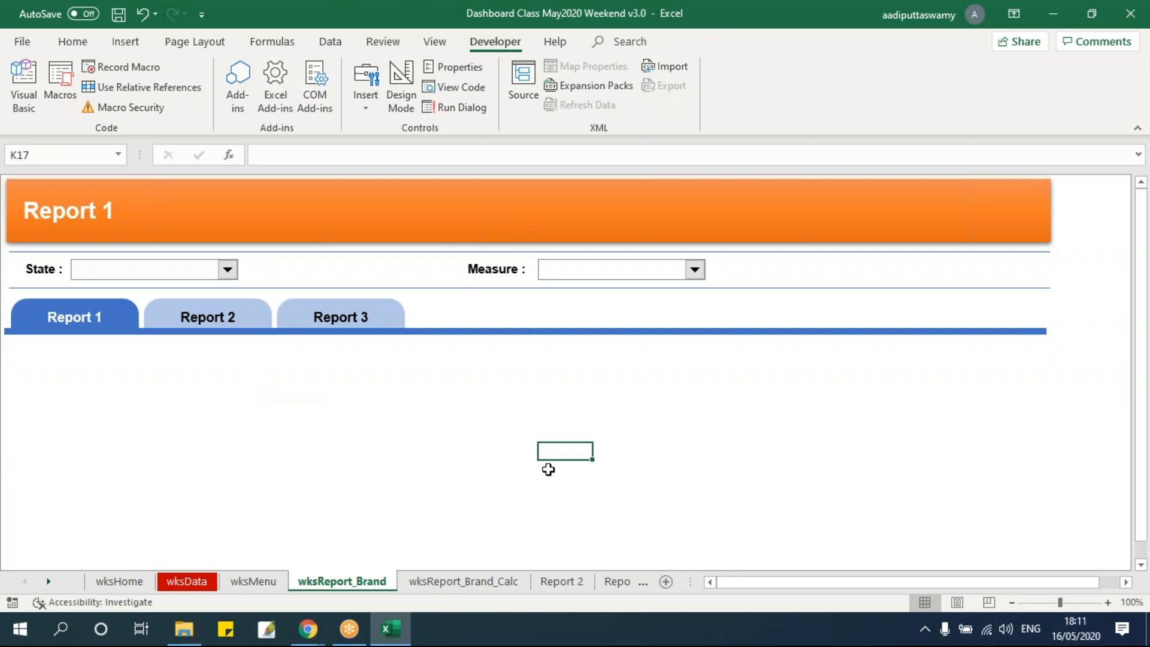
Try the State drop-down and check the rngState named range in the Name Manager
click(230, 270)
click(340, 451)
click(269, 42)
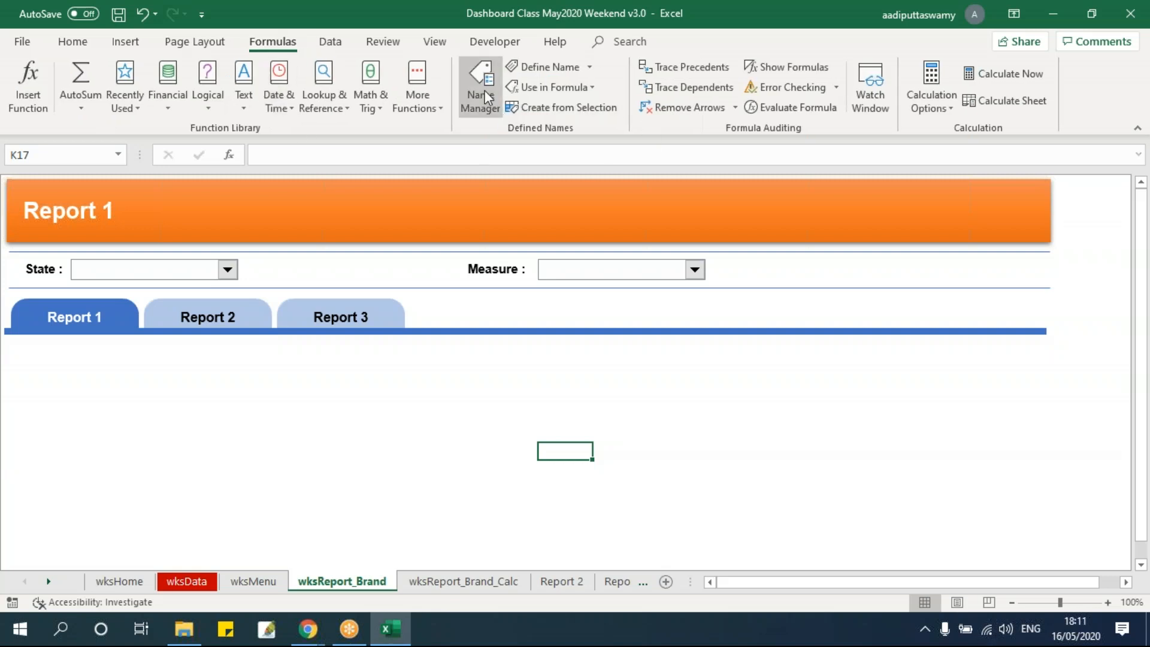
click(483, 90)
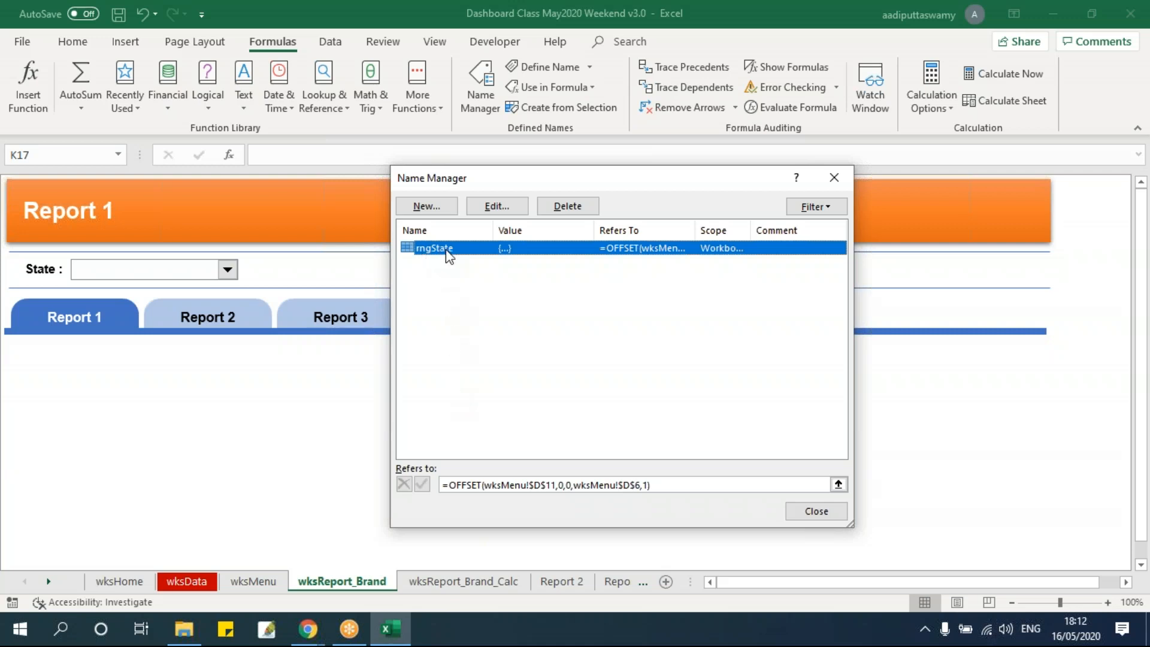
click(829, 513)
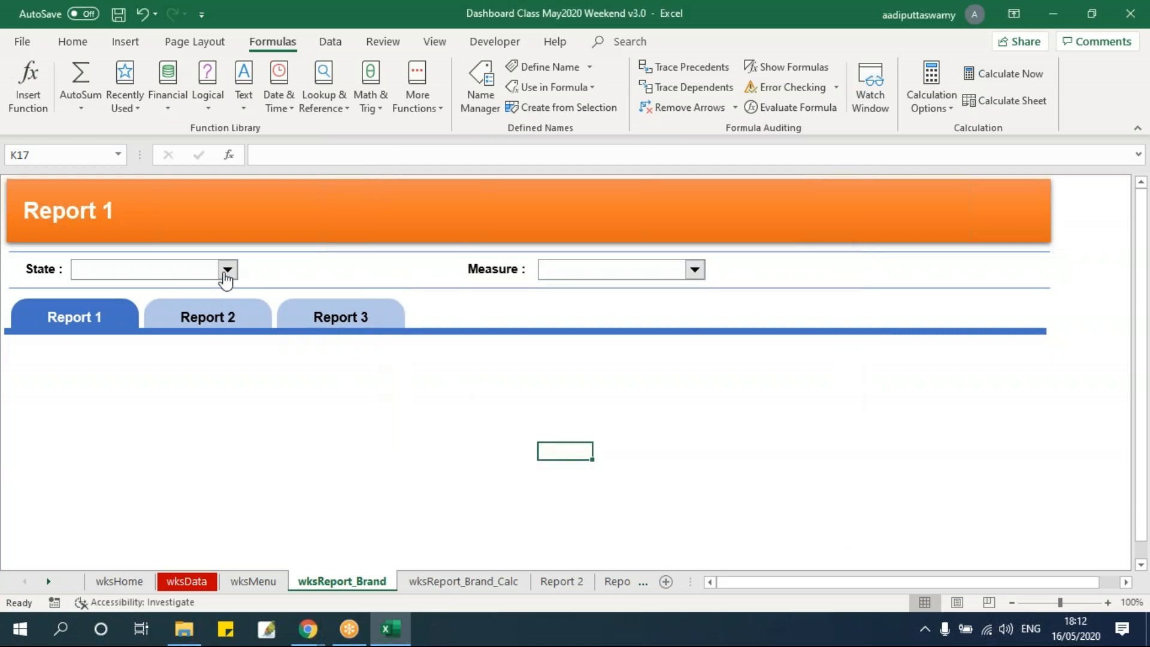
Set the State combo box's input range to rngState and its cell link to wksMenu!$D$7
right_click(226, 271)
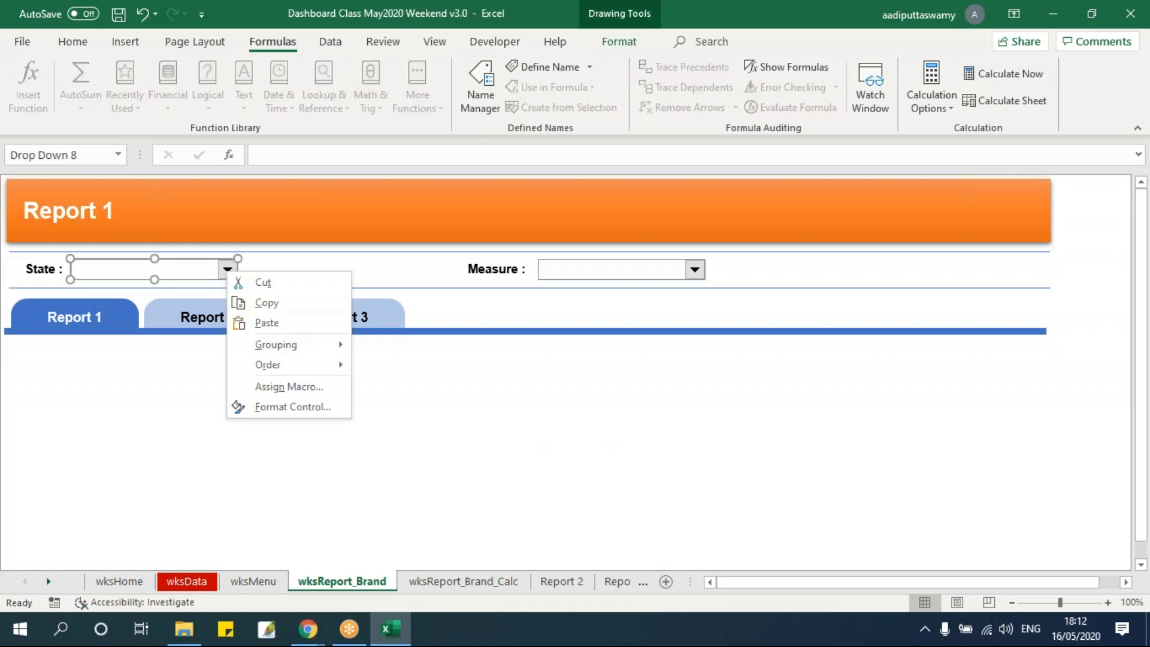
click(281, 407)
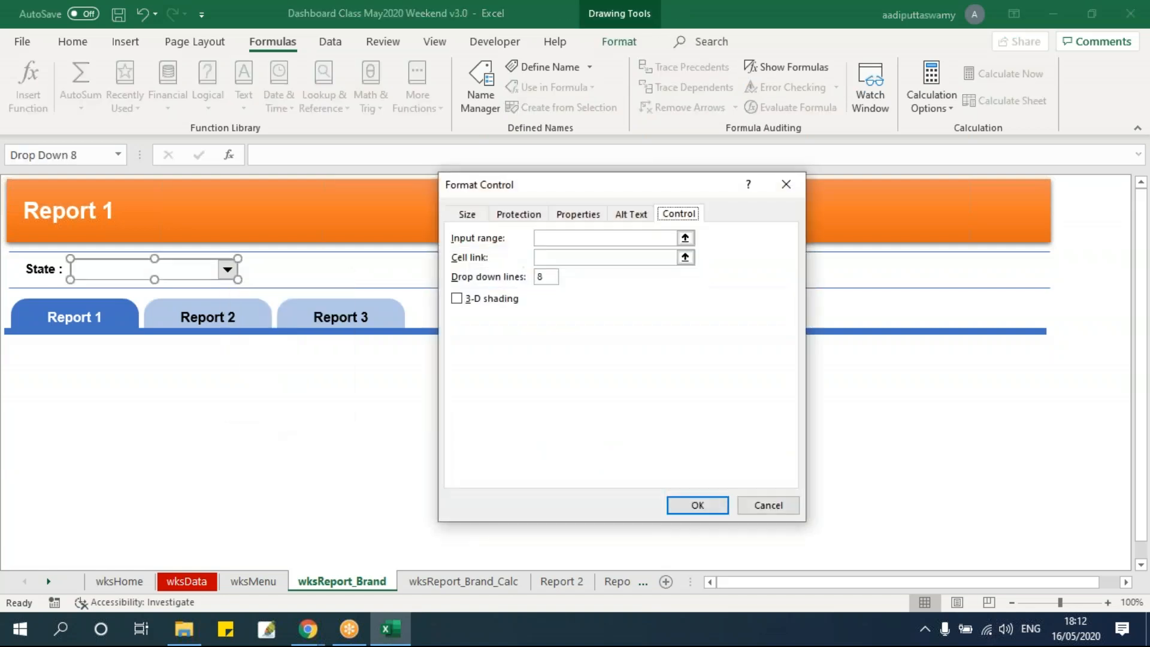
key(Tab)
text(rngState)
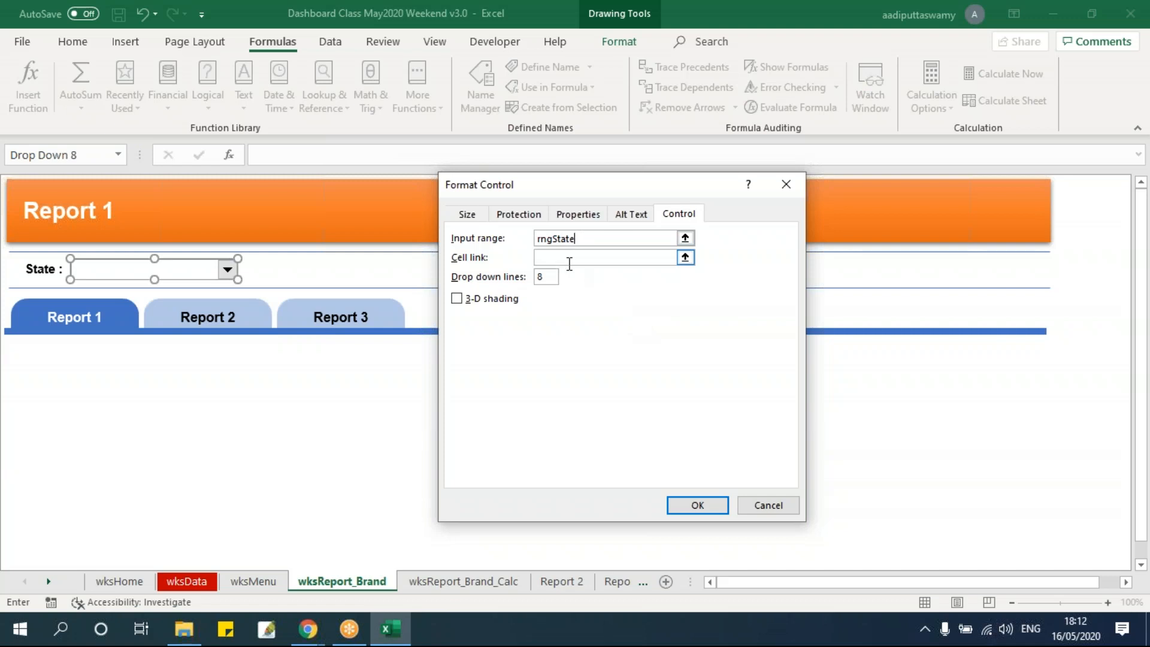
click(685, 258)
click(253, 581)
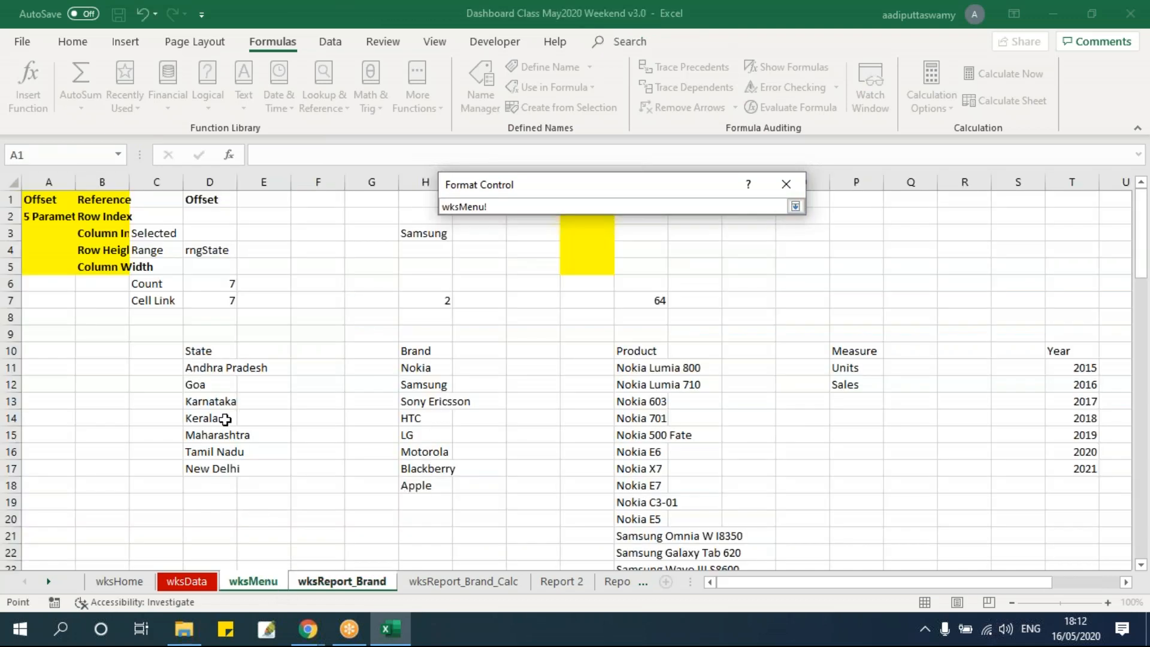
click(213, 299)
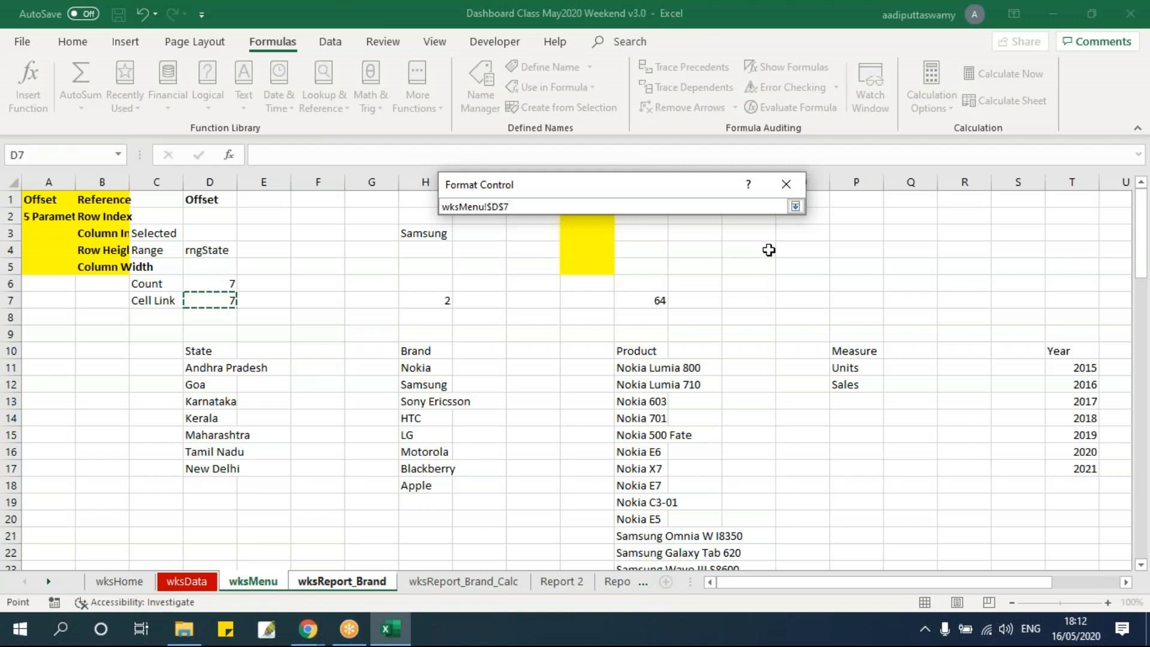
click(794, 207)
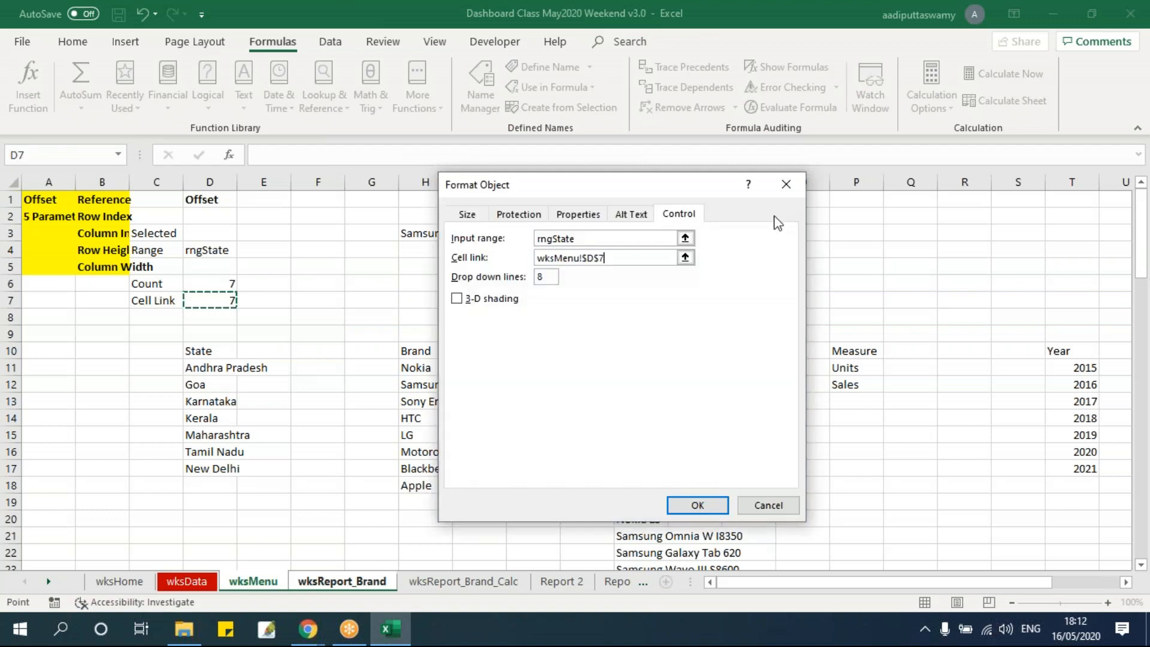
click(698, 504)
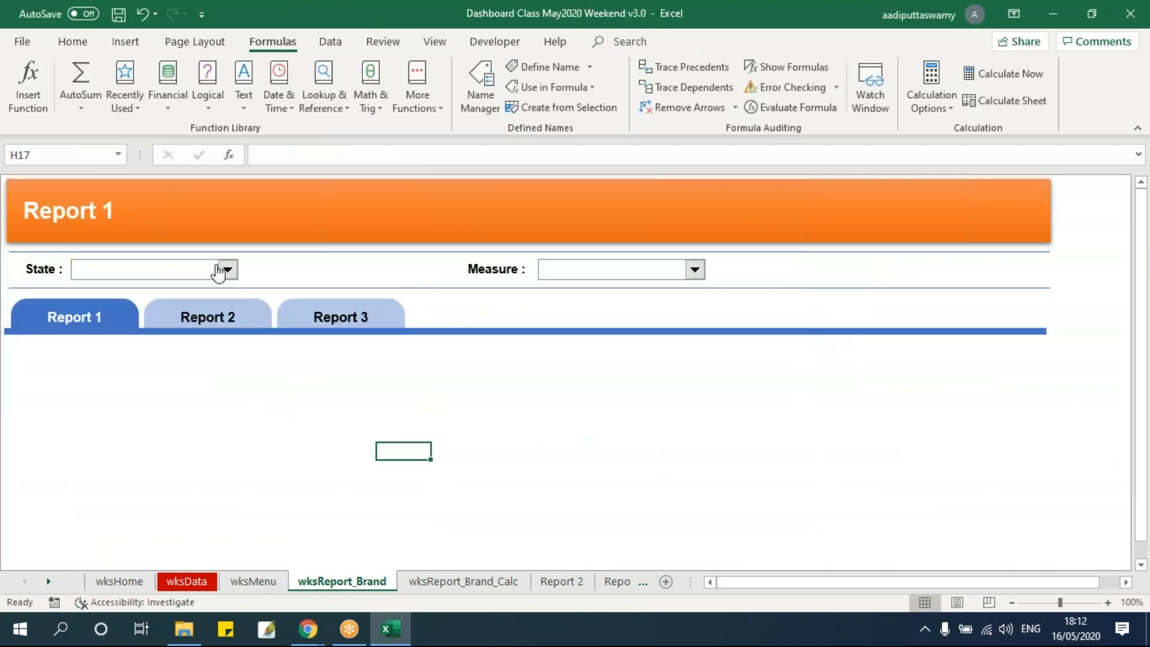
Test the State combo box by choosing several states from its list, ending on New Delhi
click(220, 272)
click(221, 273)
click(206, 287)
click(226, 270)
click(149, 308)
click(226, 270)
click(126, 340)
click(228, 271)
click(159, 351)
click(156, 402)
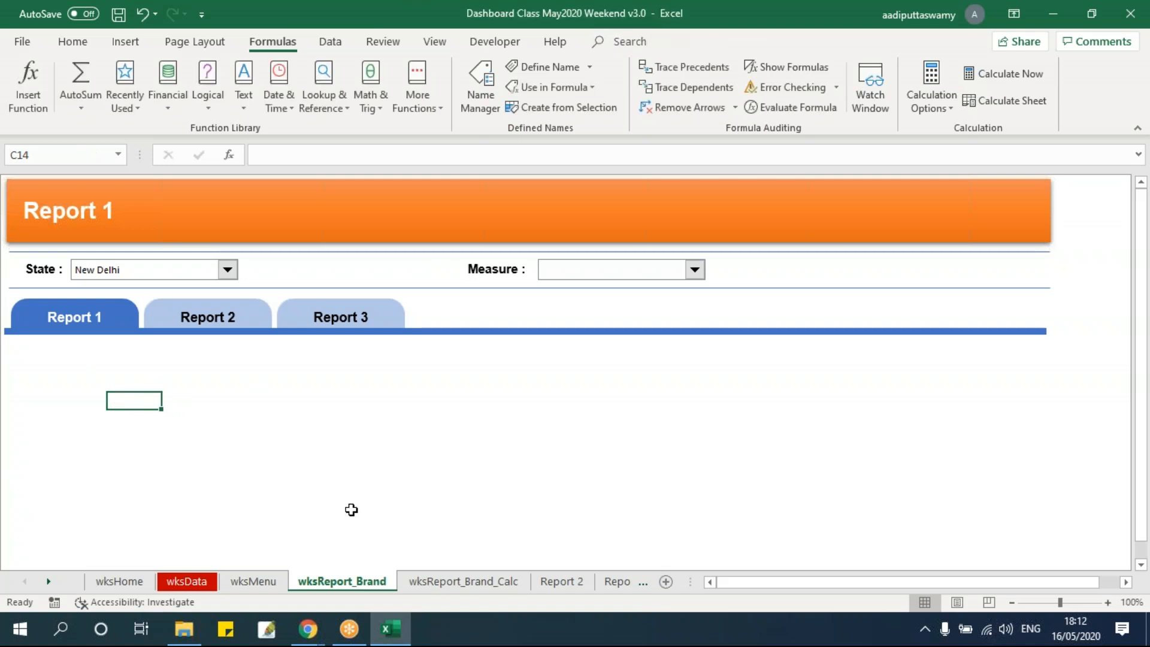
Review the State count, range name, state list and empty Selected cell on wksMenu, then return to wksReport_Brand
click(271, 584)
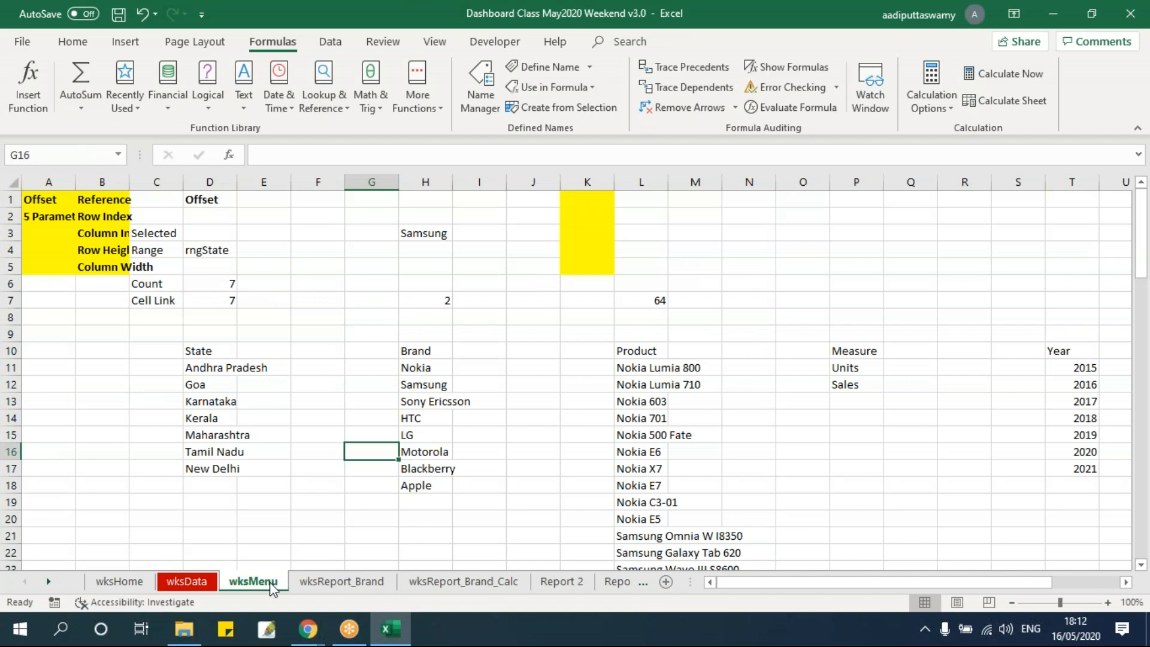
click(208, 282)
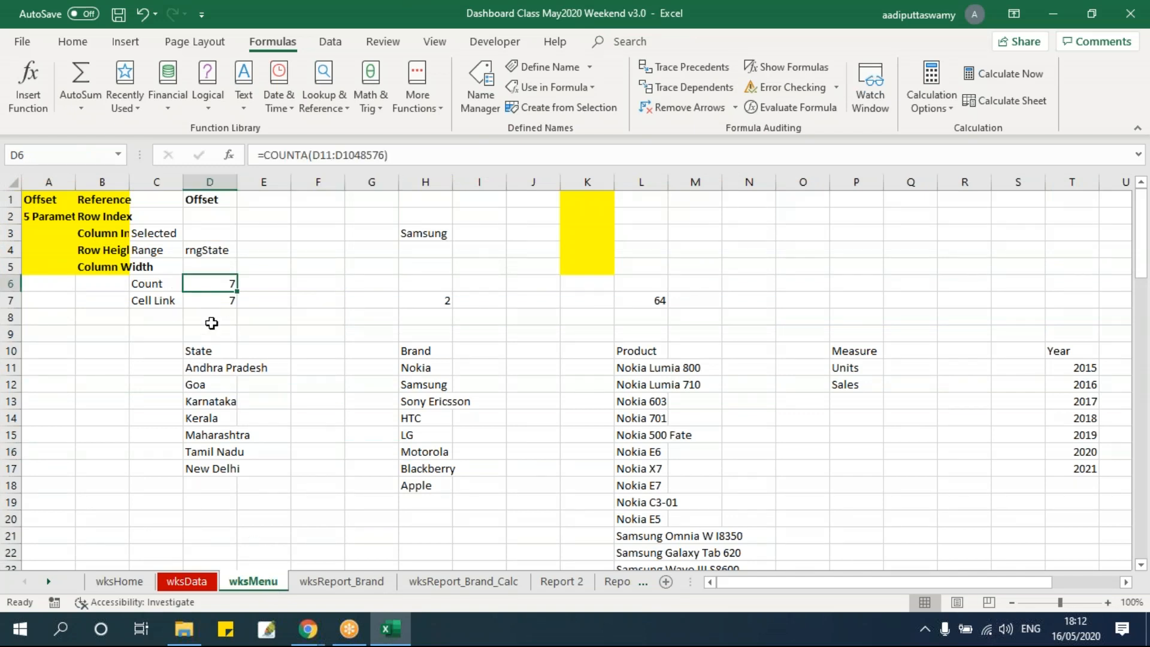
click(208, 250)
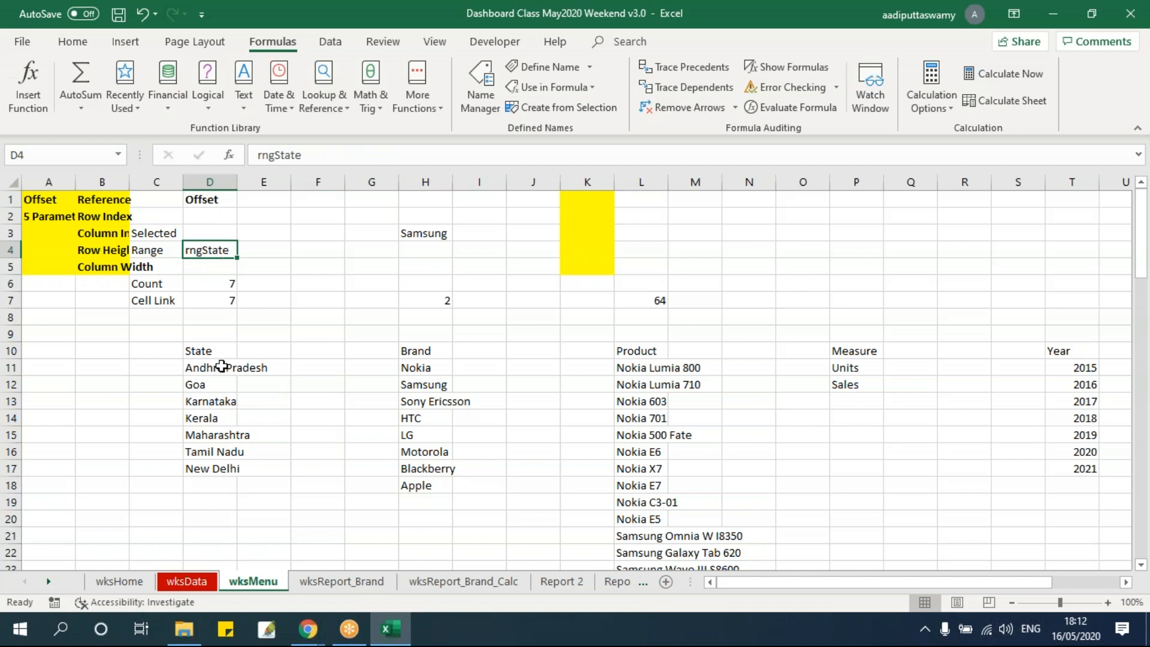
drag(221, 366, 230, 476)
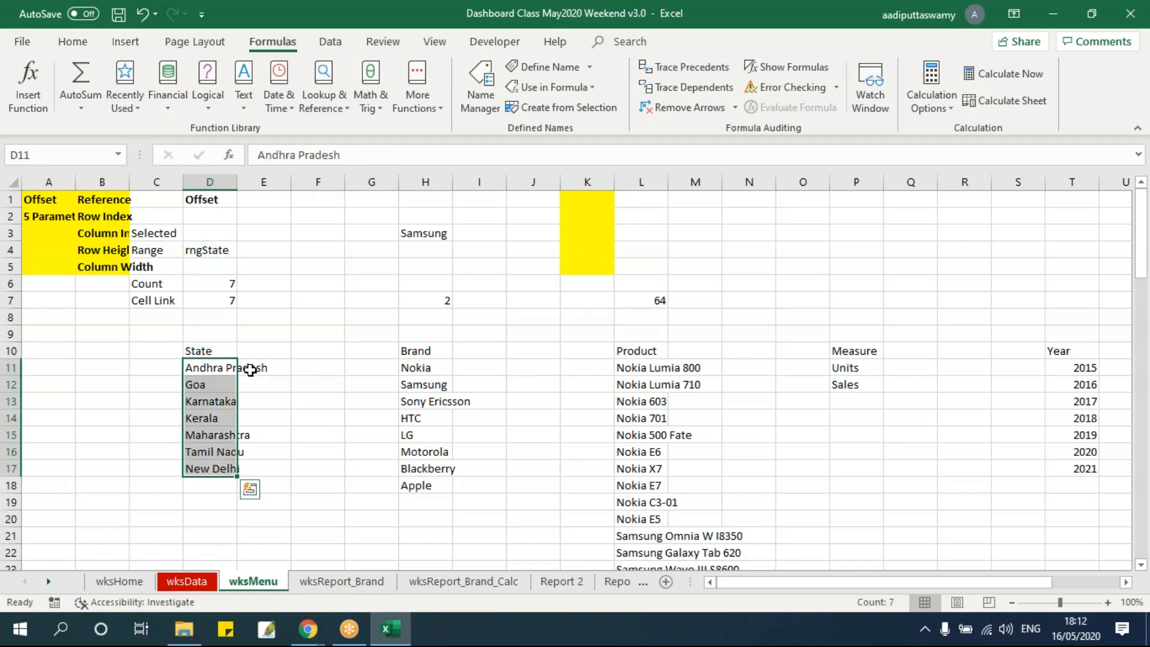
click(216, 234)
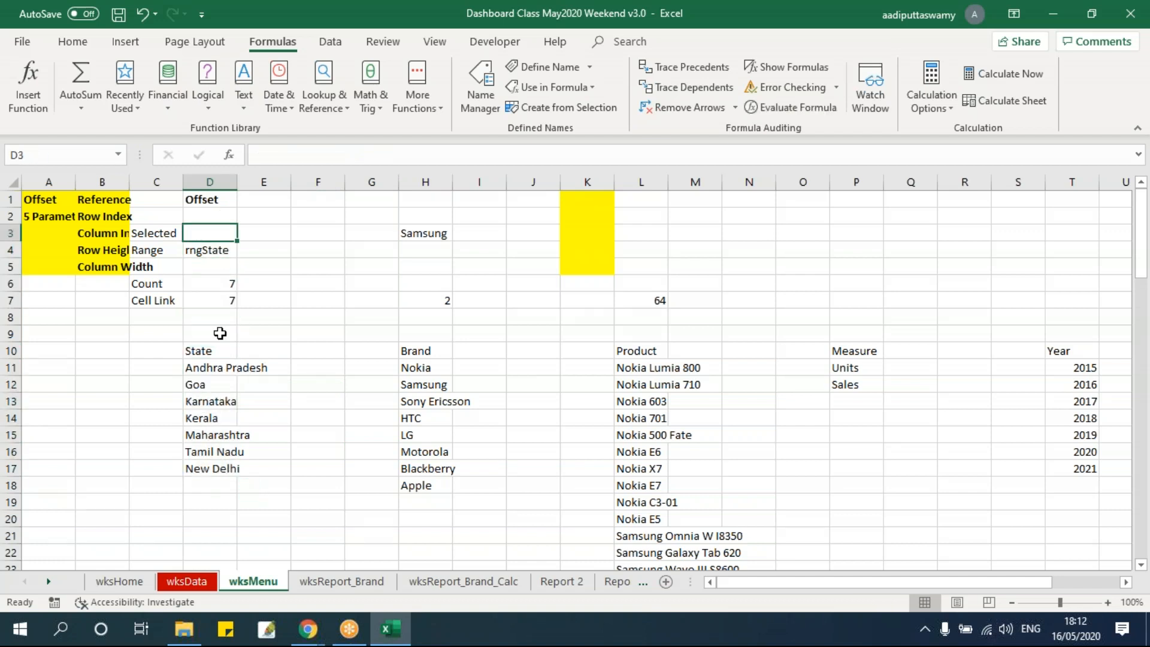
click(317, 582)
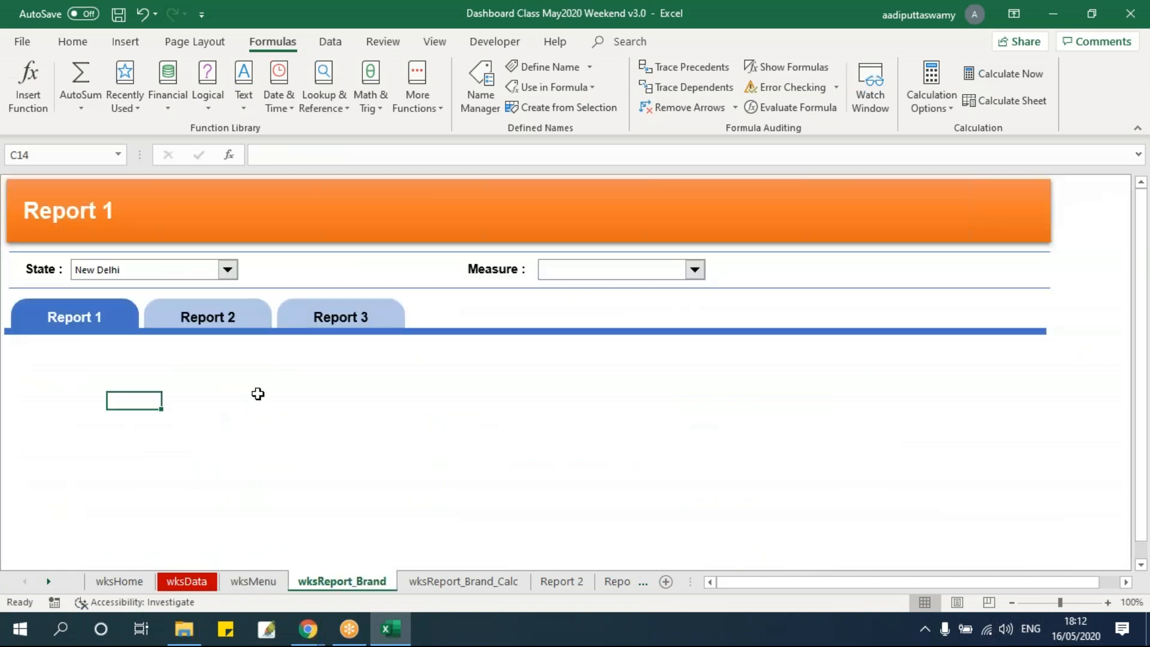
Enter =INDEX(rngState,D7,1) in the State column's Selected cell D3 on wksMenu
click(250, 582)
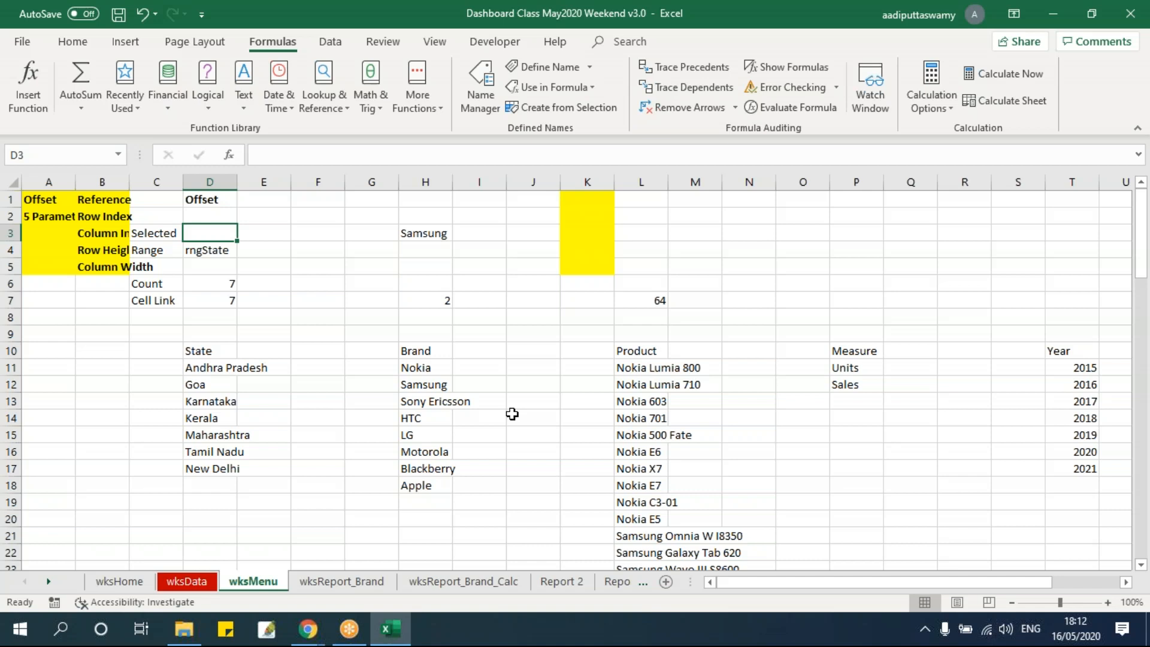
text(=index)
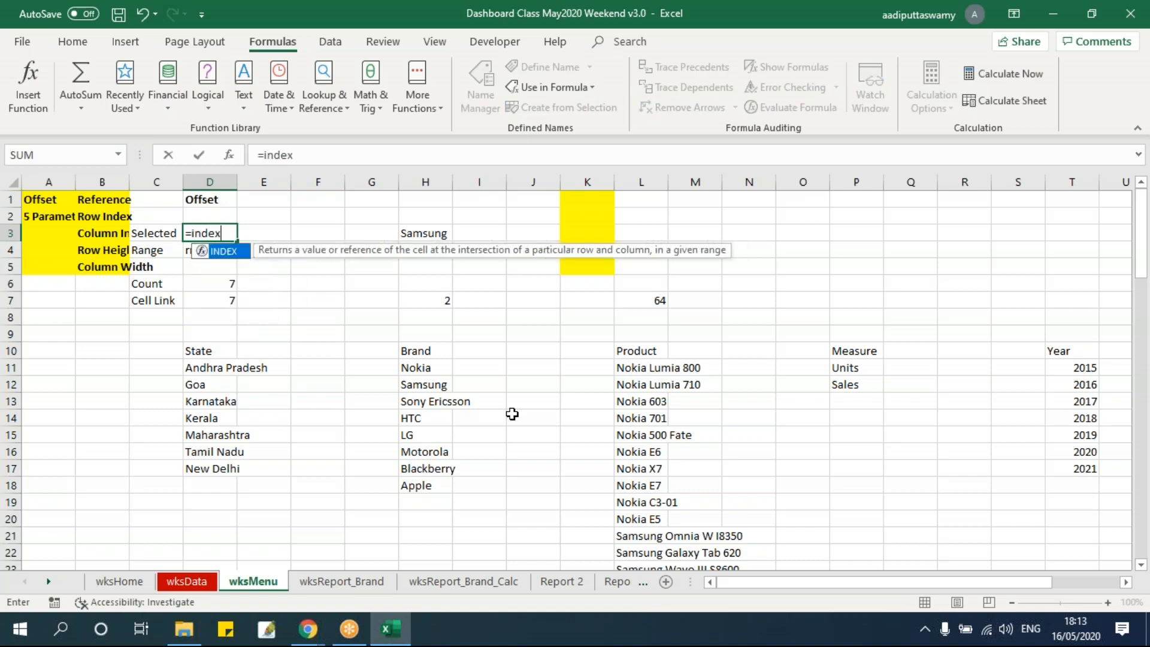
key(Tab)
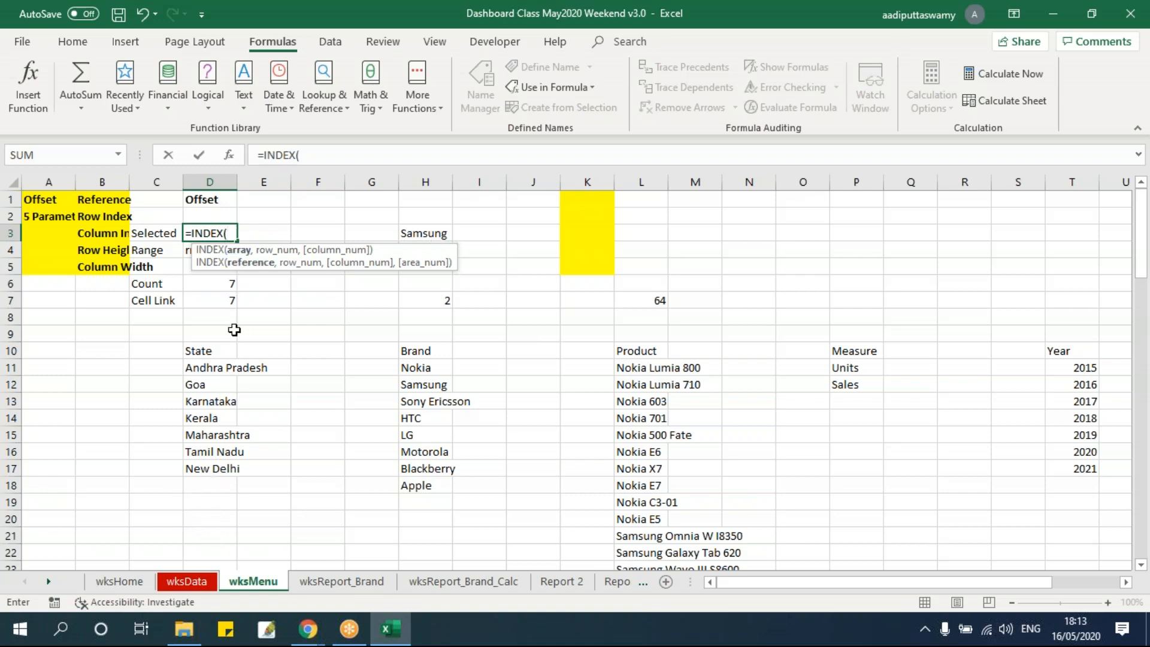
drag(221, 366, 218, 462)
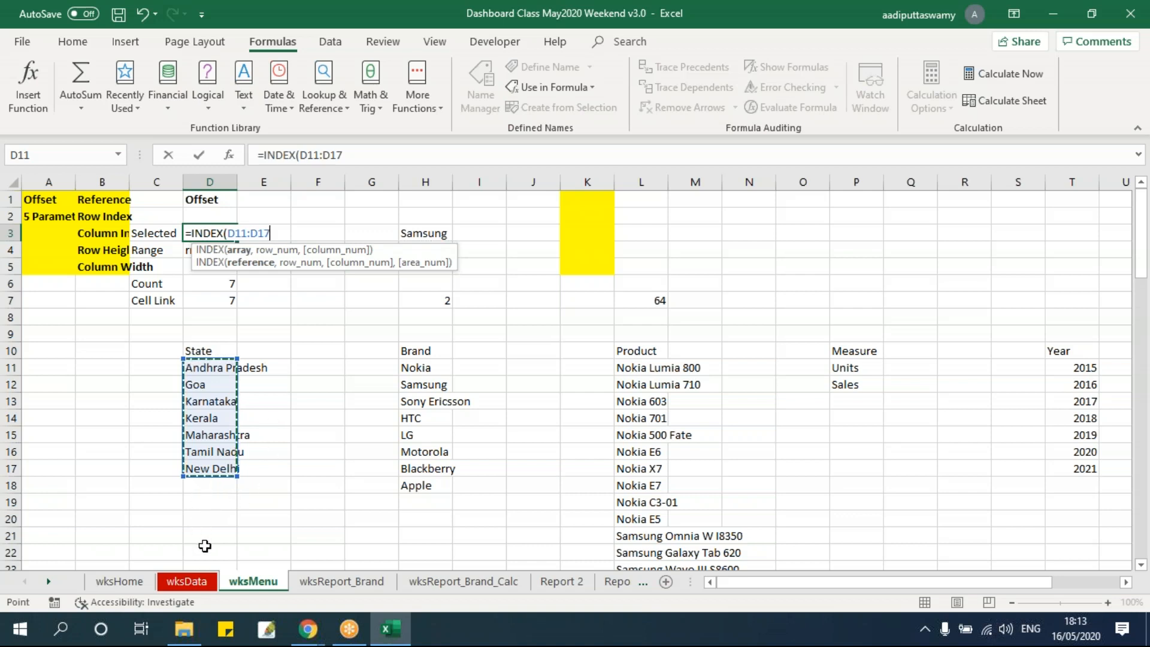
drag(229, 233, 331, 226)
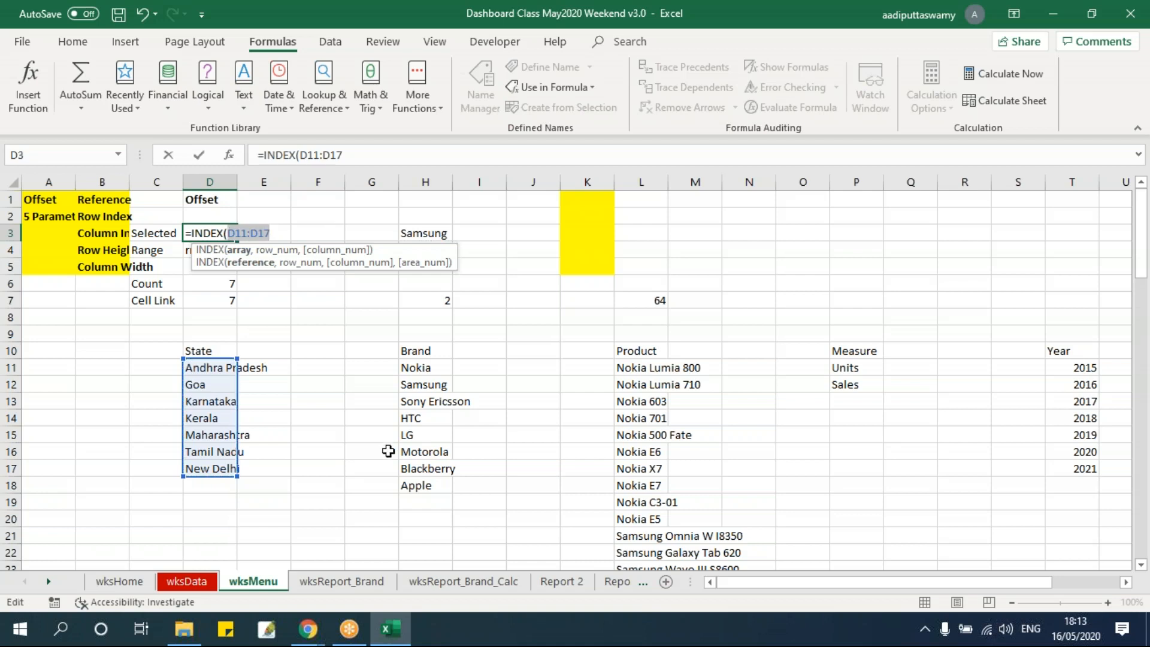
text(rngstate)
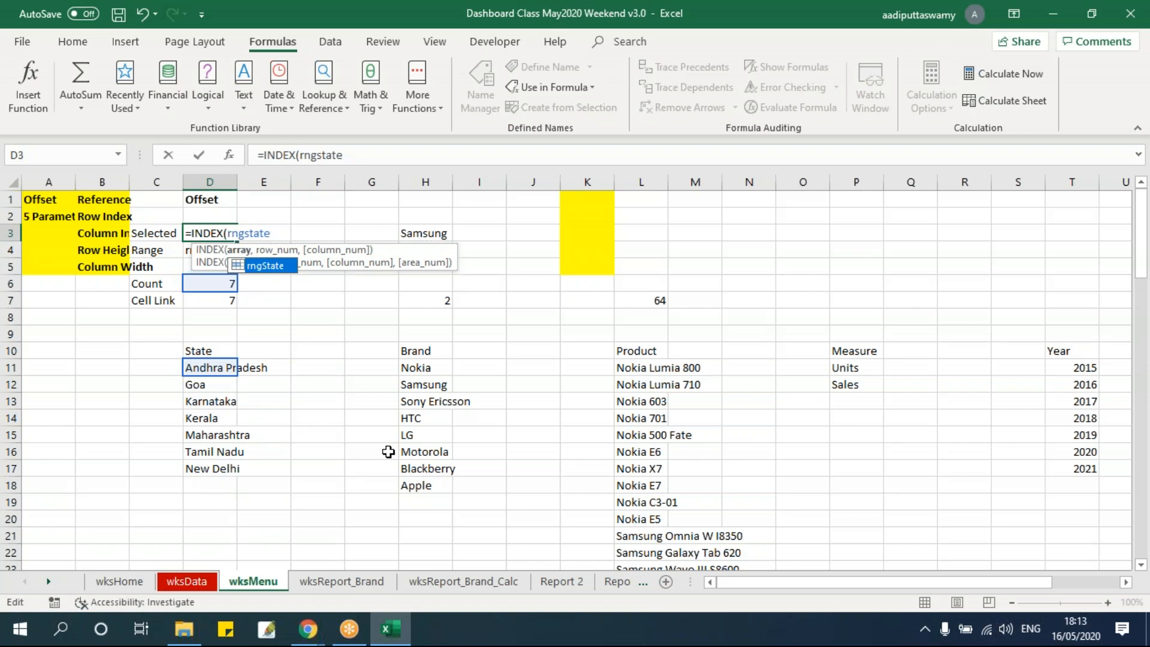
text(,)
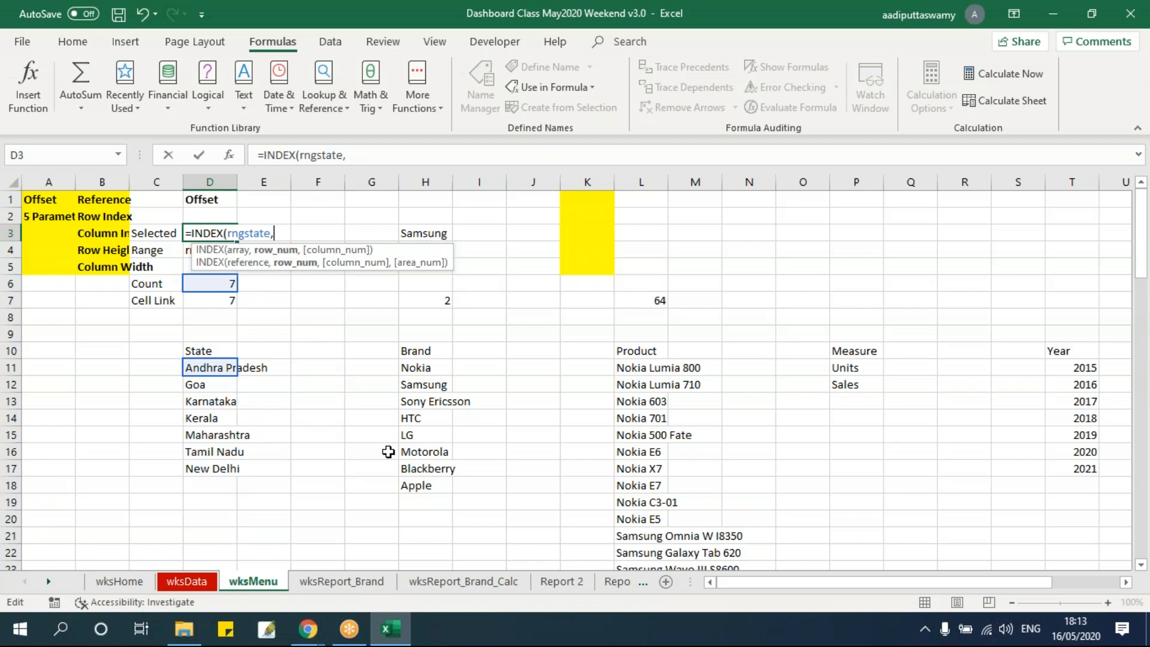
click(209, 298)
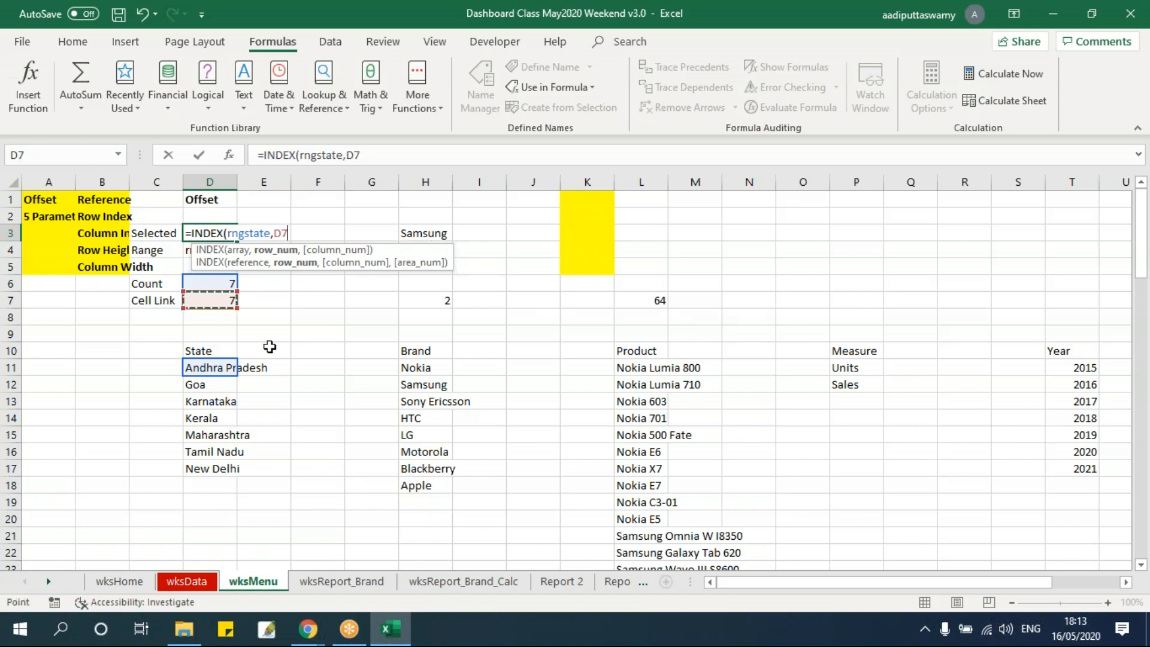
text(,)
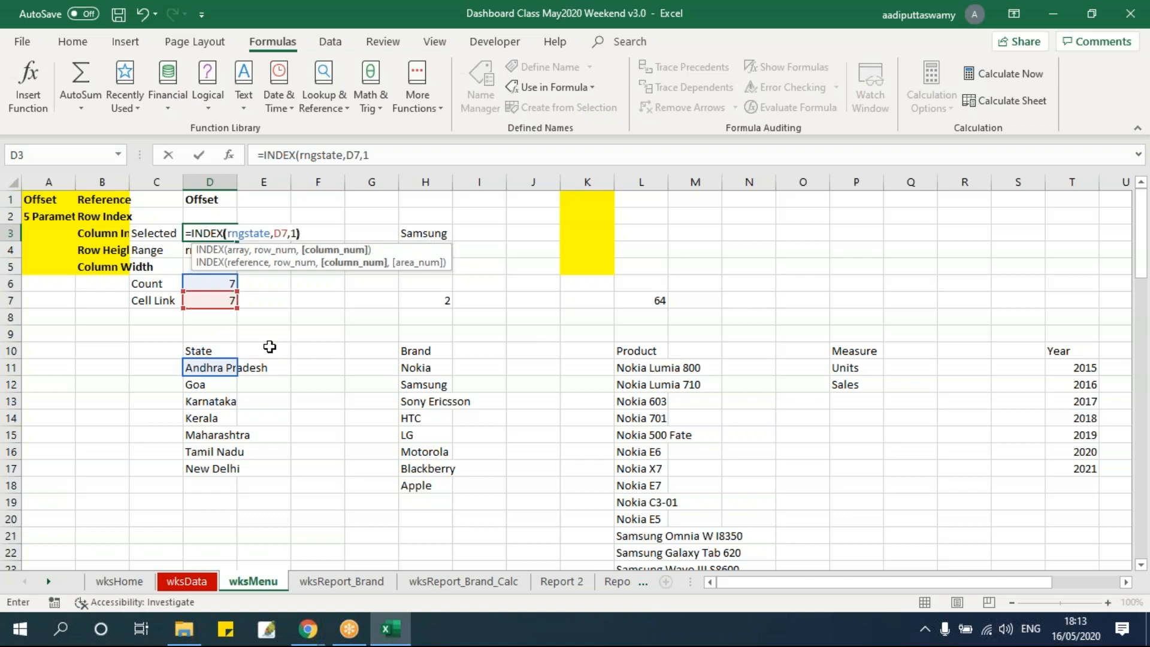
text(1))
key(Return)
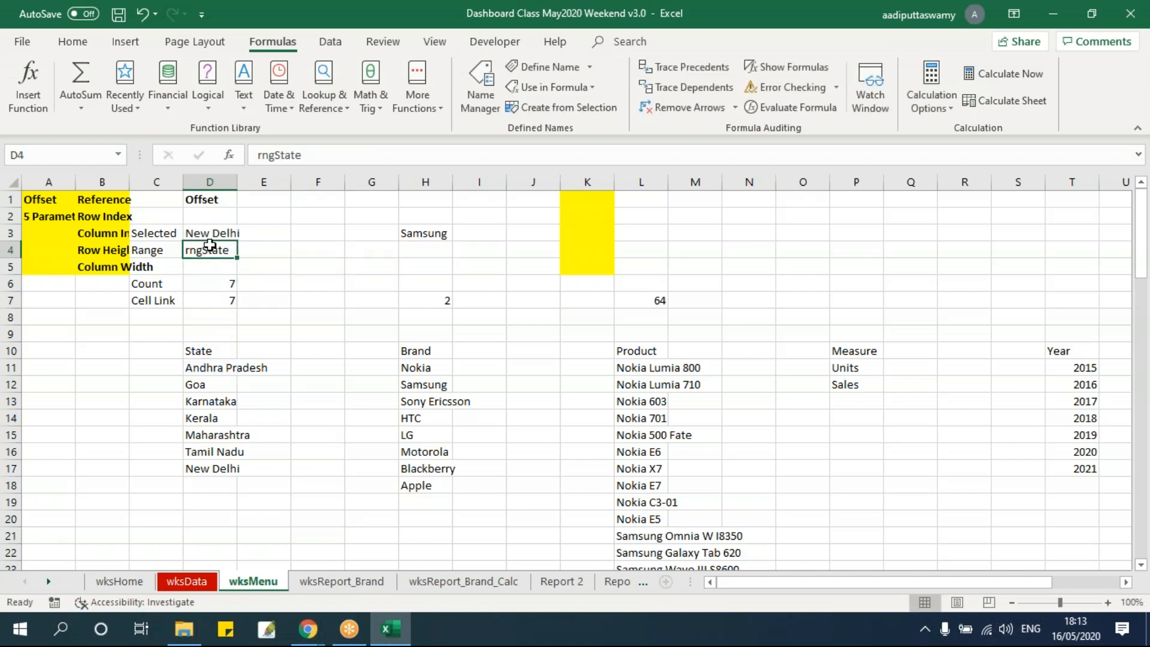
key(Up)
Test the Selected formula by choosing Andhra Pradesh and Maharashtra in the State combo box and checking cell D3 on wksMenu
click(341, 580)
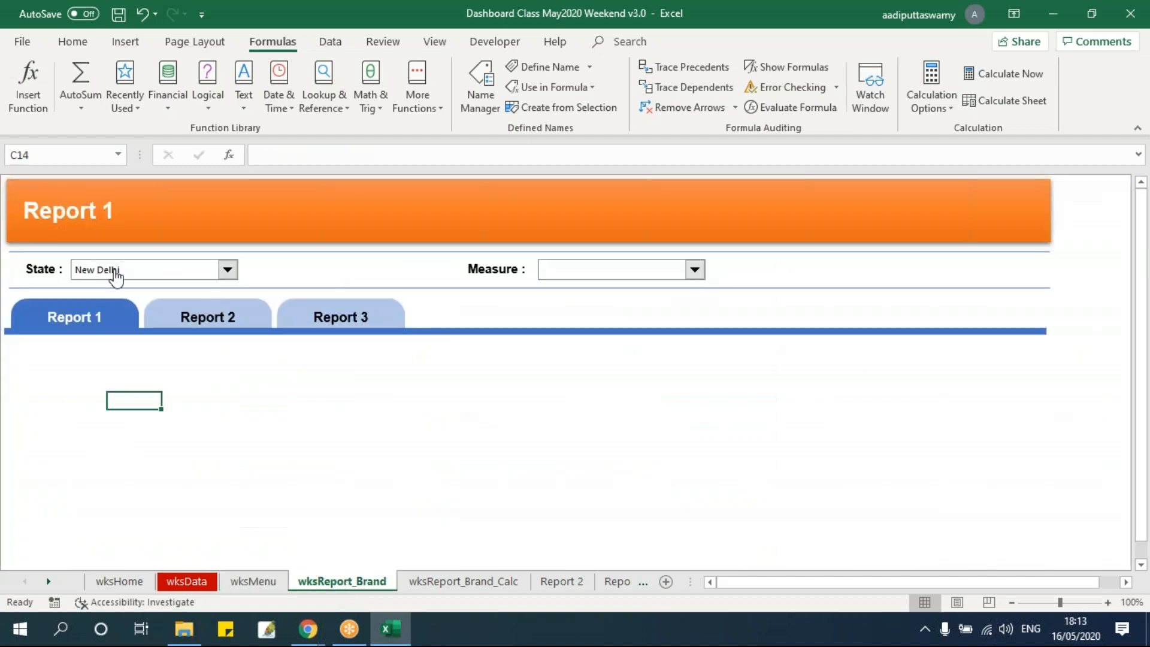
click(153, 277)
click(151, 286)
click(266, 582)
key(ctrl+Page_Down)
click(168, 273)
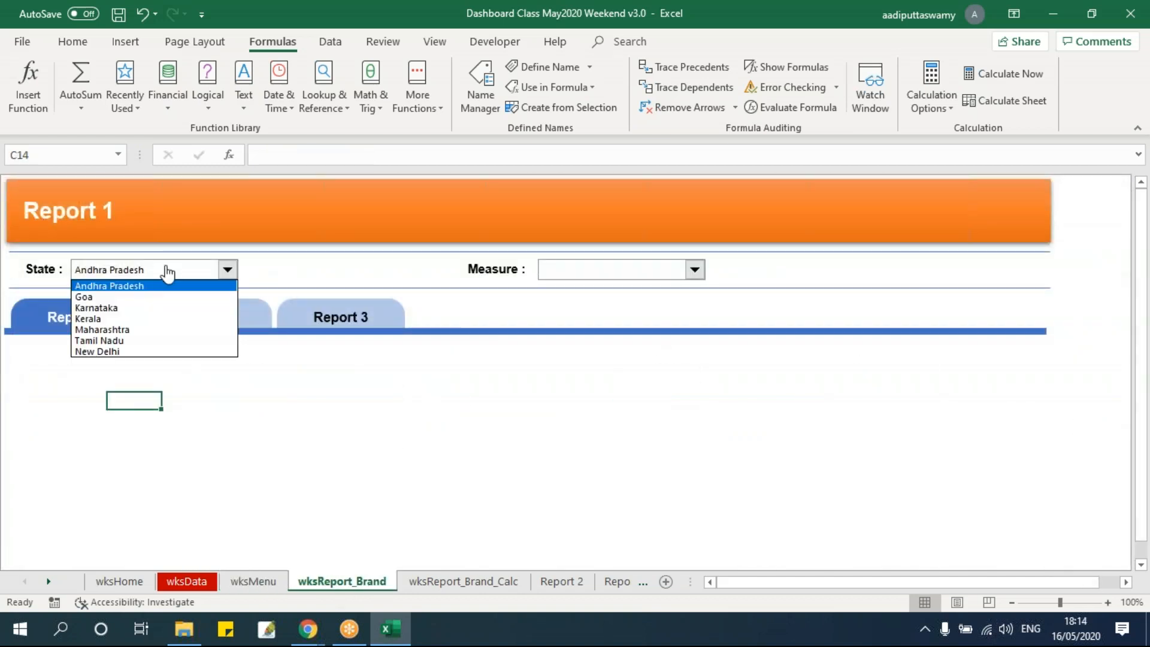
click(142, 329)
click(273, 584)
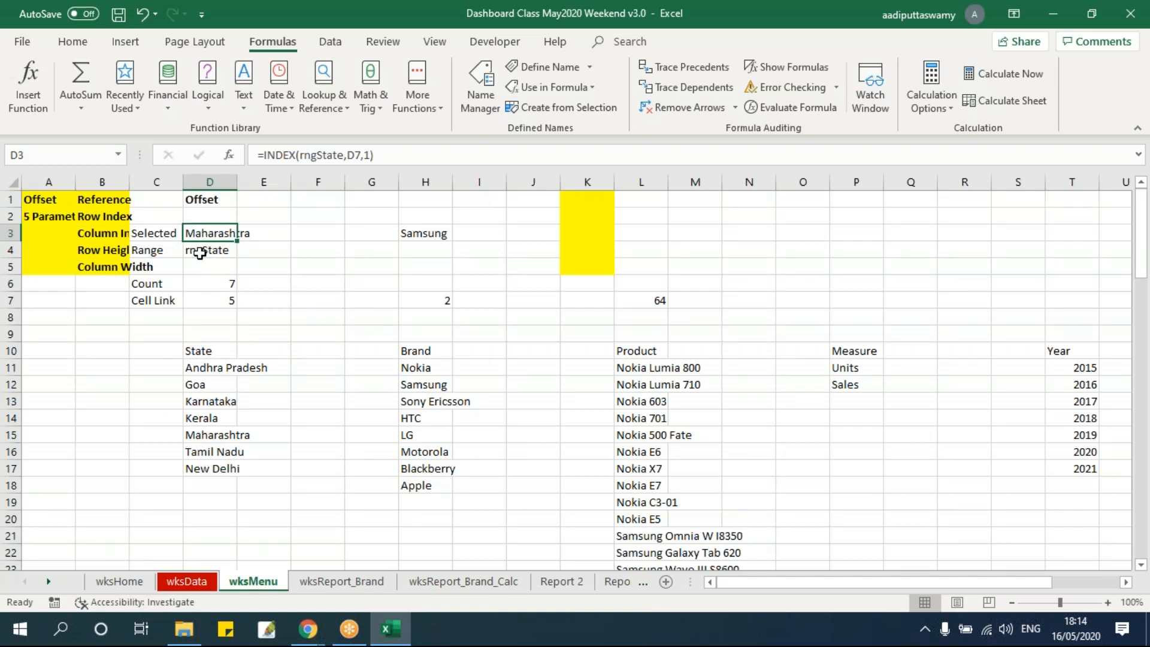
click(219, 251)
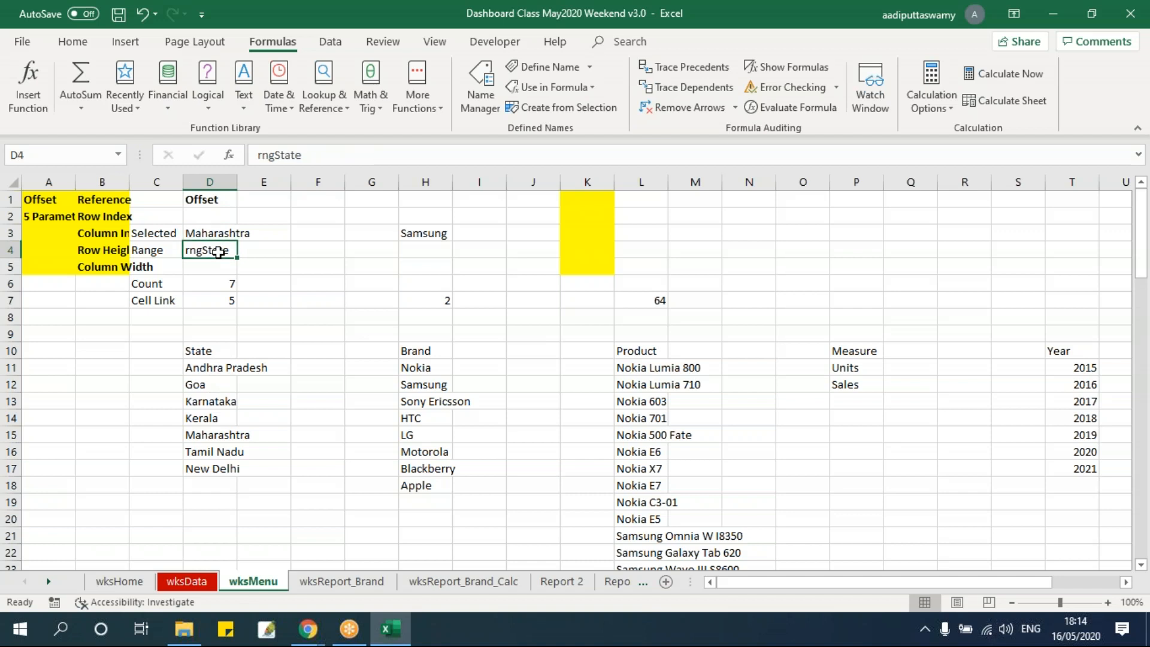
click(212, 231)
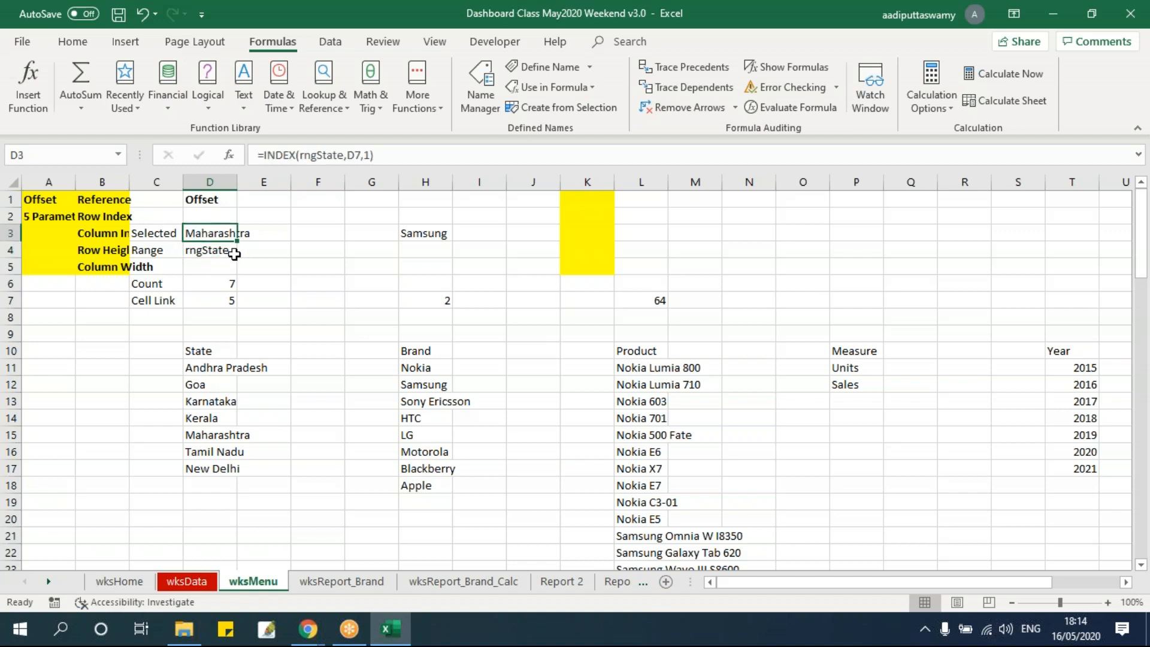
Autofit column B on wksMenu to the OFFSET parameter labels
click(341, 582)
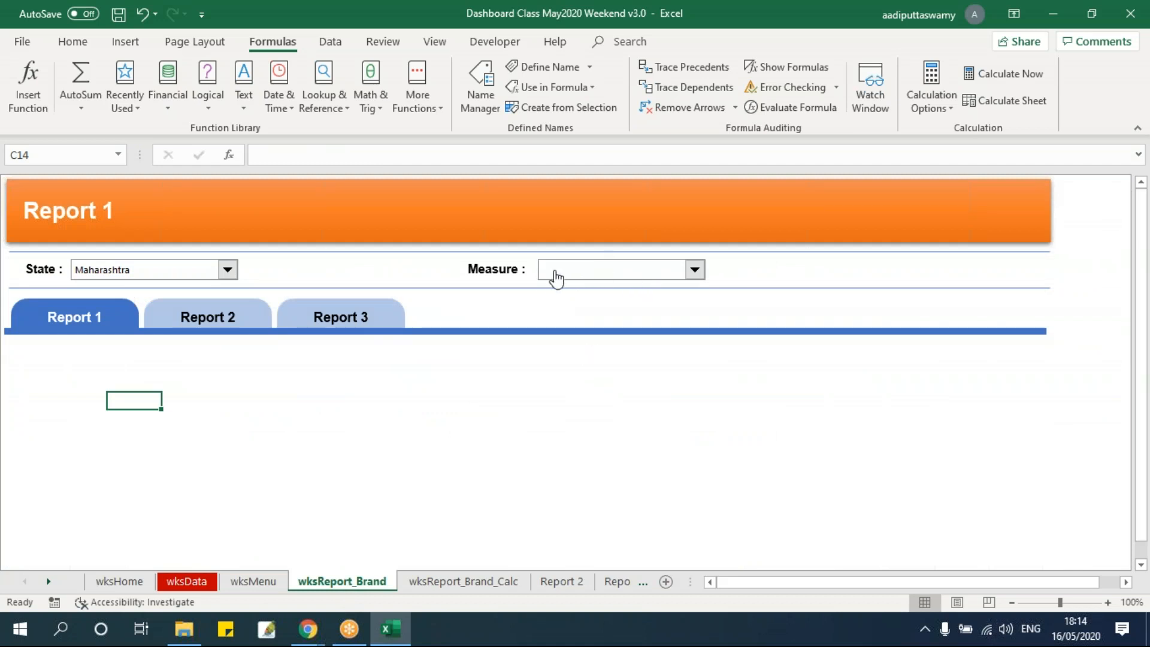
click(253, 581)
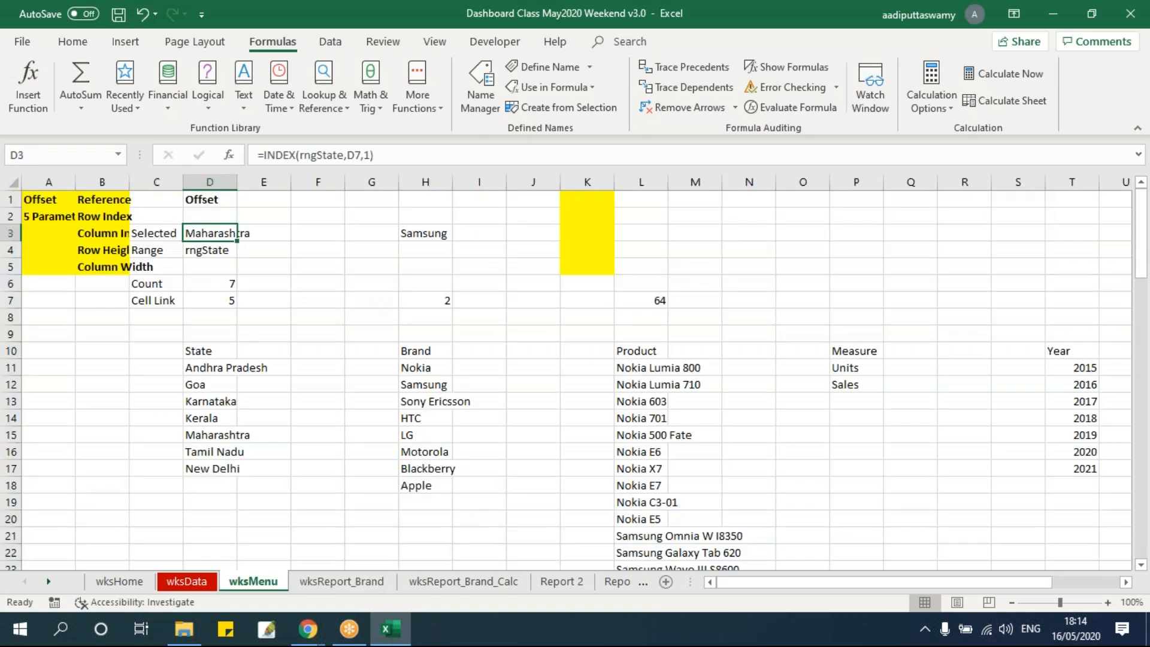
drag(101, 201, 106, 261)
double_click(130, 182)
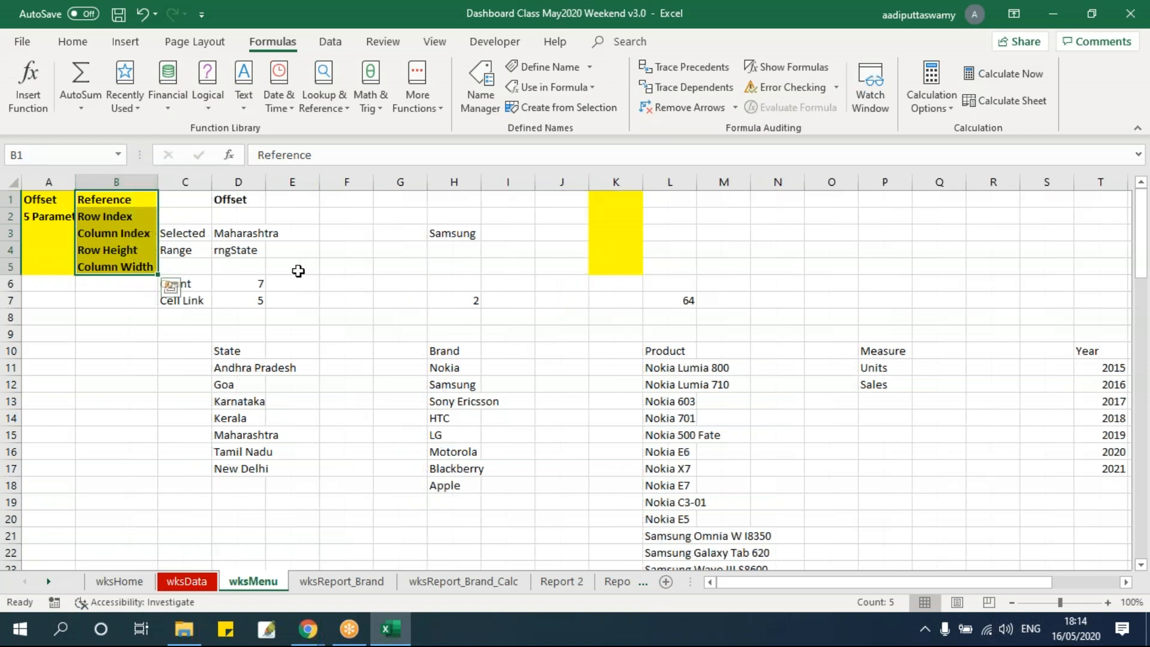
Enter =COUNTA(P11:P1048576) in the Measure column's Count cell P6 on wksMenu
drag(179, 233, 888, 301)
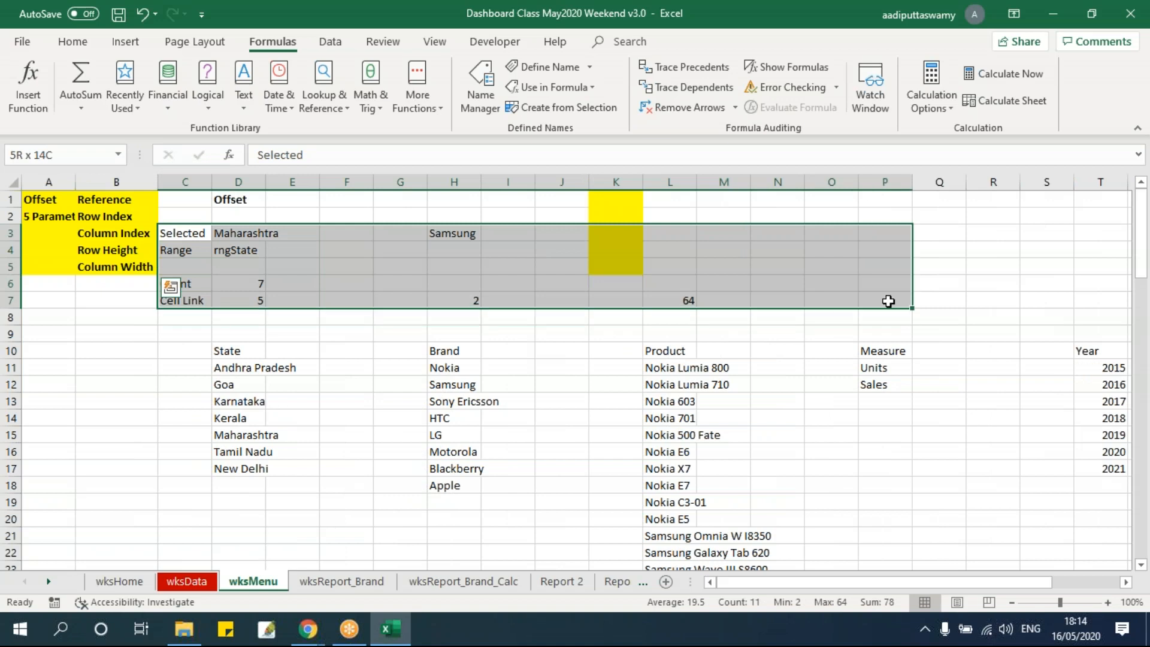
drag(182, 284, 896, 282)
click(896, 282)
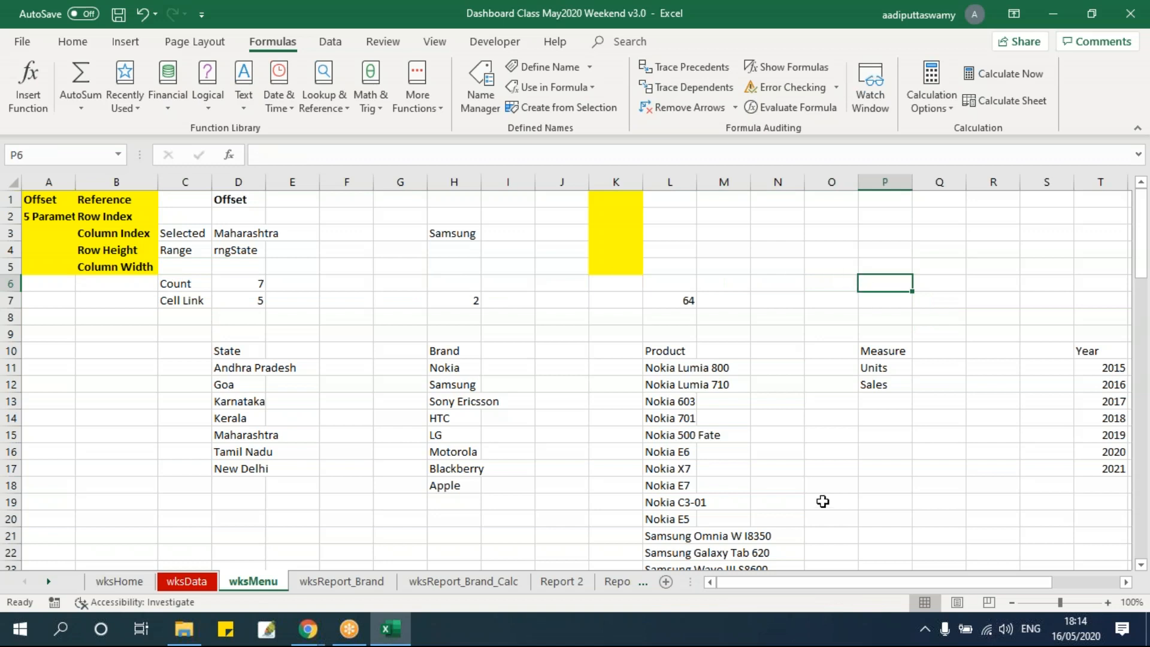
text(=counta)
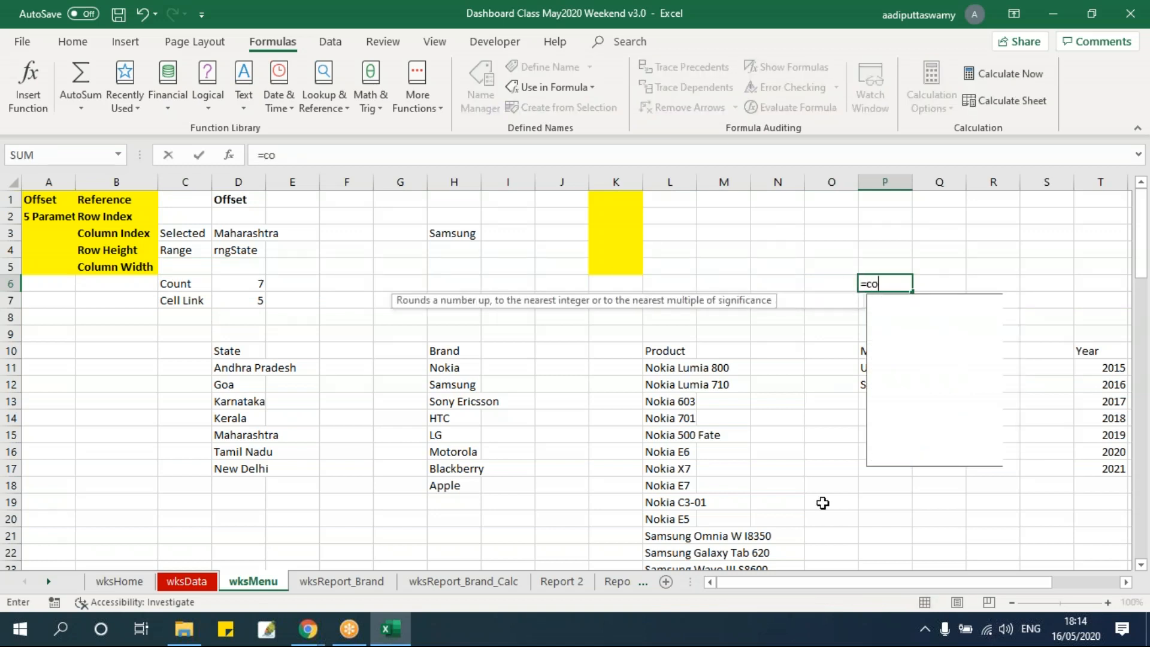
key(Tab)
key(Down)
key(Down)
key(Down)
key(Down)
key(Down)
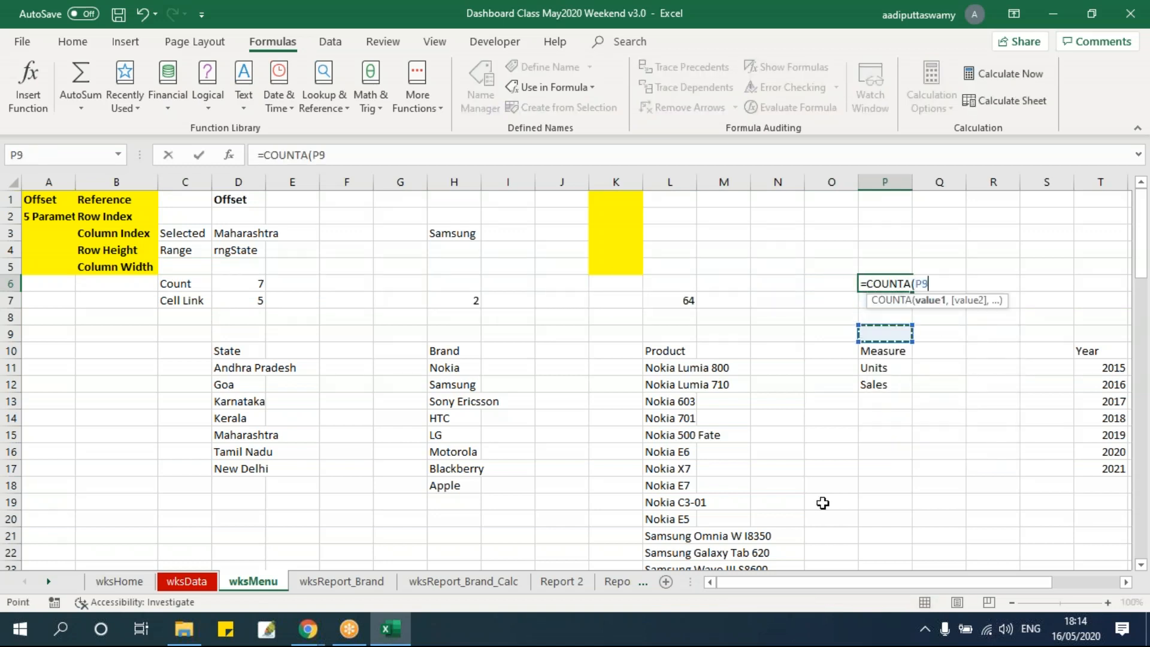
key(shift+Down)
key(ctrl+shift+Down)
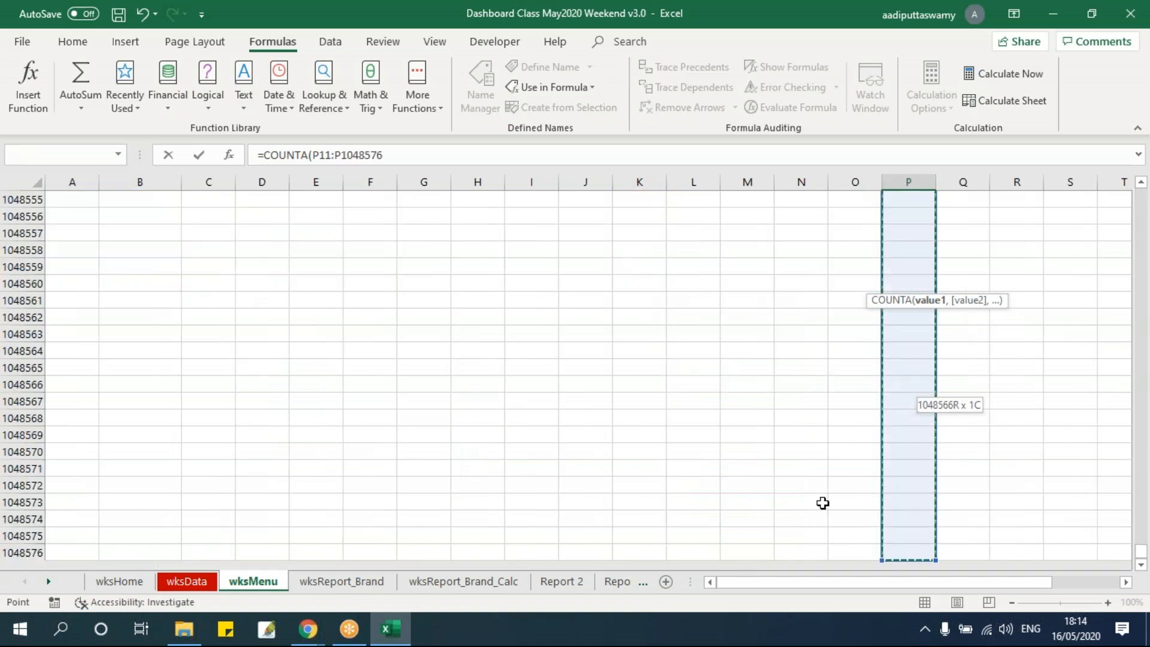
key(Return)
key(Up)
key(Up)
key(Down)
key(Down)
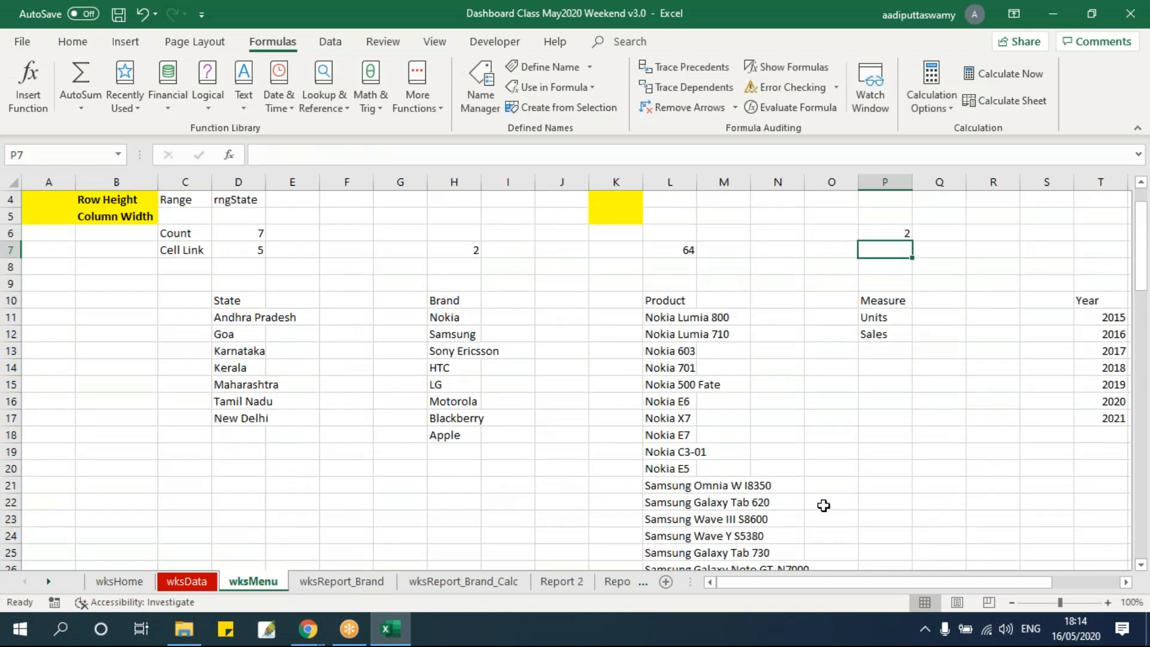
Check the Measure count formula in P6 against the Units and Sales entries, ending on the Range cell P4
scroll(962, 469, up, 1)
drag(888, 401, 888, 483)
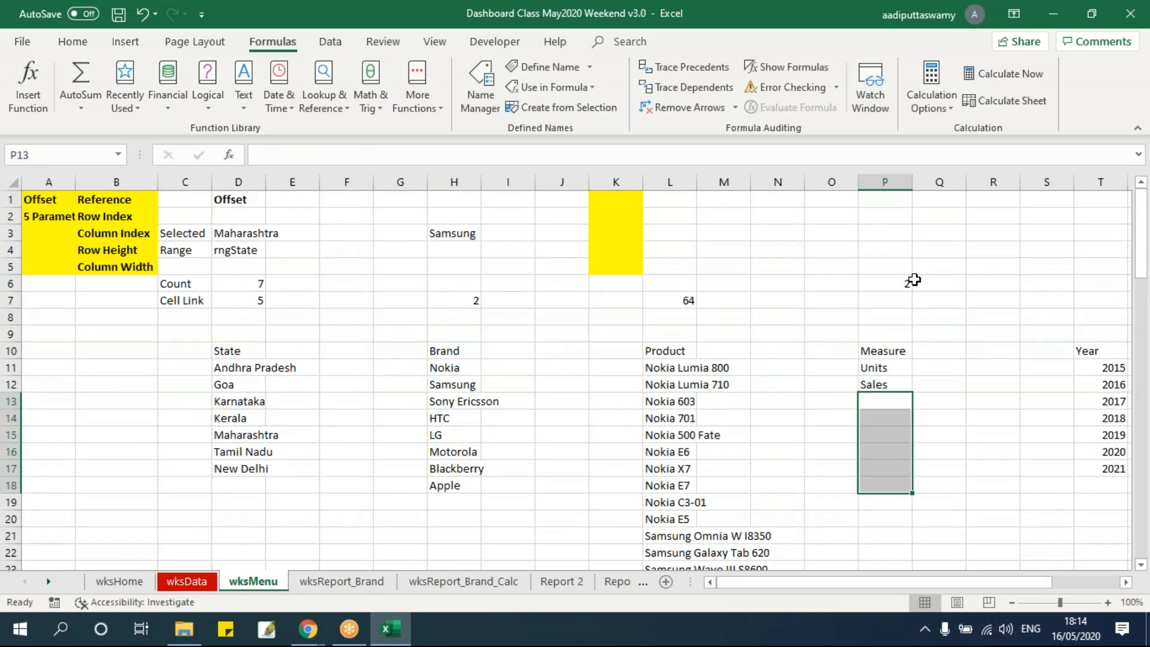
click(903, 283)
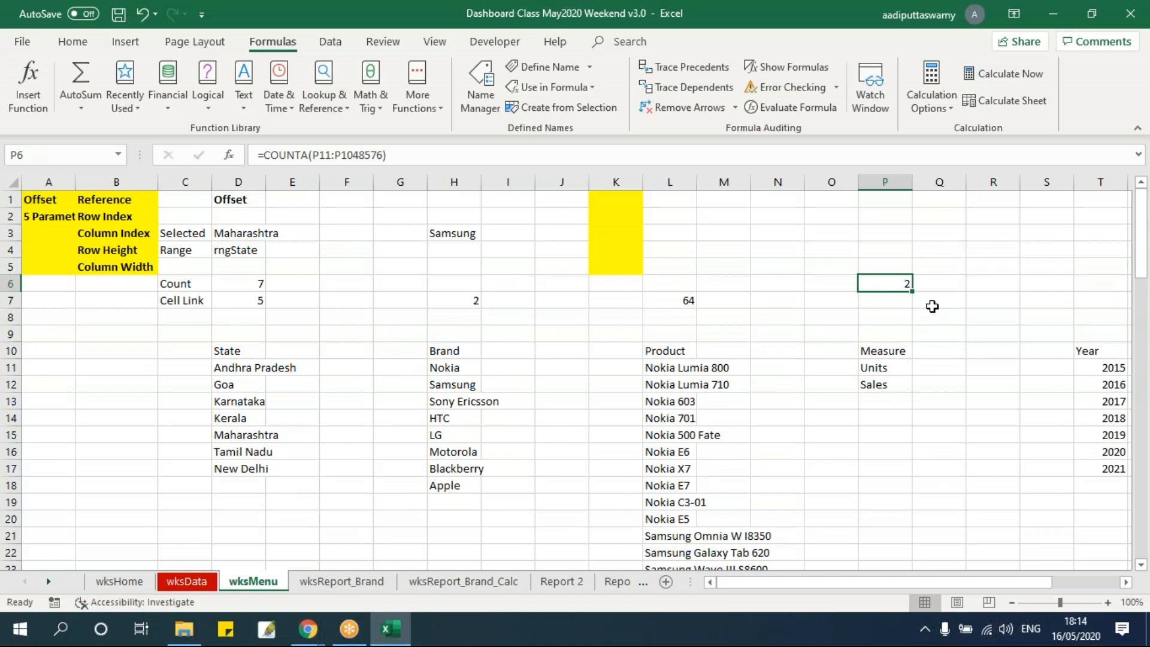
drag(883, 367, 890, 383)
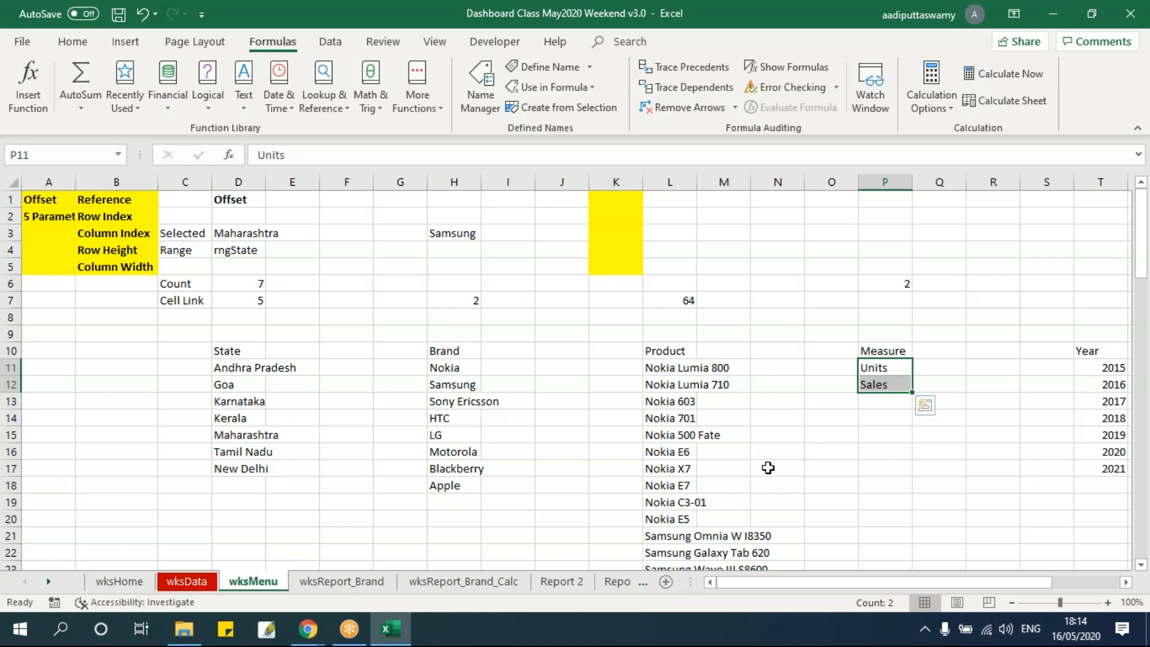
drag(180, 300, 880, 300)
click(884, 283)
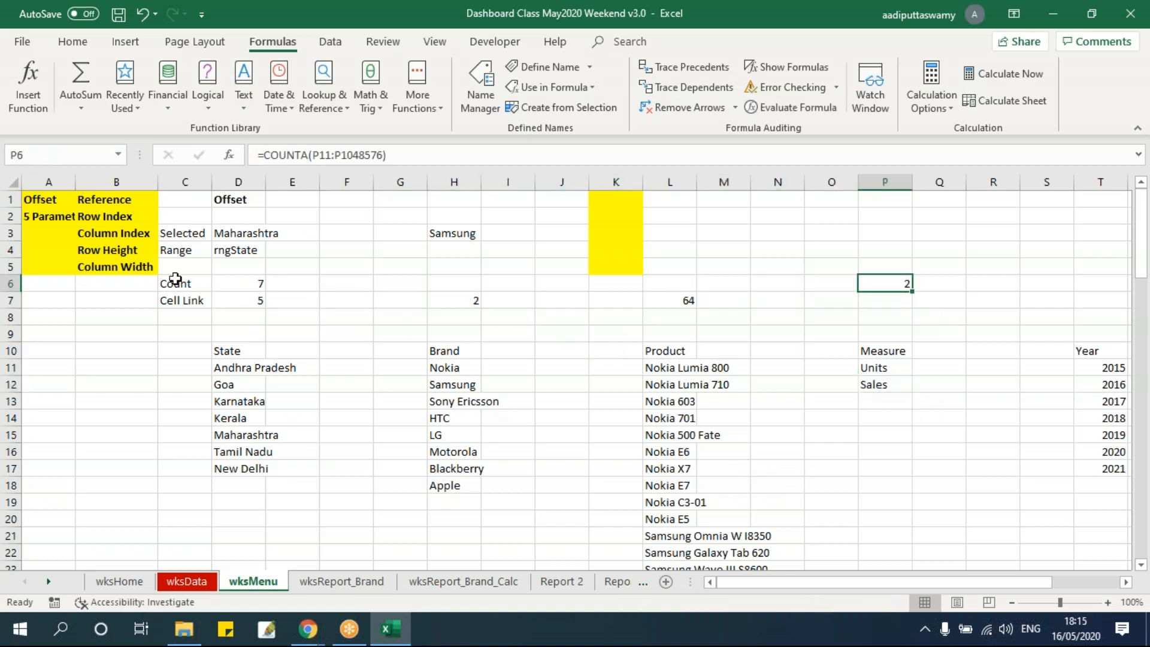
click(901, 249)
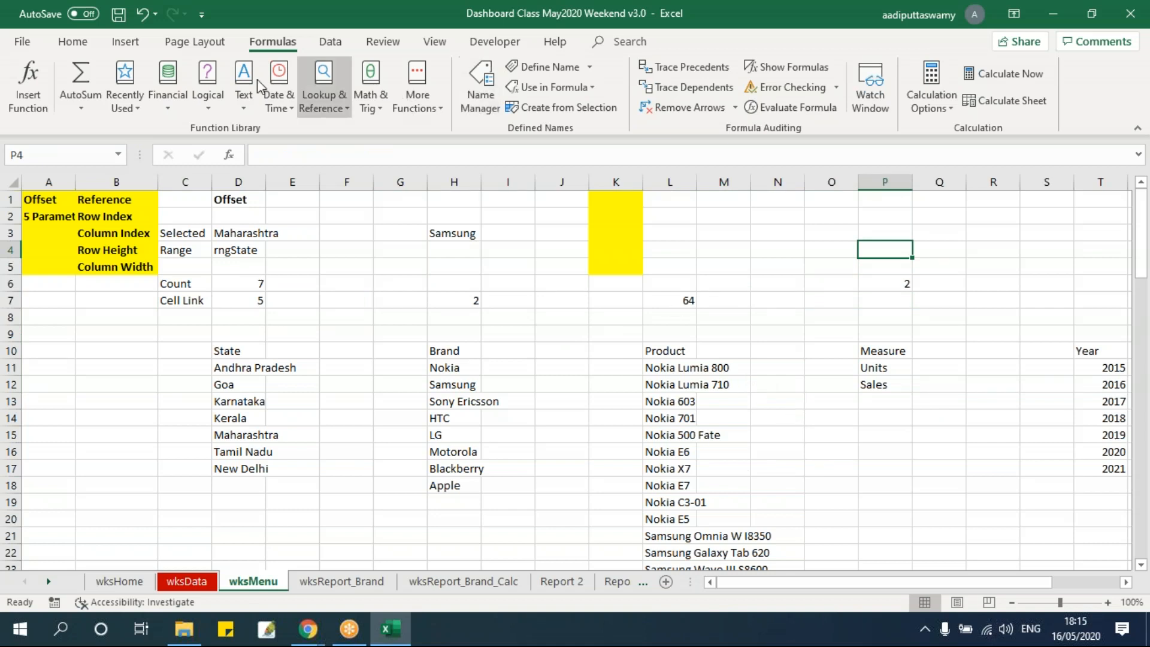
Start a new workbook-scoped defined name called rngMeasure and enlarge its definition dialog
click(480, 84)
click(439, 210)
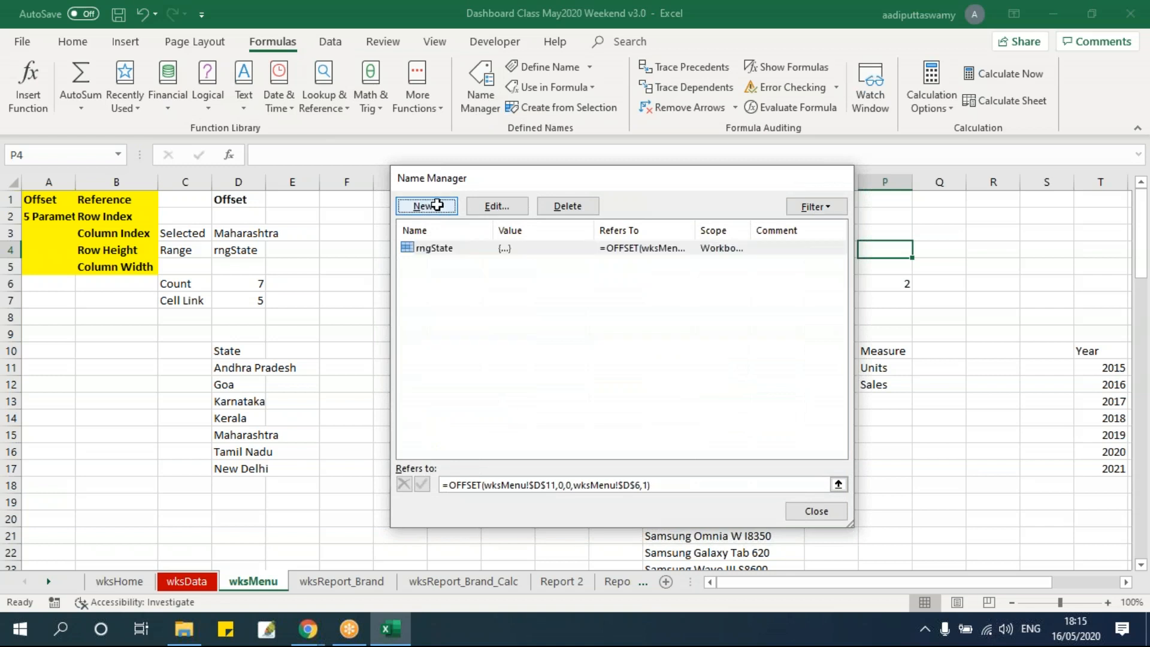
drag(610, 273, 371, 234)
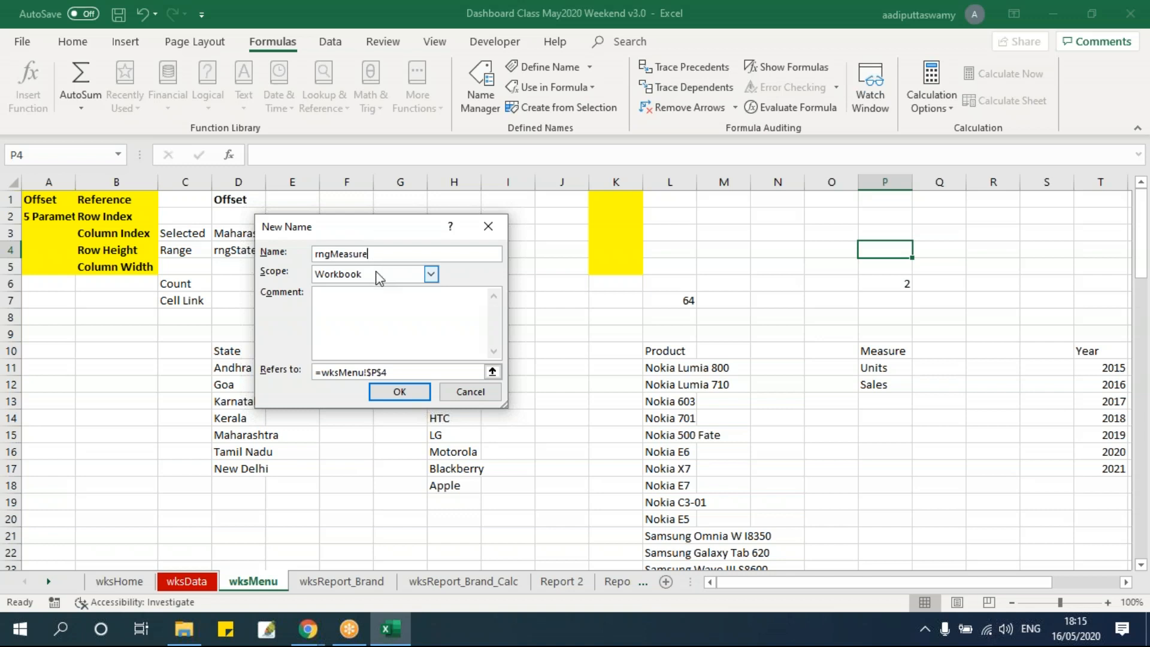
drag(278, 215, 174, 195)
drag(399, 397, 624, 491)
drag(304, 458, 115, 438)
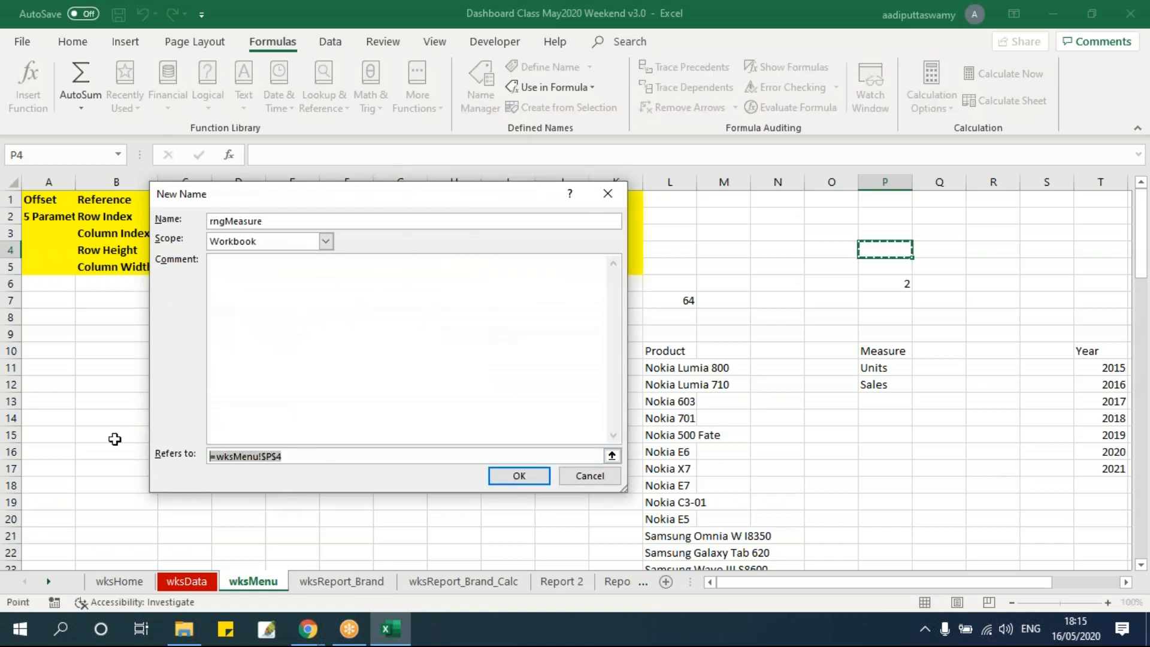
Define rngMeasure as =OFFSET(wksMenu!$P$11,0,0,wksMenu!$P$6,1) and save the name
text(=of)
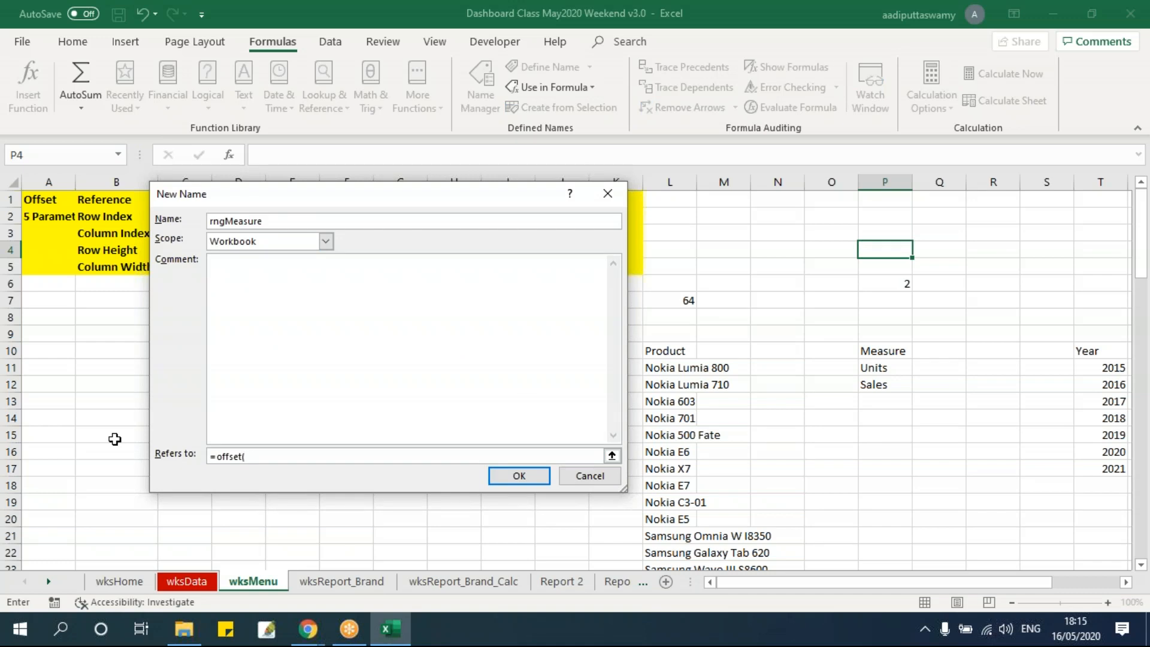
text(fset()
click(894, 367)
text(,0,0,)
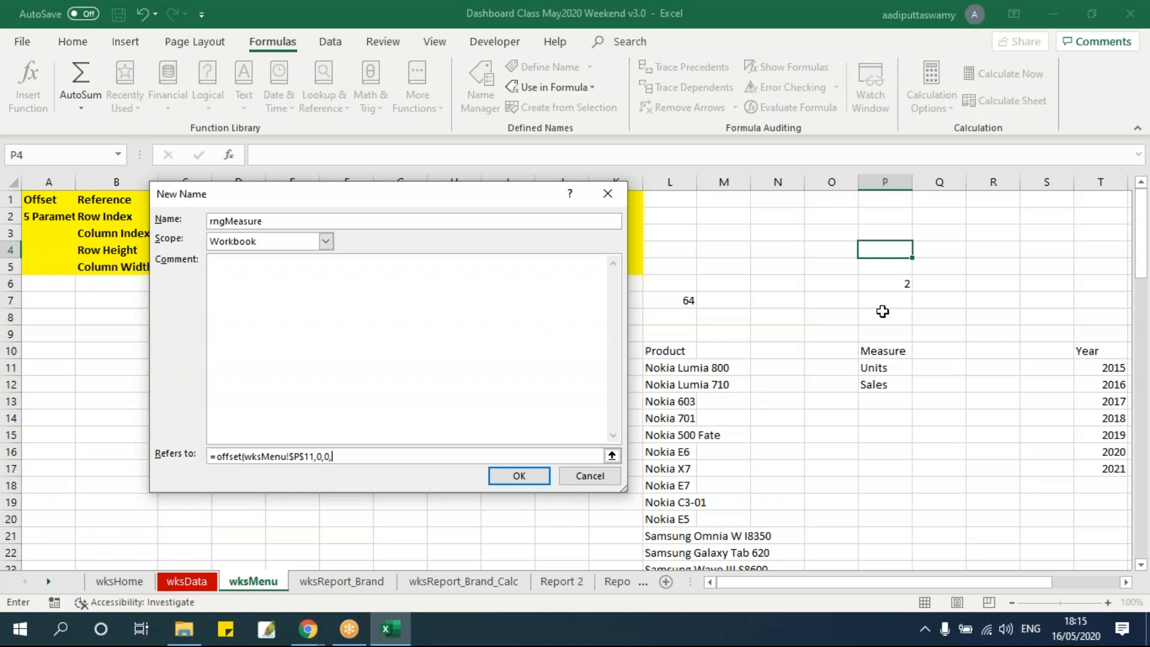
click(885, 282)
text(,1)
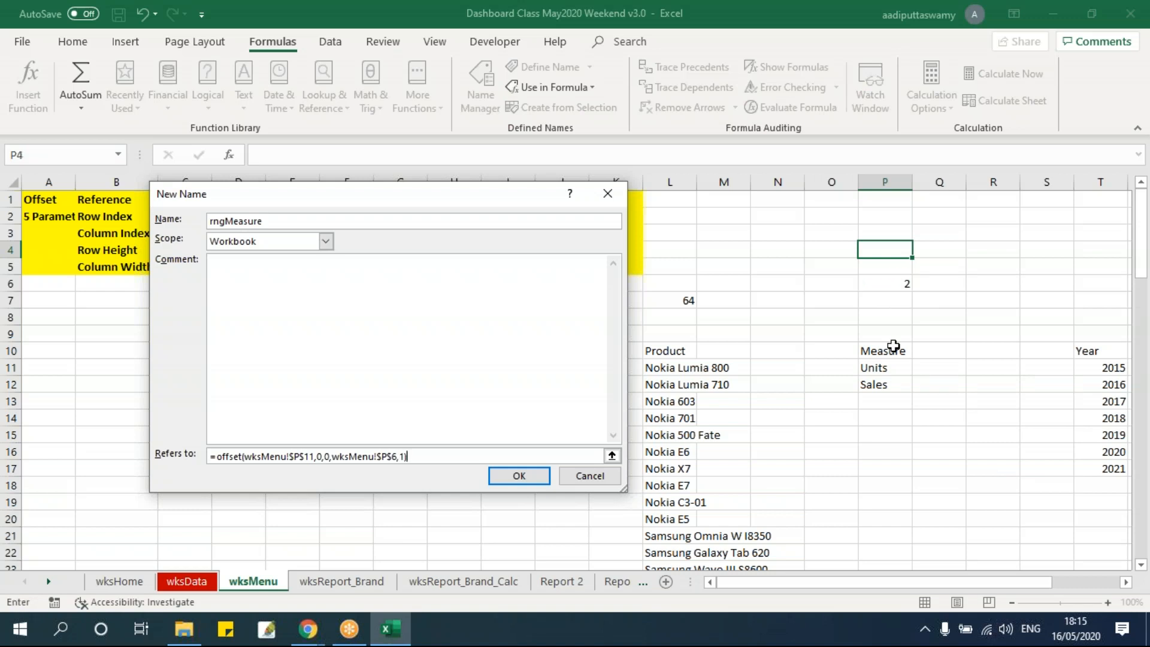
double_click(297, 221)
click(519, 477)
click(585, 502)
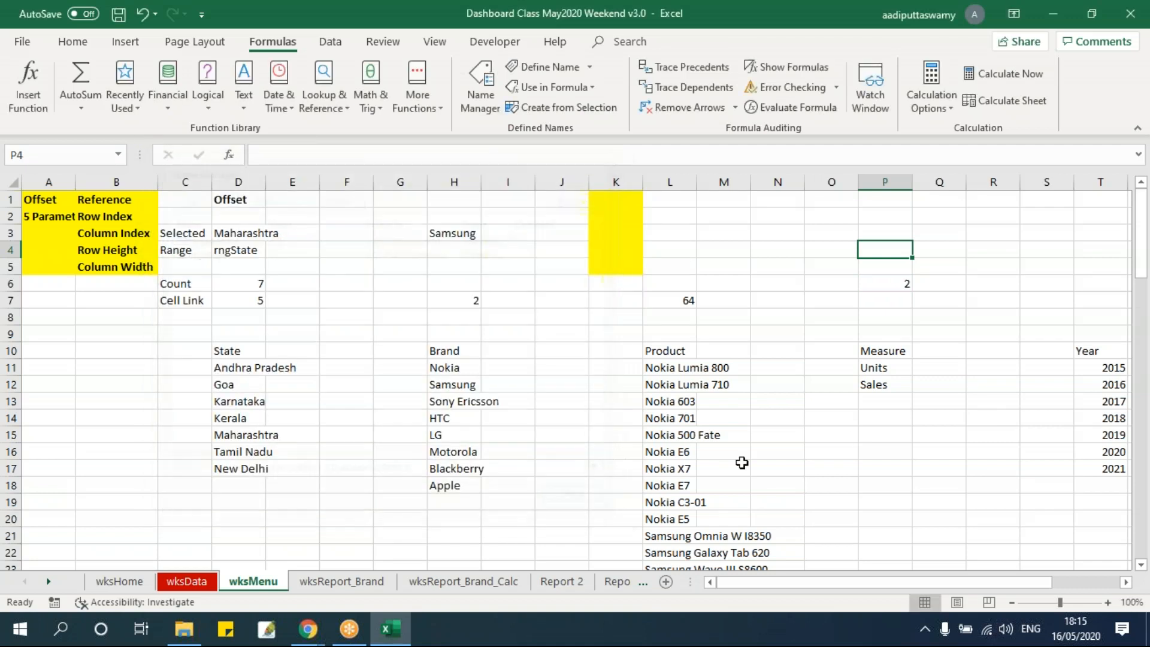
Enter rngMeasure as the Measure column's Range label in cell P4 on wksMenu
drag(895, 368, 892, 382)
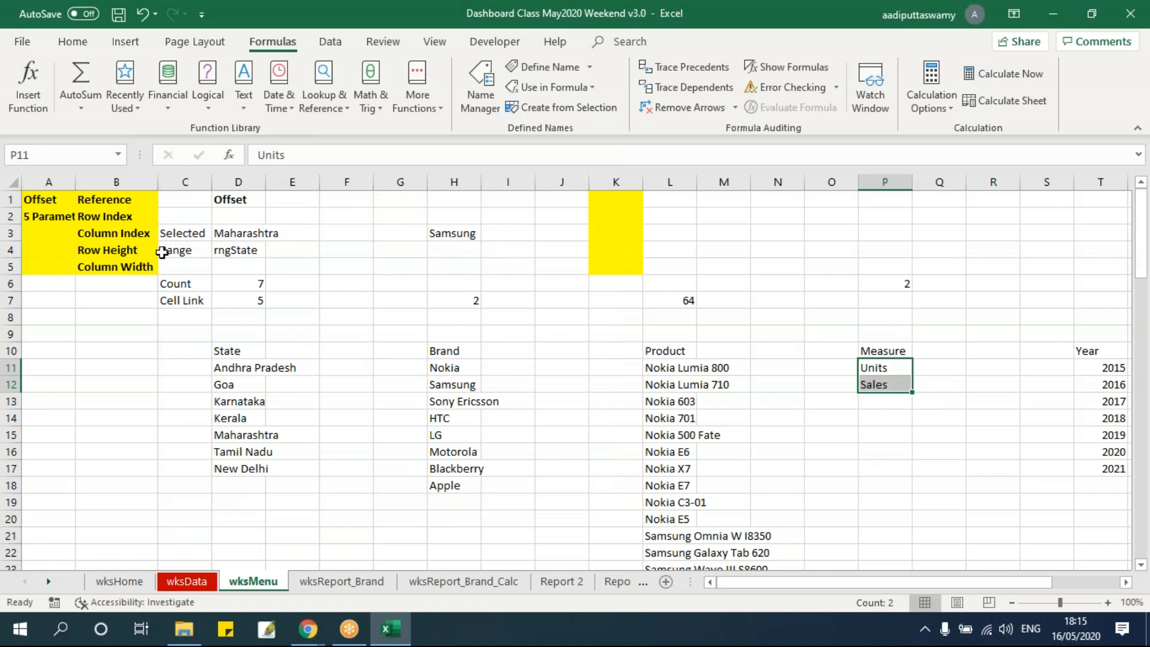
drag(176, 251, 882, 238)
click(878, 247)
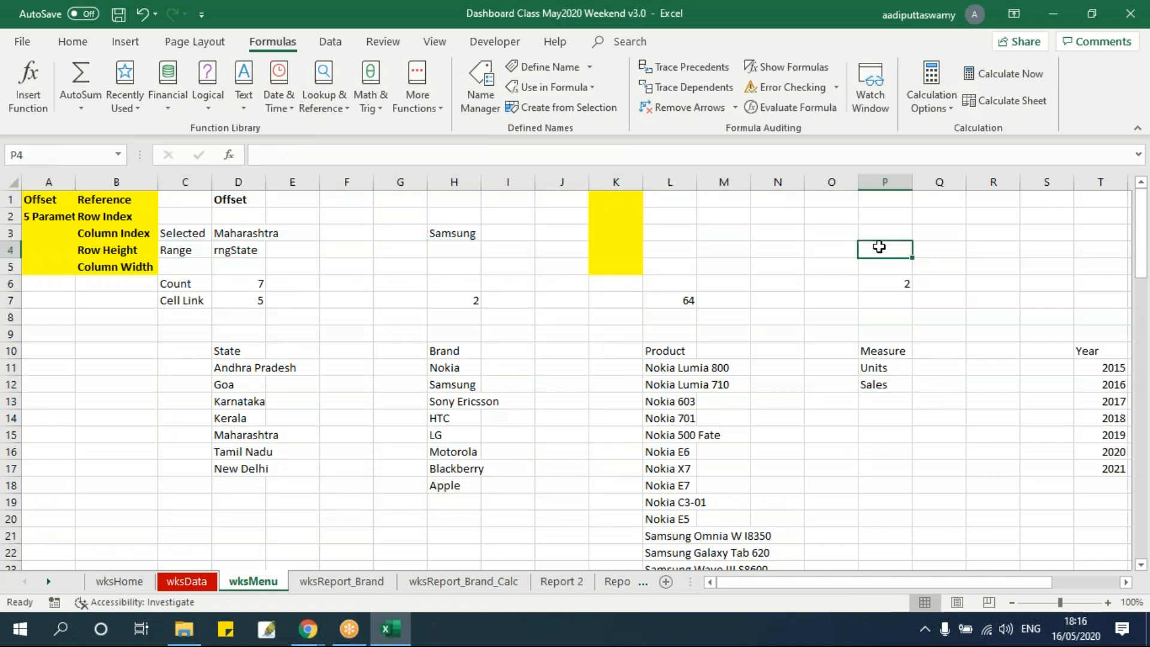
text(rngMeasure)
click(884, 434)
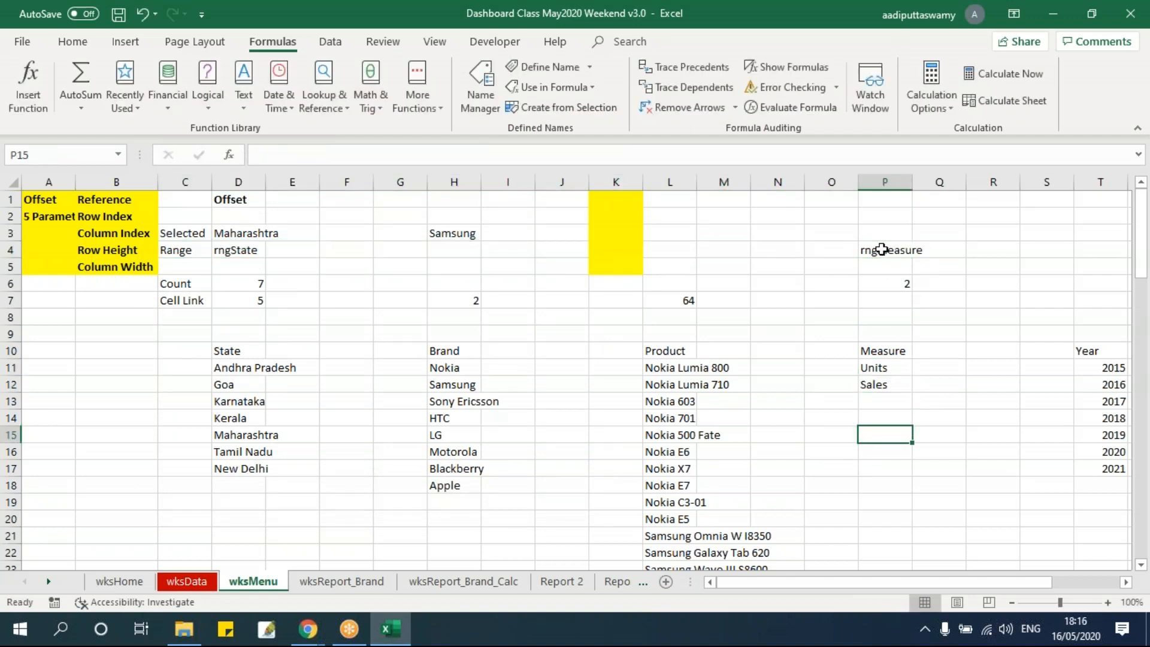
Review the Range row on wksMenu across to P4 and the Measure entries in P11:P12
drag(153, 252, 905, 248)
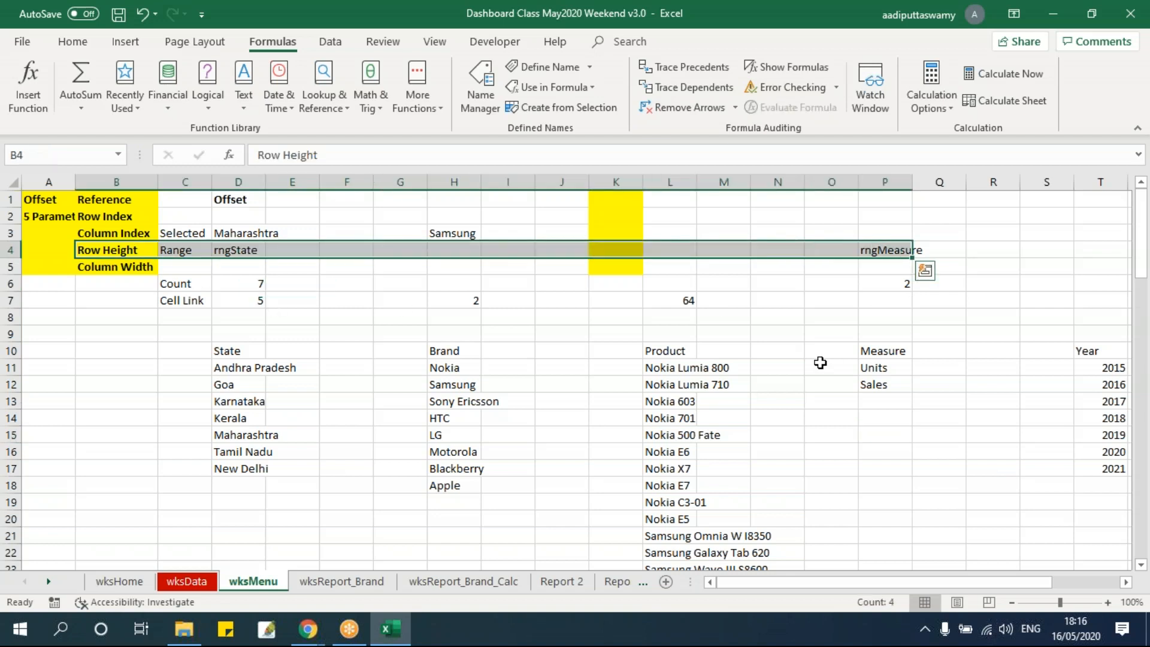
drag(190, 252, 875, 250)
click(885, 249)
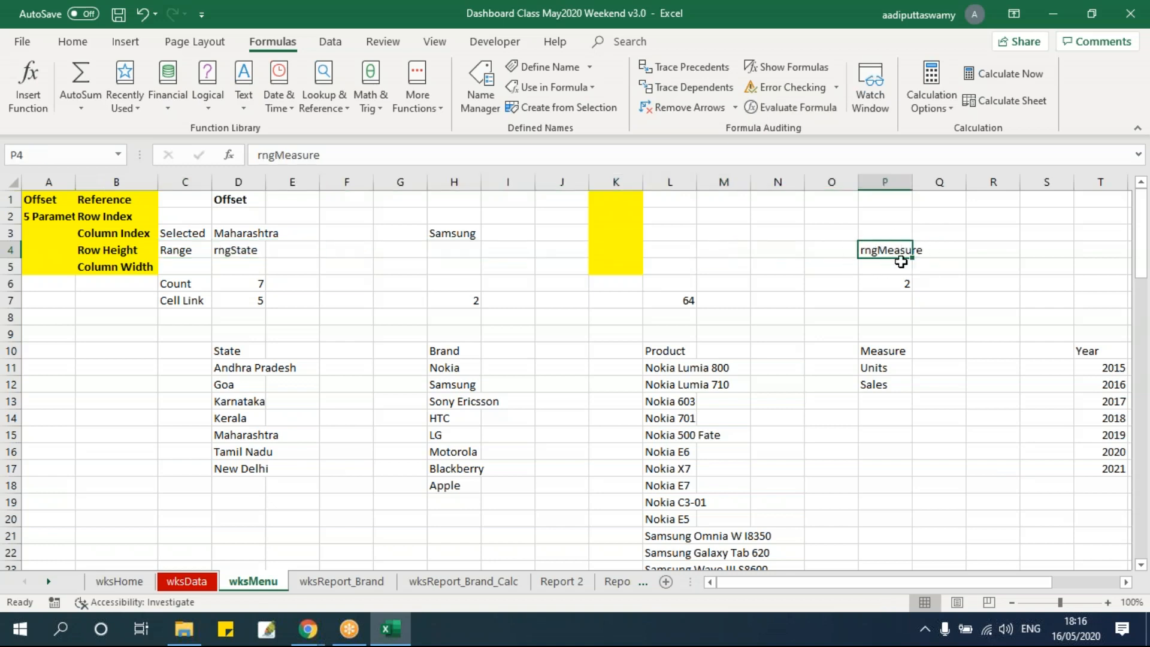
drag(873, 369, 878, 389)
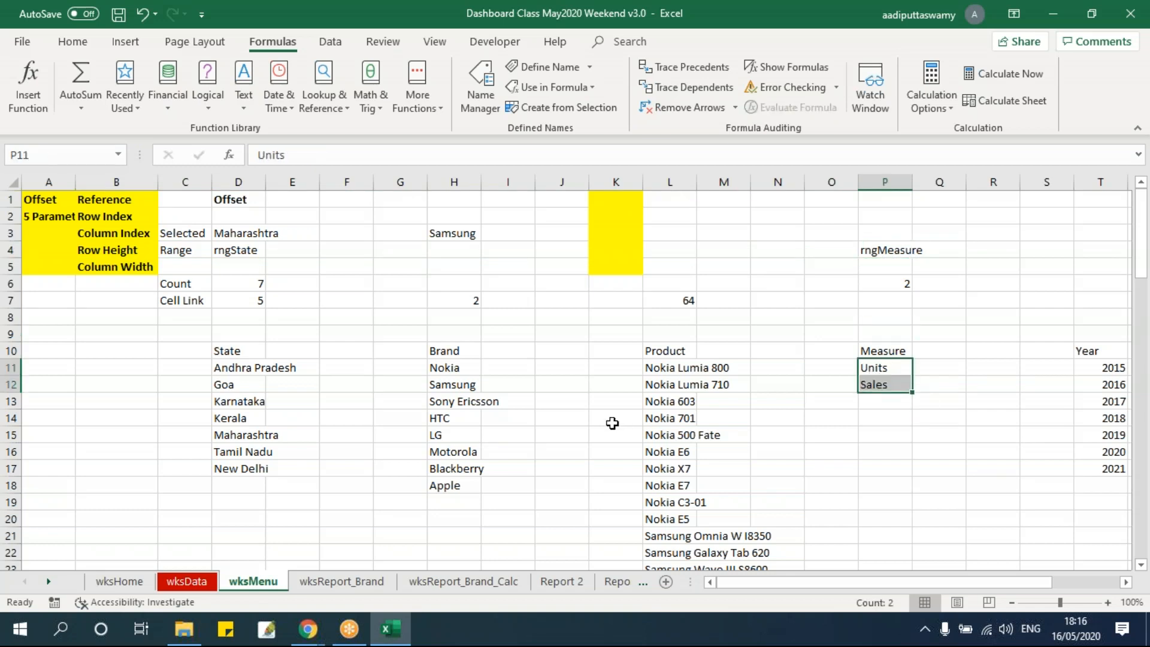
drag(191, 249, 923, 252)
click(884, 250)
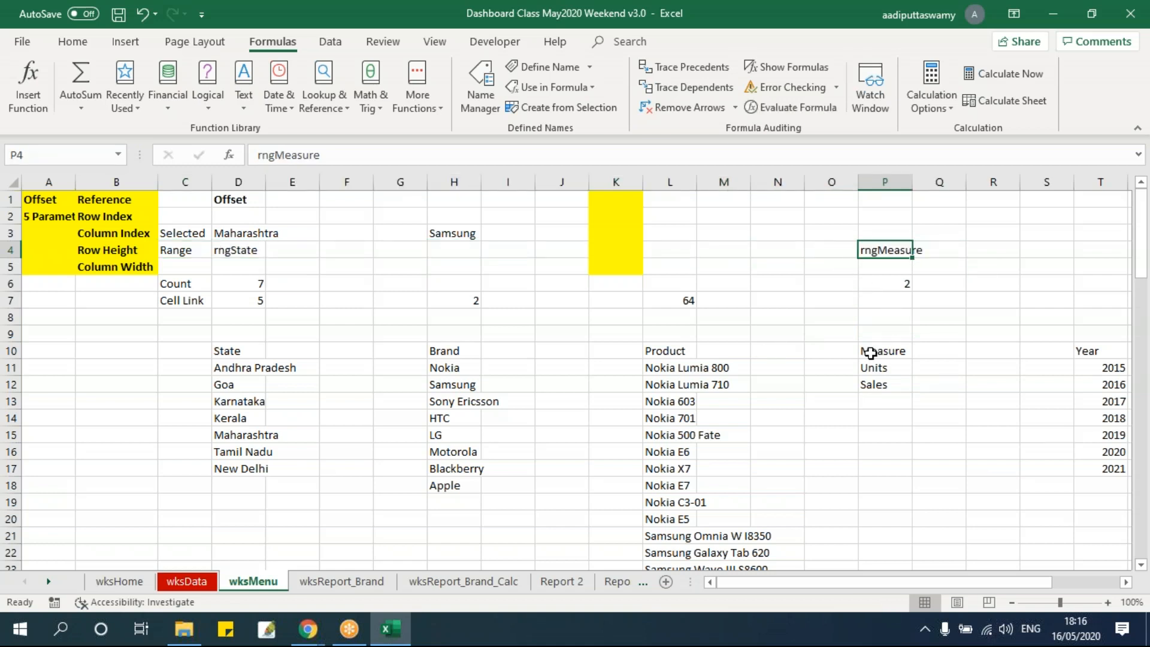
Open the control formatting settings of the Measure combo box on wksReport_Brand
click(338, 581)
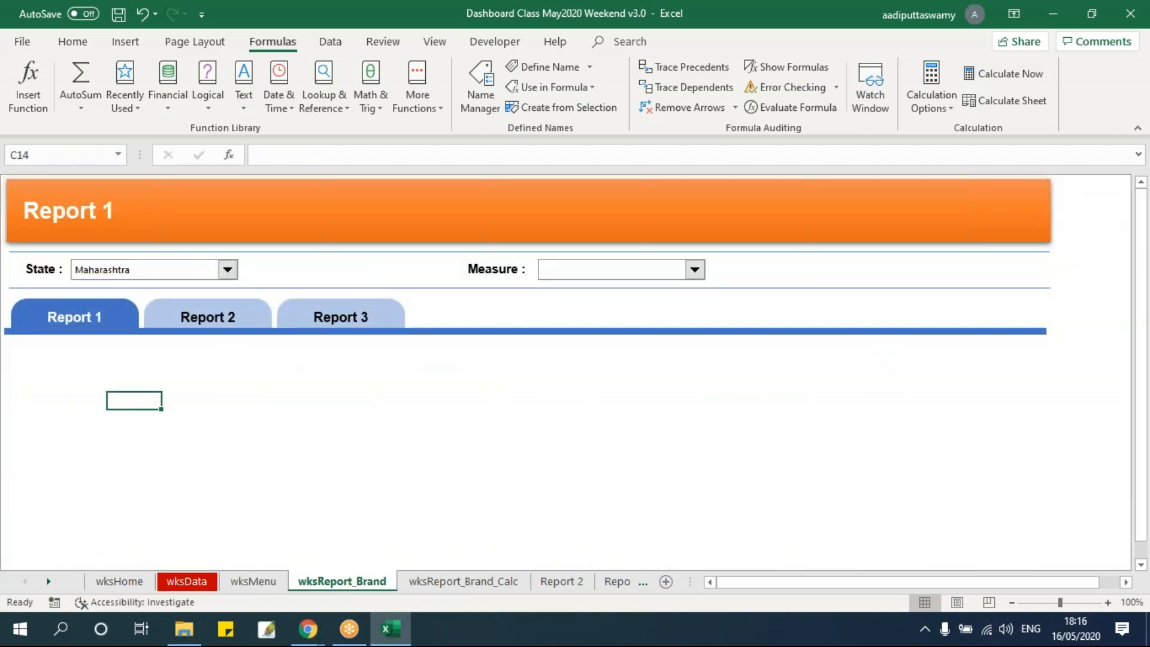
right_click(608, 274)
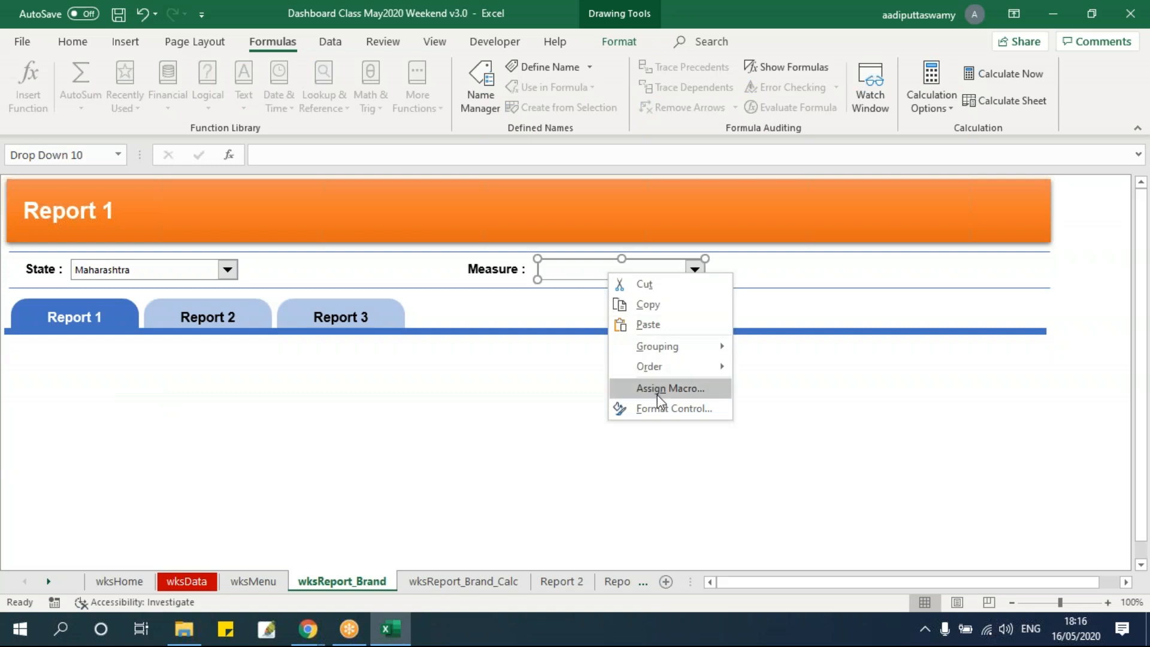
click(662, 410)
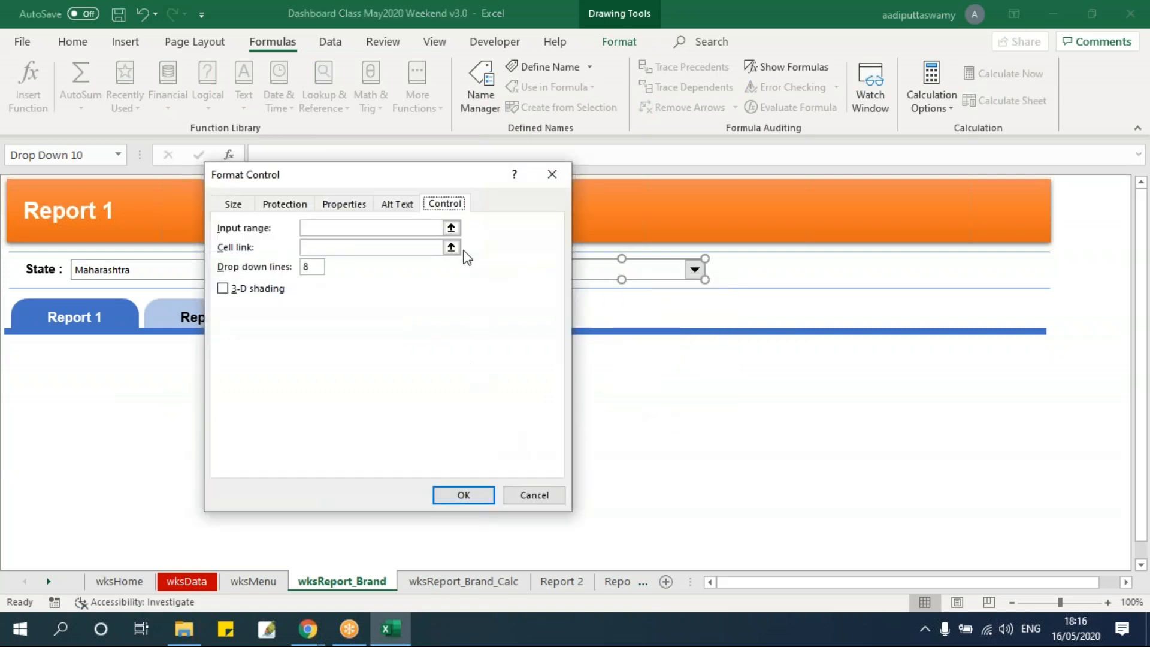
Pick the Units and Sales cells wksMenu!$P$11:$P$12 as the Measure combo box's input range
click(451, 228)
click(253, 581)
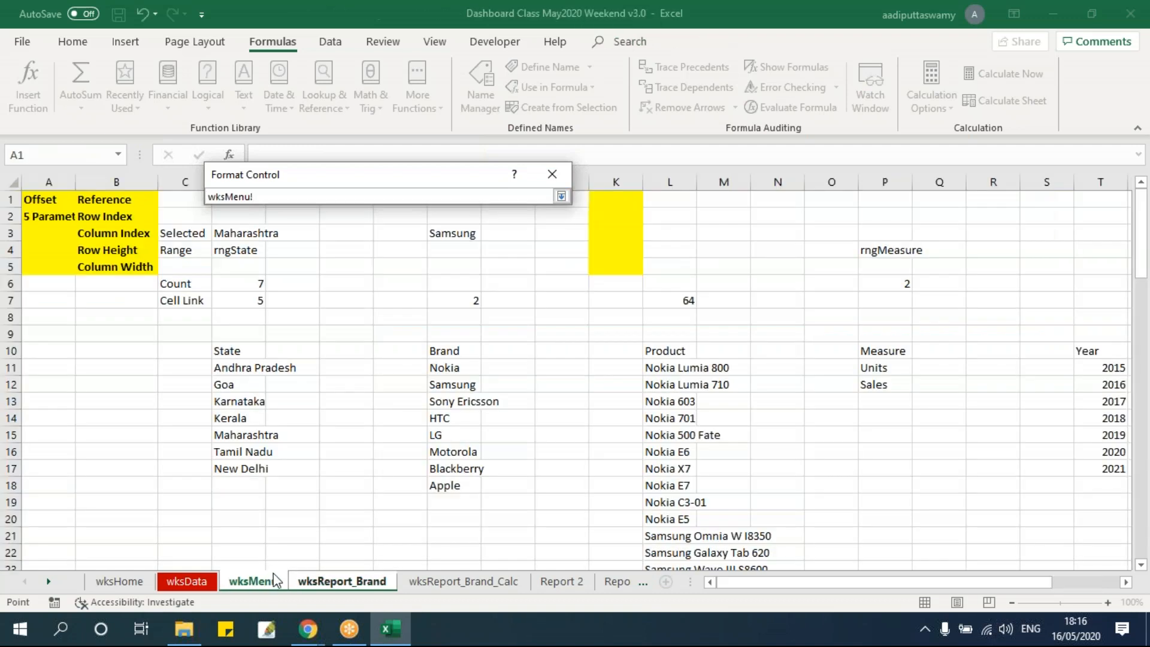
drag(885, 367, 885, 385)
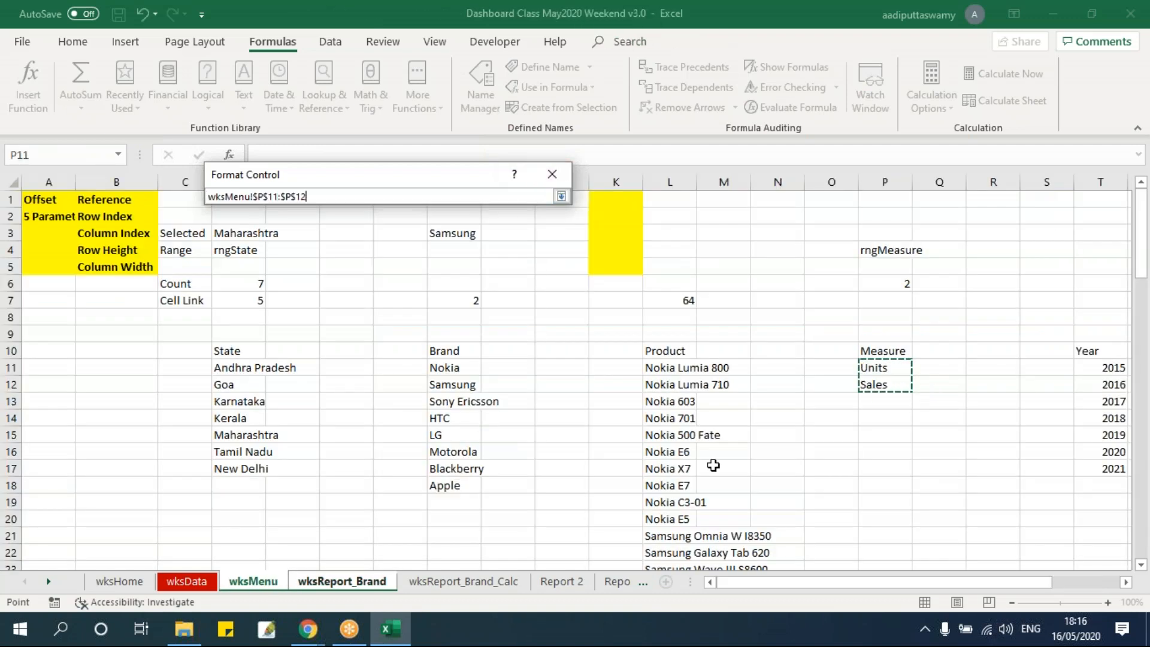
click(561, 196)
drag(394, 175, 475, 207)
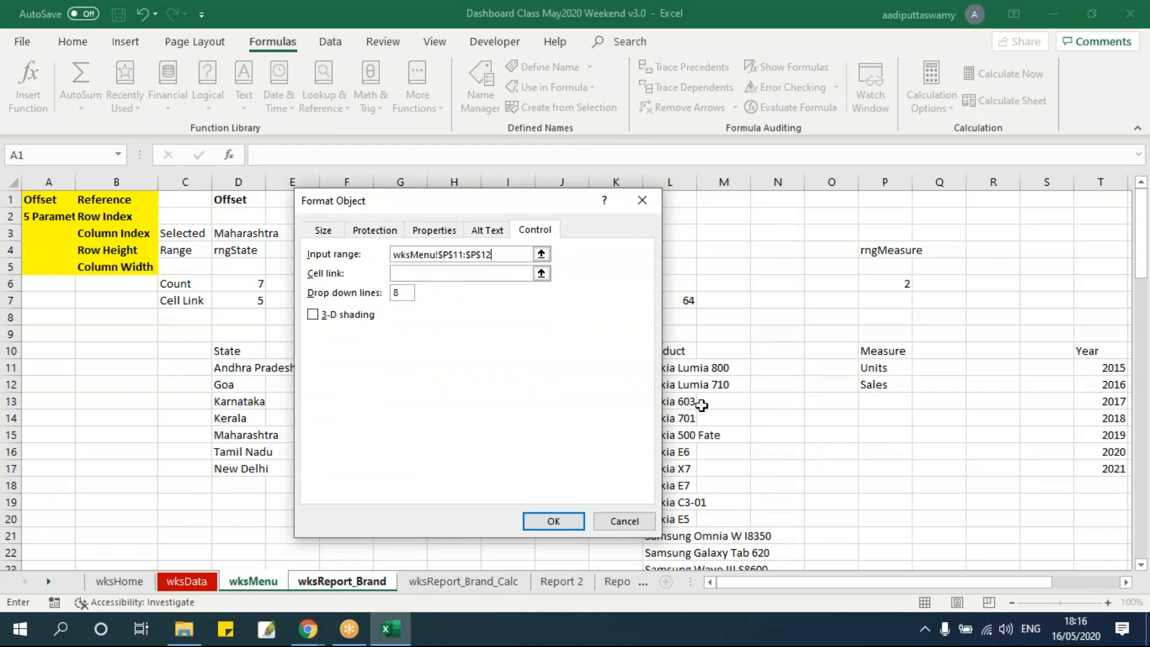
Set the Measure combo box's input range to rngMeasure and its cell link to wksMenu!$P$7, and apply the settings
drag(506, 254, 364, 251)
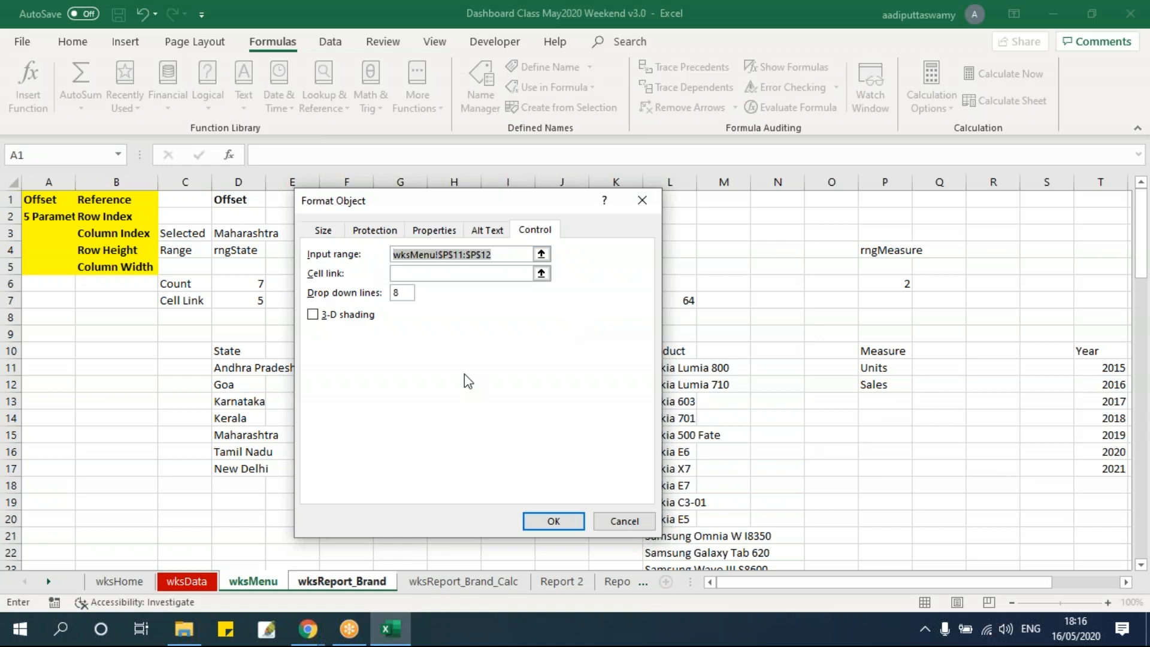
text(rngMeasure)
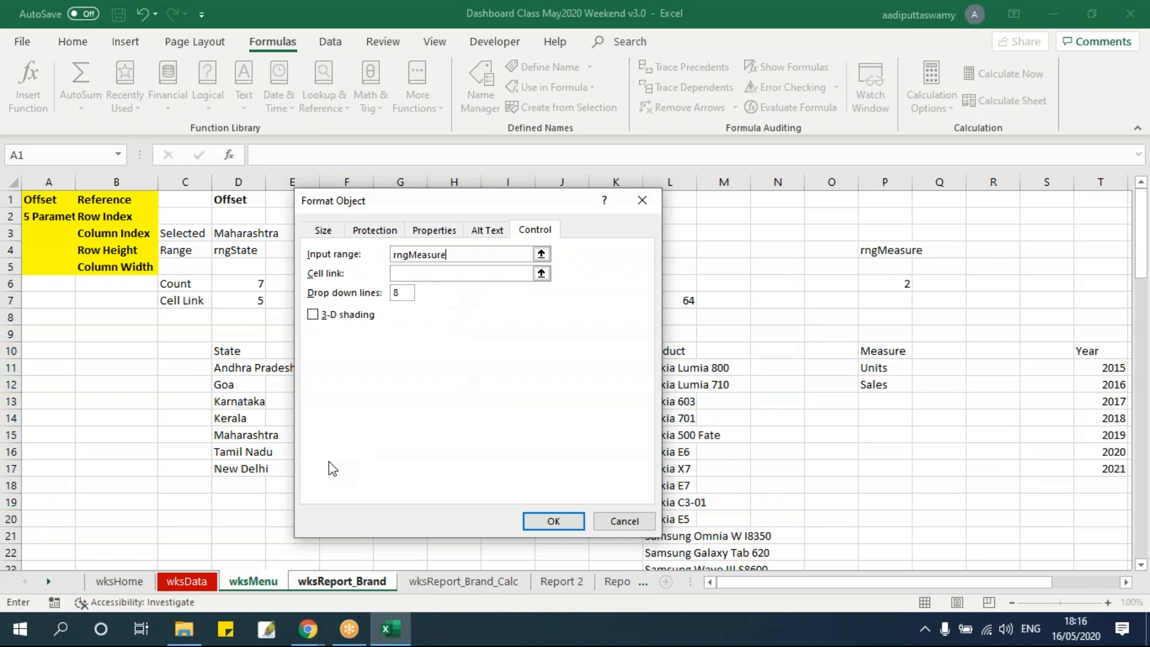
click(542, 273)
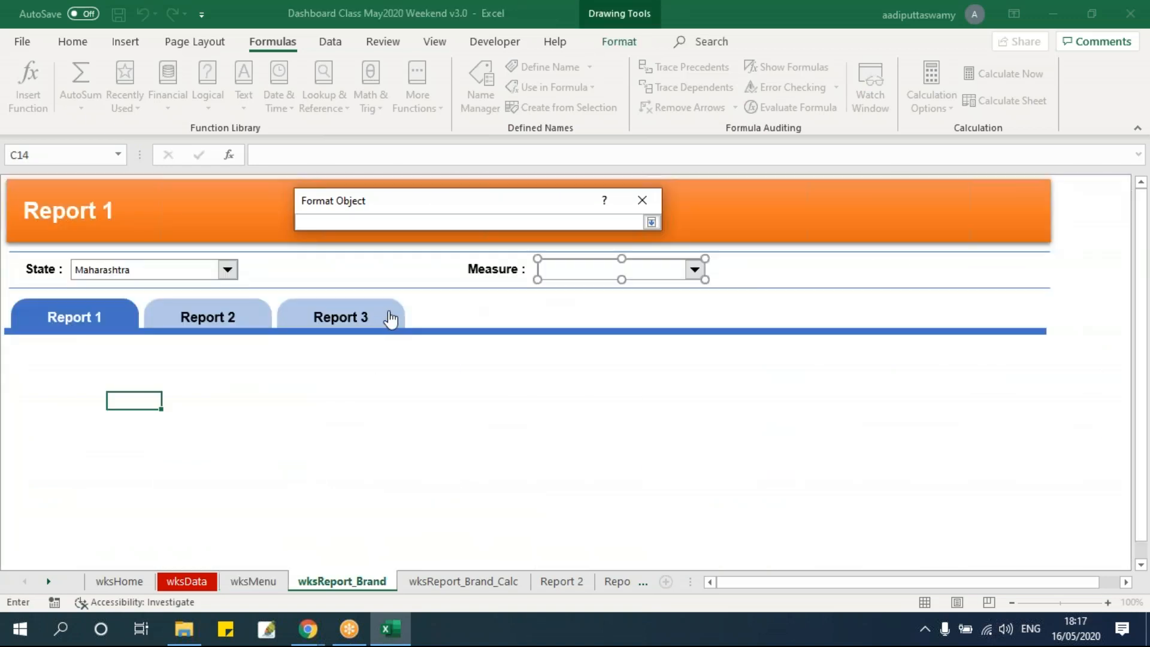
click(261, 581)
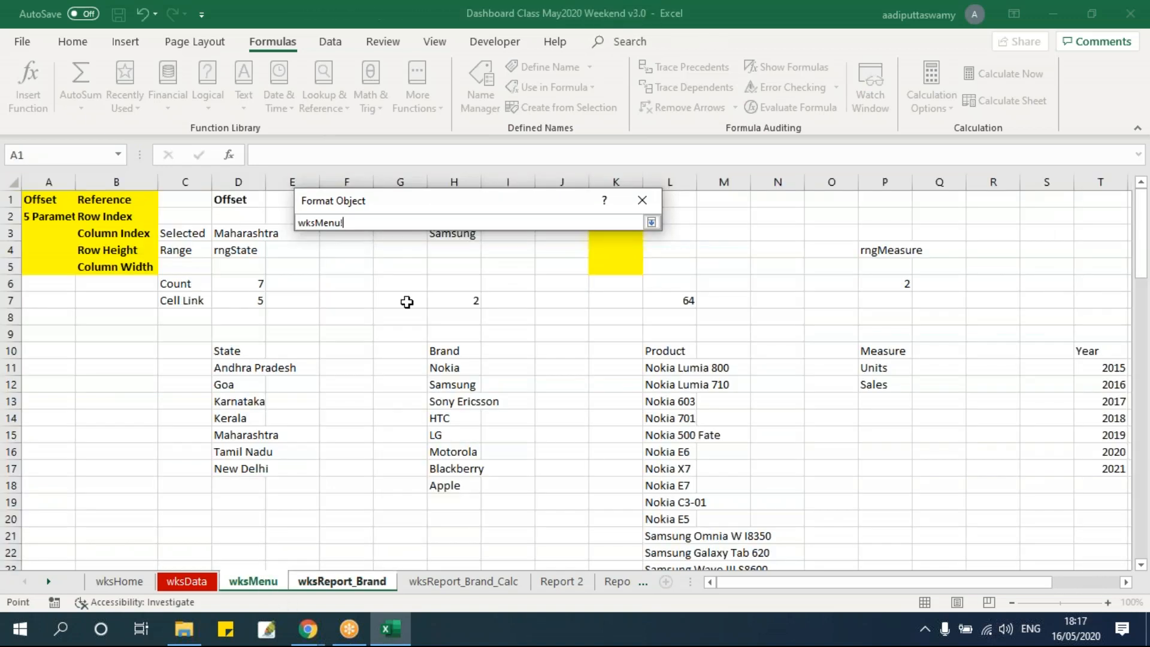
click(901, 303)
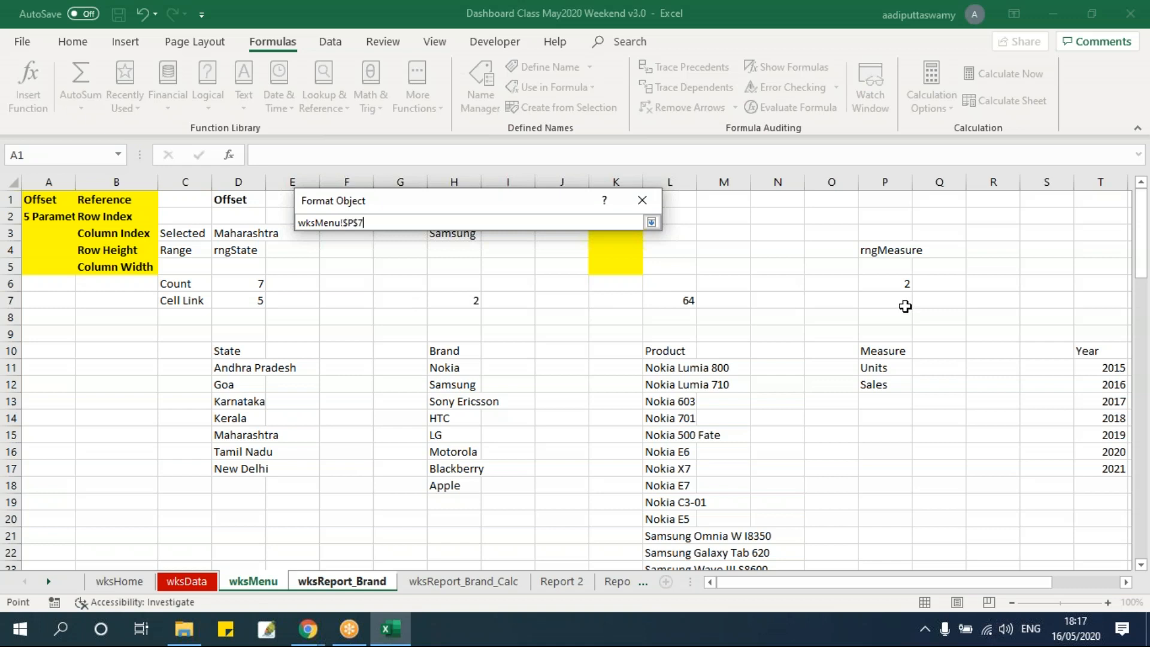
click(651, 222)
click(554, 520)
click(781, 451)
Test the Measure combo box by choosing Units, Sales and Units again
click(694, 270)
click(632, 286)
click(623, 273)
click(599, 297)
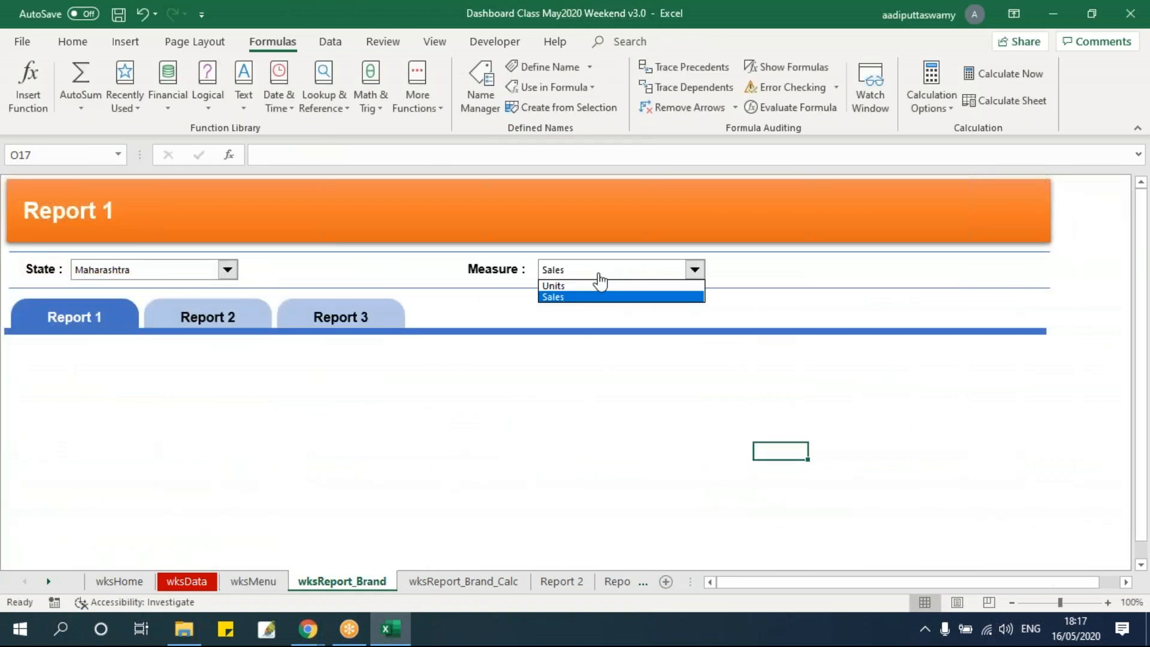
click(595, 287)
Narrow the Measure combo box to about half its width, keeping its start beside the Measure label
ctrl+click(701, 277)
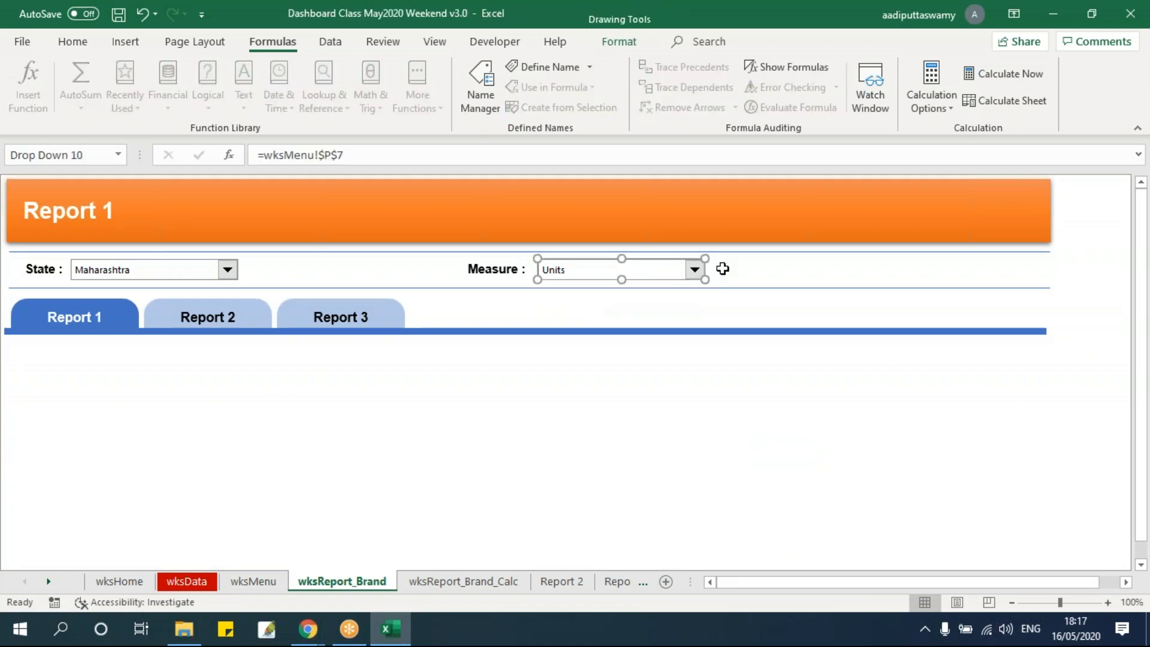
drag(705, 279, 620, 279)
key(Escape)
Try the narrowed Measure combo box by switching to Sales and back to Units
click(610, 269)
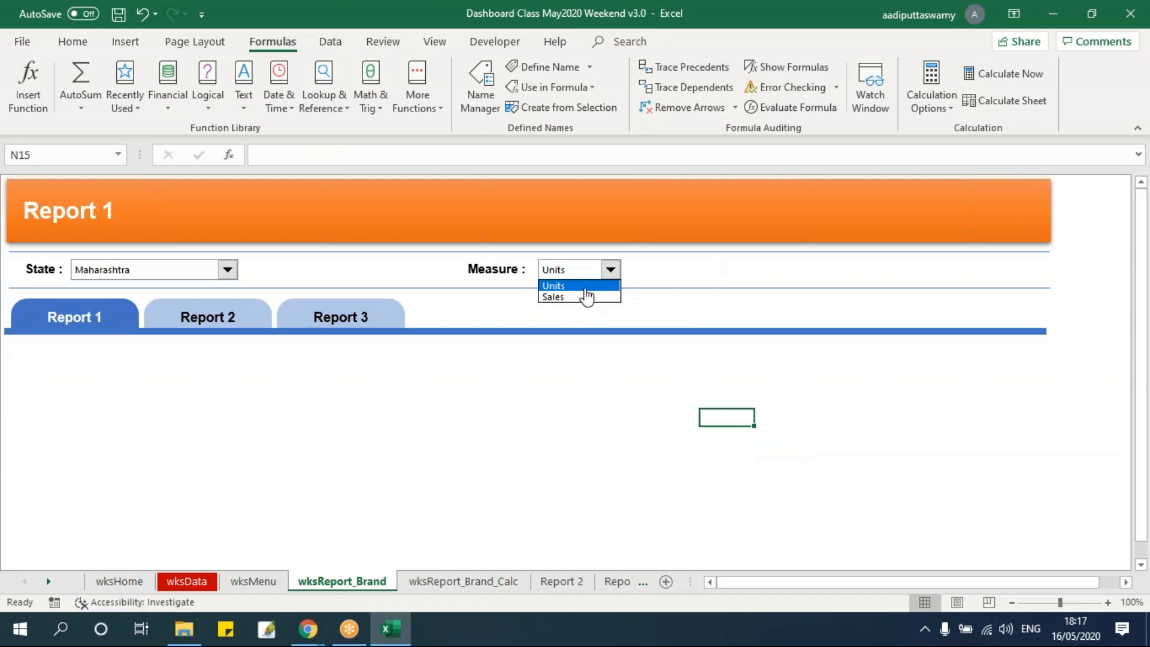
click(587, 297)
click(610, 269)
click(582, 285)
click(607, 416)
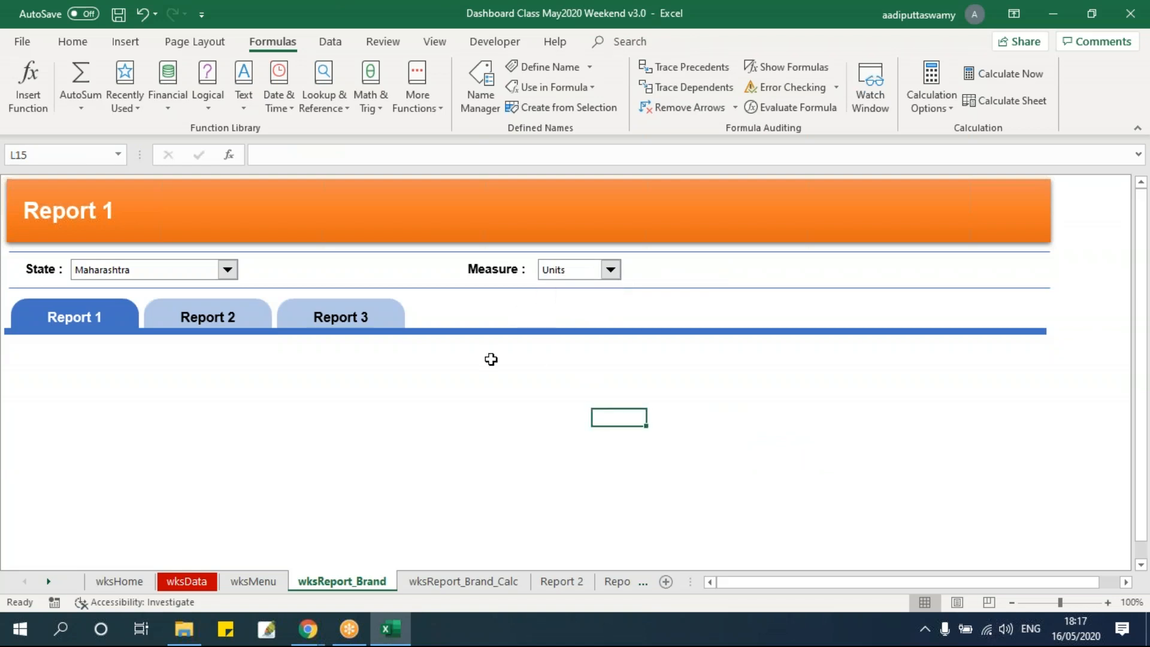
Draw a form-control option button on wksReport_Brand, just after the Measure combo box
click(486, 42)
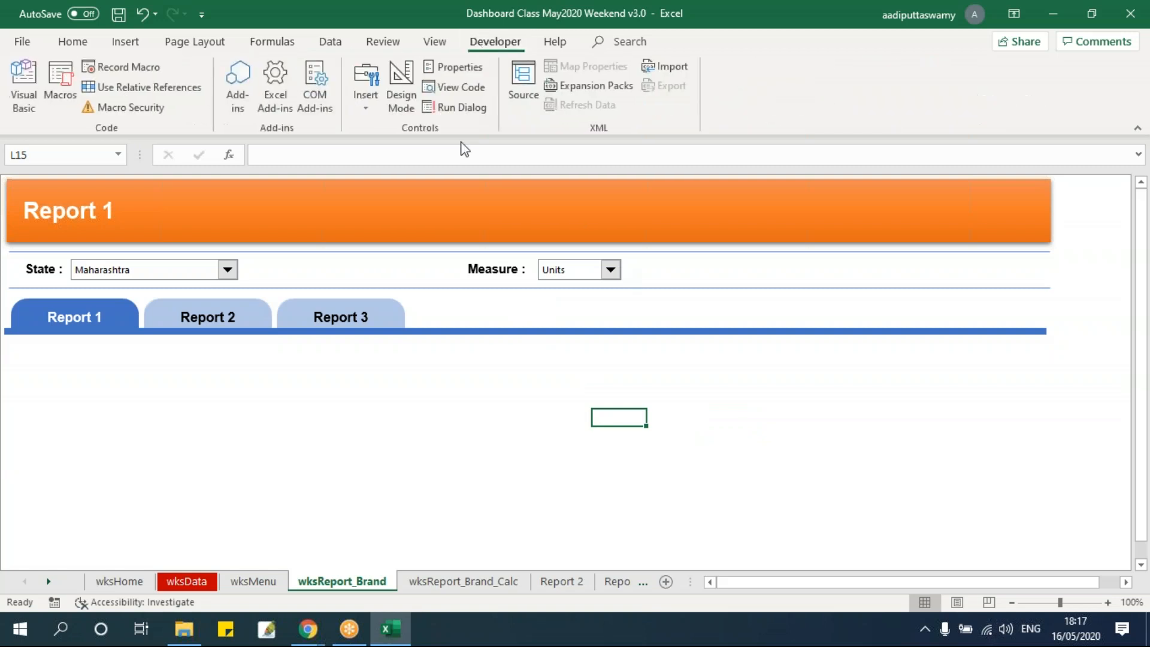
click(361, 111)
click(442, 147)
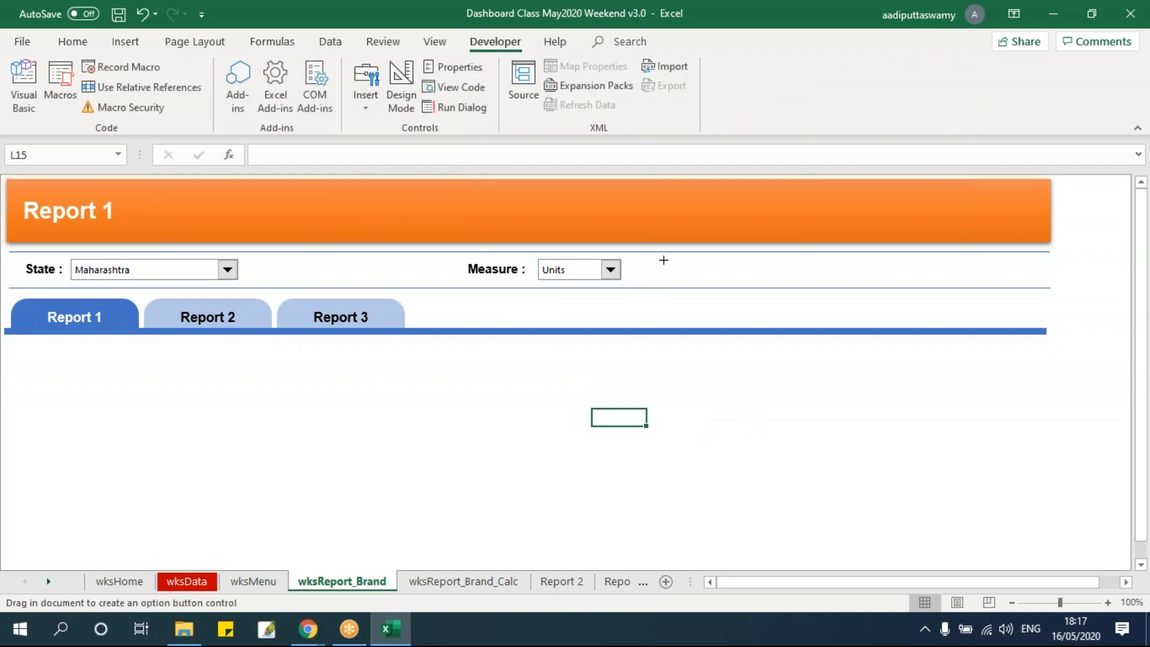
drag(659, 255, 759, 282)
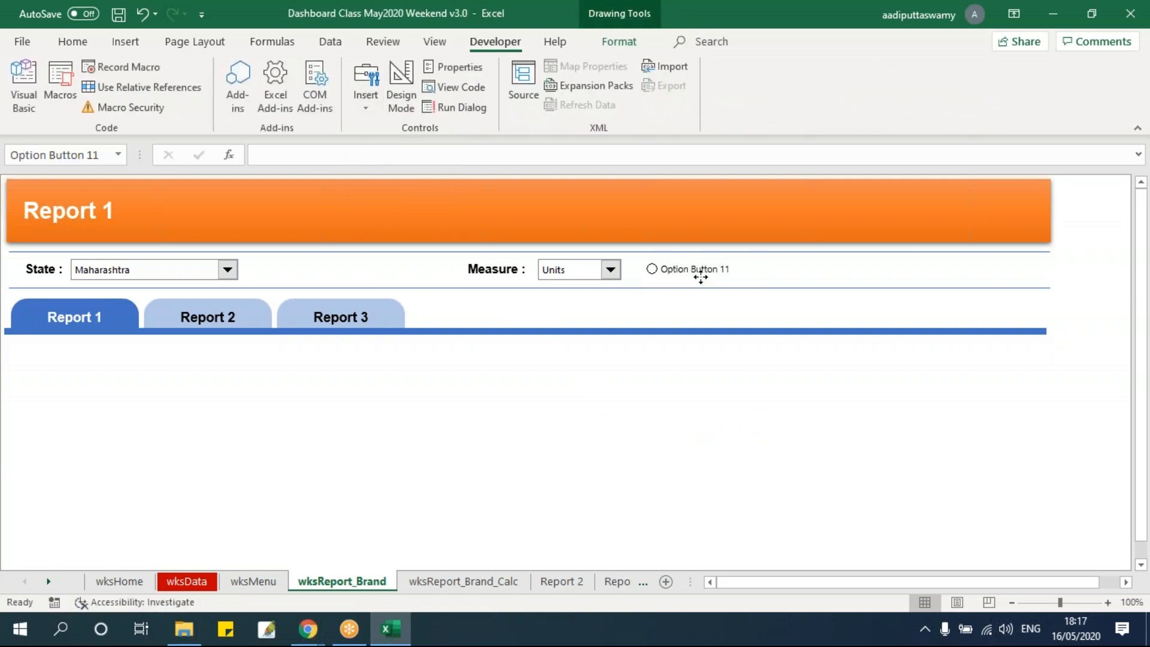
Replace the new option button's default caption with Sales
click(700, 278)
click(664, 269)
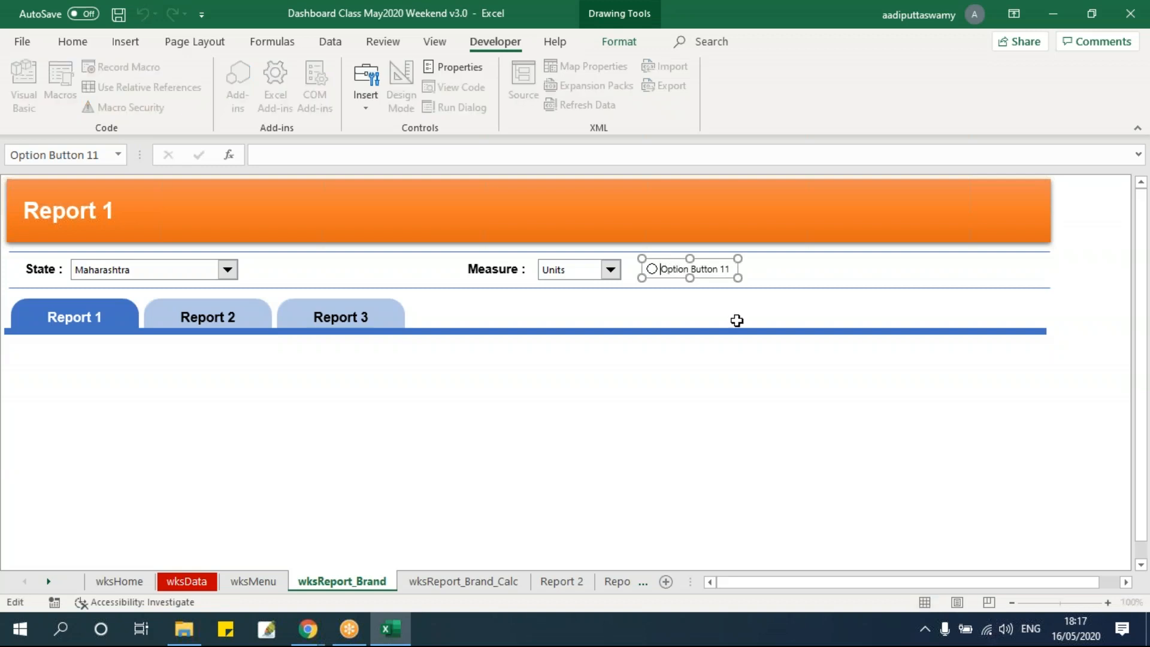
key(Delete)
key(Delete)
key(Delete)
key(Delete)
key(Delete)
key(Delete)
key(Delete)
key(Delete)
key(Delete)
key(Delete)
key(Delete)
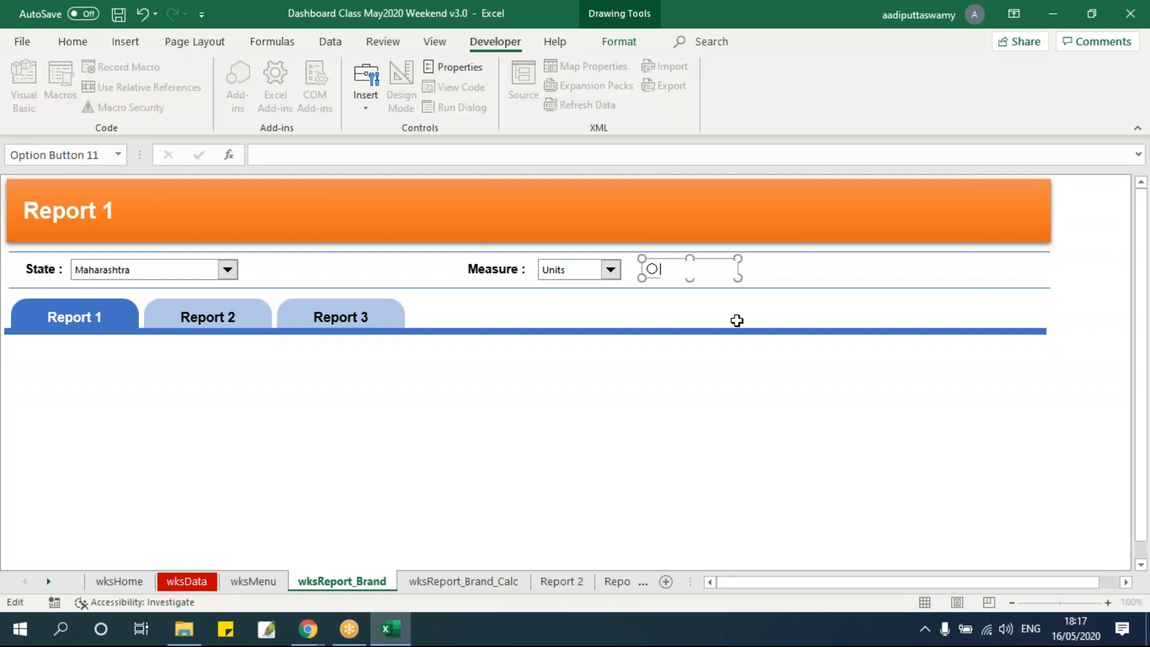
click(730, 383)
Duplicate the Sales option button and place the copy beside the original in the same row
ctrl+click(693, 279)
drag(701, 278, 790, 285)
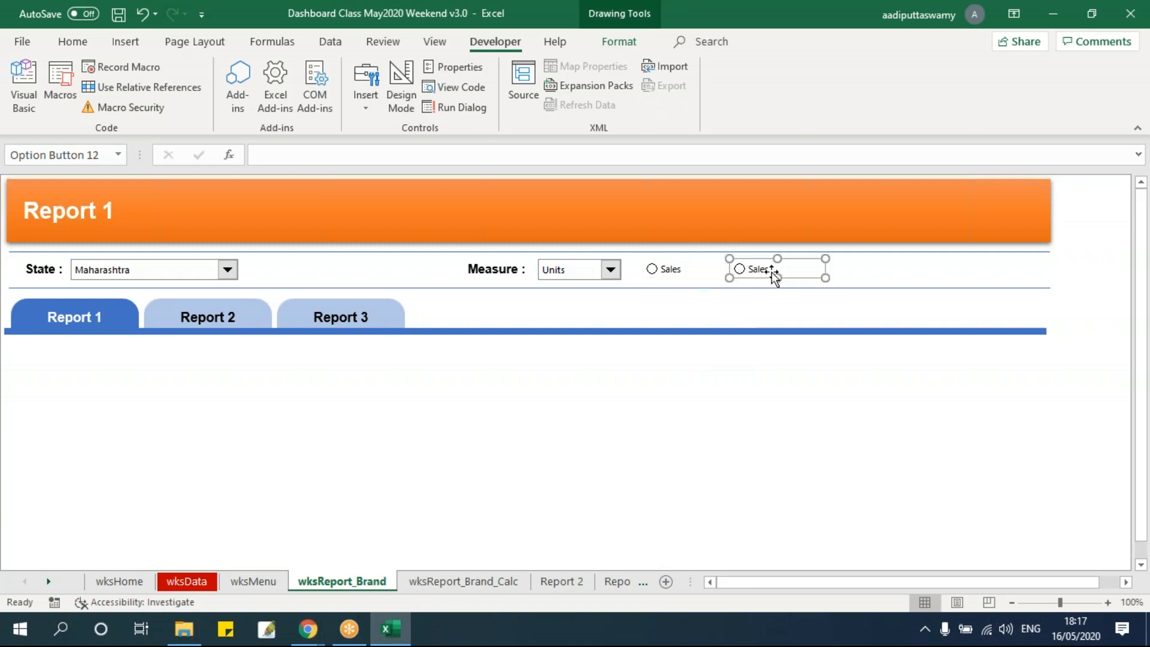
Replace the duplicated option button's caption with Units
click(756, 269)
key(Delete)
key(Delete)
key(Delete)
key(Delete)
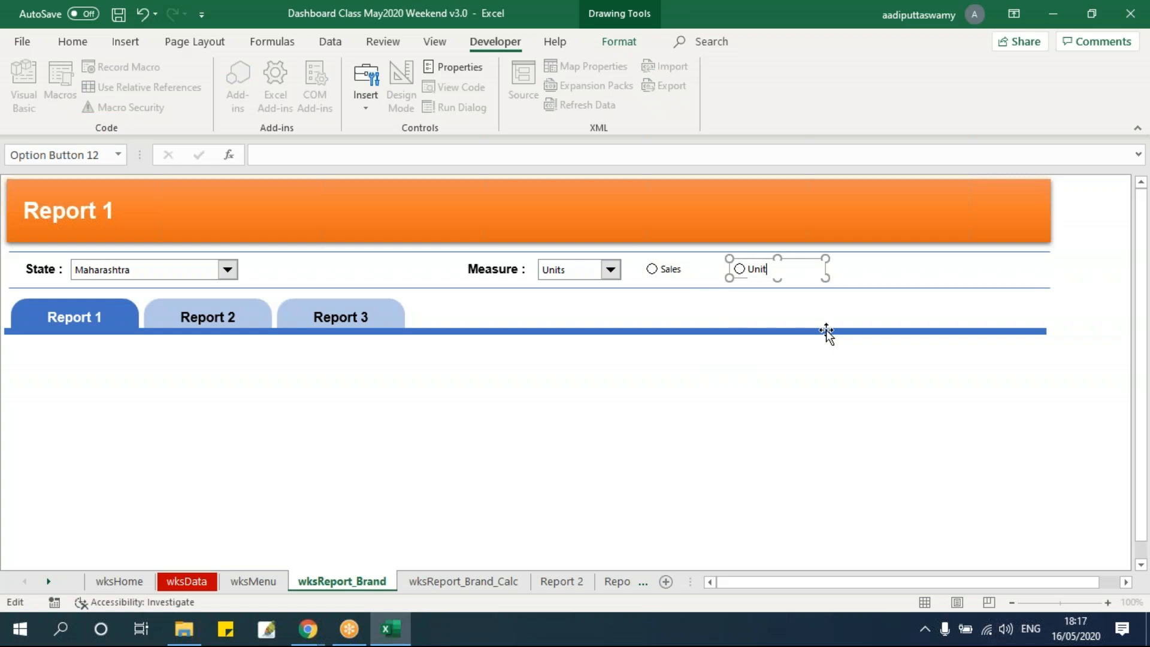
click(783, 430)
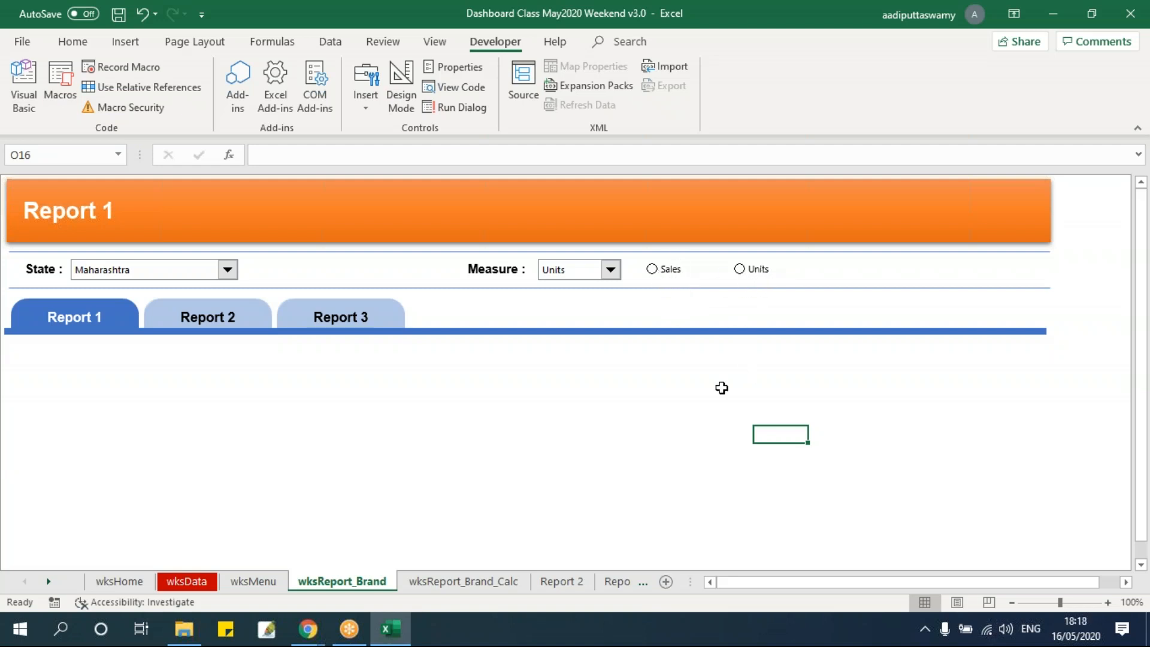
Test the Measure combo box by switching repeatedly between Sales and Units, finishing on Units
click(608, 272)
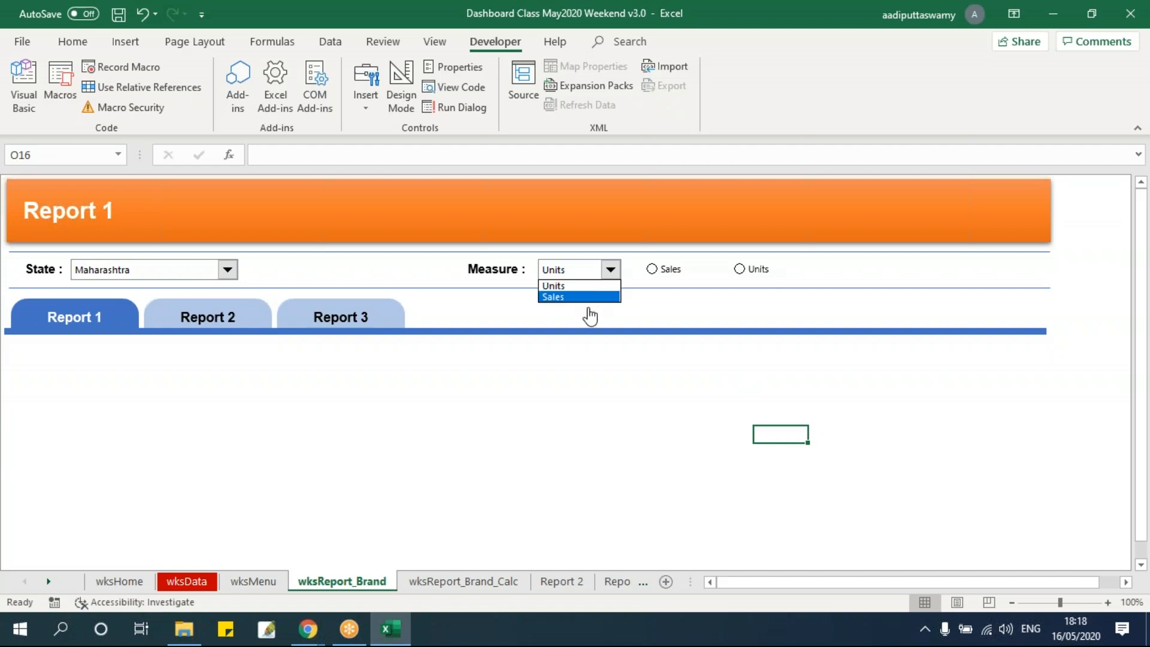
click(587, 287)
click(585, 270)
click(580, 297)
click(589, 276)
click(577, 286)
click(580, 272)
click(575, 419)
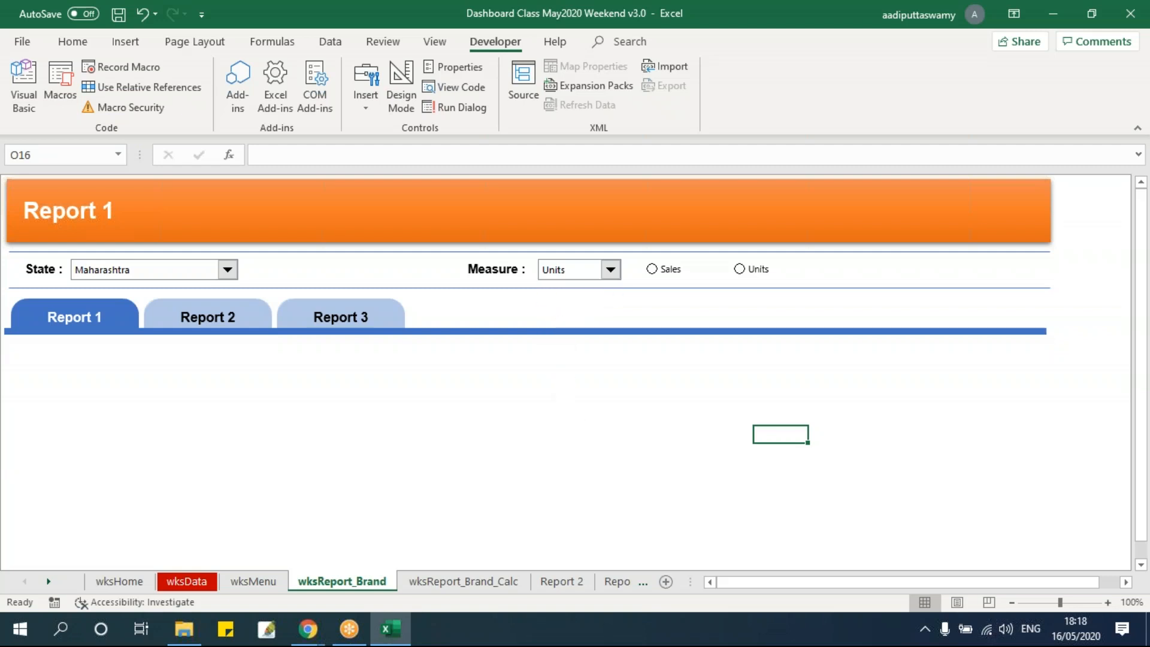
click(573, 272)
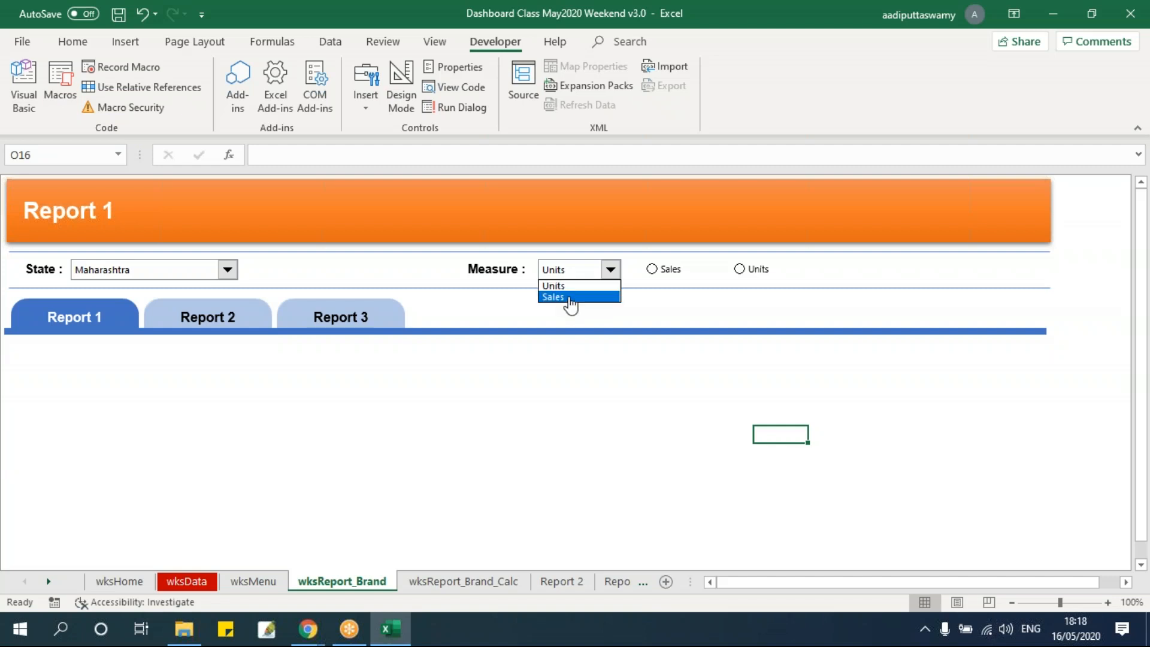
click(570, 297)
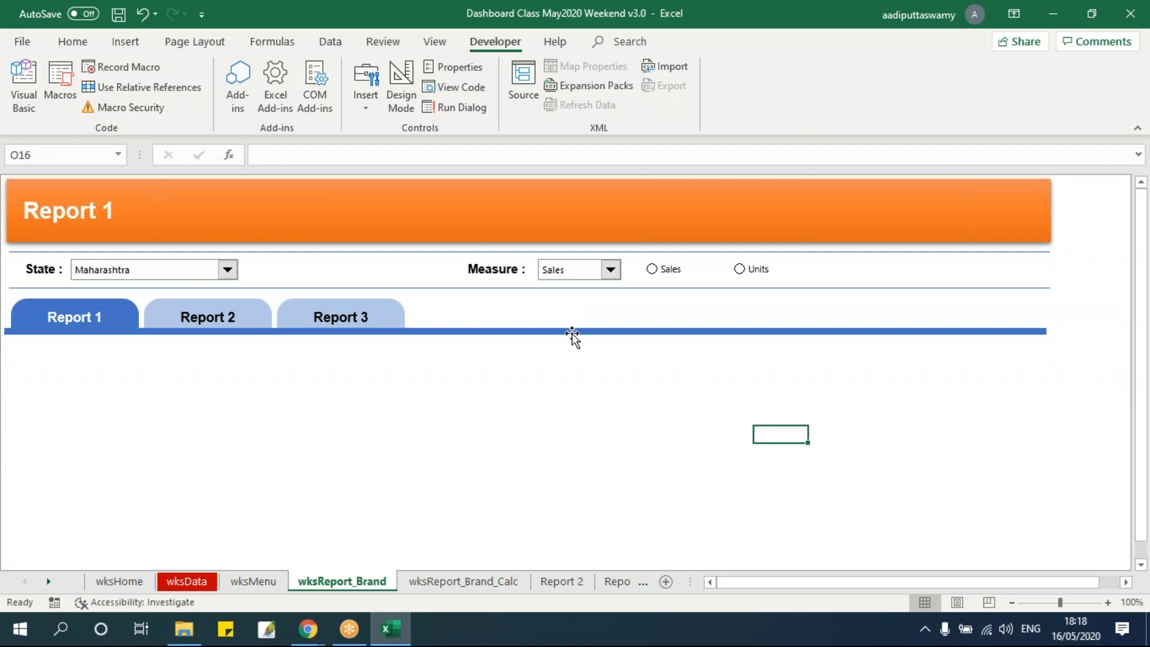
click(577, 275)
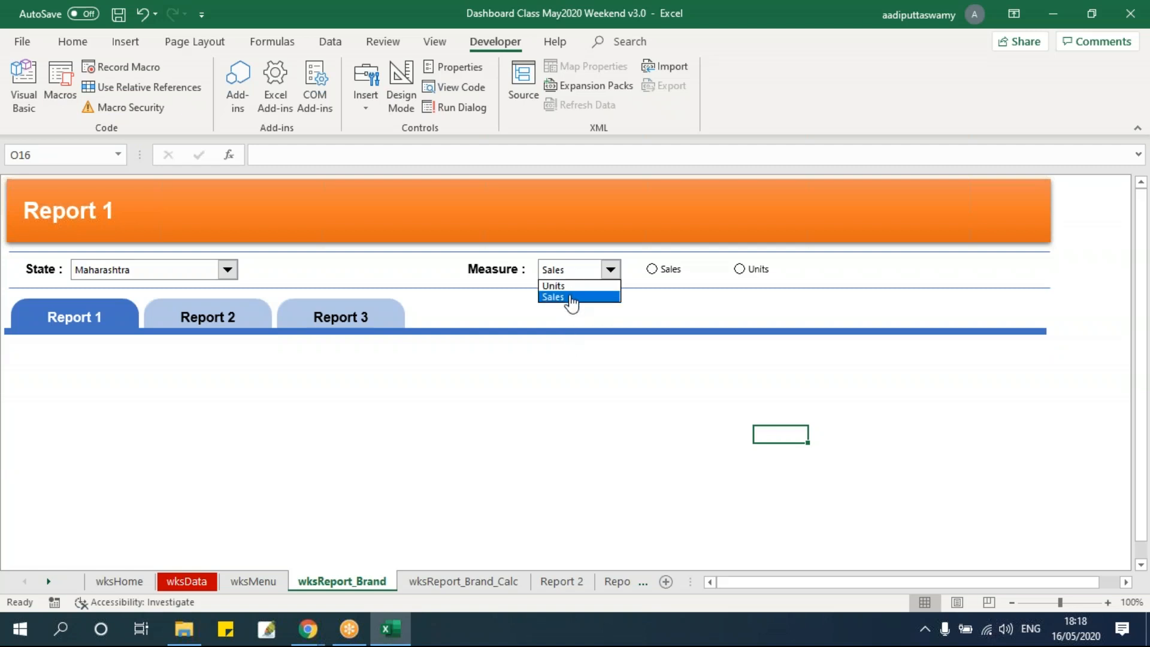
click(564, 390)
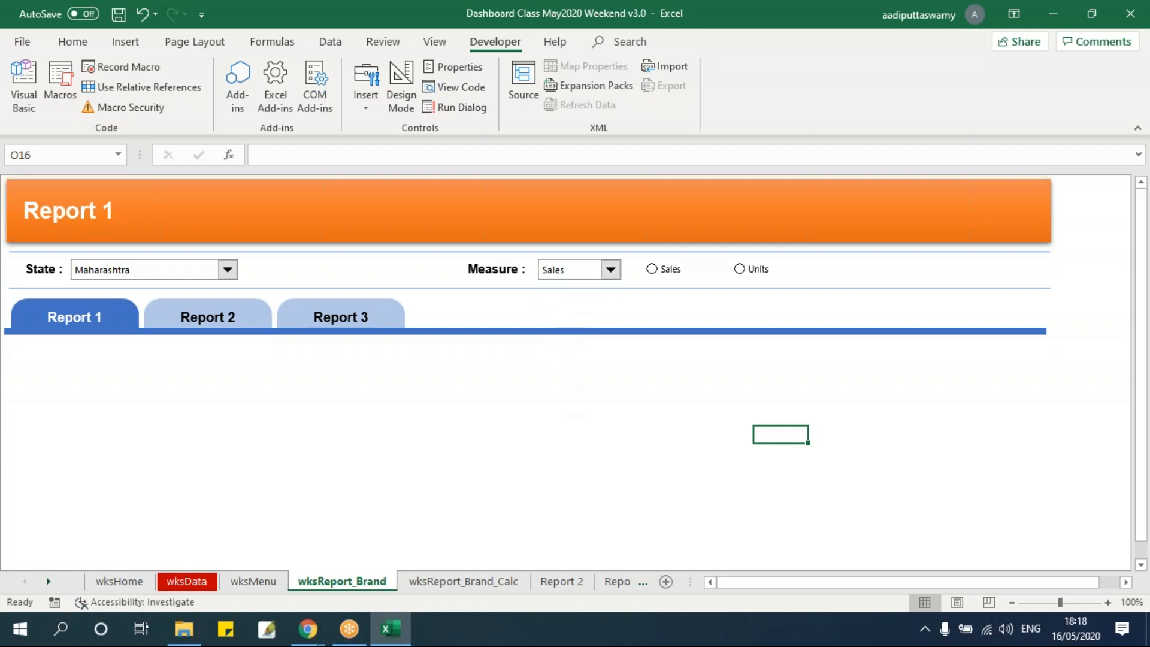
click(579, 288)
click(585, 270)
click(637, 399)
Try the two option buttons by selecting Sales, followed by Units
click(652, 270)
click(742, 298)
click(741, 272)
click(742, 396)
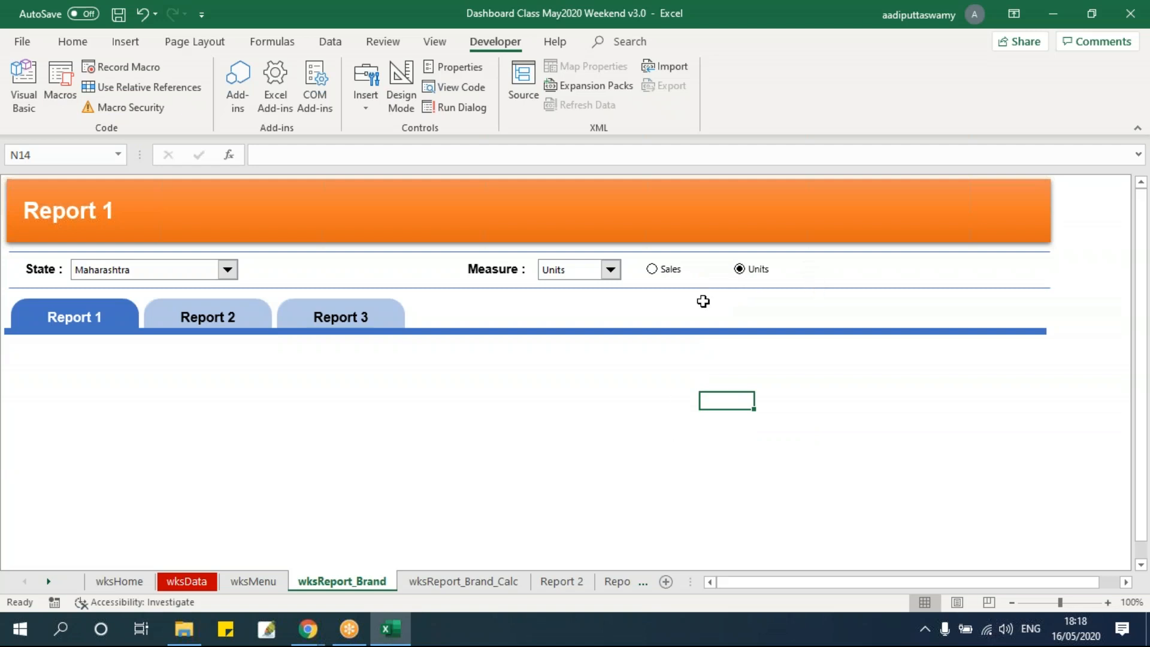
Add Profit as a third entry to the Measure list in cell P13 of wksMenu
click(616, 274)
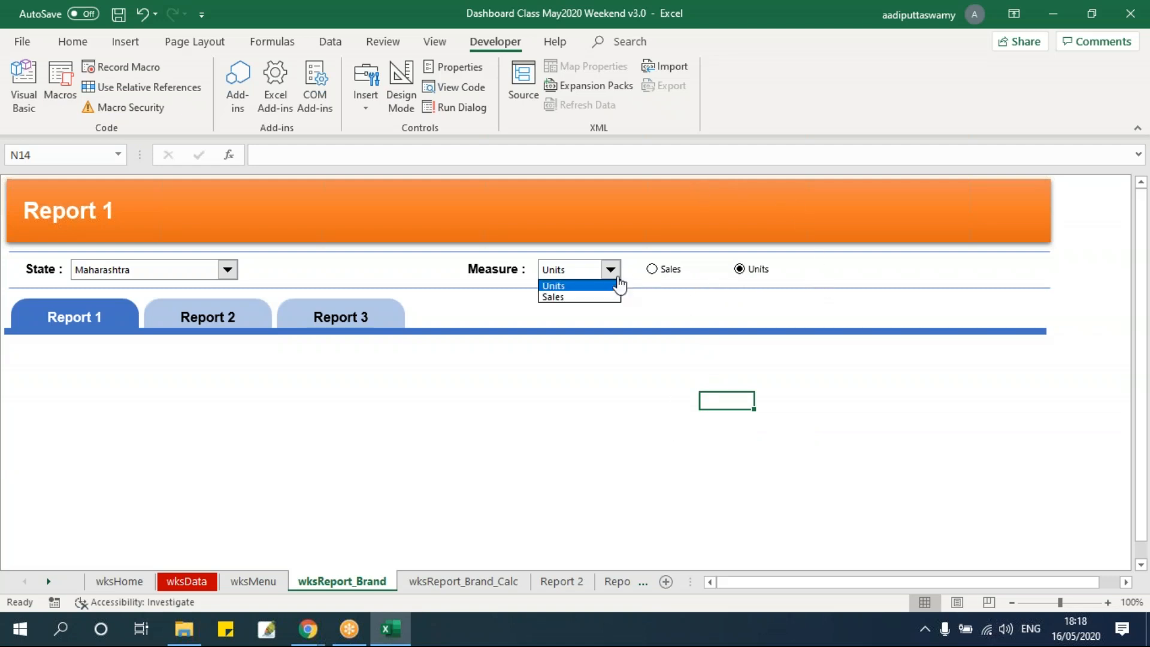
click(269, 585)
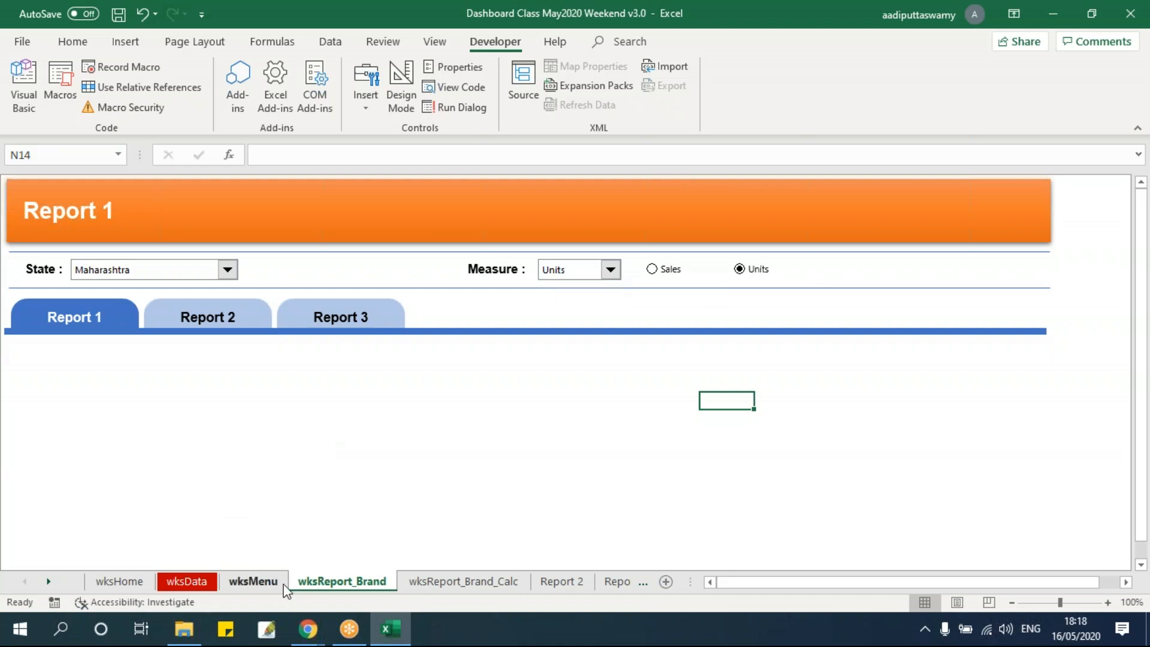
click(884, 402)
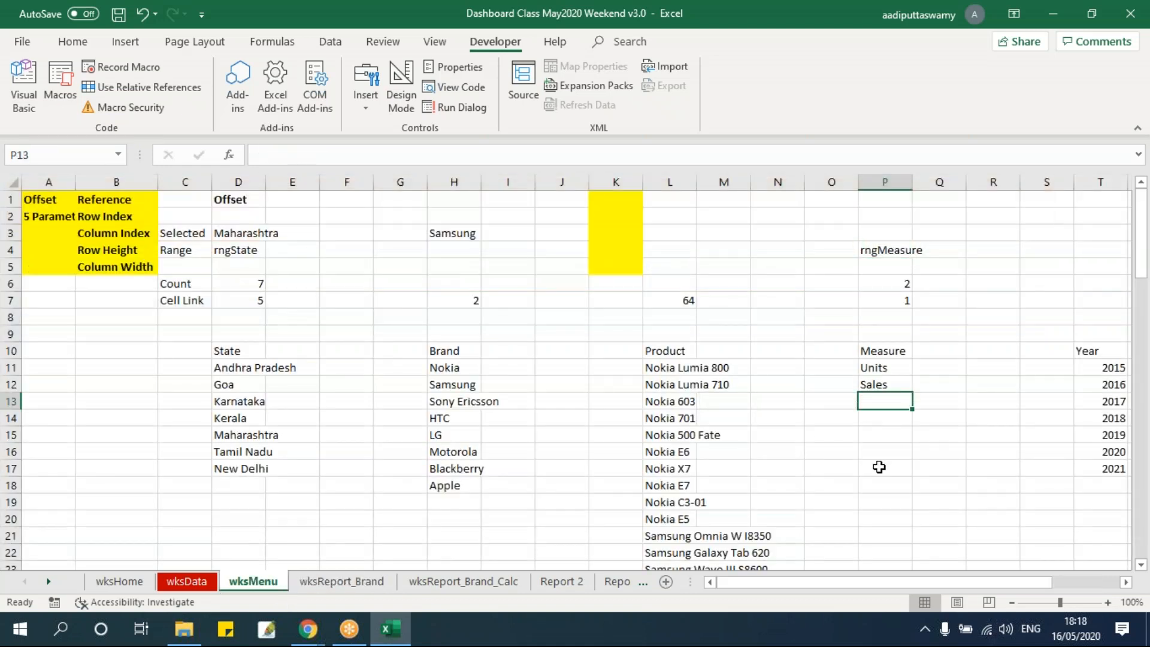
text(Prod)
key(BackSpace)
key(BackSpace)
text(fi)
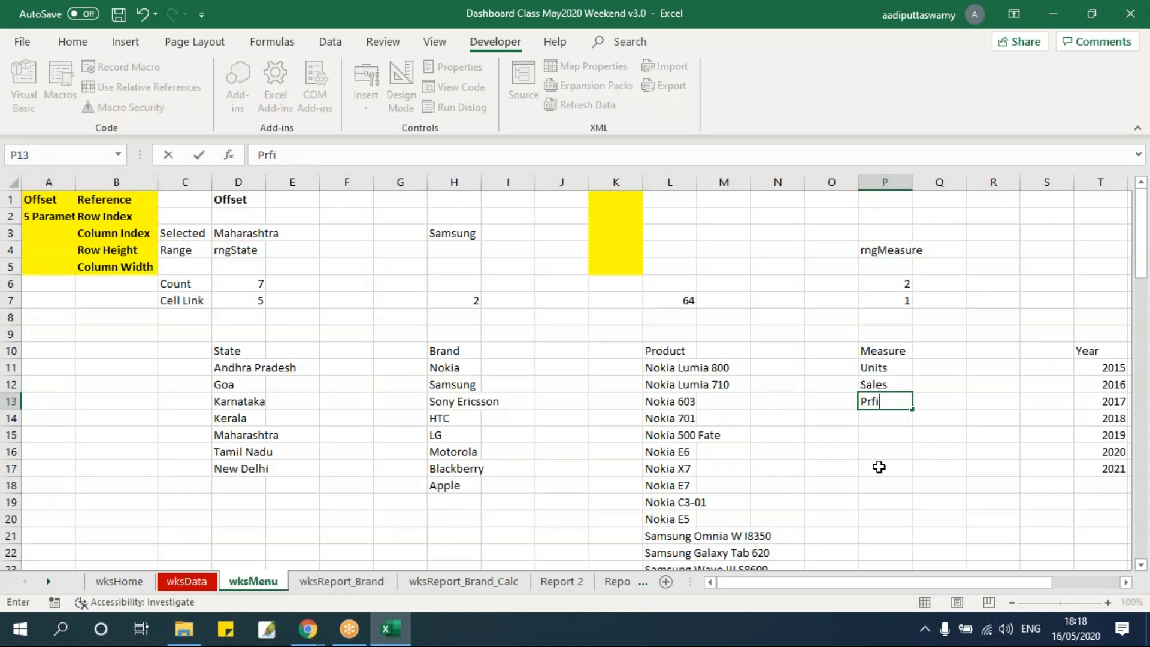
text(fit)
key(Return)
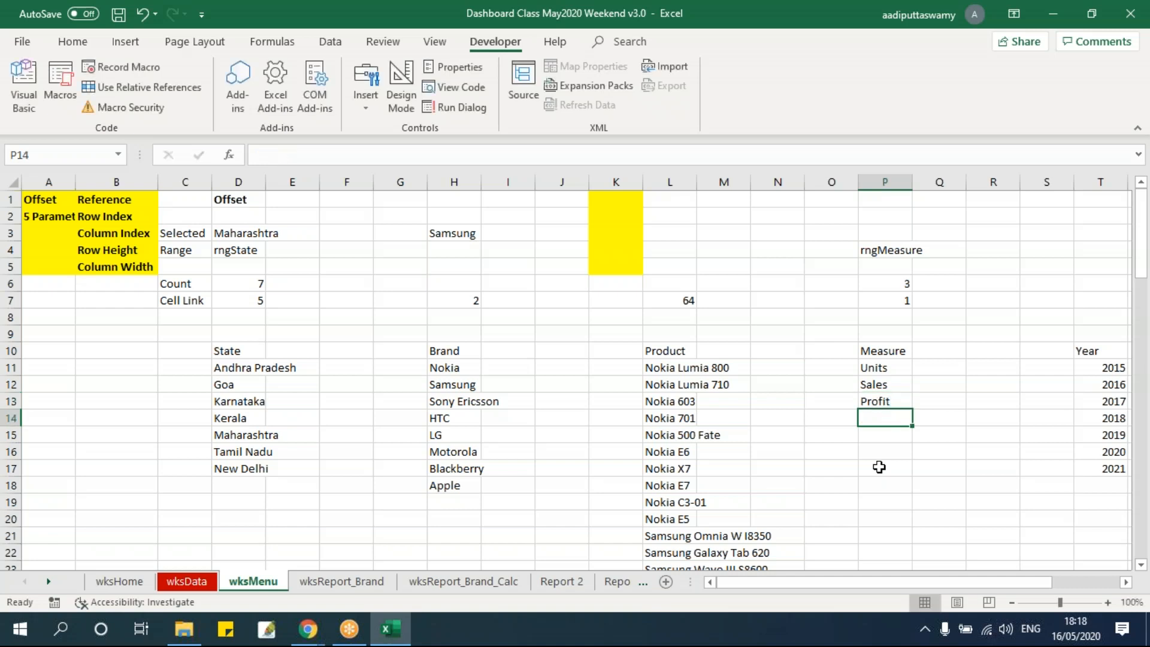
Check on wksReport_Brand whether the Measure combo box offers the added Profit entry
click(340, 581)
click(584, 269)
click(564, 308)
click(559, 271)
click(565, 307)
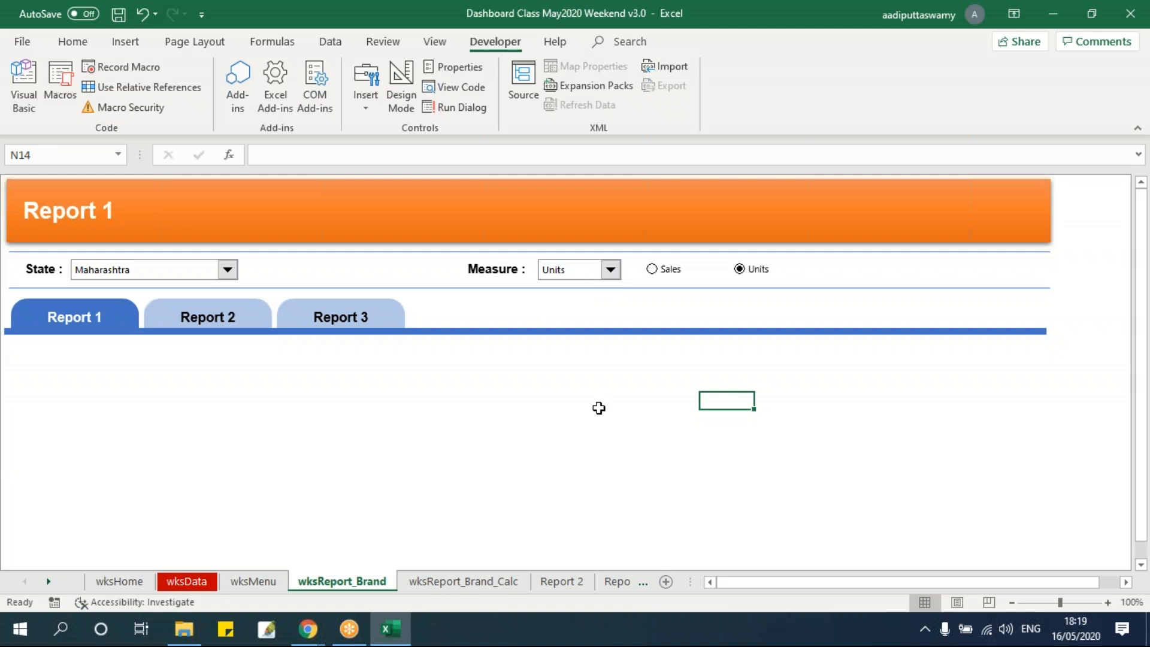
Clear the Profit entry from cell P13 of the Measure list on wksMenu
click(241, 584)
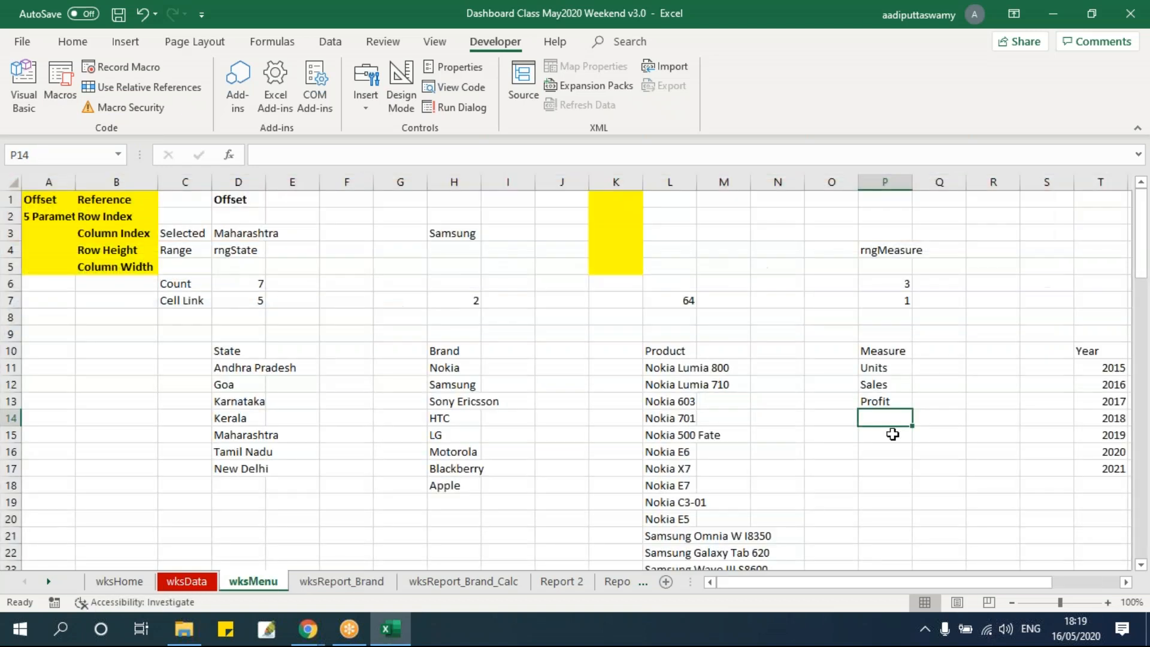
click(901, 402)
key(Delete)
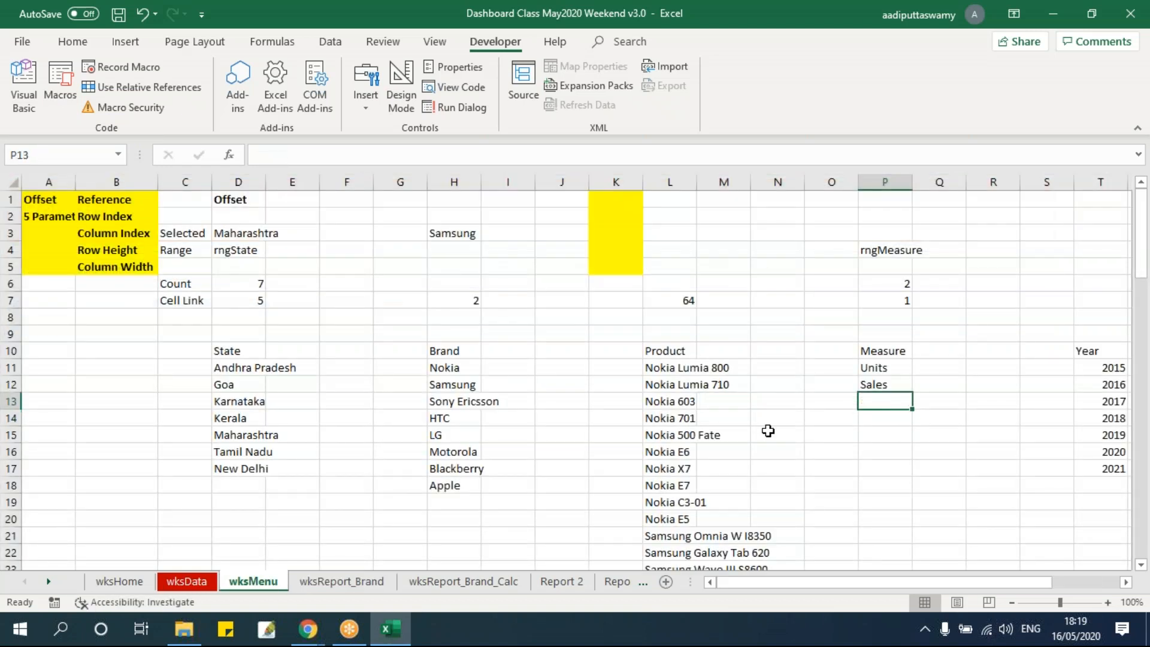
Delete both the Sales and Units option buttons from wksReport_Brand
click(329, 582)
click(735, 263)
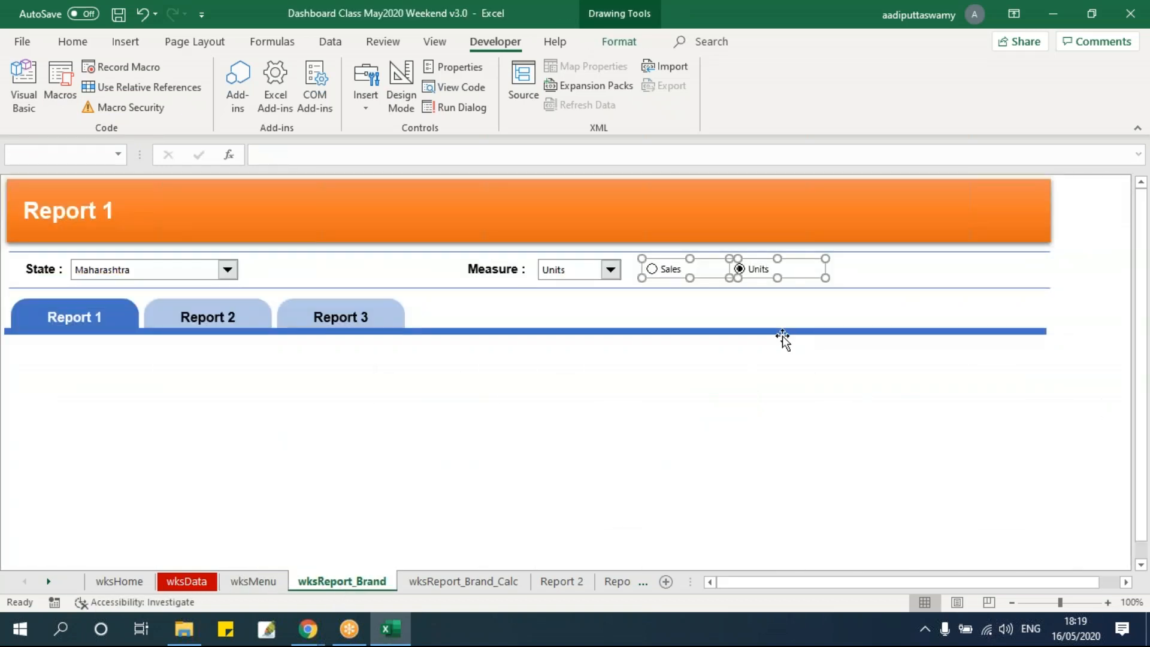
key(Delete)
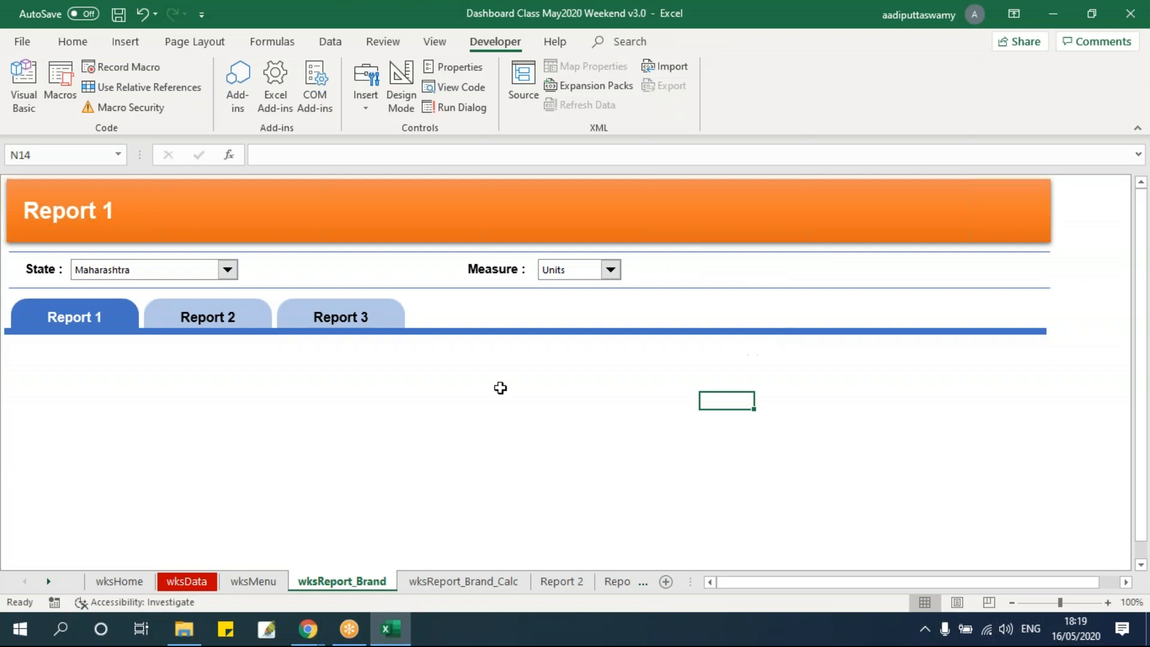
Open the Measure combo box again and go through Sales and Units, leaving Units selected
click(610, 270)
click(570, 297)
click(554, 287)
Highlight two side-by-side blank blocks below the report tabs, starting at about B12 and L12
drag(78, 367, 512, 527)
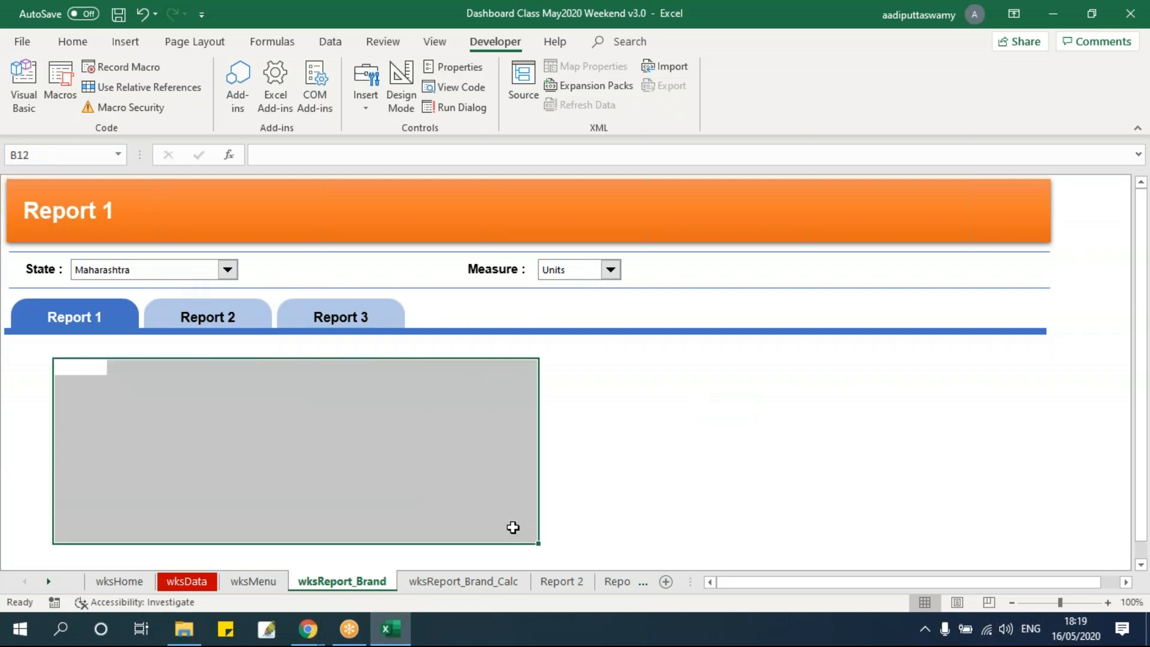
click(239, 436)
drag(50, 362, 433, 510)
drag(624, 370, 961, 524)
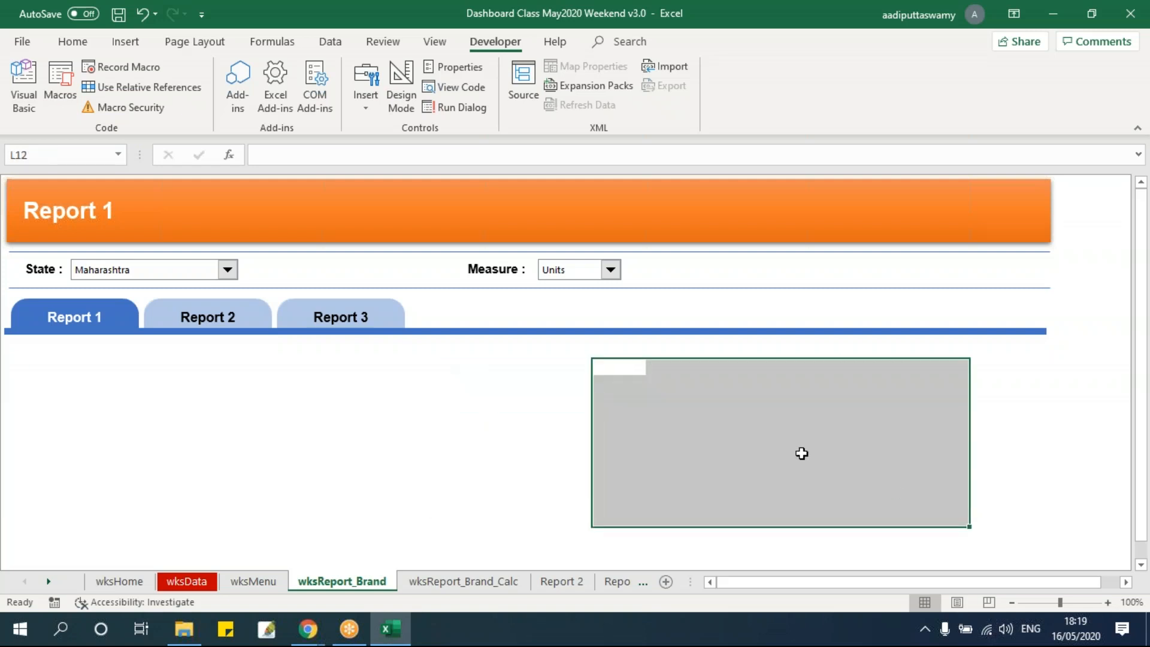
Examine the blank wksReport_Brand_Calc sheet alongside wksReport_Brand
click(472, 587)
click(255, 266)
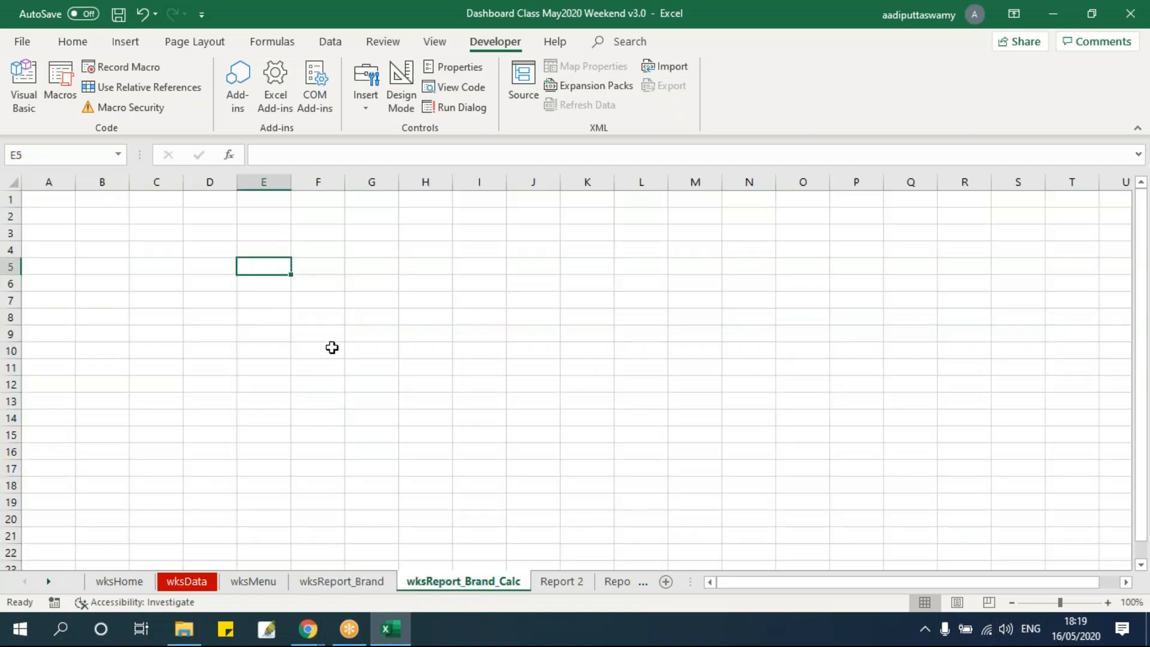
scroll(346, 321, up, 3)
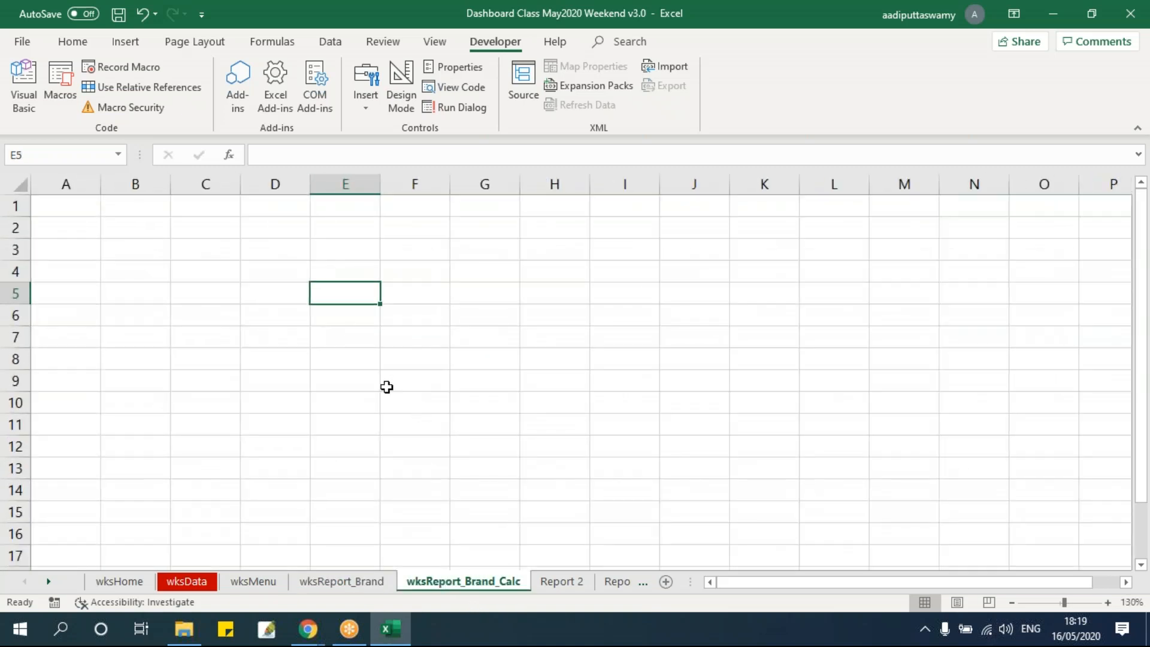
drag(254, 275, 582, 457)
click(461, 366)
click(341, 581)
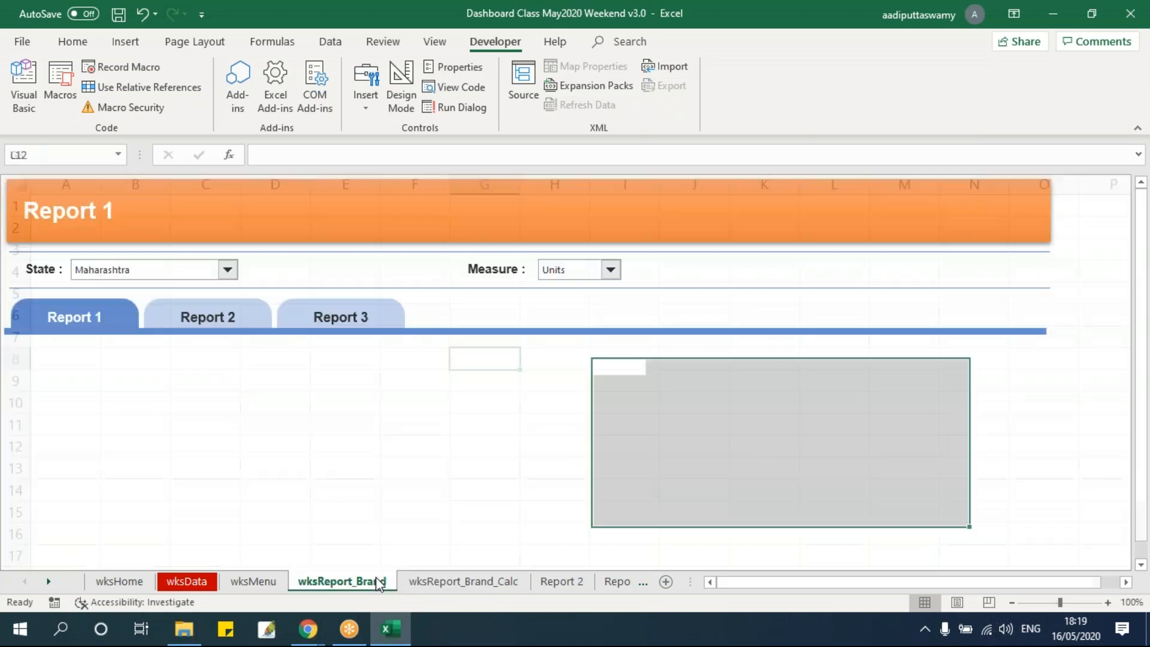
click(455, 585)
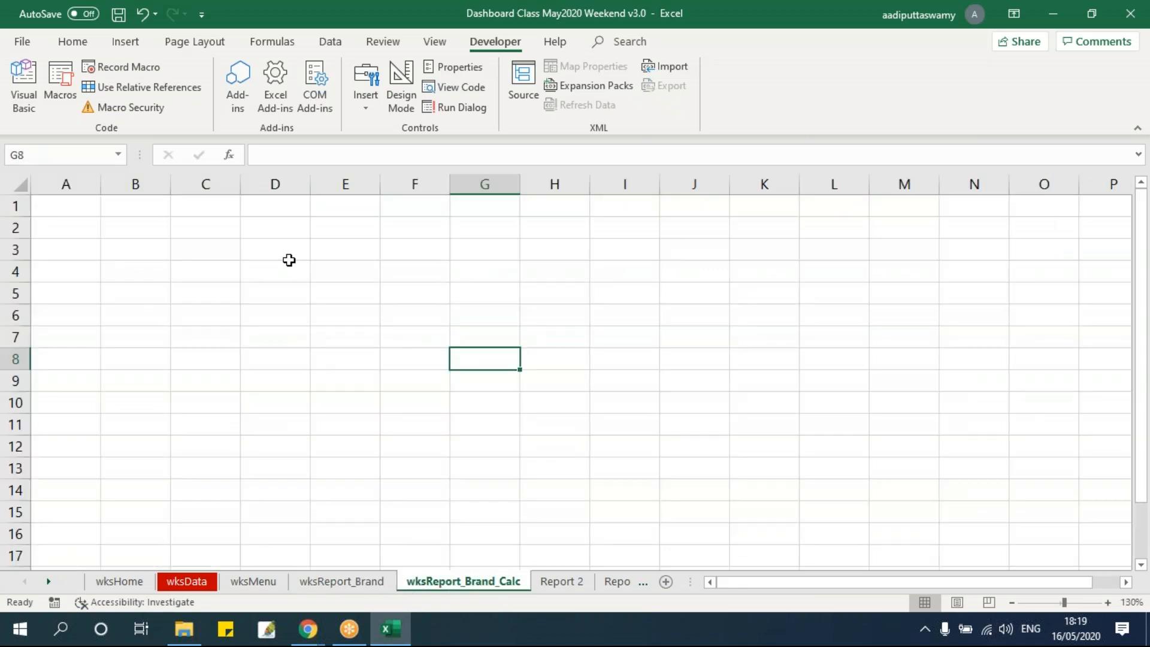
Enter the labels State in D5 and Measure in D6 on wksReport_Brand_Calc
click(284, 292)
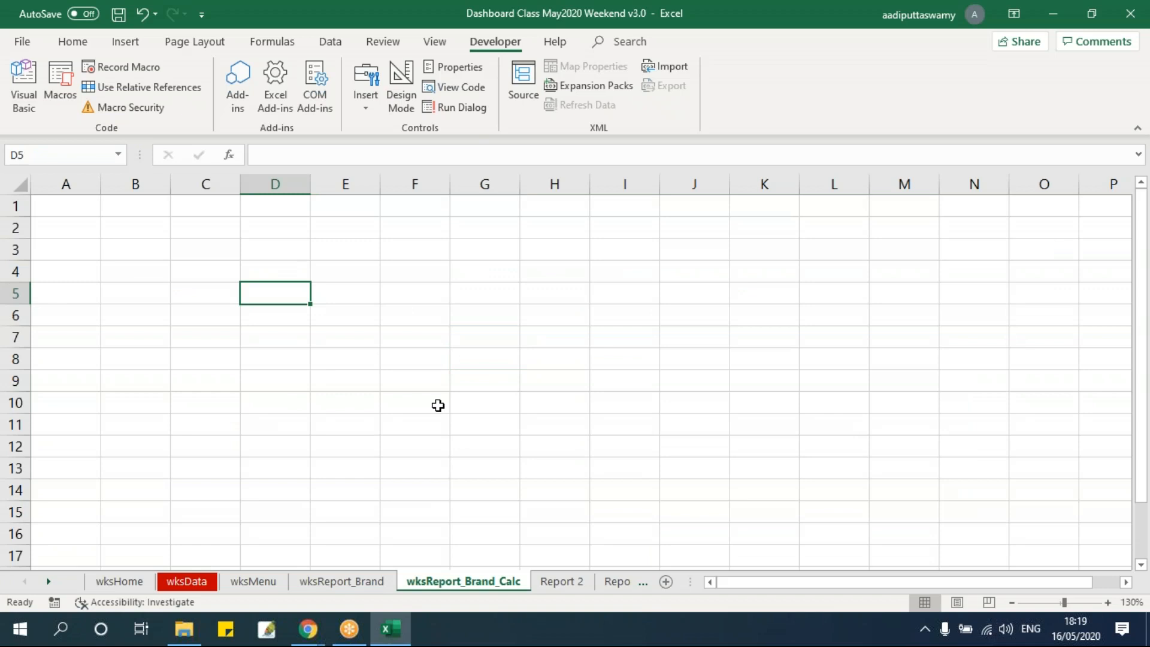
text(State)
key(Return)
text(Measure)
key(Return)
key(Up)
key(Up)
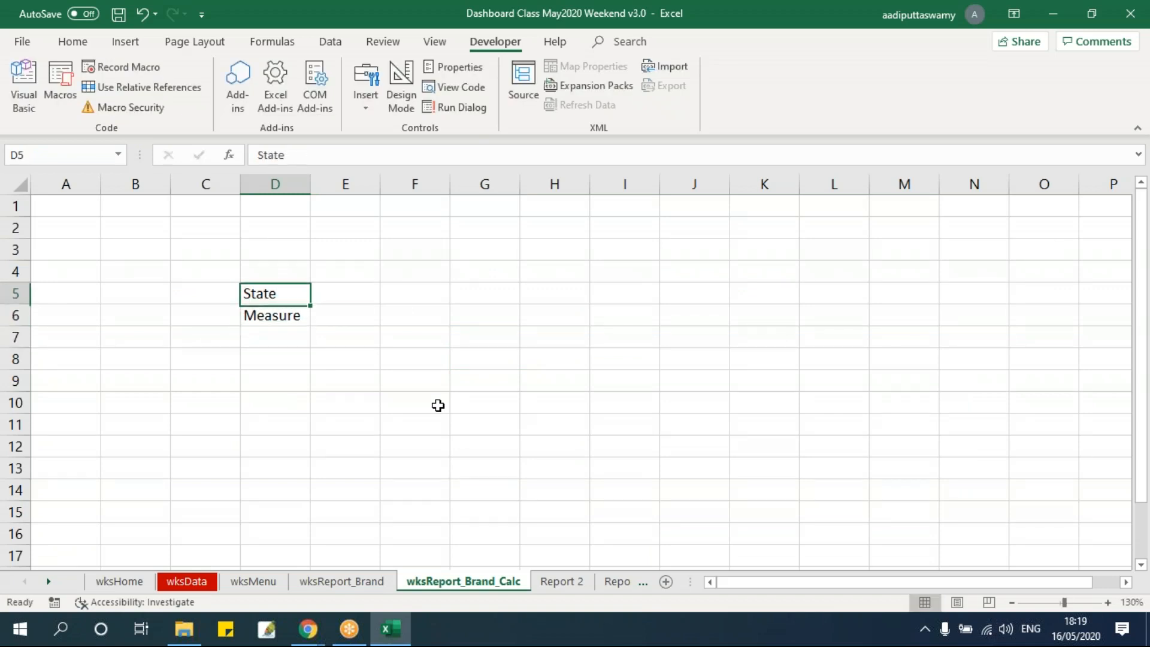
Link cell E5 beside the State label to the selected state in wksMenu cell D3
key(Right)
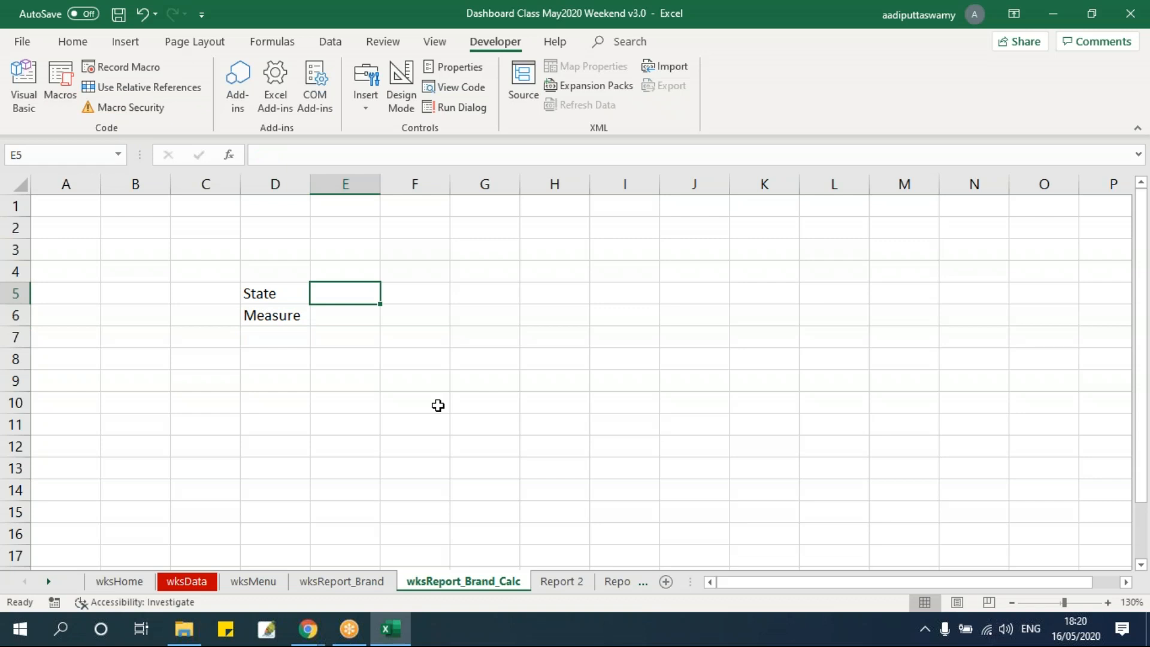
click(264, 582)
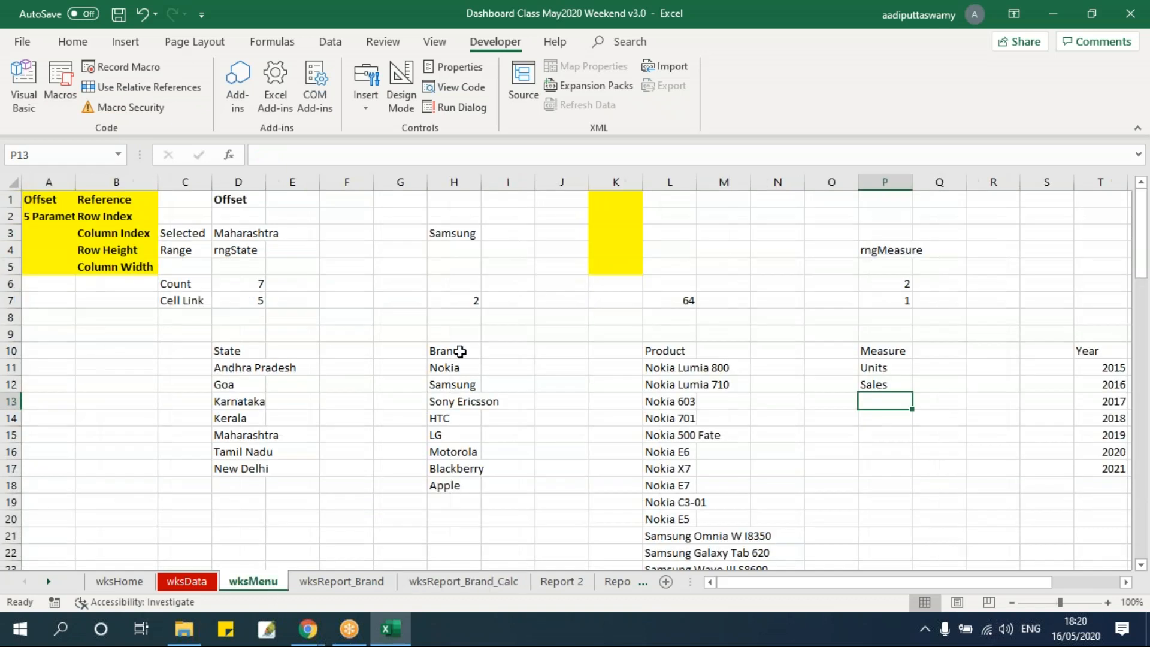
click(494, 583)
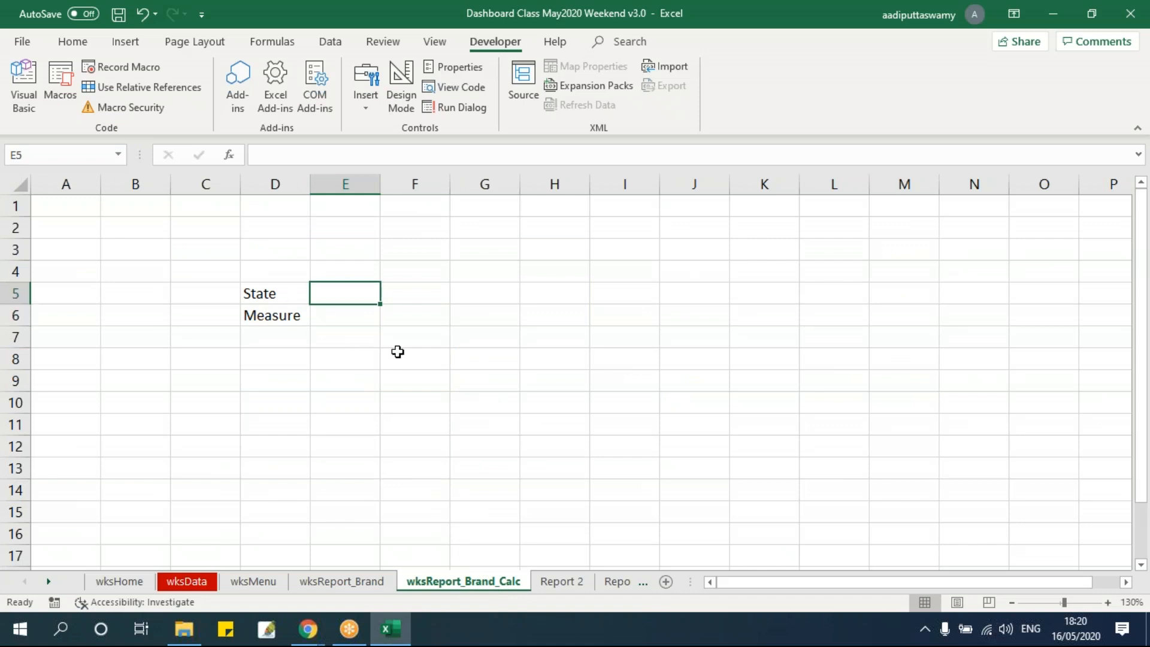
text(=)
click(261, 585)
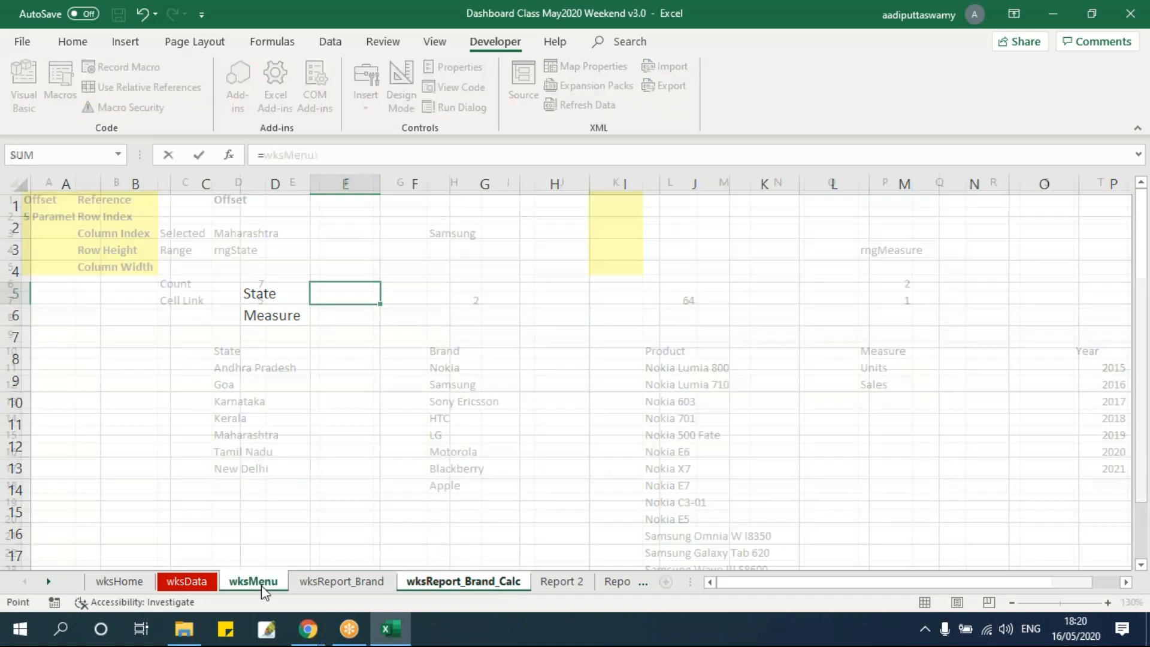
click(243, 222)
click(241, 243)
click(242, 238)
key(Return)
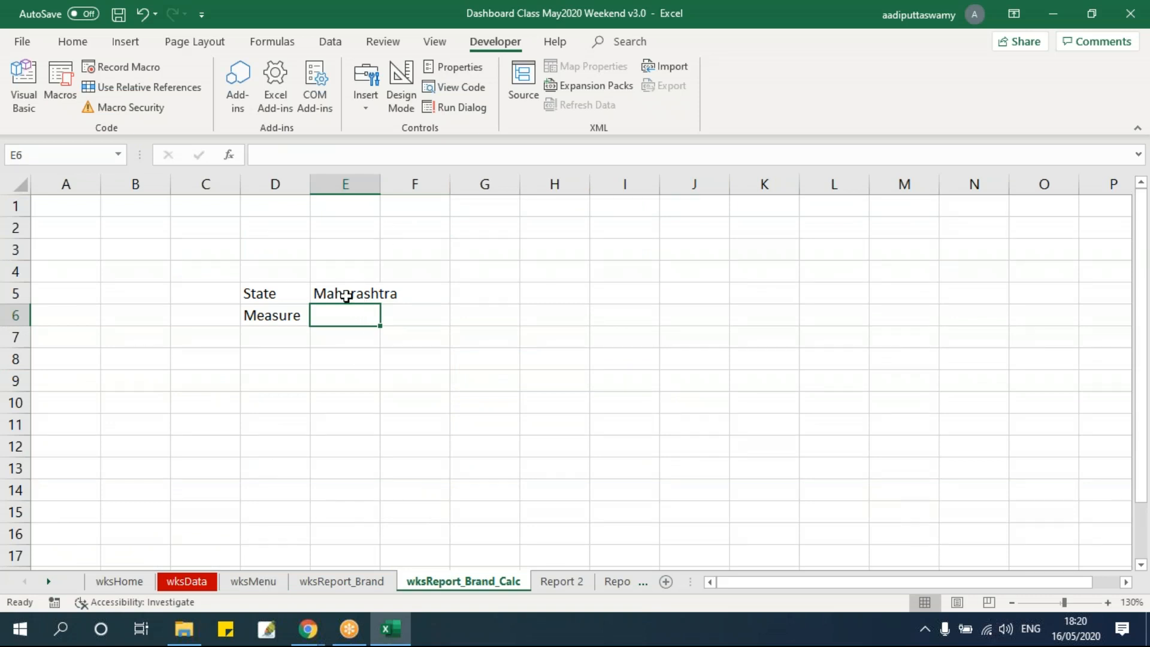
Link cell E6 beside the Measure label to wksMenu cell P3
drag(350, 294, 346, 315)
click(348, 316)
text(=)
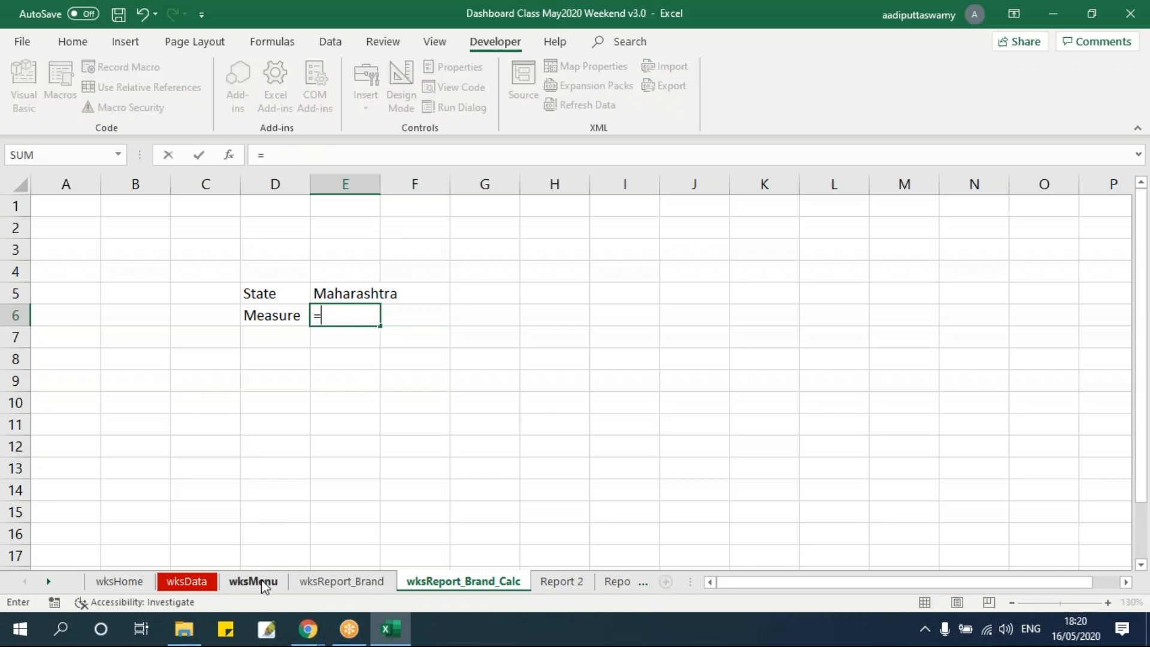
click(253, 581)
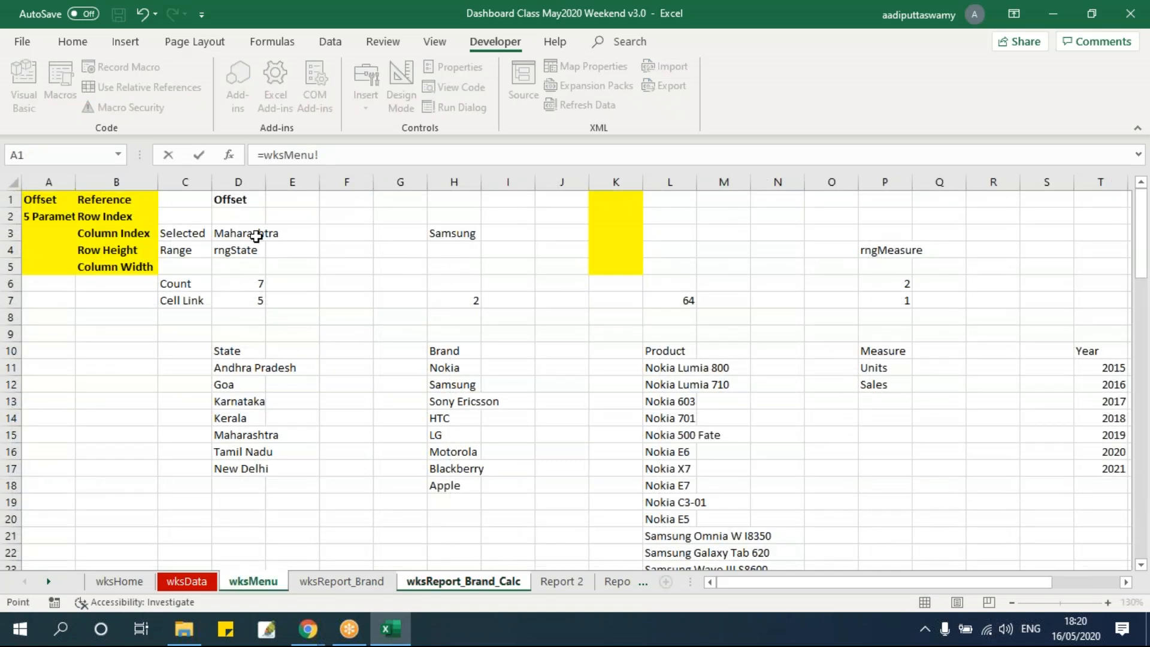
click(891, 232)
key(Return)
Enter =INDEX(rngMeasure,P7) in wksMenu cell P3 to return the selected measure
click(270, 585)
click(895, 231)
text(=index)
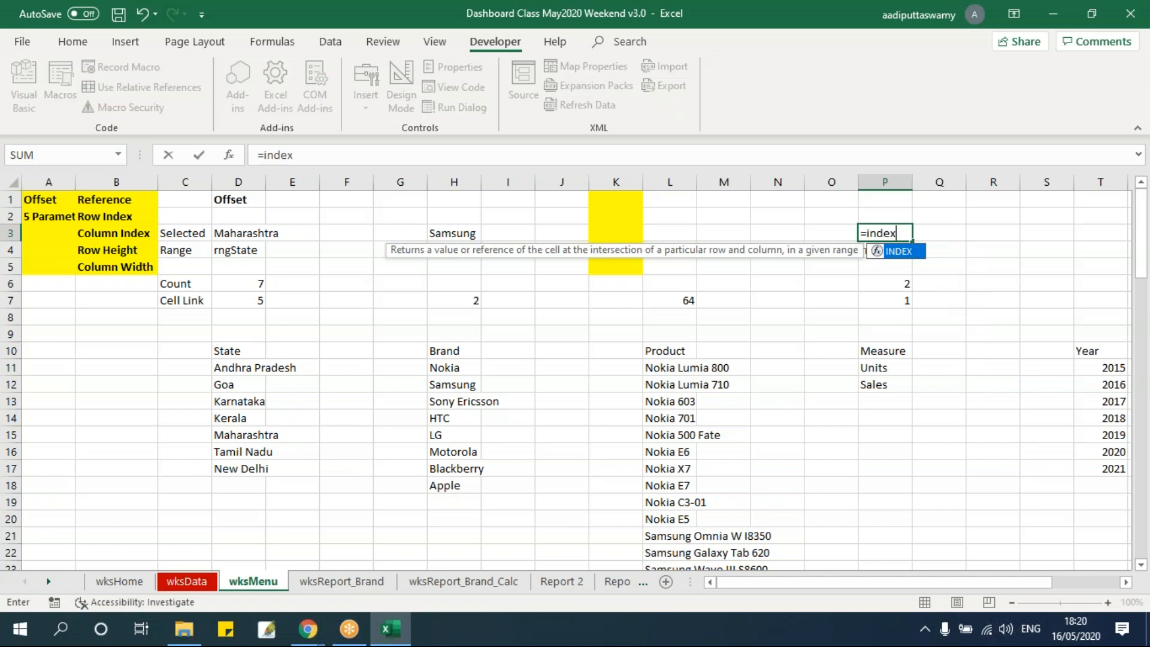
key(Tab)
text(rngme)
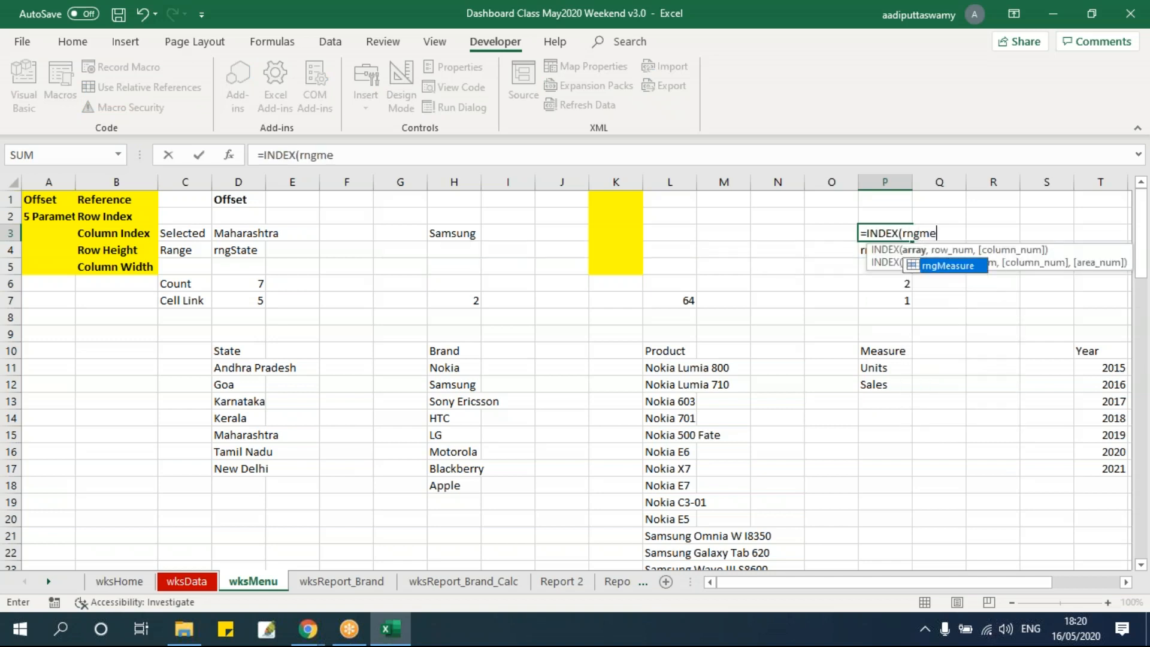
key(Tab)
text(,)
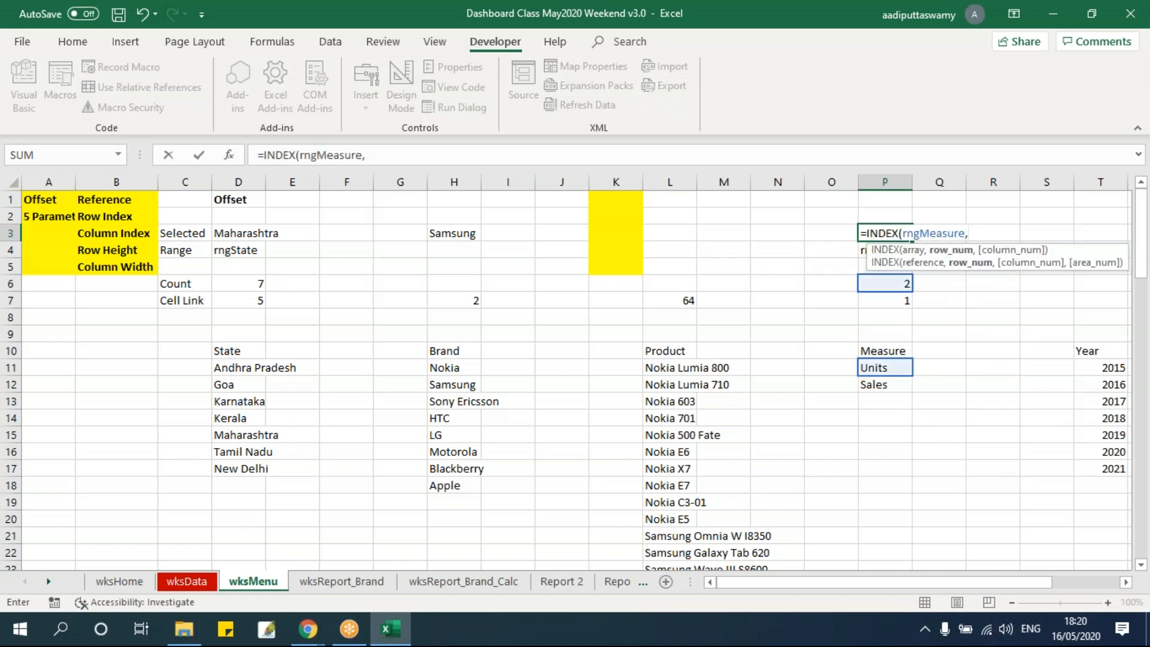
key(Down)
key(ctrl+Return)
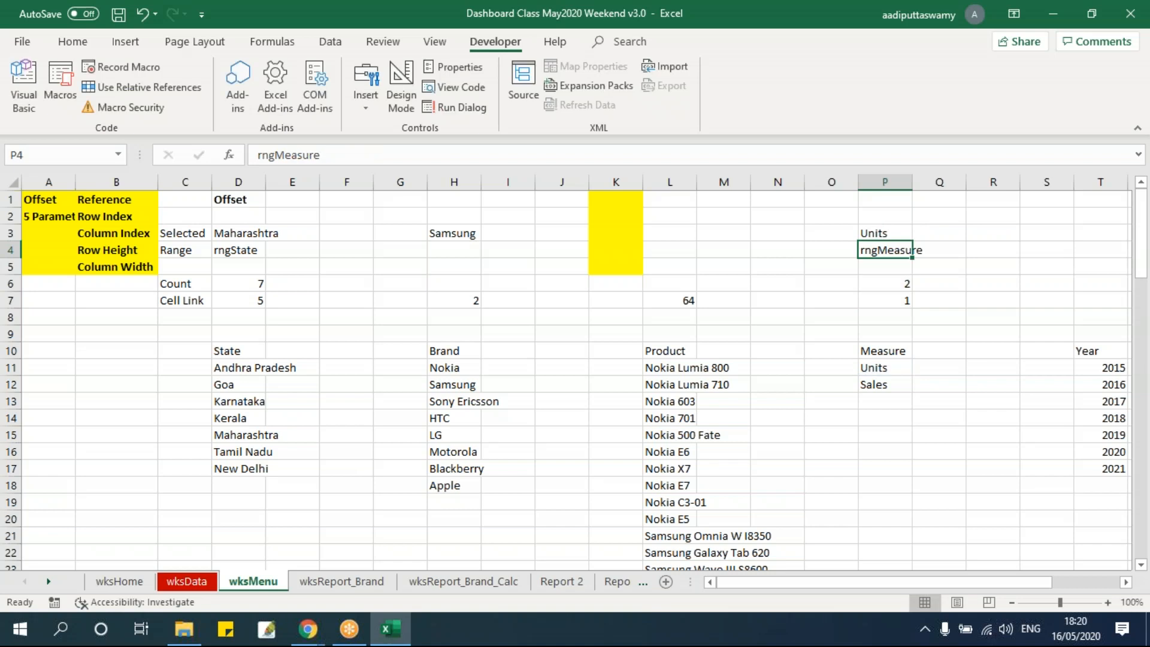
Check the State and Measure links in E5 and E6 on wksReport_Brand_Calc against wksMenu
click(457, 582)
drag(346, 298, 345, 313)
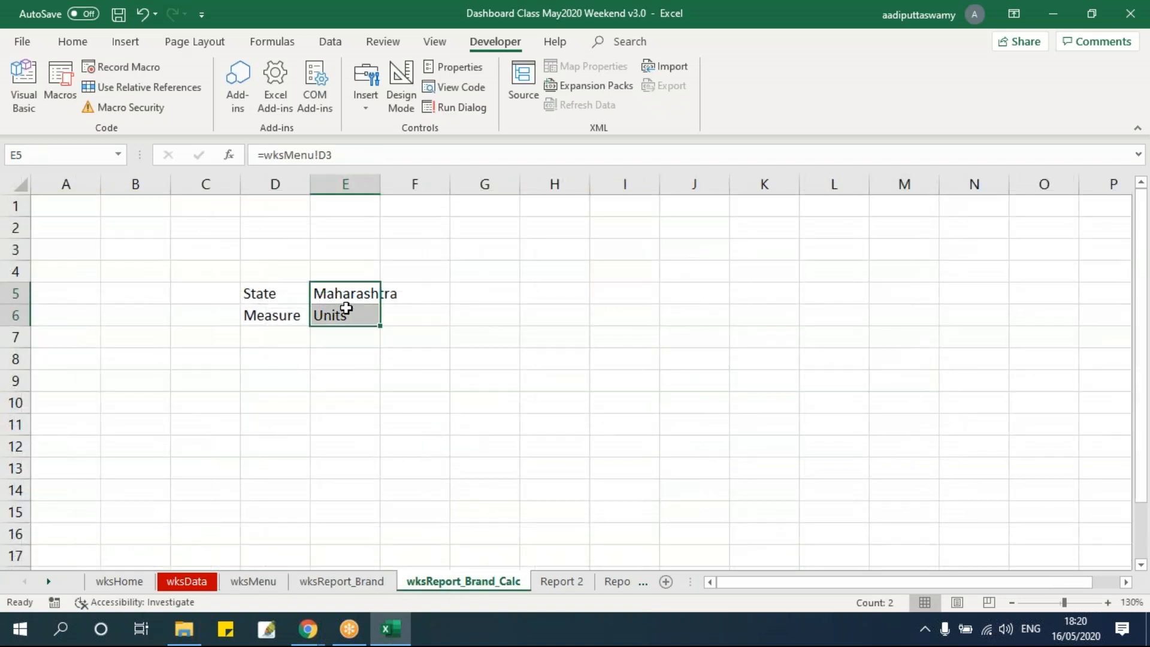
click(261, 587)
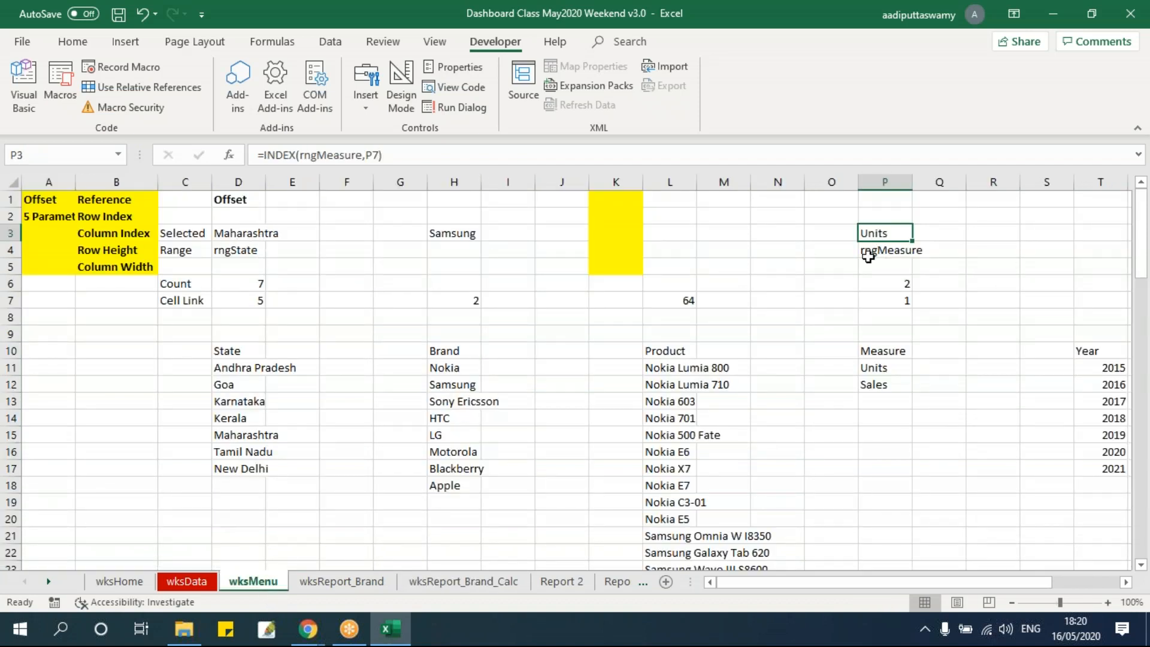
click(469, 587)
click(343, 296)
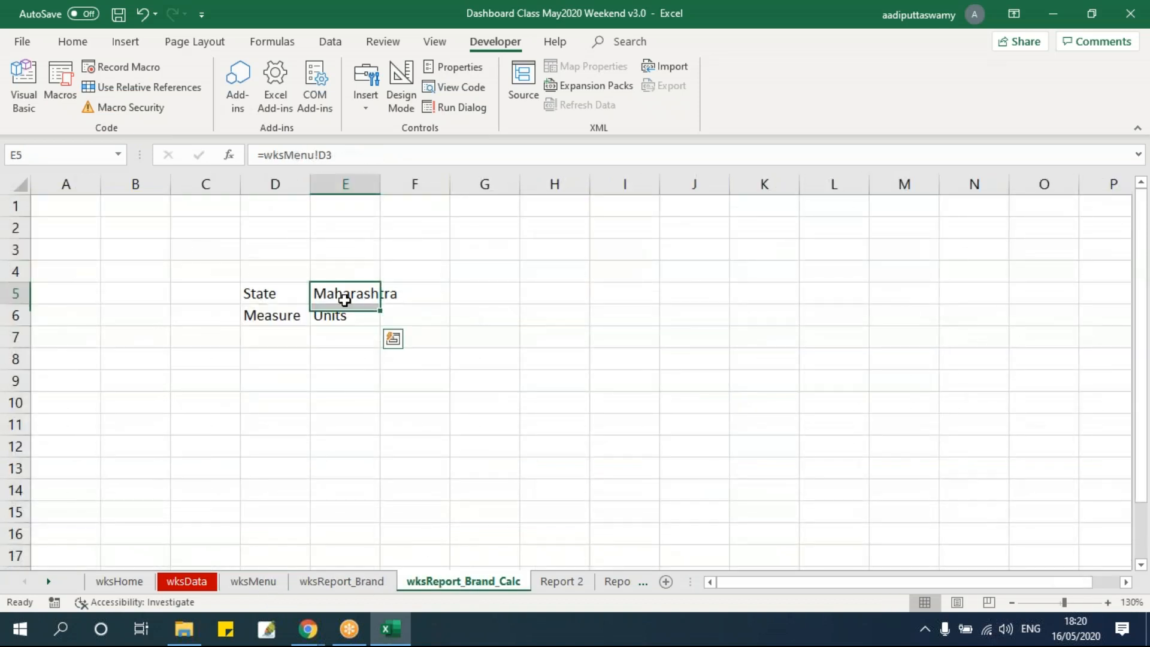
click(355, 314)
click(351, 293)
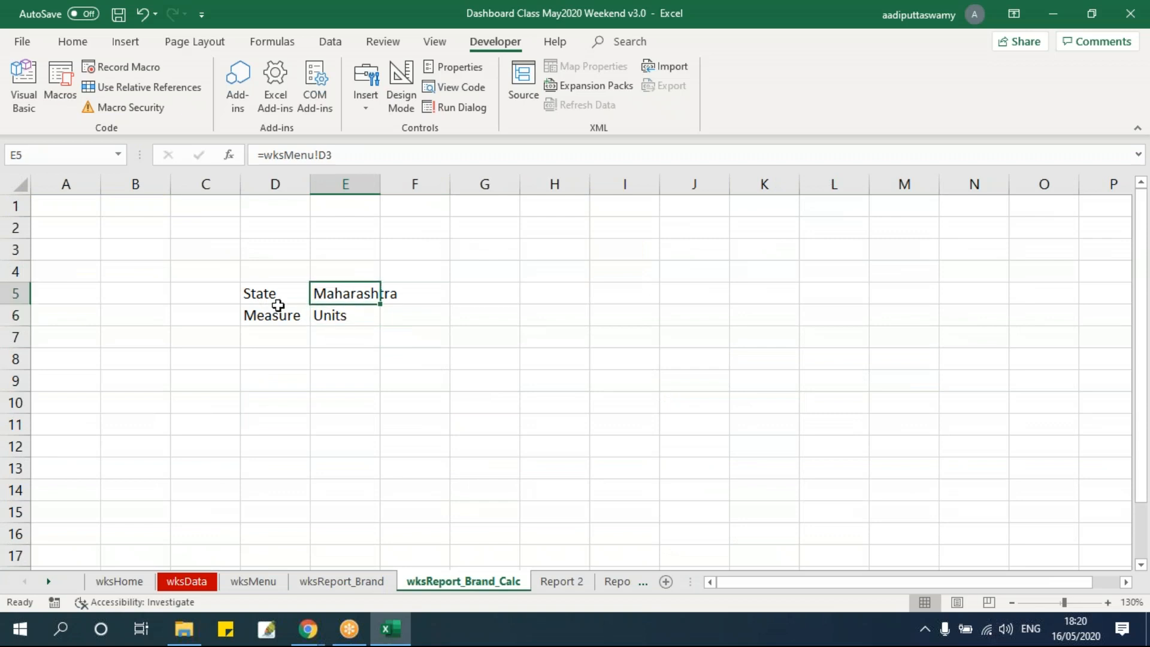
Set the wksReport_Brand selectors to Sales and Karnataka, and check E5:E6 on wksReport_Brand_Calc
click(371, 585)
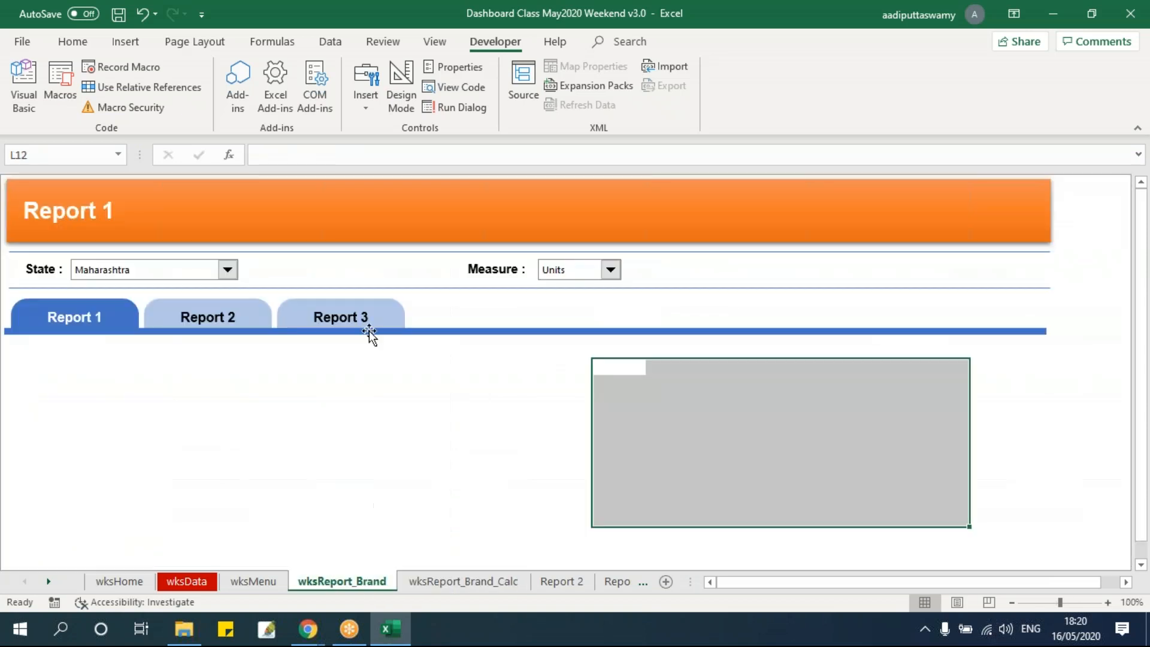
click(610, 271)
click(580, 298)
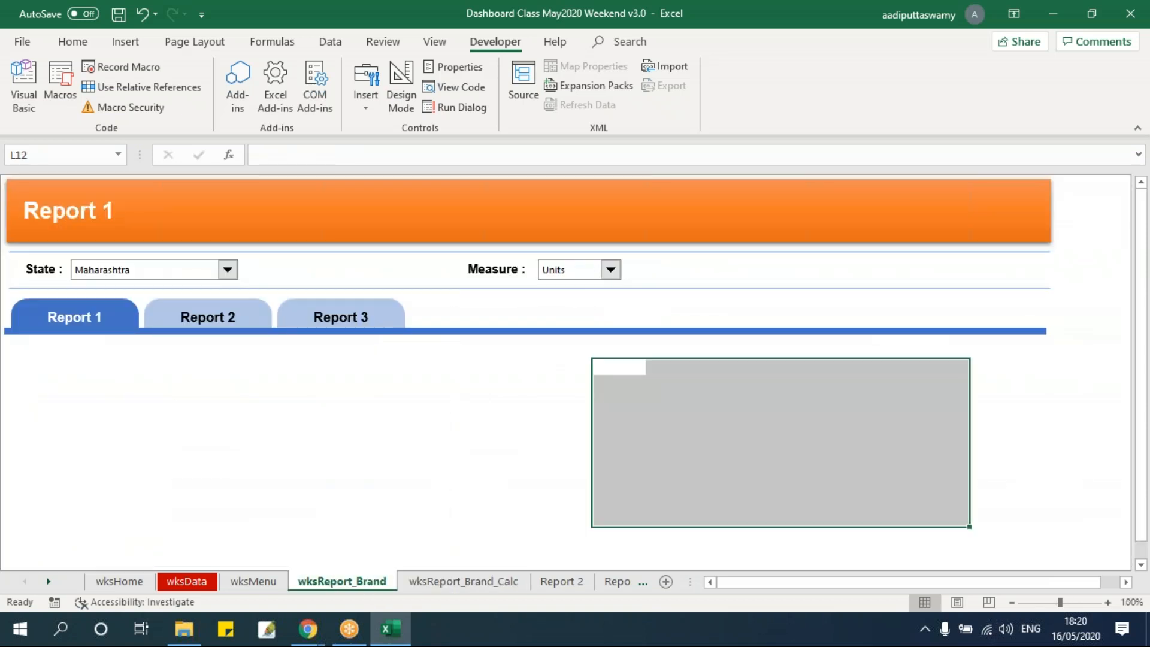
click(184, 270)
click(159, 308)
click(464, 584)
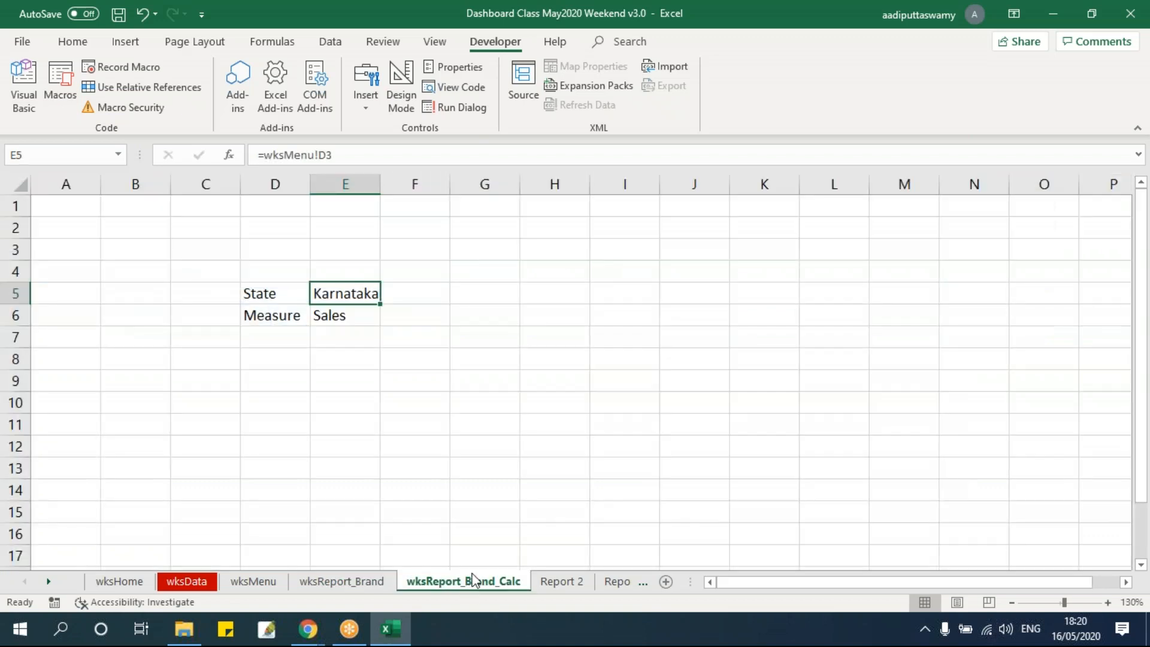
drag(352, 301, 351, 311)
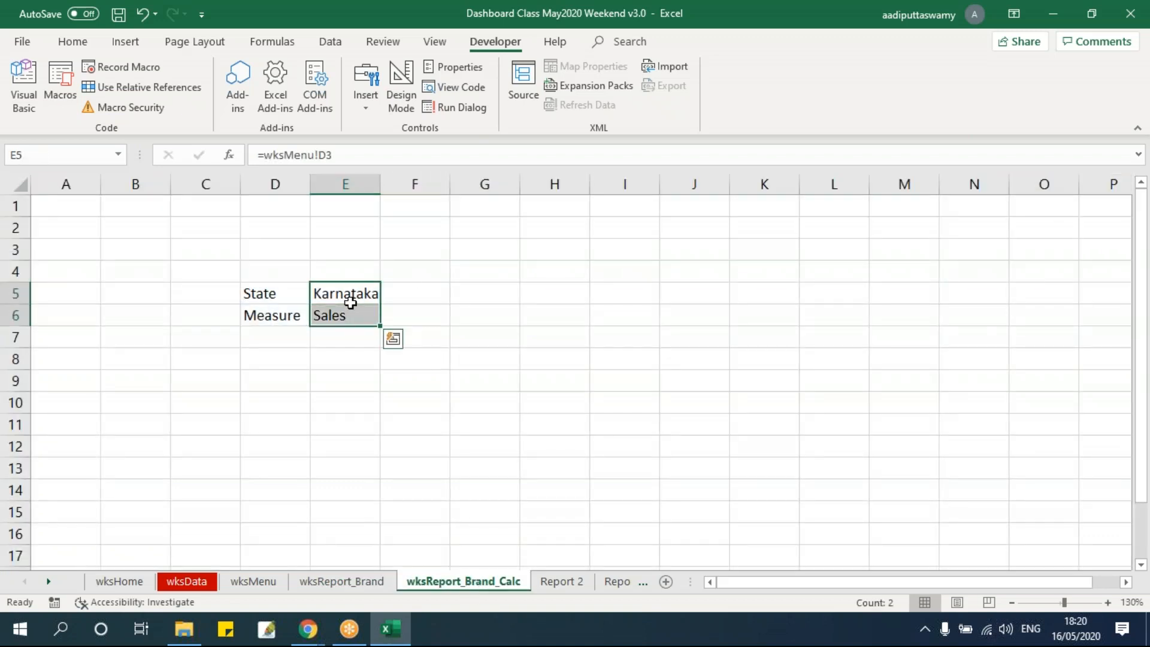
Review wksMenu cells D3 and P3, the wksData sheet, and the empty table area on wksReport_Brand_Calc
click(253, 582)
click(254, 233)
click(879, 234)
click(464, 581)
click(386, 373)
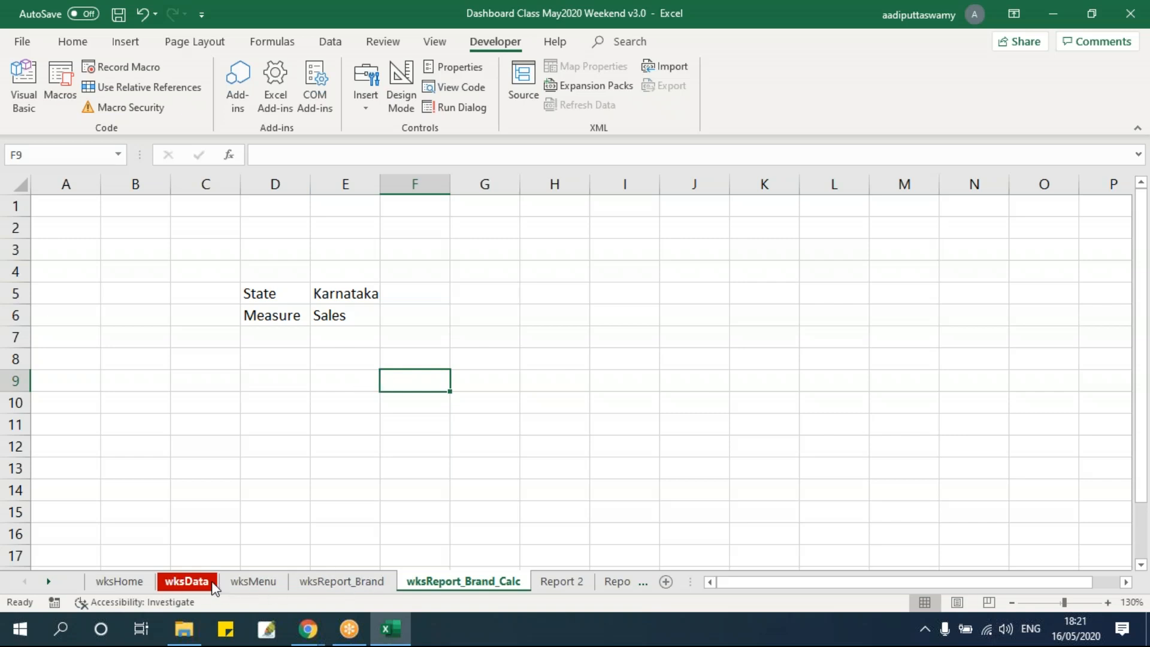
click(186, 581)
click(463, 581)
drag(273, 392, 608, 533)
click(487, 449)
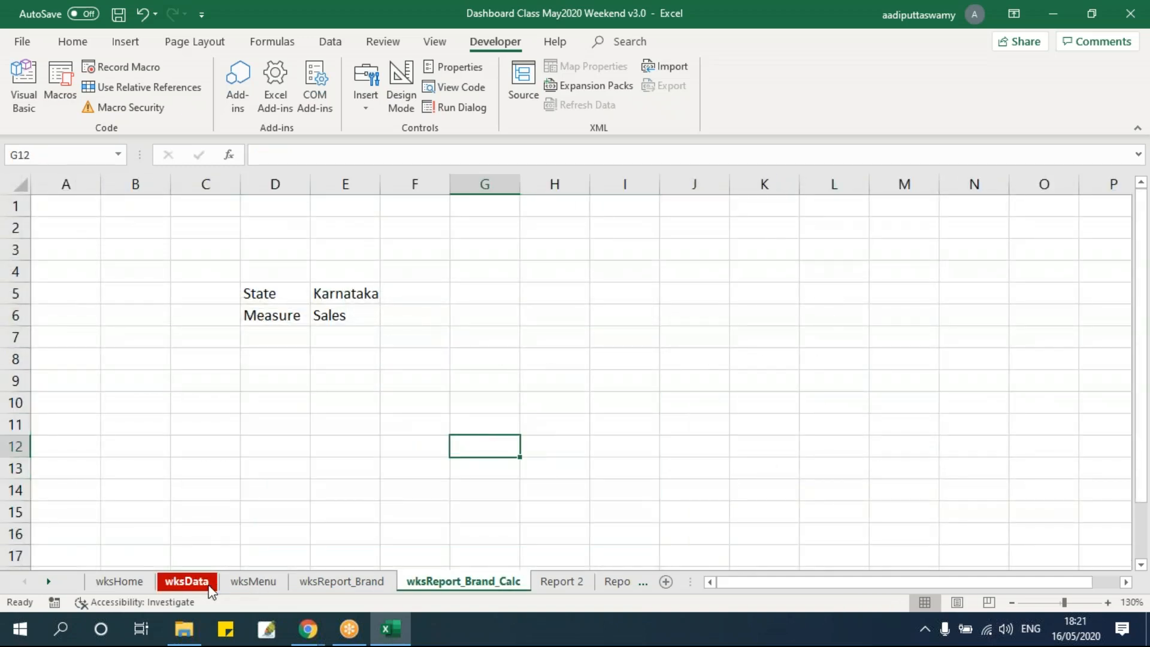
Copy the Brand list with its heading from wksMenu H10:H18 to D10 on wksReport_Brand_Calc
click(252, 581)
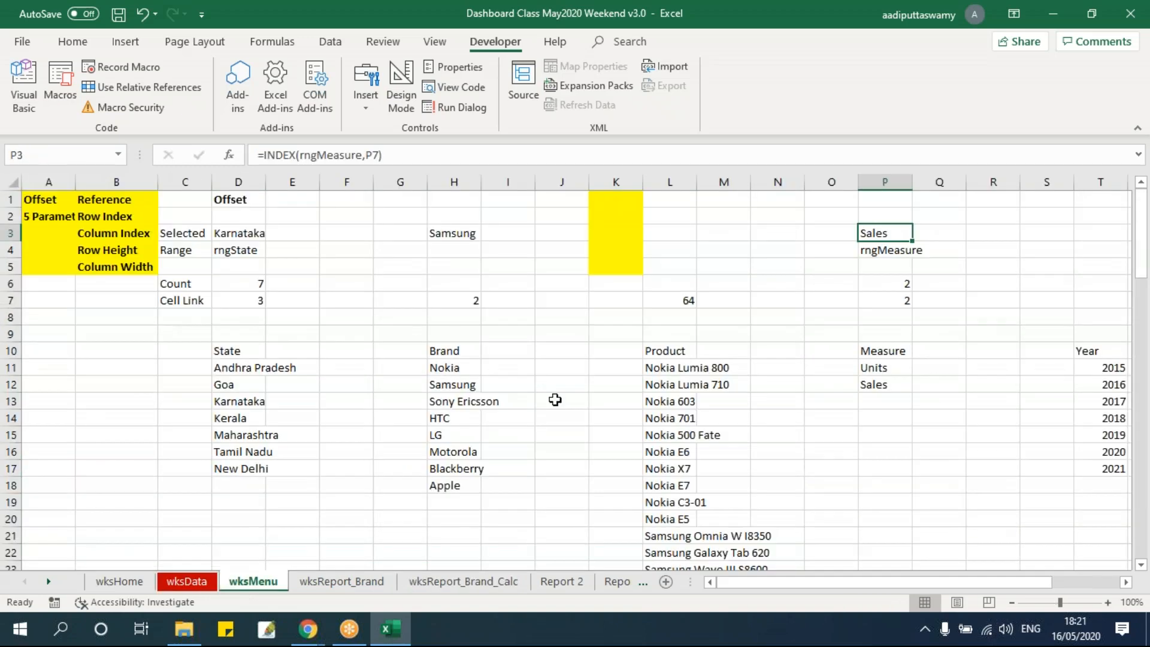
drag(463, 359, 458, 486)
key(ctrl+c)
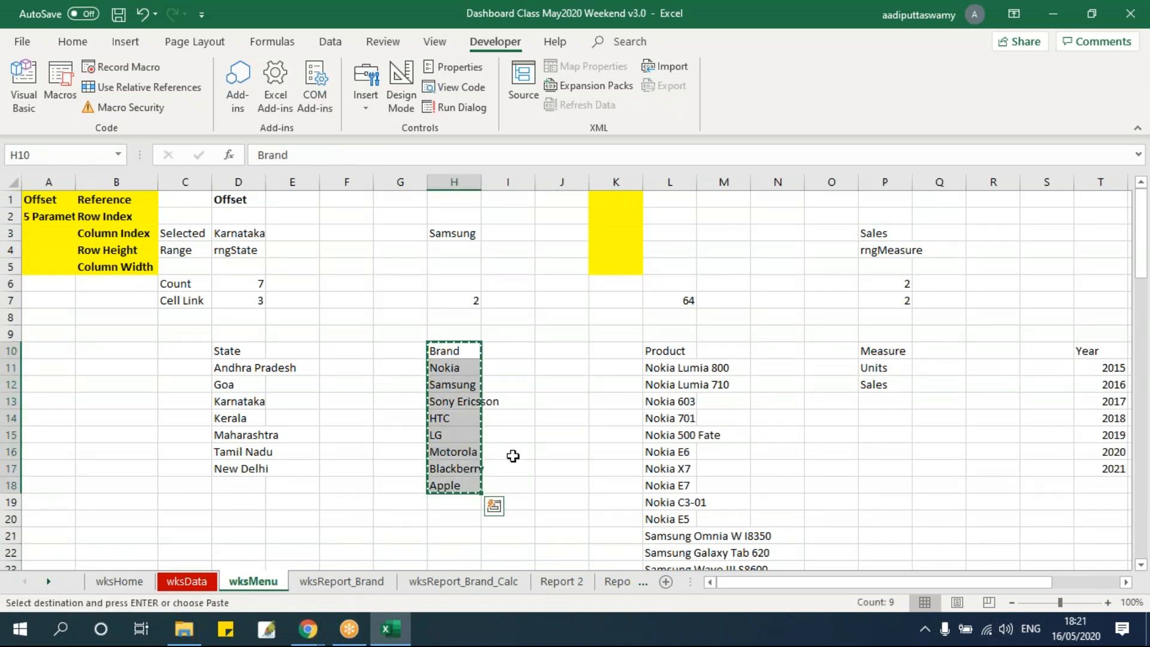
click(479, 581)
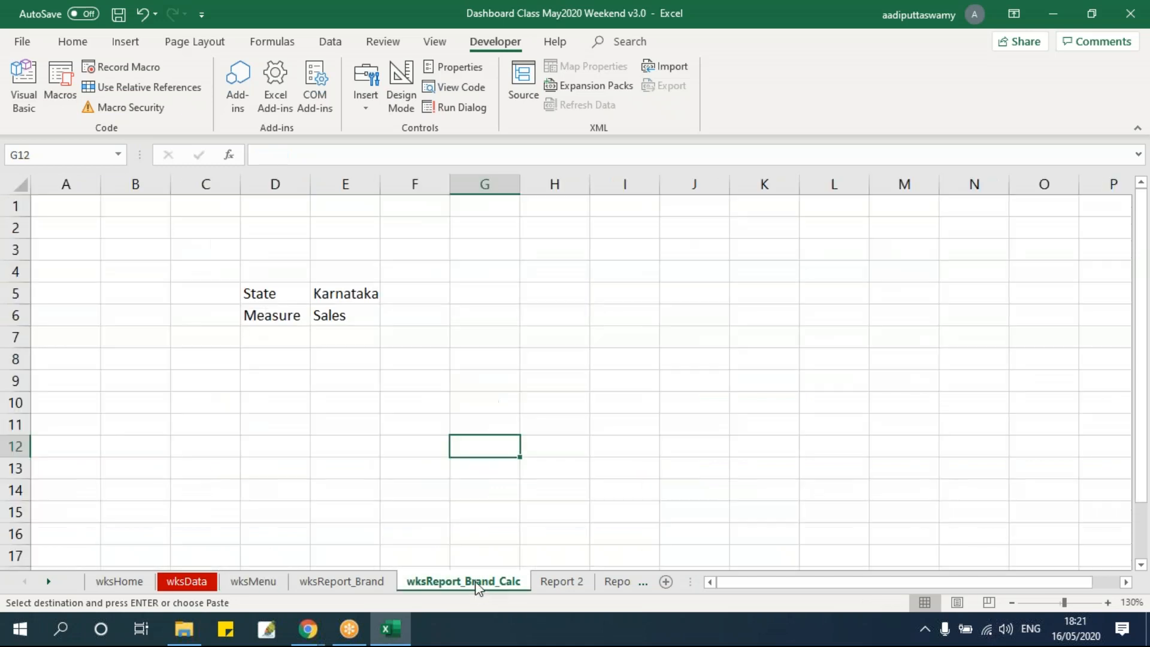
click(302, 411)
key(ctrl+v)
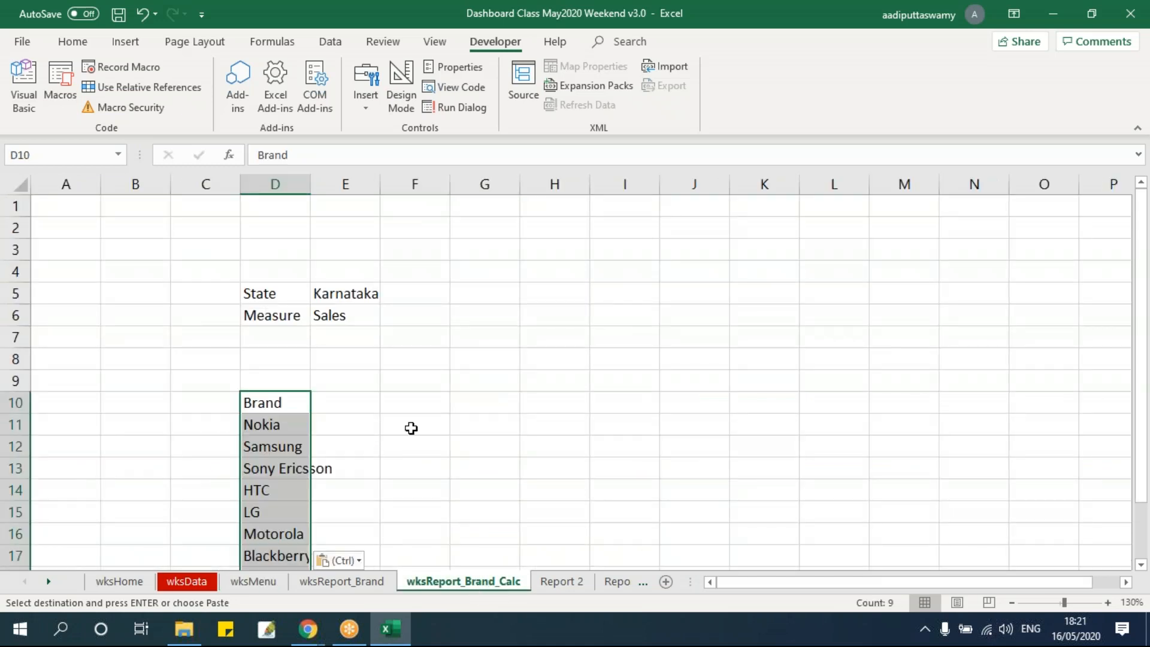
scroll(472, 431, down, 1)
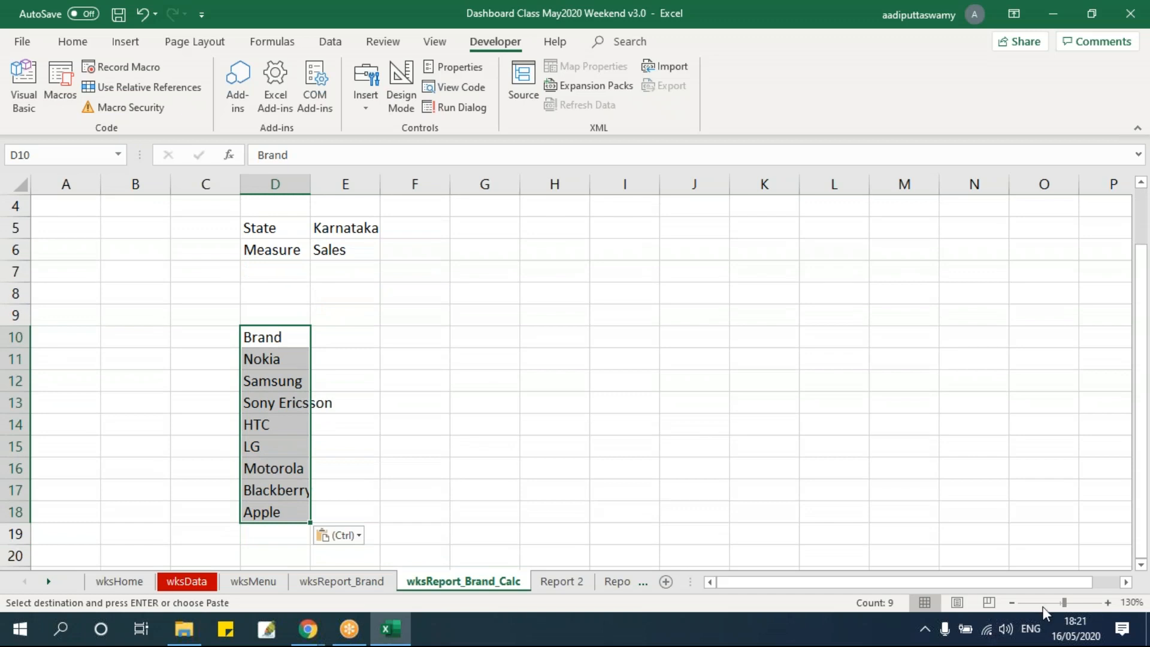
click(1057, 603)
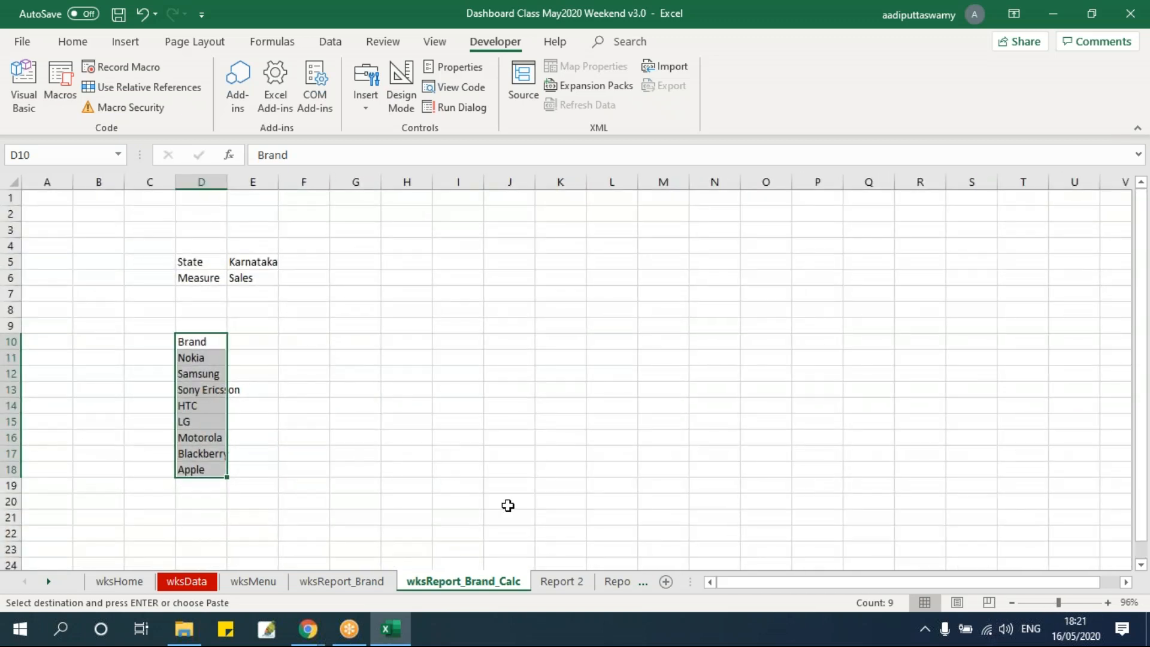
ctrl+scroll(507, 505, up, 1)
drag(216, 351, 225, 483)
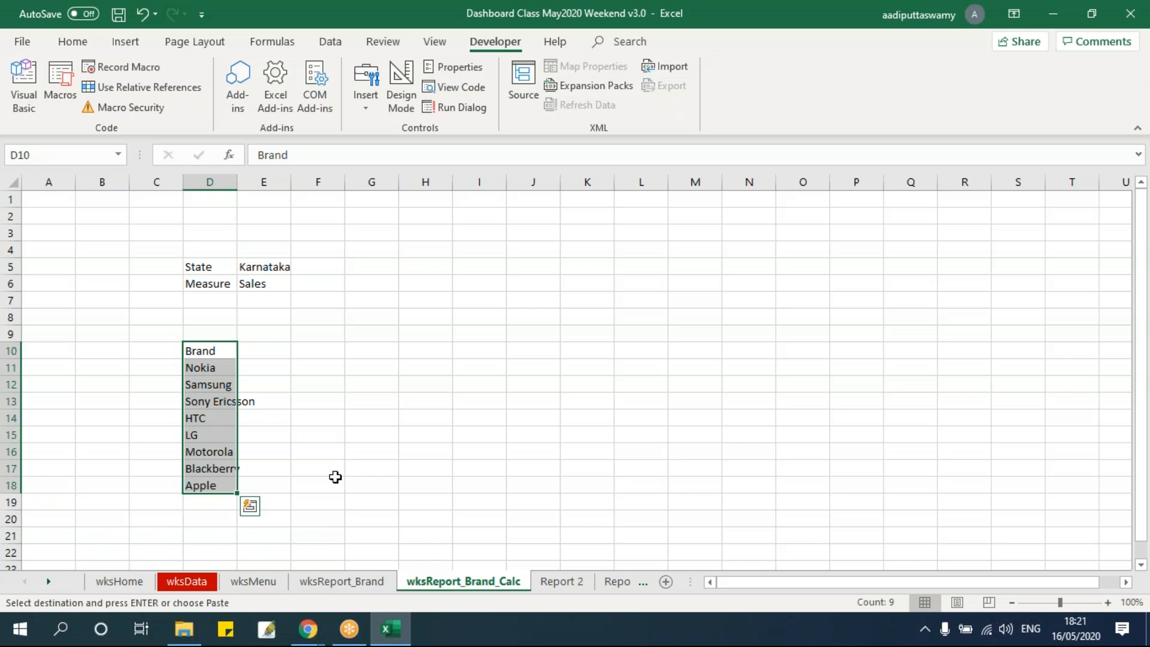
Remove the 2020 and 2021 data in columns N and O of wksData
click(186, 581)
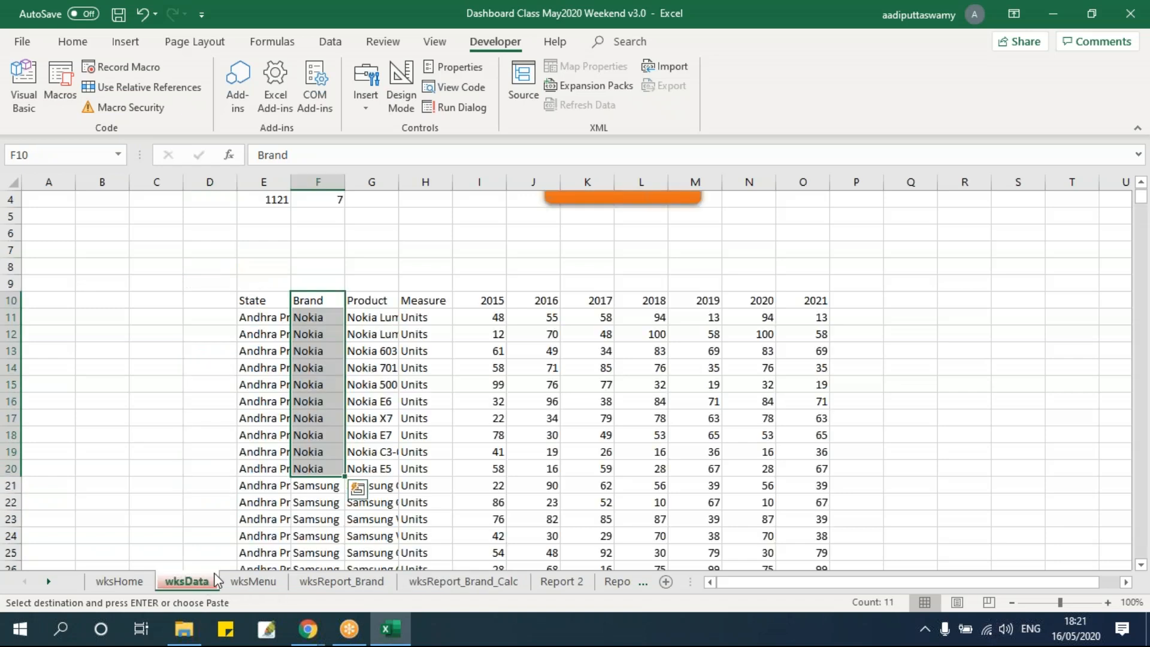
drag(500, 303, 803, 300)
click(816, 383)
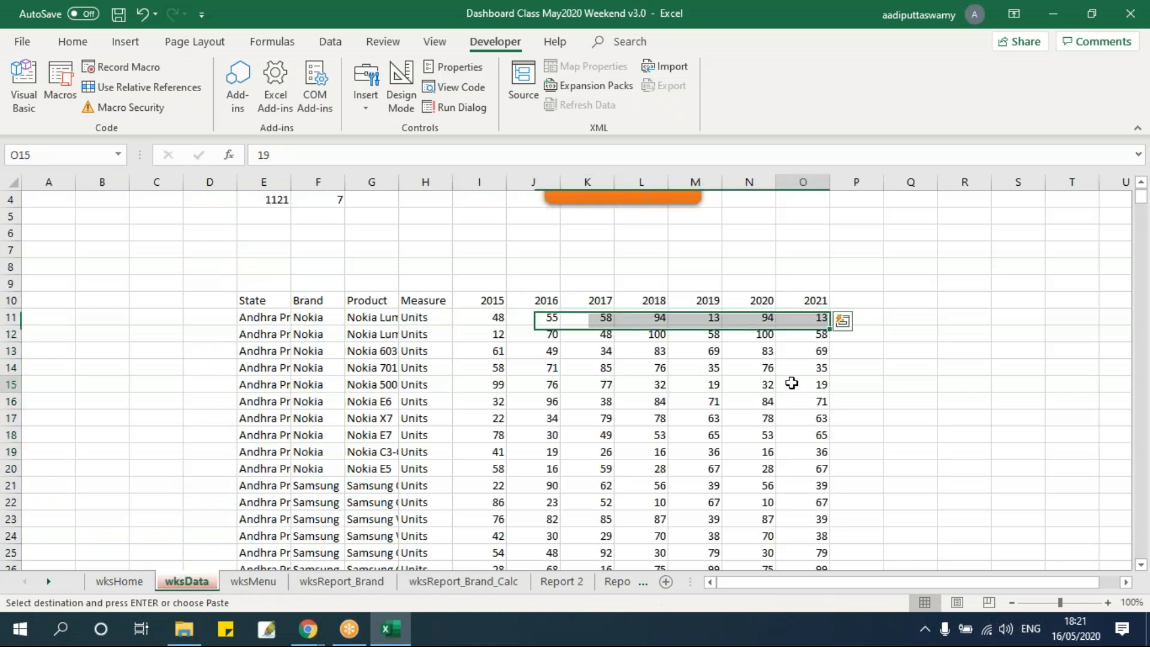
drag(758, 178, 803, 180)
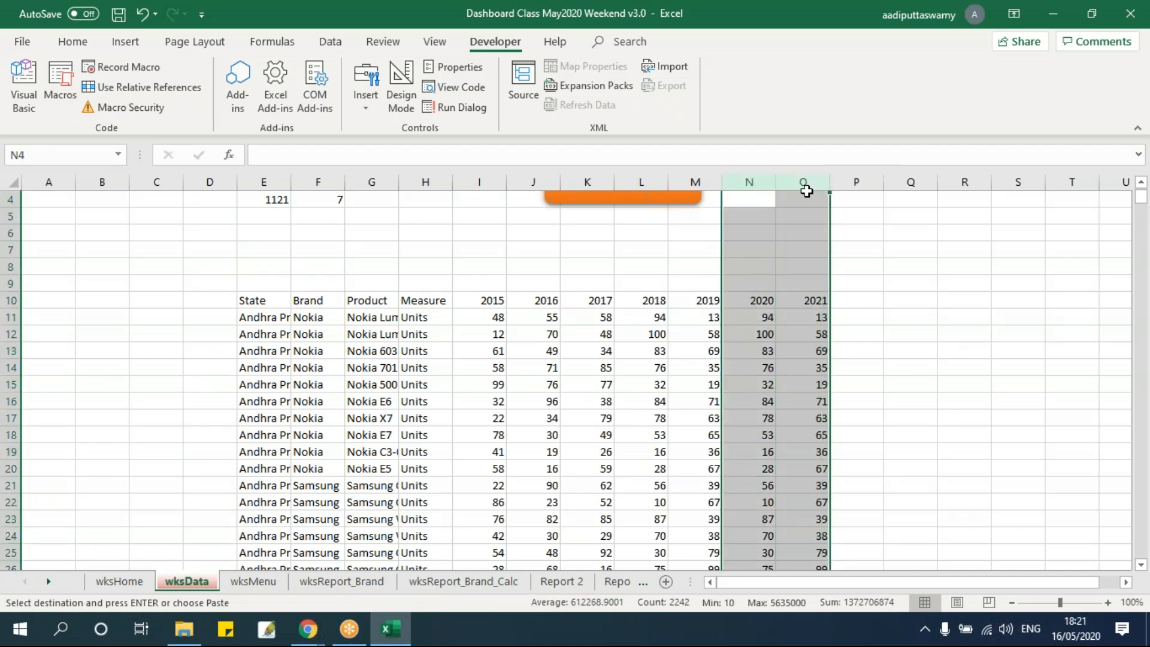
key(Delete)
Copy the 2015 to 2019 year headings from wksData to E10 on wksReport_Brand_Calc and fit column D's width to its contents
drag(493, 297, 682, 297)
key(ctrl+c)
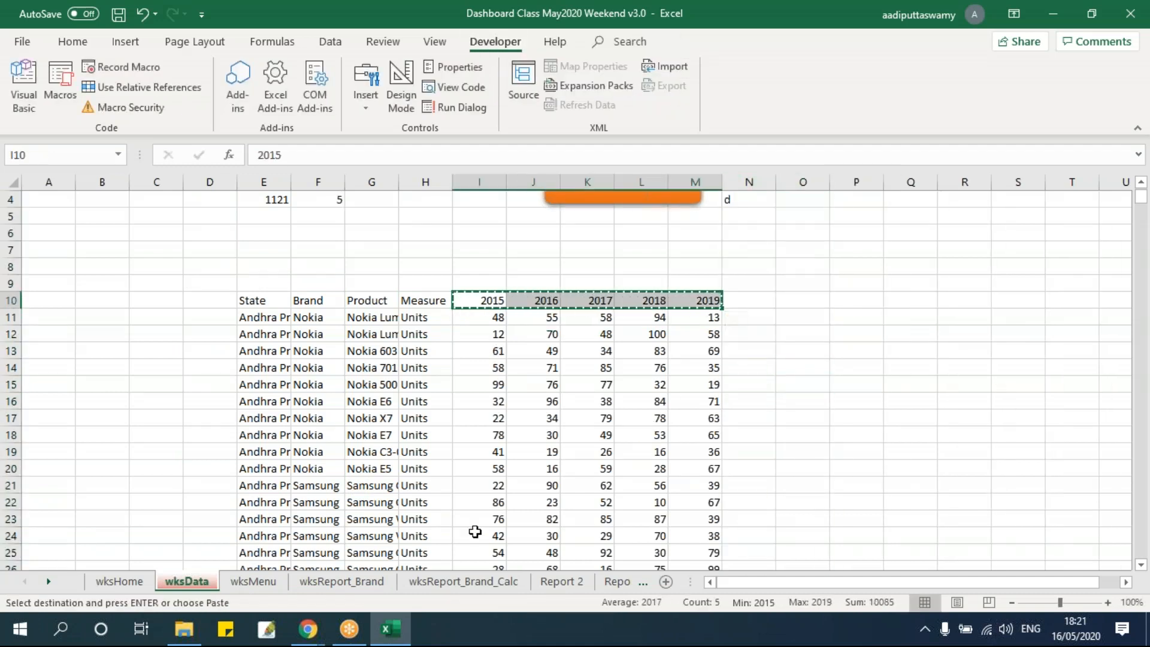
click(461, 580)
click(263, 352)
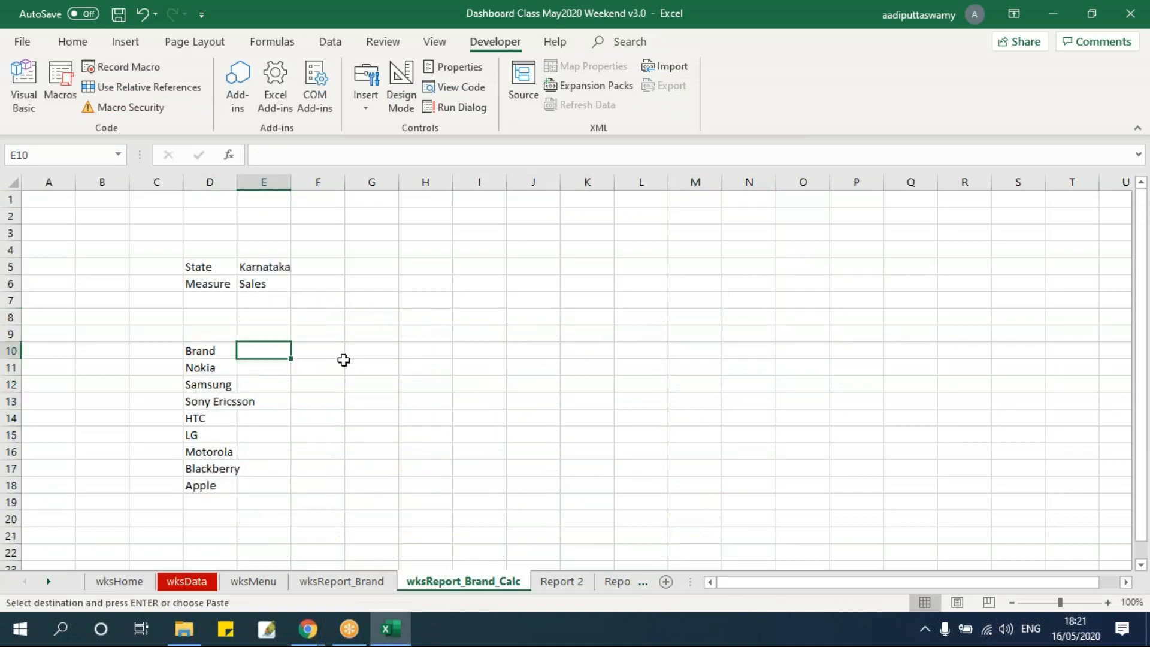
key(ctrl+v)
click(486, 483)
key(Escape)
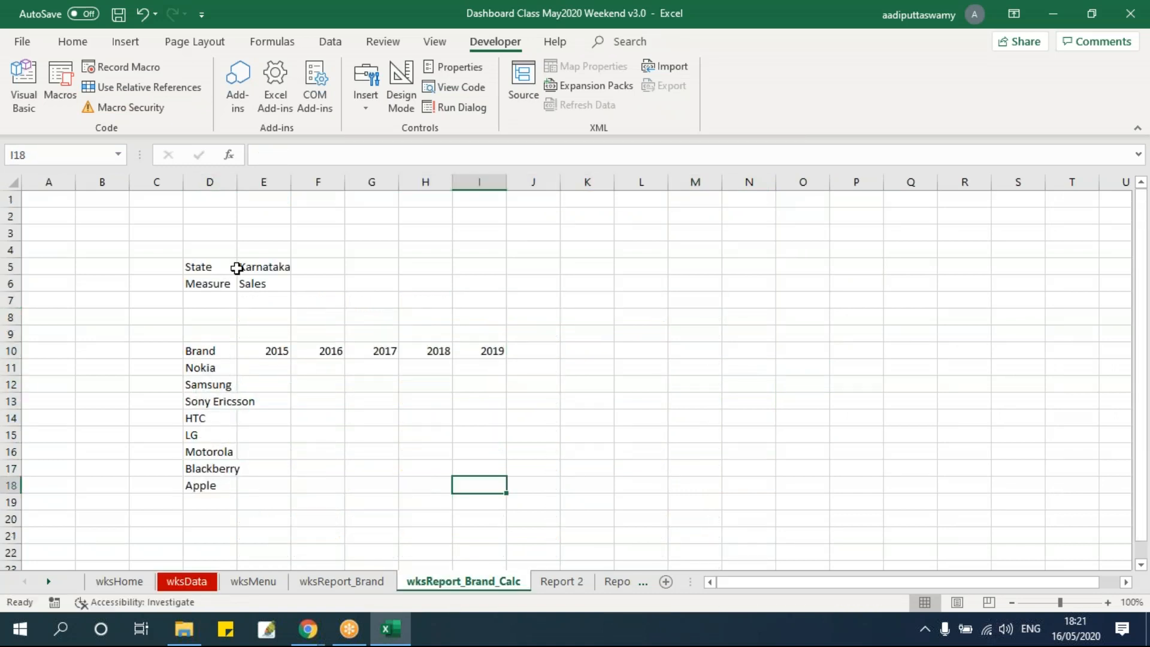
double_click(236, 182)
click(390, 499)
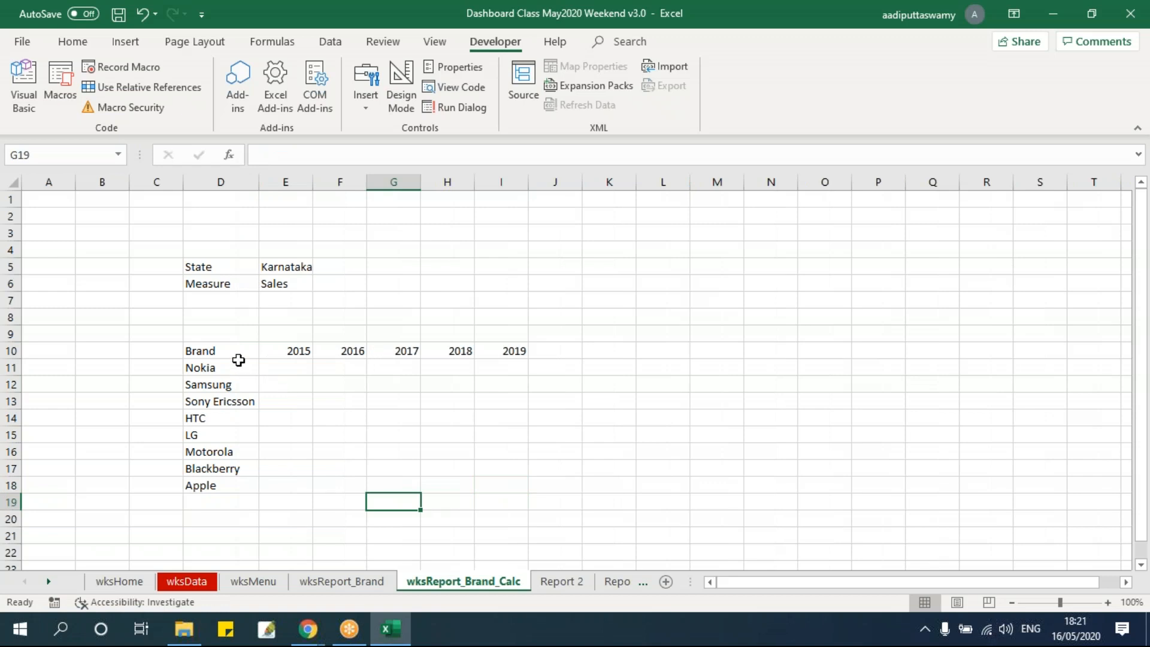
Examine the brand-by-year table on wksReport_Brand_Calc and the state, measure and brand criteria needed for cell E11
drag(231, 367, 232, 485)
drag(293, 368, 495, 483)
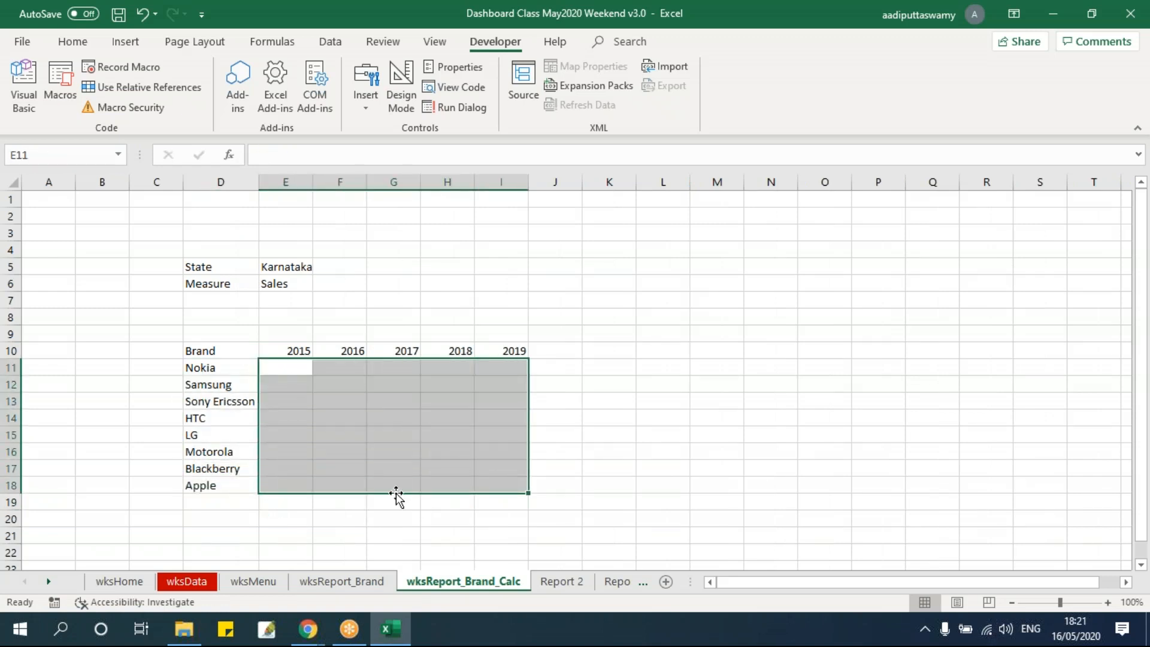
ctrl+scroll(396, 493, up, 1)
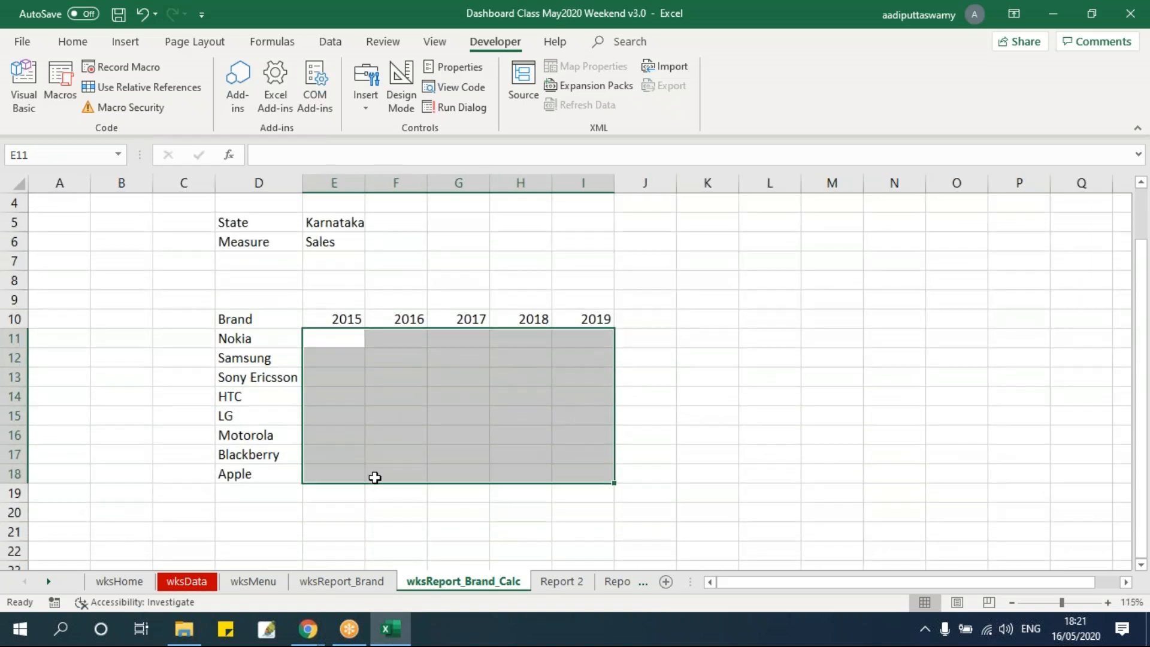
click(342, 226)
click(329, 242)
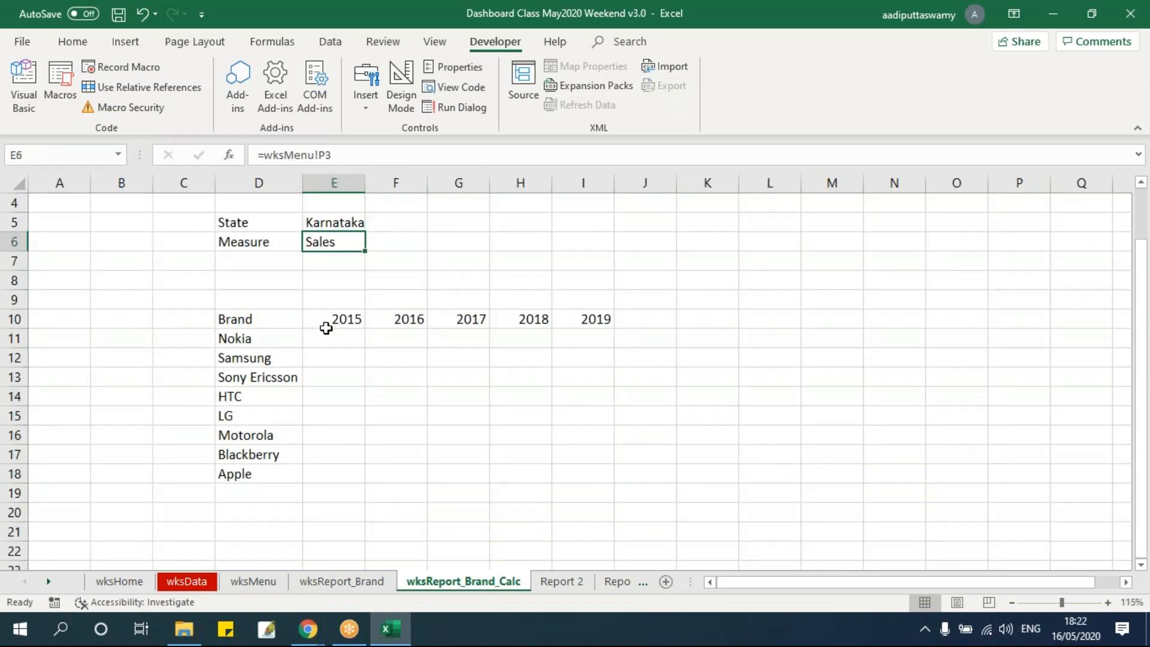
click(244, 340)
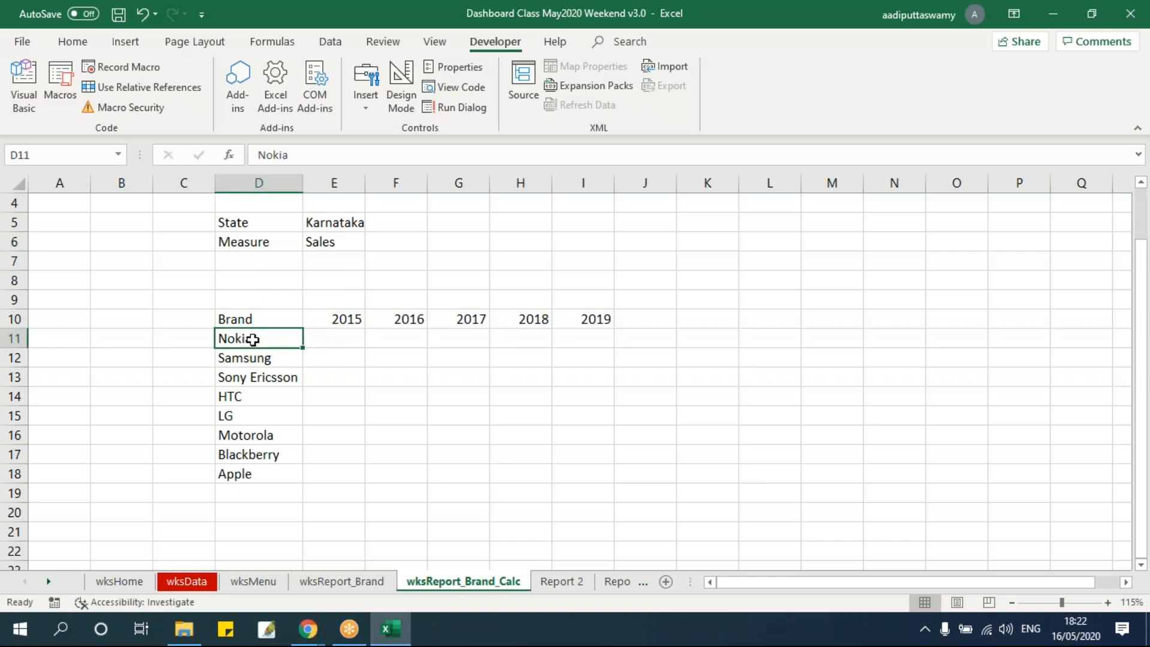
click(357, 226)
click(347, 244)
click(339, 342)
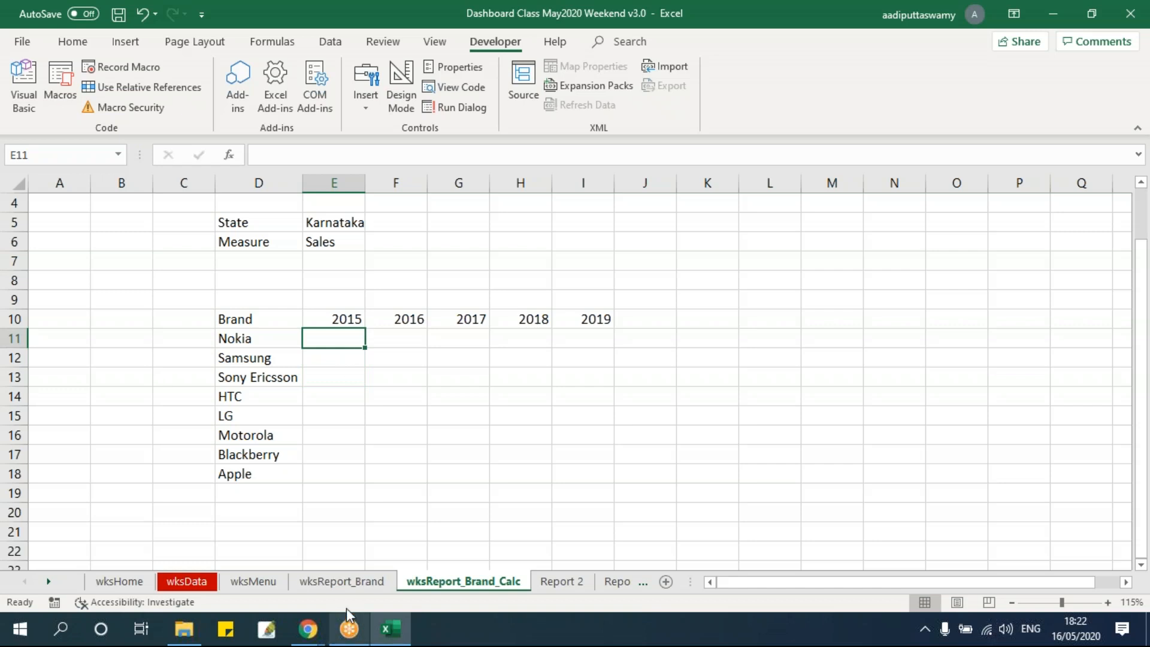
Add filters to the wksData header row E10:M10 and filter the State column to Andhra Pradesh
click(346, 582)
click(196, 588)
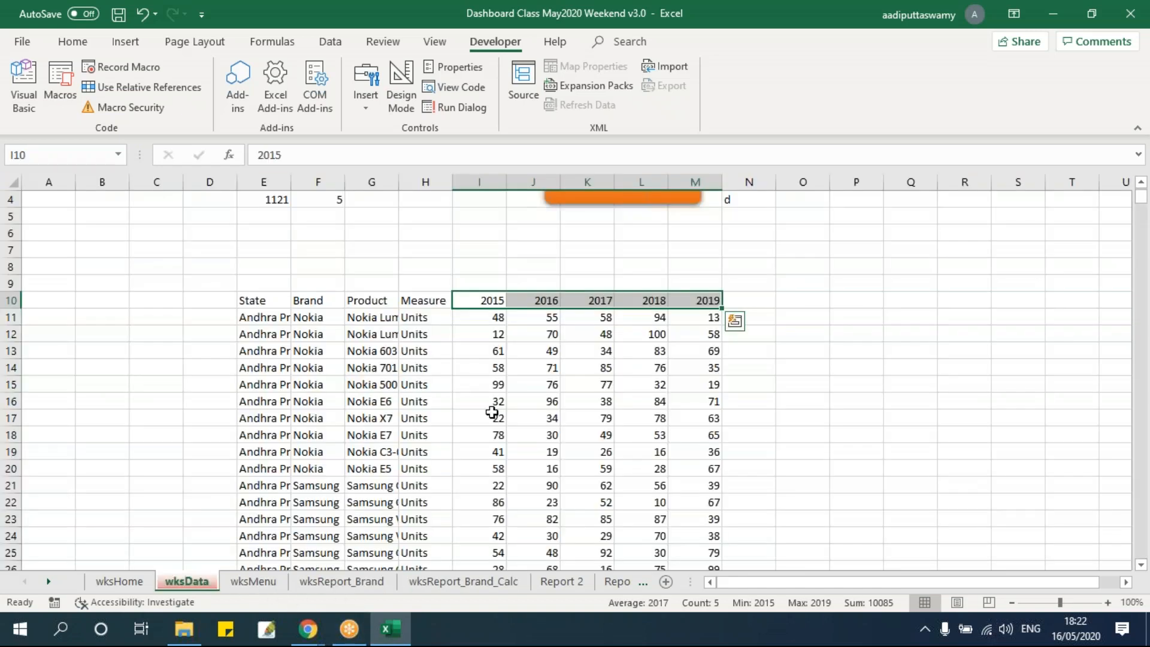
drag(271, 302, 683, 302)
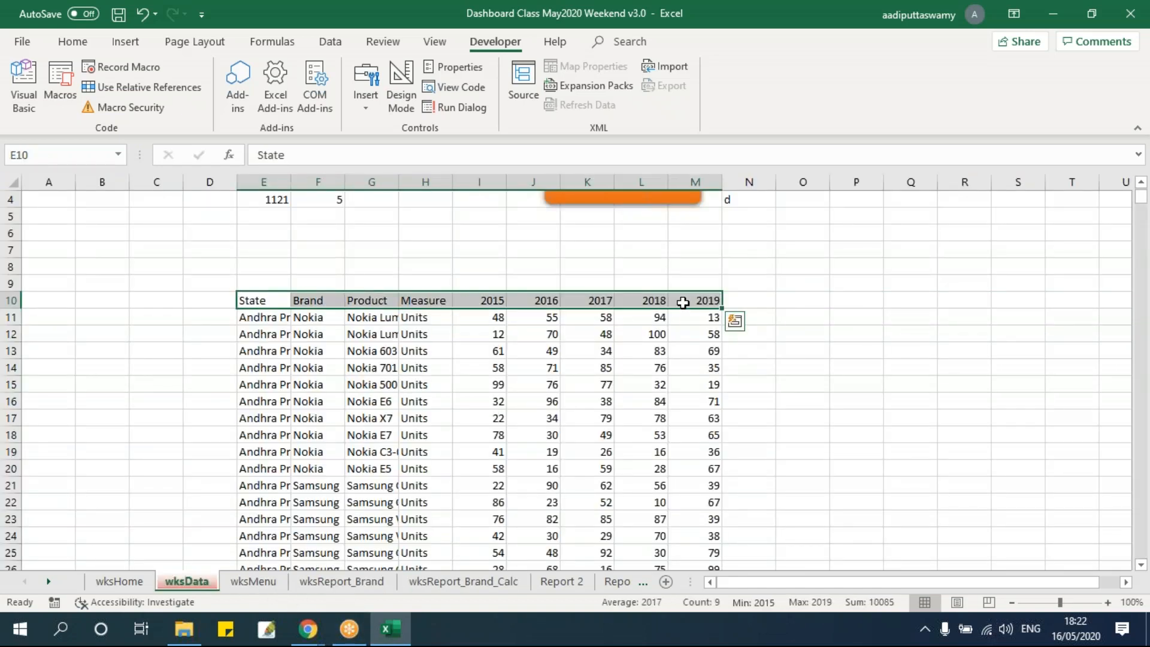
key(alt+d)
key(f)
key(f)
click(285, 300)
click(131, 429)
click(137, 444)
click(168, 585)
click(453, 451)
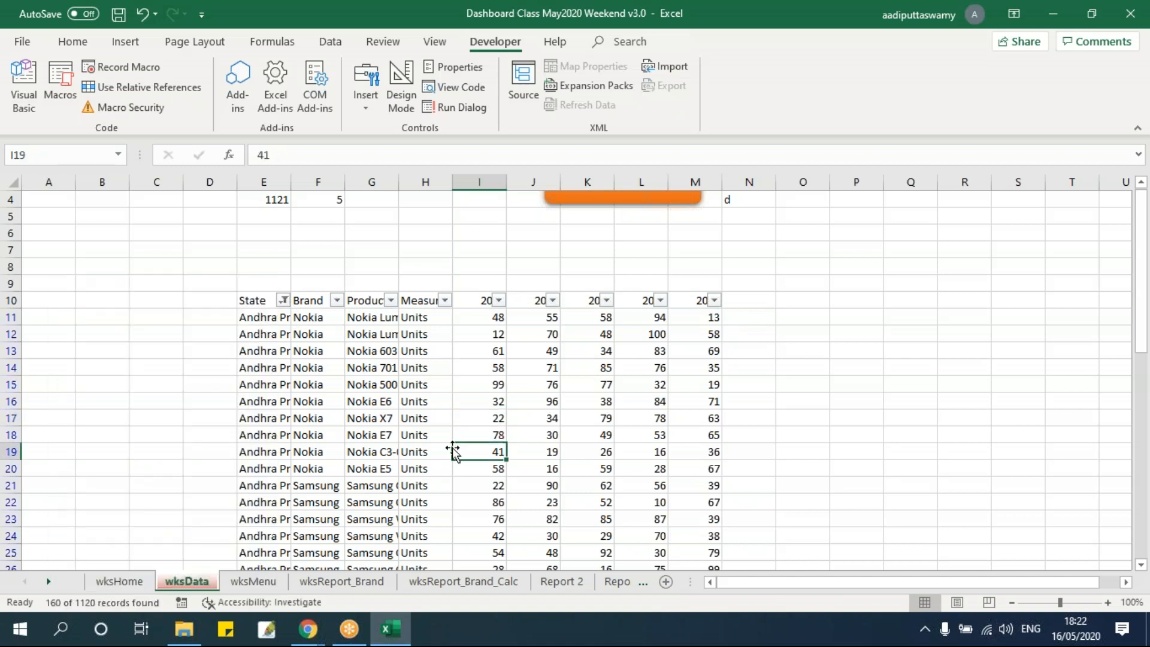
Filter the Measure column on wksData to Units
click(425, 282)
click(445, 299)
click(283, 431)
click(262, 460)
click(329, 585)
click(586, 401)
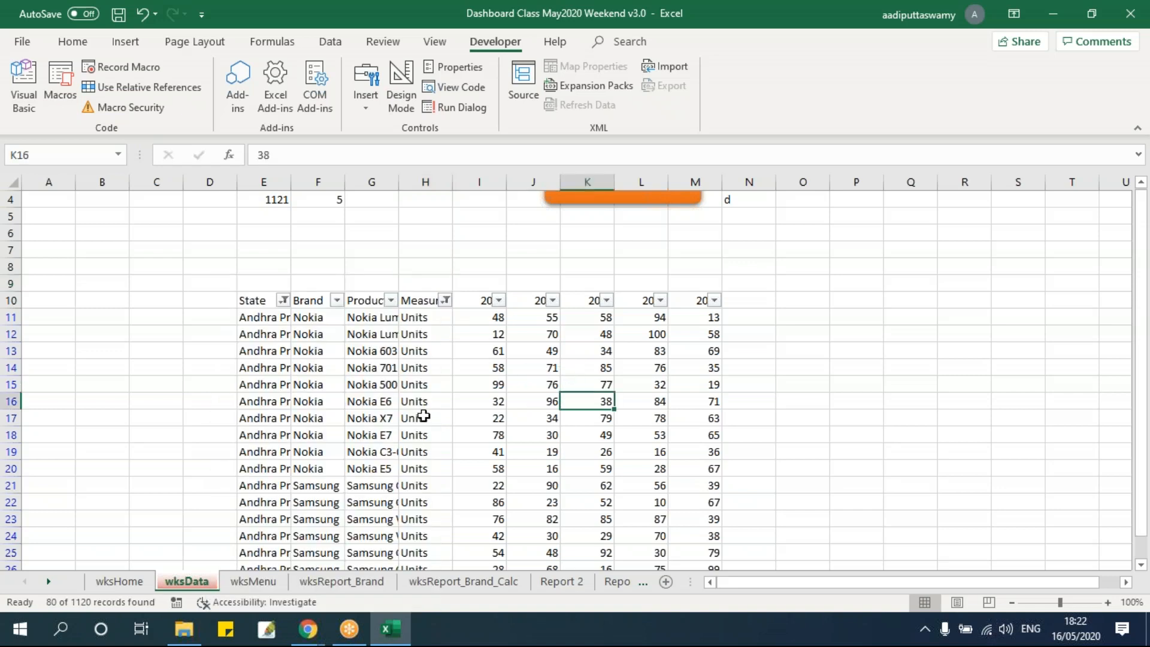
Filter the Brand column to Apple and select the visible 2015 values in column I to check their sum
click(338, 300)
click(169, 431)
click(179, 446)
click(222, 587)
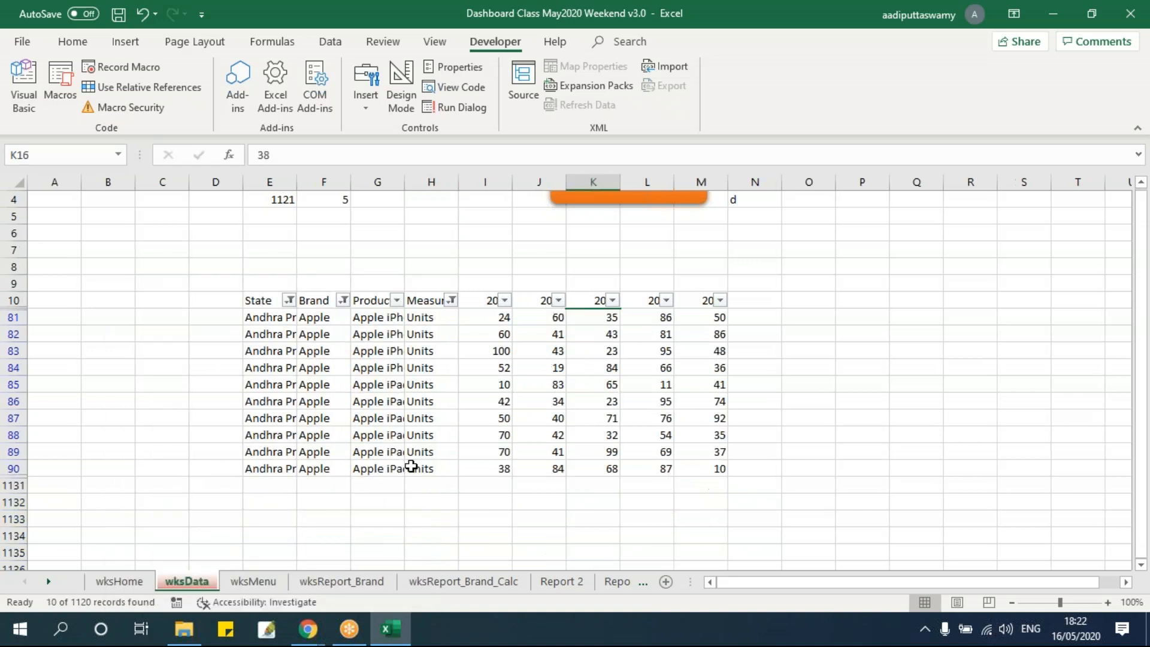
click(485, 452)
drag(492, 316, 487, 464)
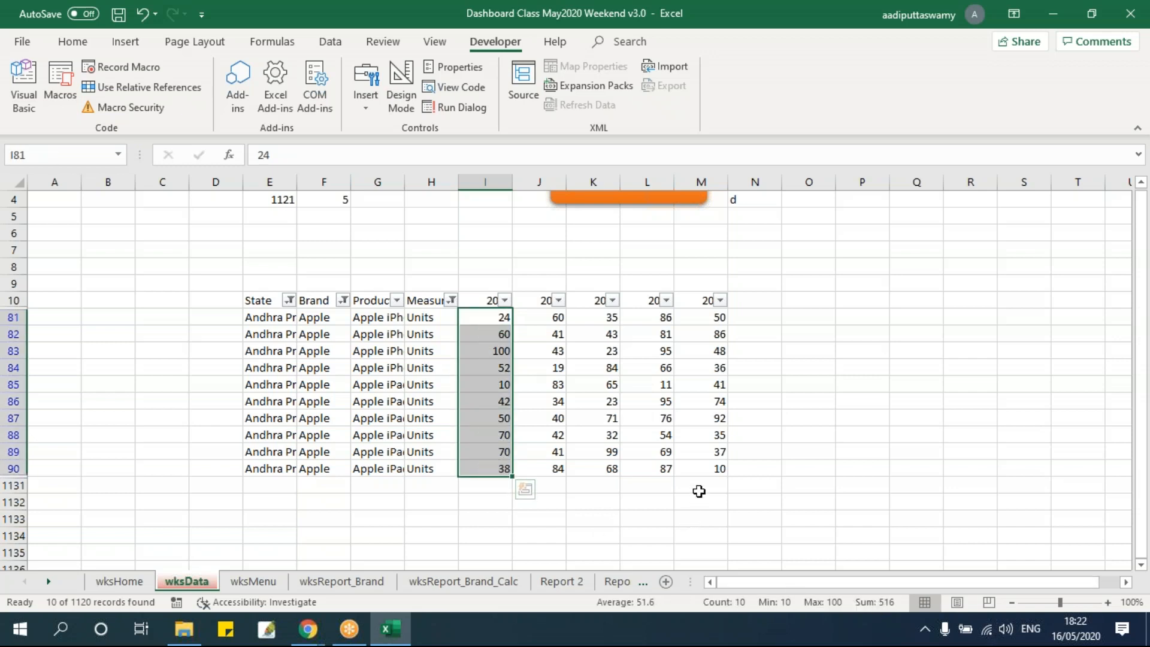
Remove the filters from the wksData table so all records are shown
key(alt+d)
key(f)
key(f)
click(537, 401)
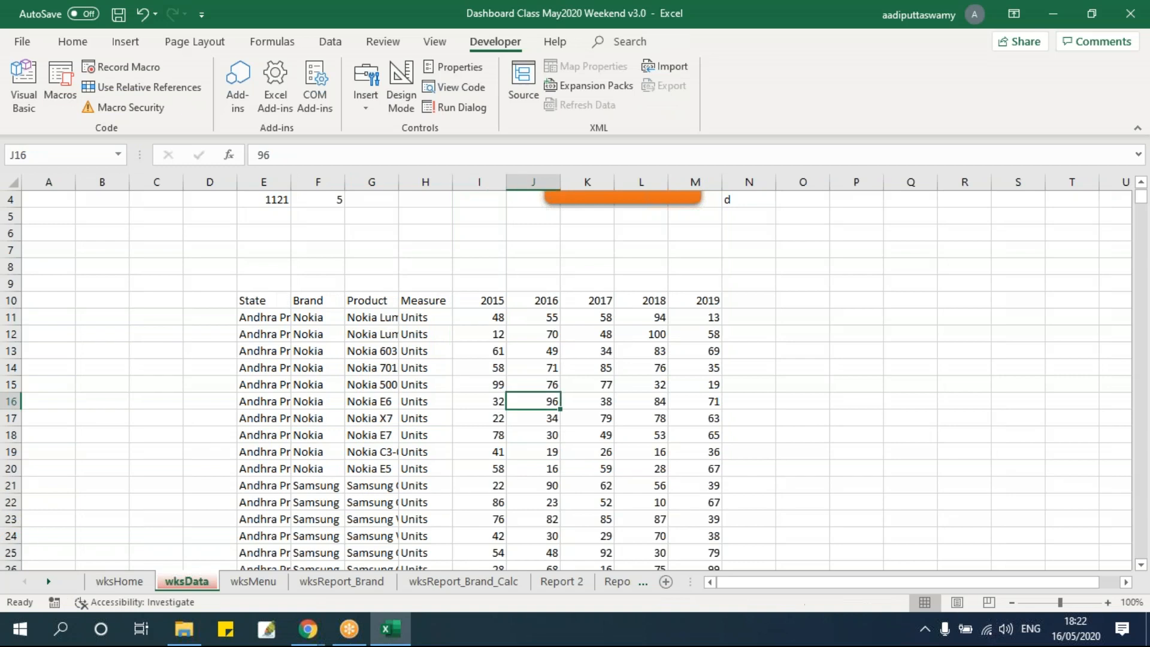
Examine the 2015 values and the State, Brand and Measure columns on wksData as sum and criteria ranges
drag(495, 318, 488, 448)
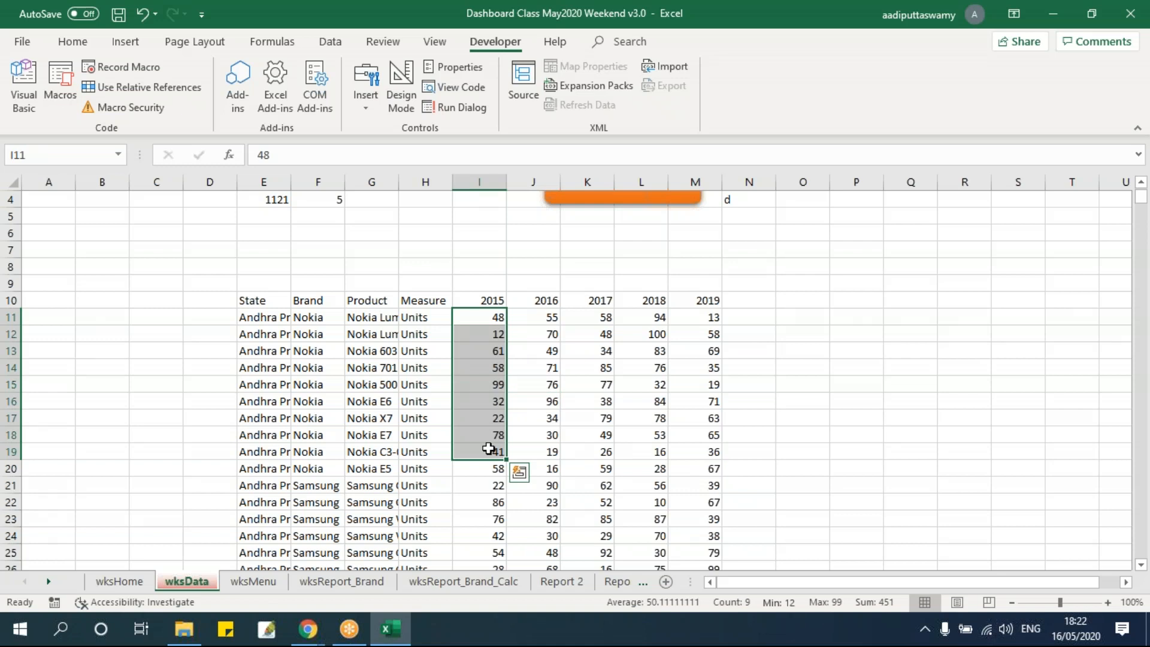
drag(474, 314, 490, 449)
click(590, 419)
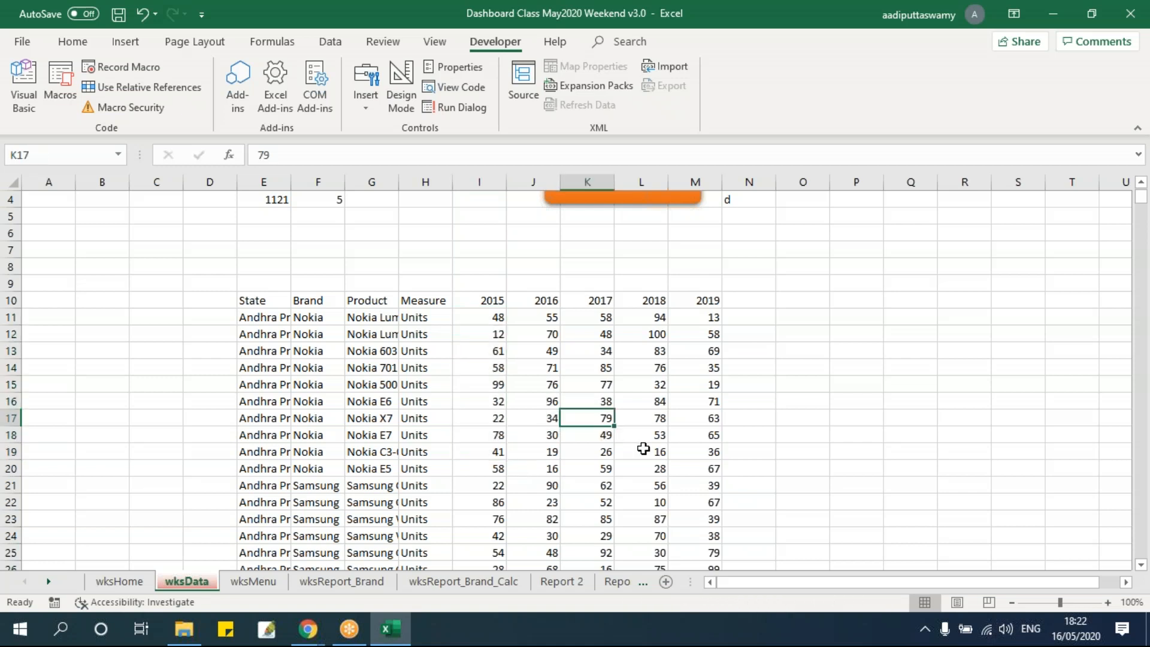
drag(267, 299, 268, 502)
drag(421, 302, 422, 502)
drag(335, 315, 333, 469)
click(266, 306)
click(327, 302)
click(417, 297)
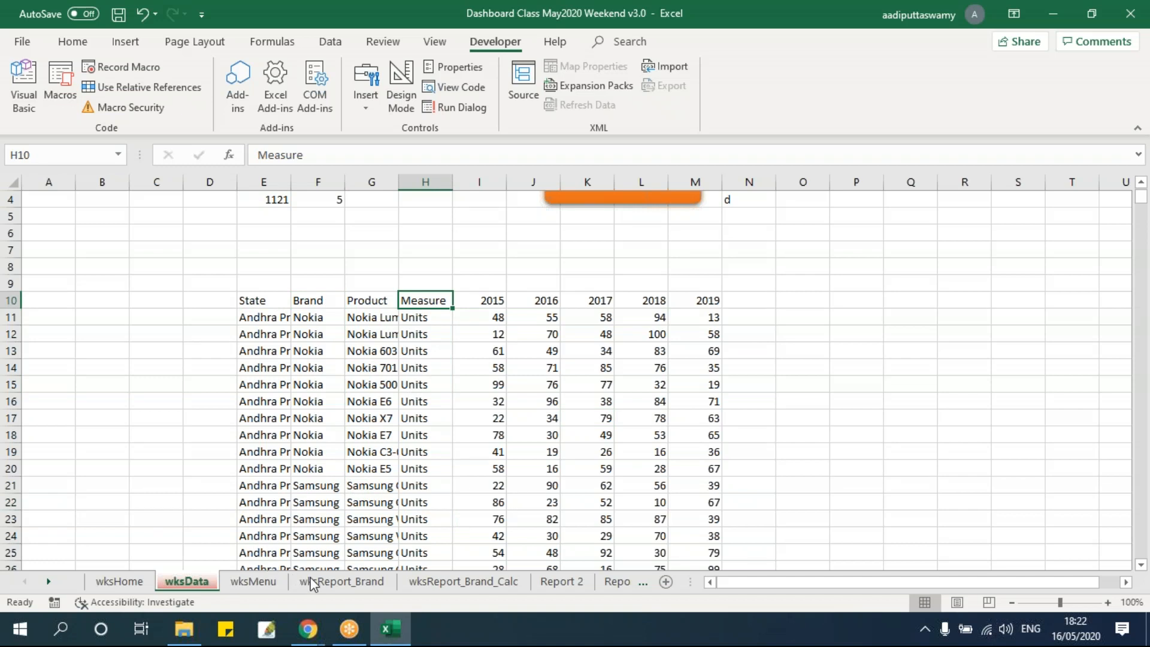
Start a SUMIFS formula in E11 on wksReport_Brand_Calc with the row-locked sum range wksData!I$11:I$1130
click(440, 583)
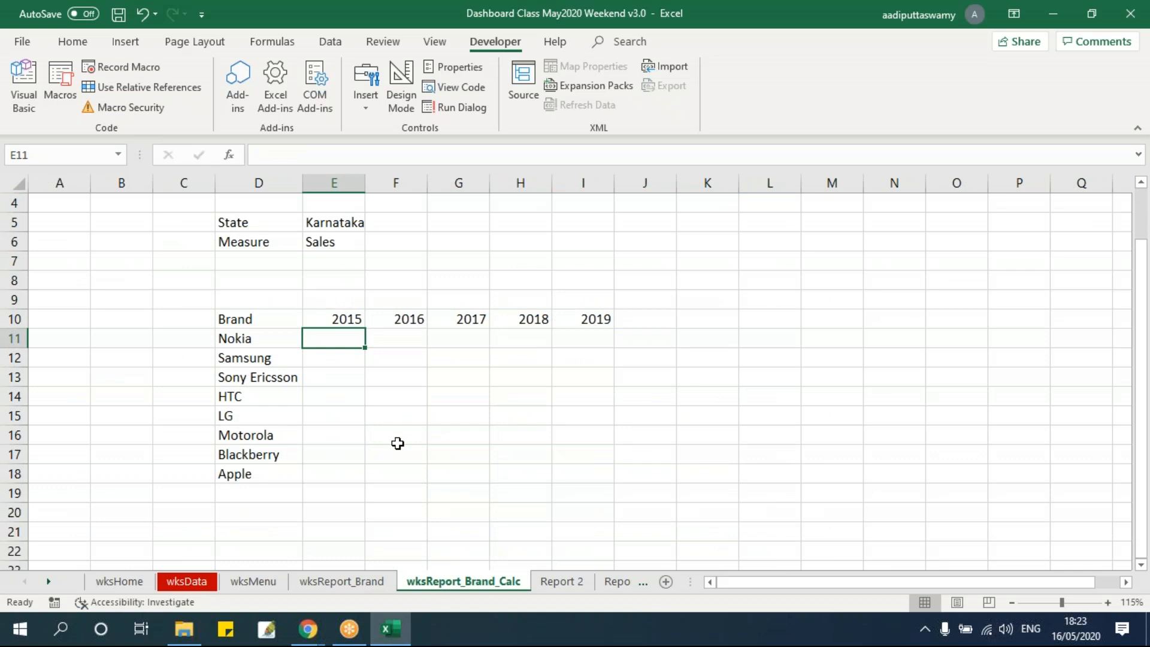
text(=sum)
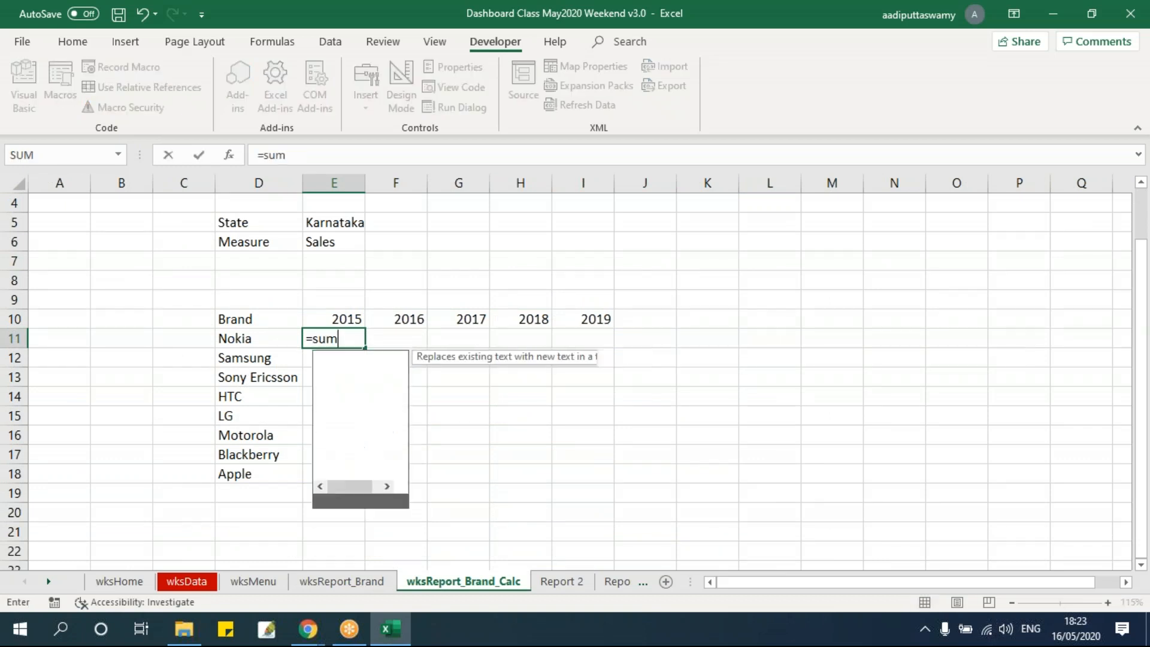
text(ifs)
key(Tab)
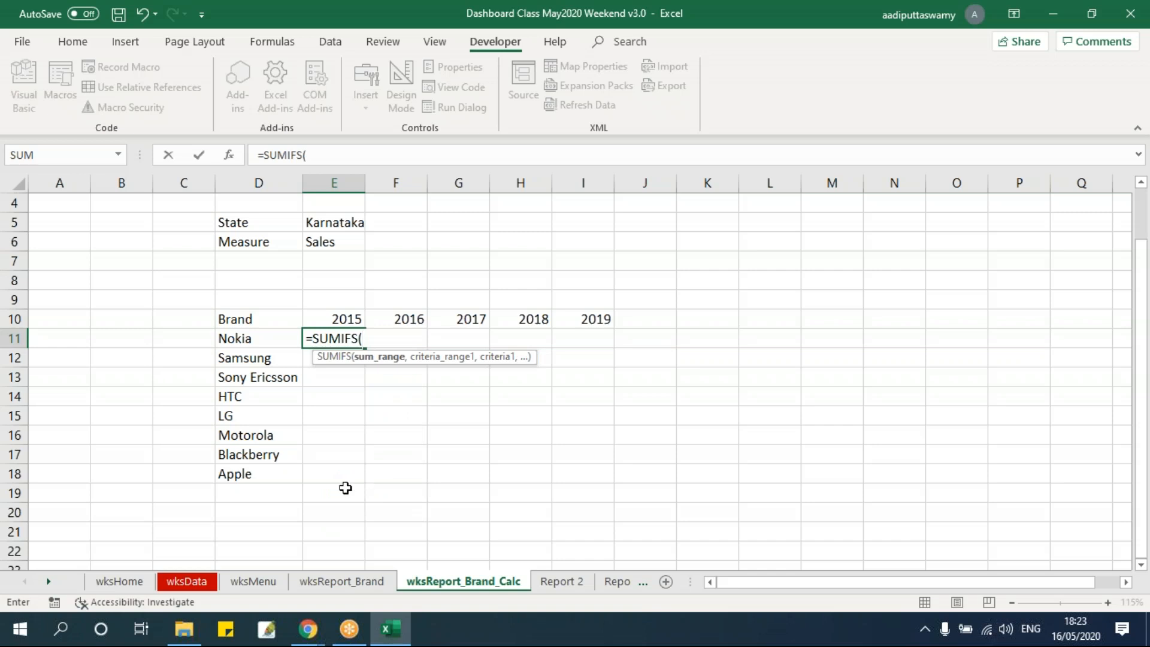
click(211, 582)
click(480, 317)
key(ctrl+shift+Down)
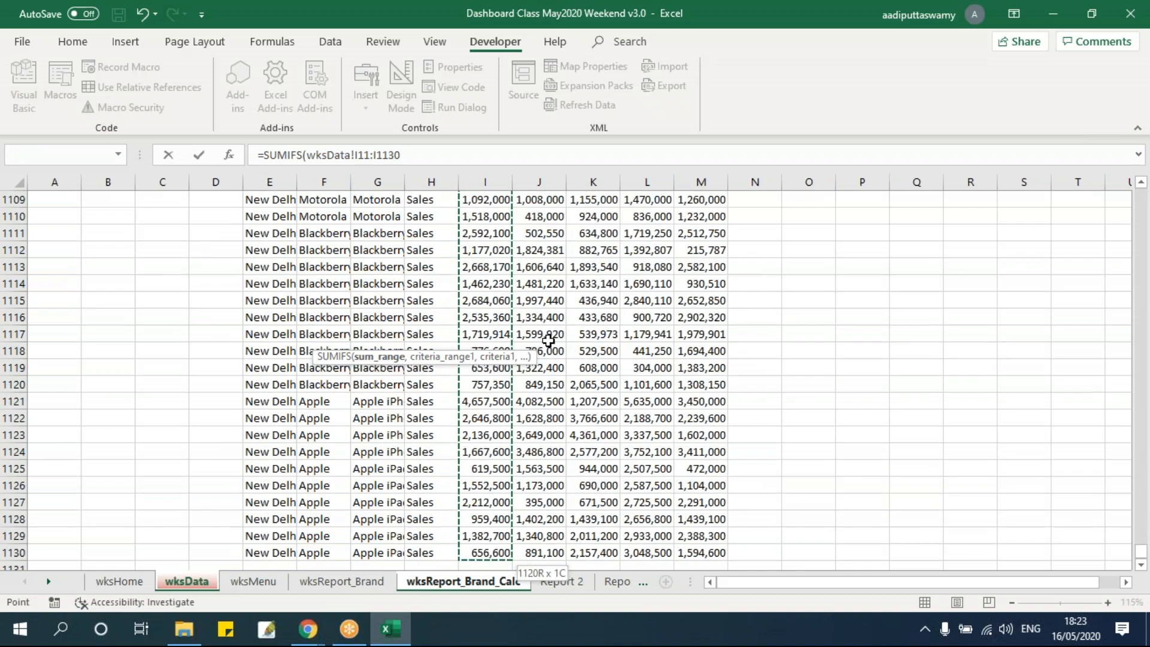
key(F4)
key(F4)
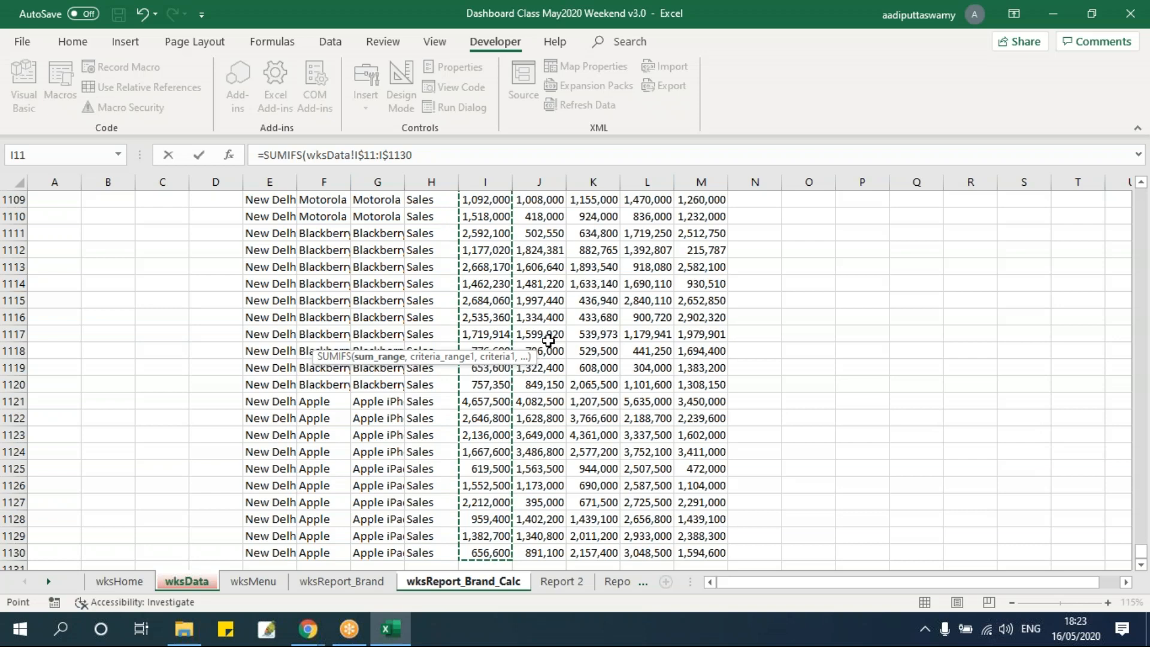
drag(1141, 554, 1132, 185)
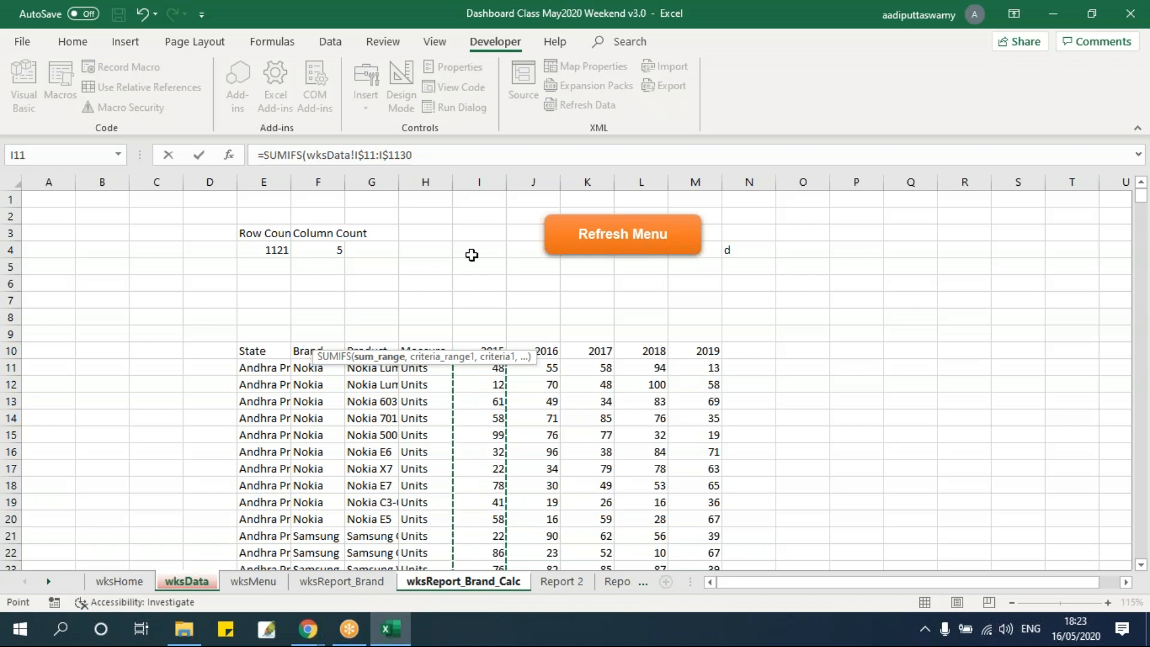
Continue the SUMIFS formula with wksData!$E$11:$E$1130, the State column, as the absolute first criteria range
click(435, 156)
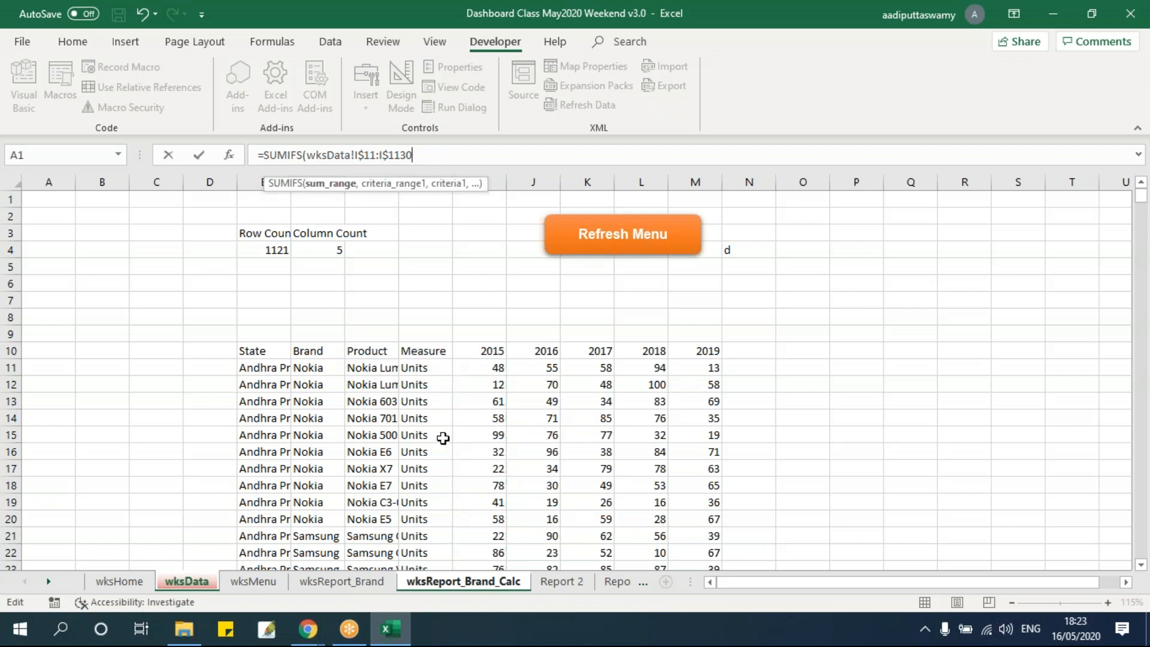
text(,)
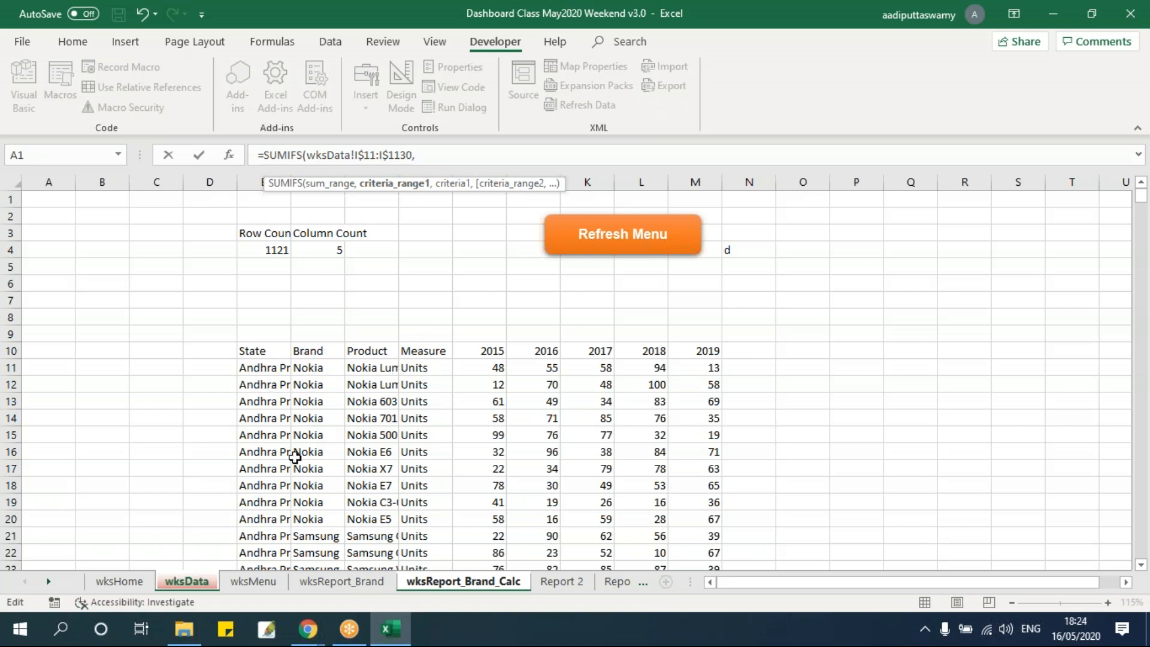
click(258, 371)
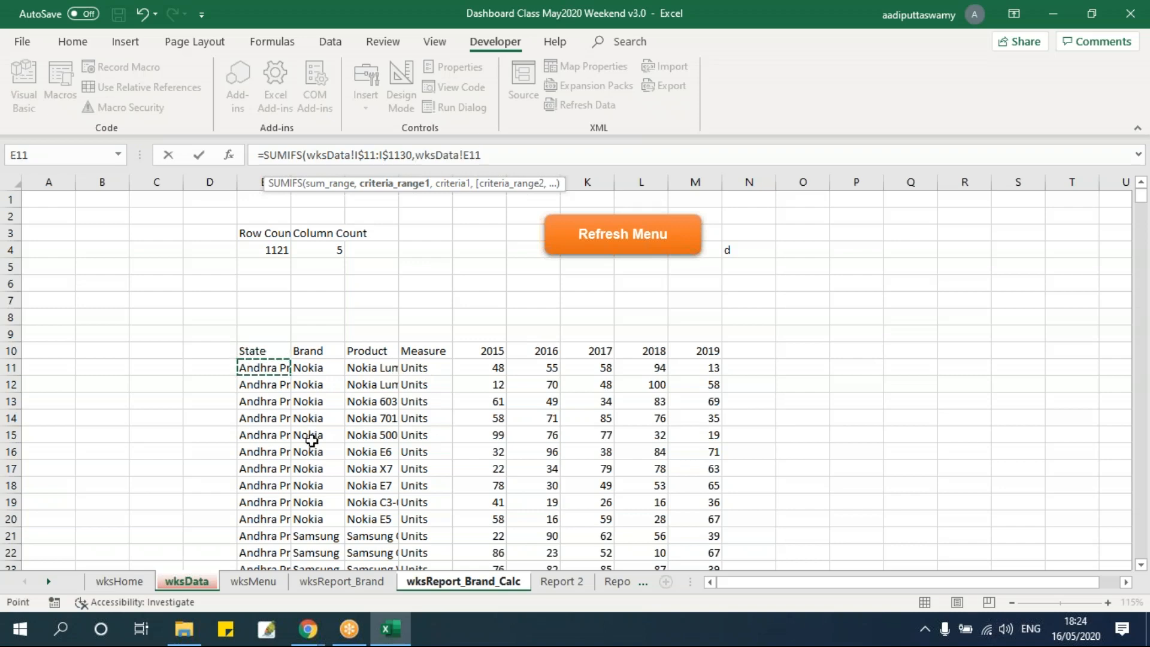
key(ctrl+shift+Down)
key(F4)
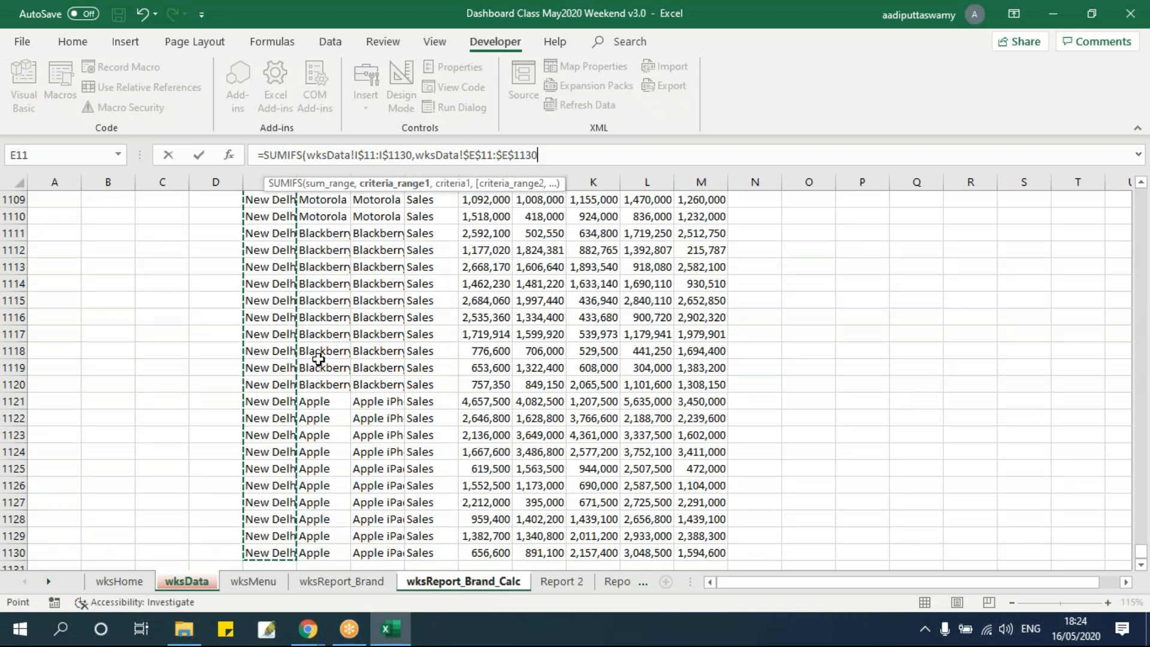
scroll(307, 360, up, 9)
drag(1139, 545, 1140, 198)
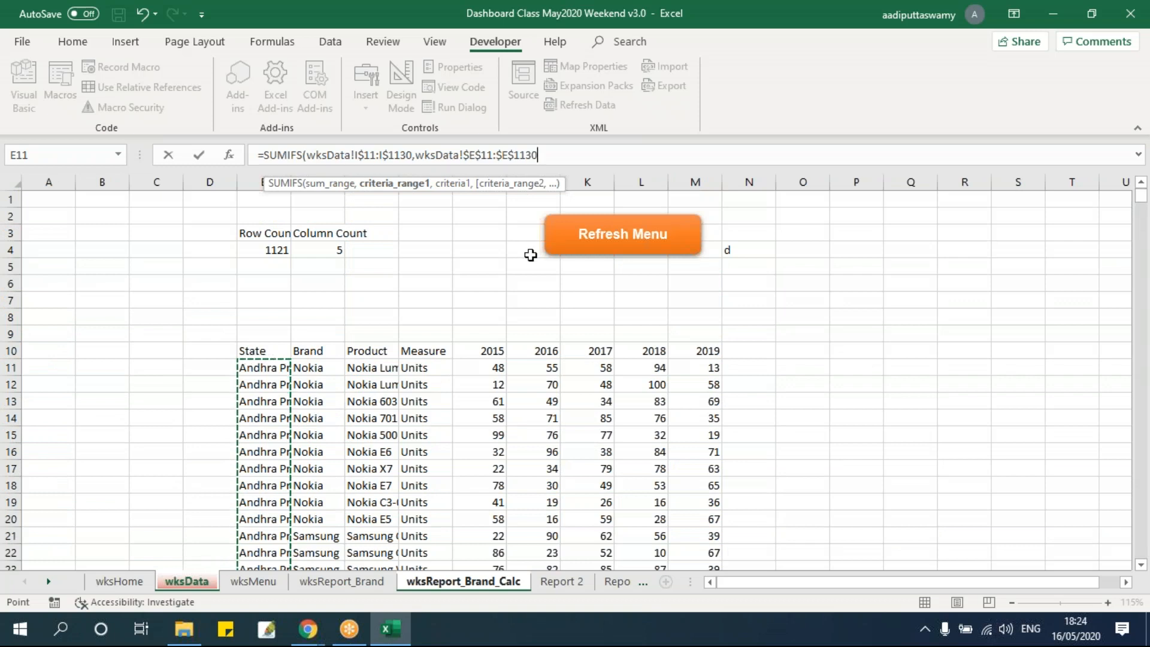
click(556, 160)
text(,)
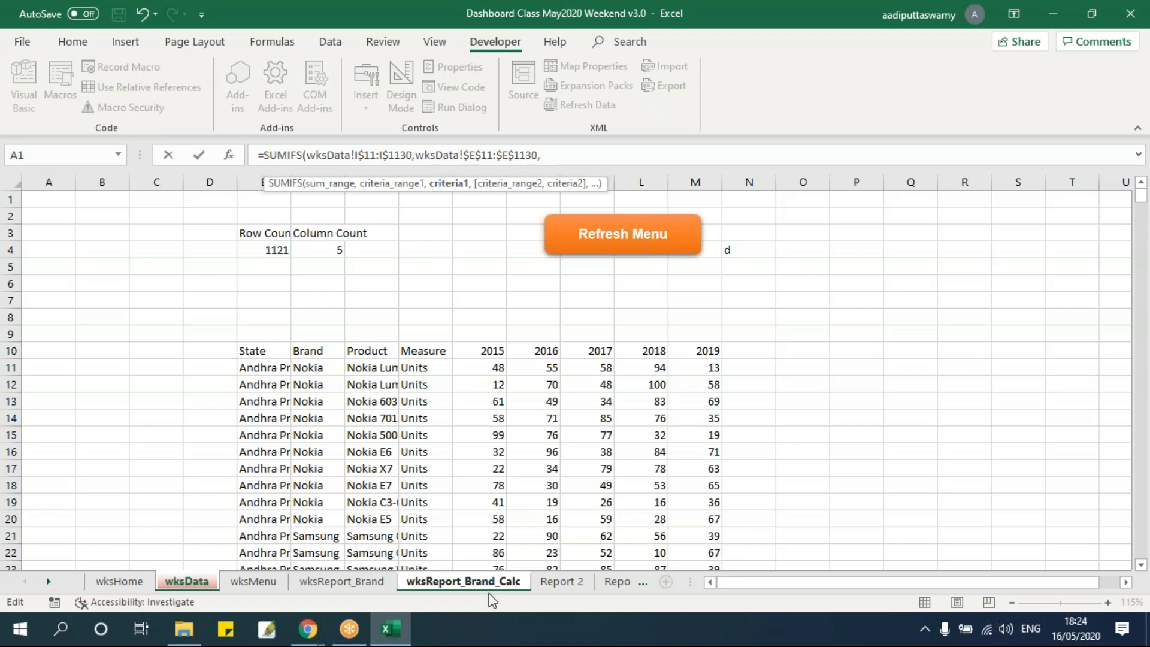
Add the selected State on wksReport_Brand_Calc as the first criterion, locked as $E$5
click(470, 581)
click(350, 221)
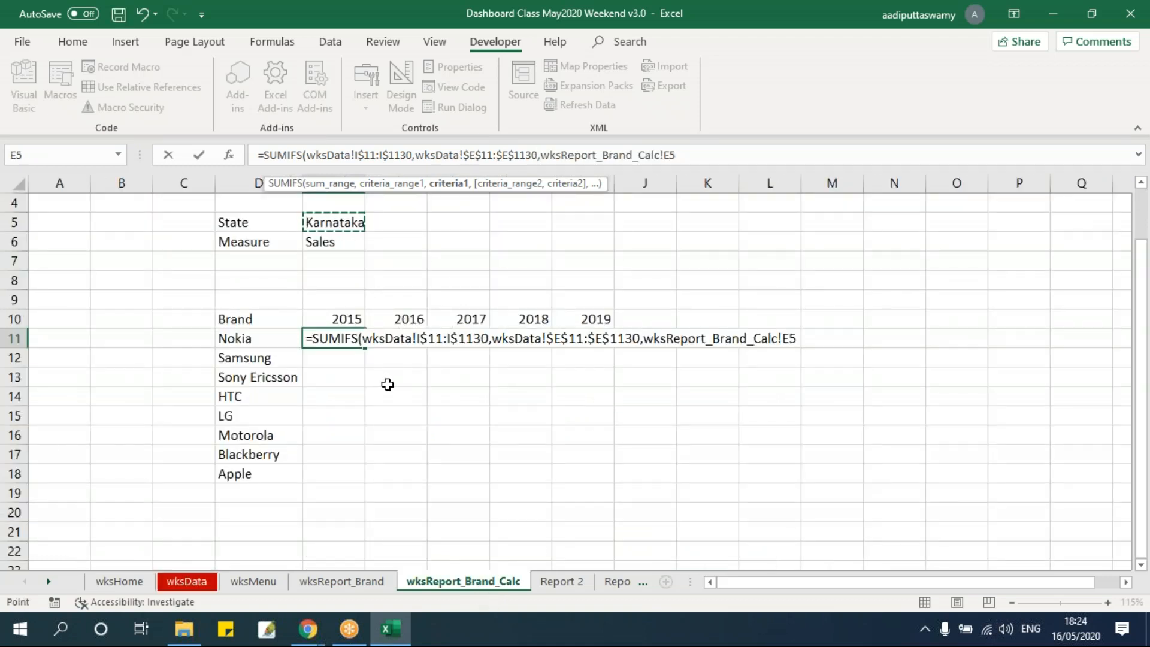
key(F5)
click(582, 260)
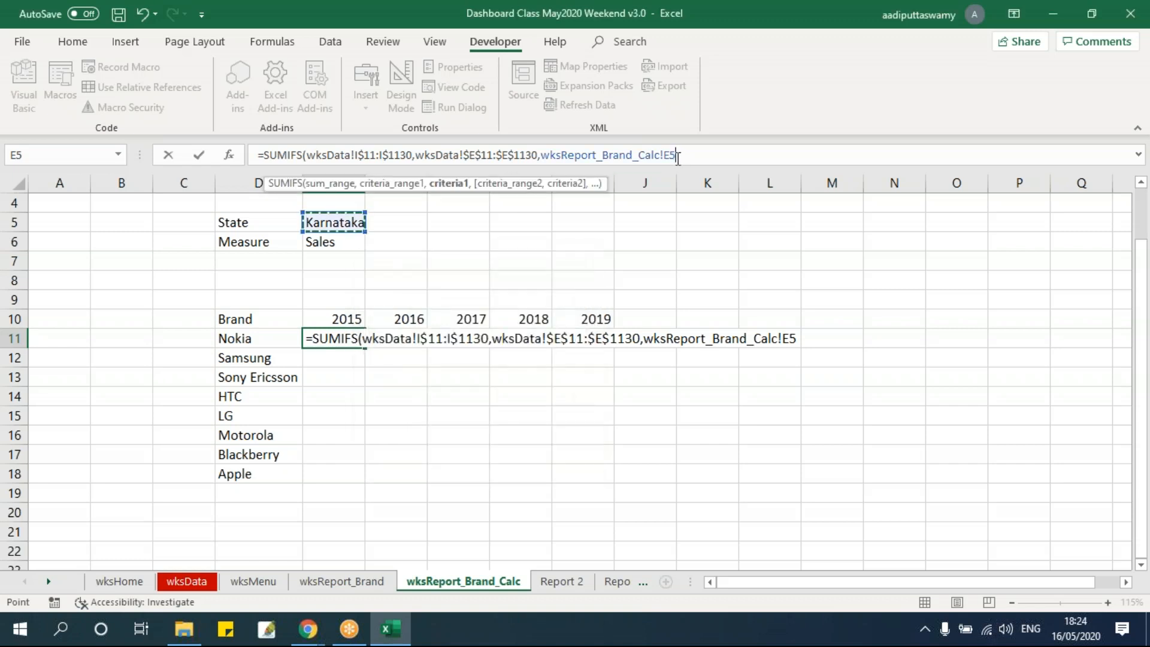
key(F4)
text(,)
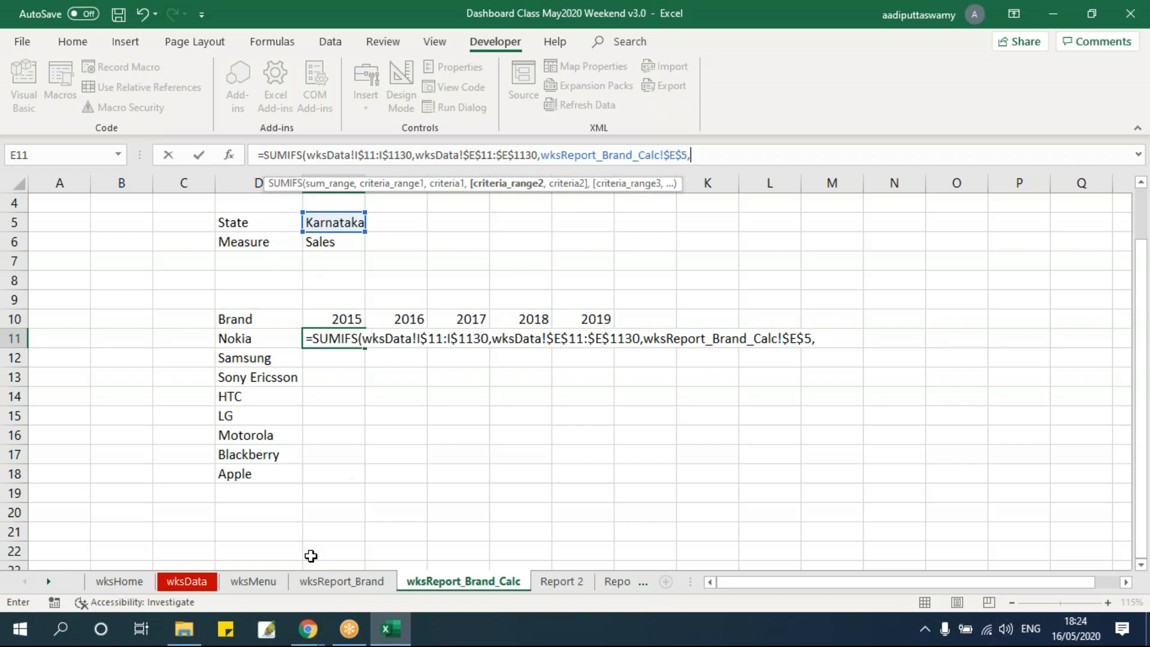
Add the Measure column wksData!$H$11:$H$1130 as the absolute second criteria range
click(186, 580)
click(424, 353)
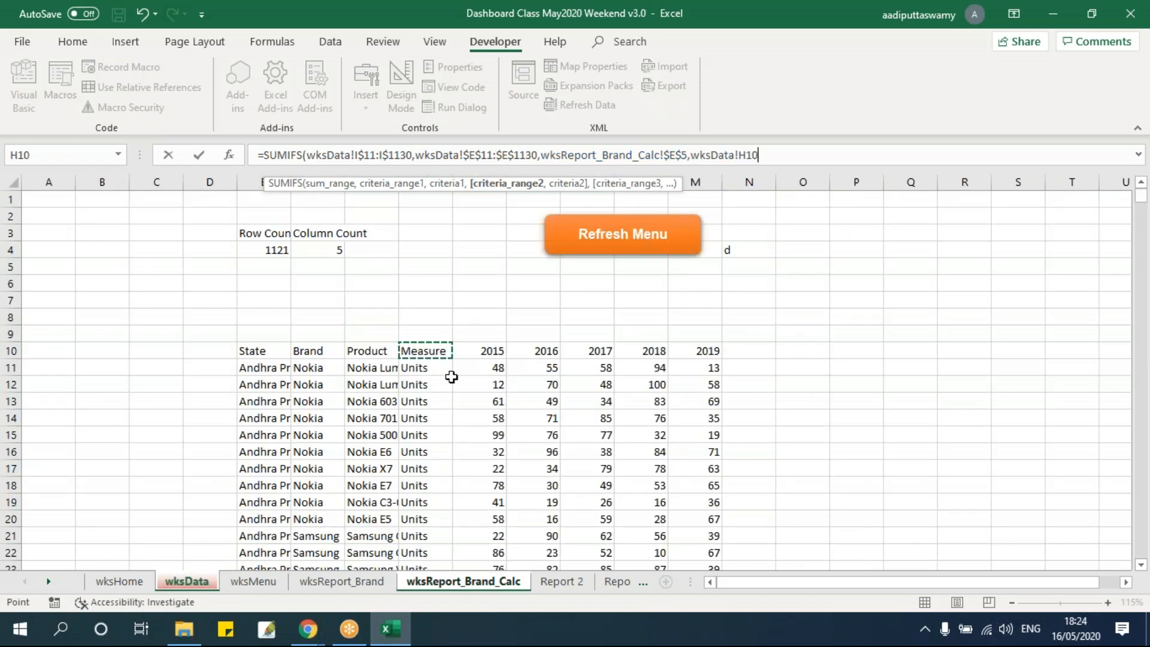
click(448, 371)
key(ctrl+shift+Down)
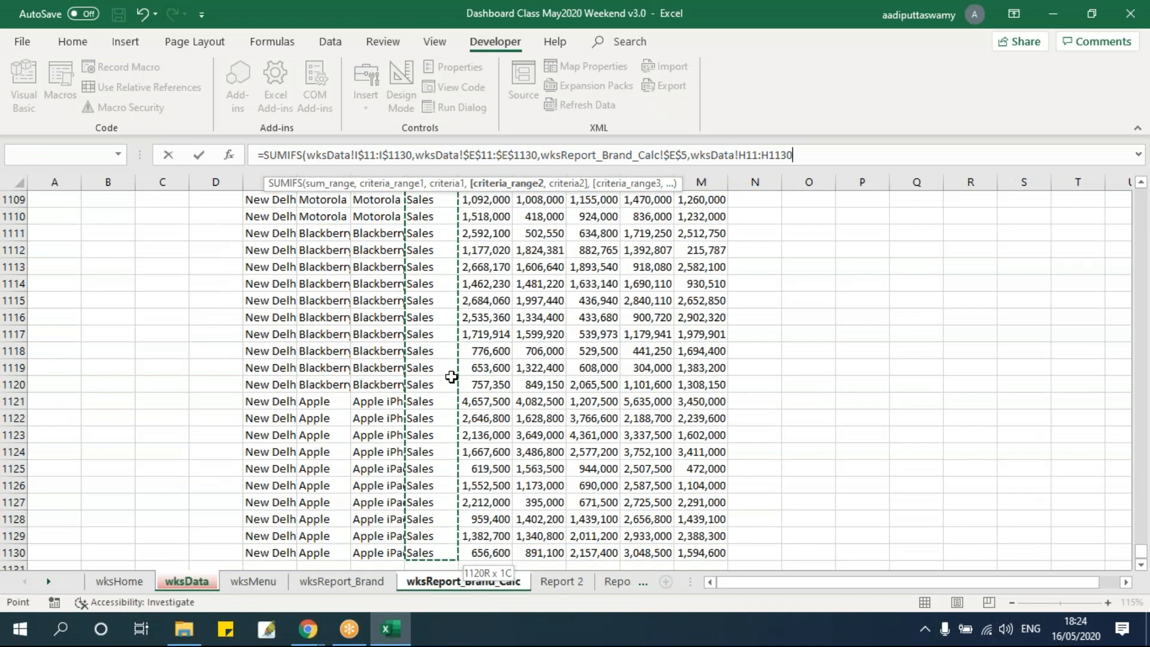
key(F4)
text(,)
Add the selected Measure on wksReport_Brand_Calc as the second criterion, locked as $E$6
click(477, 584)
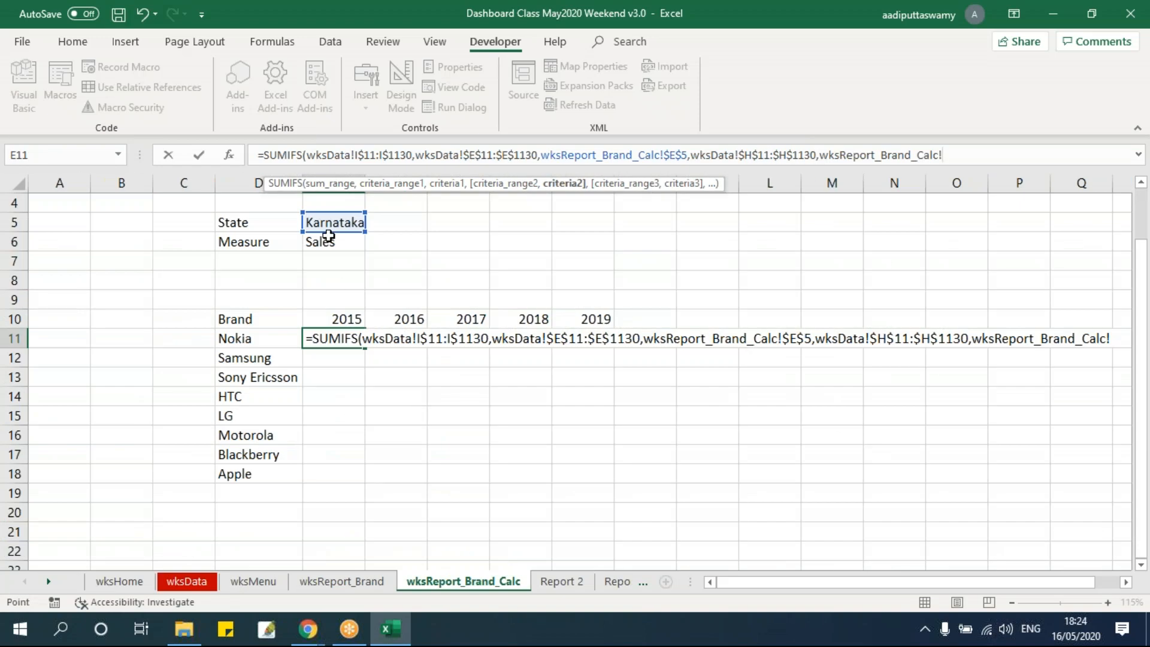
click(331, 246)
key(F4)
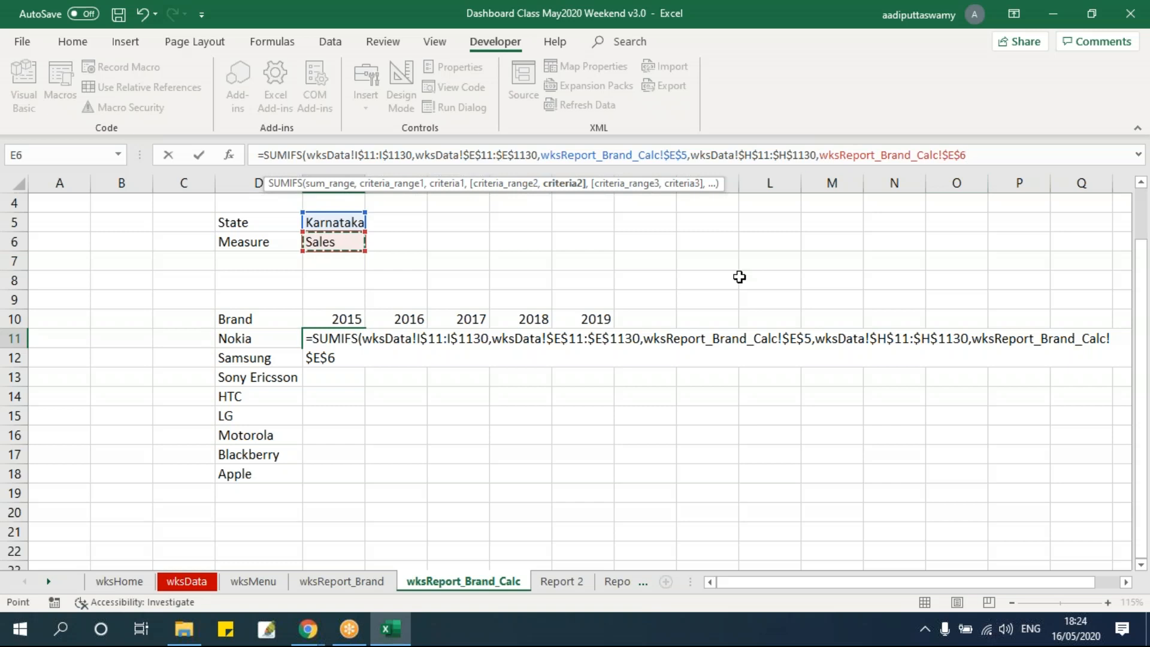
text(,)
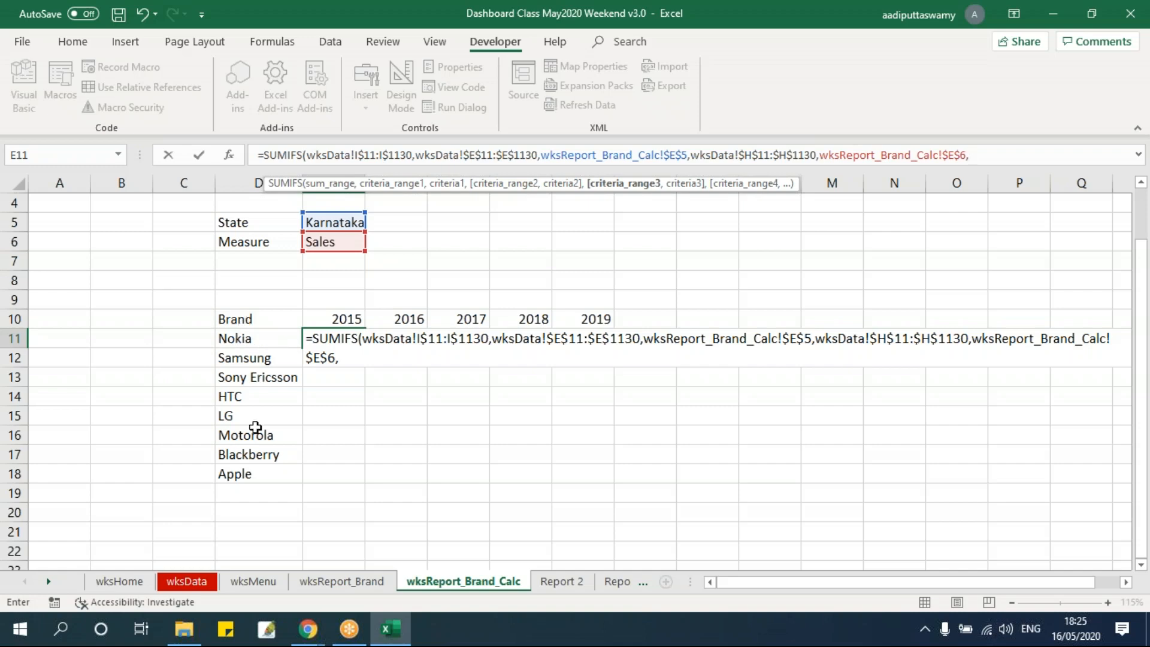
Add the Brand column wksData!$F$11:$F$1130 as the absolute third criteria range
click(186, 581)
click(312, 301)
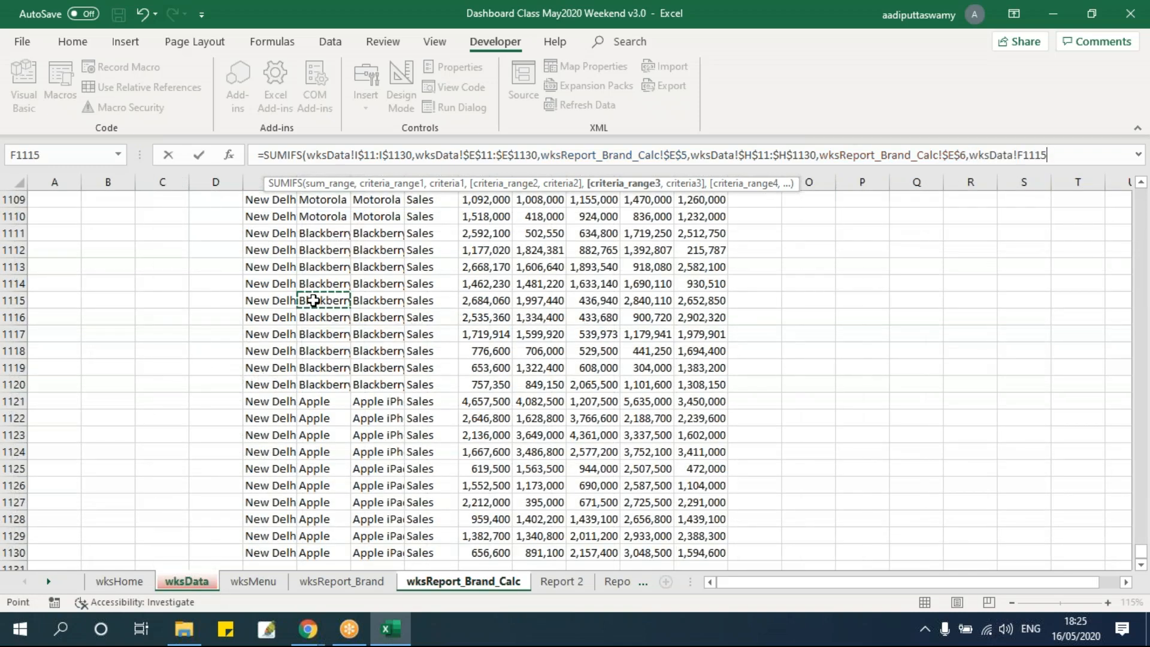
key(ctrl+Up)
key(Down)
key(ctrl+shift+Down)
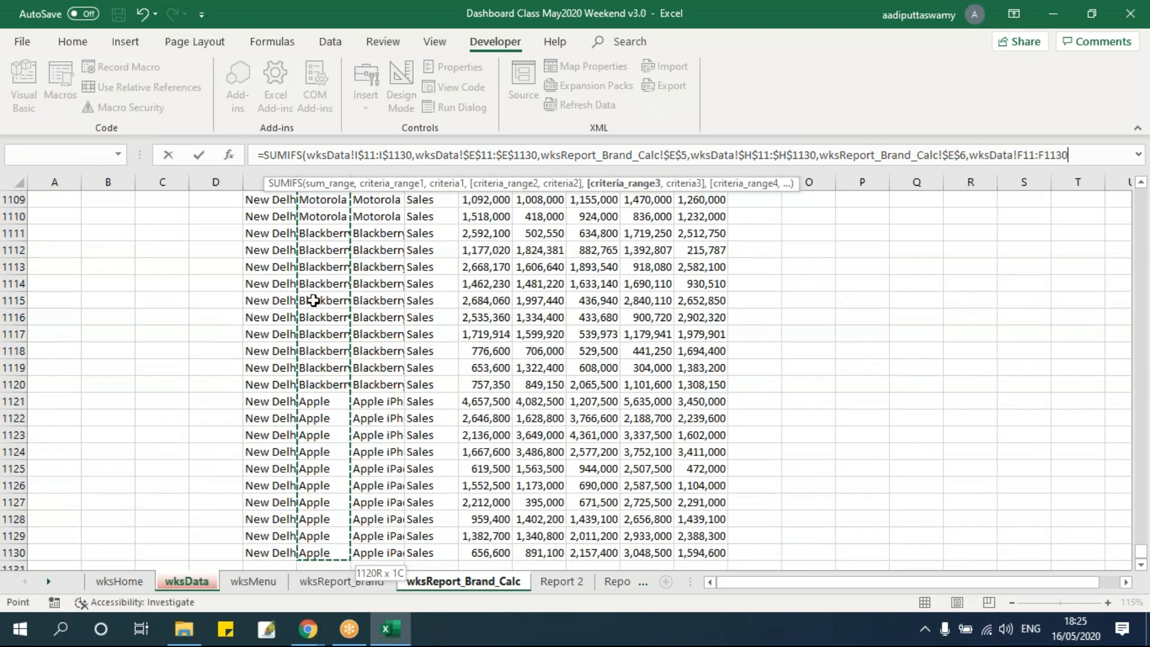
key(F4)
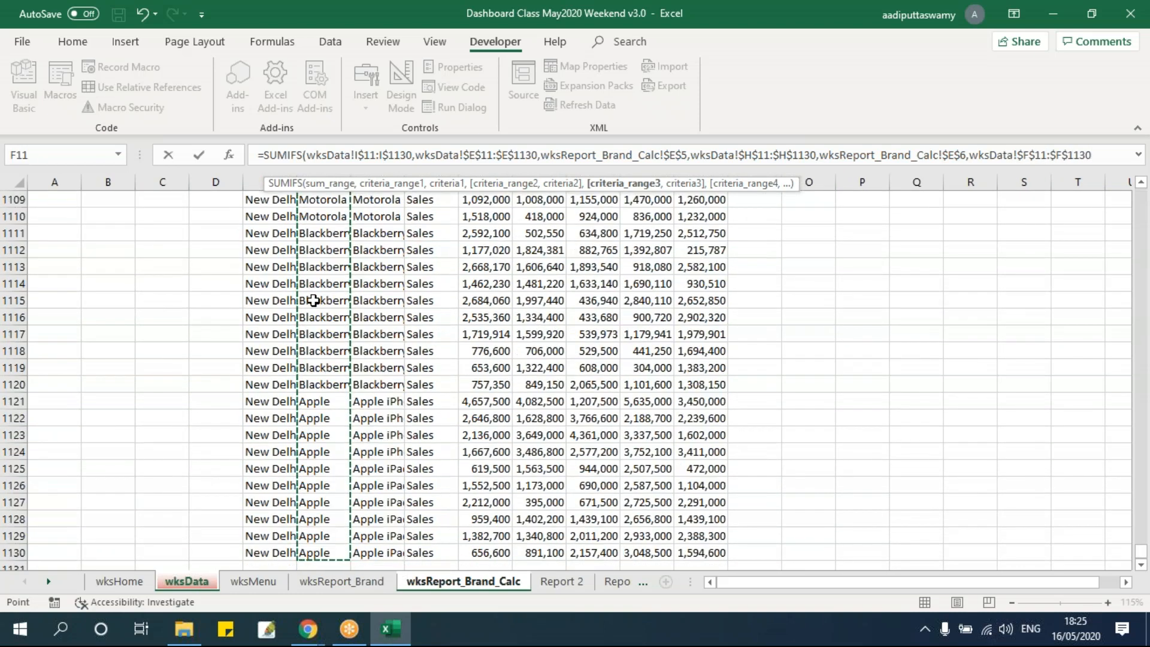
text(,)
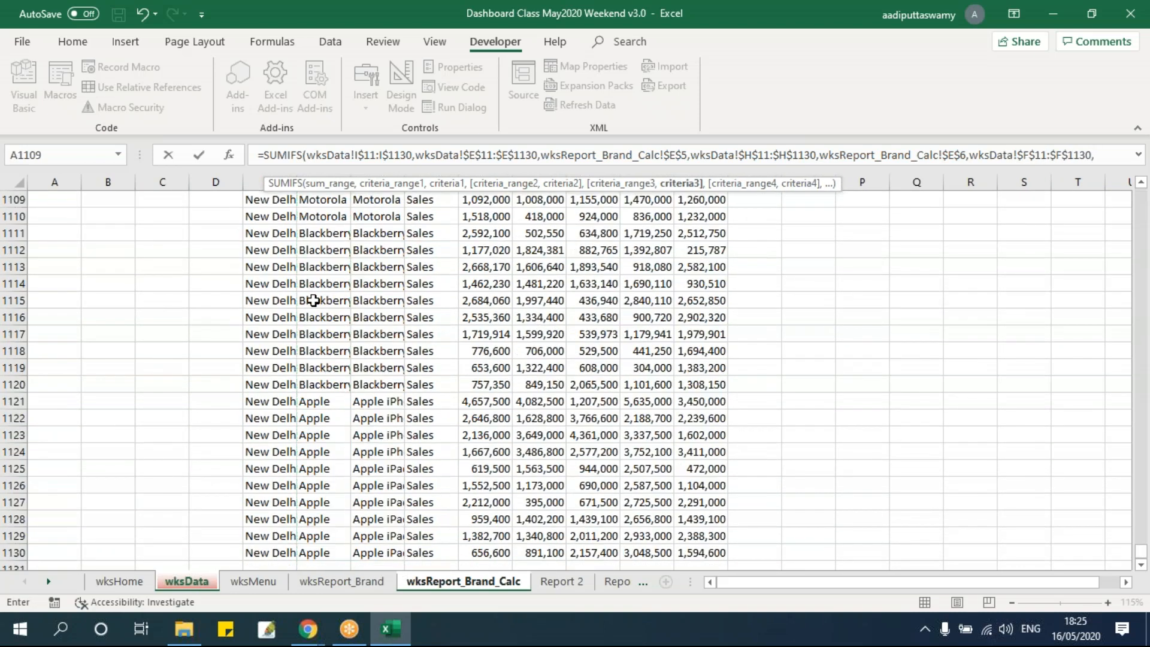
Add the Nokia cell on wksReport_Brand_Calc as the third criterion with only its column locked ($D11), and complete the SUMIFS formula
click(495, 593)
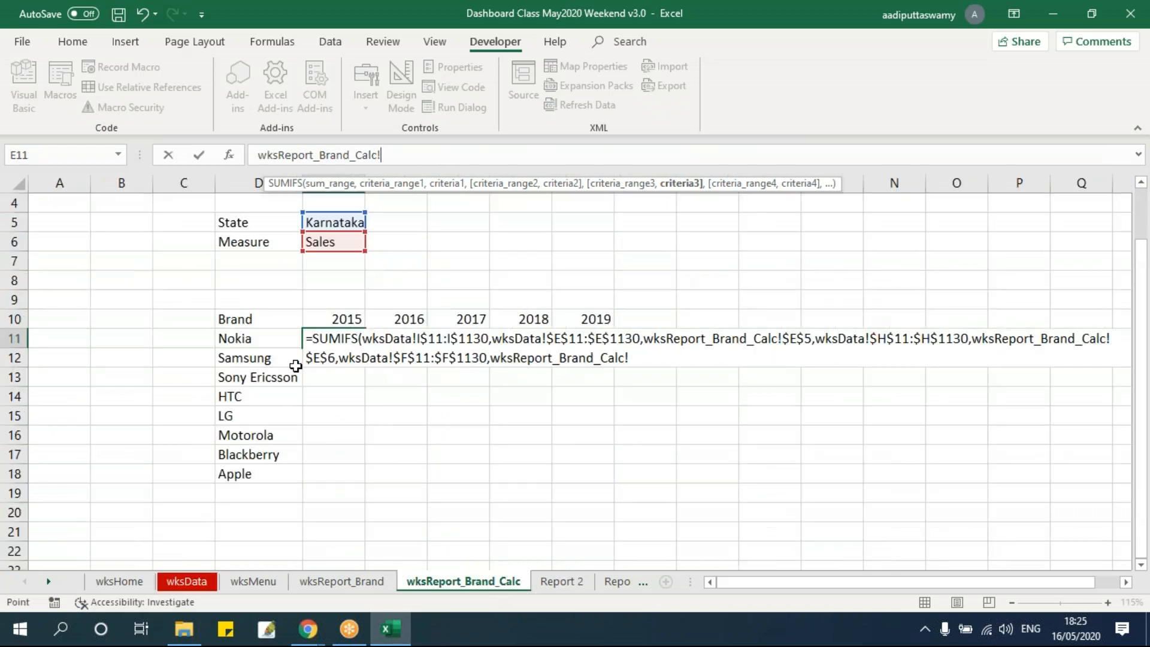
click(272, 339)
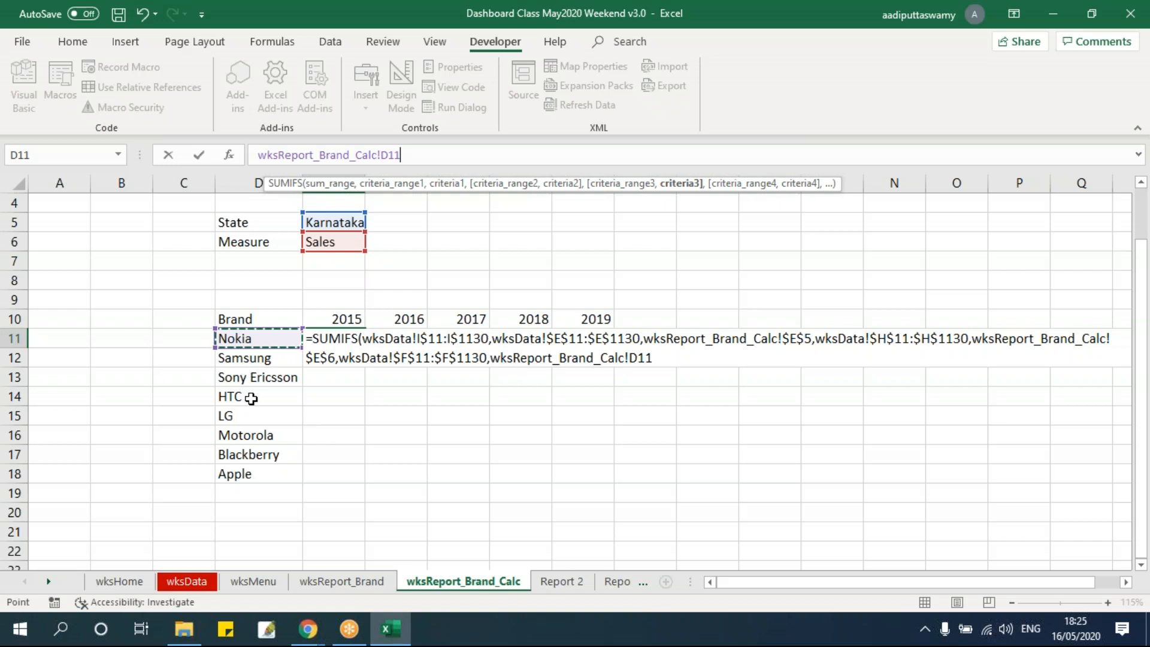
click(656, 358)
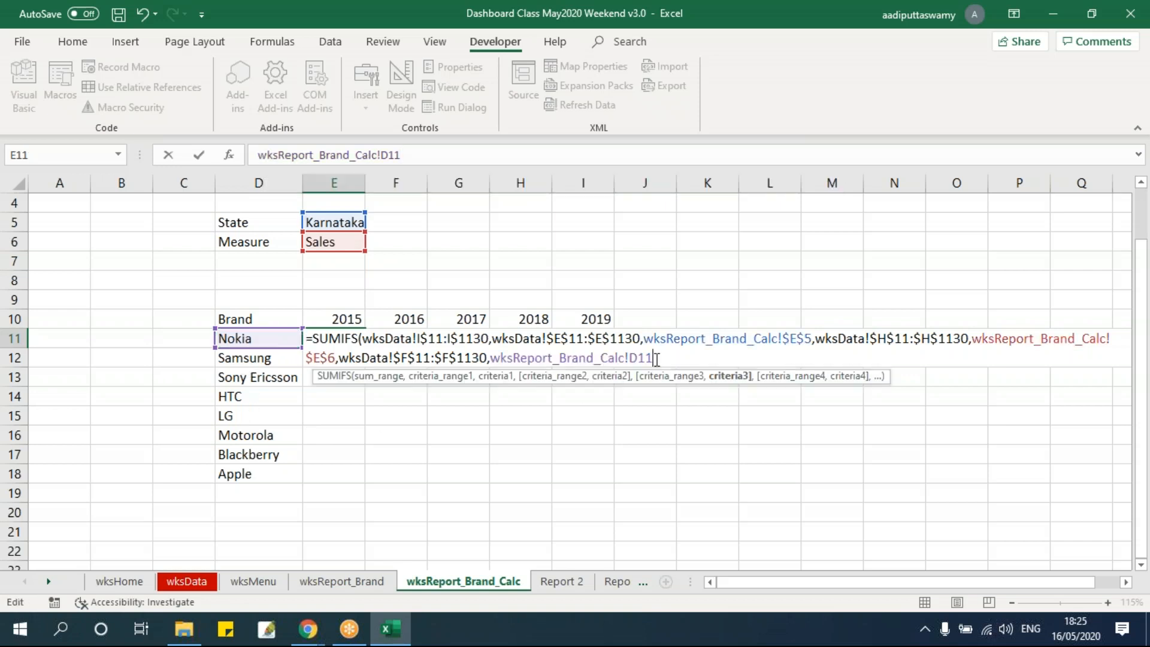
key(F4)
key(F4)
key(F4)
text())
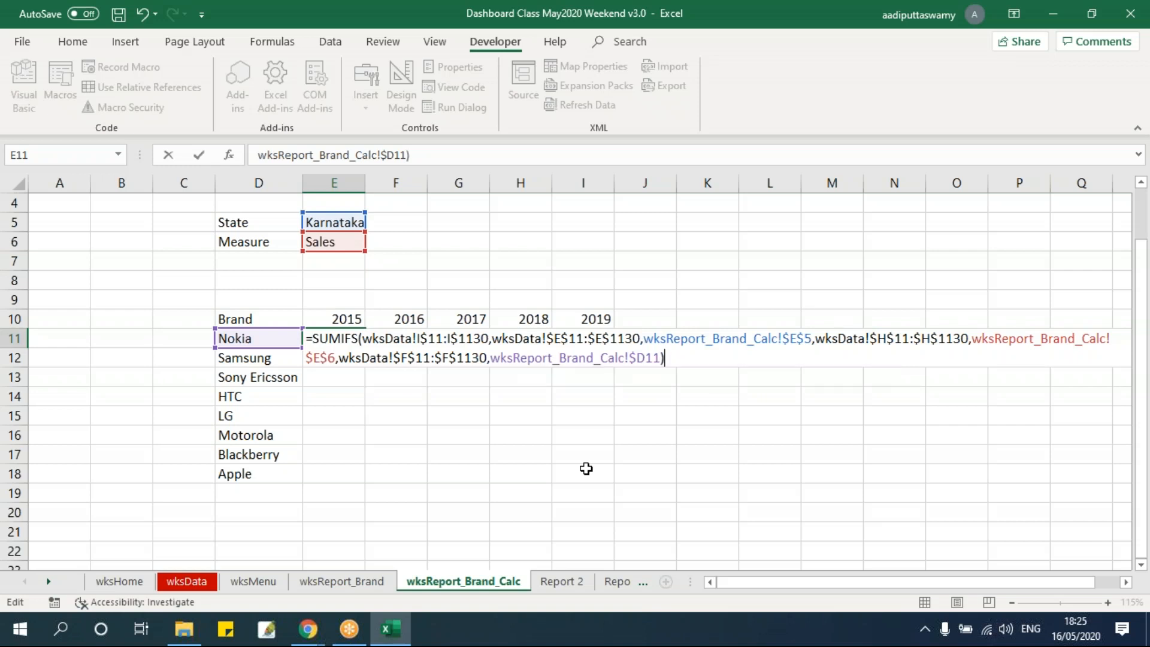
key(Return)
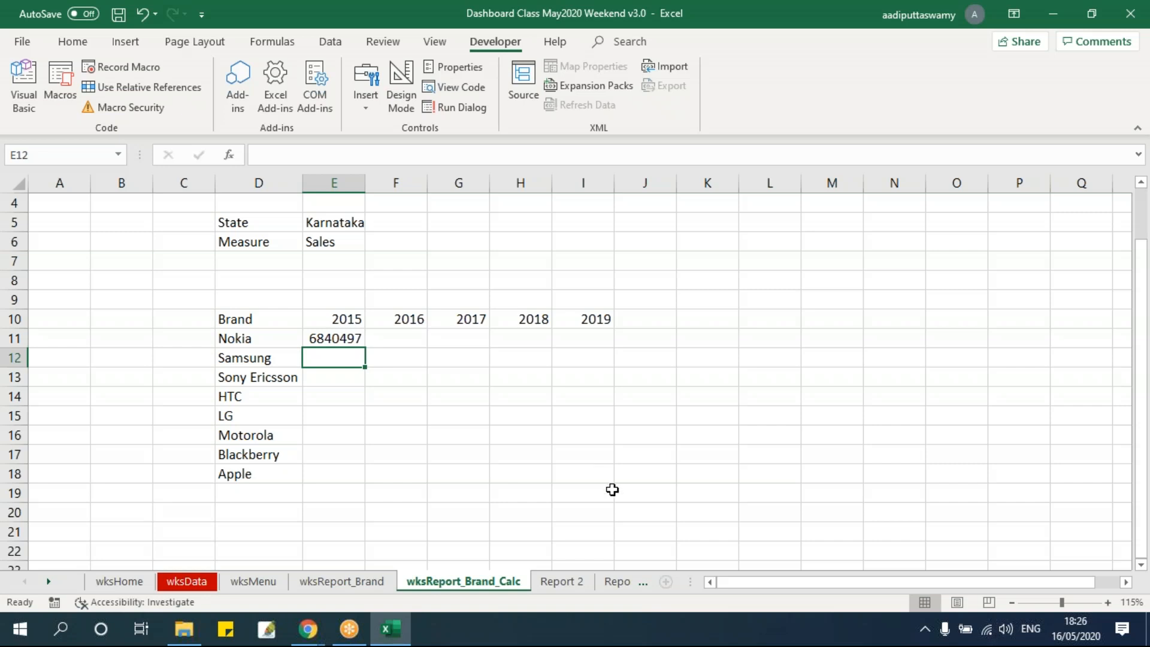
Examine the Nokia 2015 formula in E11 and the State, Measure and Brand cells it uses as criteria
click(346, 338)
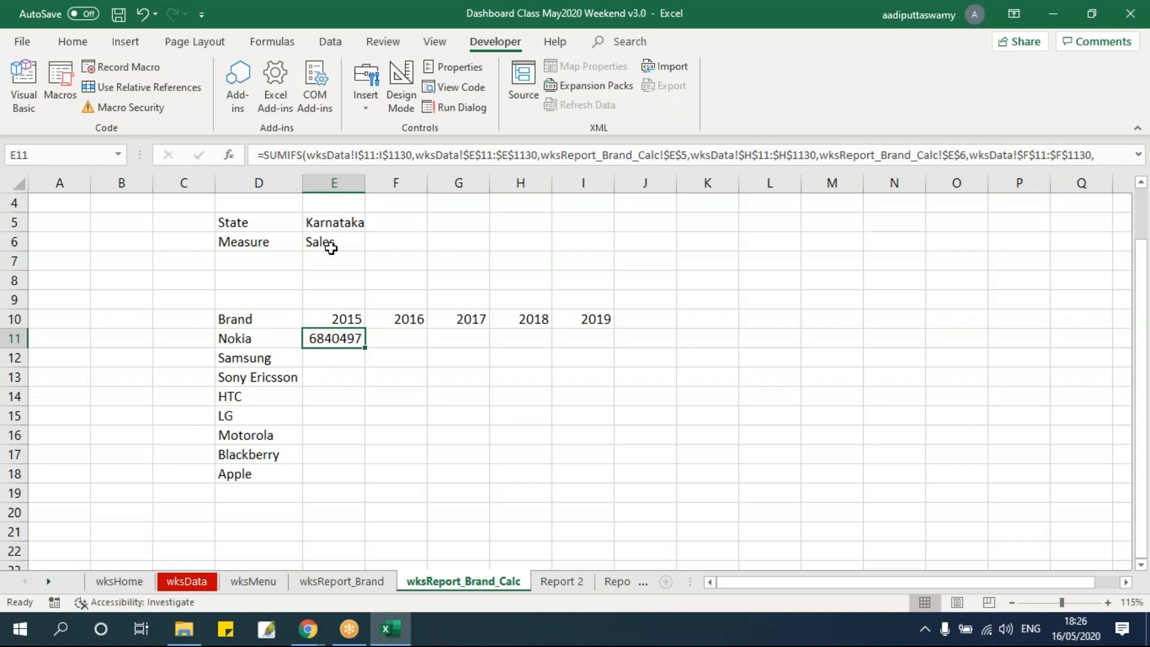
click(344, 223)
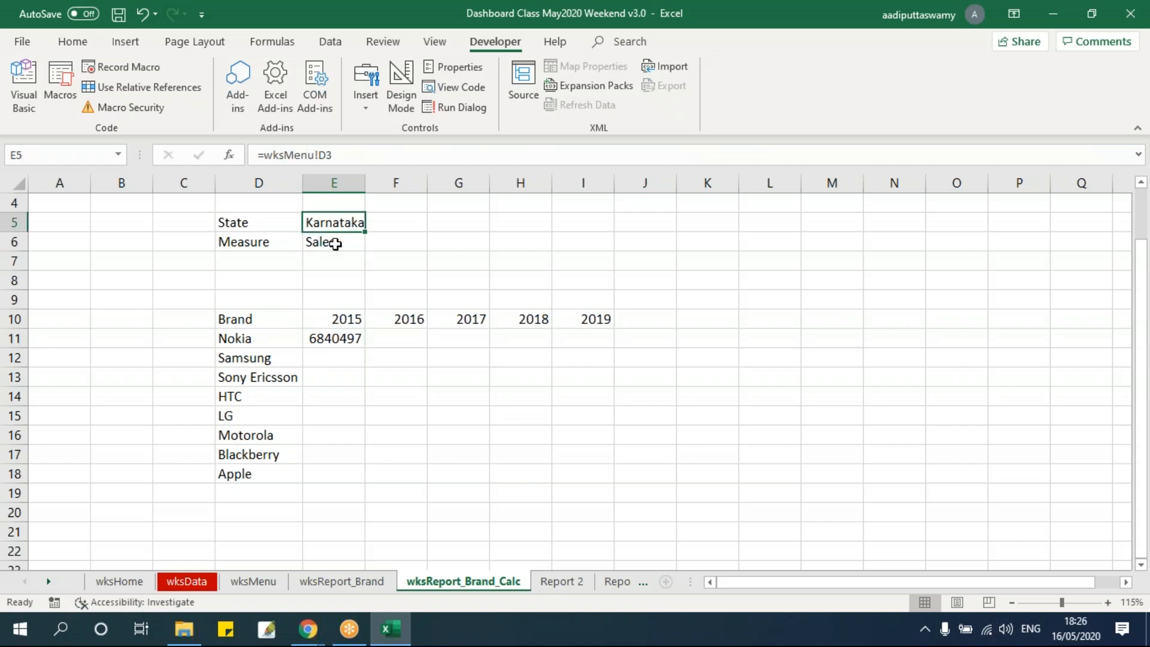
click(335, 243)
click(280, 333)
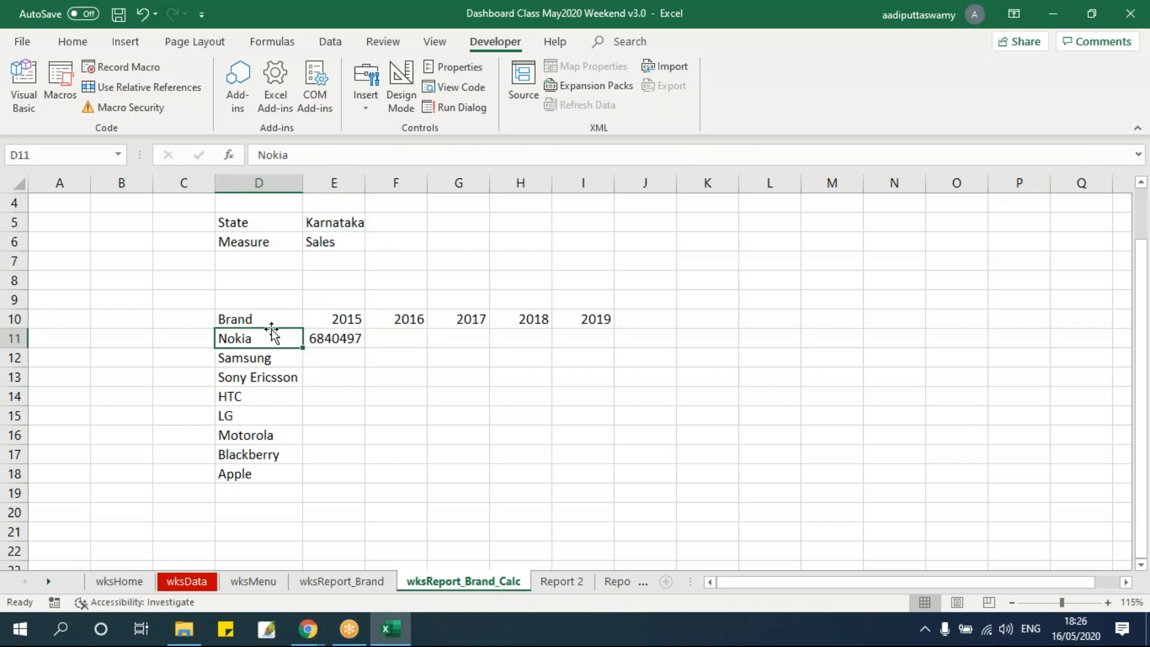
click(324, 340)
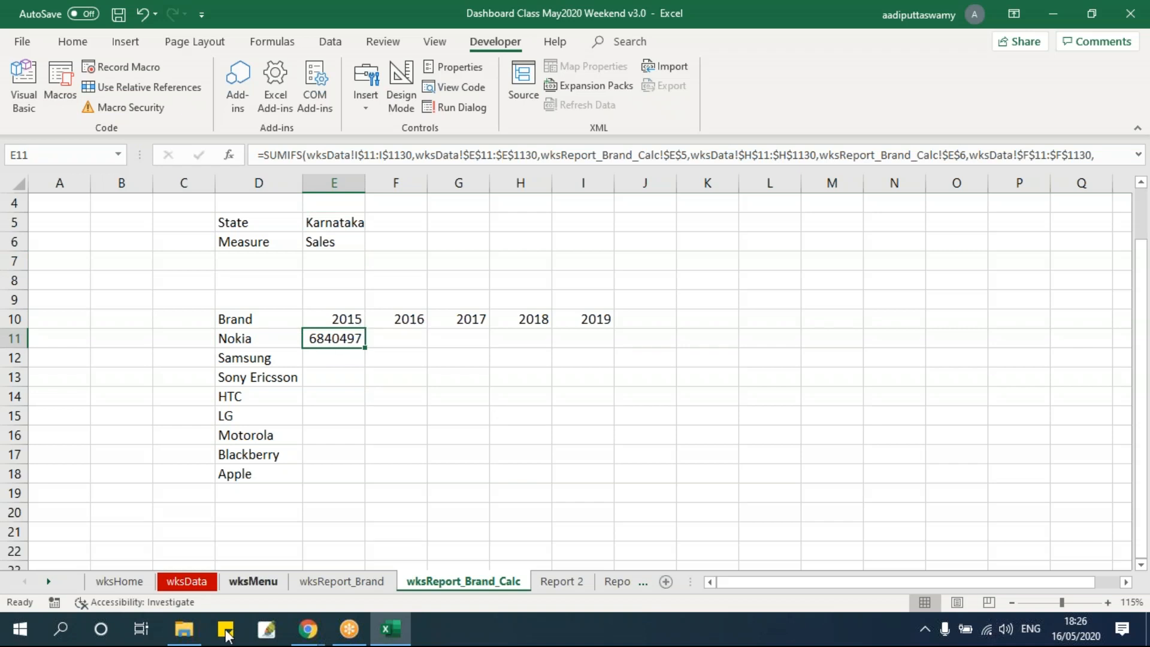
Turn on filters for the header row of the wksData table, from State to 2019
click(191, 582)
click(327, 285)
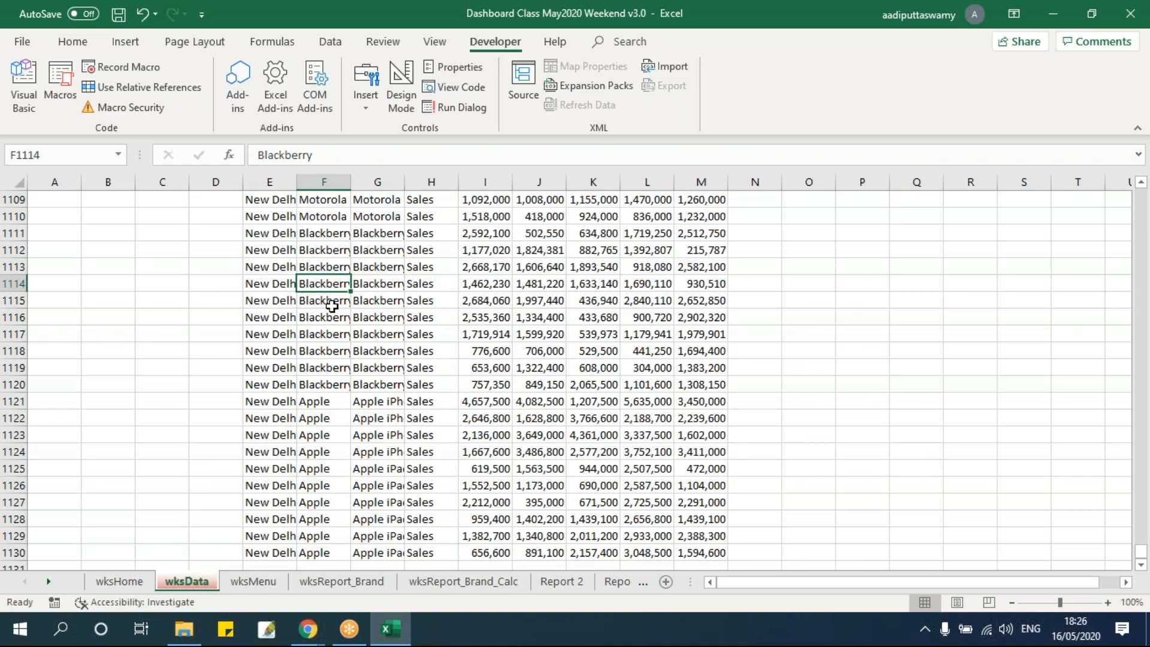
key(ctrl+Up)
key(ctrl+Up)
key(Left)
key(Down)
key(Down)
key(Down)
key(Down)
key(Down)
key(Down)
key(ctrl+shift+Right)
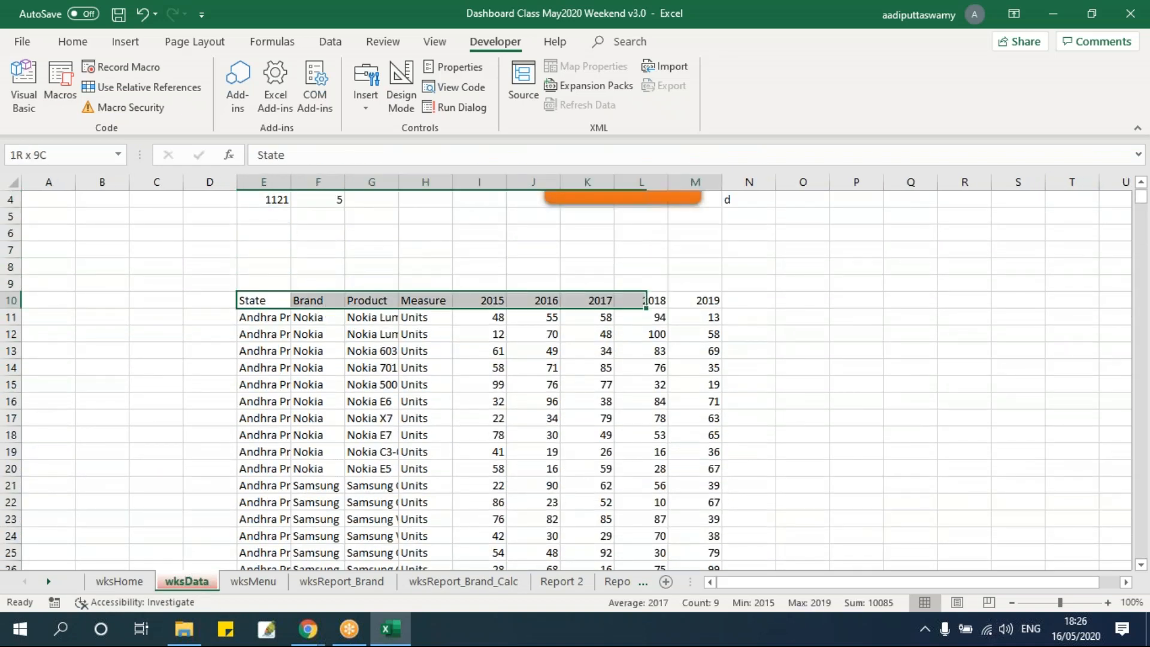
key(alt+d)
key(f)
key(f)
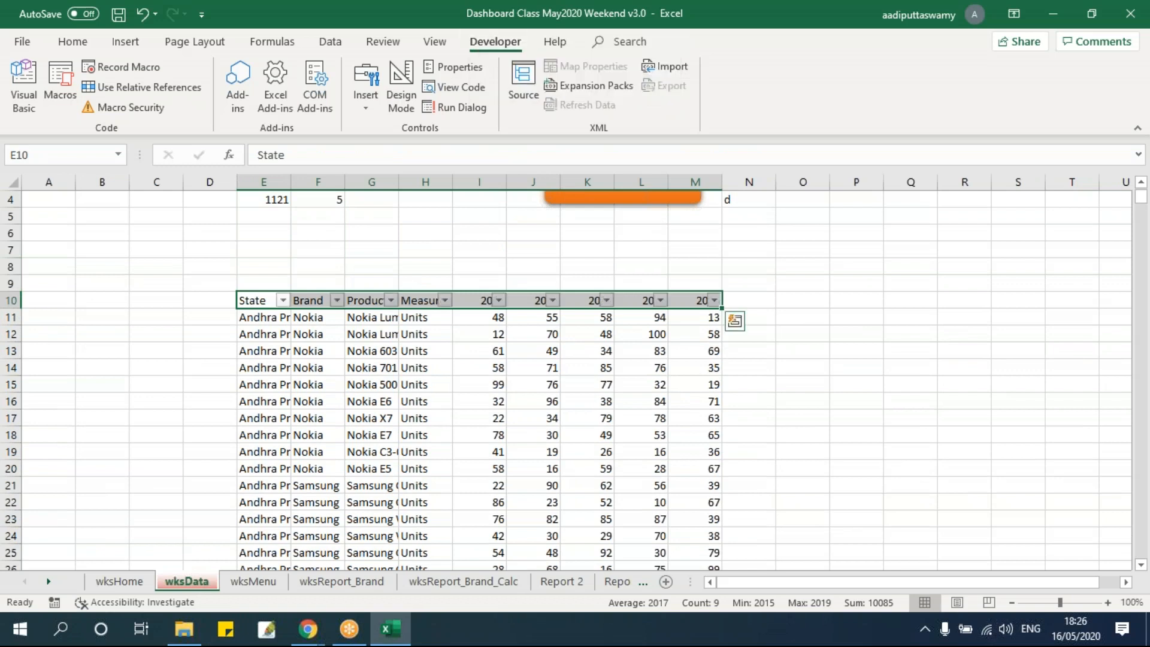
Filter the State column of the wksData table to Karnataka
click(336, 351)
click(283, 300)
click(144, 431)
click(130, 476)
click(168, 586)
click(555, 467)
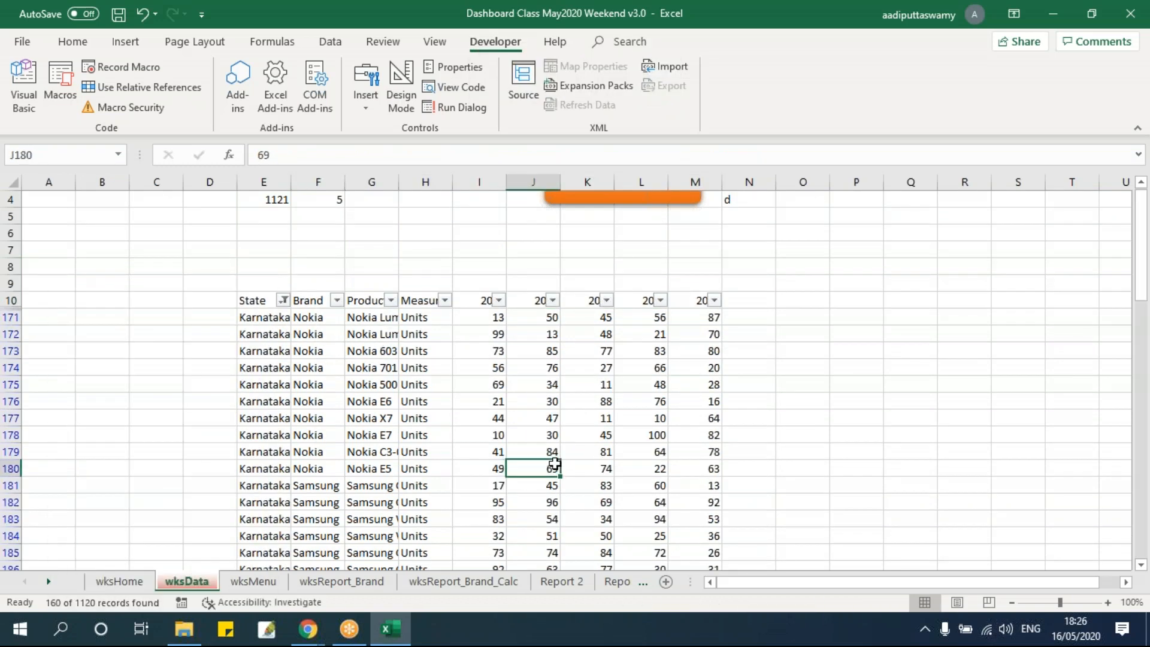
Filter the Measure column of the wksData table to Sales
click(444, 300)
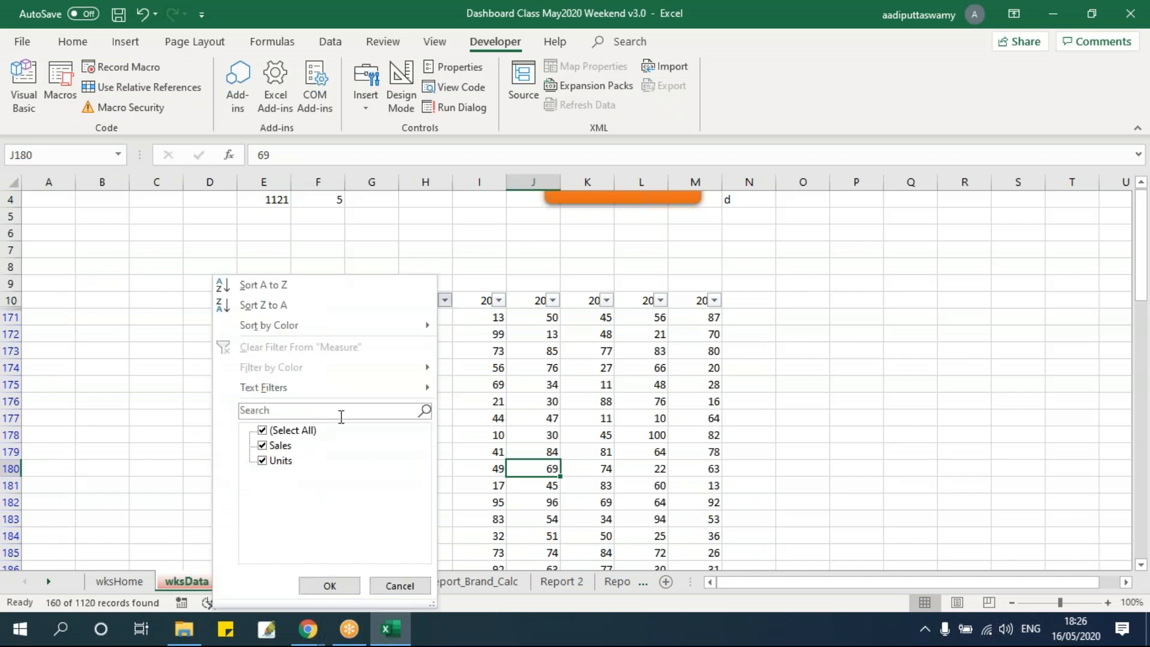
click(275, 431)
click(279, 445)
click(329, 584)
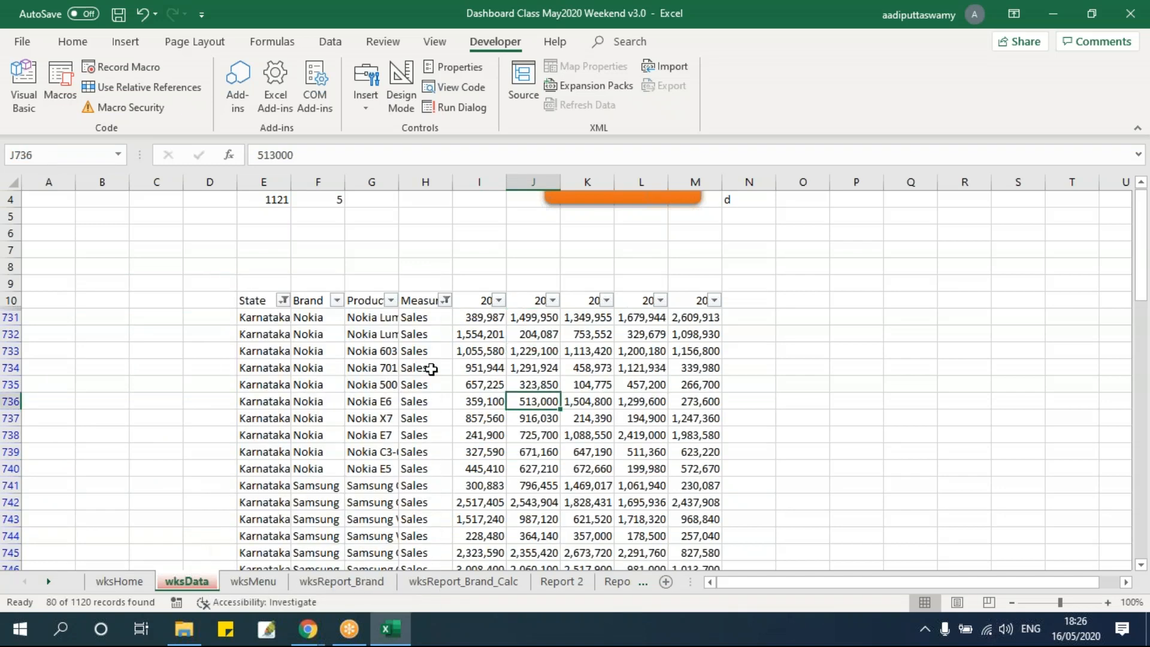
Filter the Brand column to Nokia and select the visible 2015 values in column I to check their sum
click(337, 300)
click(185, 430)
click(174, 521)
click(221, 585)
click(746, 452)
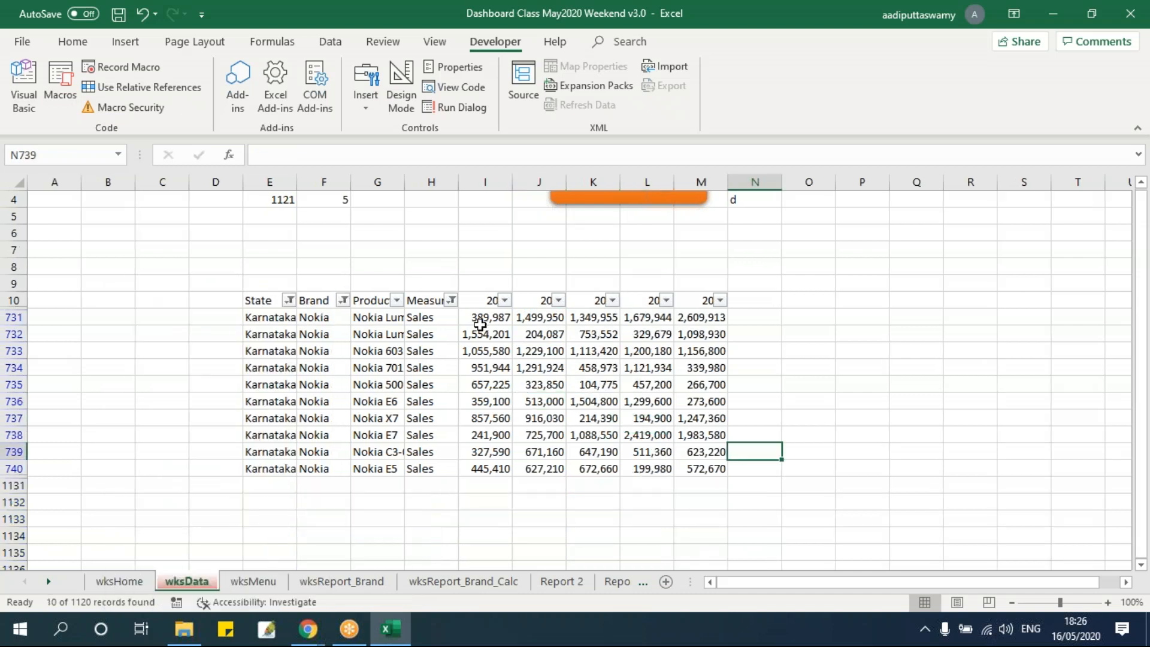
drag(485, 316, 482, 467)
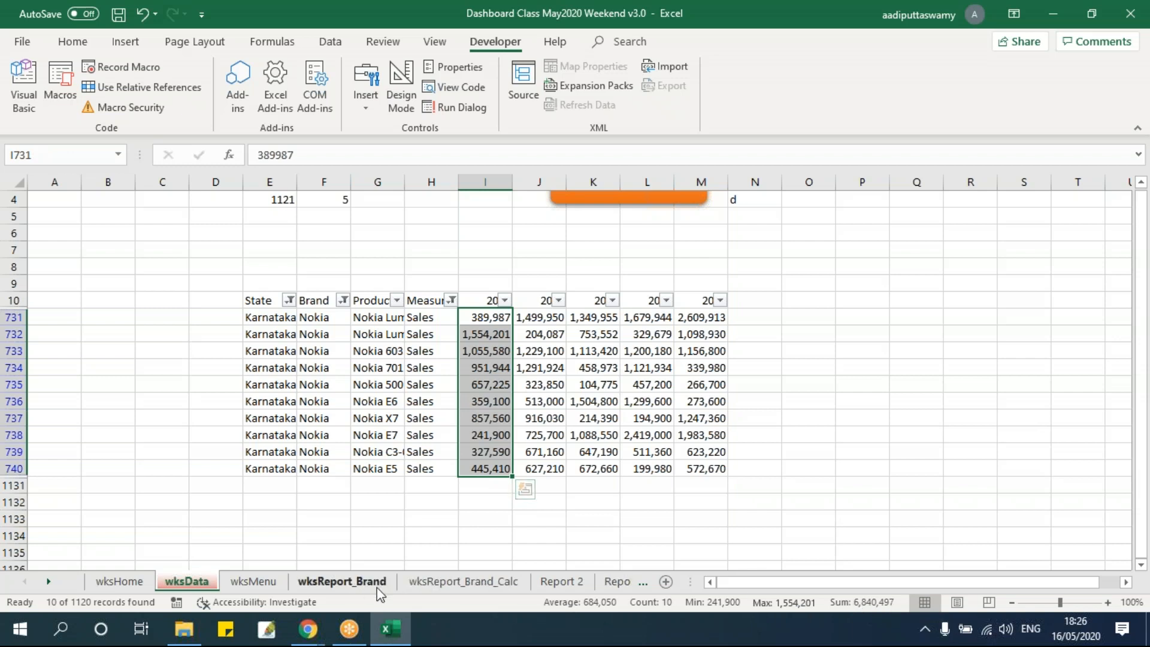
Fill the Nokia 2015 SUMIFS formula on wksReport_Brand_Calc through E11:I18 and widen columns E to I
click(463, 581)
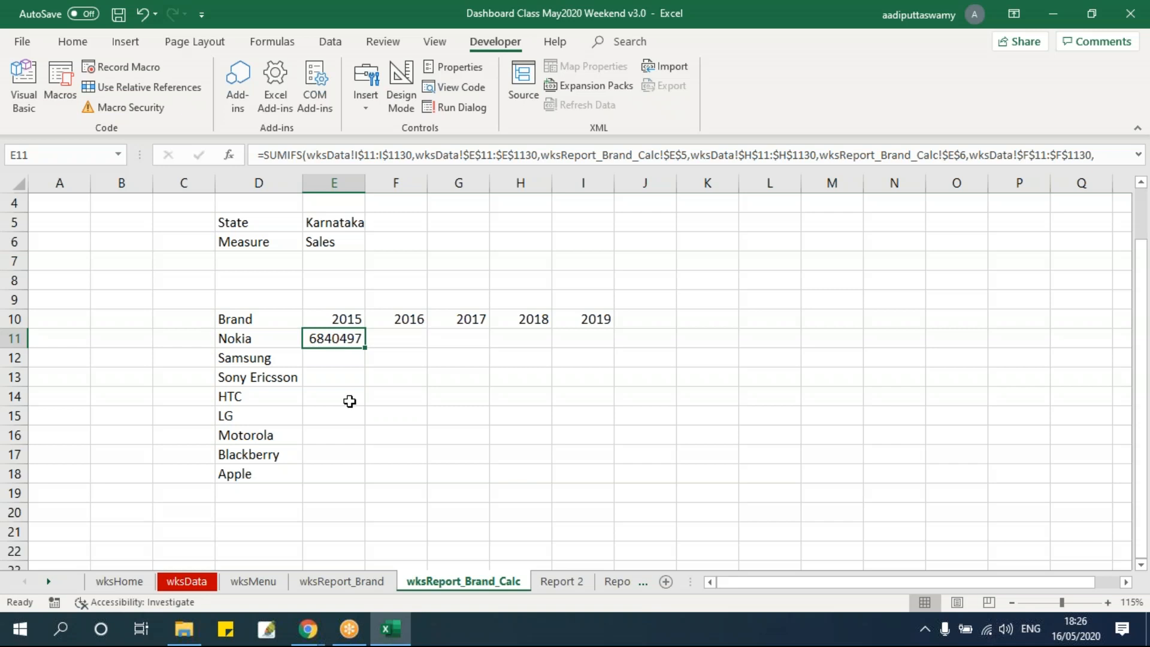
drag(365, 347, 623, 485)
drag(344, 182, 636, 184)
click(446, 390)
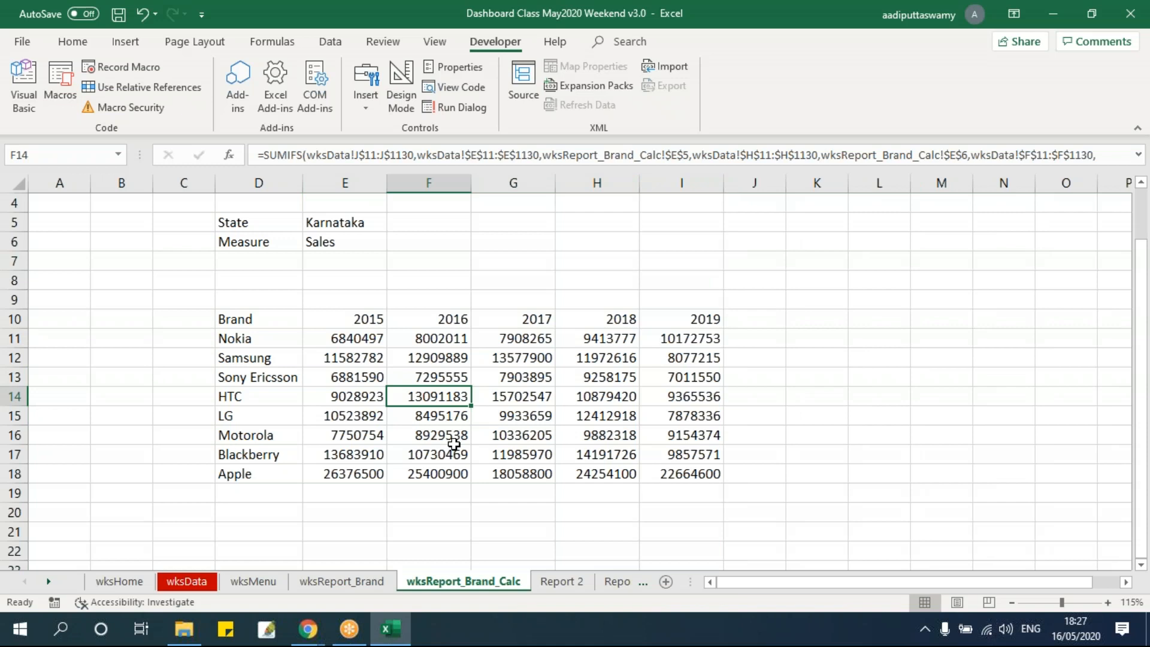
click(376, 342)
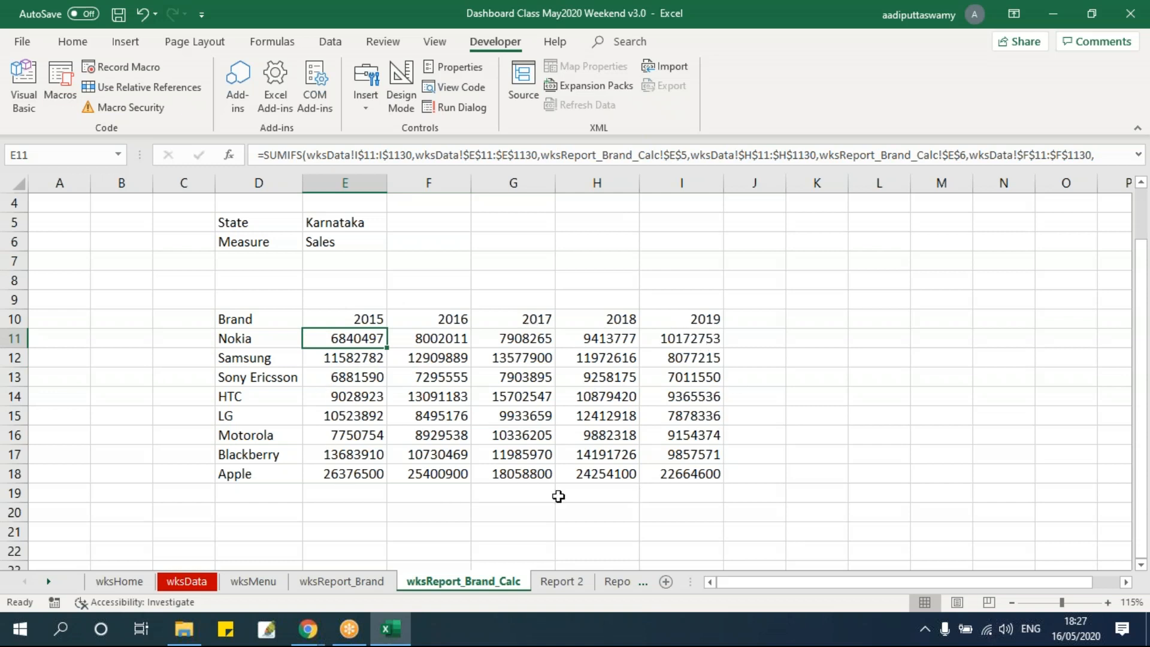
Choose Goa as State and Units as Measure on wksReport_Brand, and select LG's 2018 figure on wksReport_Brand_Calc
click(335, 581)
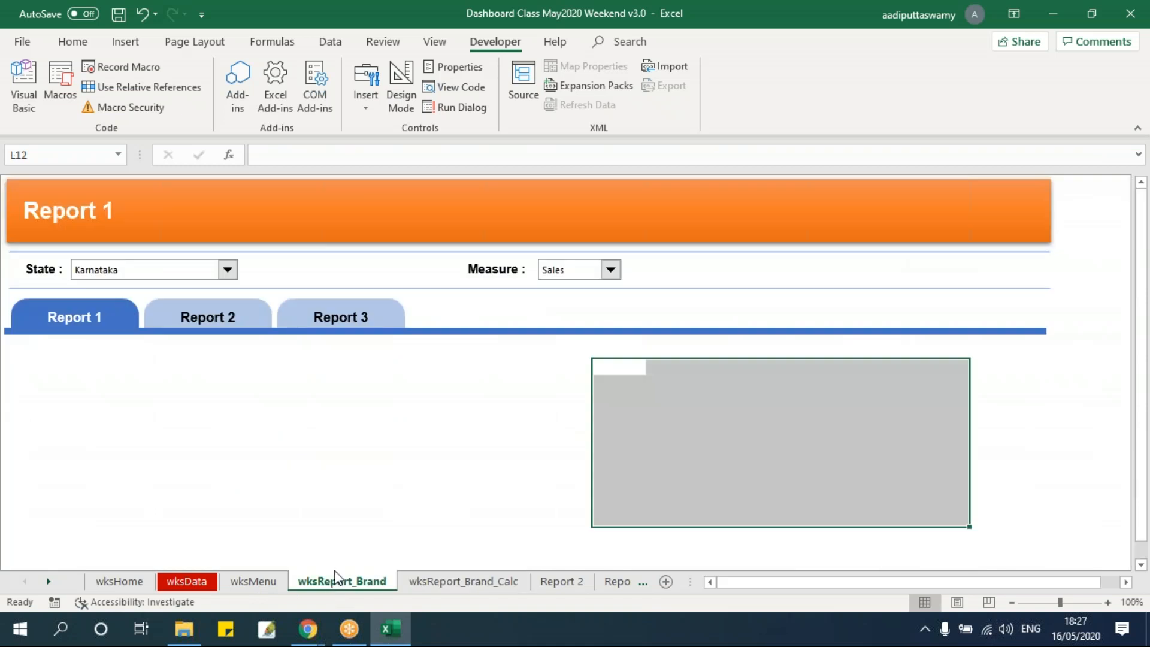
click(193, 277)
click(142, 297)
click(572, 275)
click(573, 287)
click(448, 590)
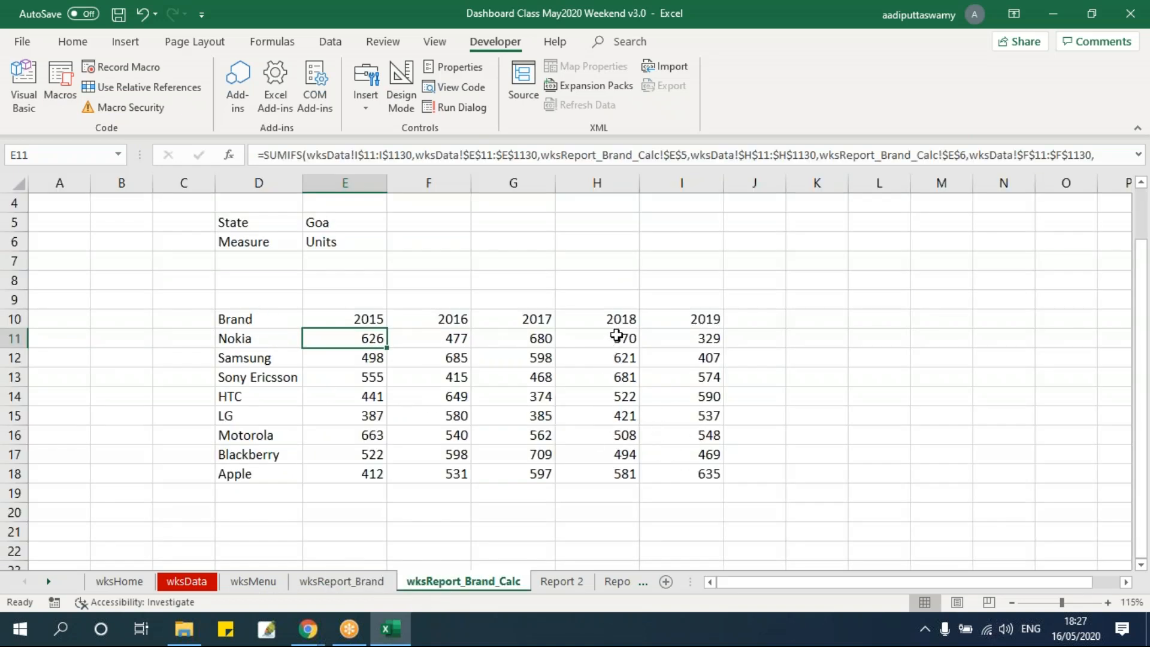
click(595, 416)
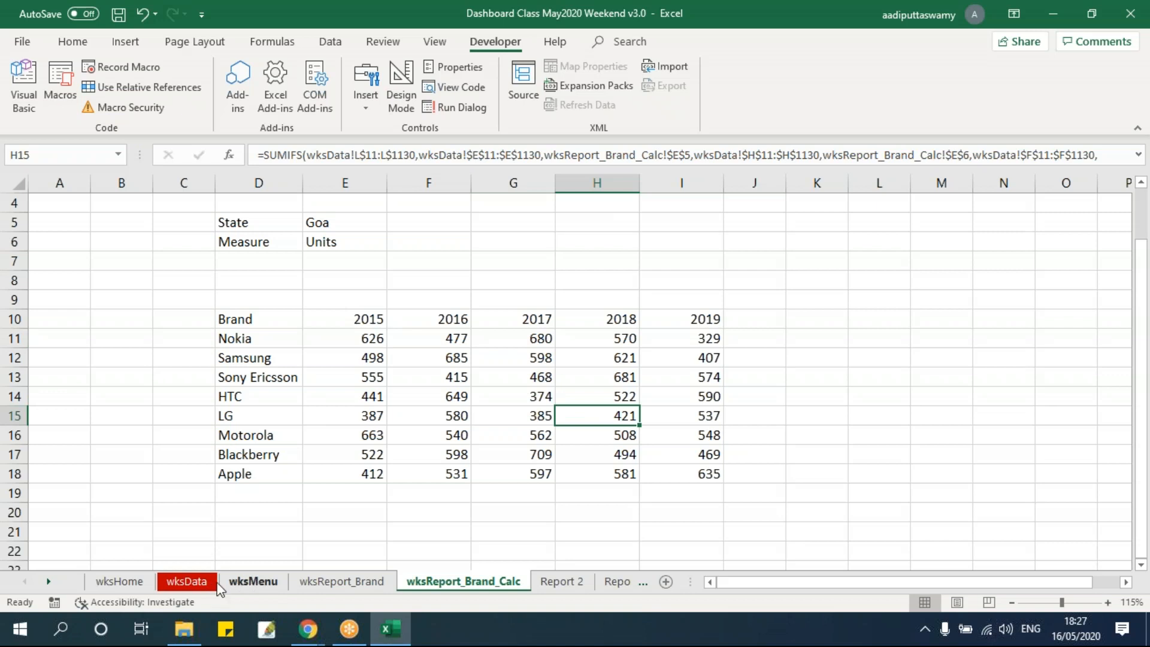
Change the State filter of the wksData table to Goa only
click(198, 581)
click(289, 300)
click(135, 430)
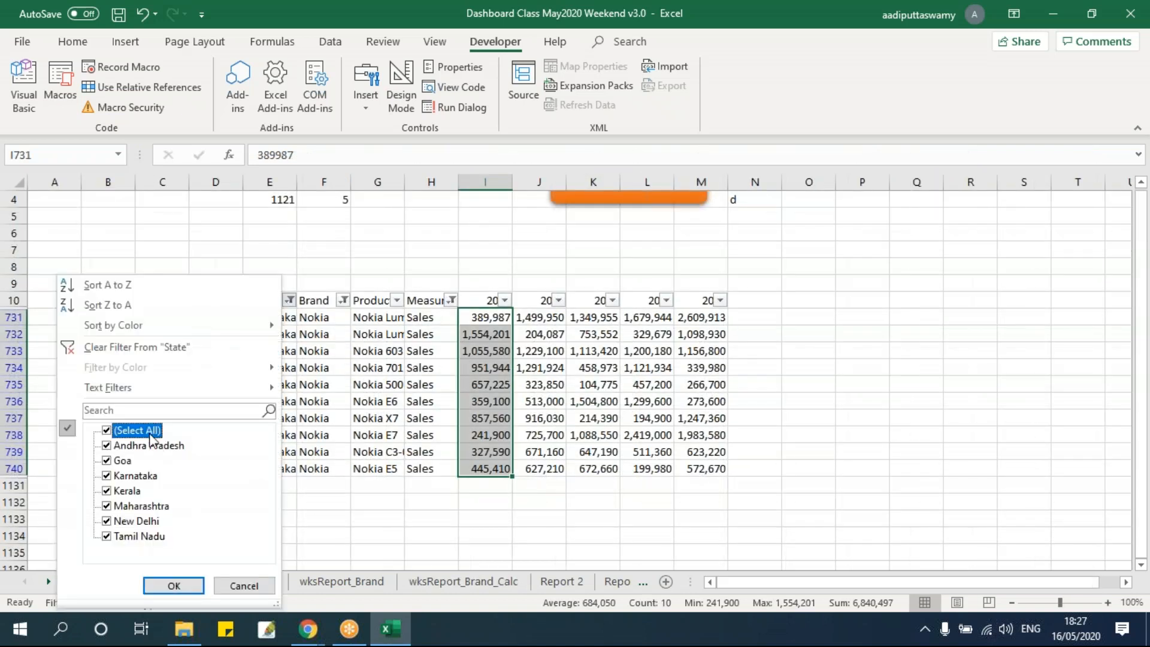
click(107, 431)
click(107, 461)
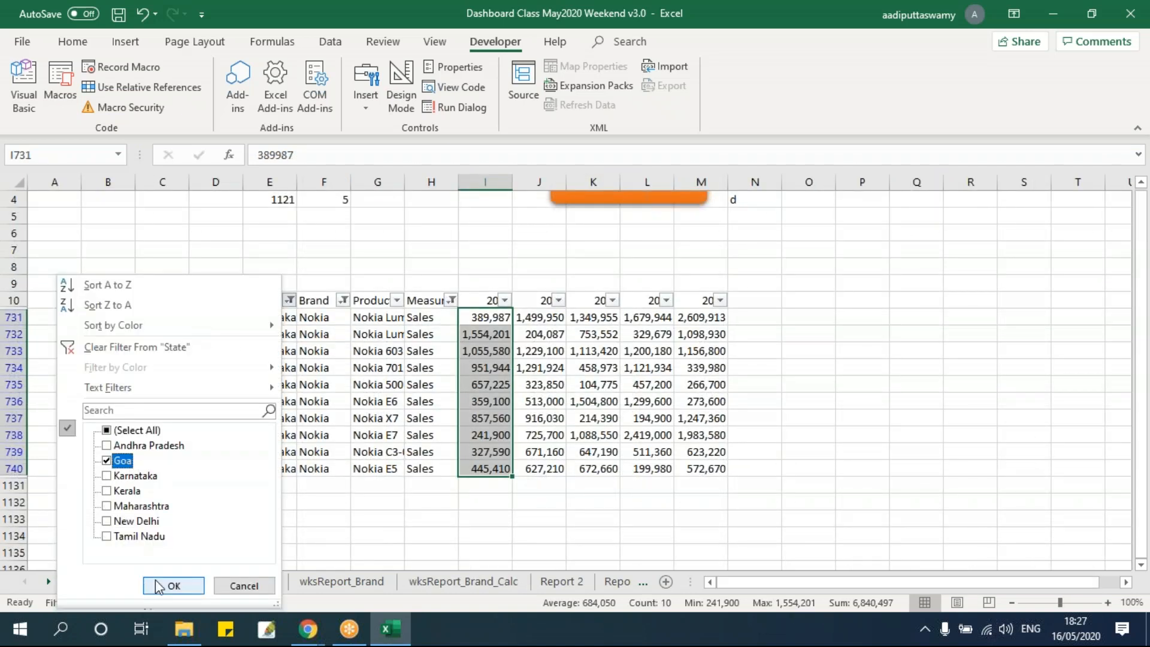
click(163, 585)
Change the Measure filter of the wksData table to Units only
click(451, 300)
click(276, 430)
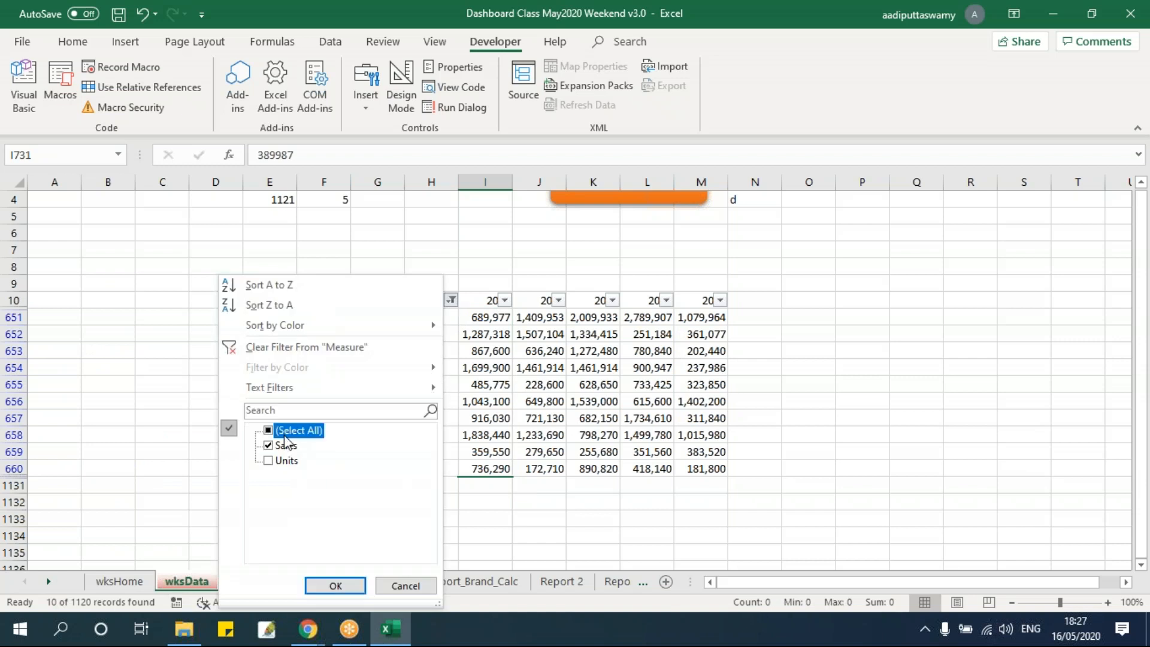
click(276, 430)
click(268, 460)
click(333, 585)
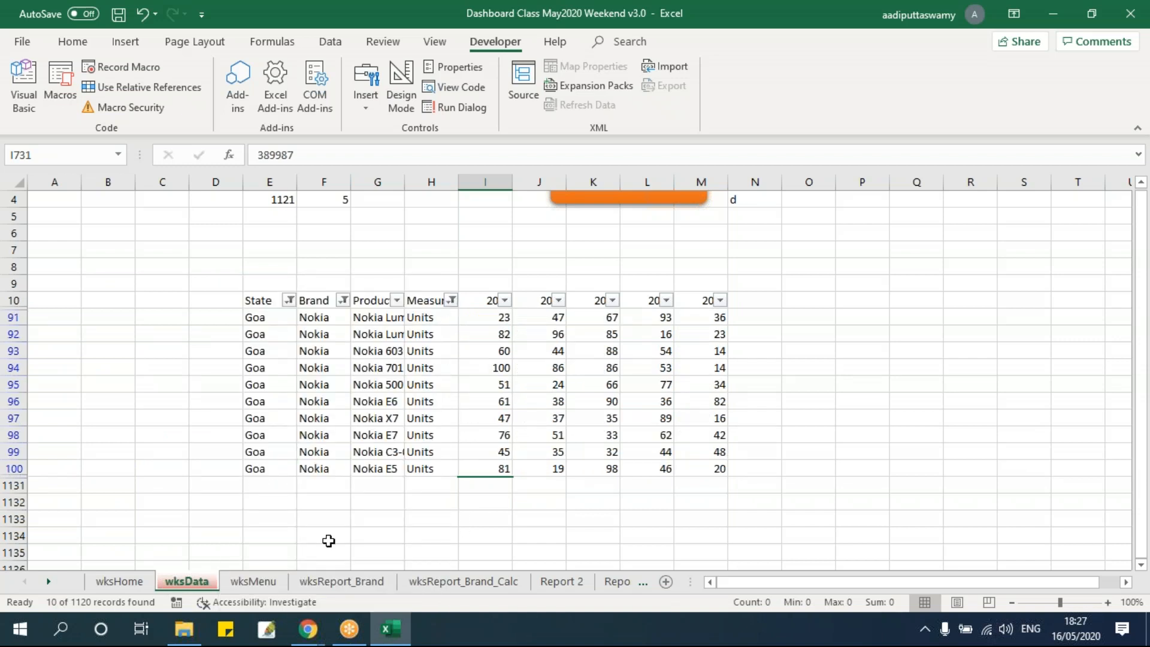
Change the Brand filter of the wksData table to LG only
click(343, 300)
click(160, 430)
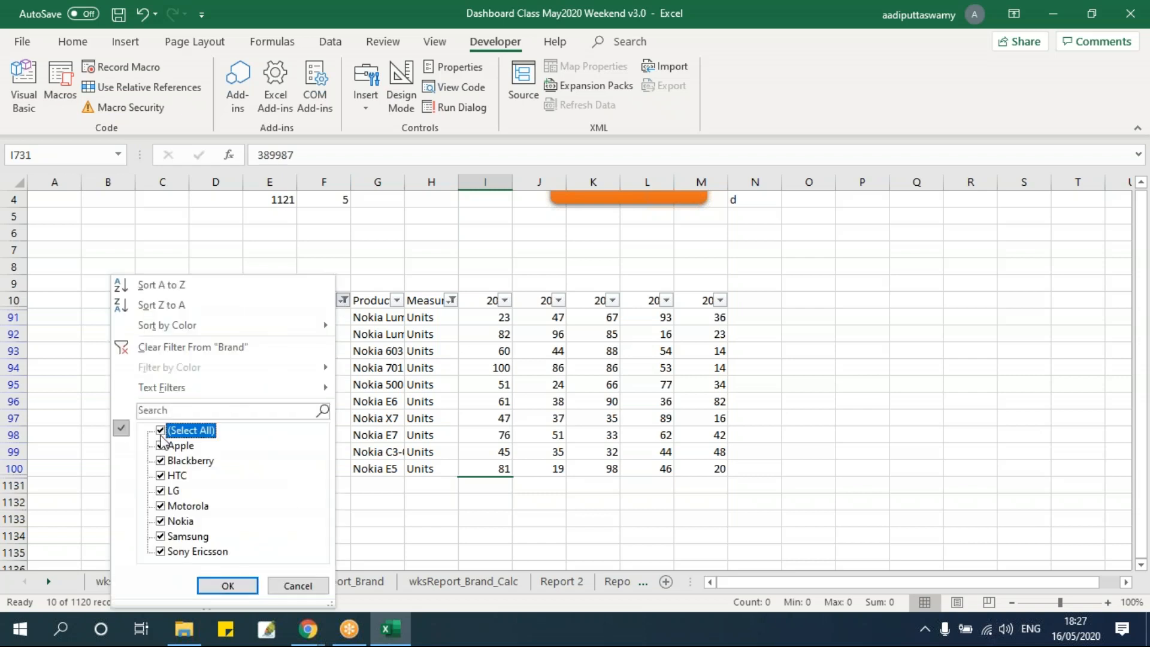
click(160, 430)
click(160, 490)
click(227, 586)
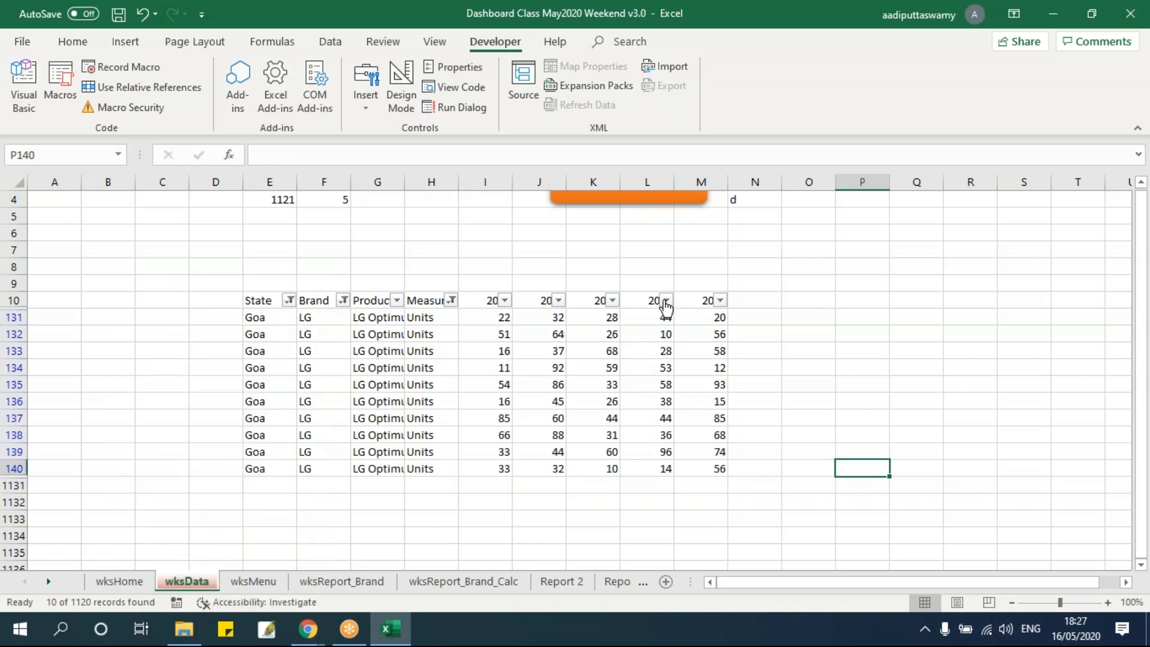
Select the visible 2018 values in column L of wksData to check their sum
click(636, 298)
key(Down)
key(Down)
key(Down)
key(Down)
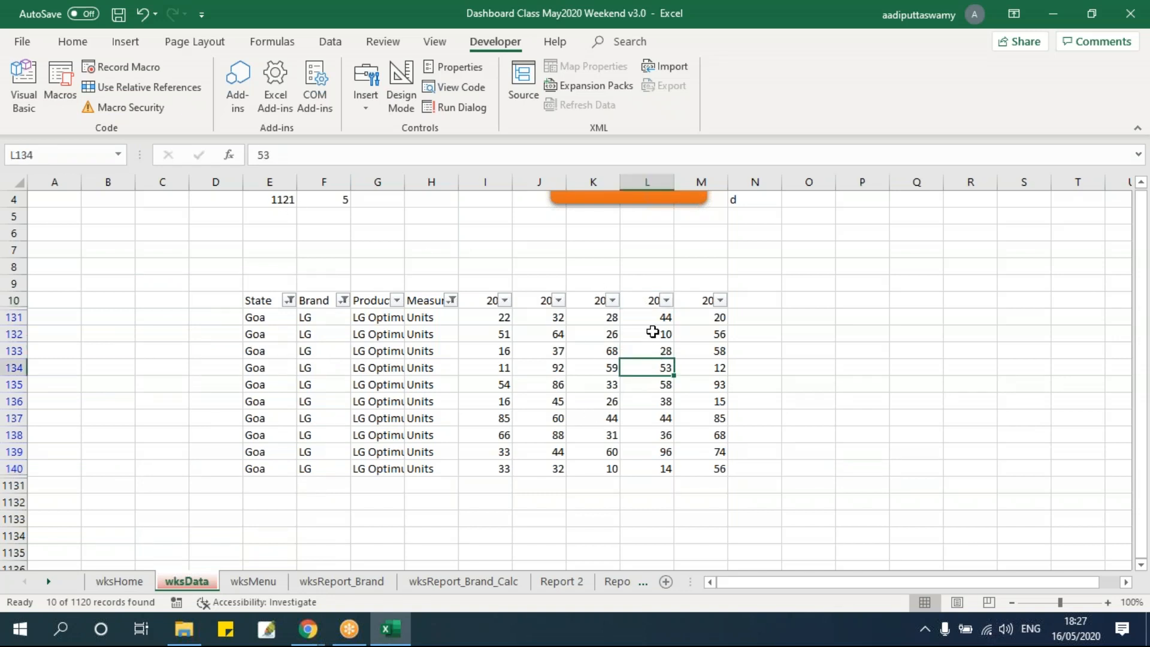
drag(651, 324, 654, 469)
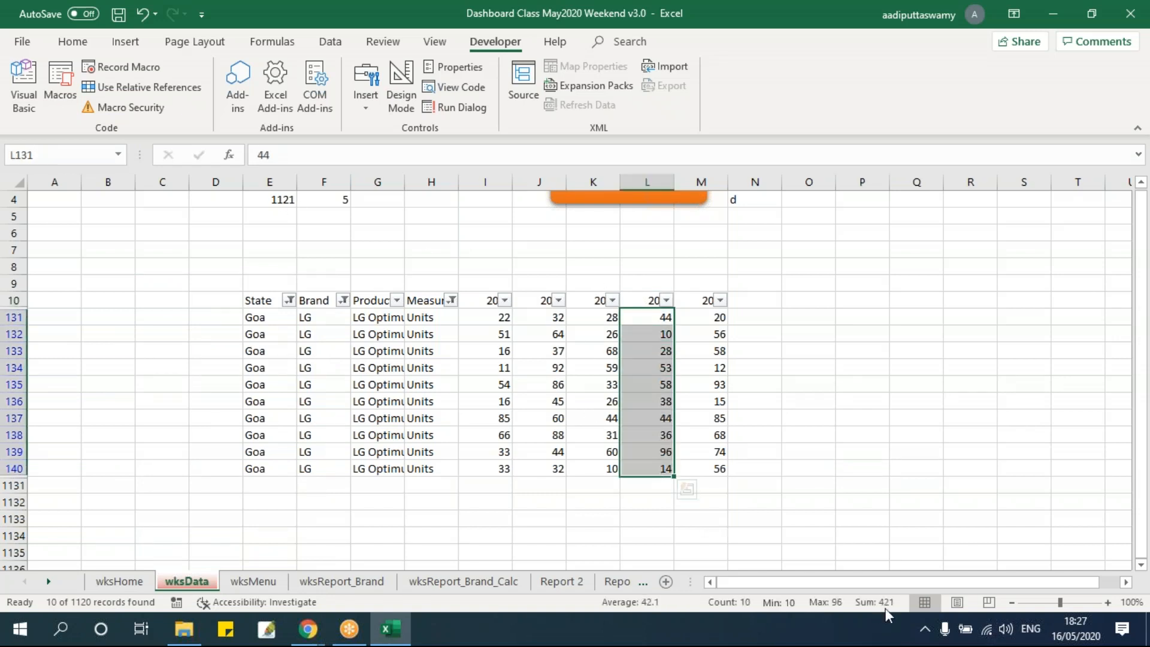
click(745, 419)
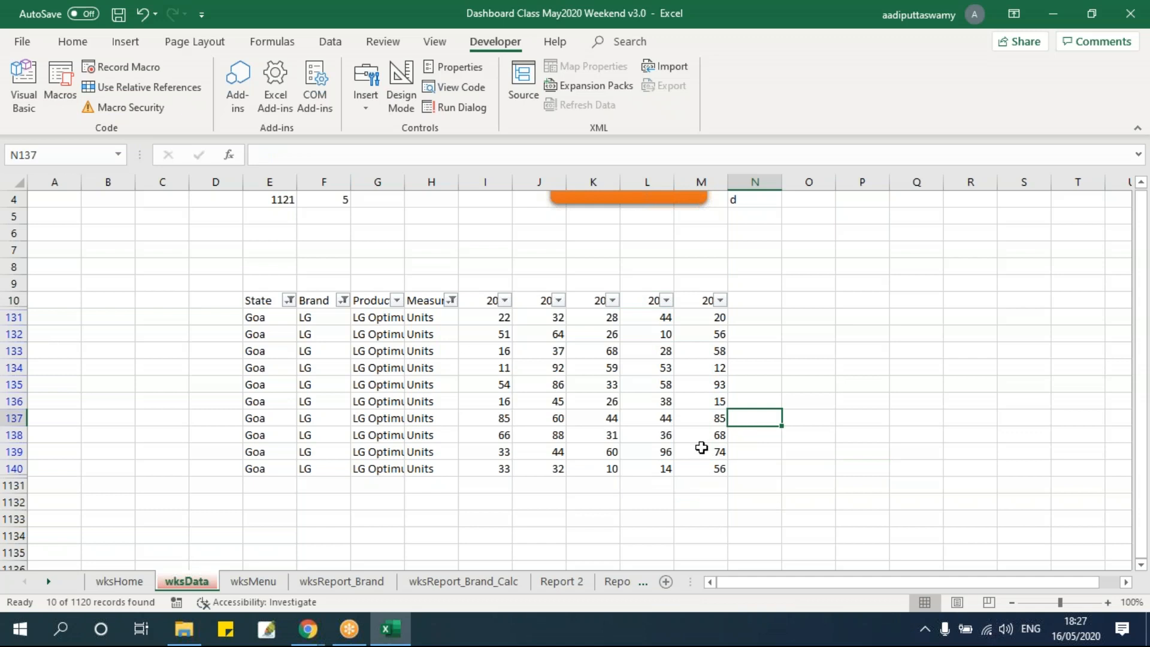
Compare that sum with LG's 2018 figure in cell H15 of wksReport_Brand_Calc
click(506, 589)
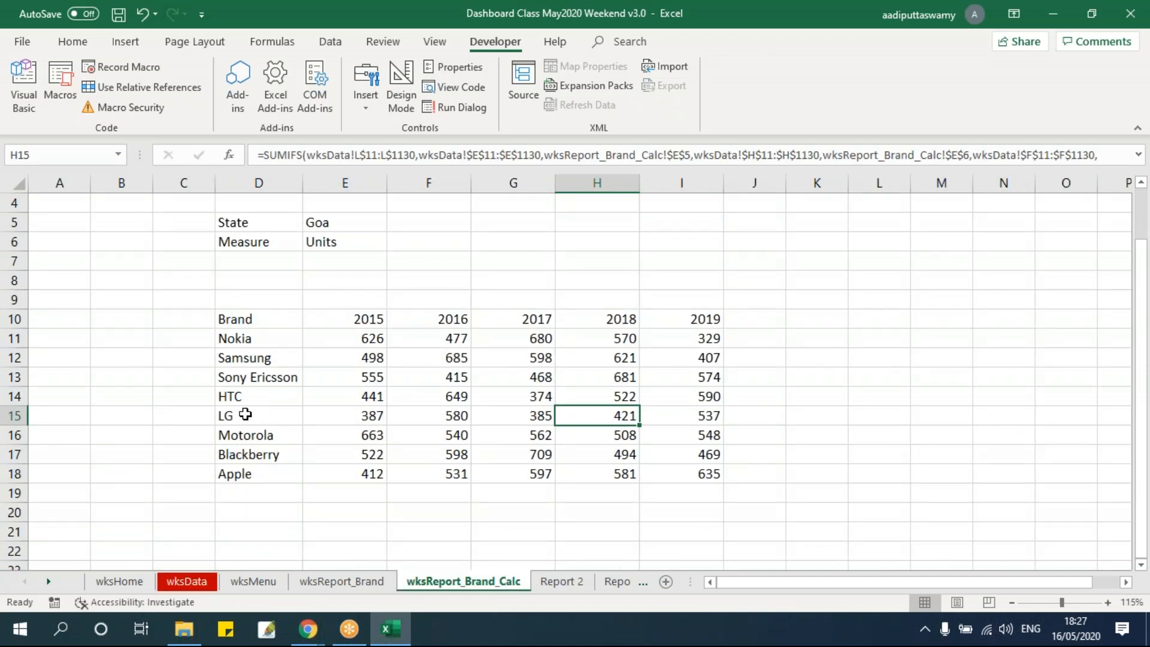
click(242, 415)
drag(384, 417, 608, 423)
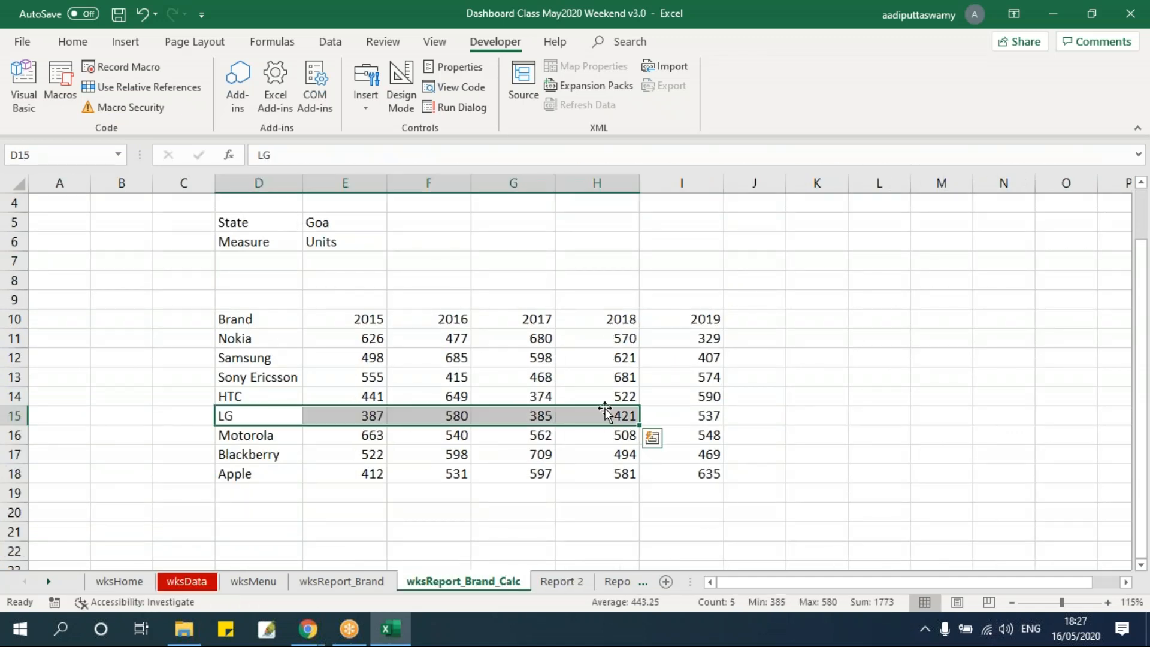
click(603, 414)
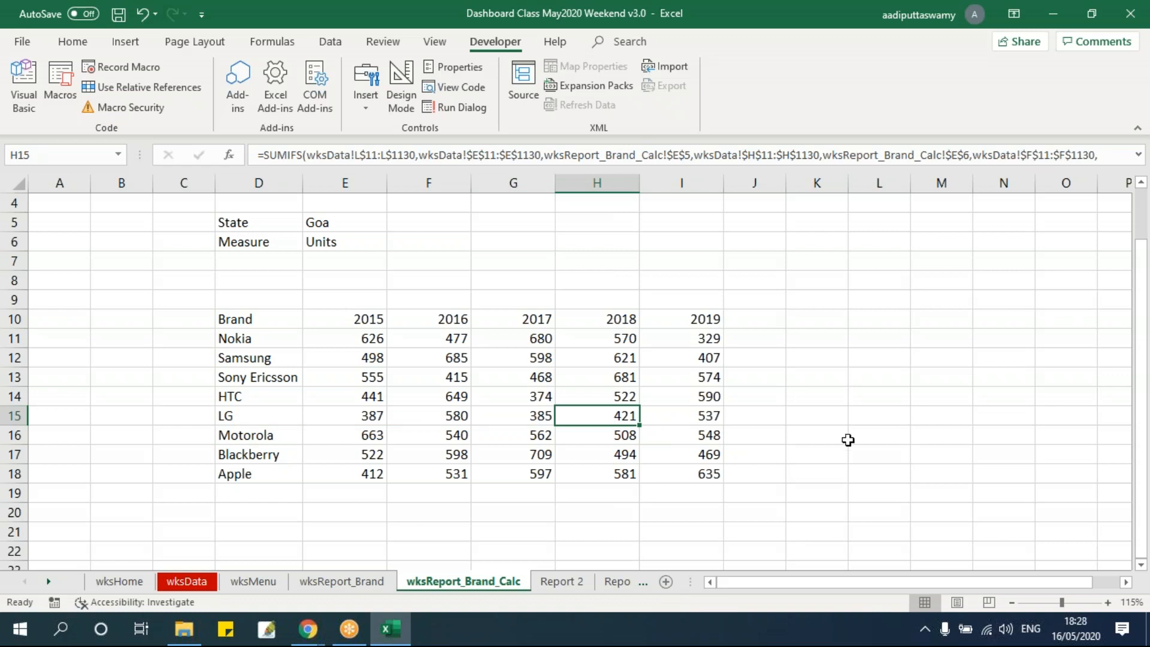
Review the brand table D10:I18 on wksReport_Brand_Calc, and turn on the row and column headings of wksReport_Brand
click(358, 590)
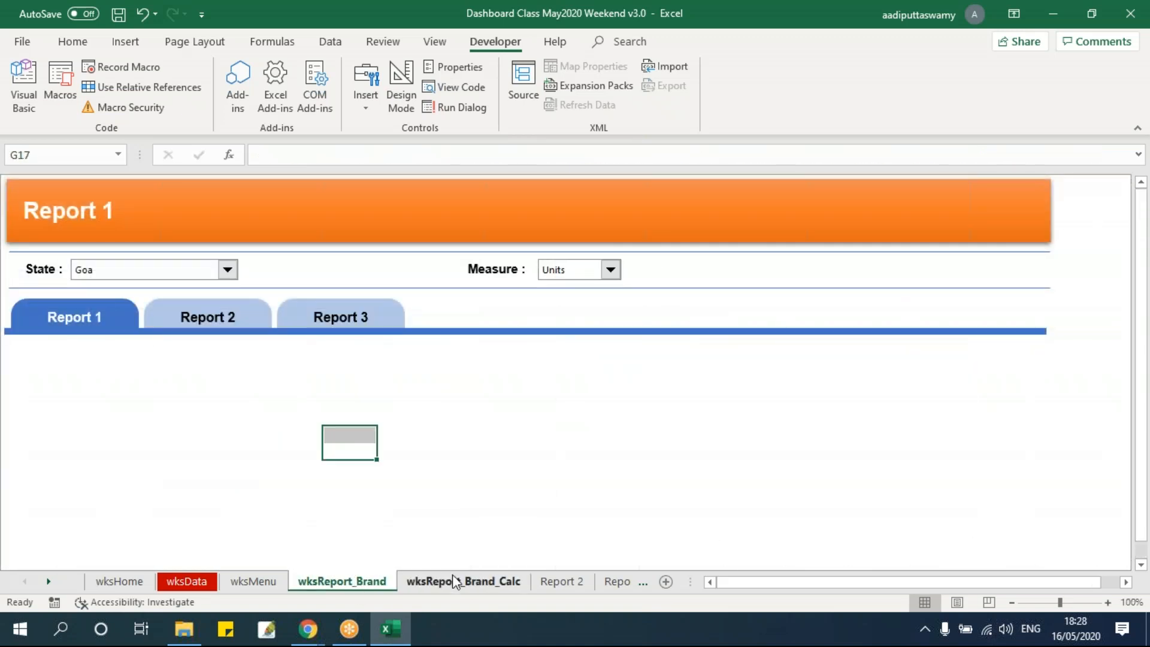
click(456, 581)
click(390, 450)
drag(272, 323, 679, 466)
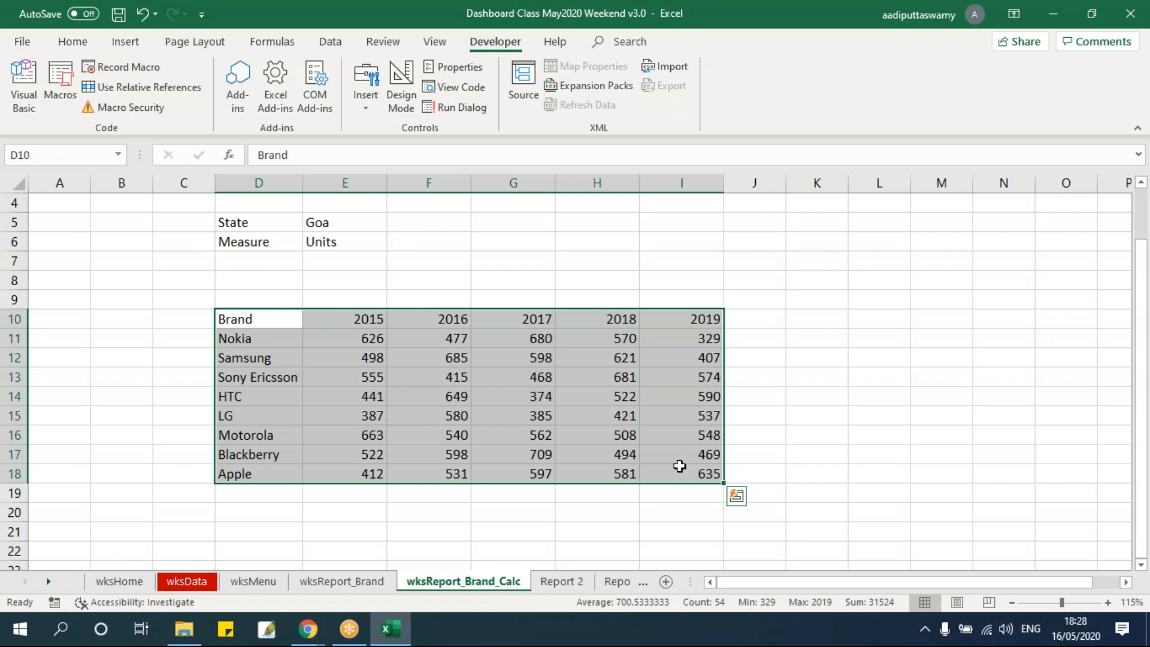
click(616, 400)
click(359, 581)
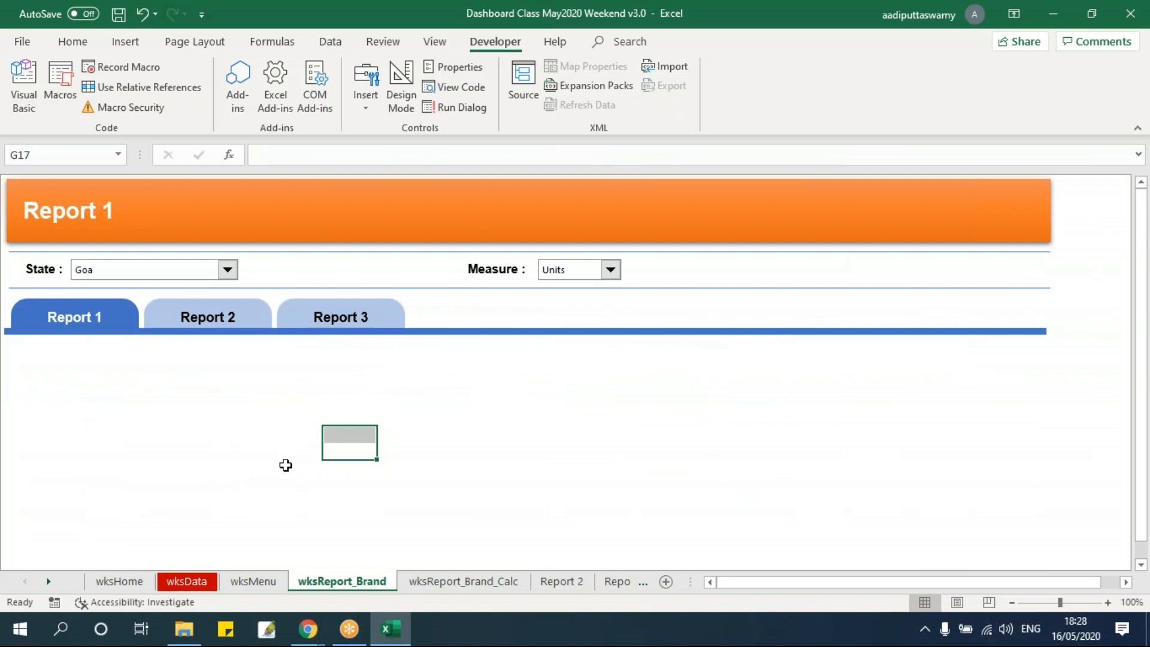
click(432, 41)
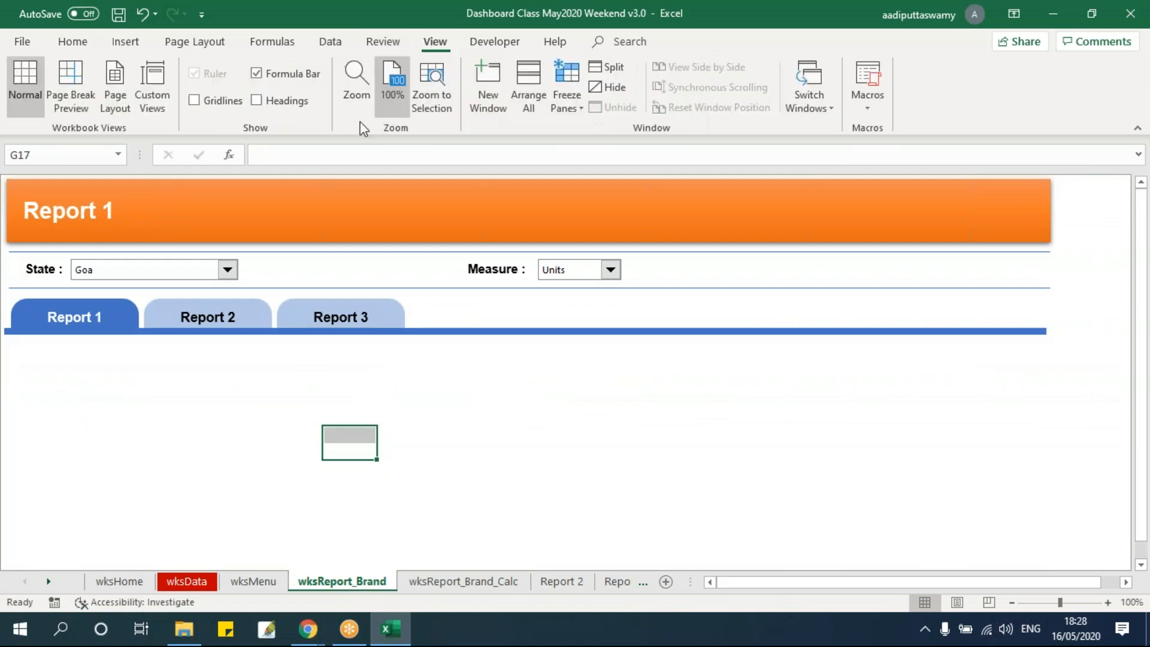
click(256, 100)
click(482, 466)
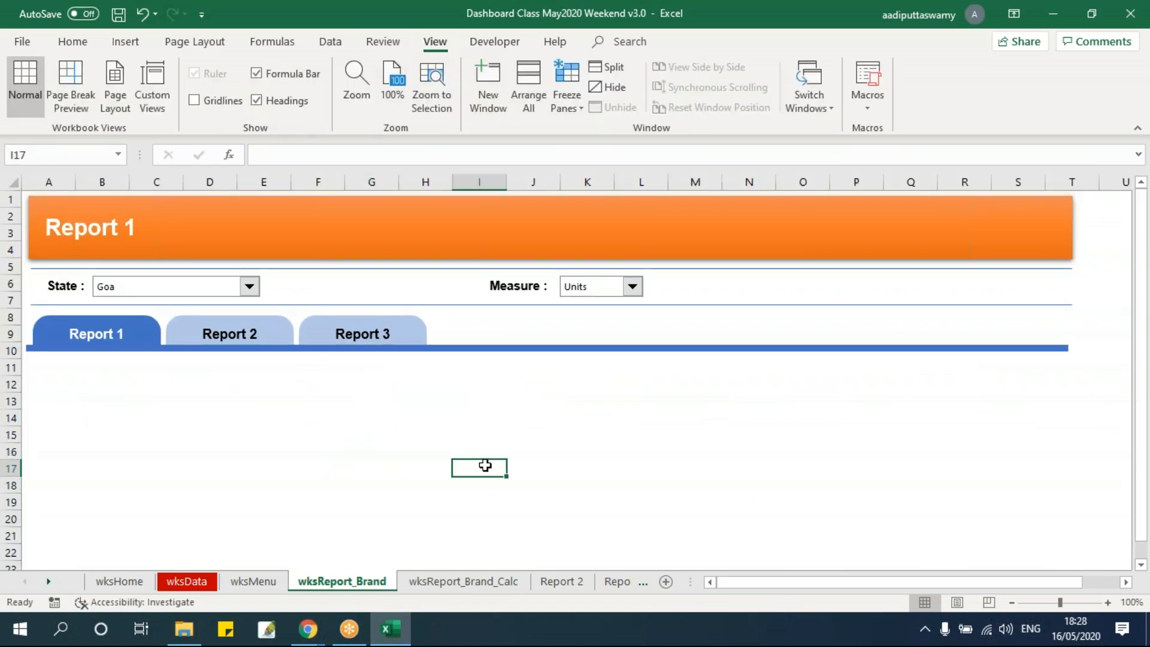
Examine the brand table on wksReport_Brand_Calc against the empty area below the report tabs on wksReport_Brand
click(509, 581)
drag(278, 313, 718, 477)
click(369, 582)
click(443, 581)
click(361, 340)
drag(490, 419, 677, 472)
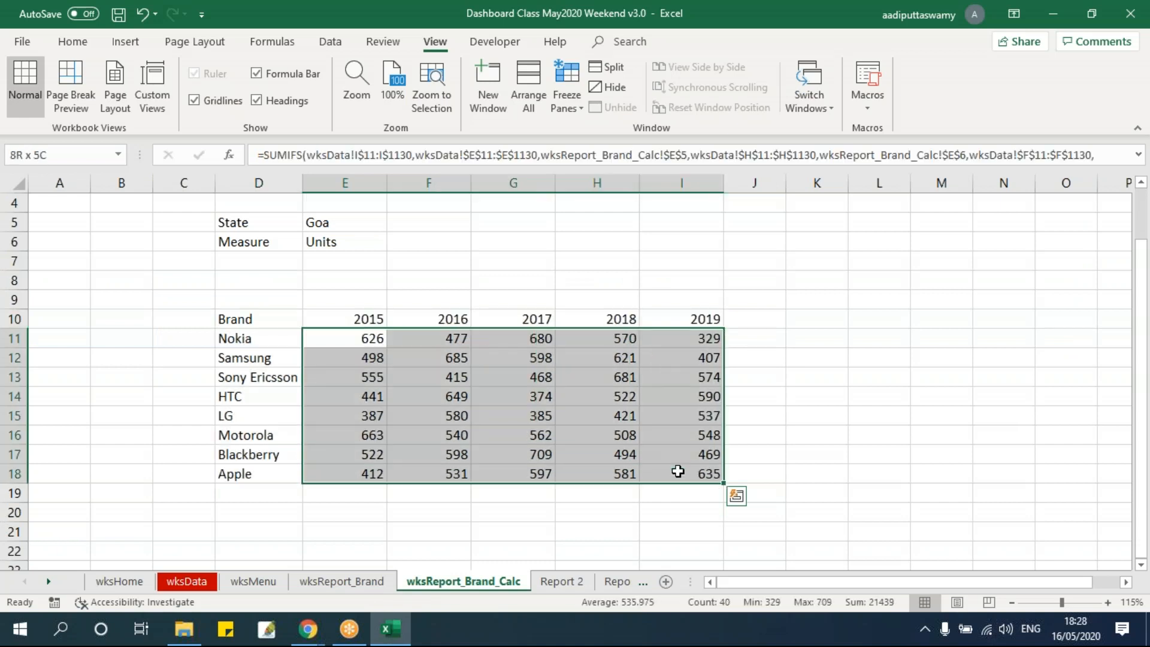
click(368, 581)
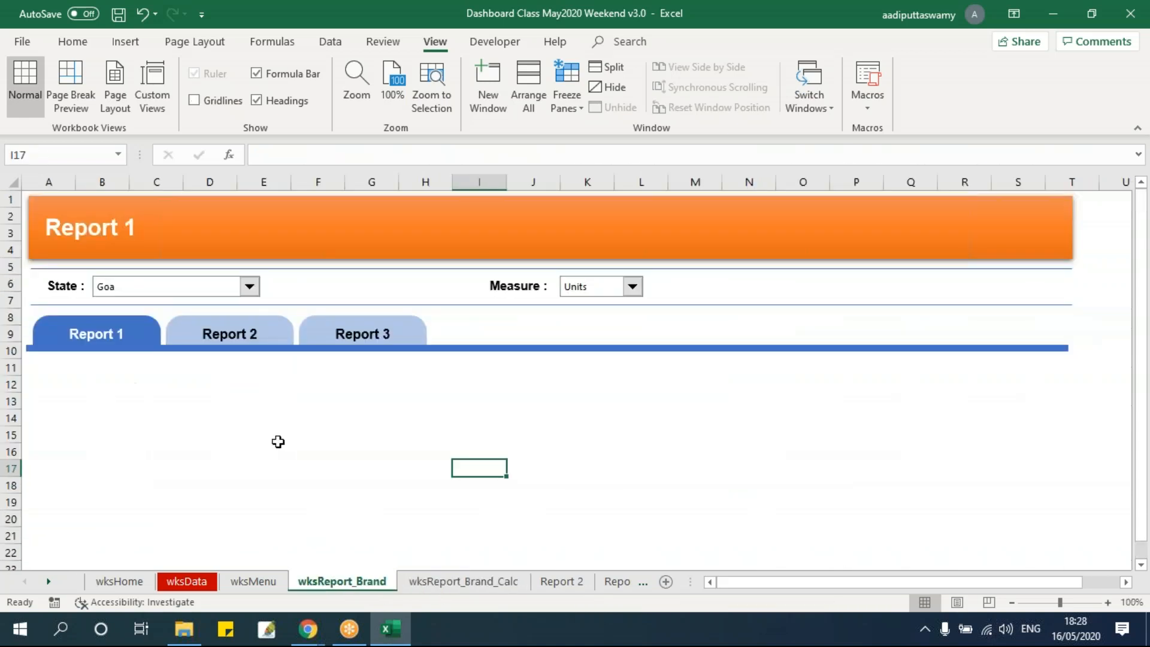
click(305, 468)
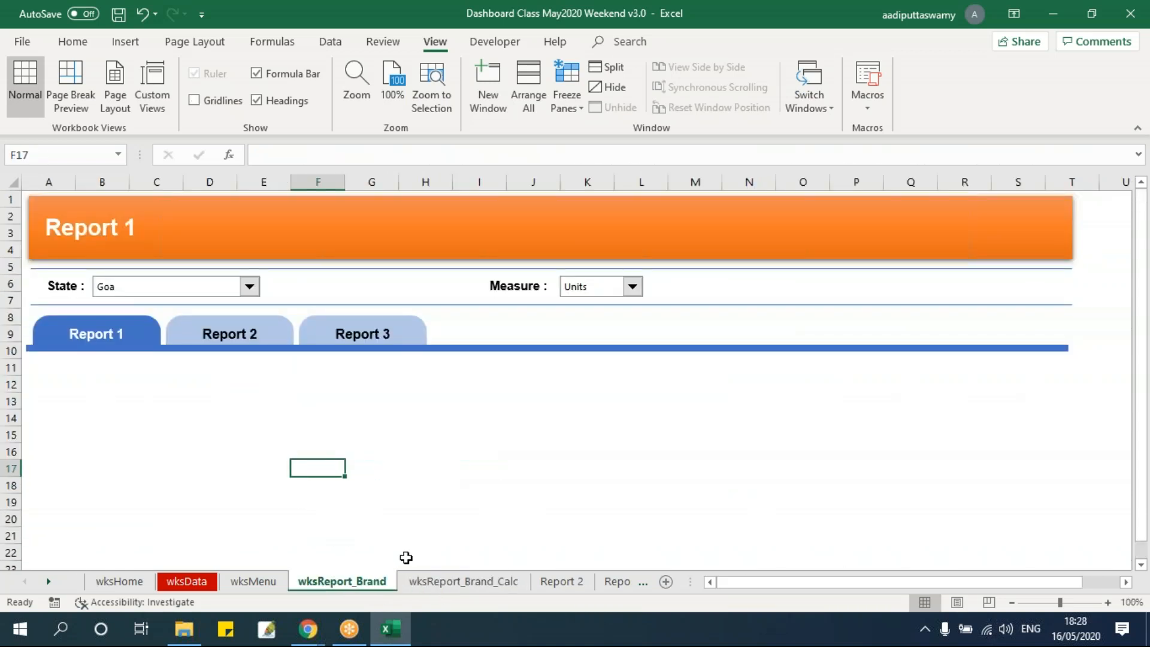
click(456, 584)
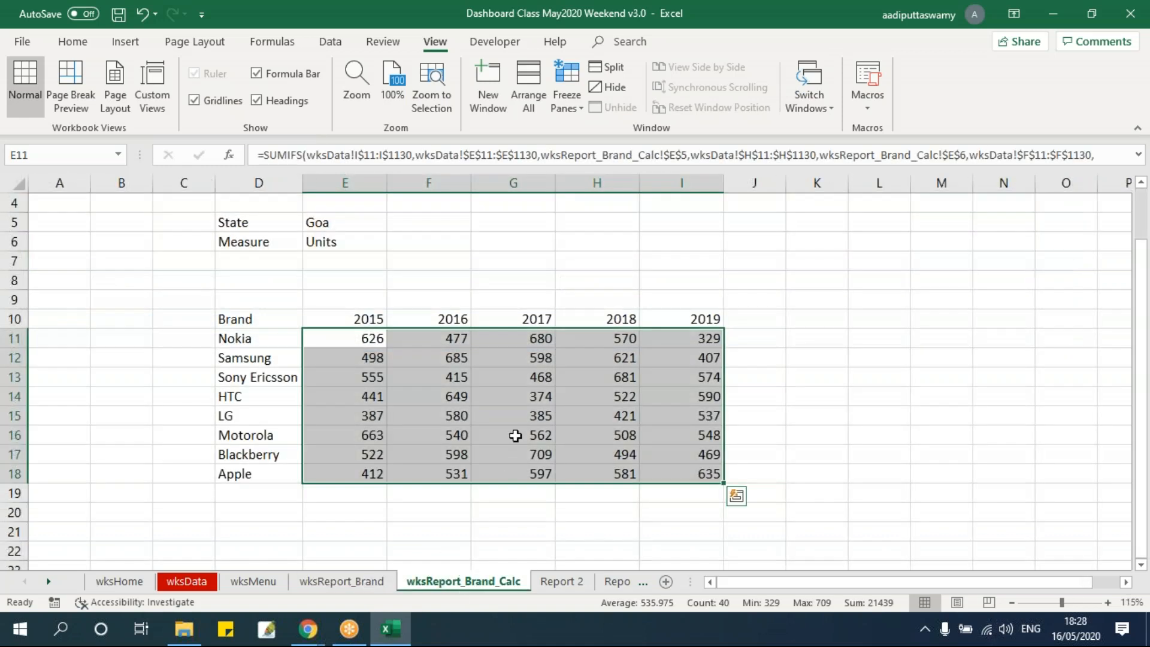
click(372, 339)
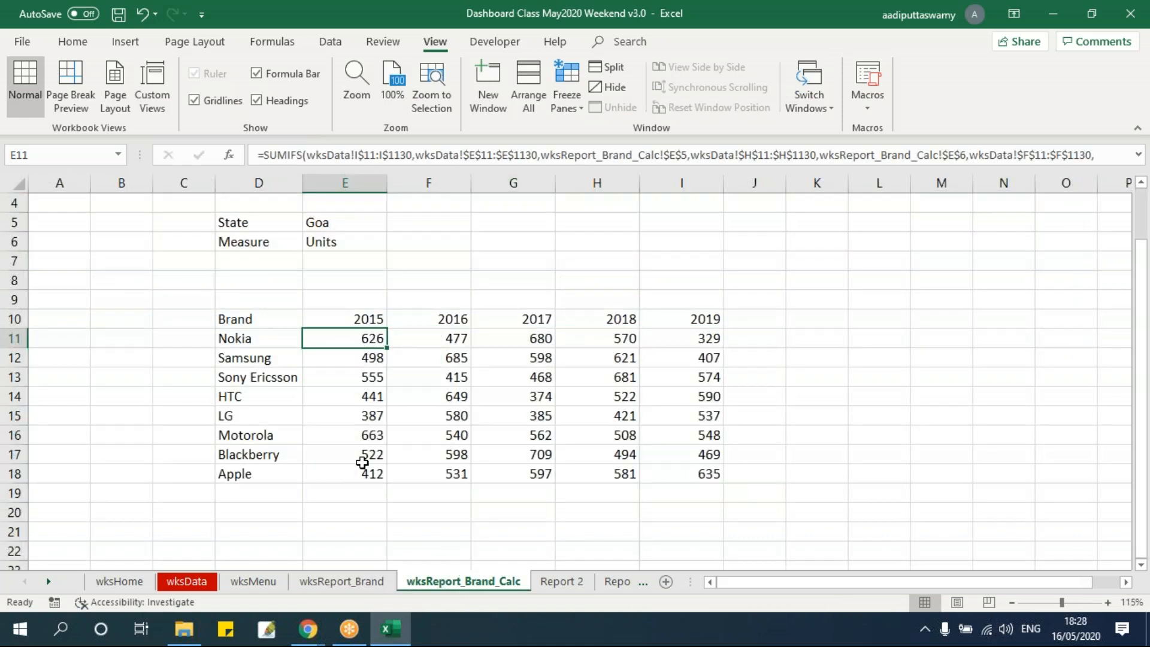
click(360, 583)
drag(113, 389, 490, 506)
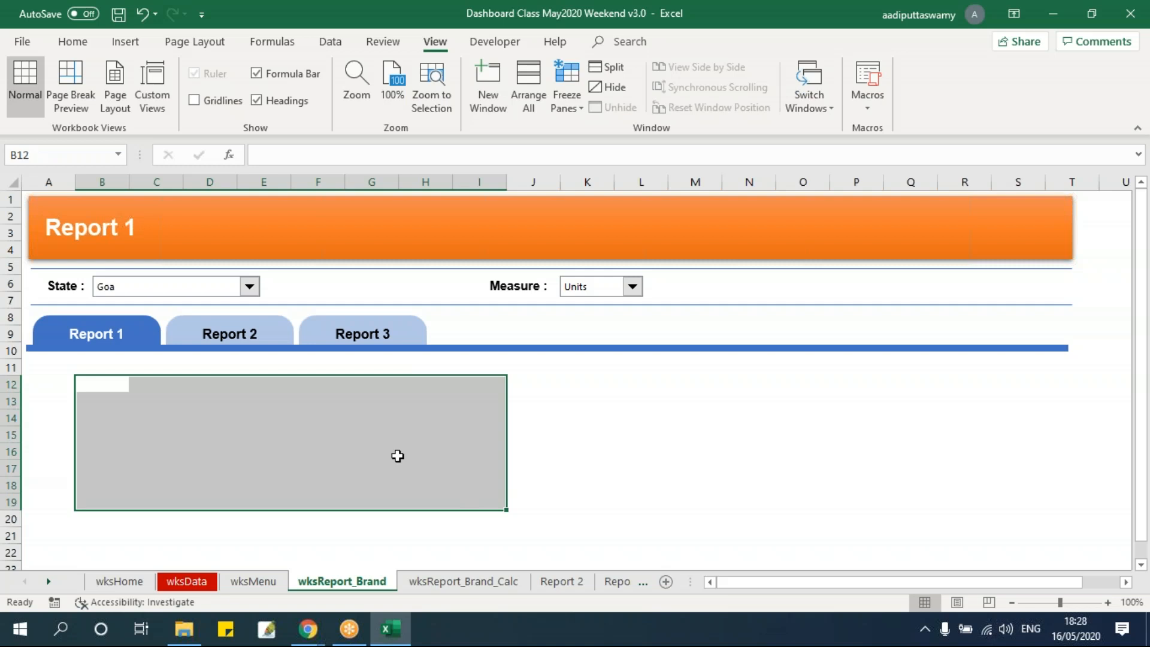
click(397, 457)
click(463, 581)
drag(353, 338, 682, 473)
click(346, 583)
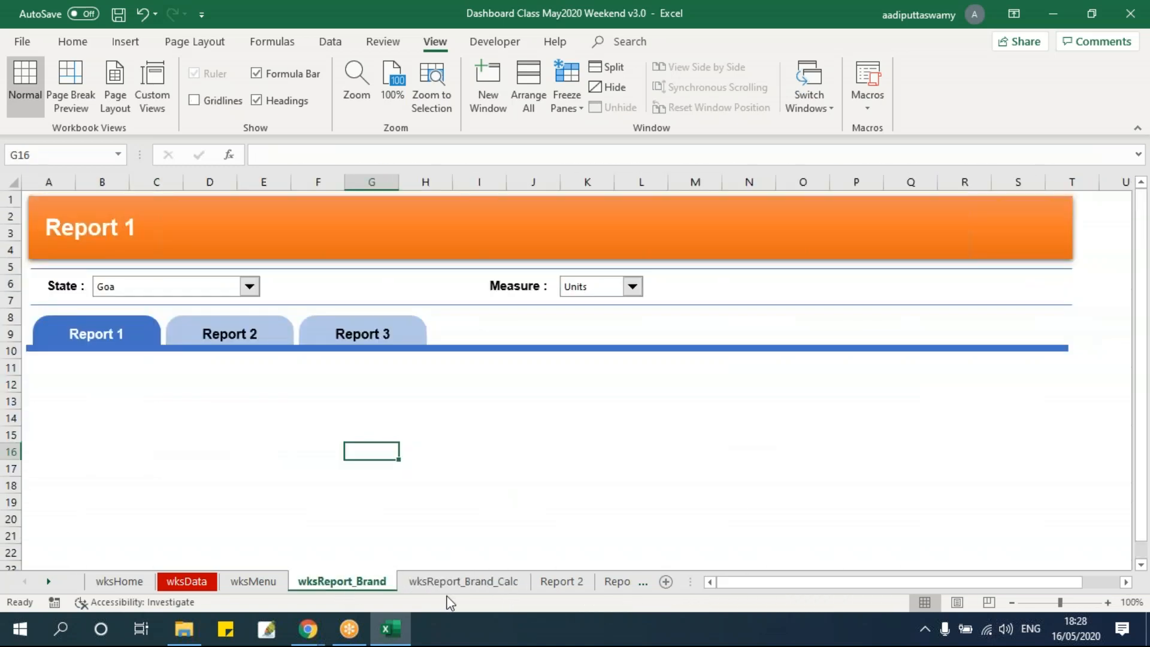
click(443, 583)
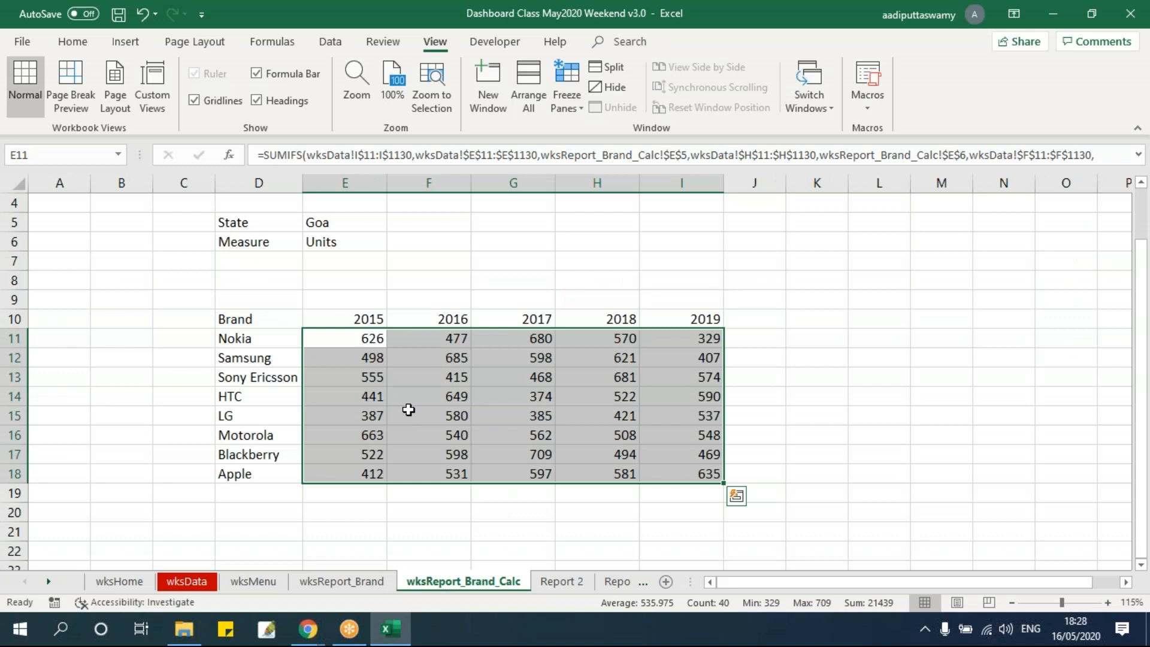
click(364, 576)
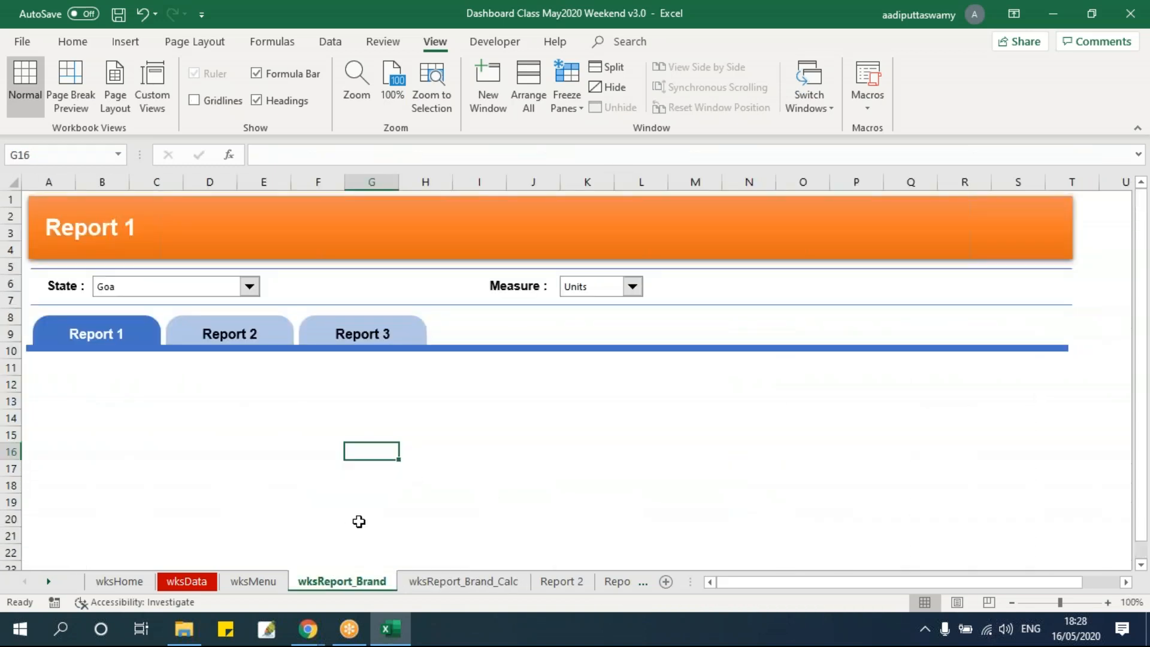
click(462, 580)
drag(272, 322, 706, 474)
click(342, 580)
click(264, 418)
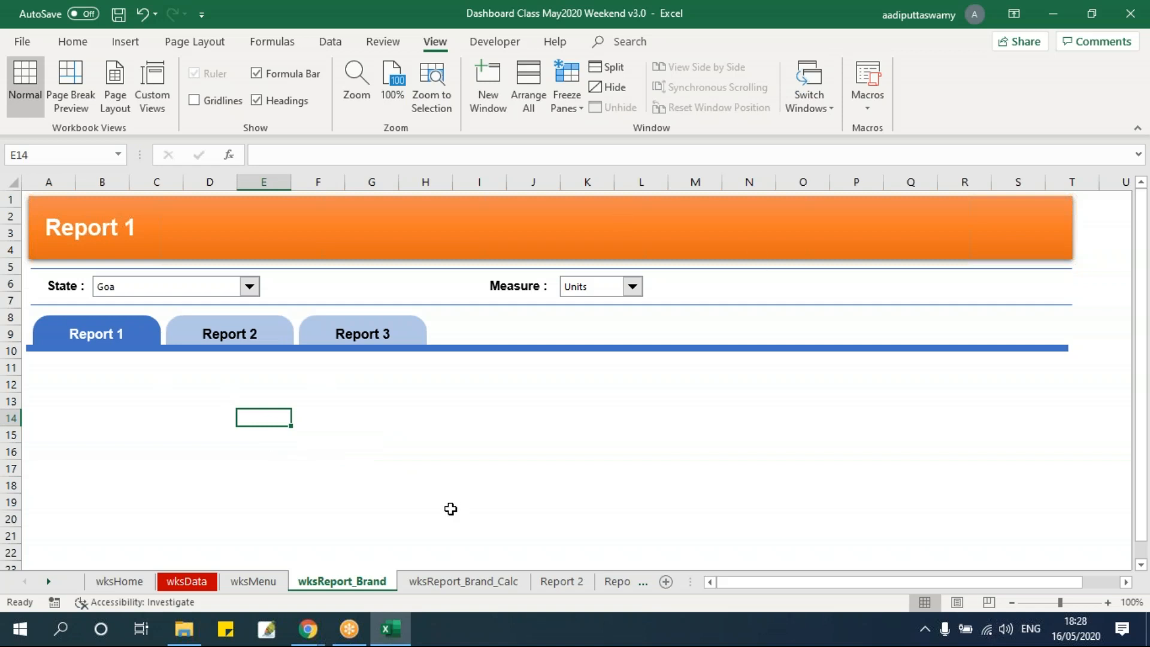
Try widening column A of wksReport_Brand to test how the report's header objects react, and undo the change
click(336, 226)
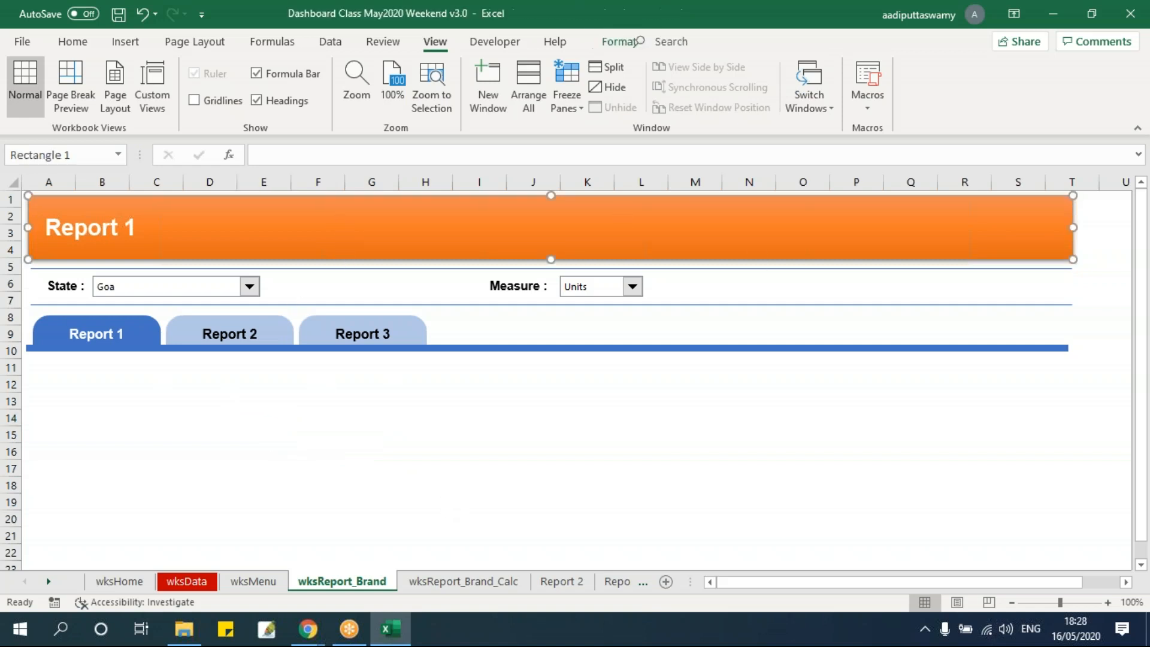
click(371, 450)
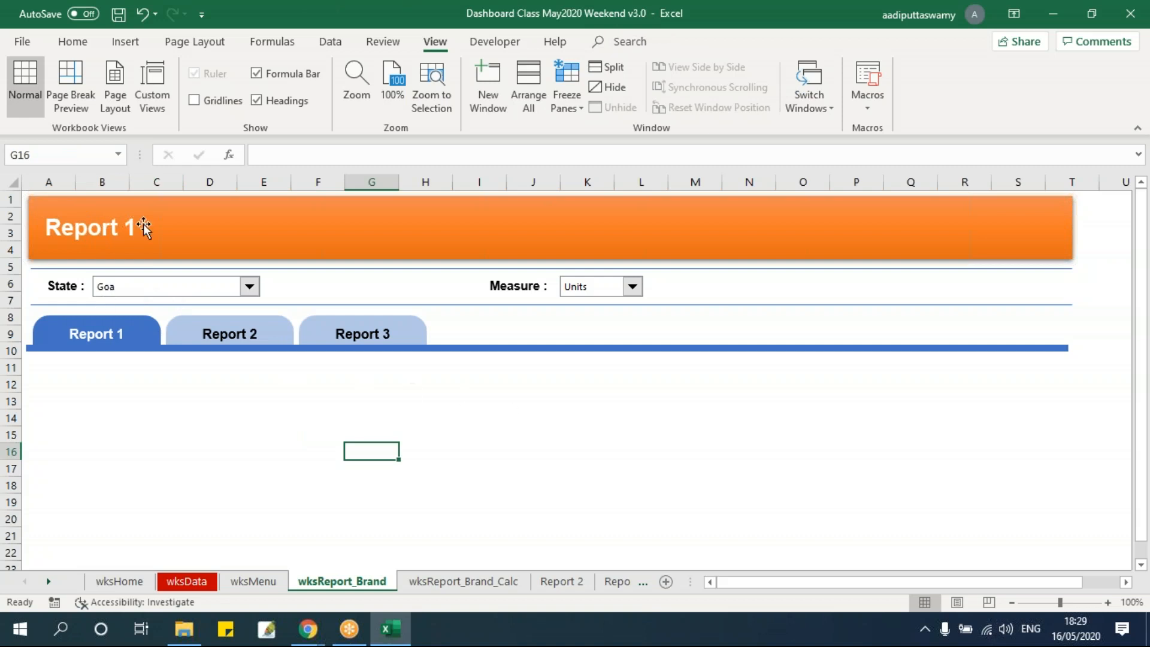
drag(75, 182, 395, 210)
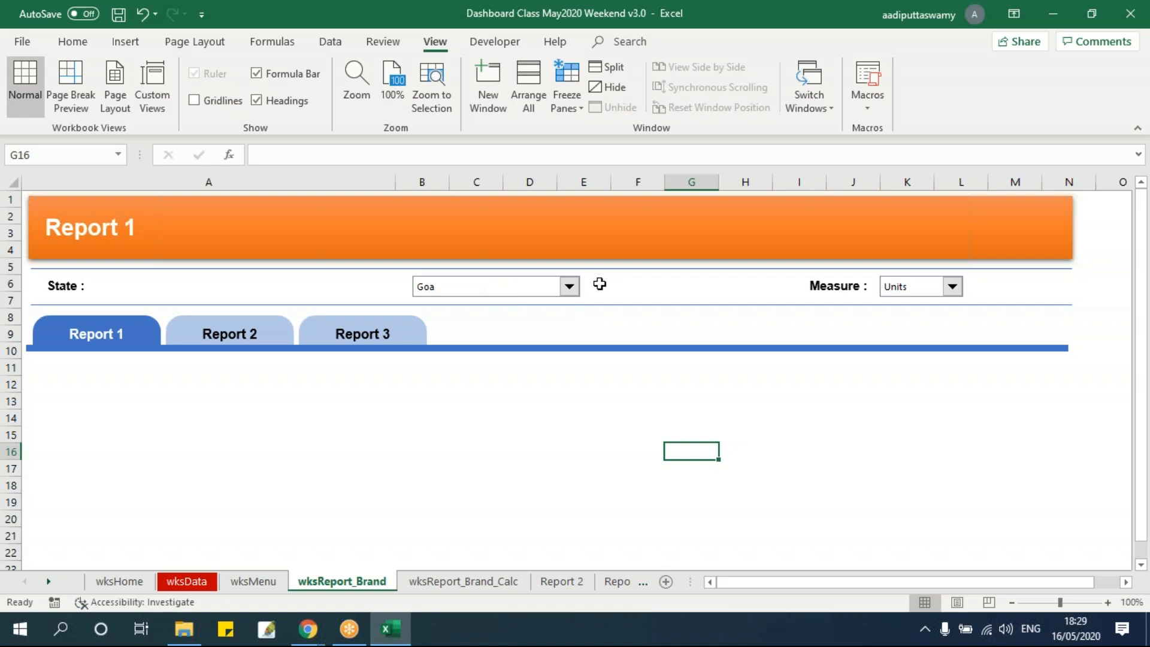
key(ctrl+z)
Set all shapes and controls on wksReport_Brand to "Don't move or size with cells"
click(362, 246)
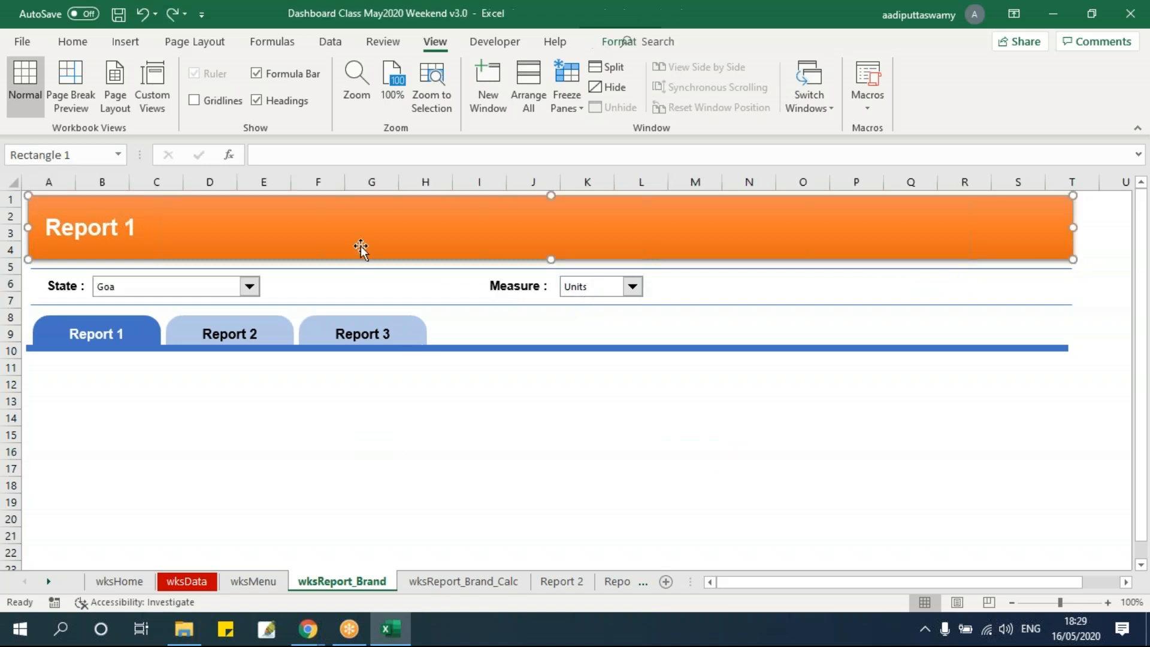
key(ctrl+a)
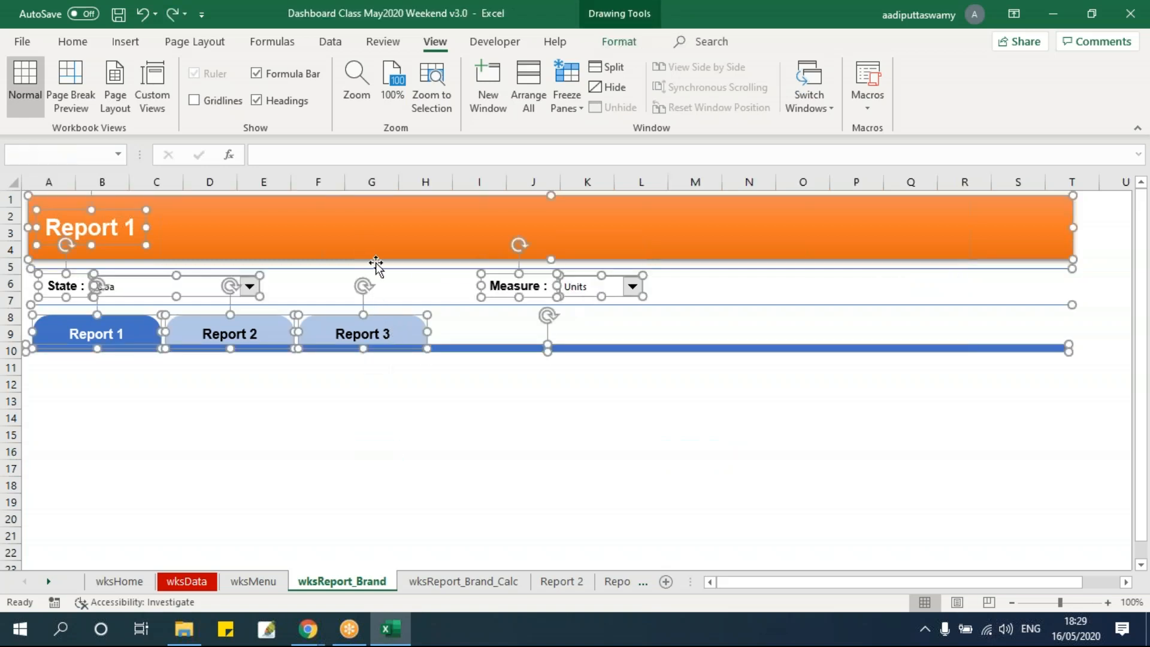
key(ctrl+1)
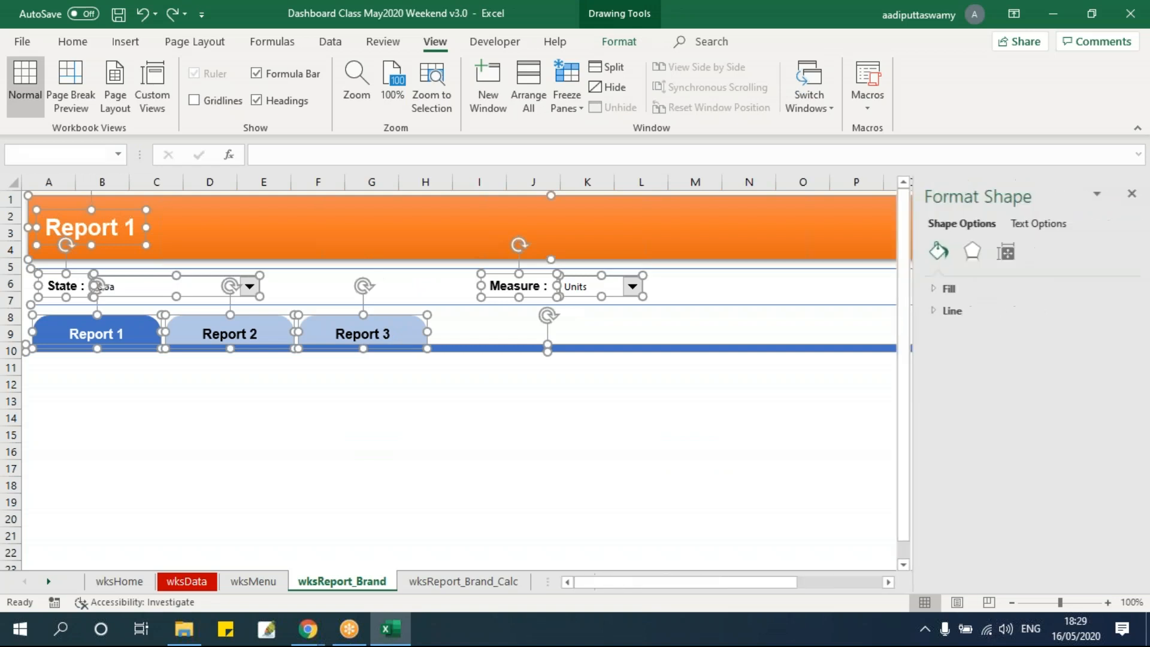
click(1002, 254)
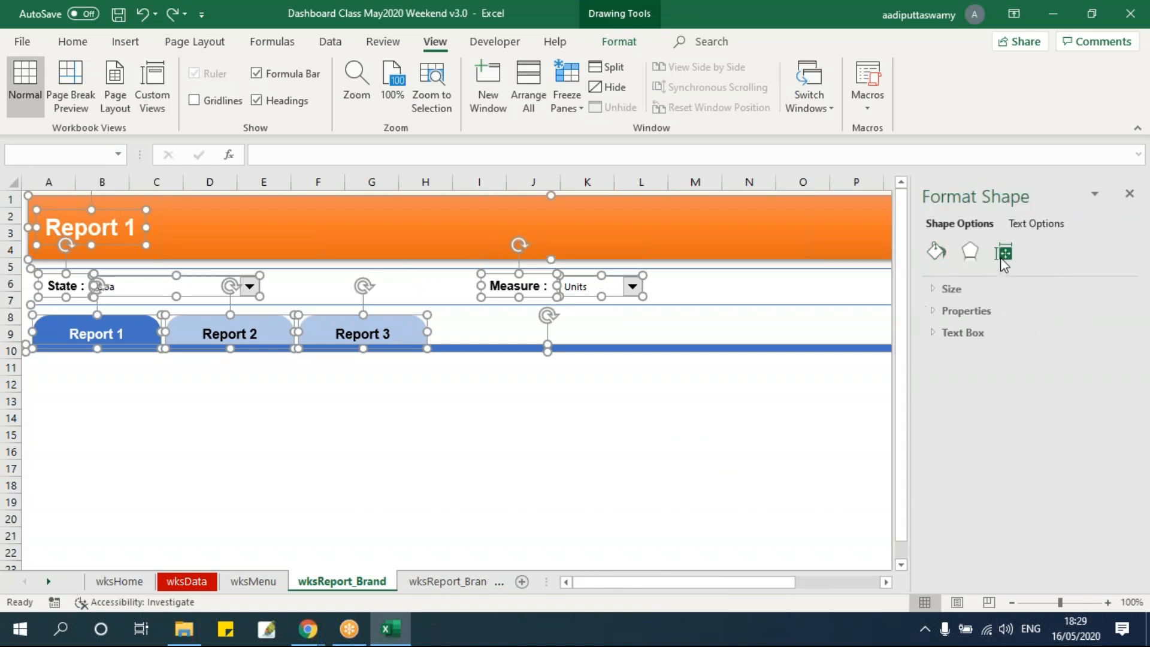
click(963, 311)
click(946, 372)
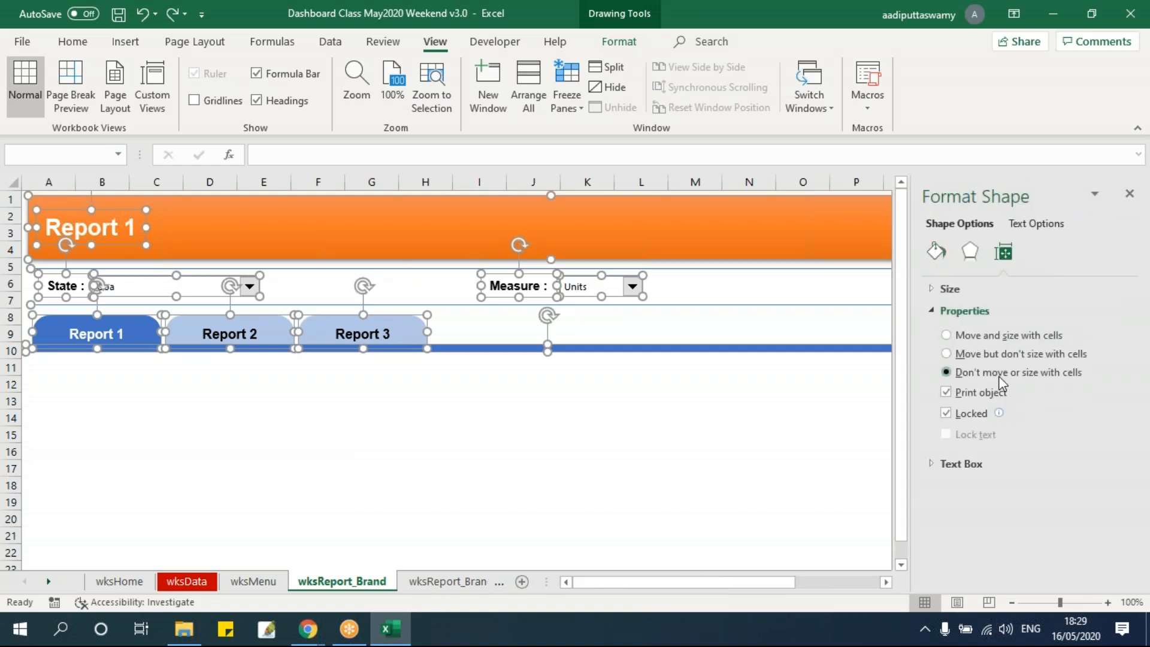
click(1129, 194)
click(683, 451)
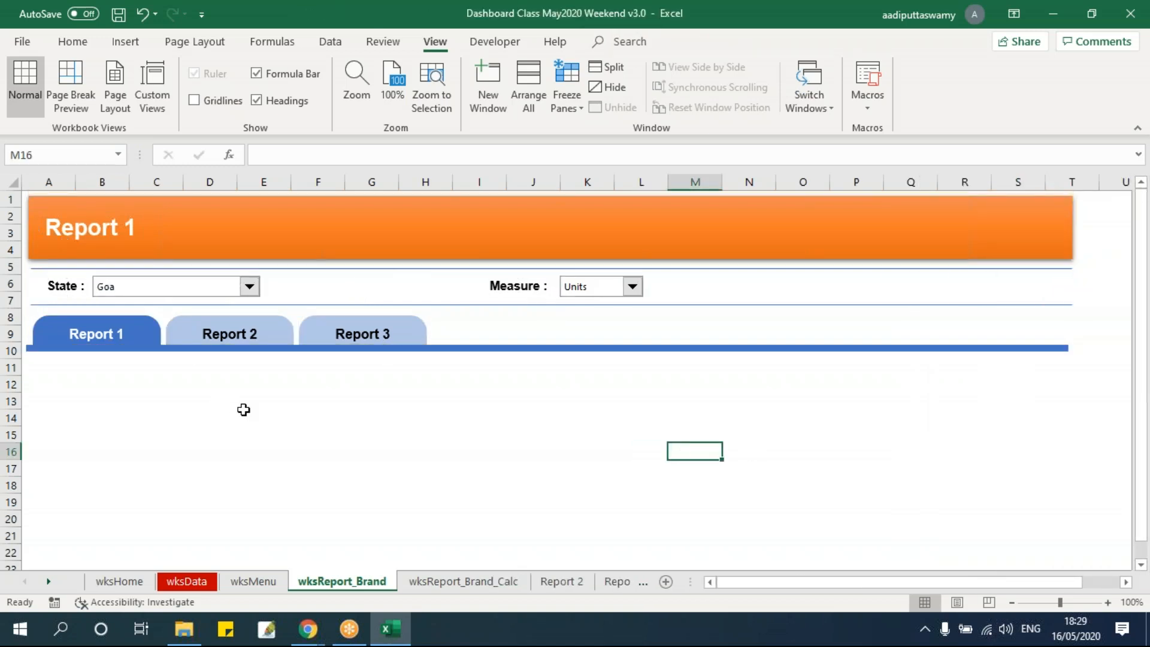
Narrow column A of wksReport_Brand to a thin margin, and link cell B12 to D10 of wksReport_Brand_Calc
drag(77, 182, 30, 414)
click(25, 384)
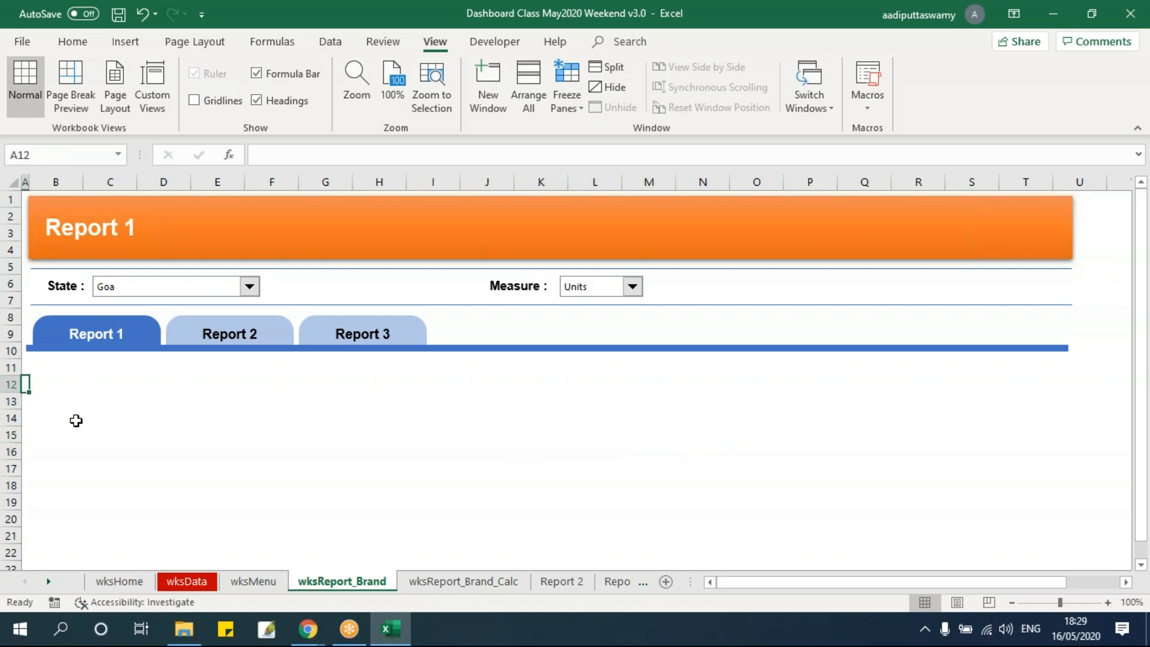
click(58, 391)
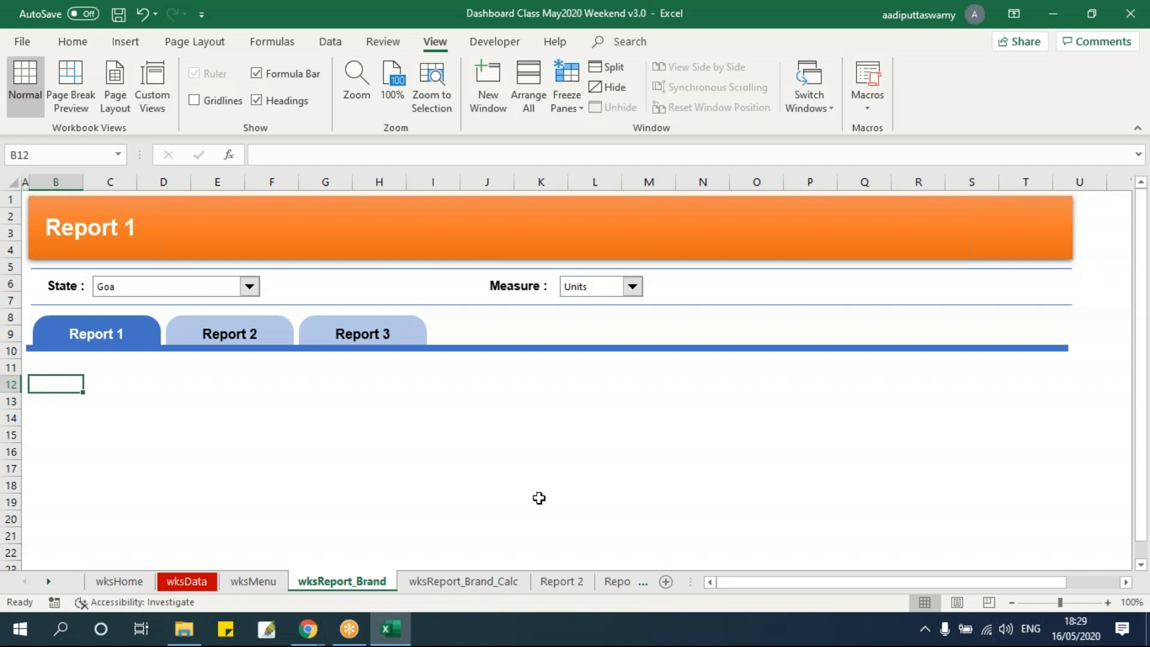
text(=)
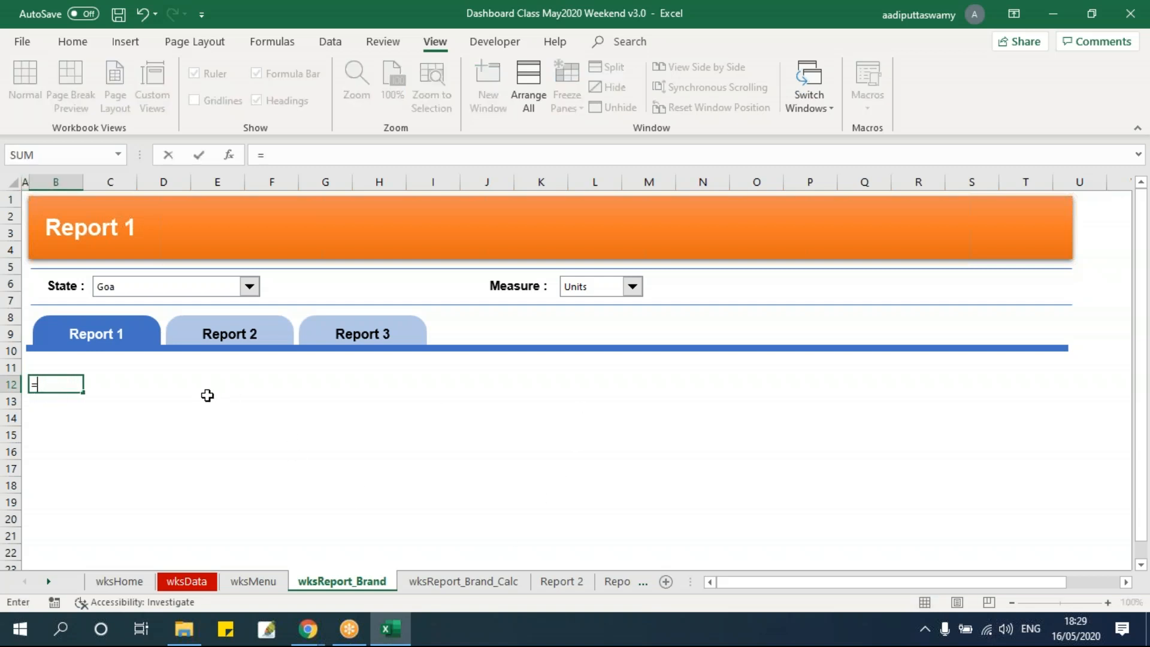
click(467, 581)
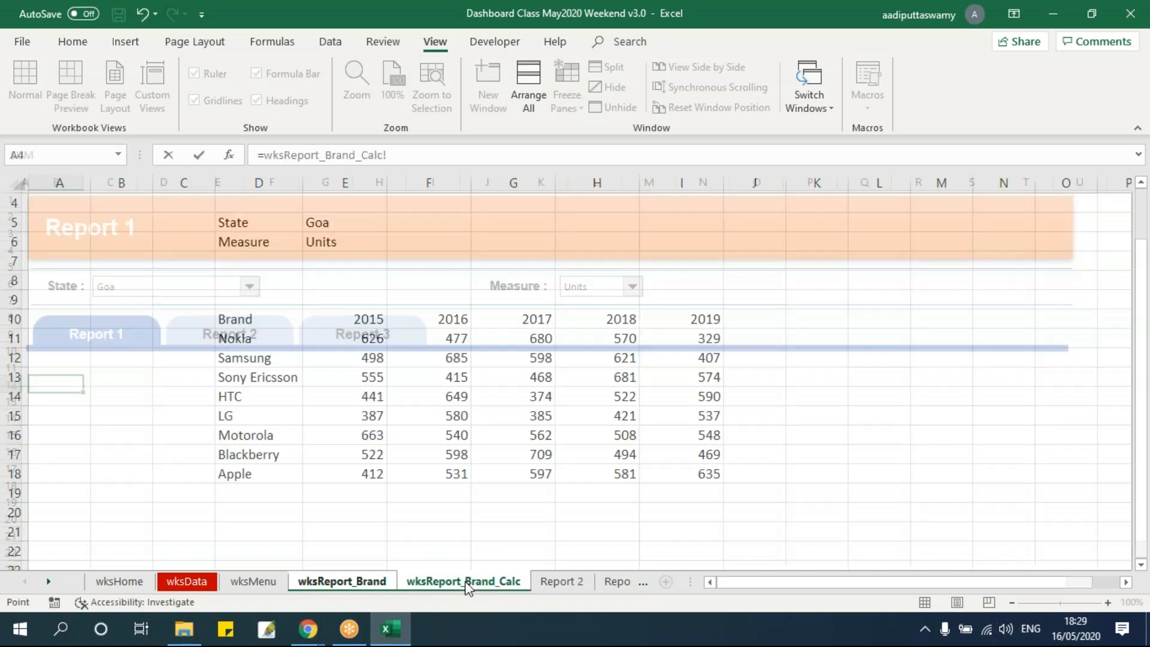
click(238, 322)
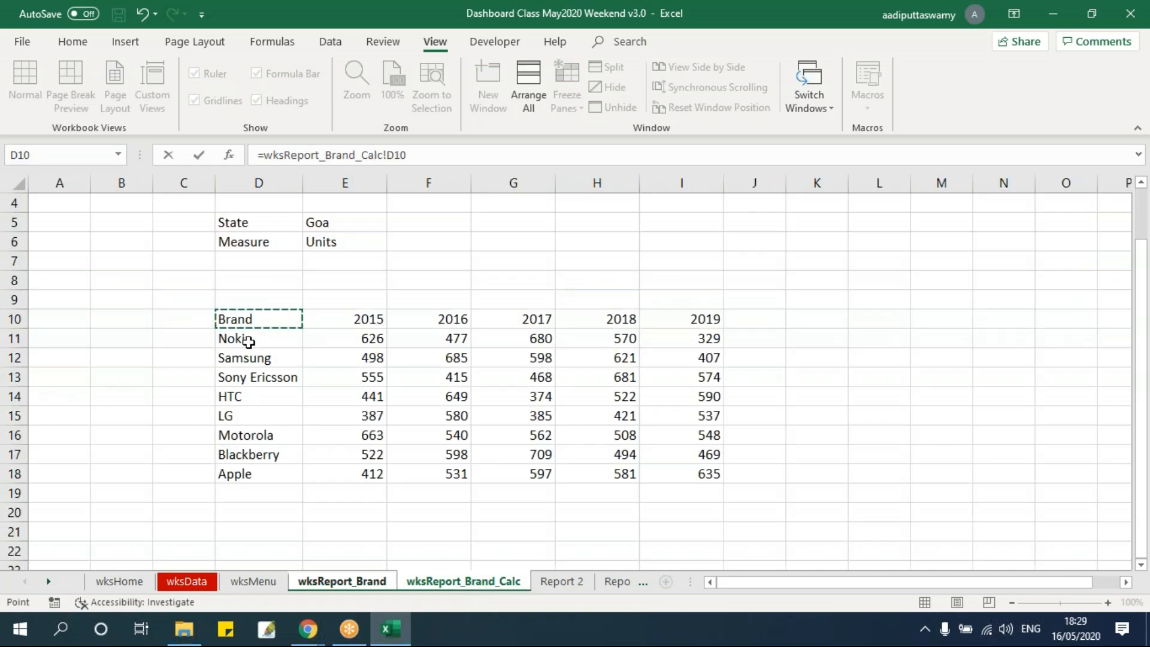
key(Return)
Fill B12's link formula down and across the range B12:J22
drag(68, 386, 500, 547)
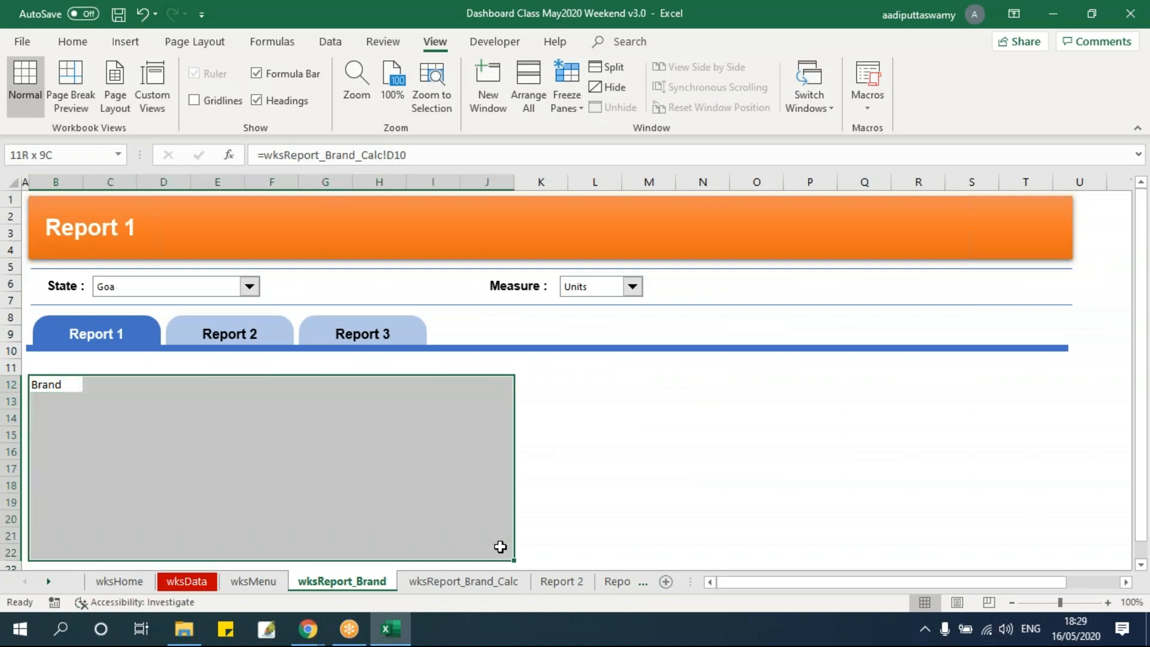
key(ctrl+d)
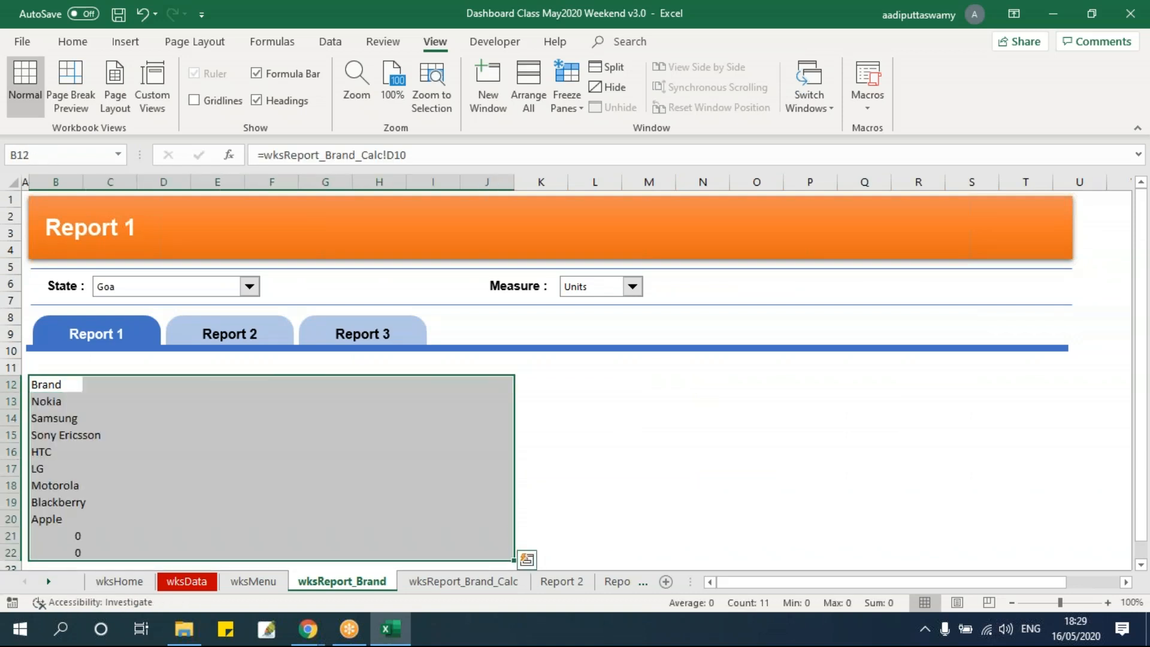
key(ctrl+r)
Clear the surplus zero cells beside and below the brand table, in H12:J22 and B21:H22
drag(393, 385, 497, 547)
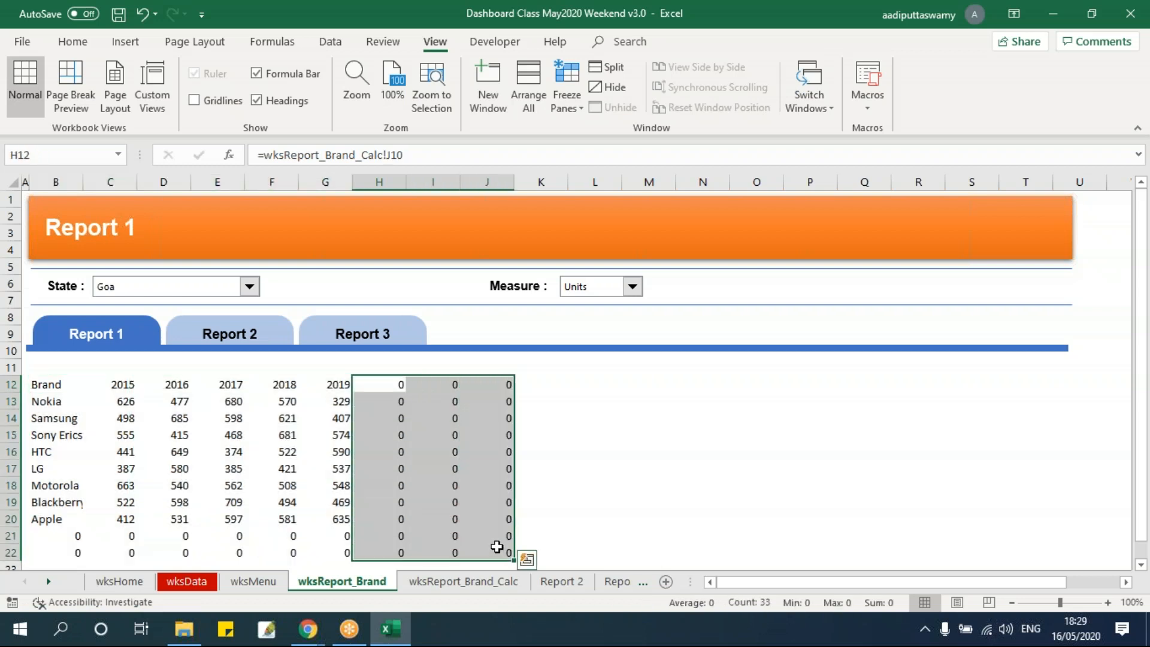
key(Delete)
click(65, 537)
drag(65, 537, 383, 552)
key(Delete)
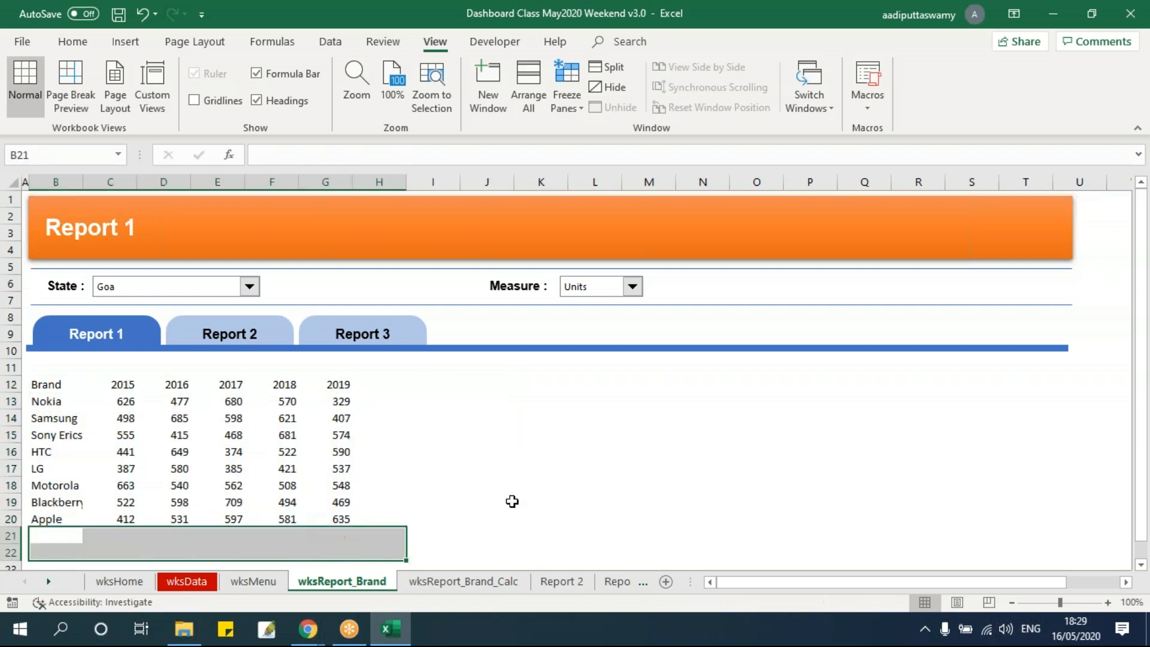
click(526, 486)
Compare the linked table on wksReport_Brand with its source D10:I18 and the SUMIFS formula in E11 on wksReport_Brand_Calc
click(69, 384)
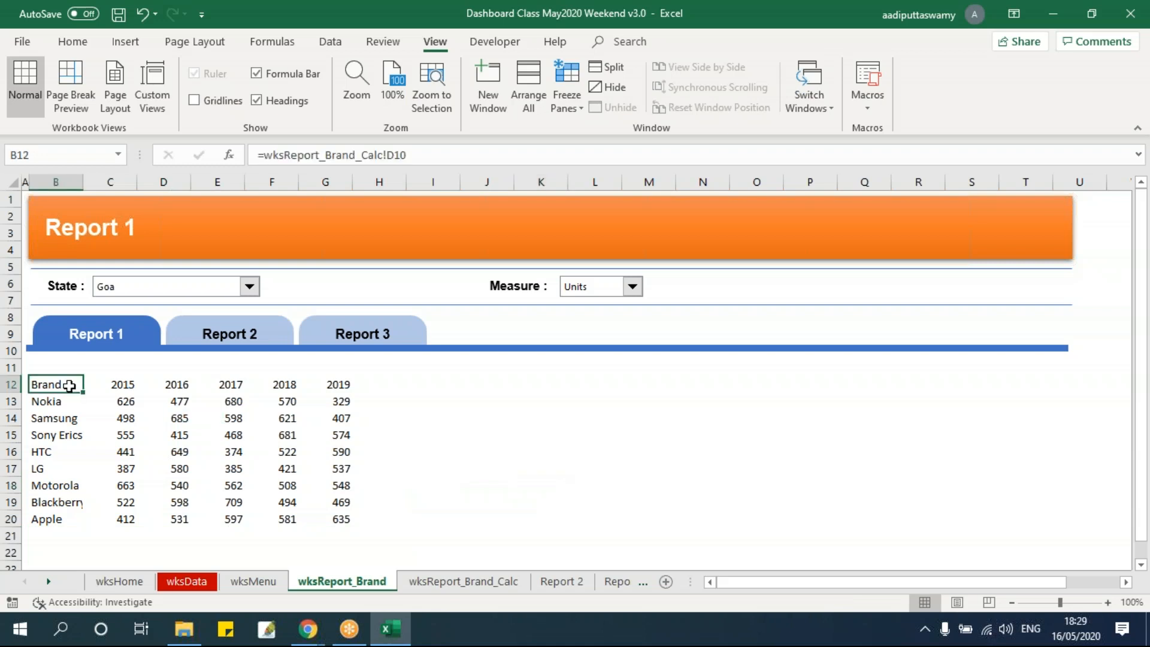
click(464, 581)
drag(267, 324, 673, 470)
click(528, 422)
click(378, 347)
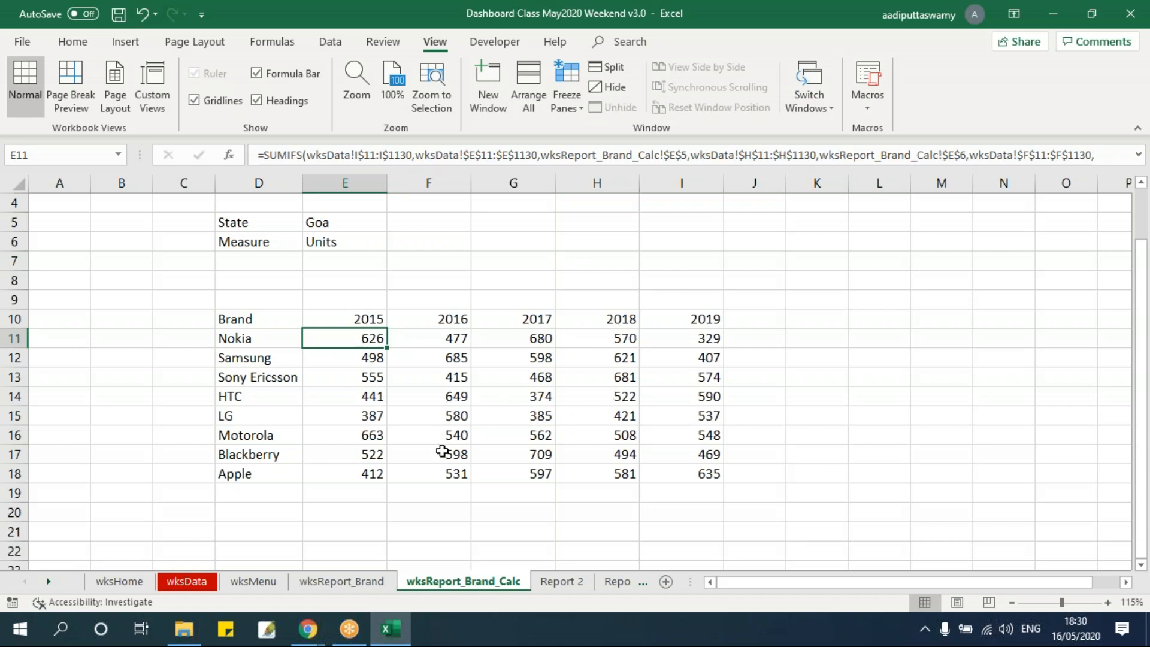
click(341, 581)
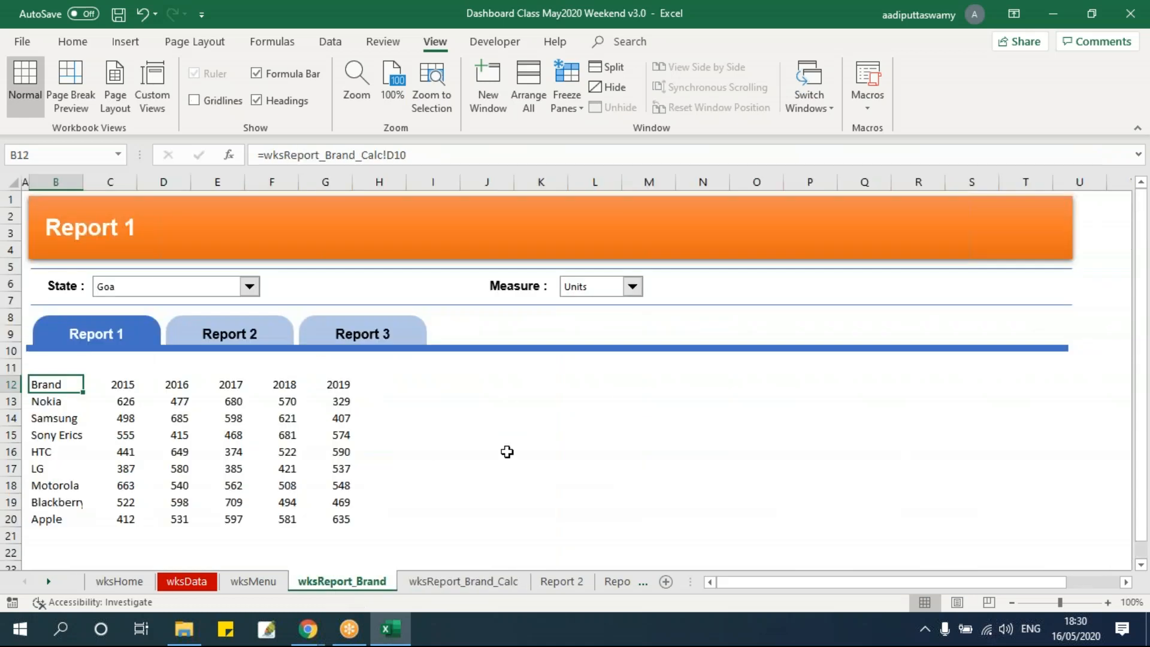
Test the report's Measure selector by switching between Units and Sales, leaving it on Sales
click(646, 467)
click(631, 286)
click(602, 313)
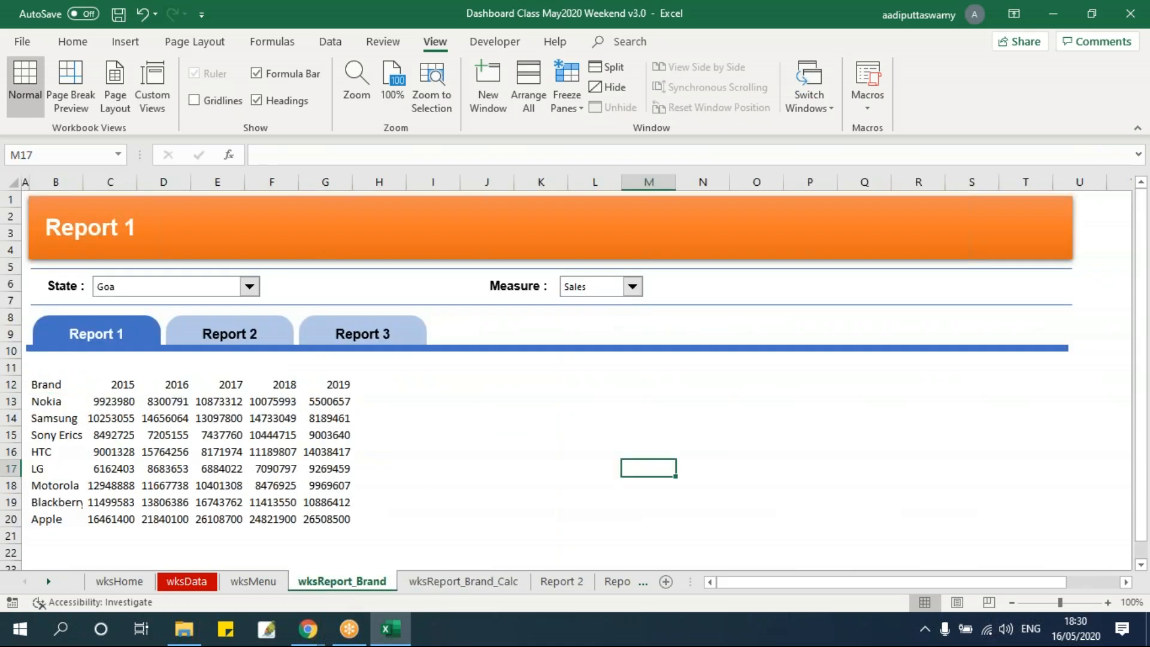
click(580, 288)
click(576, 303)
click(585, 291)
click(585, 311)
Test the State selector with Andhra Pradesh, and set it to Maharashtra
click(180, 287)
click(180, 310)
click(170, 290)
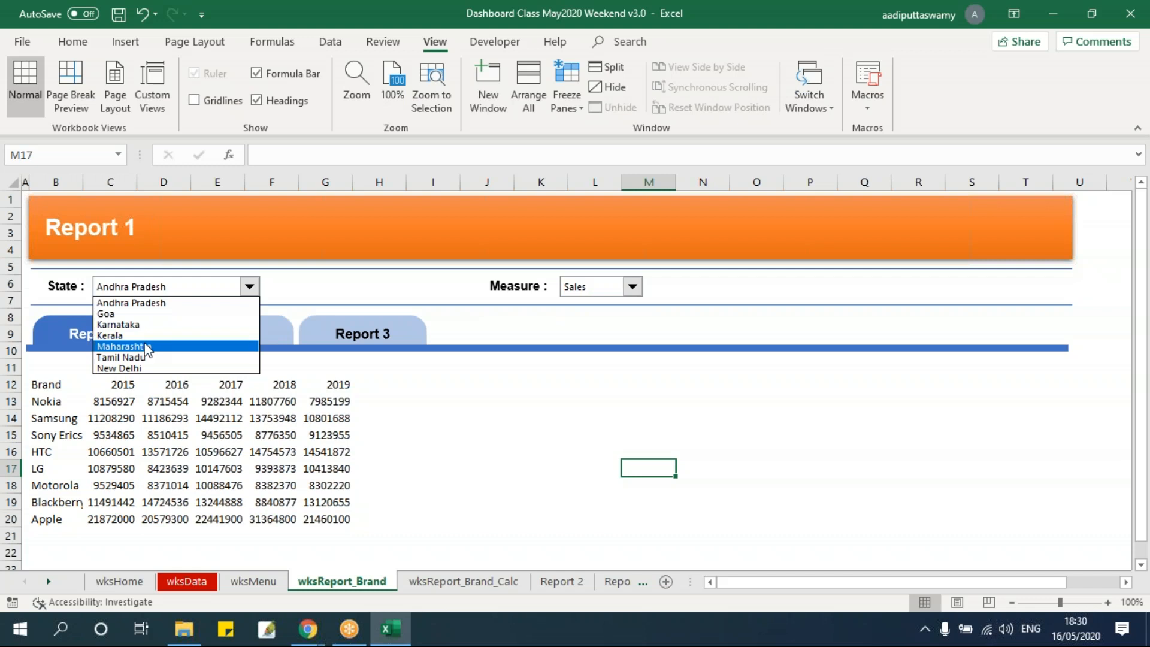
click(147, 346)
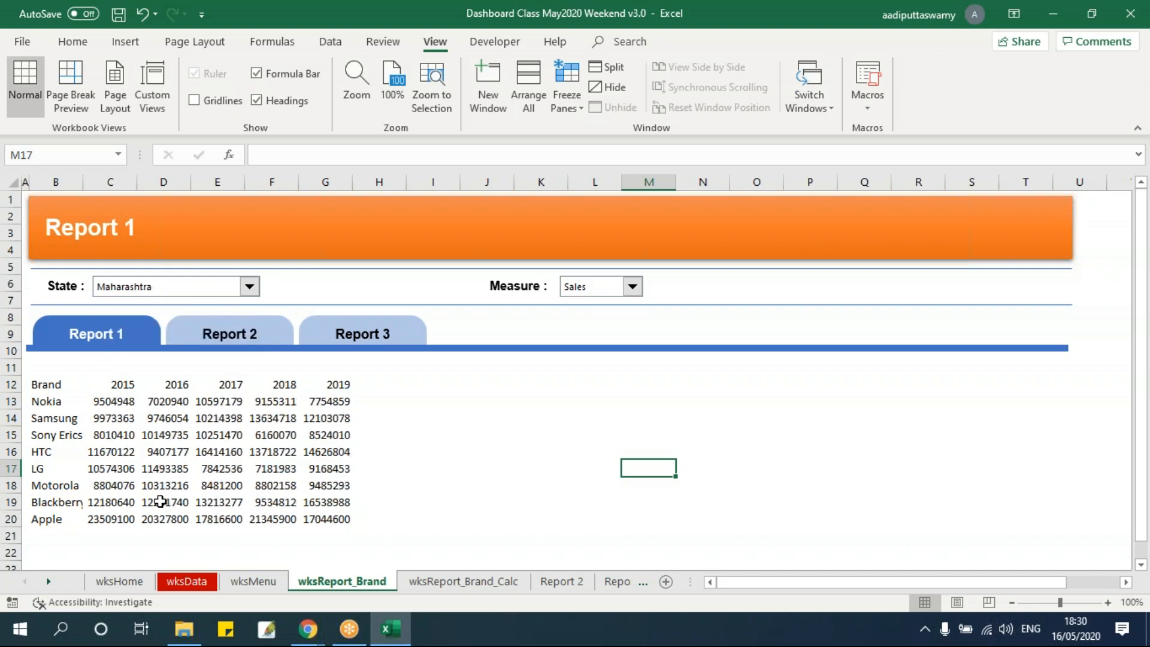
Review the brand table B12:G20 and check the link formulas in several of its cells
drag(36, 388, 344, 519)
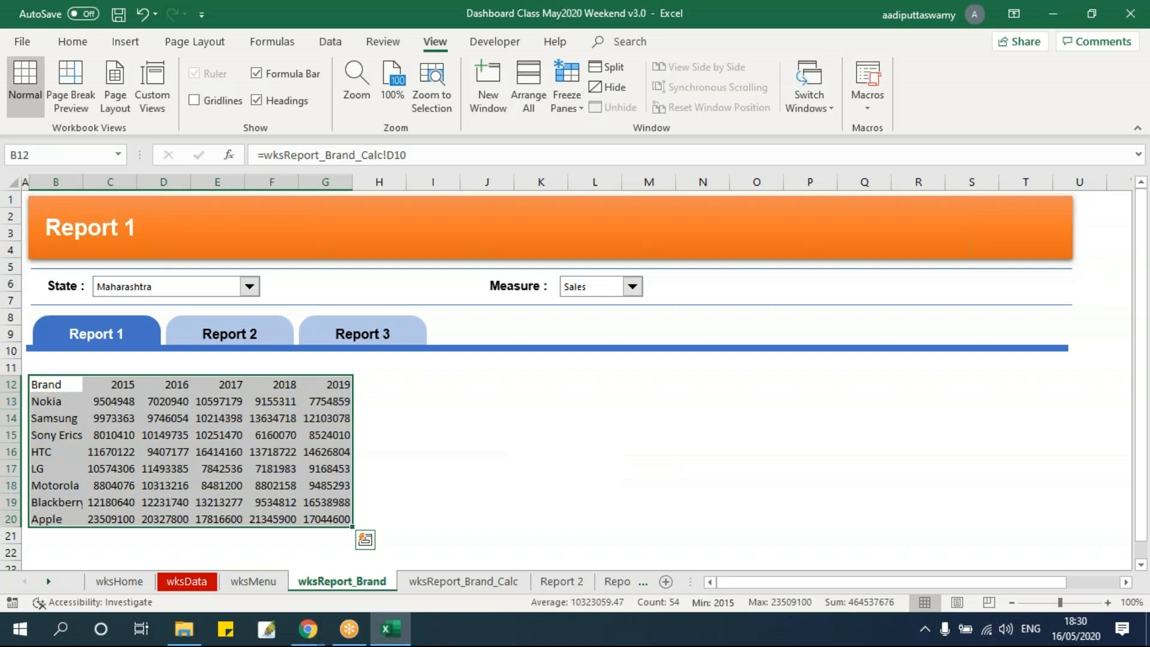
click(246, 473)
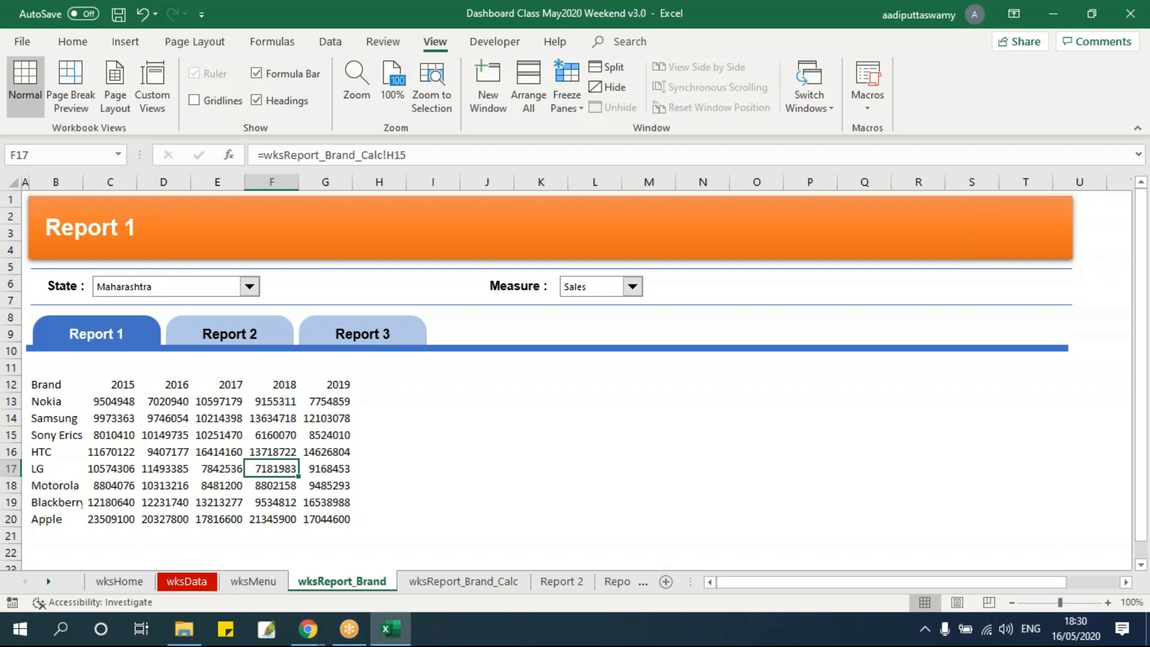
click(242, 419)
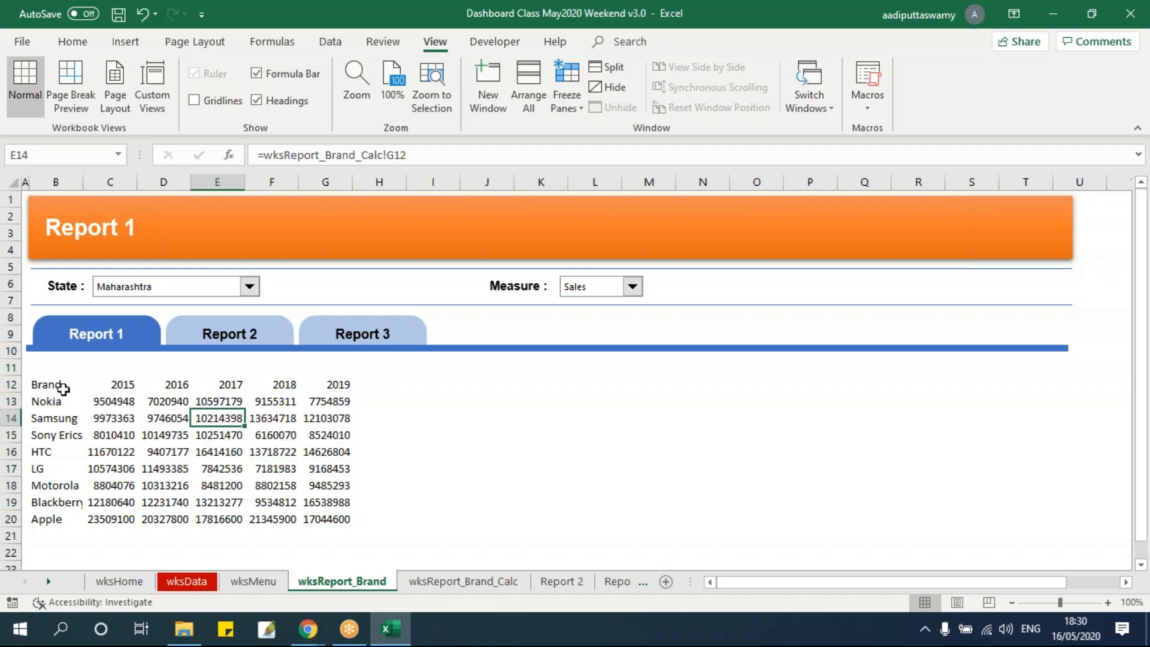
drag(60, 389, 357, 503)
click(174, 437)
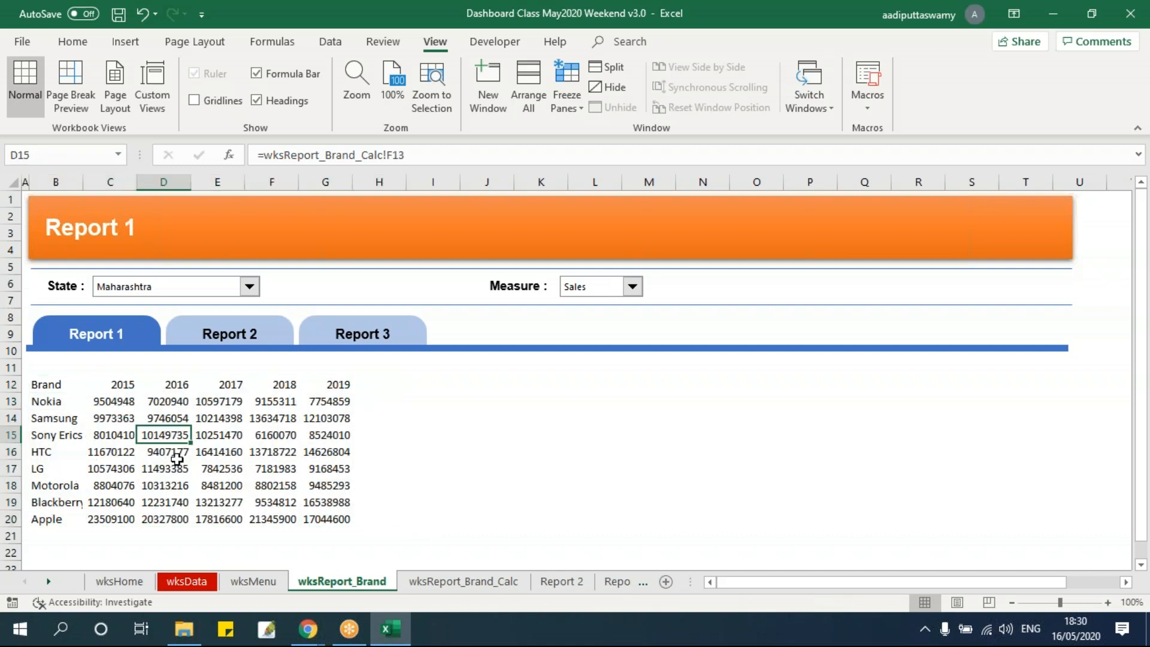
Widen column B of wksReport_Brand so the full brand names fit
drag(83, 182, 157, 261)
drag(152, 183, 172, 201)
click(302, 434)
Apply thin solid dark orange-brown borders, both outline and inside, to the brand table B12:G20
drag(57, 384, 421, 518)
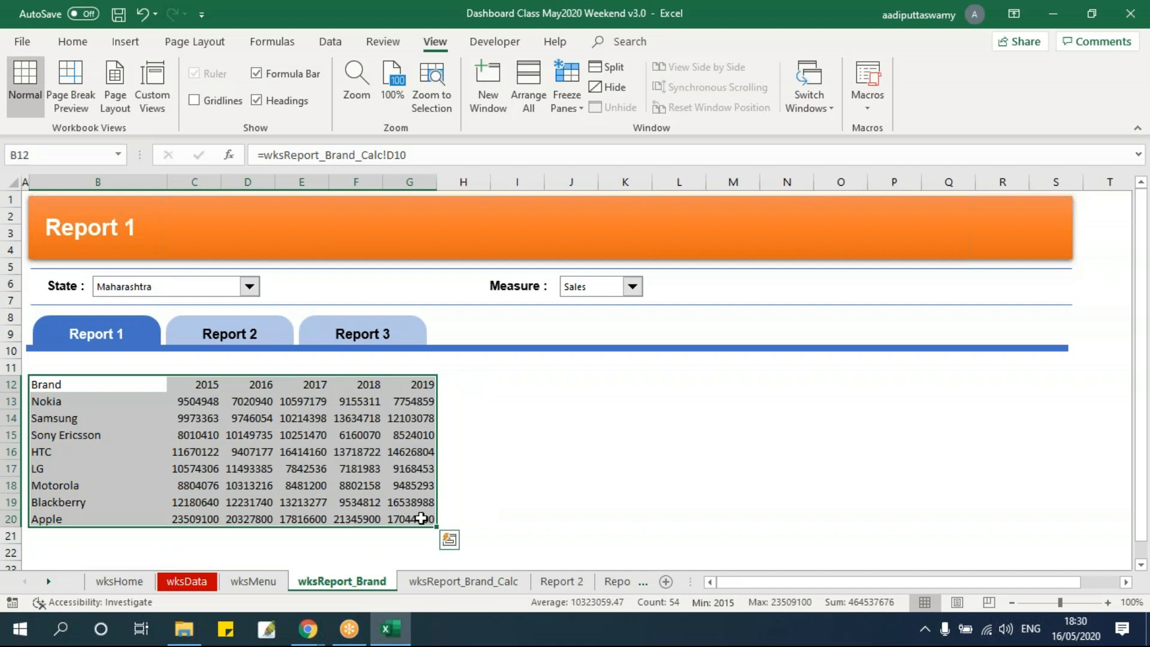
key(ctrl+1)
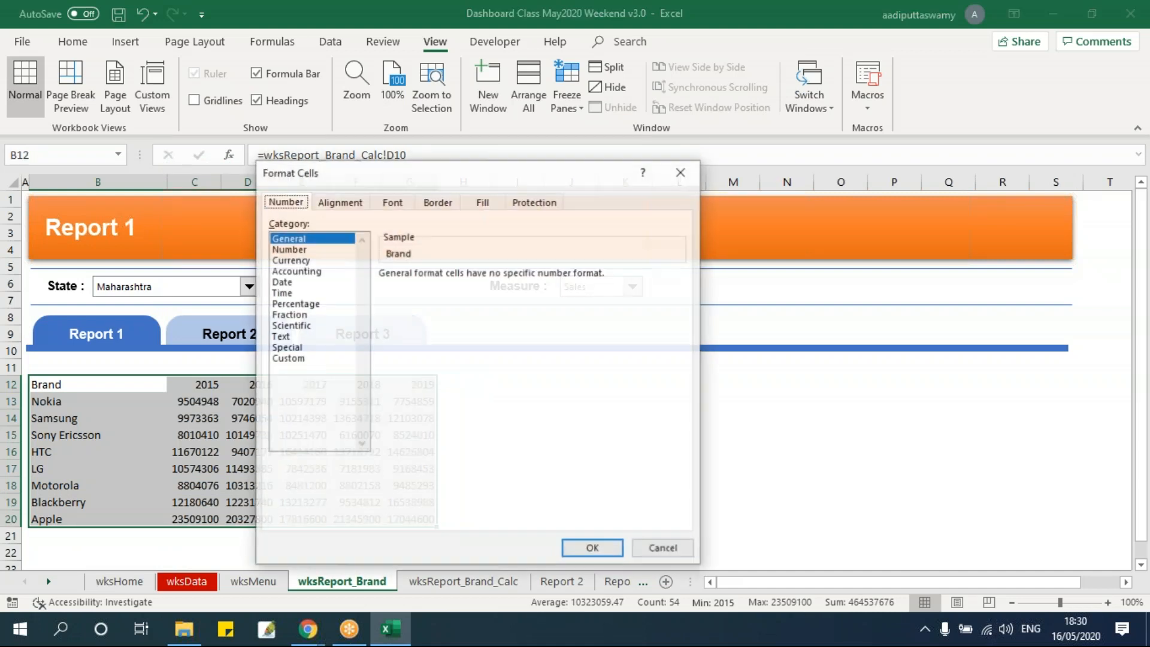
click(437, 201)
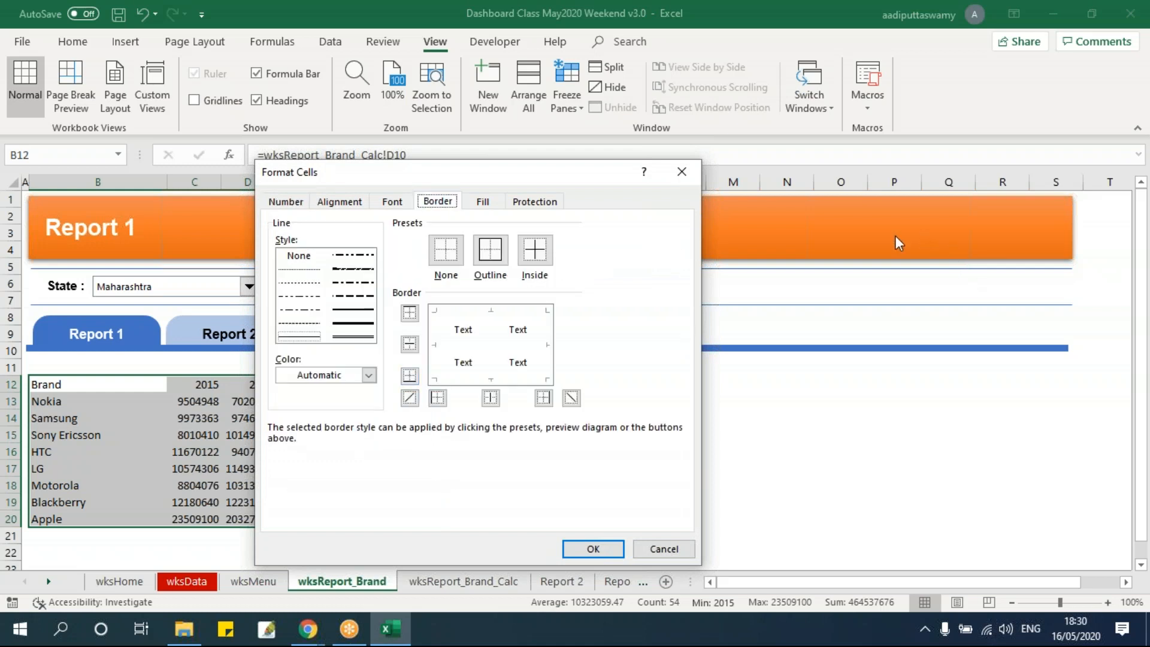
click(369, 375)
click(370, 378)
click(369, 378)
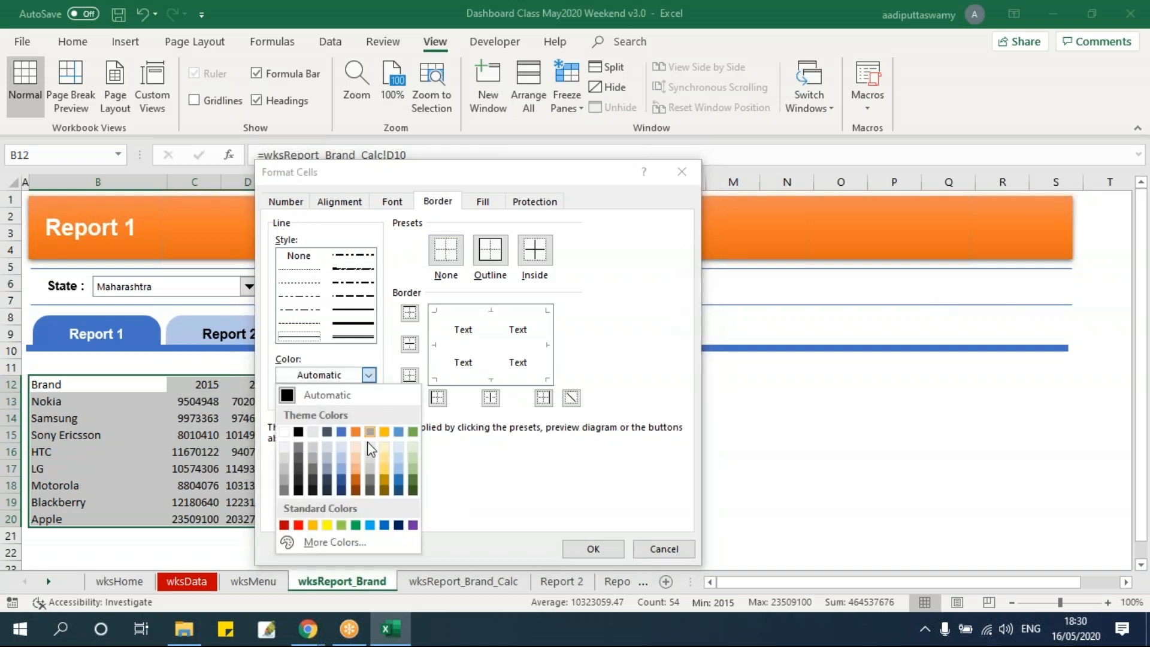
click(354, 487)
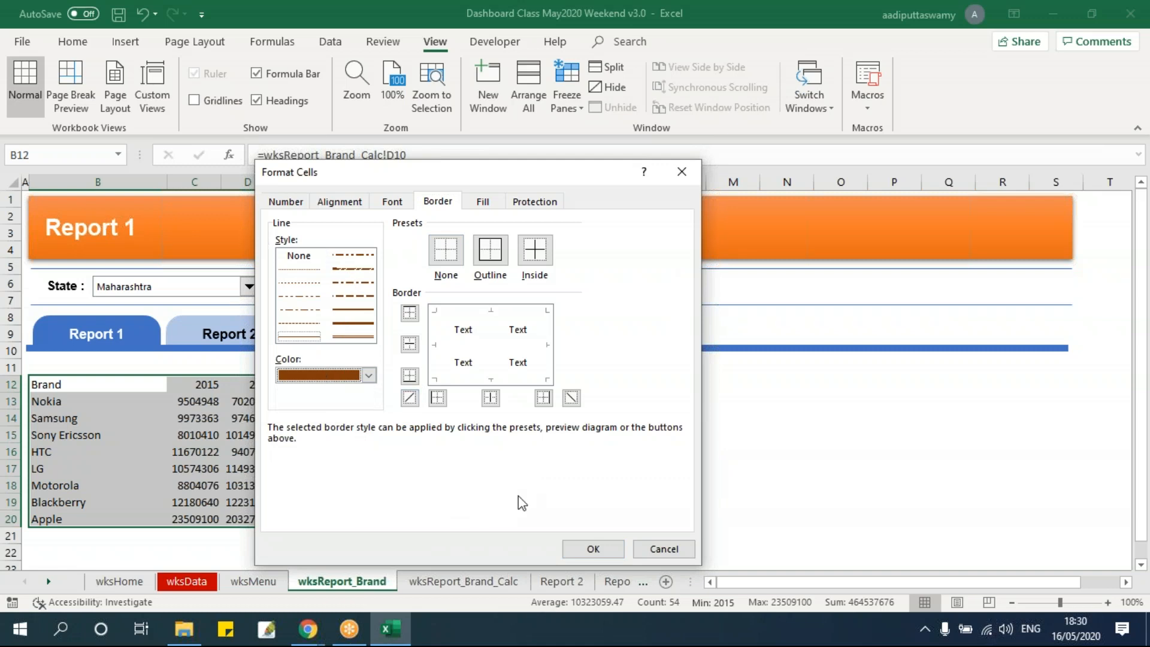
click(311, 338)
click(490, 249)
click(535, 249)
click(621, 556)
click(684, 486)
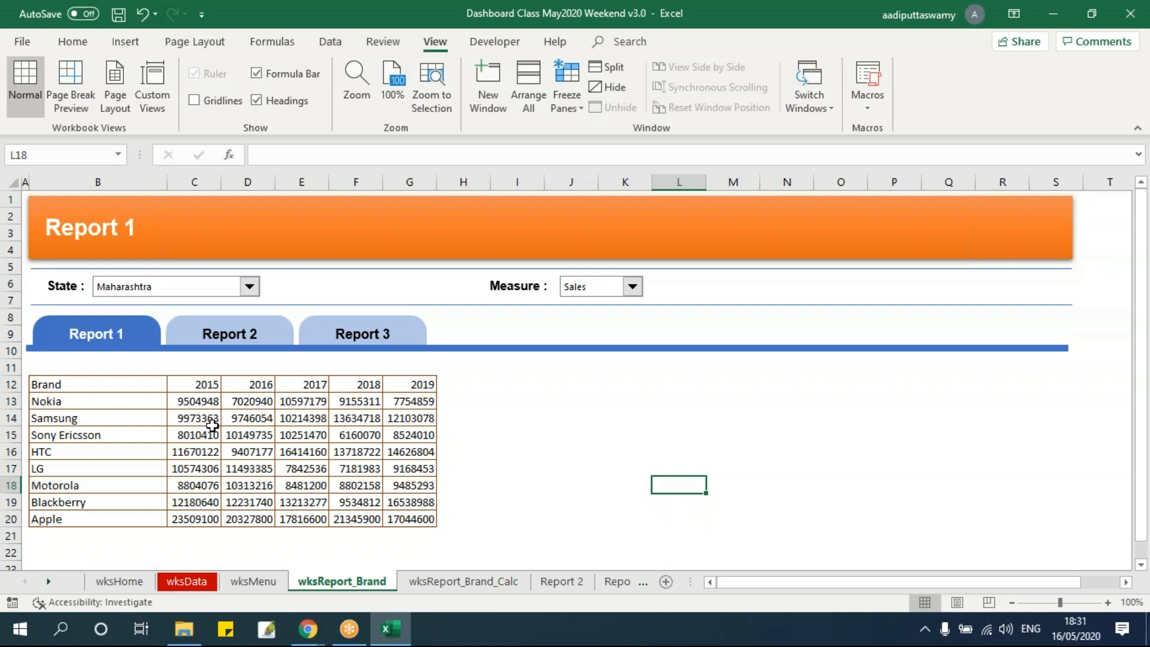
Widen the year columns C to G of the brand table equally for more room around the figures
drag(201, 384, 429, 384)
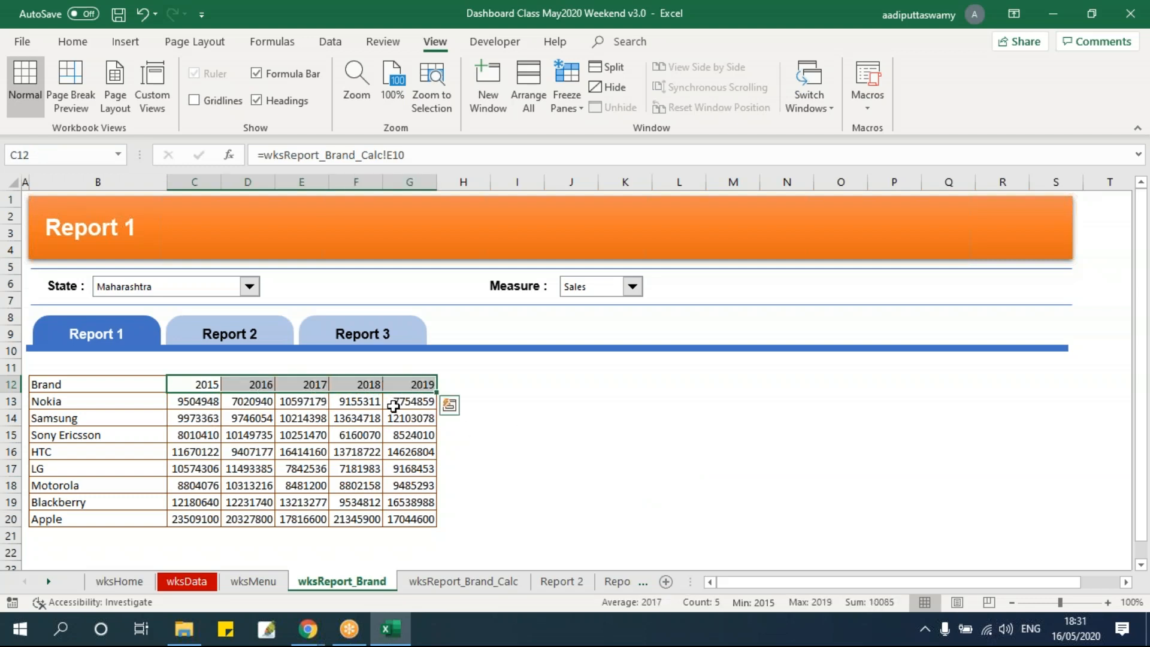
click(348, 462)
drag(200, 181, 408, 456)
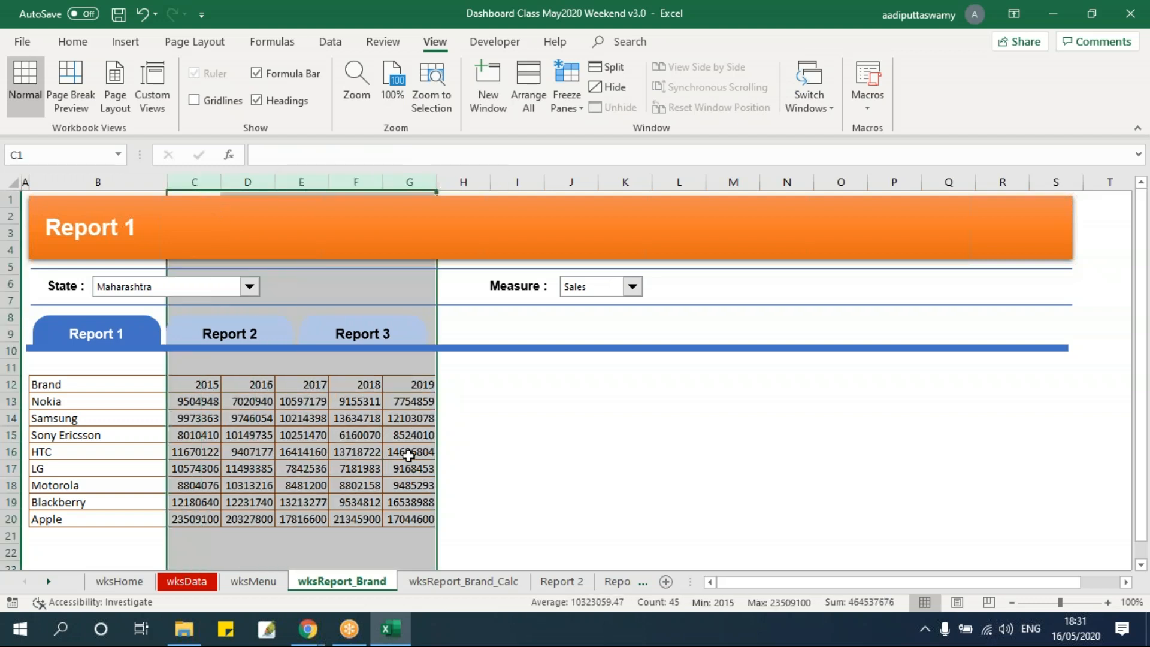
drag(436, 192, 515, 186)
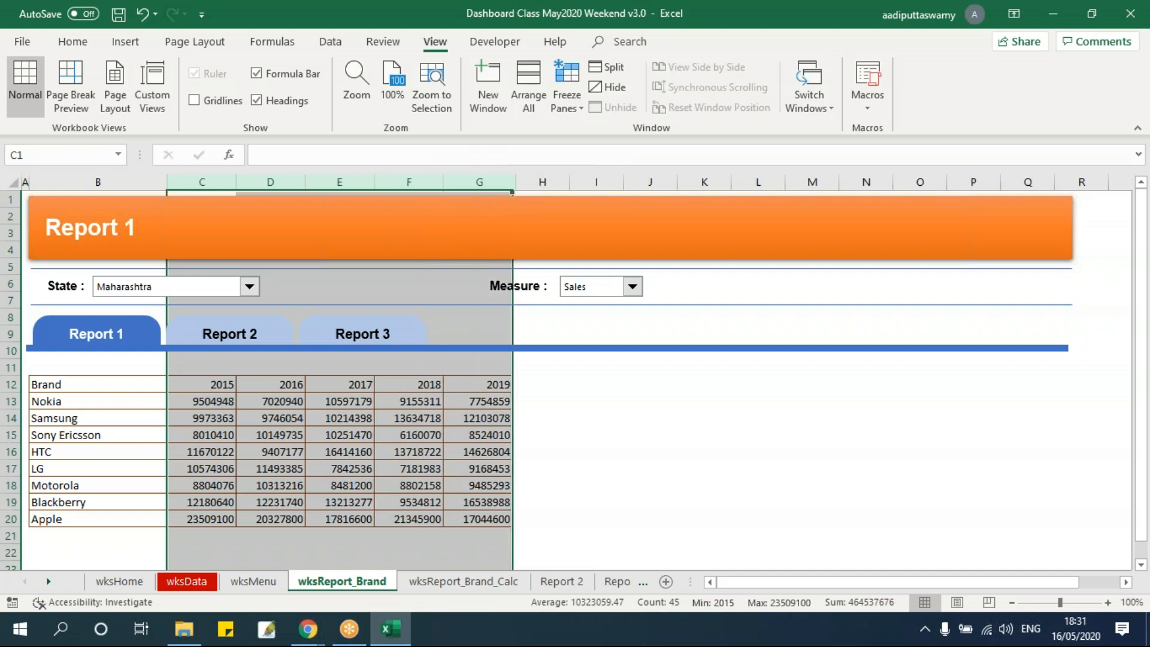
click(613, 445)
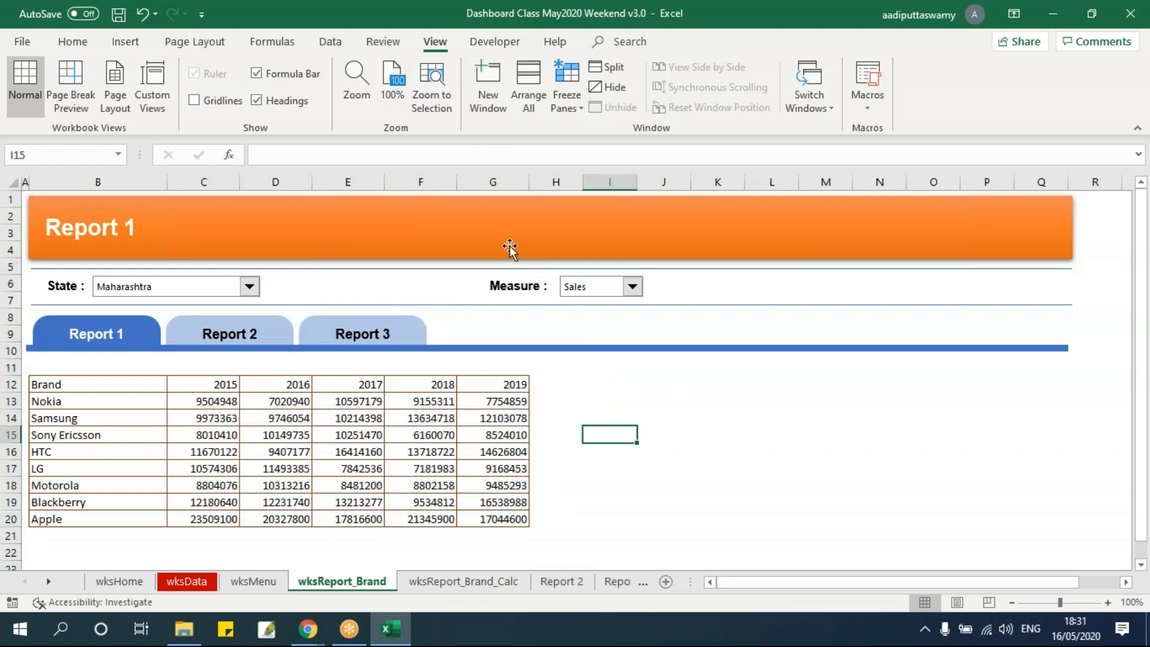
drag(231, 182, 554, 186)
click(614, 468)
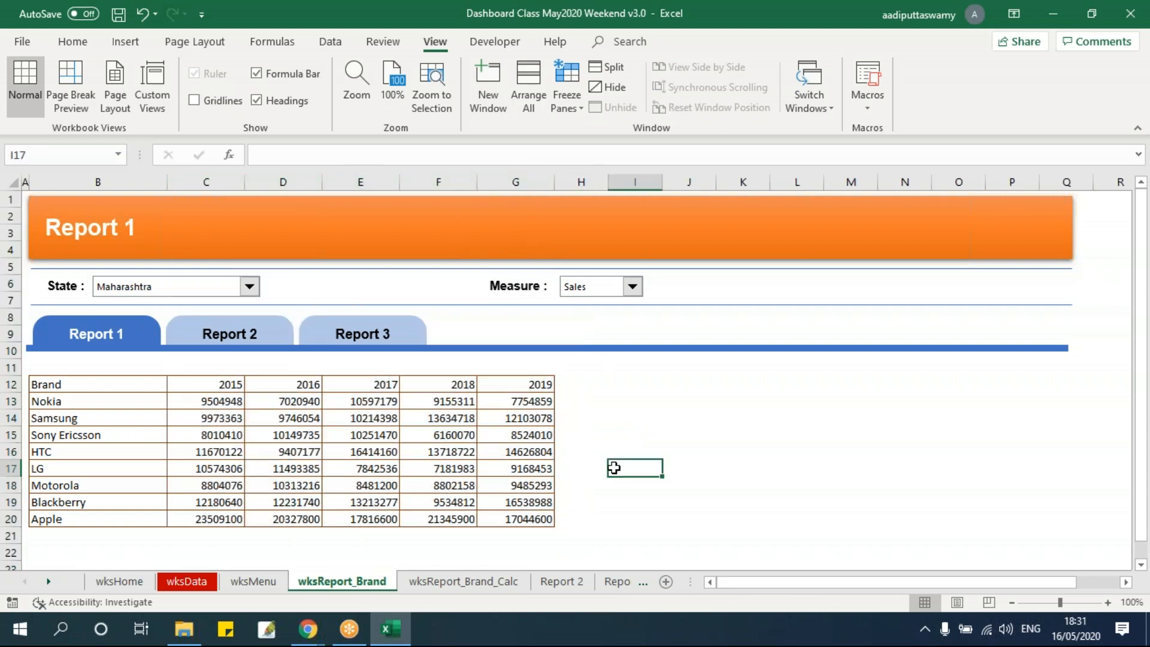
Set the row height of the brand table's rows 12 to 20 to 20
drag(106, 384, 106, 515)
click(73, 41)
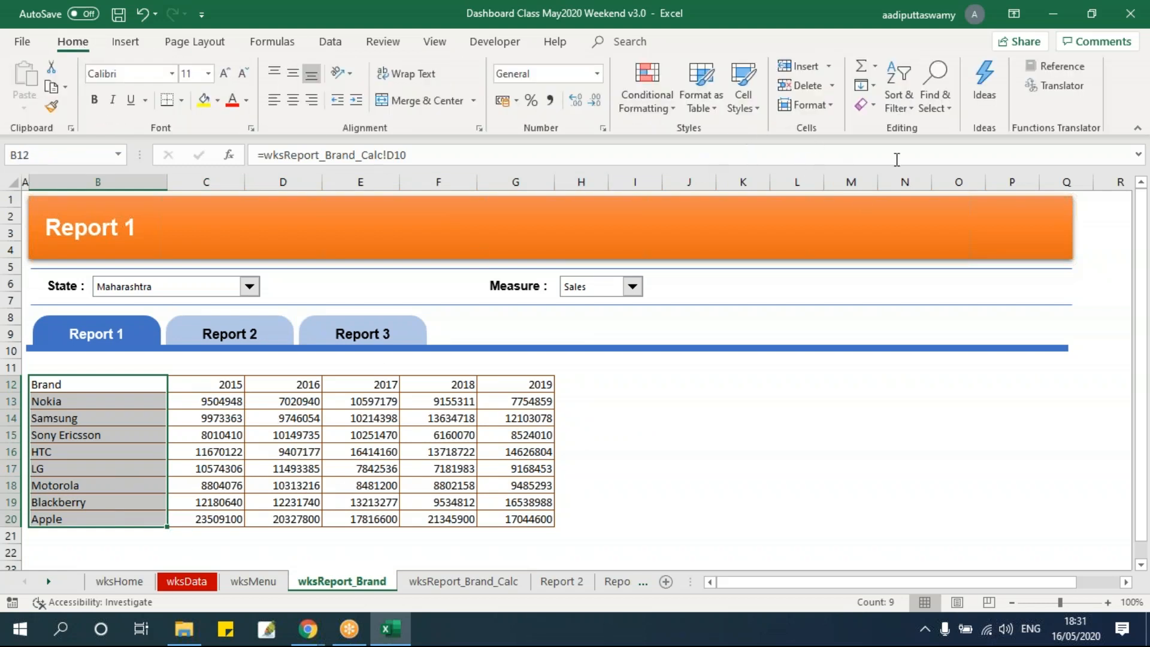
click(829, 105)
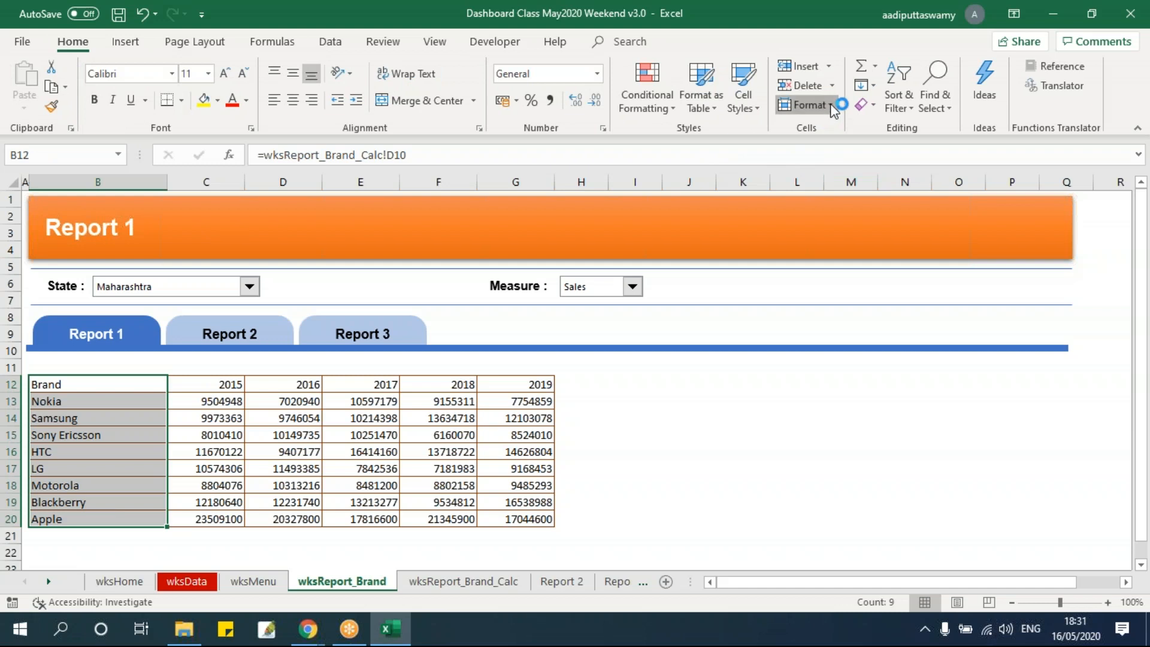
click(832, 147)
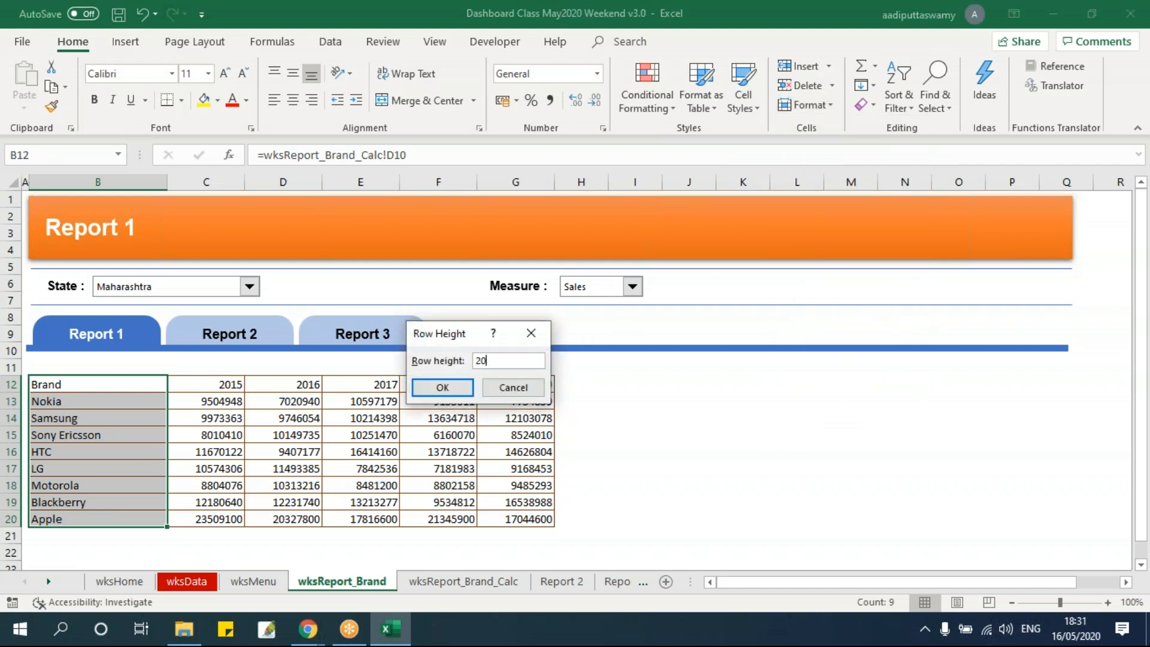
key(Return)
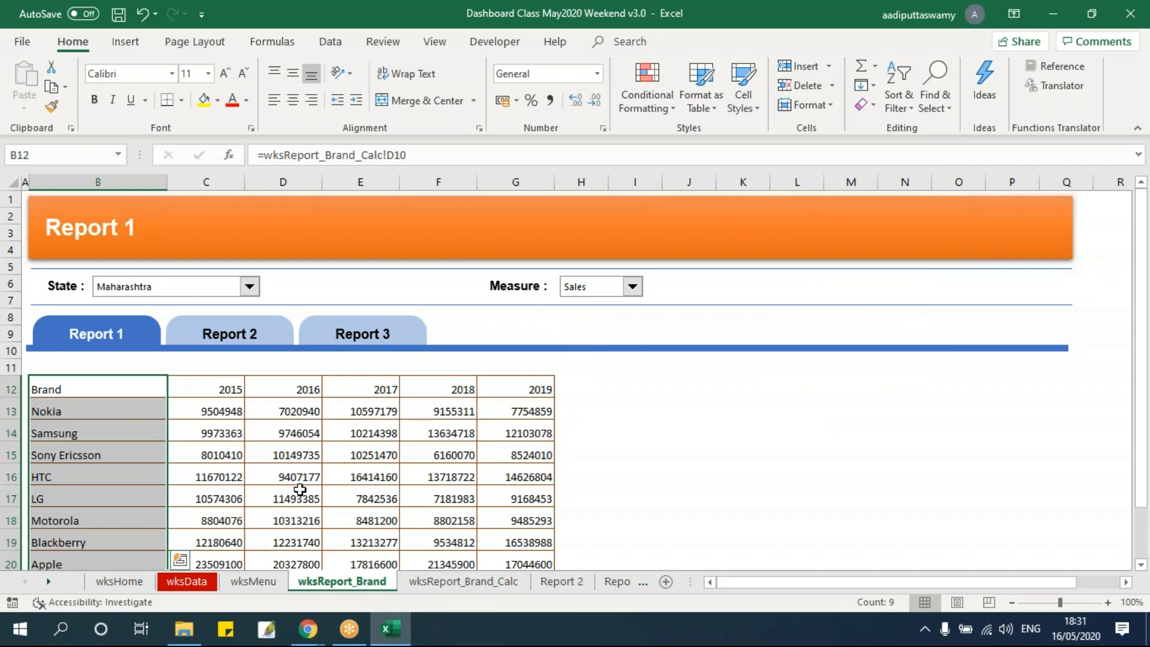
scroll(290, 469, down, 1)
click(286, 427)
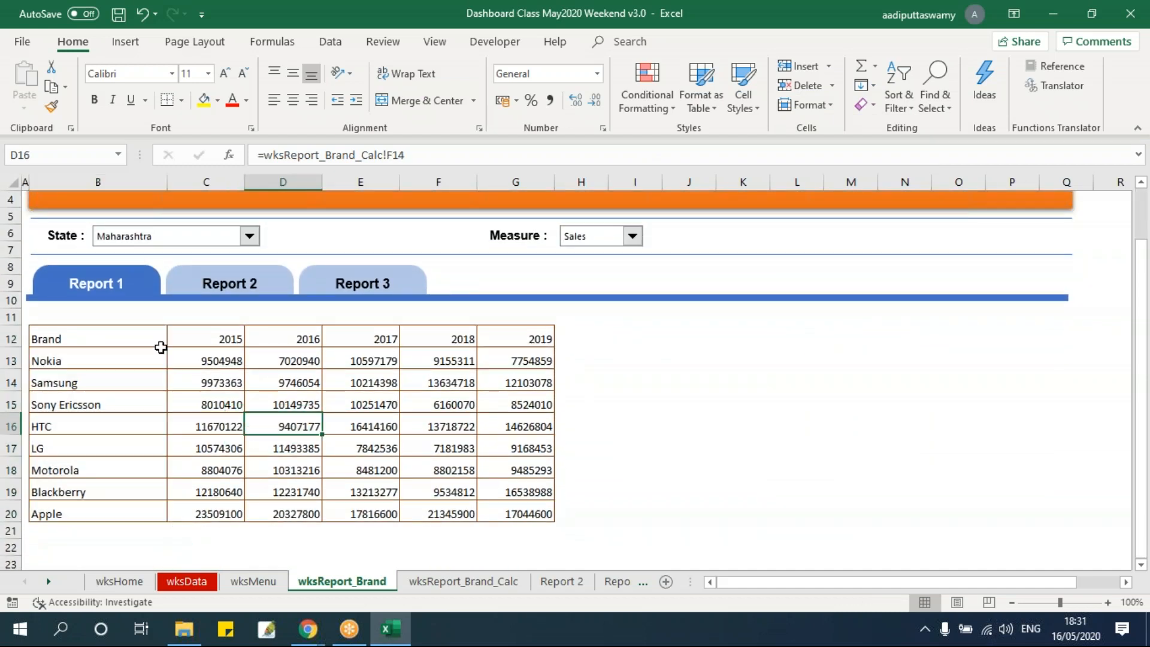
Set the brand table B12:G20 to Arial, size 10, and align its contents vertically to the middle
mouse_move(146, 335)
mouse_down()
mouse_move(521, 508)
mouse_move(531, 502)
mouse_up()
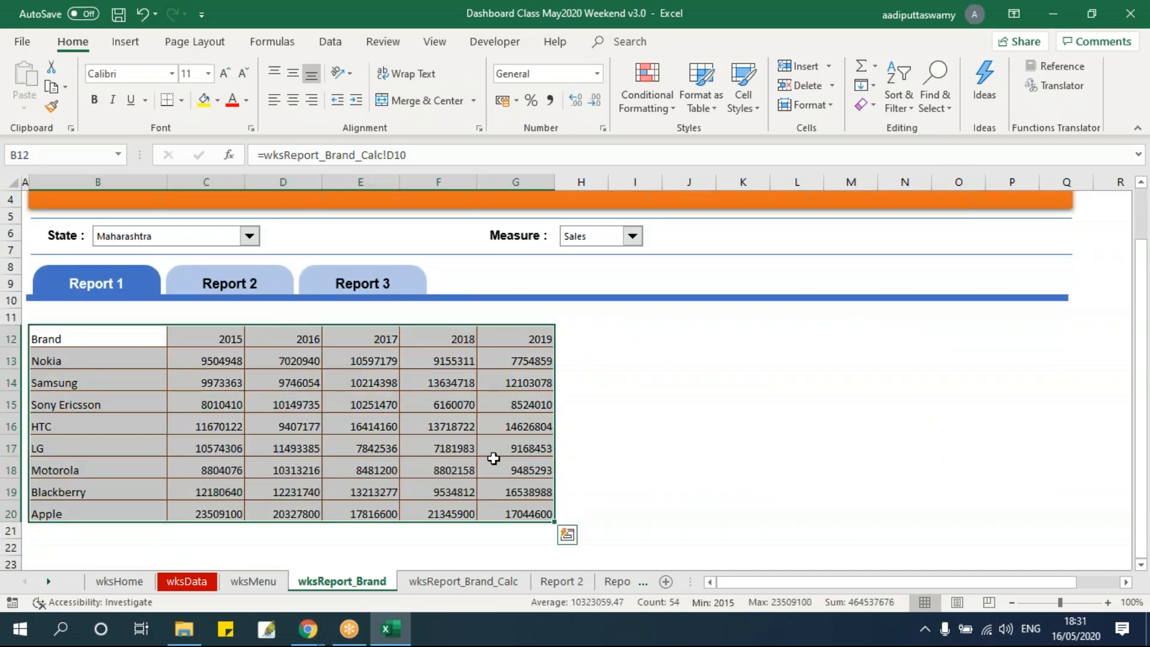
click(157, 77)
text(a)
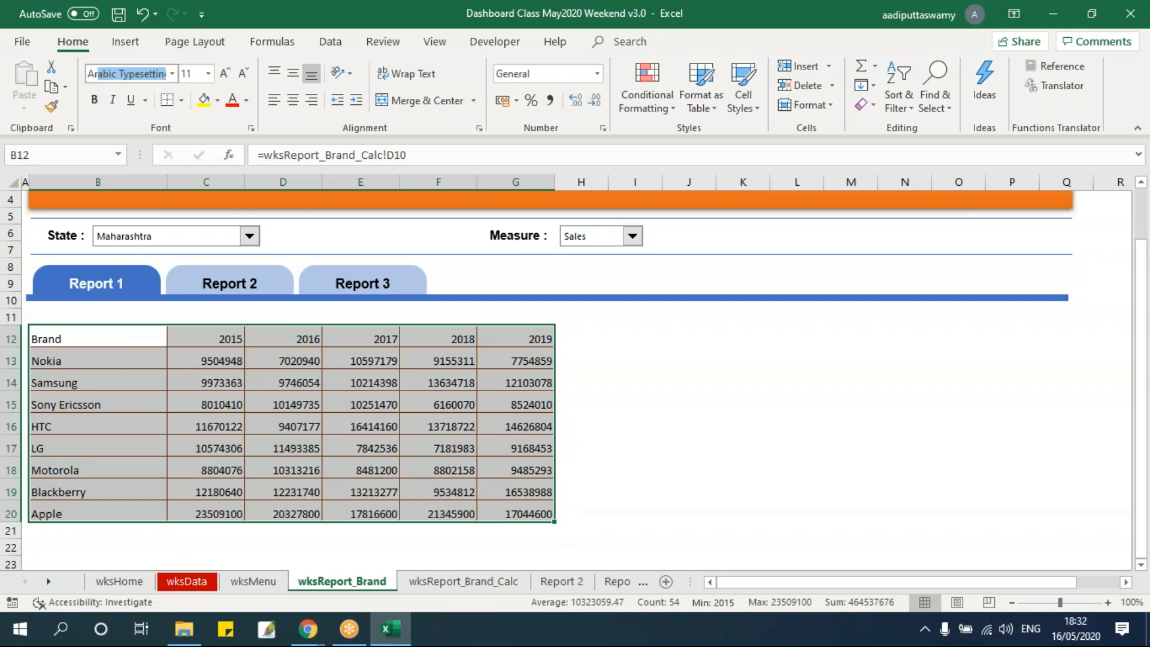
text(rial)
key(Return)
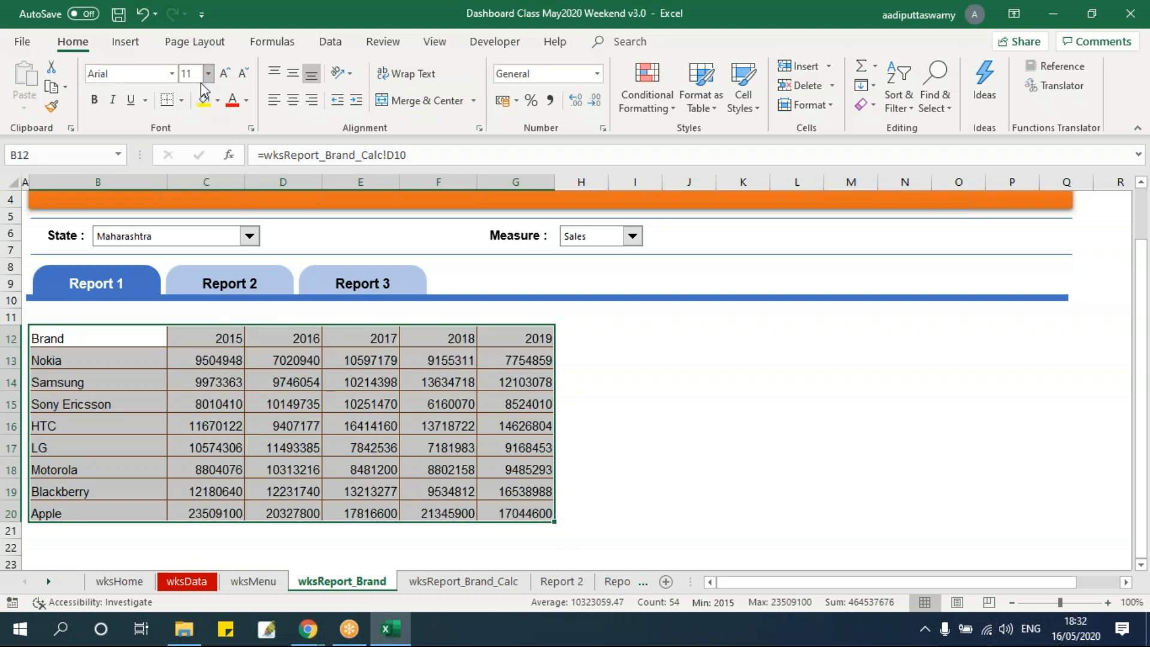
text(10)
key(Return)
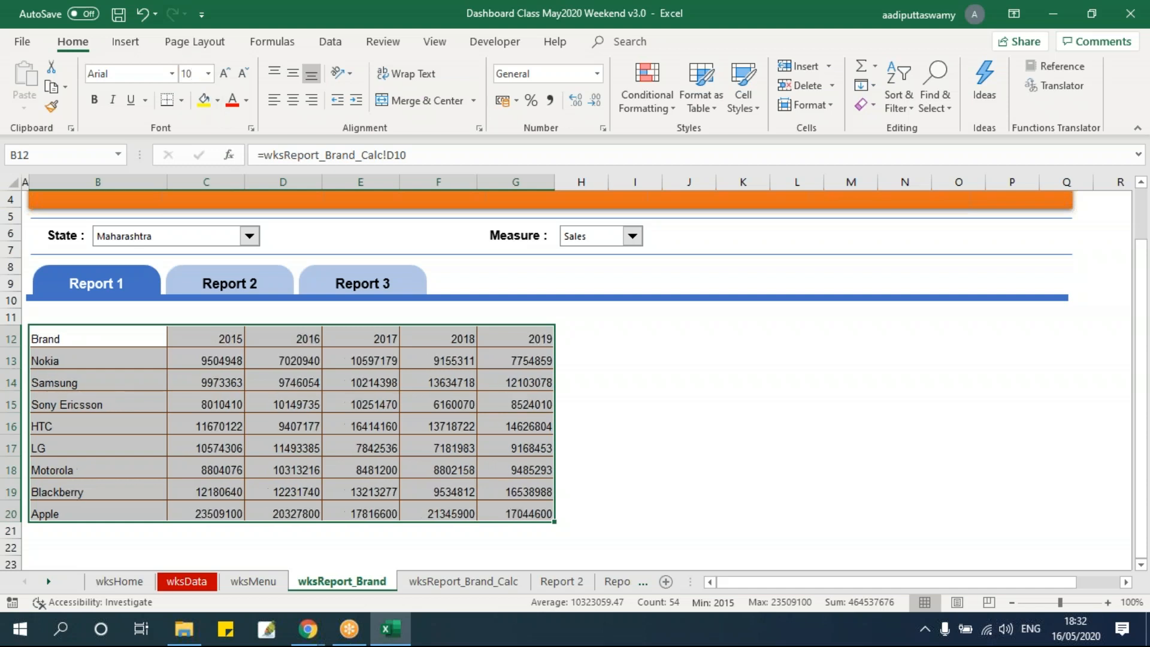
click(293, 75)
click(296, 79)
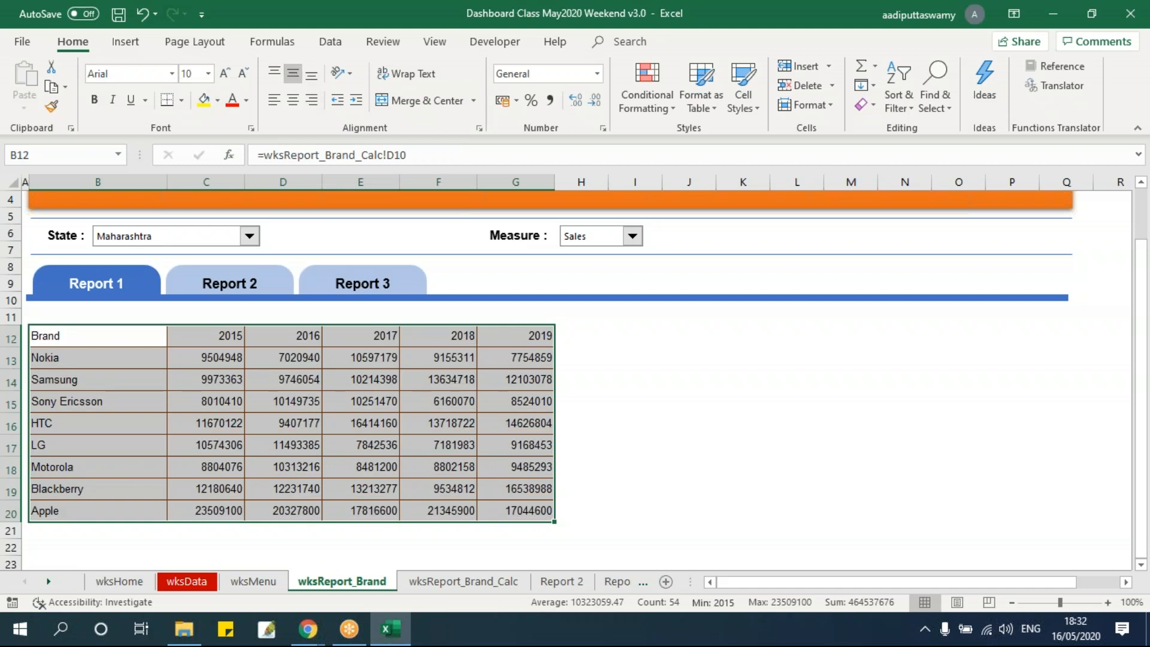
click(593, 377)
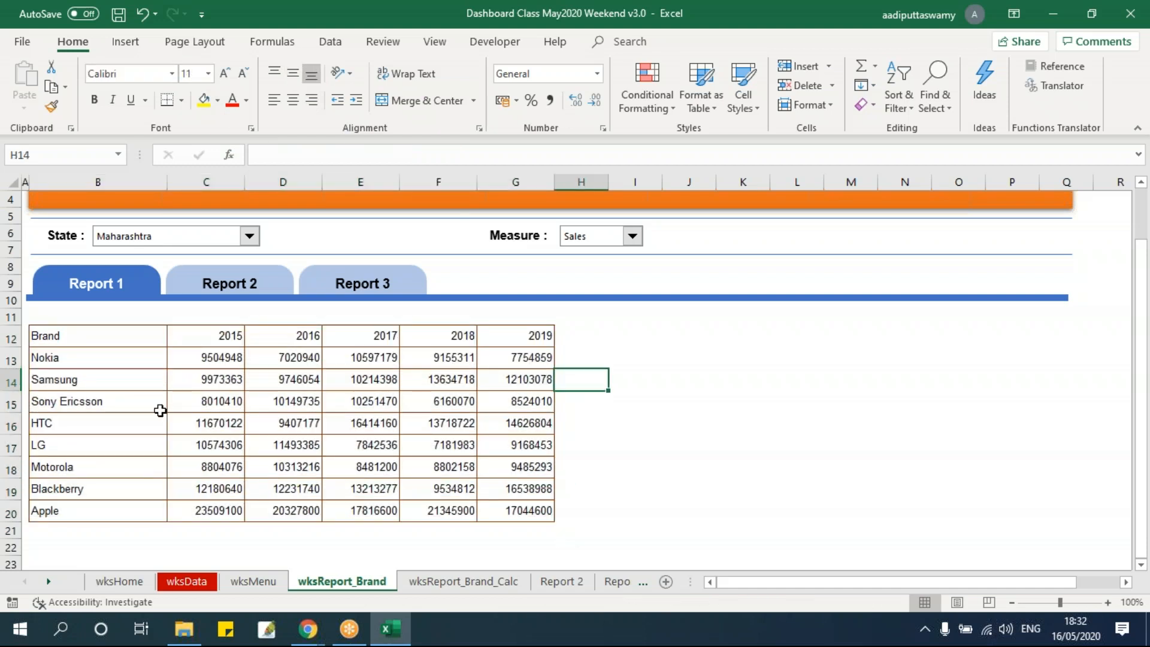
Format the header row B12:G12 with a dark orange-brown fill and bold, white, horizontally centred text
drag(122, 340, 509, 339)
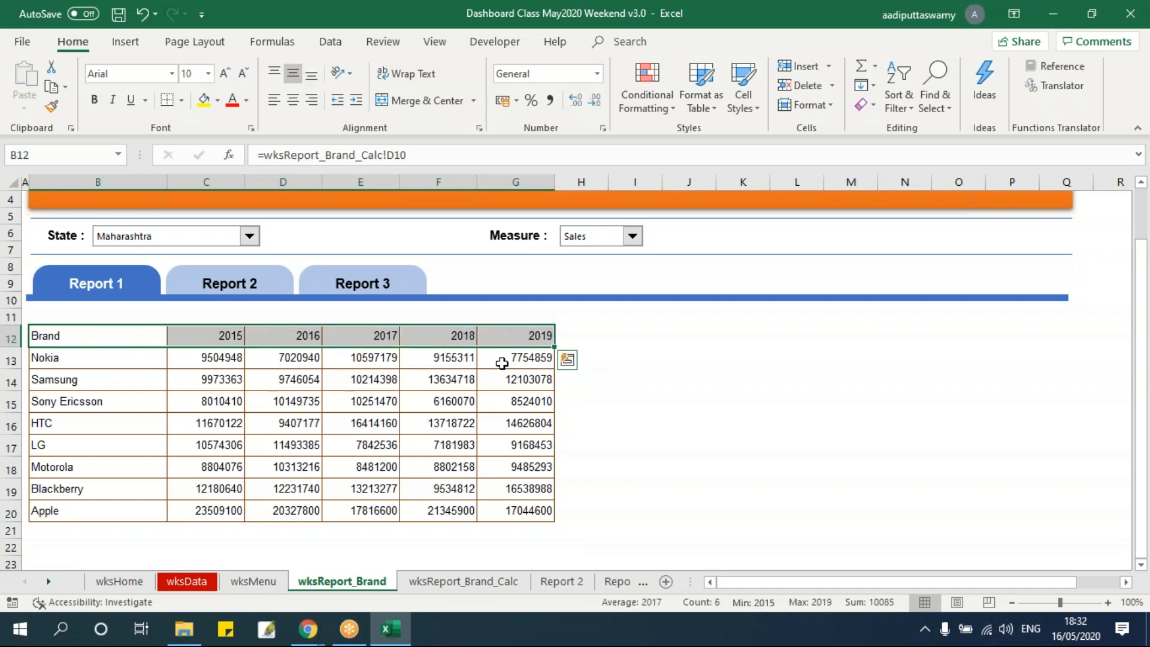
click(218, 100)
click(274, 196)
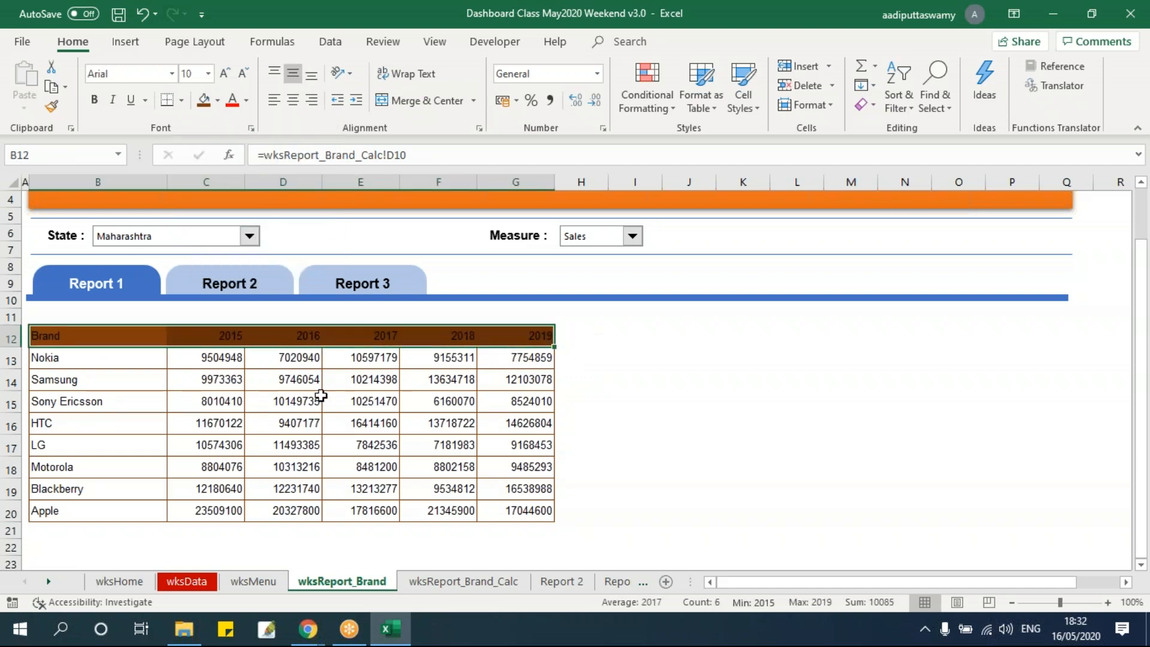
key(ctrl+b)
click(246, 100)
click(233, 159)
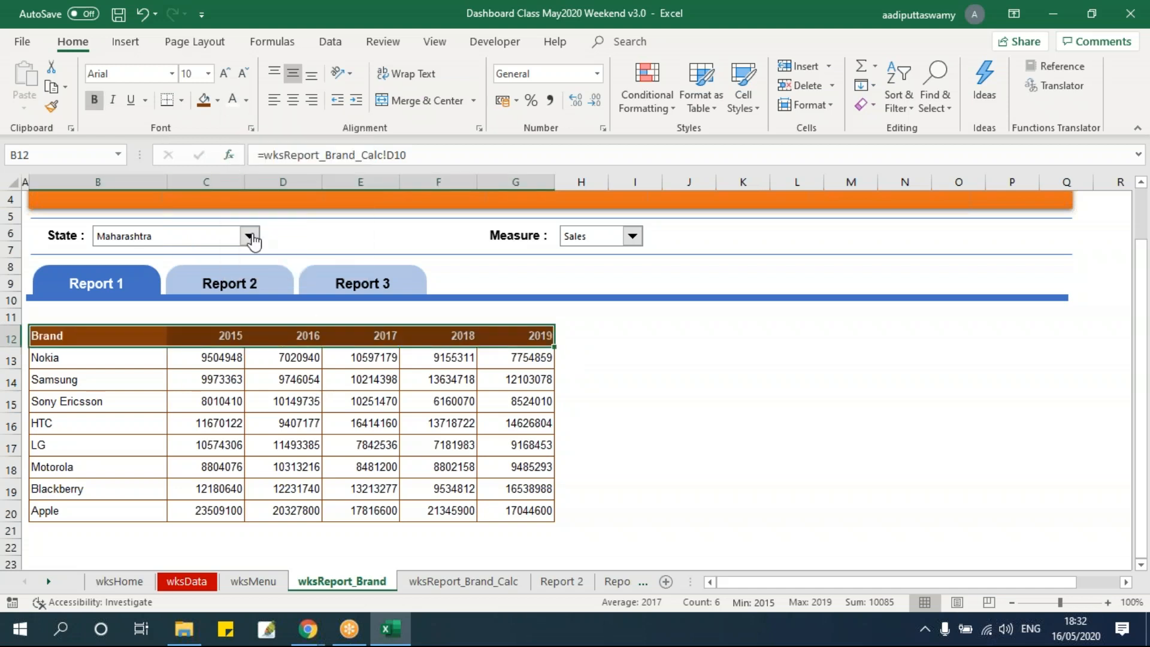
click(293, 100)
click(688, 379)
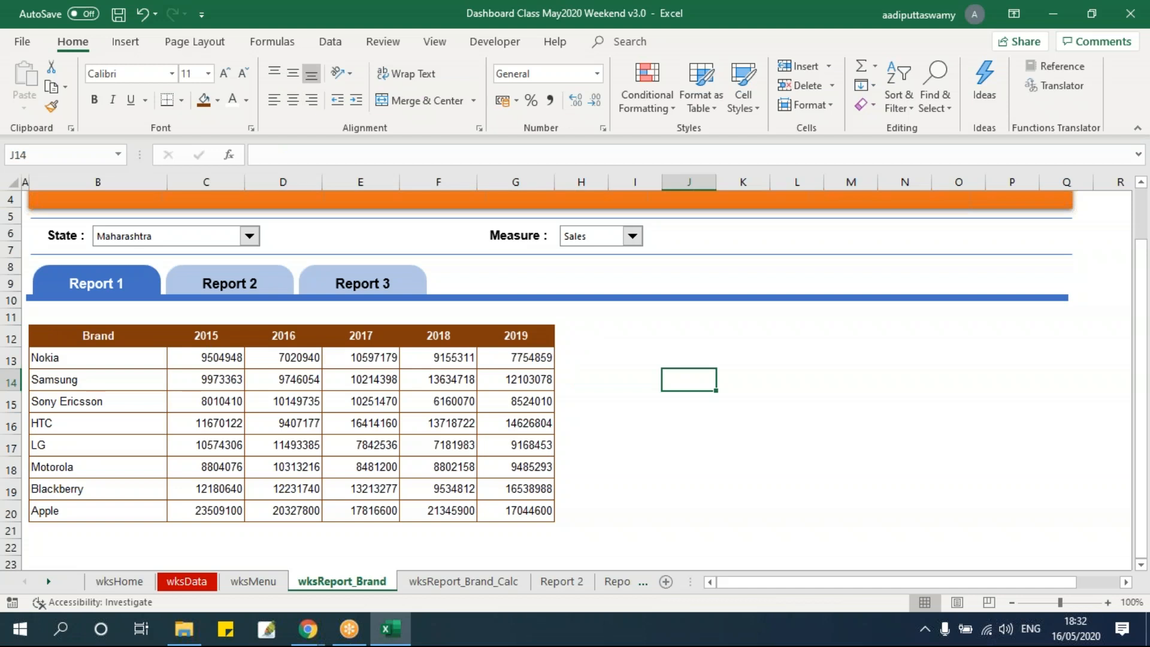
Indent the brand names B13:B20 one level and format C13:G20 as Number with a thousands separator and 0 decimal places
drag(115, 357, 114, 502)
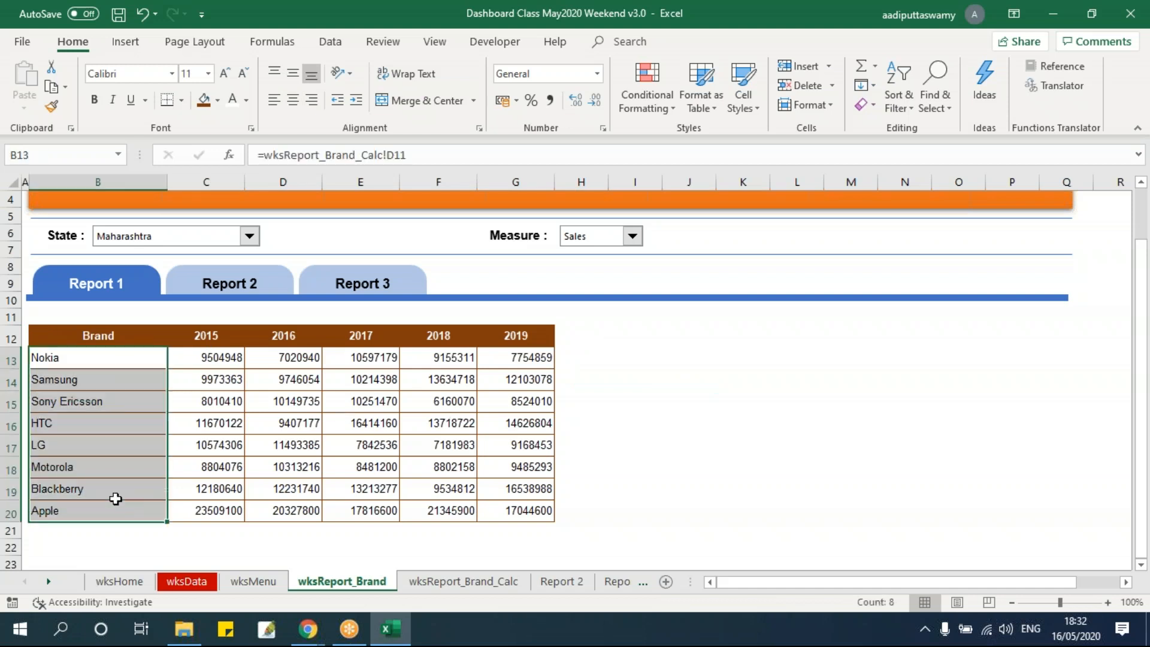
click(357, 100)
drag(216, 359, 522, 510)
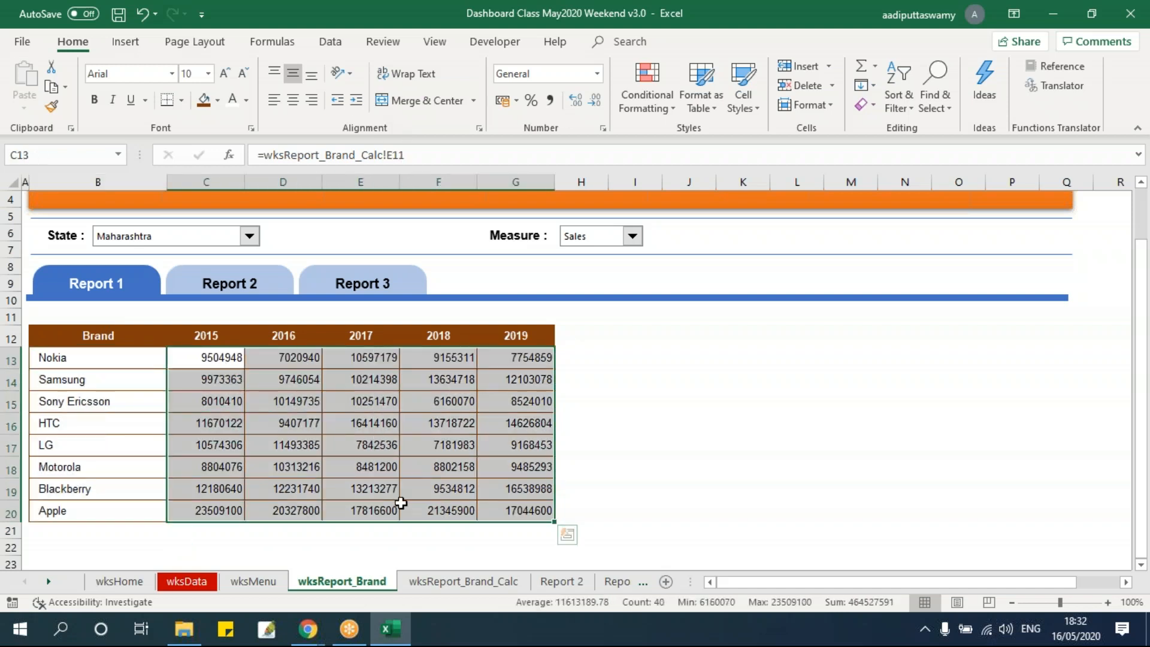
key(ctrl+1)
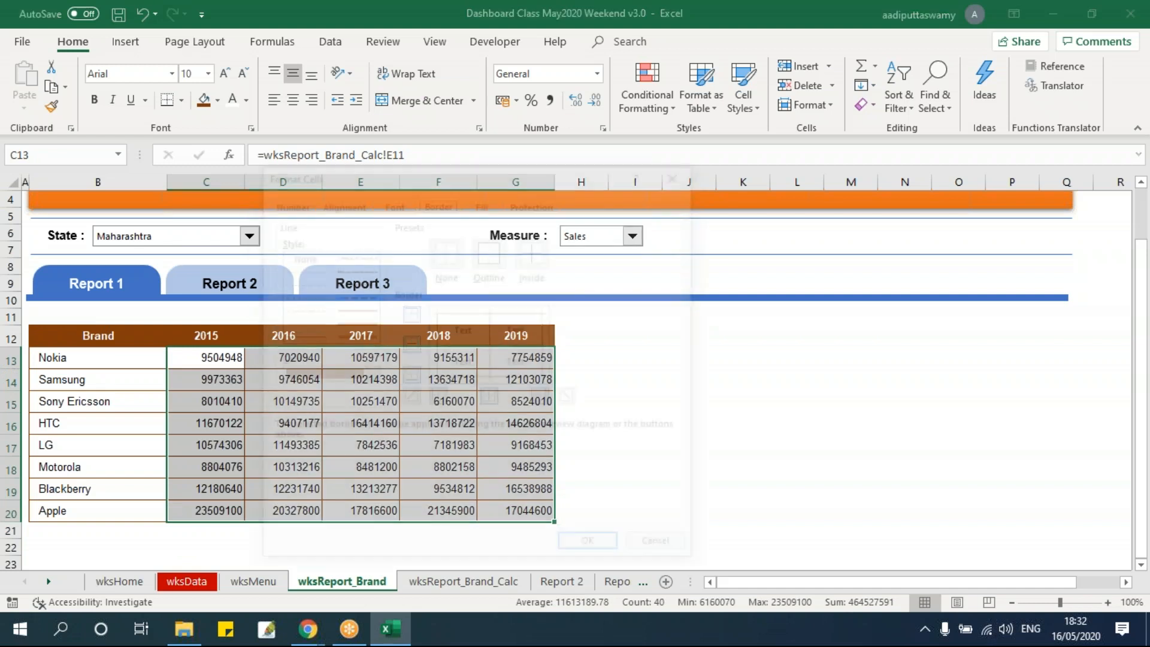
click(287, 204)
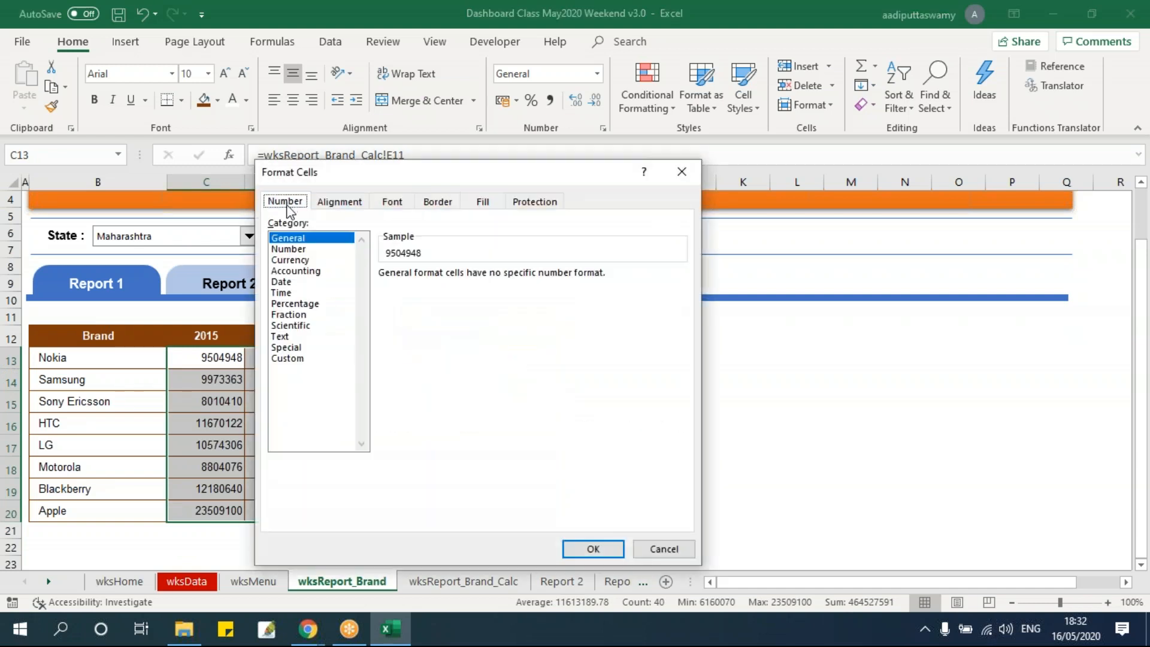
click(288, 250)
click(383, 295)
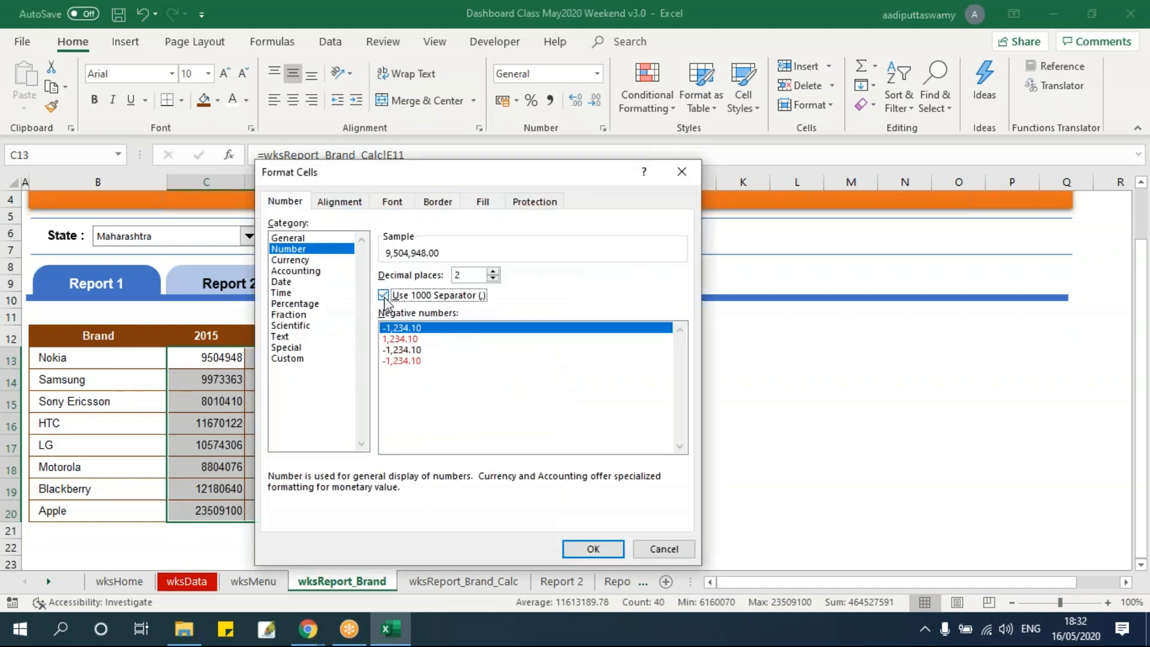
click(492, 278)
click(492, 278)
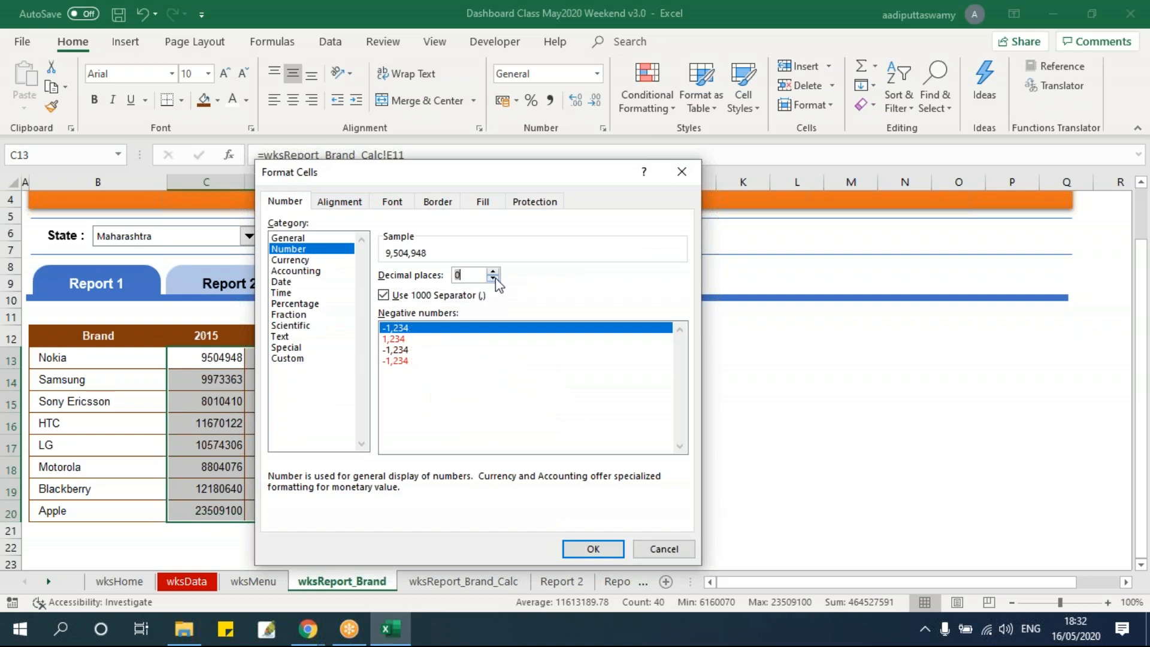
click(593, 548)
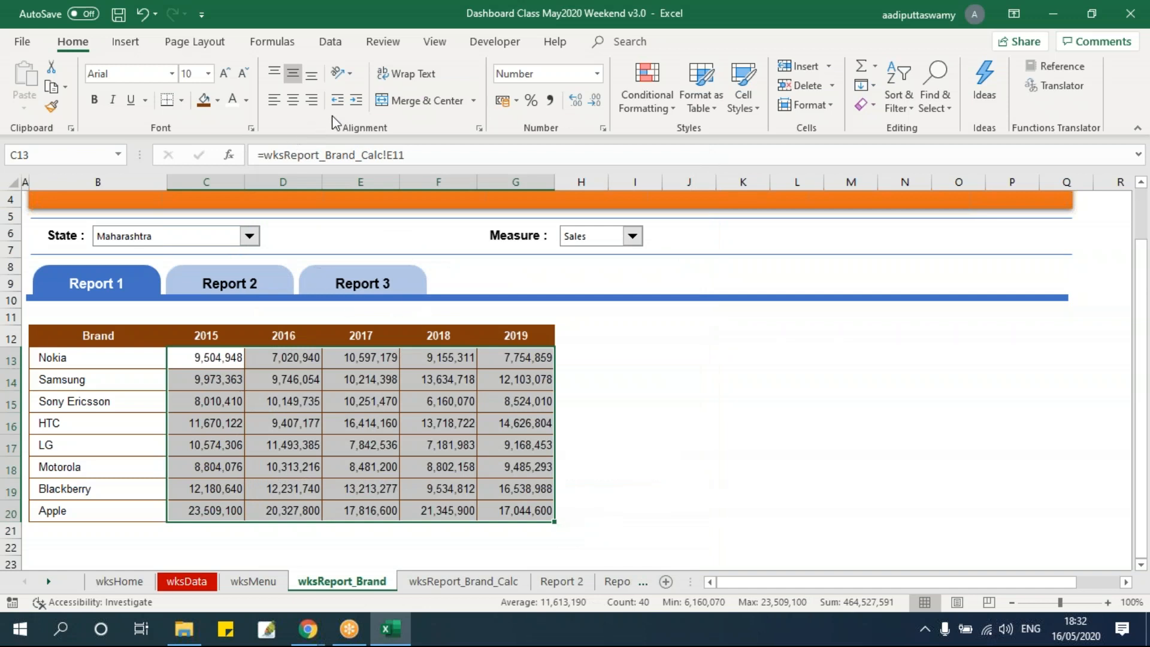
Indent the figures in C13:G20 one level and right-align them
click(356, 100)
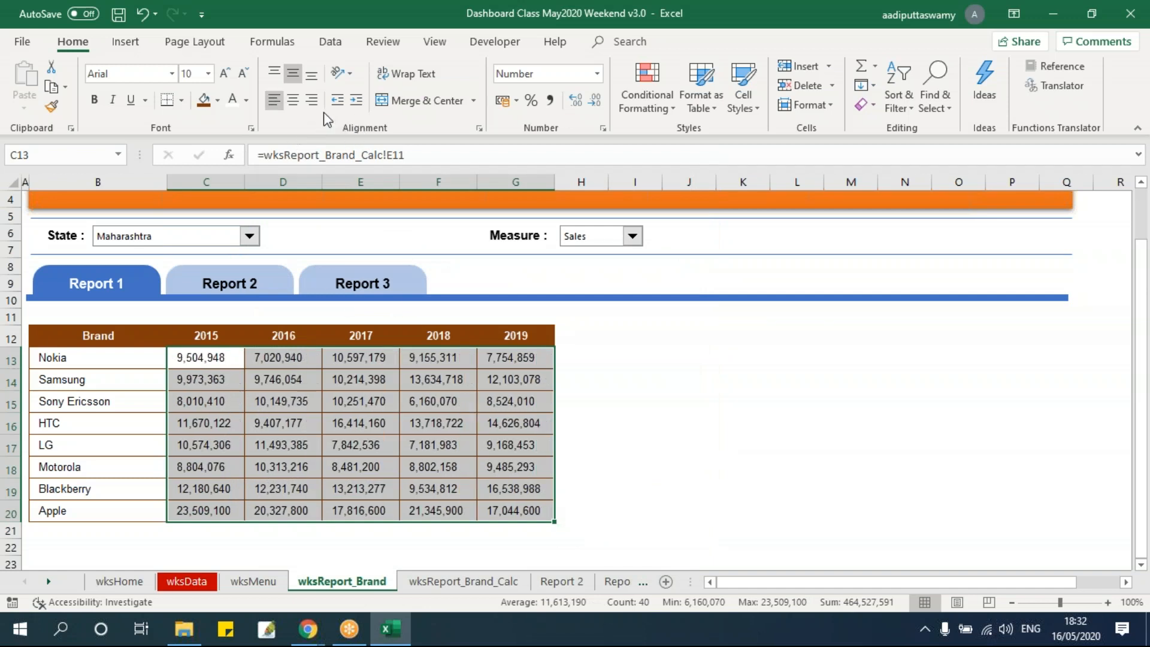
click(311, 100)
click(687, 486)
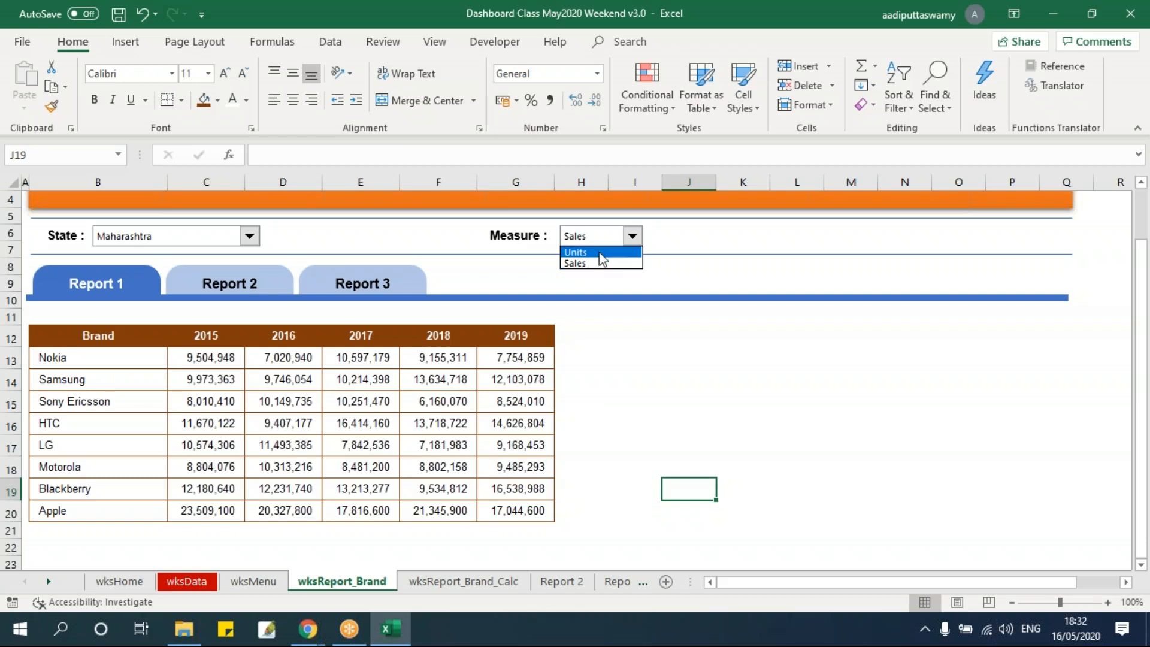
Test the Measure selector with Units, and set it back to Sales
click(599, 251)
click(599, 243)
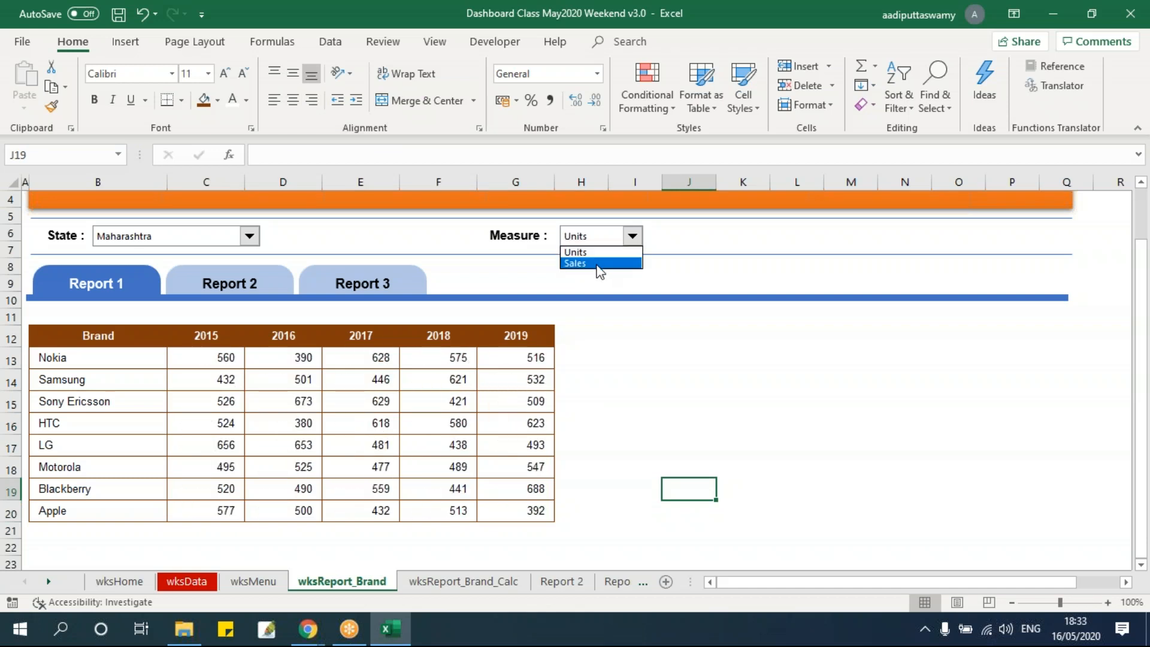
click(599, 263)
Test the State selector with Andhra Pradesh and Goa, and set it to Tamil Nadu
click(180, 239)
click(180, 250)
click(181, 236)
click(171, 263)
click(171, 239)
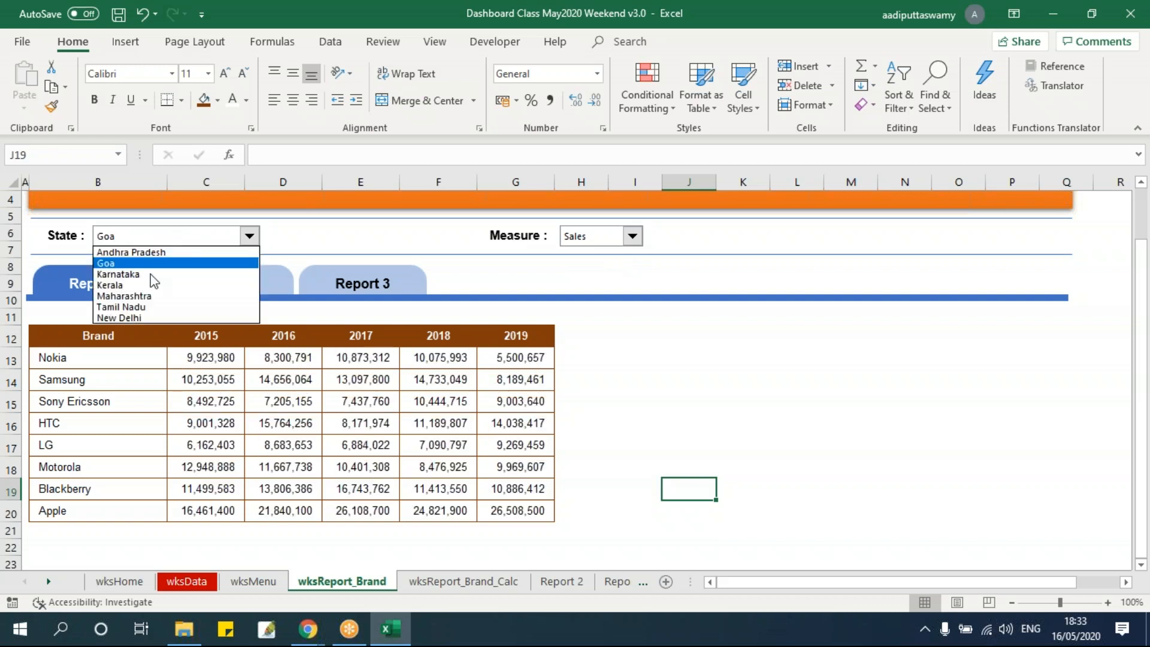
click(159, 306)
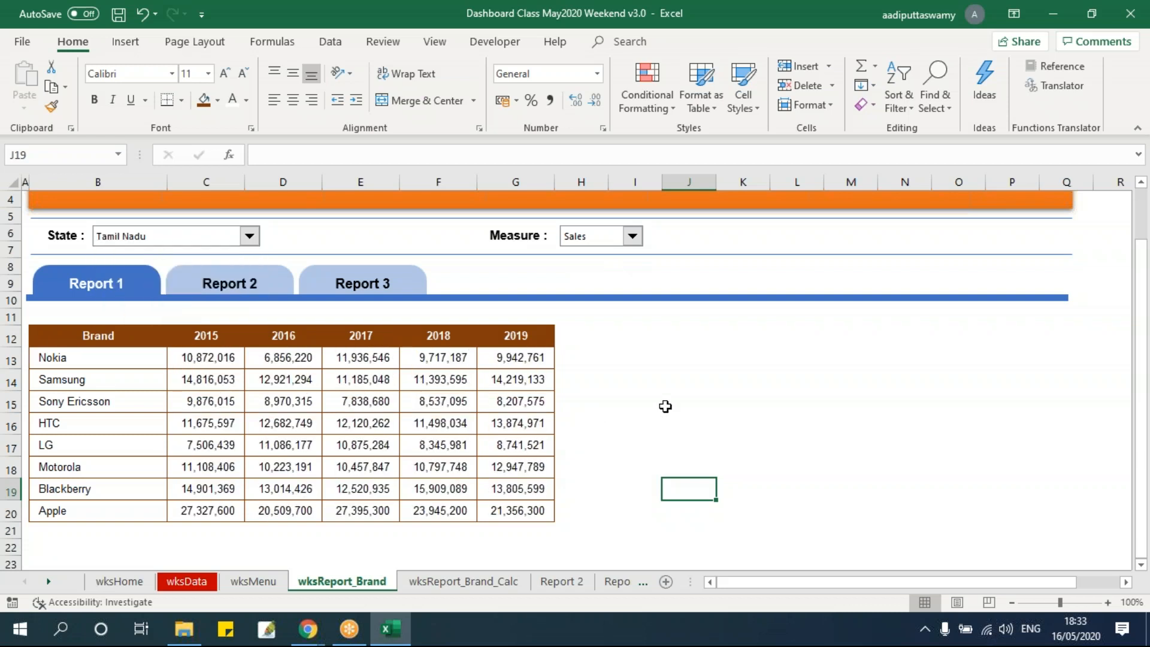
Look at the source table in wksReport_Brand_Calc, and select the empty area I12:P20 beside the brand table in wksReport_Brand
click(470, 581)
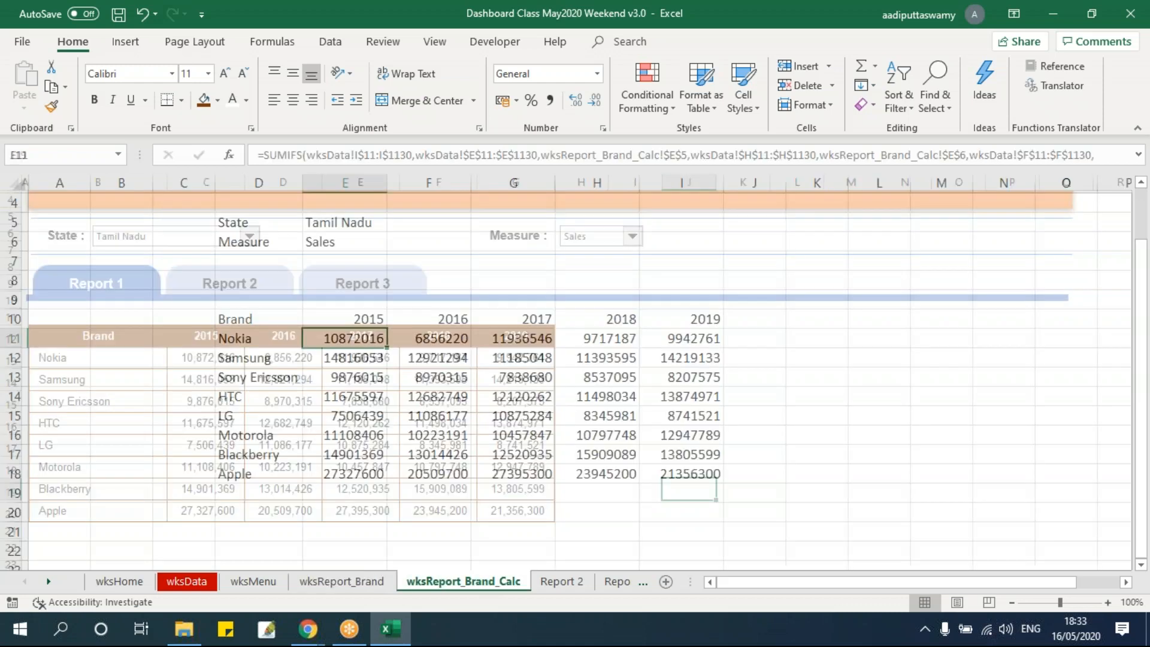
click(341, 581)
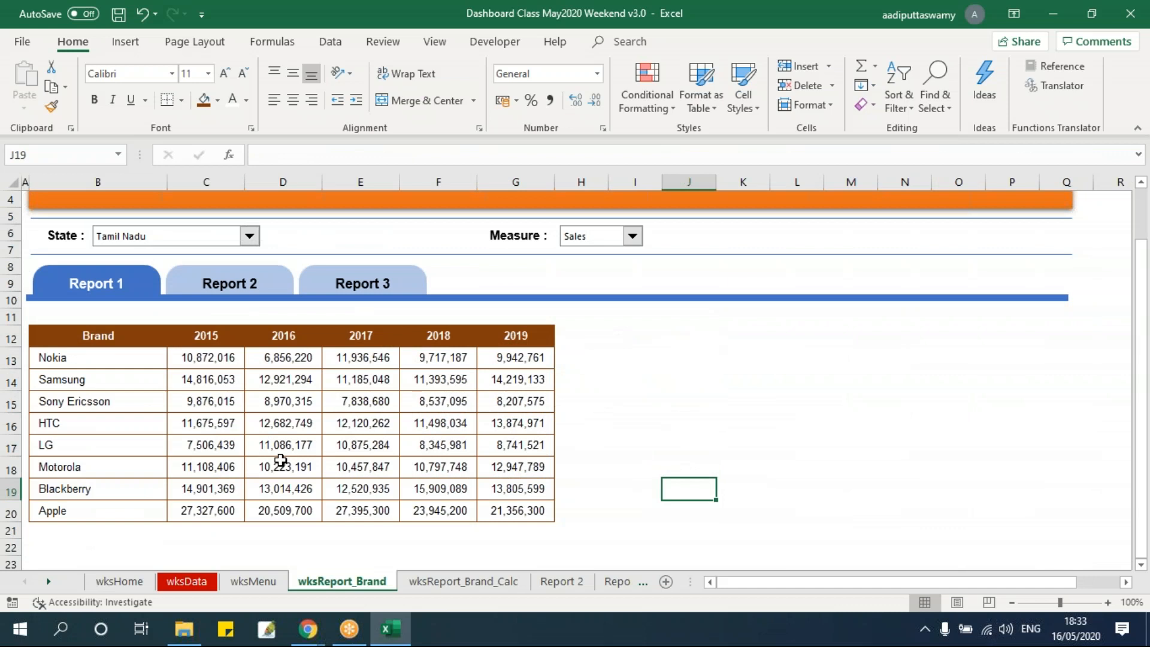
drag(616, 348, 822, 475)
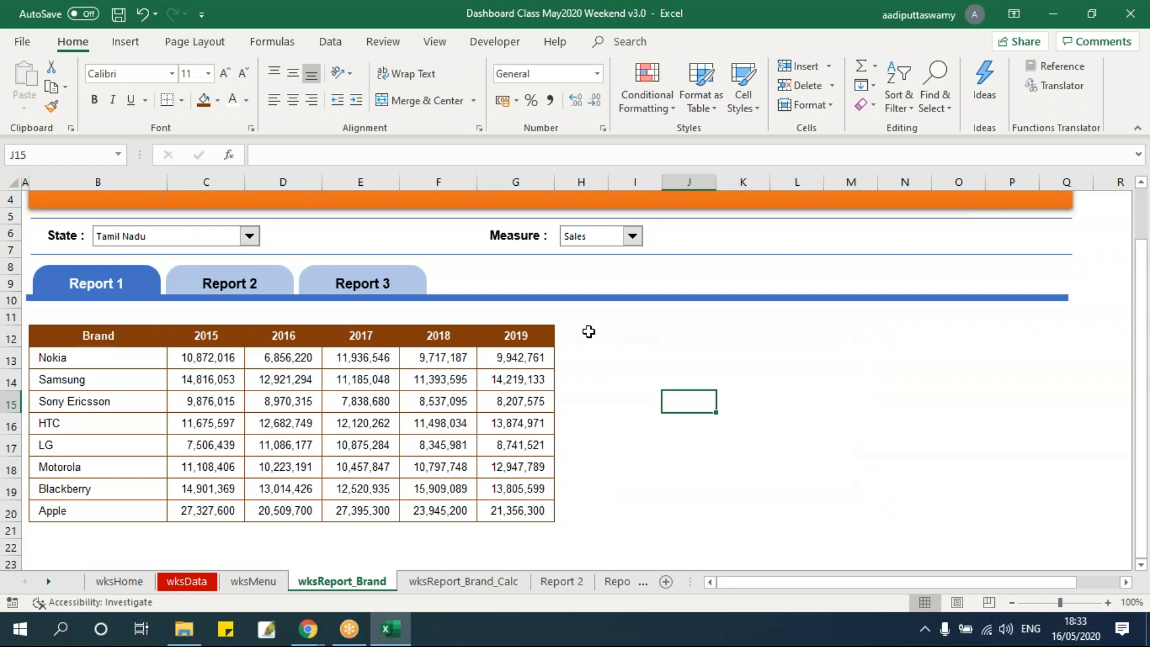
drag(616, 334, 1018, 512)
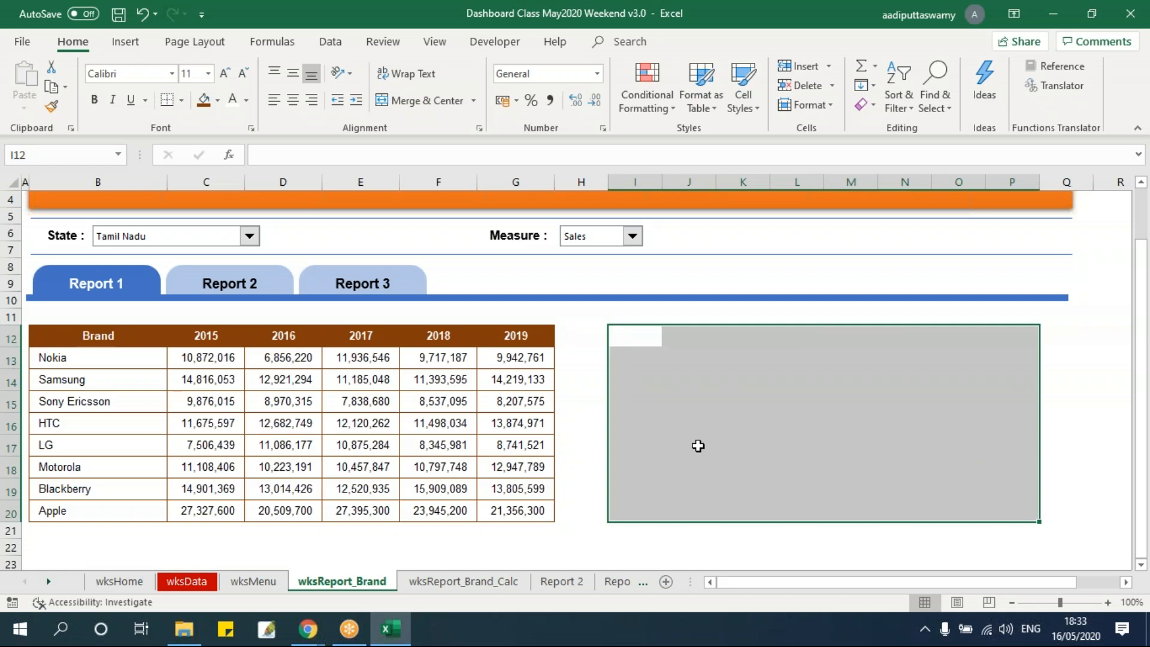
click(742, 402)
drag(628, 334, 1011, 504)
drag(118, 343, 534, 510)
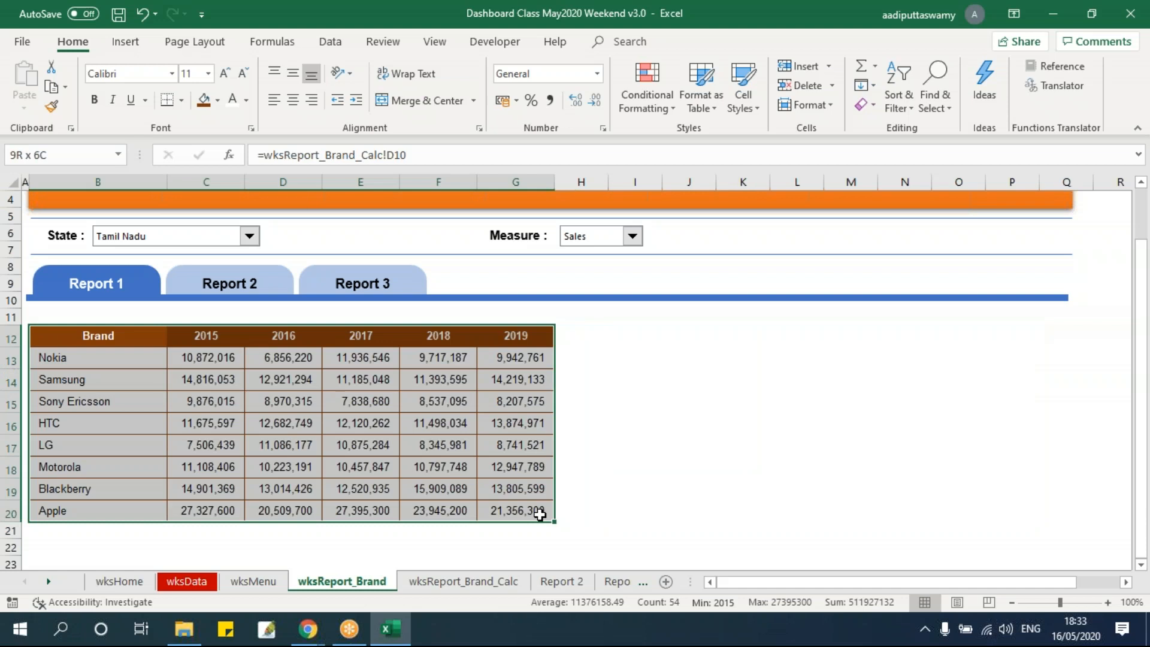
drag(633, 335, 1025, 509)
click(900, 479)
Clear the Brand heading from cell B12 so the table's corner cell is empty
click(136, 334)
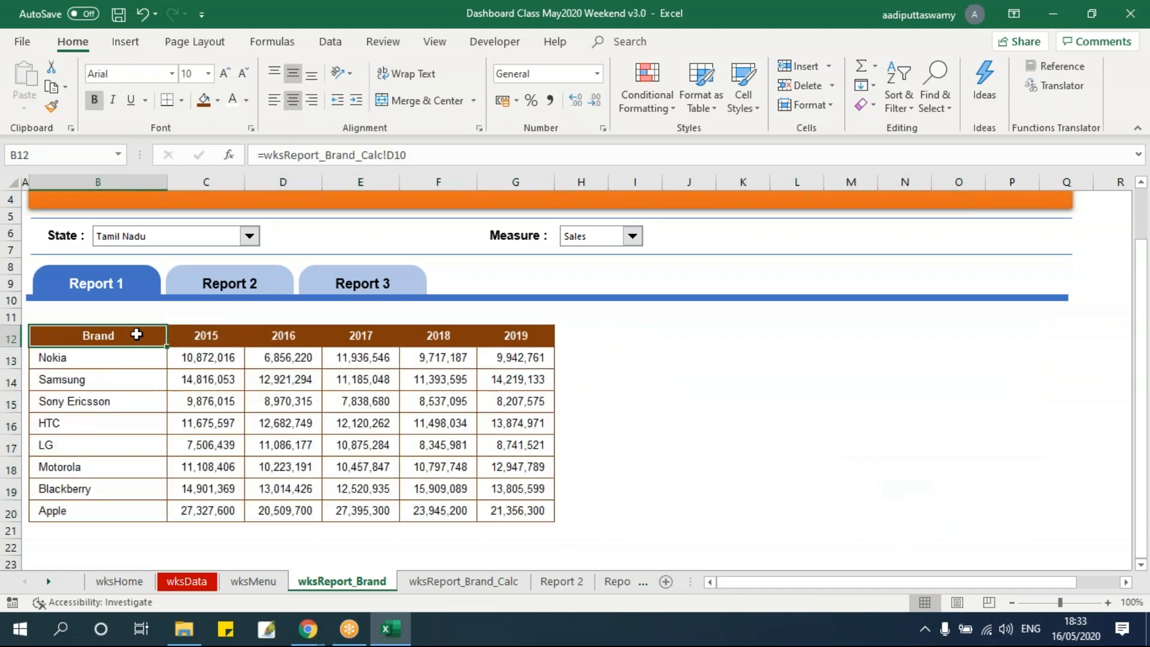
key(Delete)
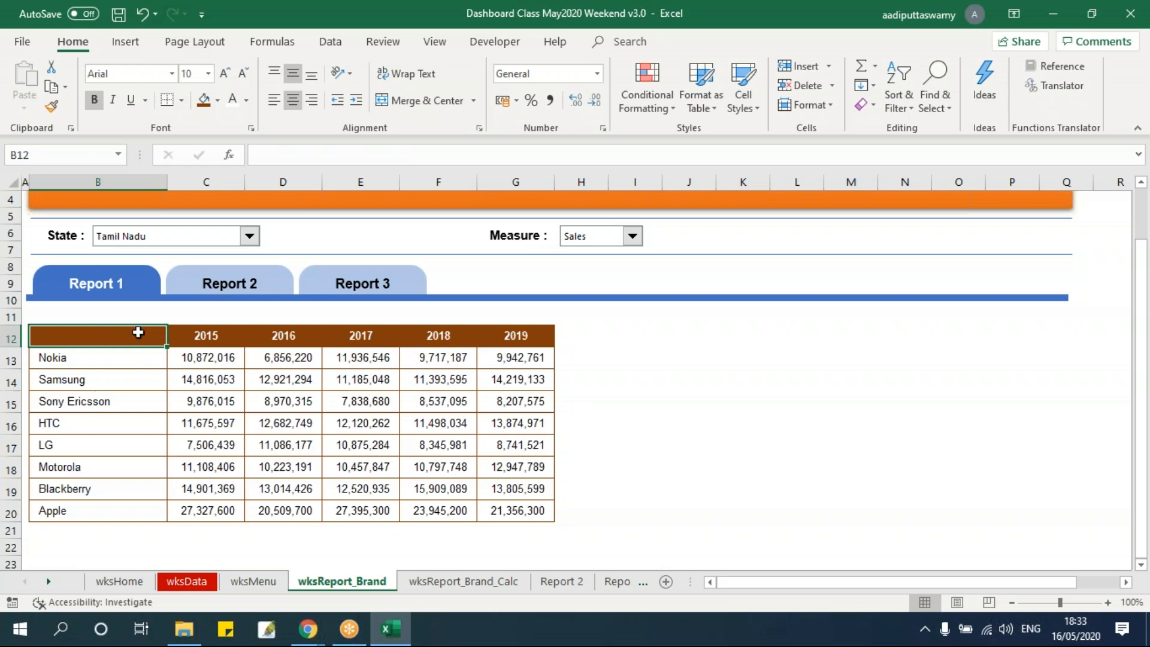
mouse_move(111, 333)
mouse_down()
mouse_move(527, 466)
mouse_move(537, 511)
mouse_up()
drag(200, 334, 516, 335)
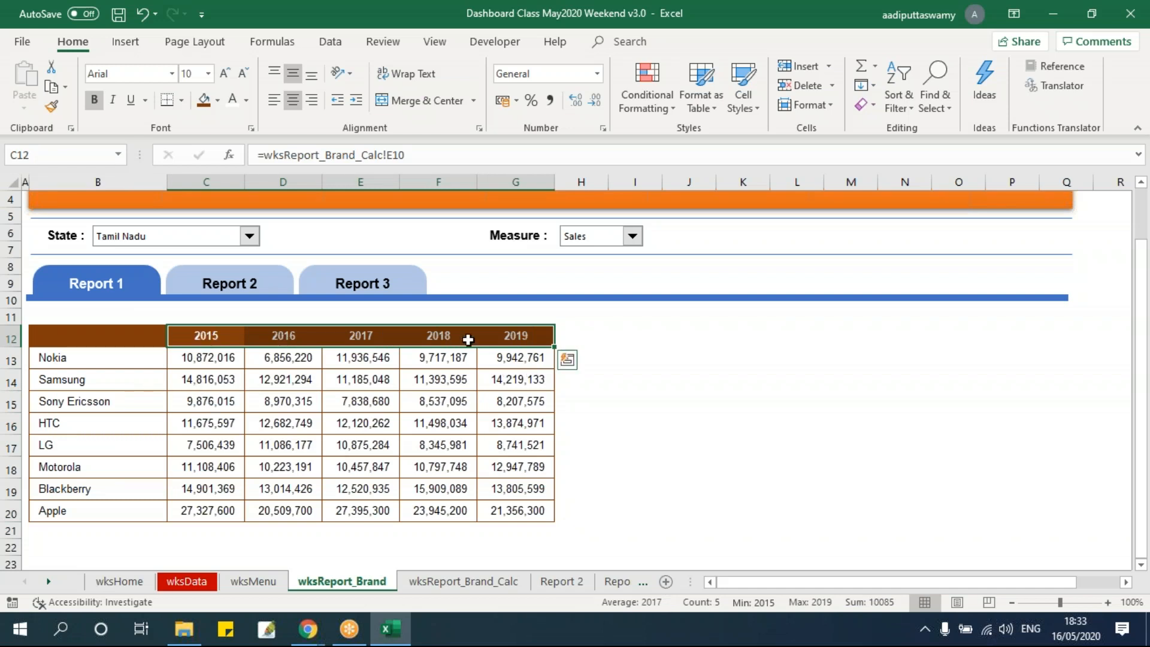
click(150, 339)
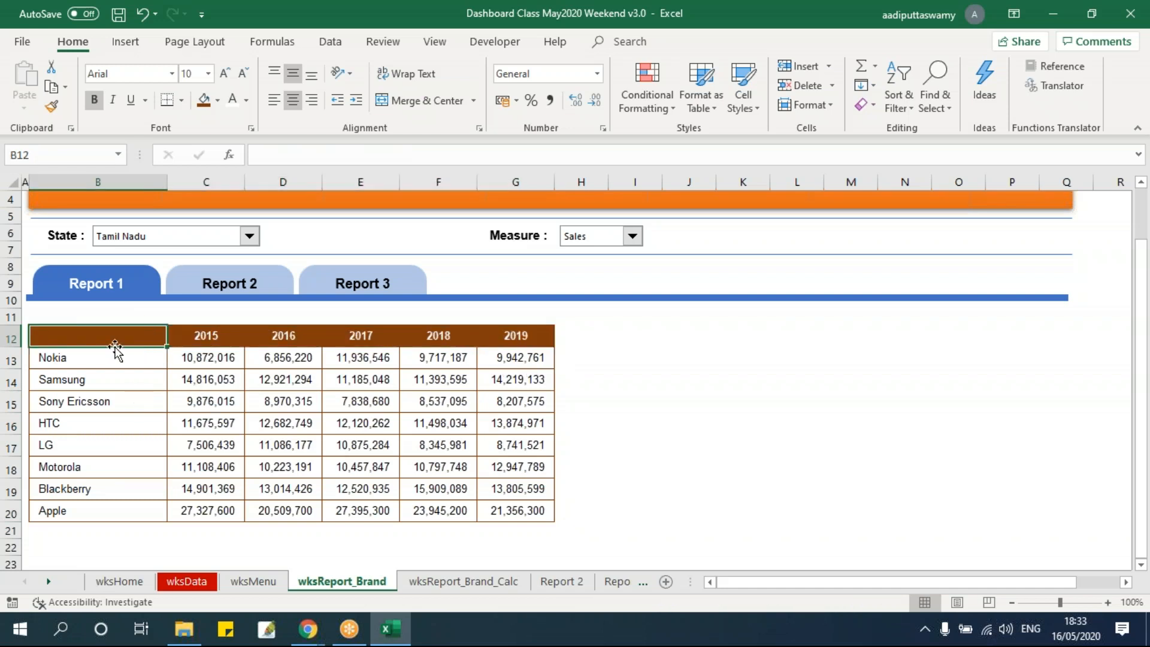
Insert a 2-D line chart with markers from B12:G20, and move and resize it to fill the area beside the table
drag(112, 336, 526, 513)
click(134, 49)
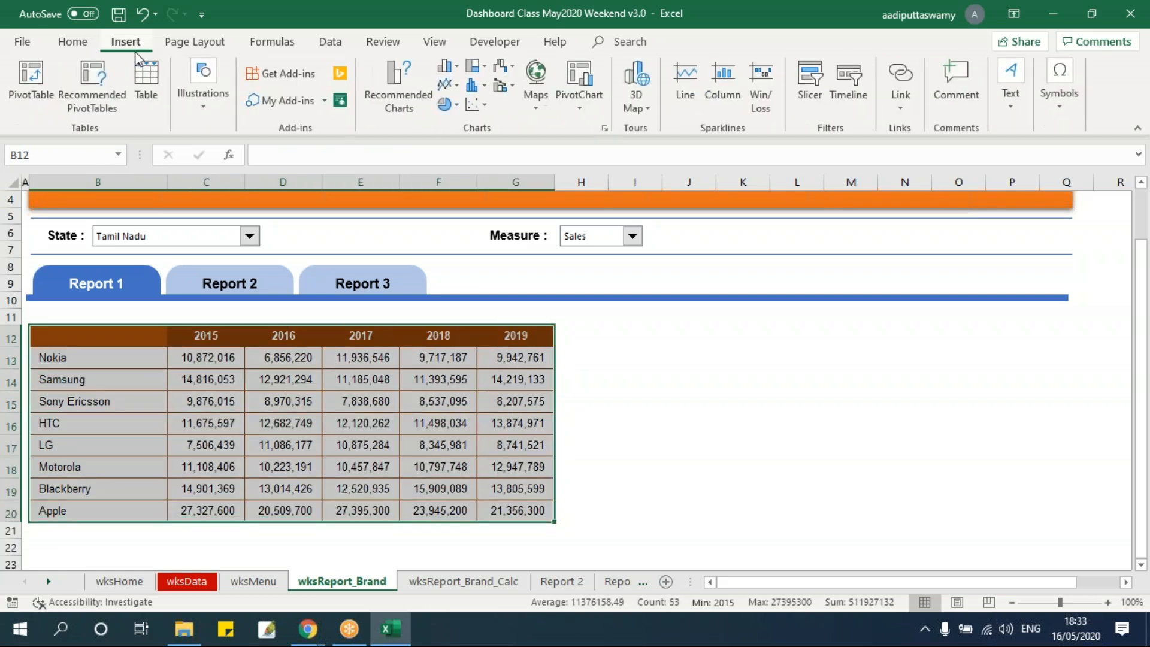
click(457, 85)
key(Escape)
click(445, 84)
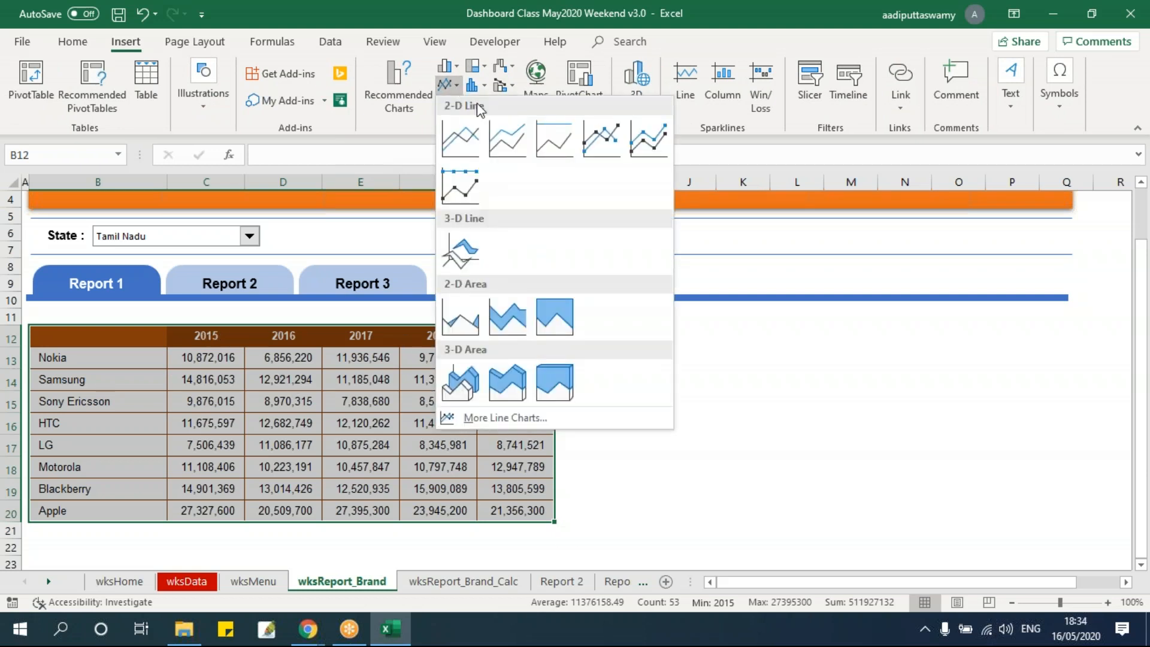
click(603, 139)
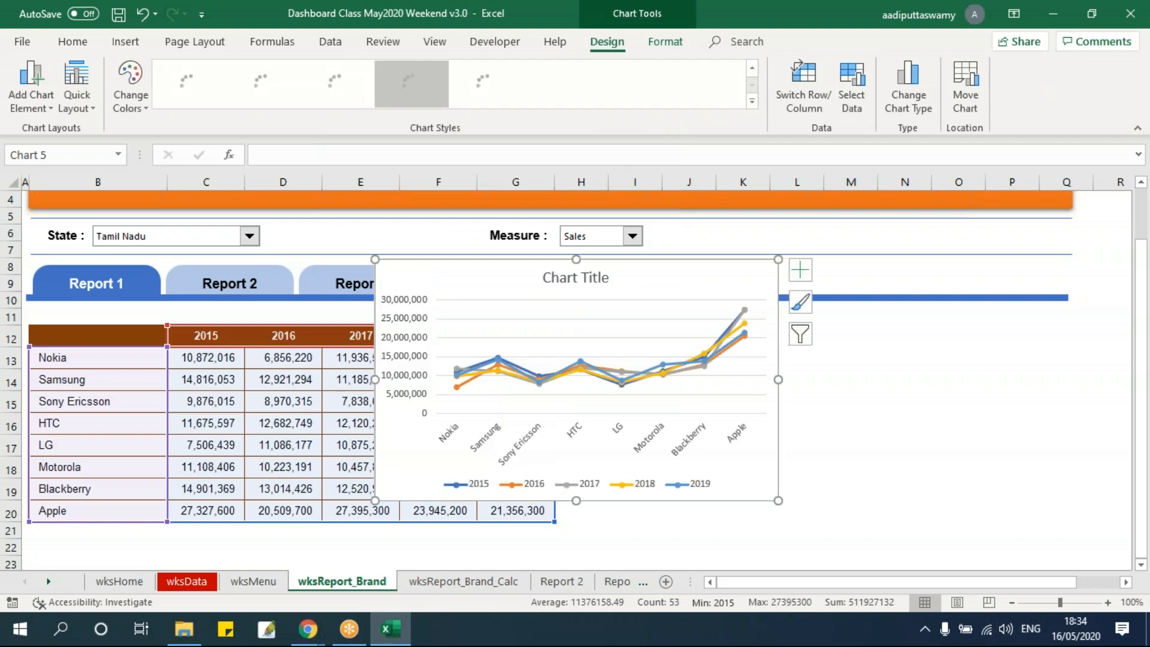
drag(453, 267, 650, 329)
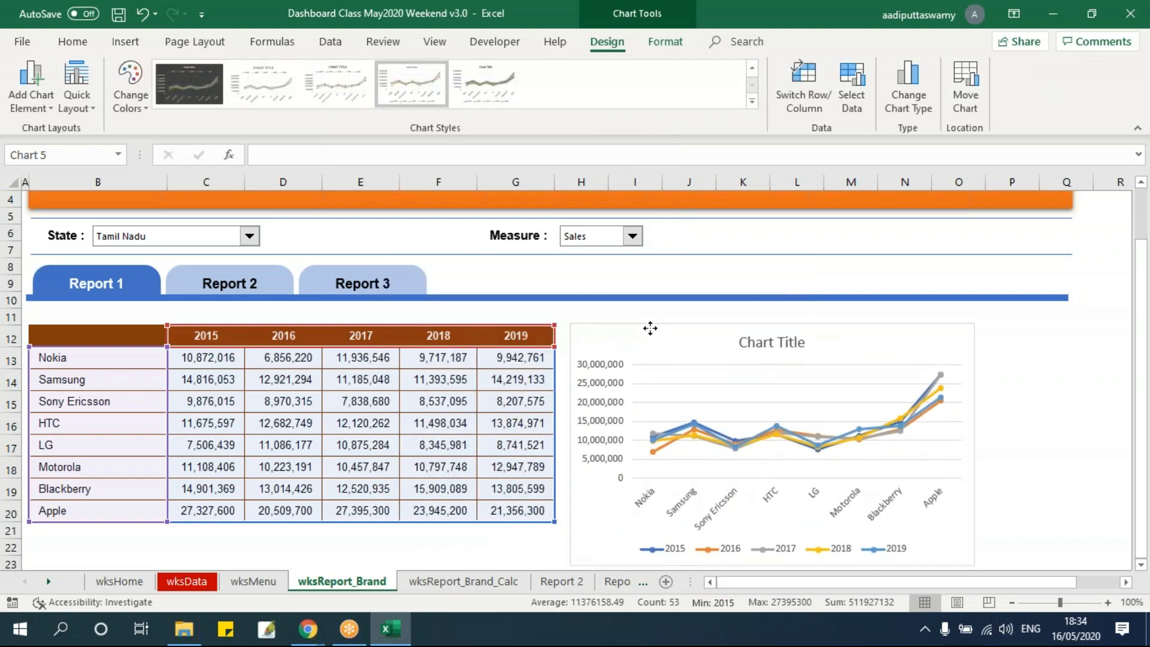
drag(977, 561, 1075, 529)
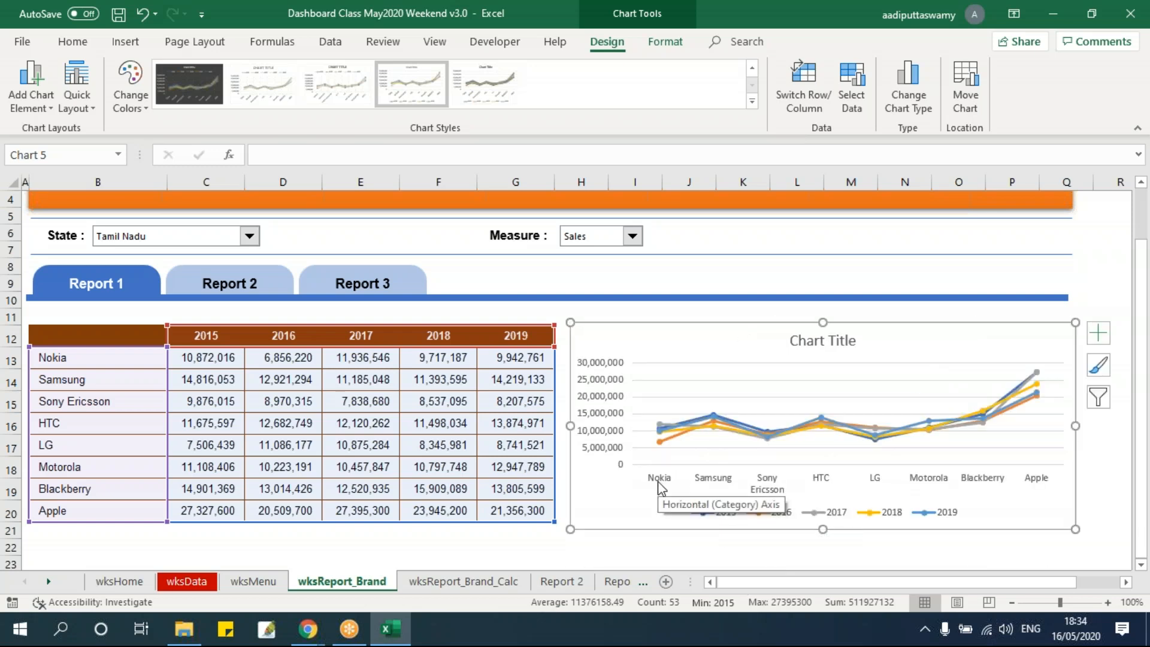
Switch the chart's rows and columns so the years form the horizontal axis and each brand is a line
drag(84, 357, 85, 511)
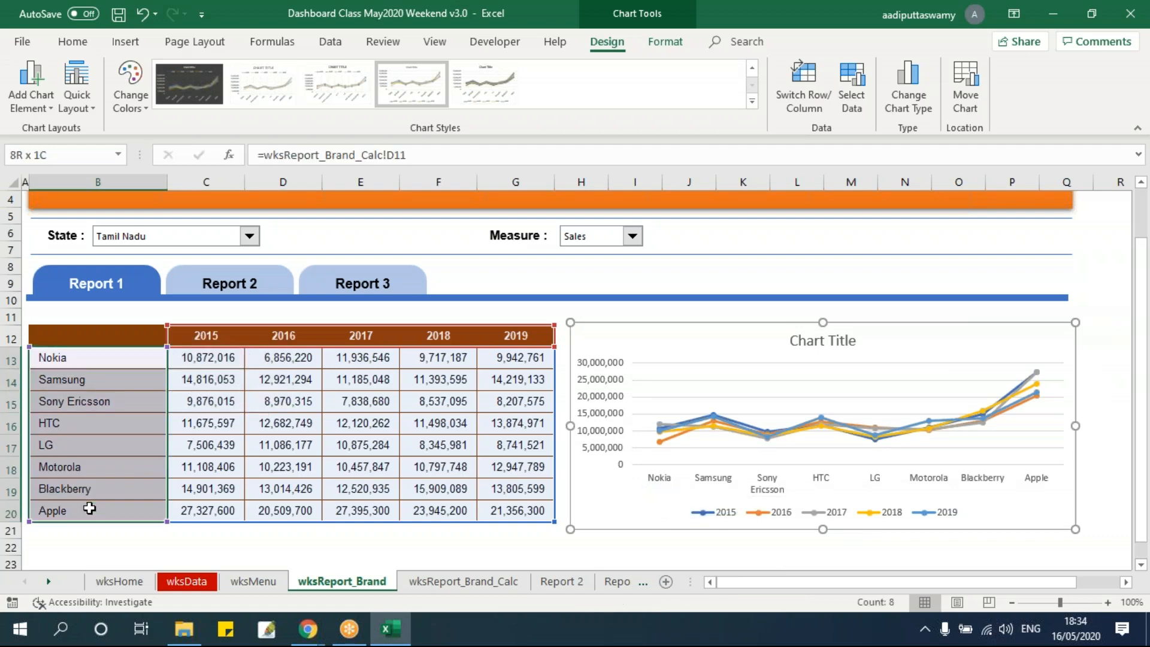
click(632, 324)
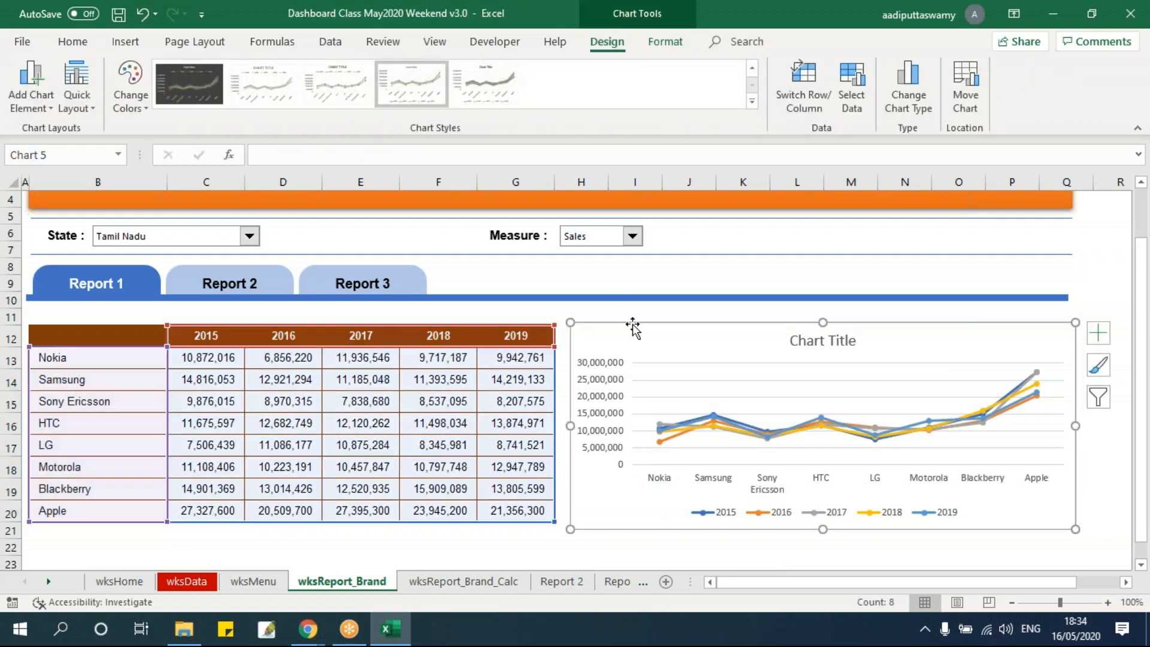
click(809, 98)
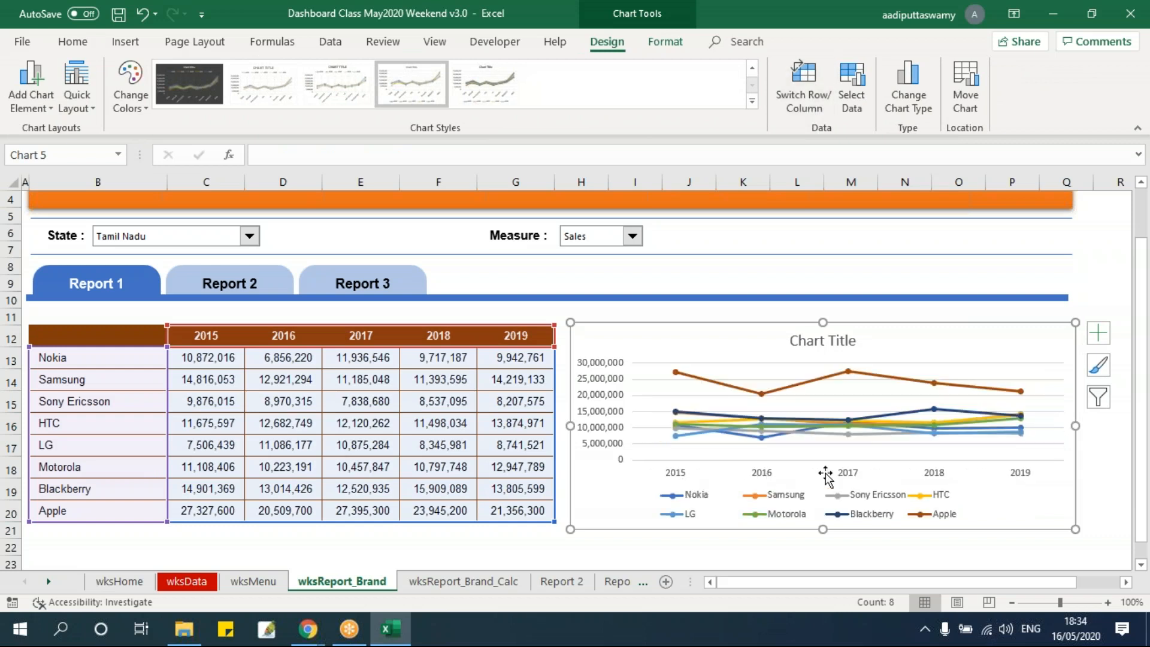
Widen the chart's legend to nearly the full chart width, and delete the chart title
click(688, 513)
drag(641, 505, 597, 503)
drag(989, 503, 1059, 505)
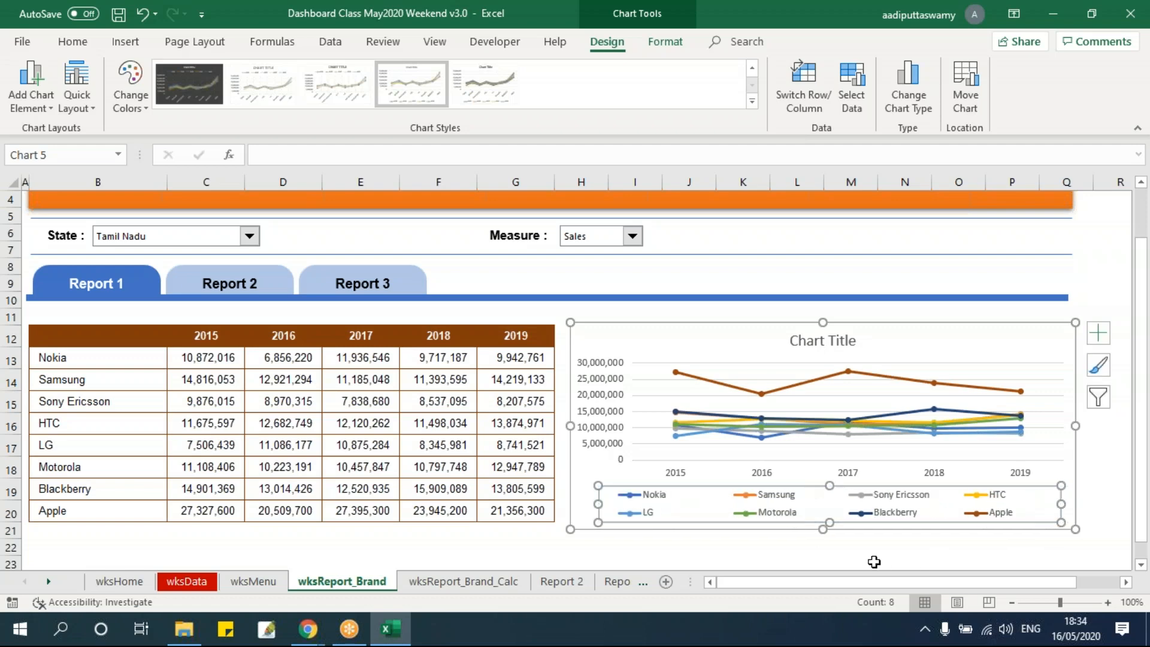
click(872, 562)
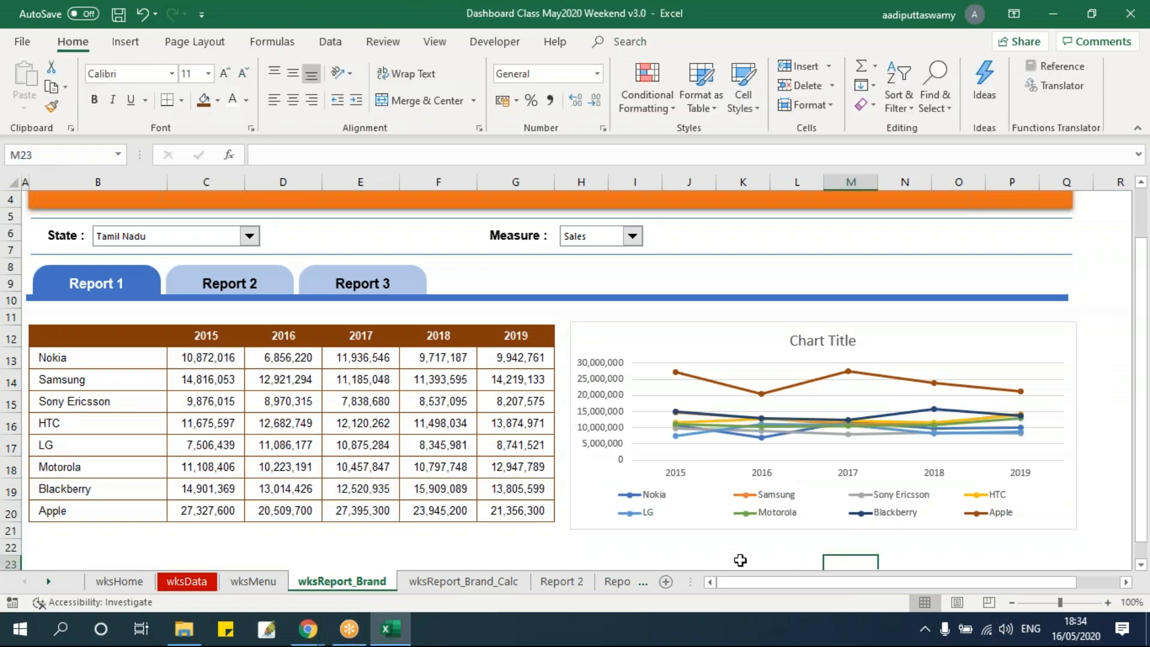
click(855, 354)
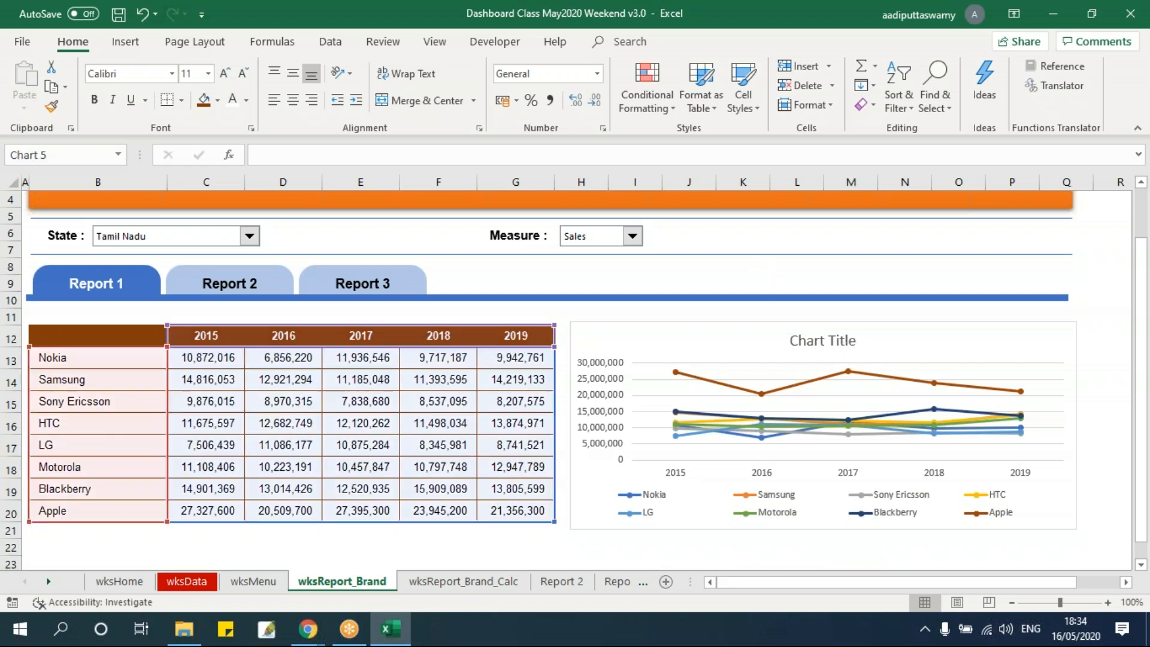
key(Delete)
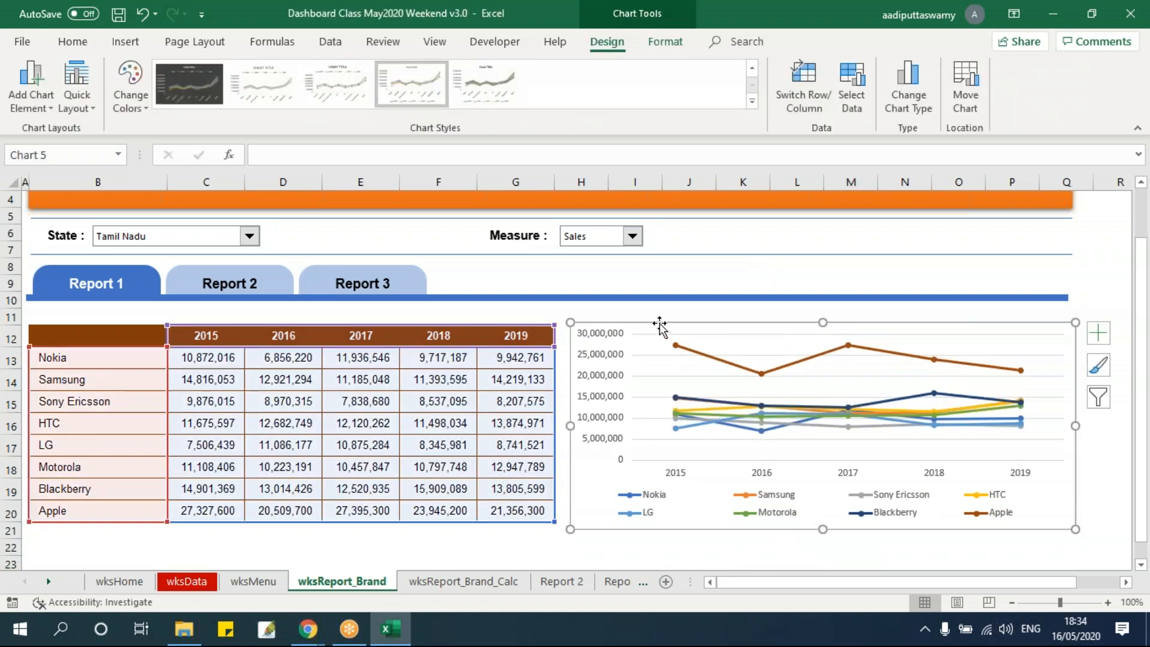
Set all text in the chart to Arial, size 8
click(73, 43)
click(119, 73)
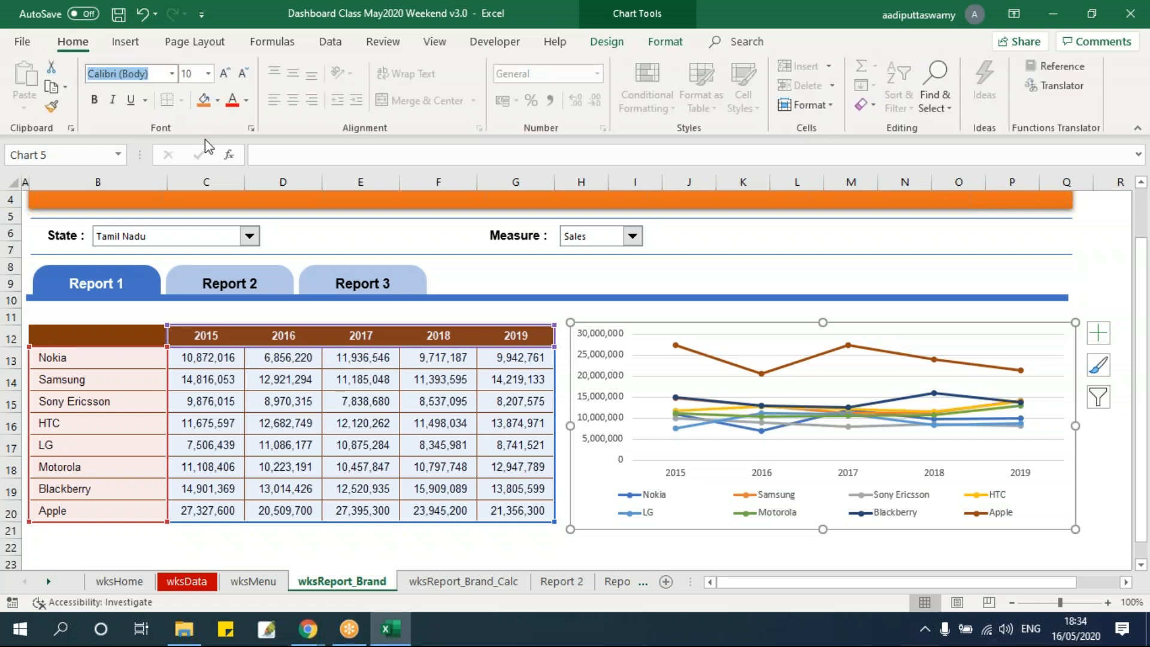
click(97, 73)
key(Return)
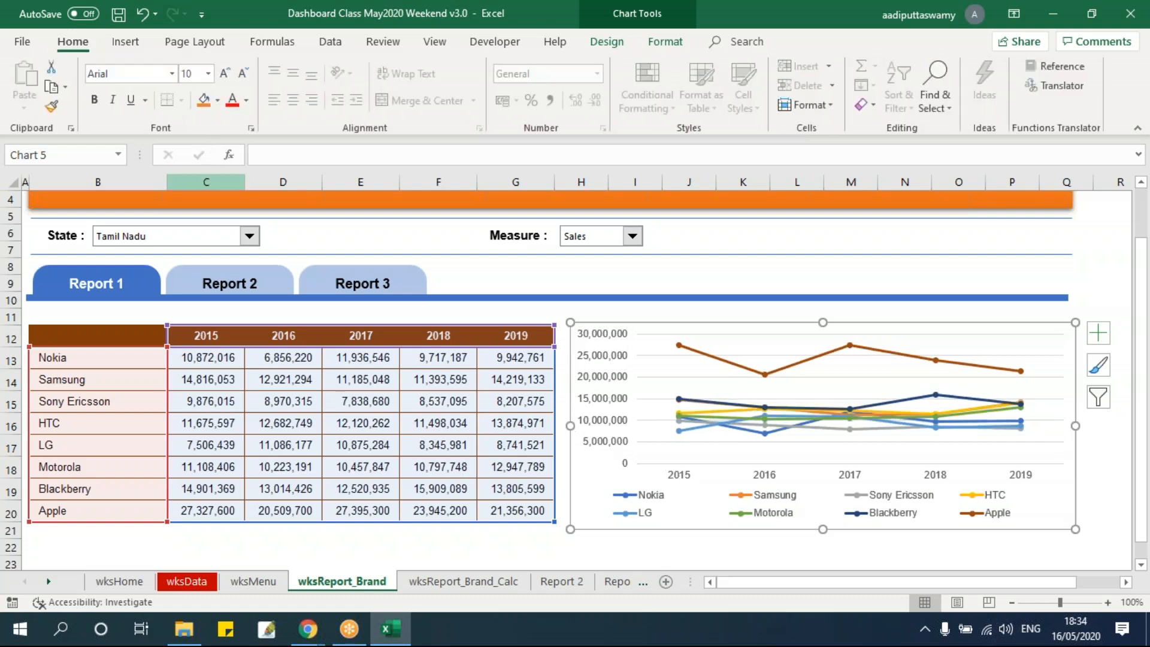
click(187, 73)
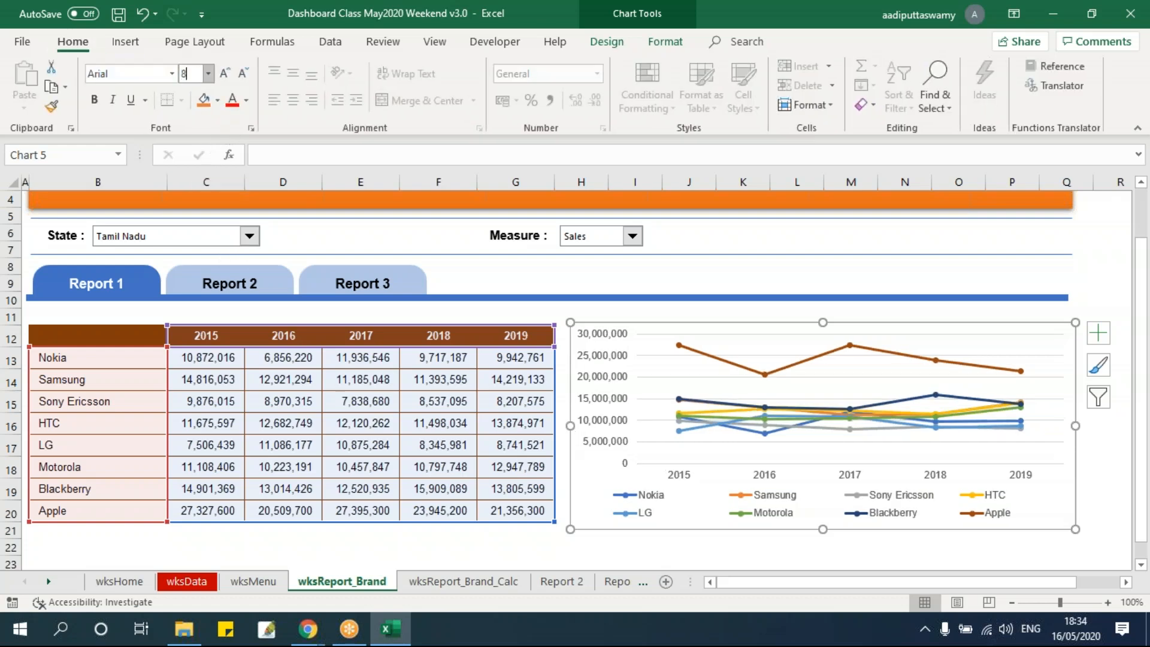
text(8)
key(Return)
click(519, 548)
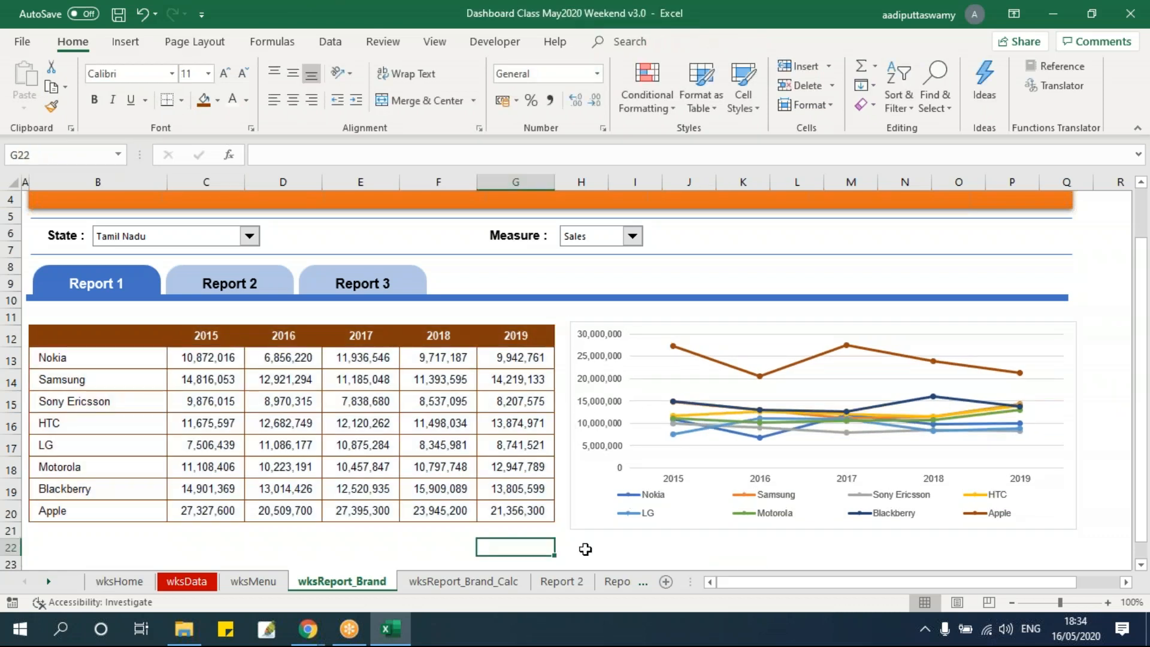
Set the Measure selector to Units, test the chart with Andhra Pradesh, Kerala and Tamil Nadu, and set the State to New Delhi
click(632, 236)
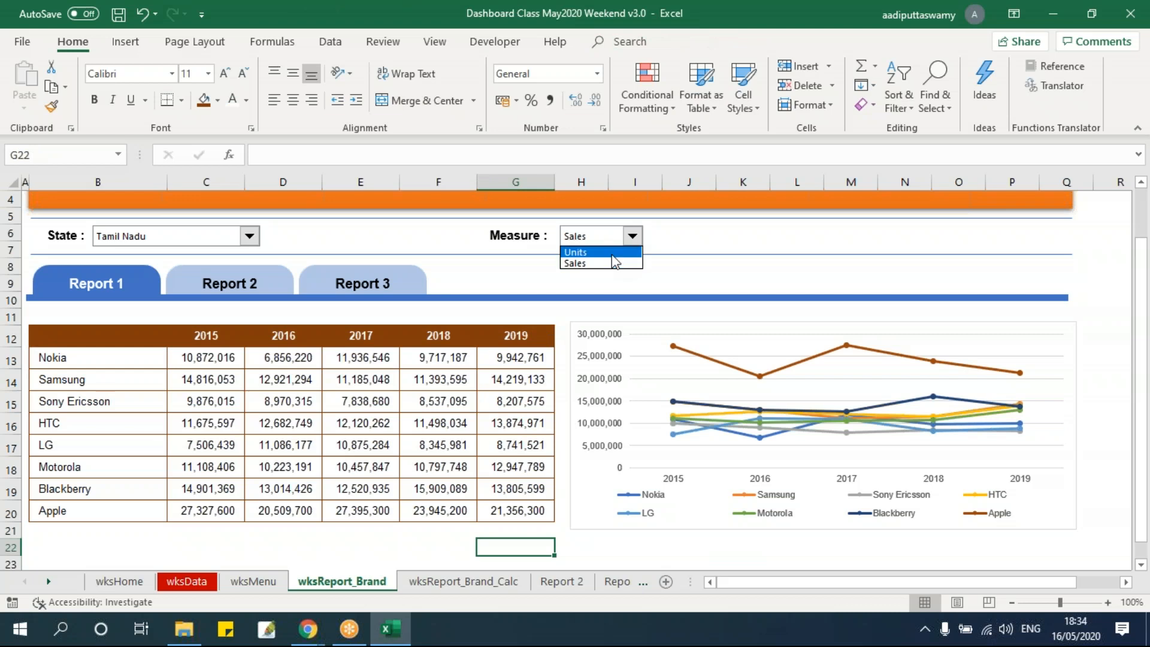
click(612, 257)
click(190, 242)
click(173, 252)
click(173, 243)
click(167, 285)
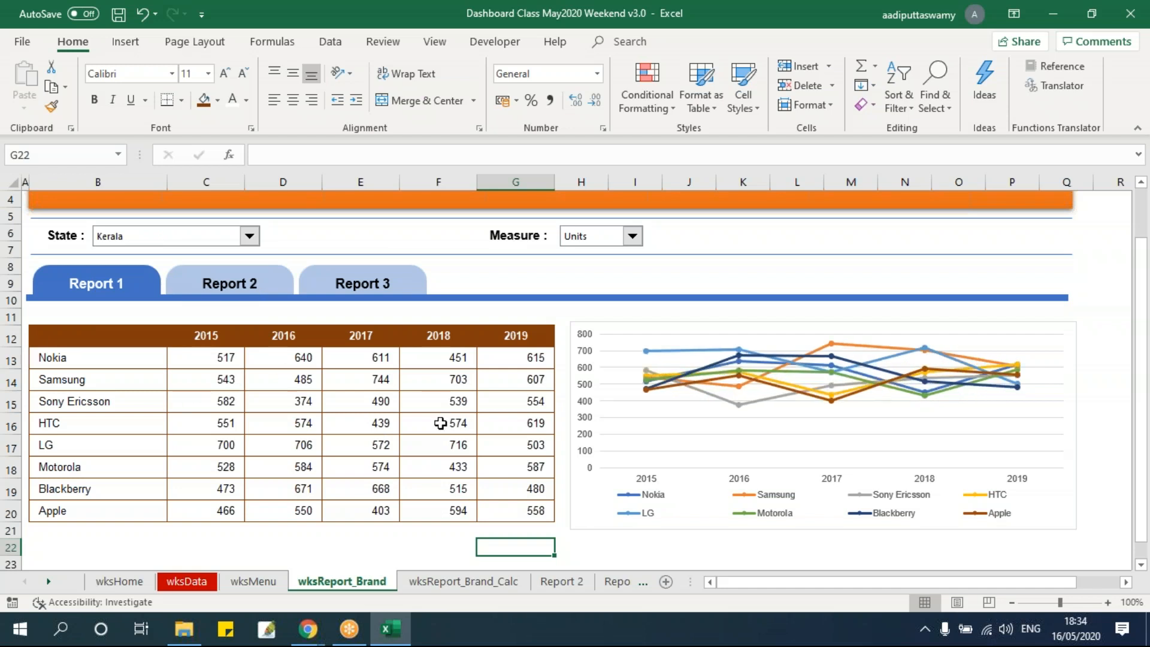
click(179, 238)
click(162, 306)
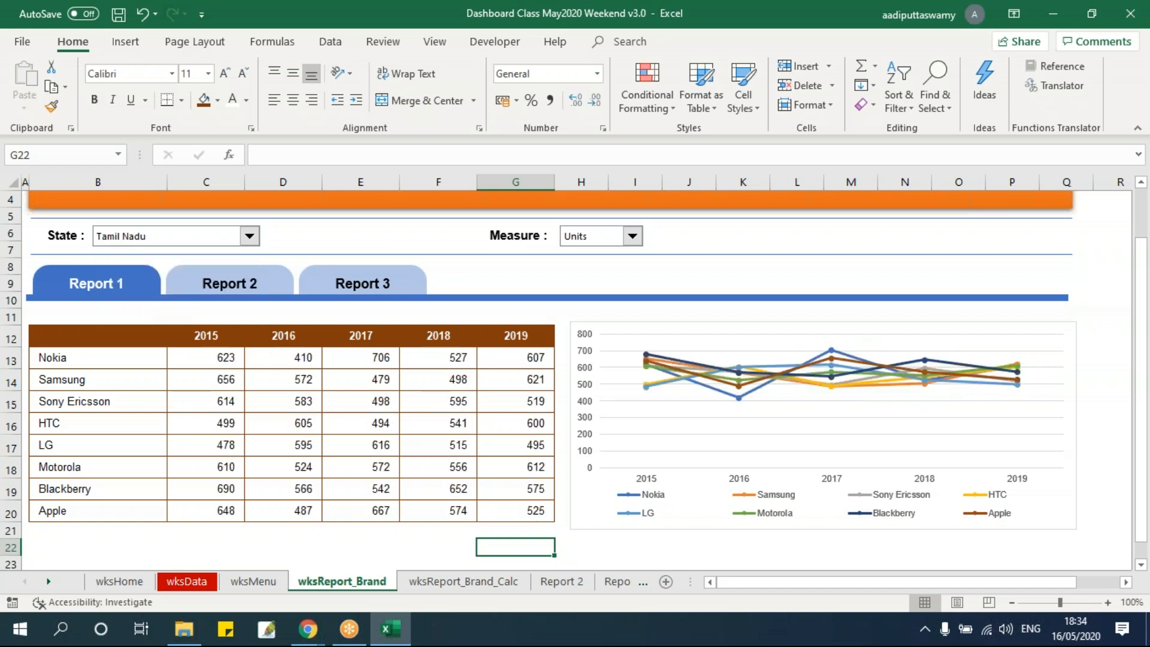
click(249, 236)
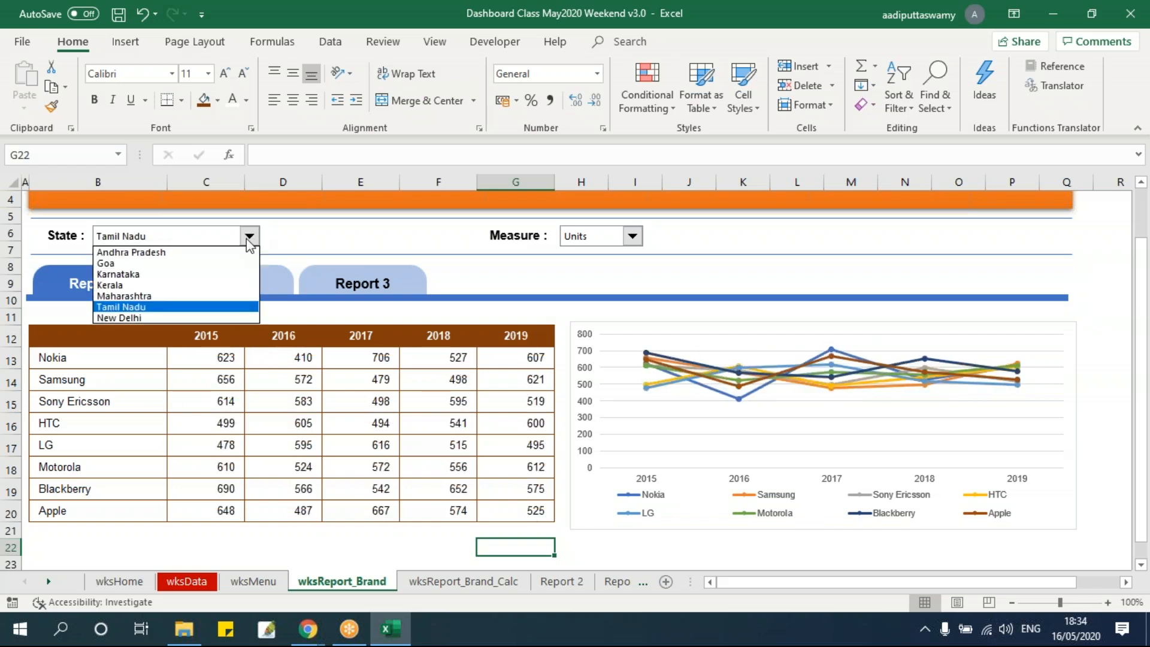
click(171, 318)
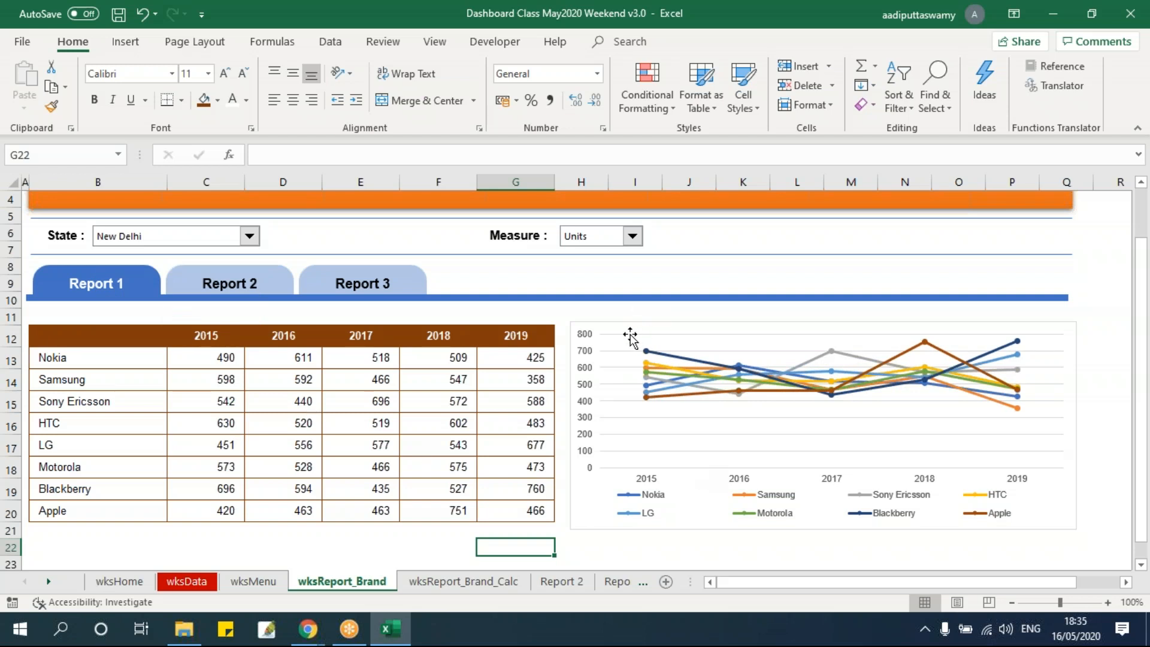
Give the chart area a brown outline matching the table's borders and the first outer shadow preset
click(621, 367)
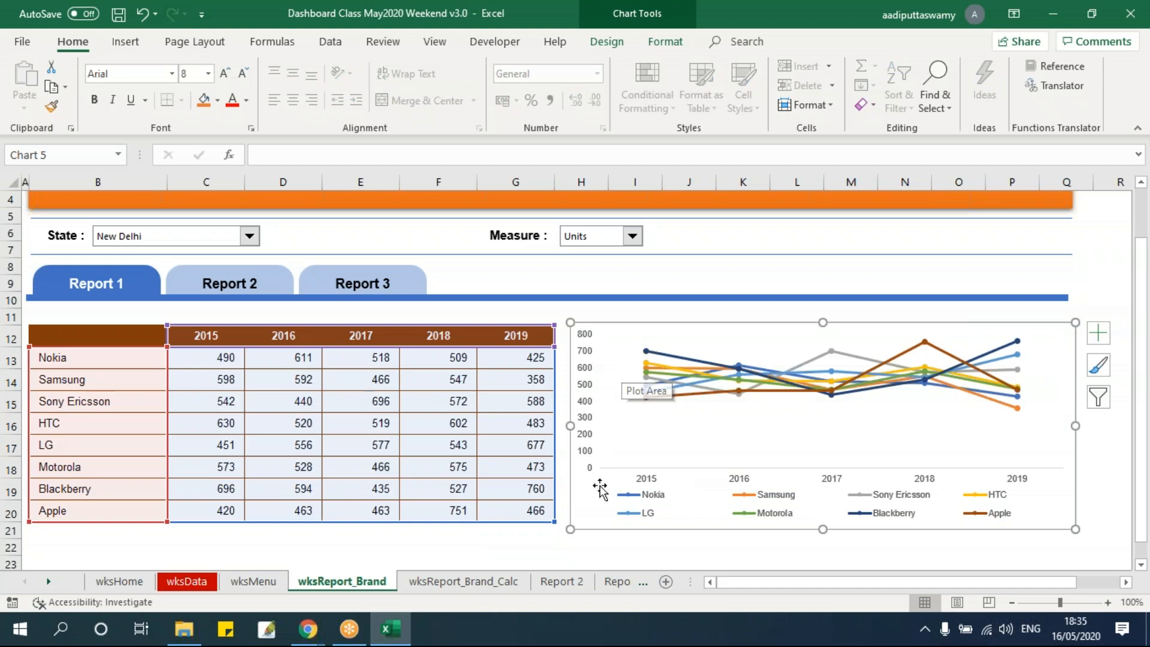
click(679, 46)
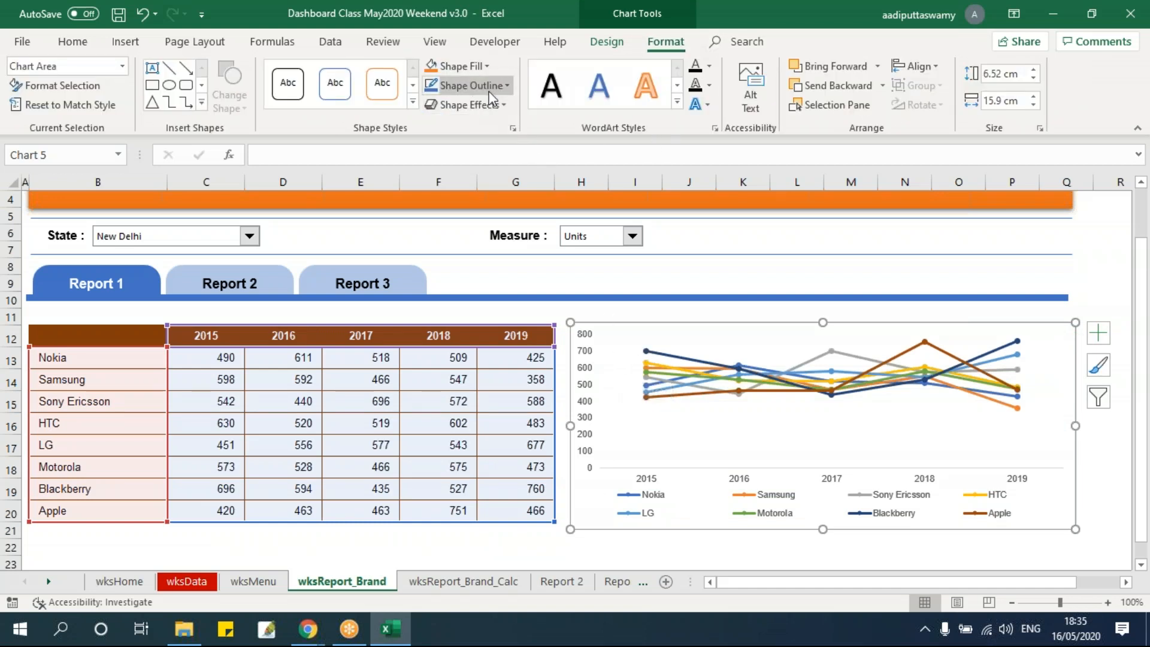
click(470, 85)
click(504, 144)
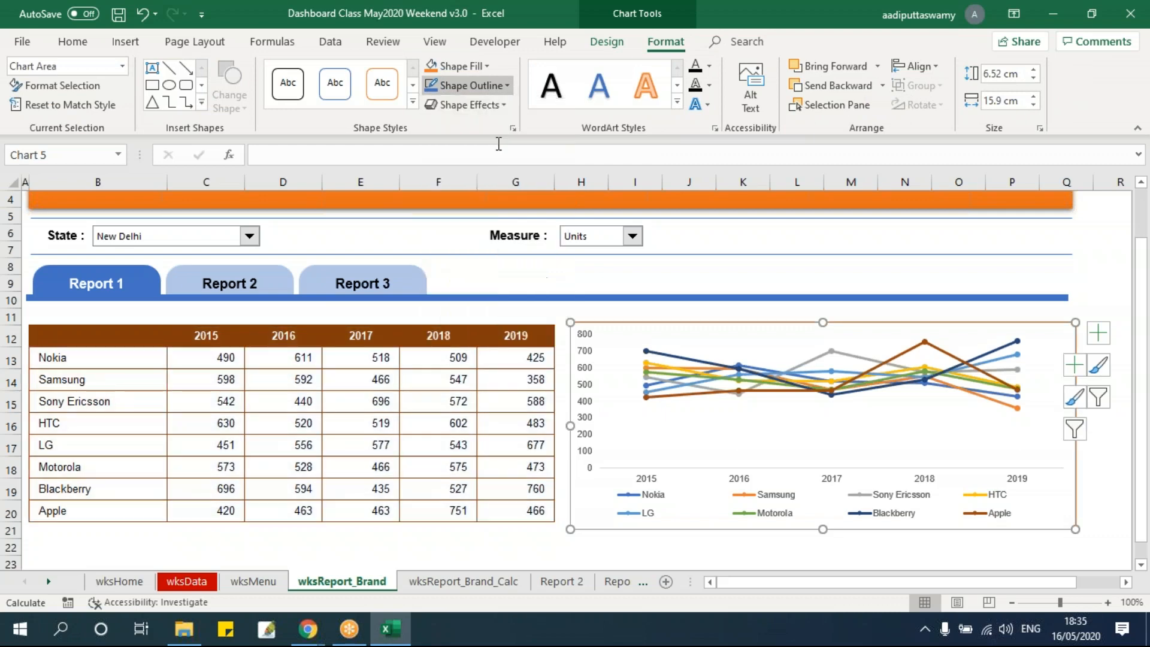
click(478, 107)
mouse_move(479, 174)
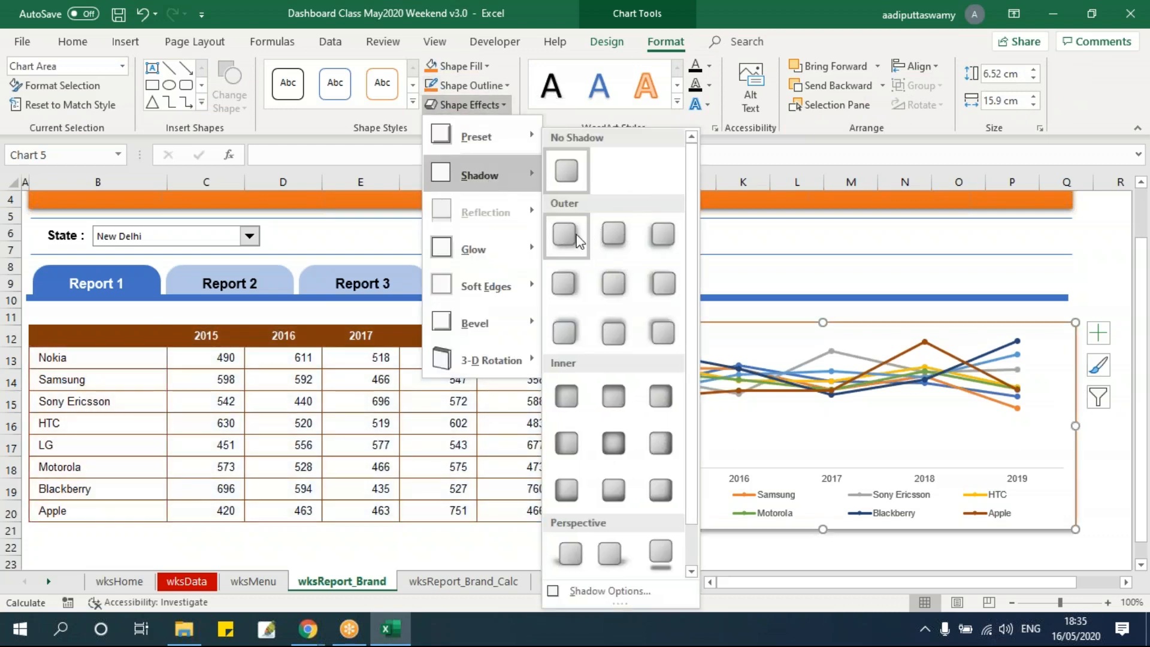
click(564, 231)
click(1086, 285)
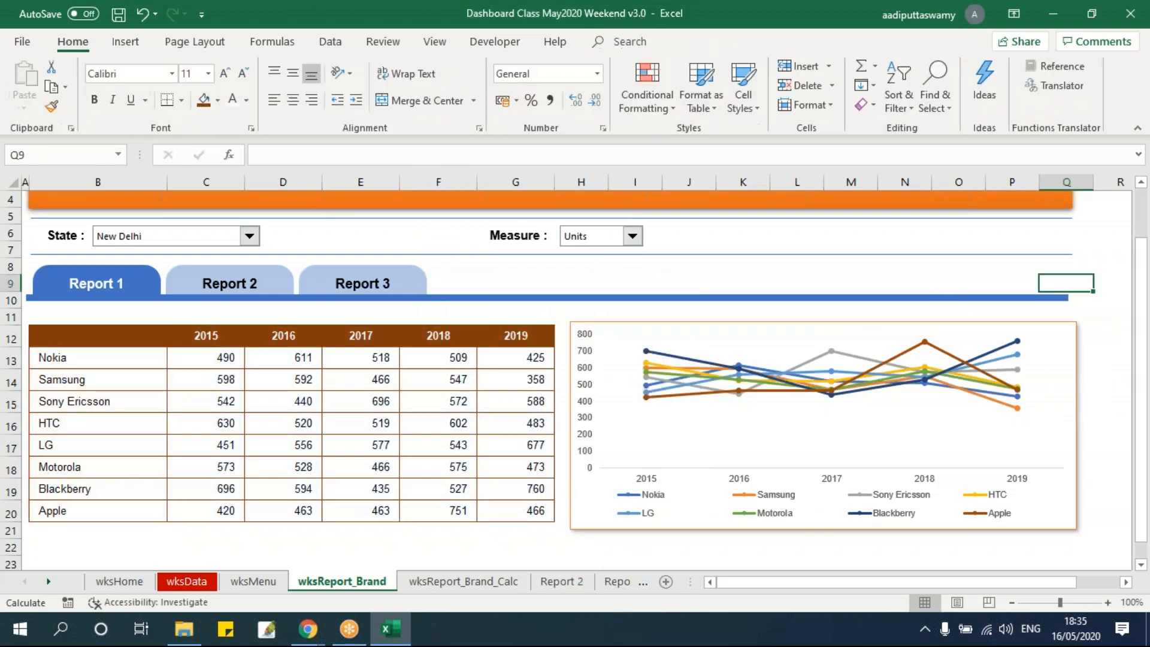
Reduce the chart's height to about 6.26 cm and move it down slightly to line up with the table
click(598, 525)
drag(823, 530, 821, 520)
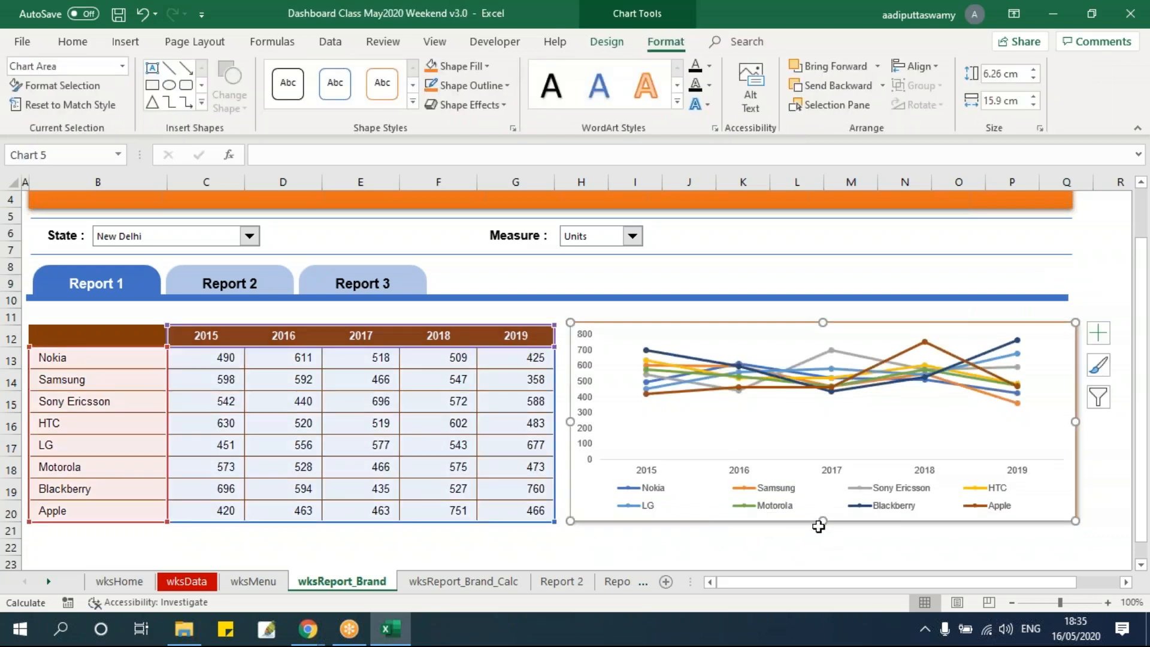
click(634, 531)
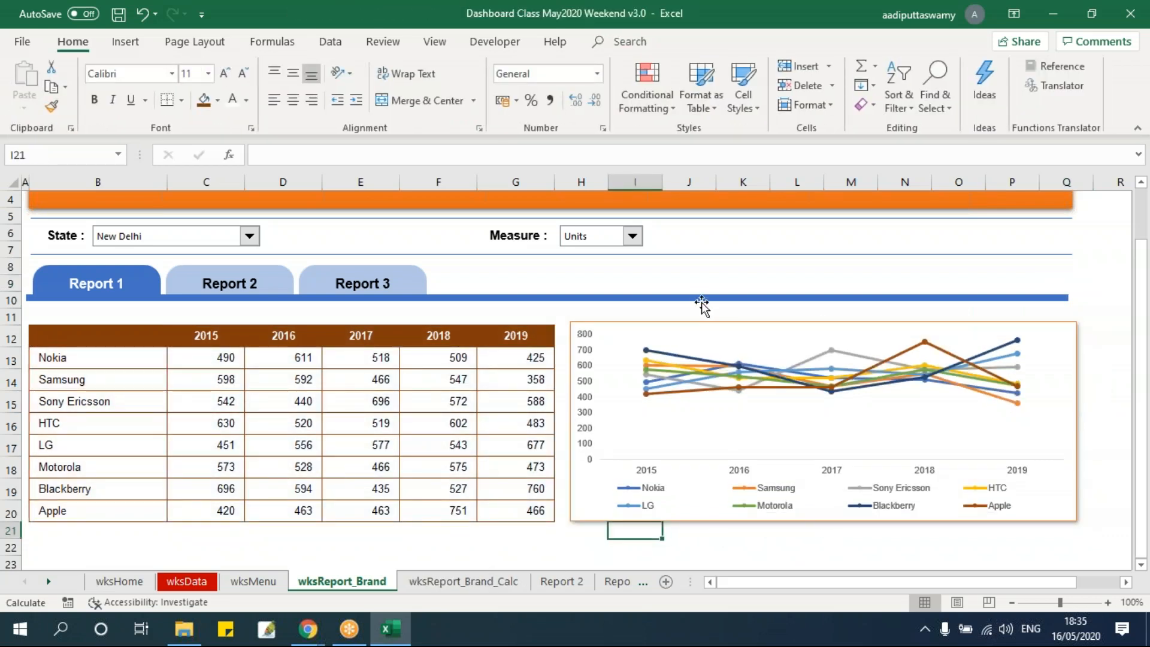
drag(644, 322, 644, 325)
click(741, 265)
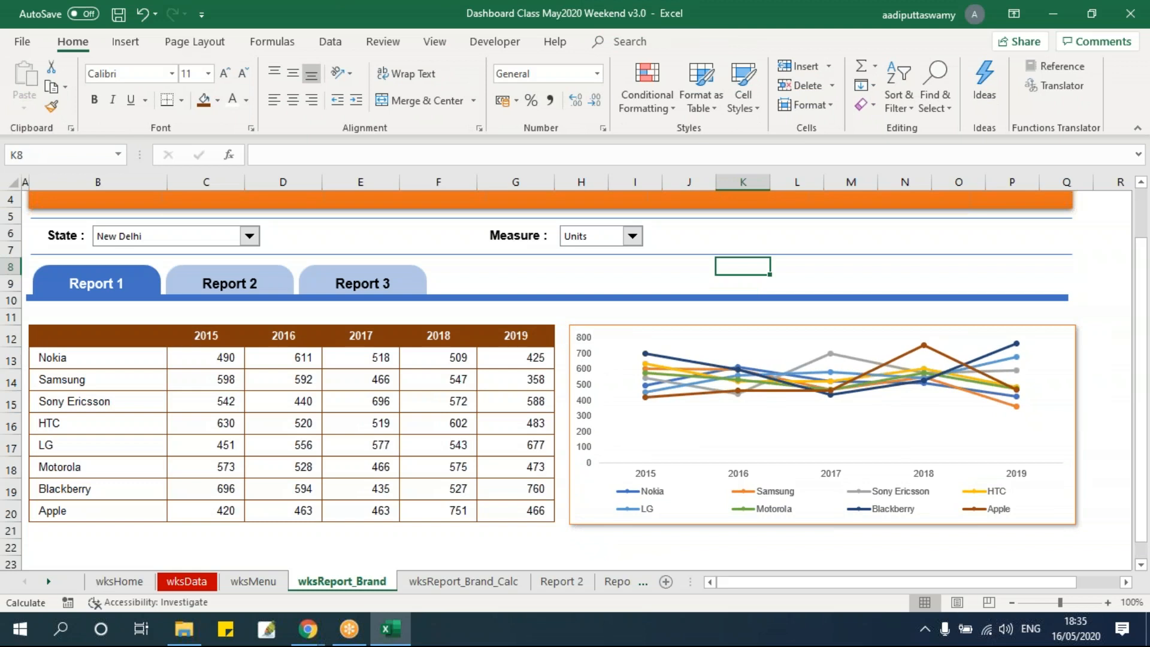
Set the Measure selector to Sales and the State selector to Andhra Pradesh
click(631, 236)
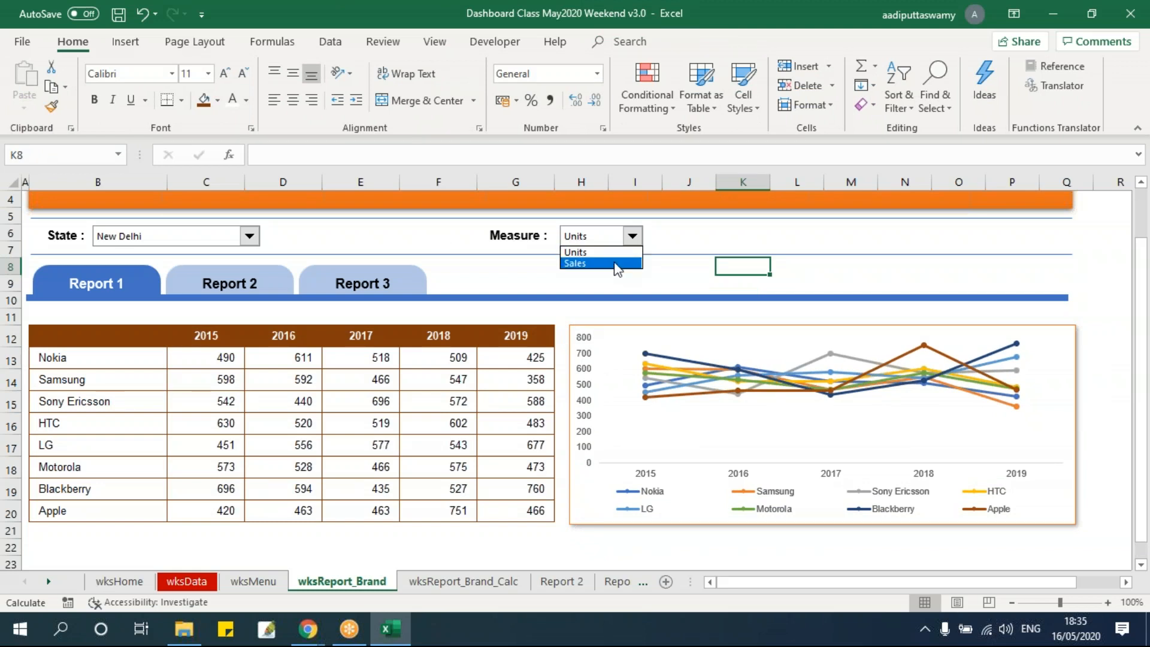
click(617, 262)
click(590, 239)
click(585, 262)
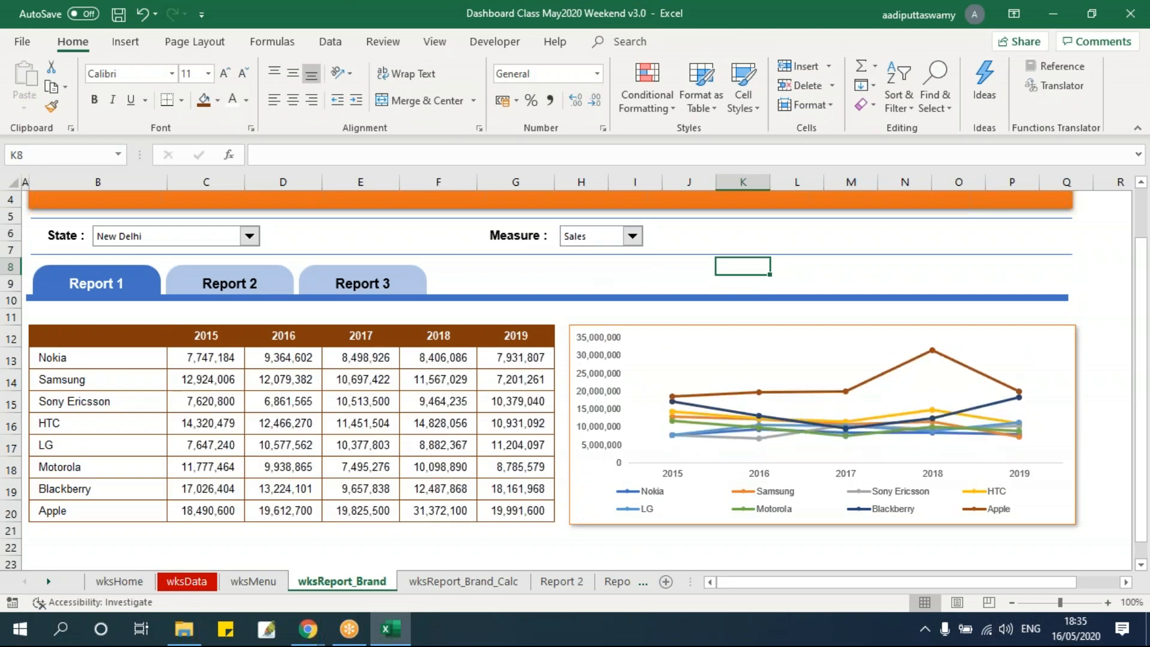
click(180, 240)
click(169, 252)
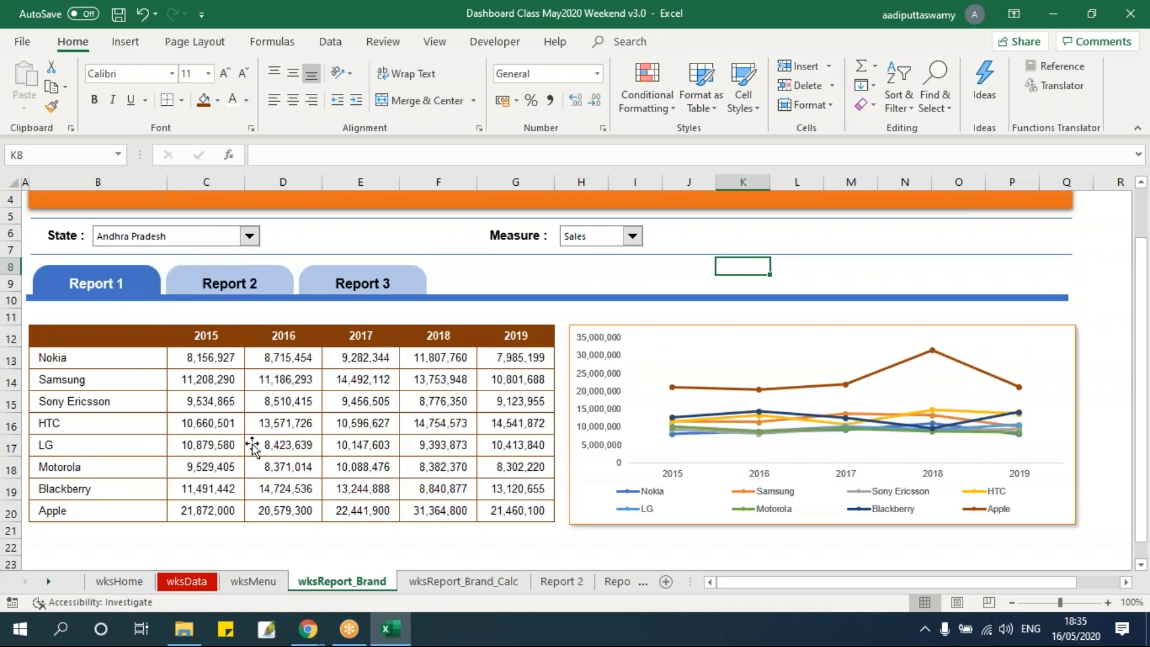
click(361, 444)
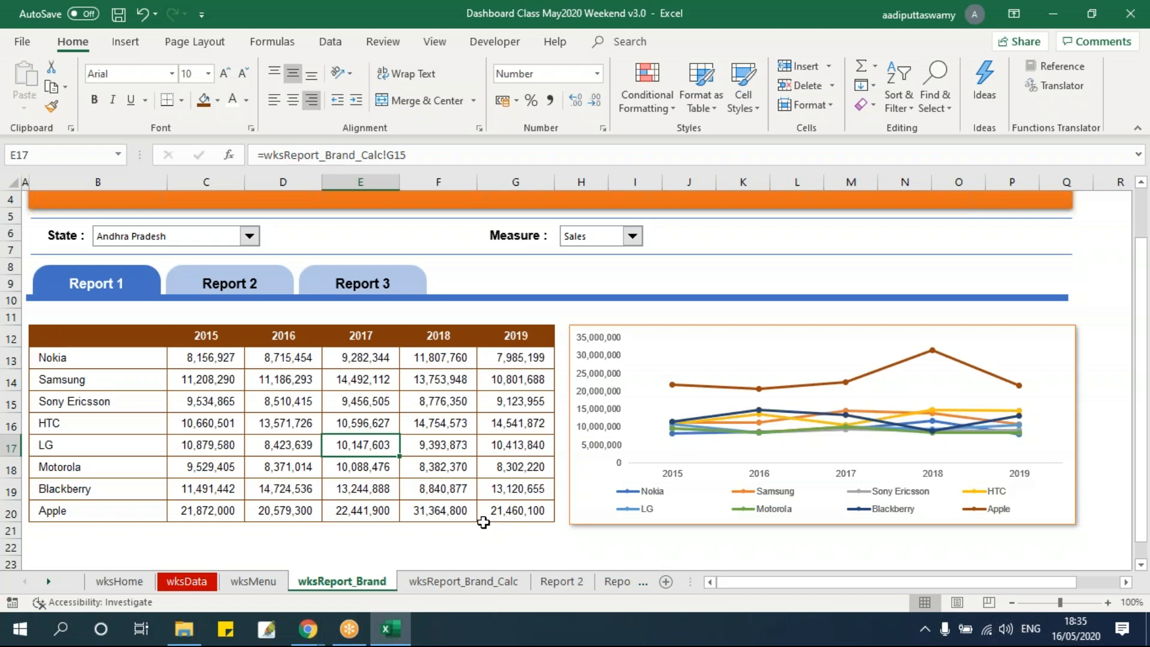
Check the source table in wksReport_Brand_Calc and fill the 2015 header's formula into the empty header cell B12 of the brand table
click(463, 581)
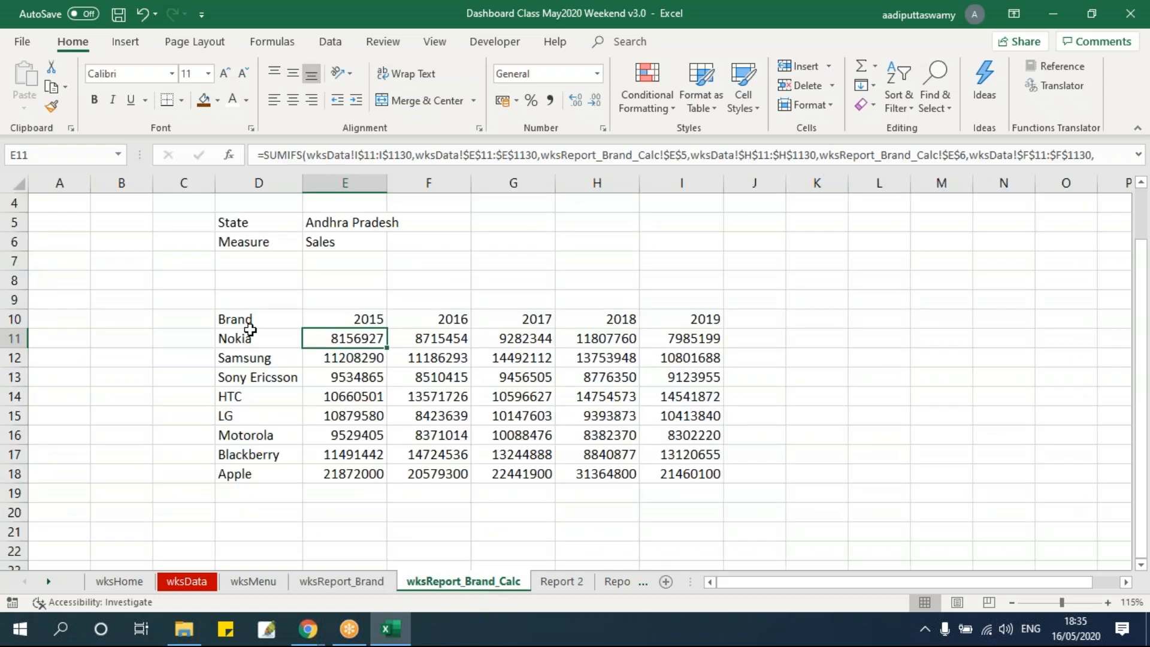
drag(256, 327, 768, 472)
click(341, 581)
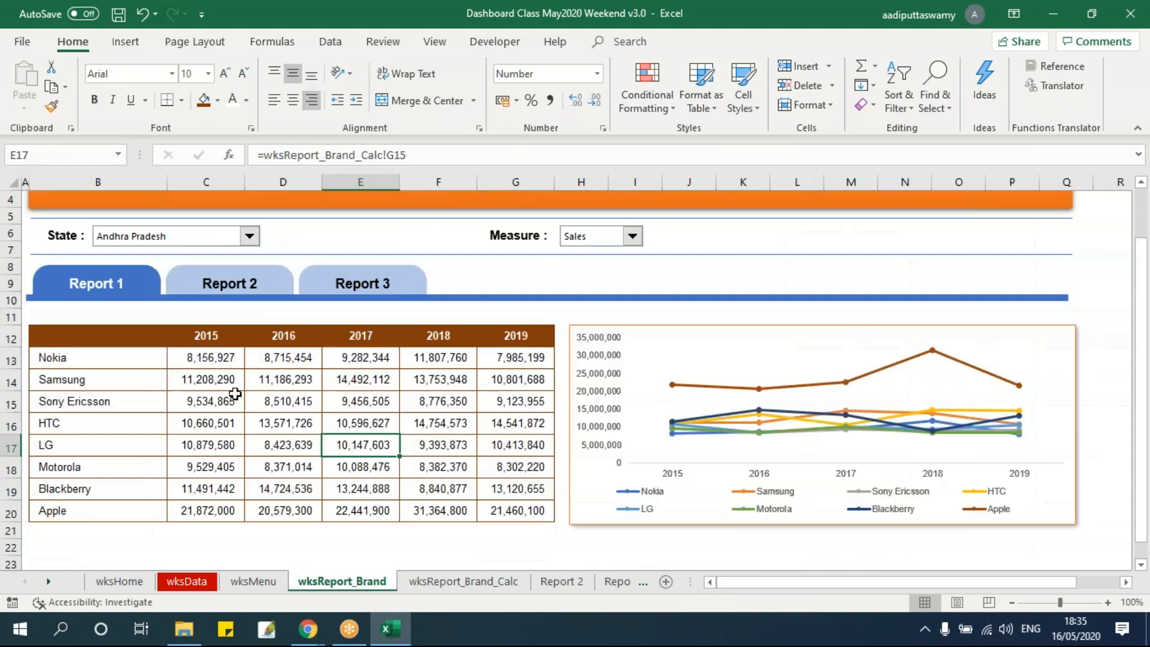
drag(110, 341, 475, 508)
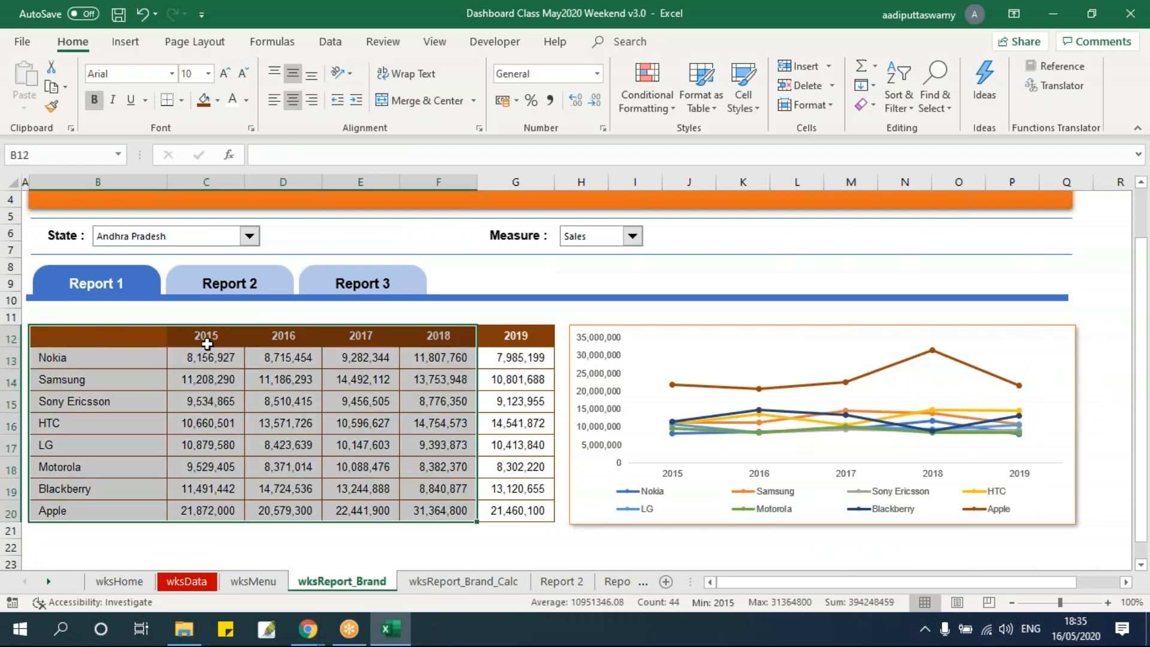
click(206, 335)
drag(244, 353, 111, 346)
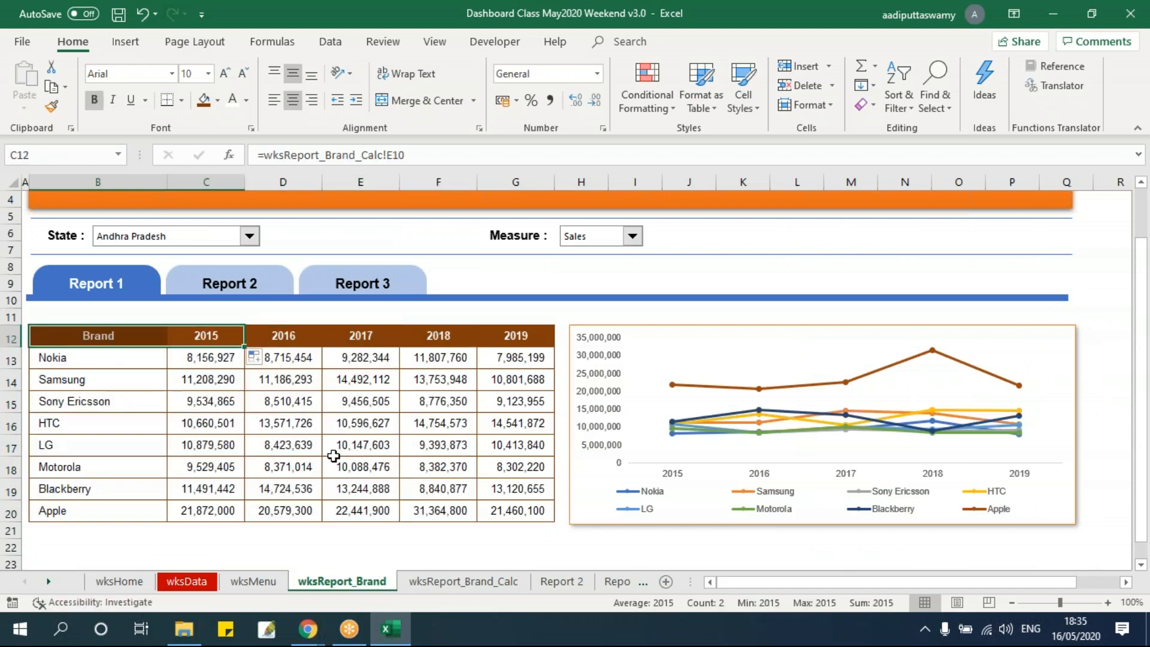
click(344, 440)
click(310, 439)
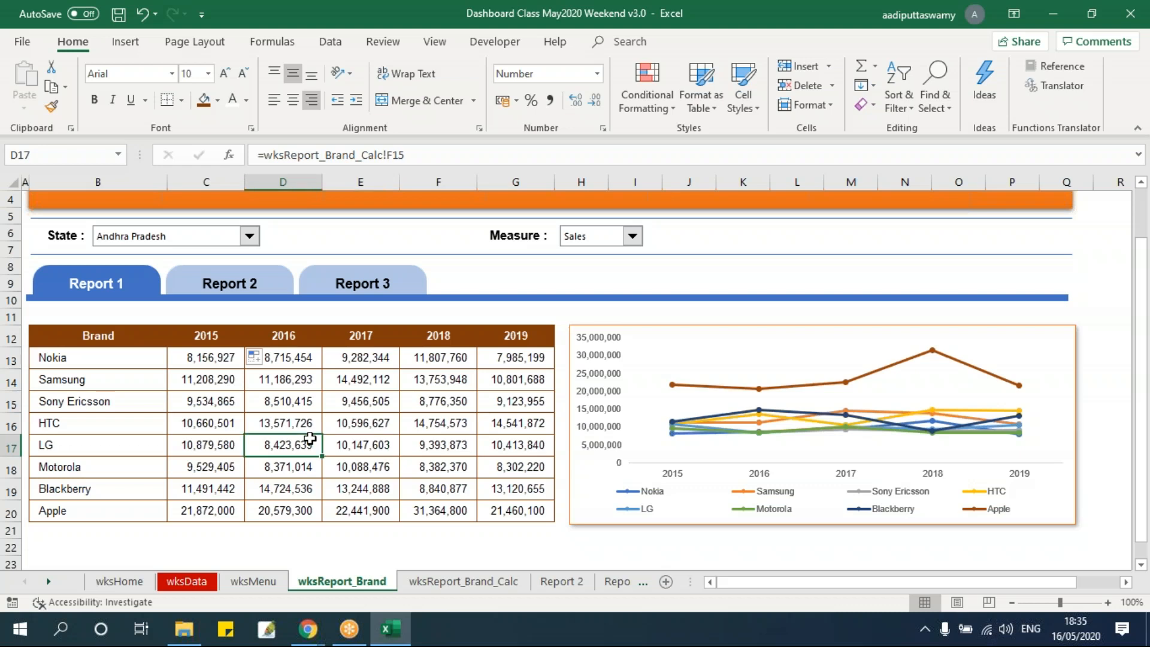
click(659, 331)
click(473, 400)
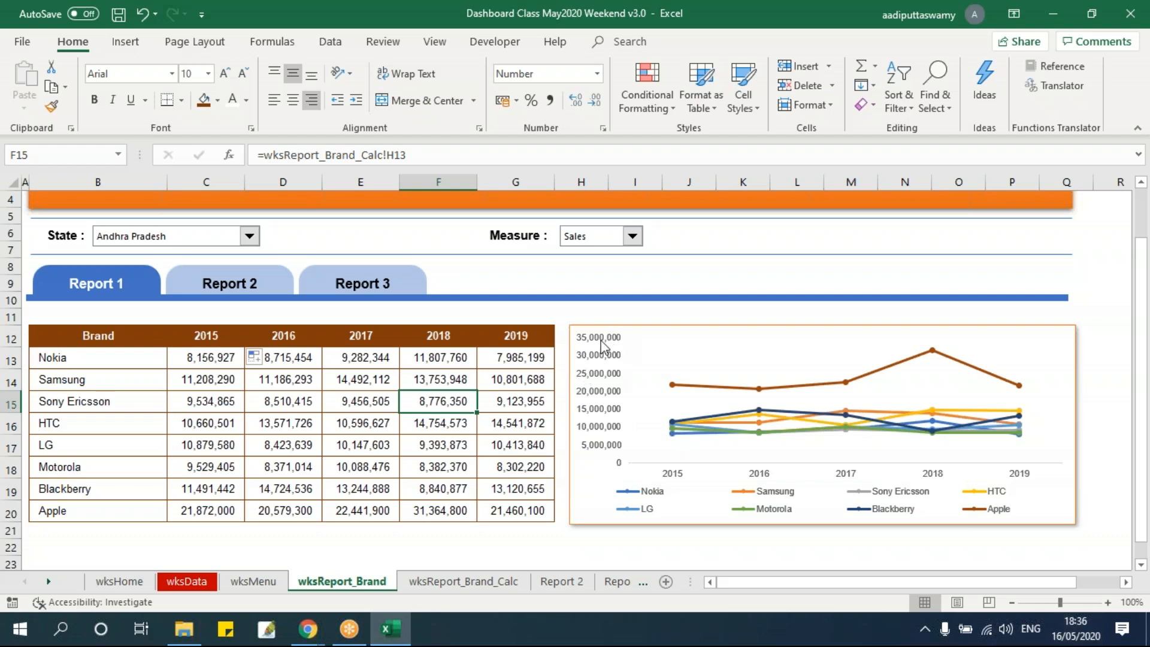
click(561, 340)
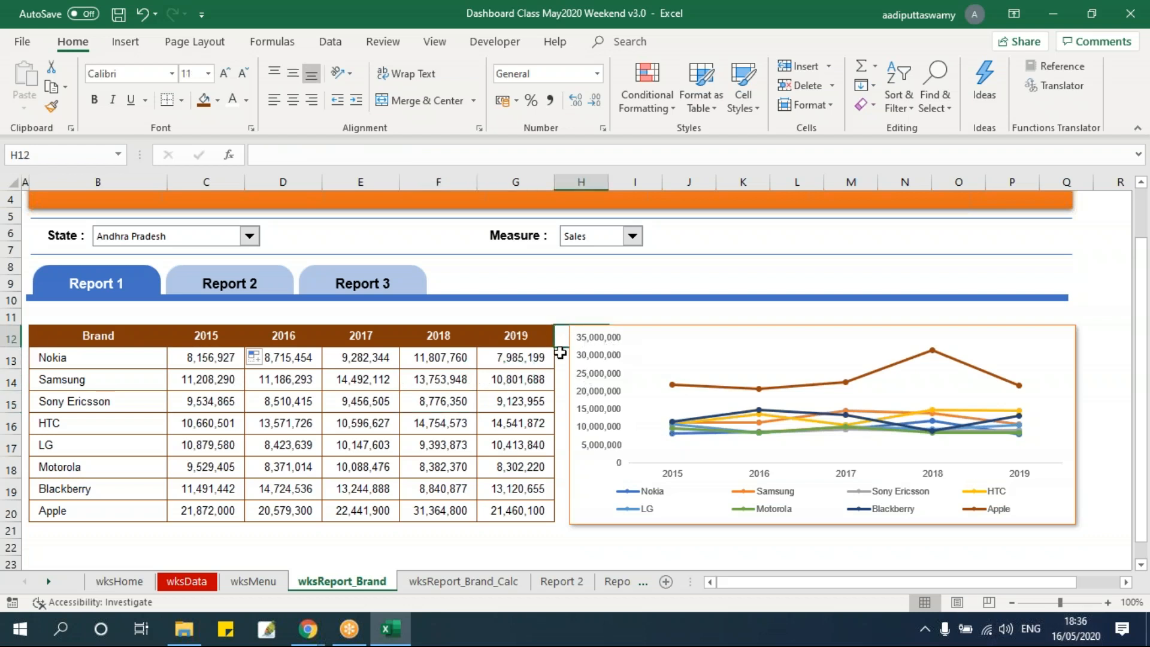
click(521, 350)
Save the workbook, make a copy of its file in the Session 3 folder in File Explorer, and return to Excel
key(ctrl+s)
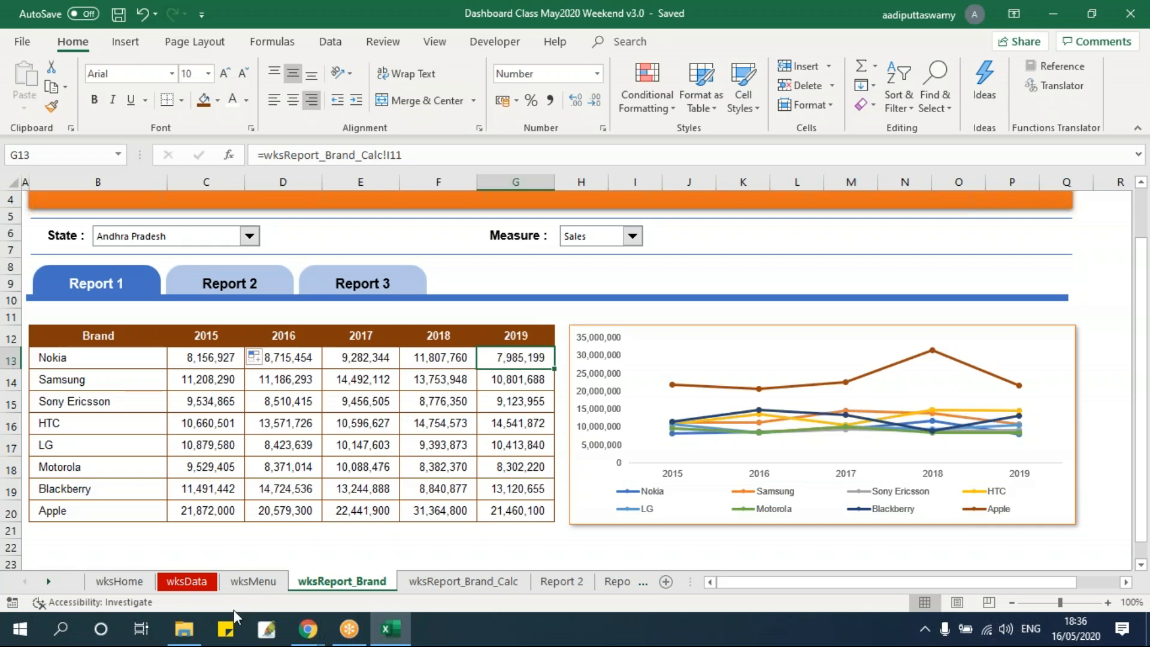
click(184, 628)
click(335, 113)
drag(306, 116, 336, 244)
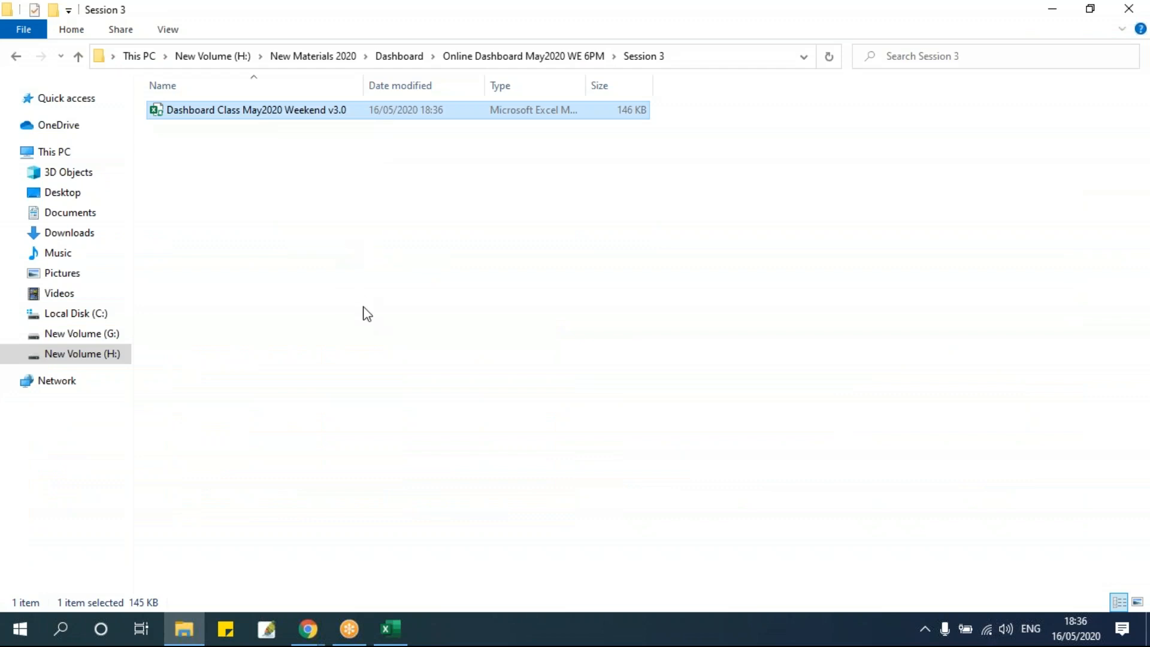
click(366, 313)
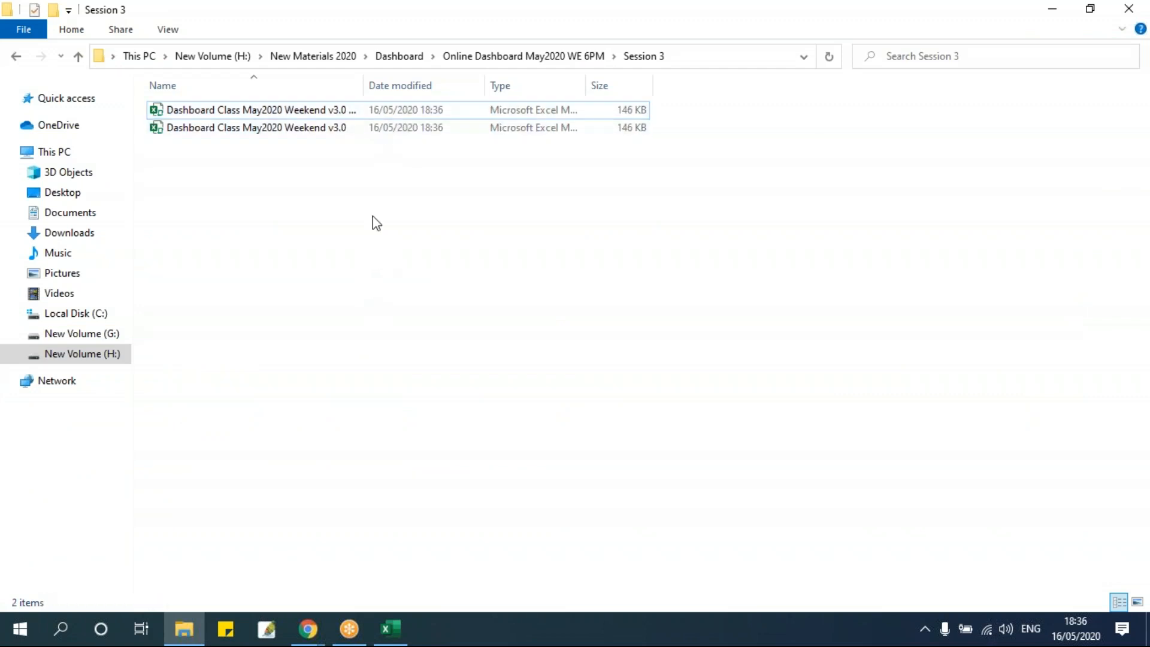
key(alt+Tab)
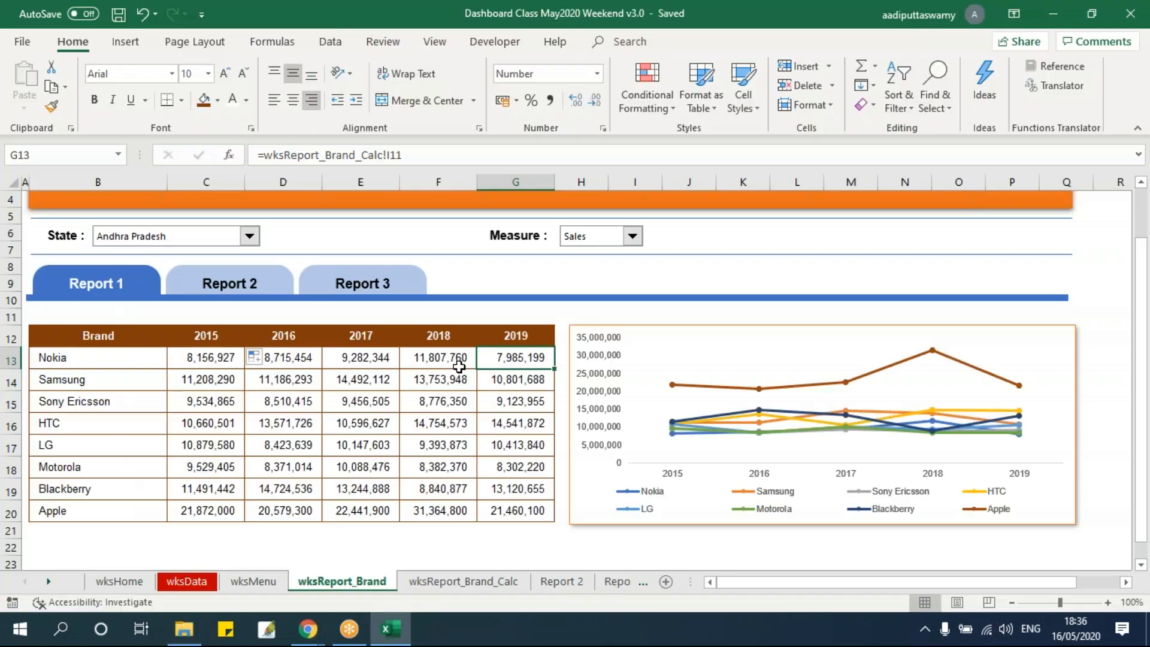
Duplicate the wksReport_Brand sheet and place the copy directly after the original
click(459, 363)
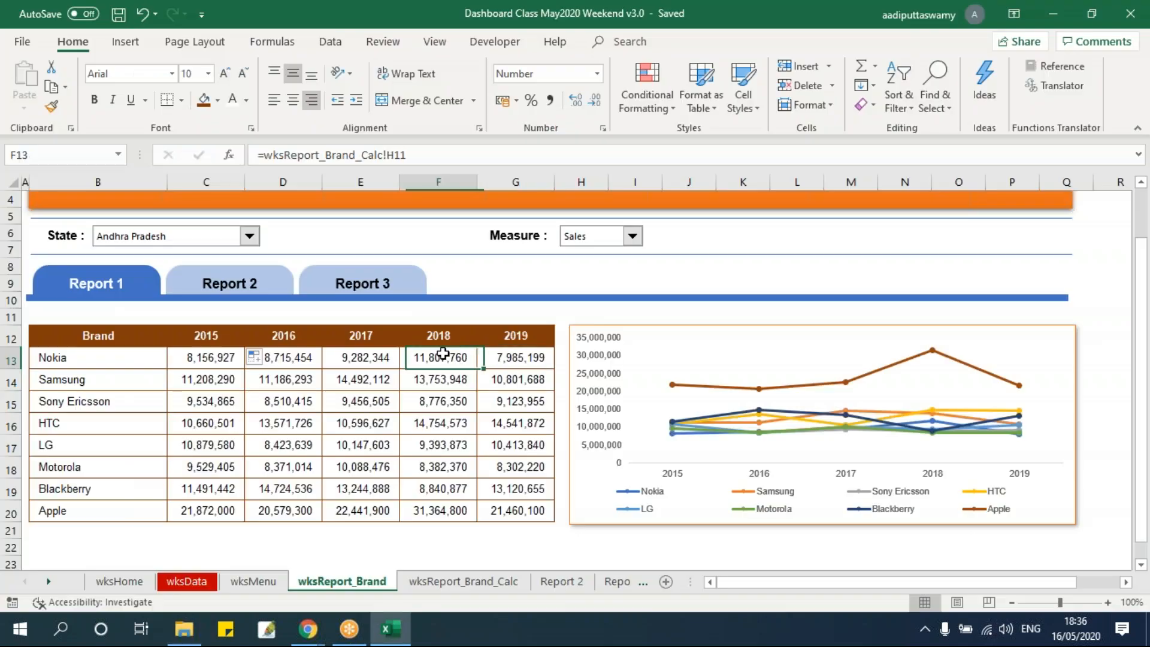
click(462, 582)
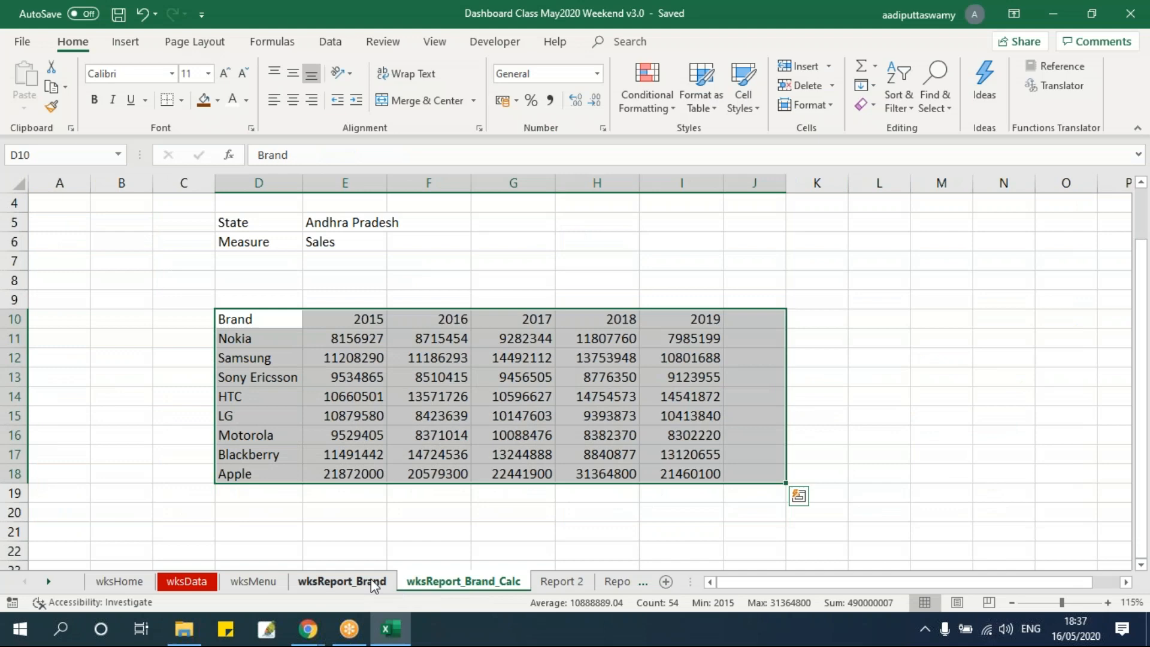
click(346, 582)
scroll(422, 471, up, 1)
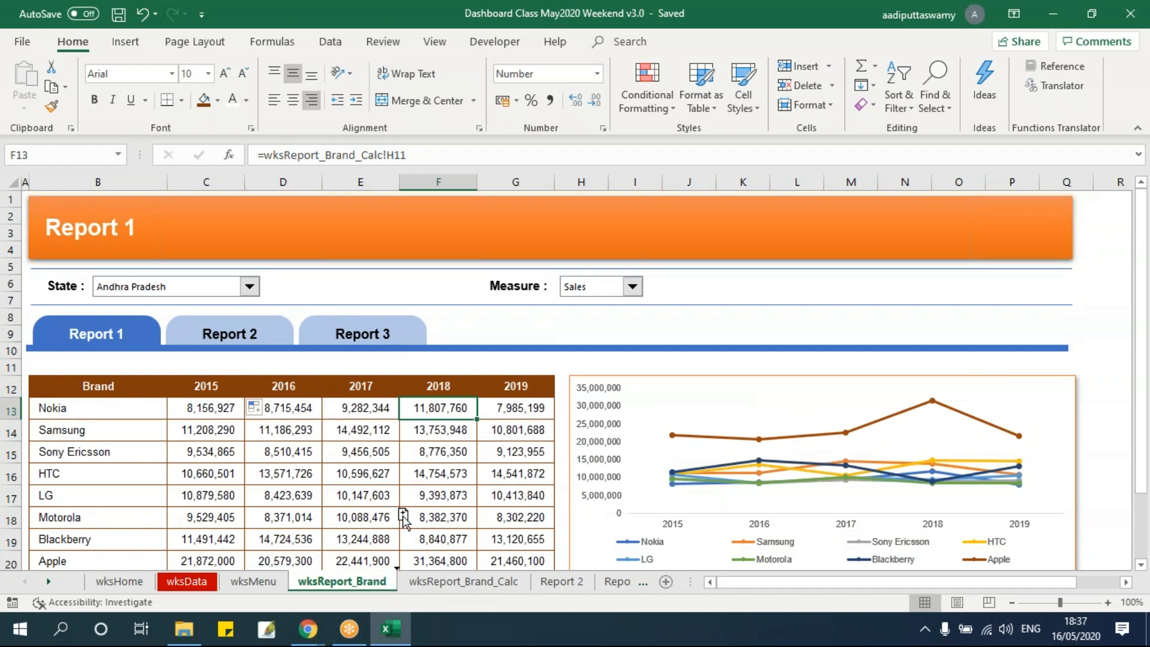
drag(434, 542, 437, 580)
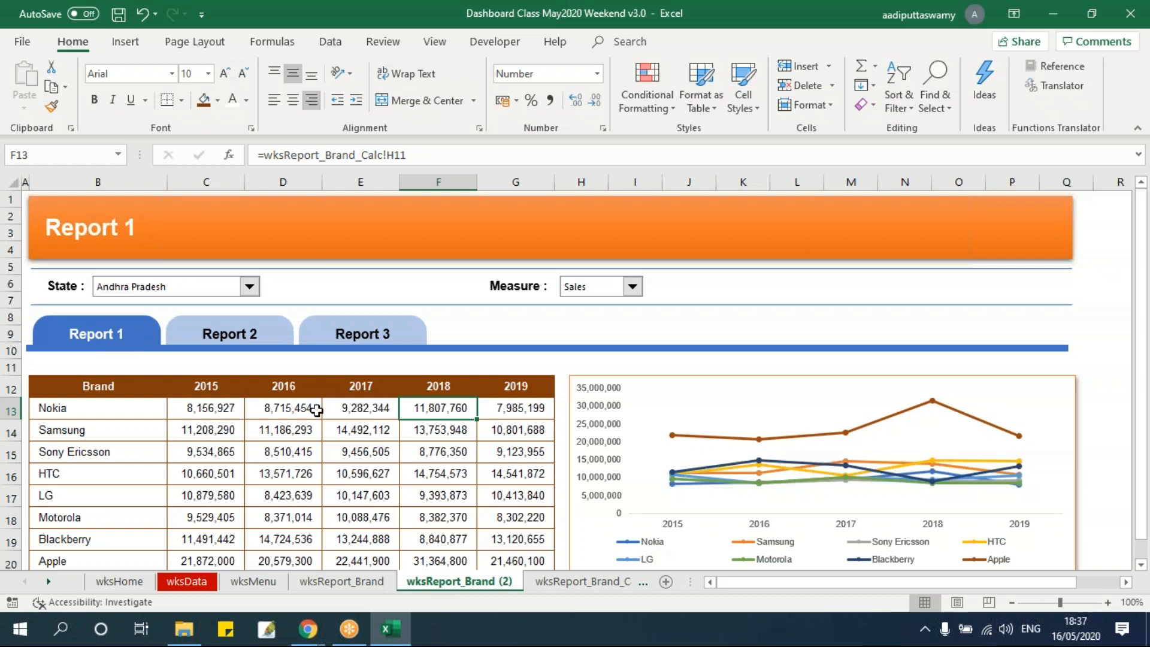
Rename the duplicated sheet as wksReport_Brand2
click(350, 582)
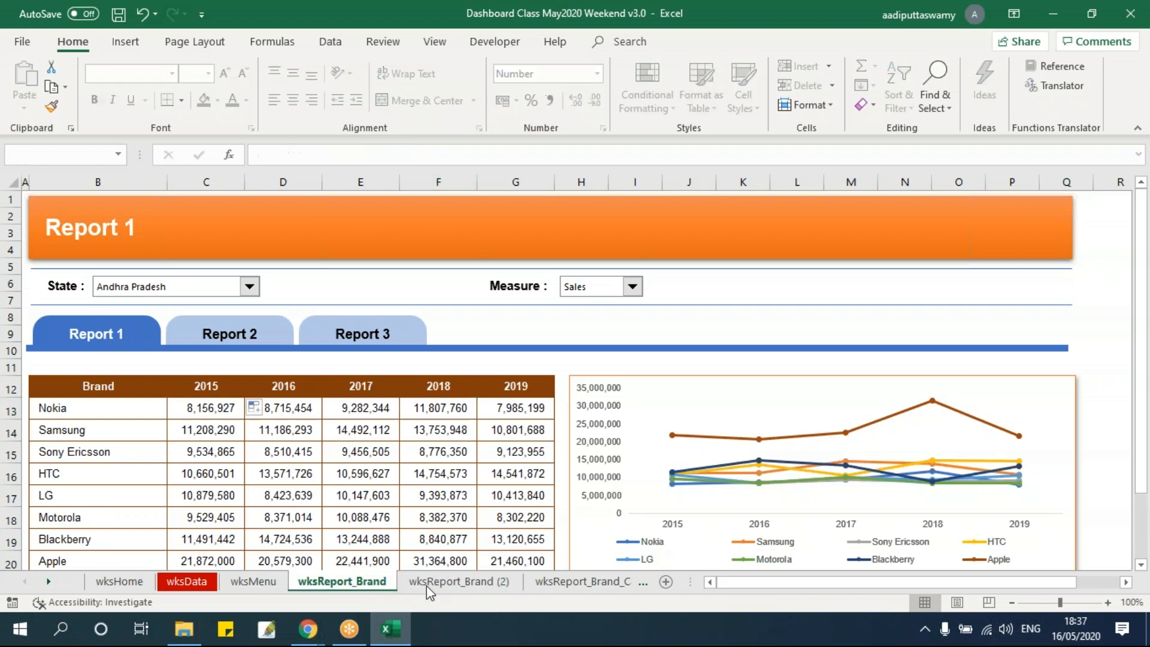
click(435, 586)
click(359, 587)
click(443, 584)
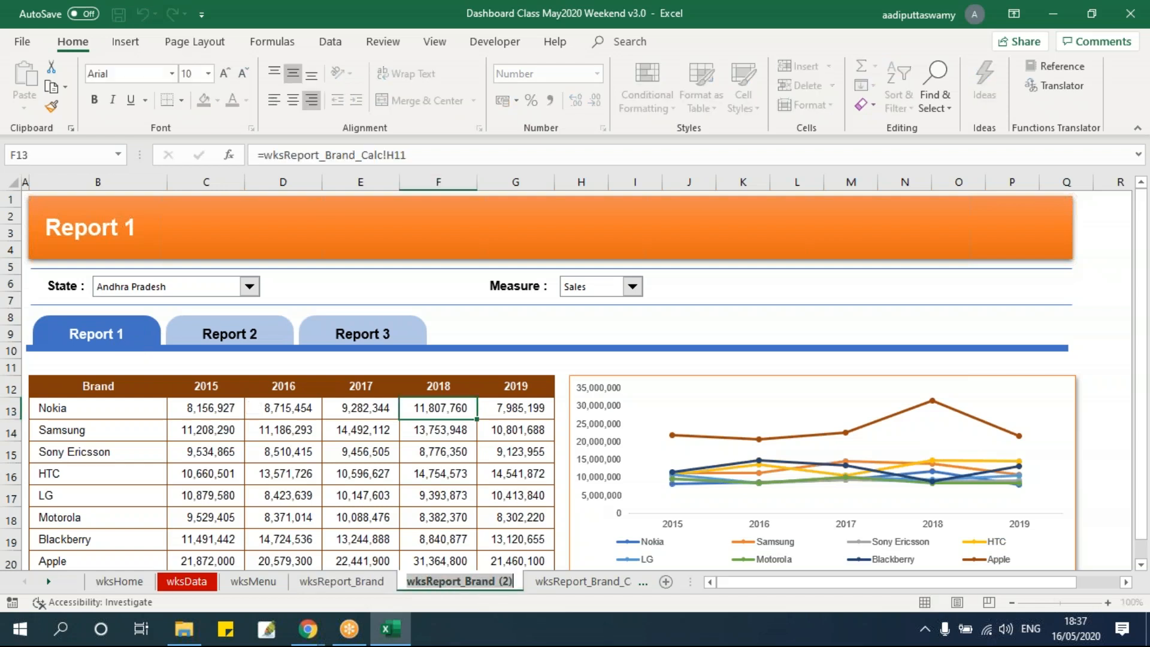
drag(497, 582, 528, 584)
text(2)
key(Return)
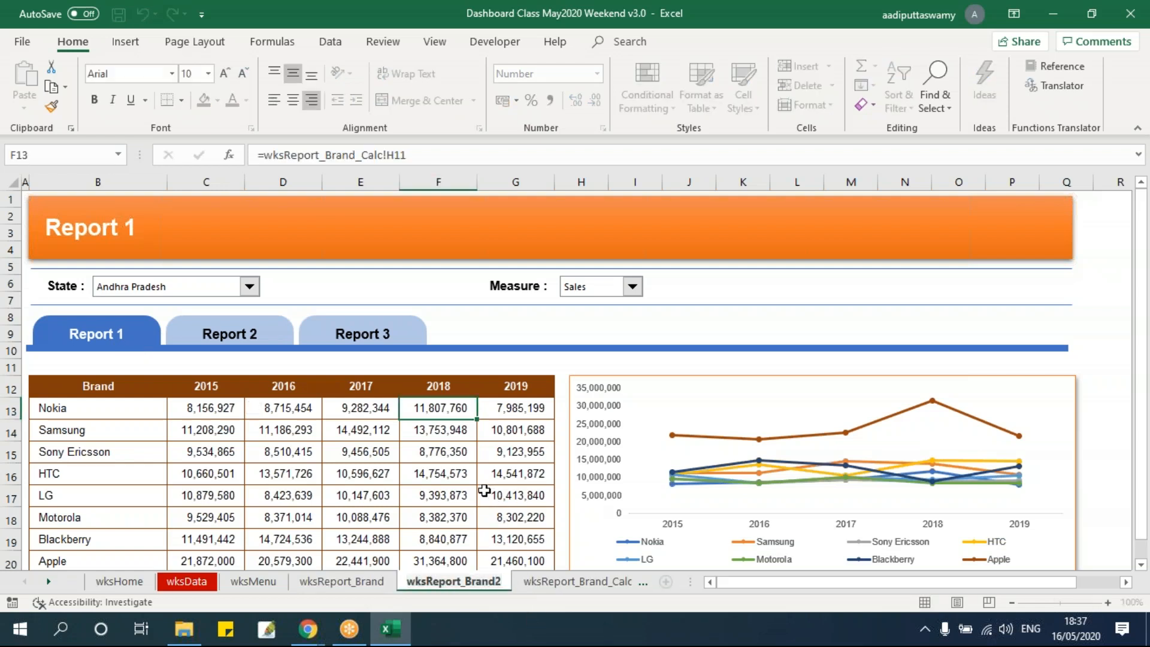
click(494, 496)
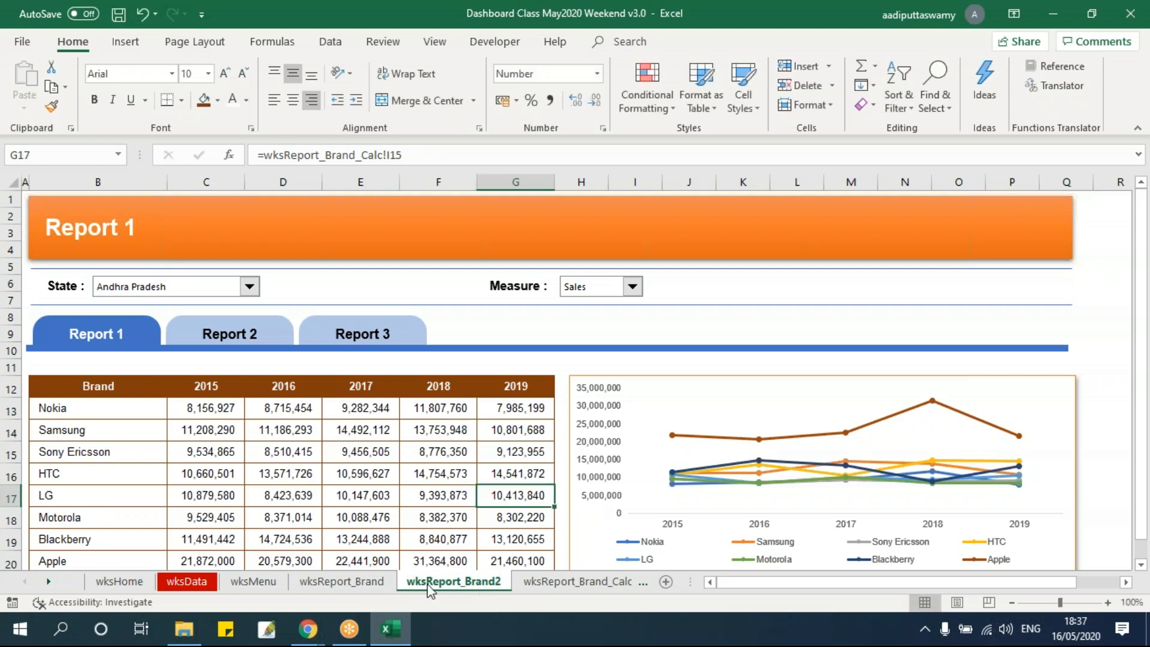
Delete the line chart from the wksReport_Brand sheet
click(386, 583)
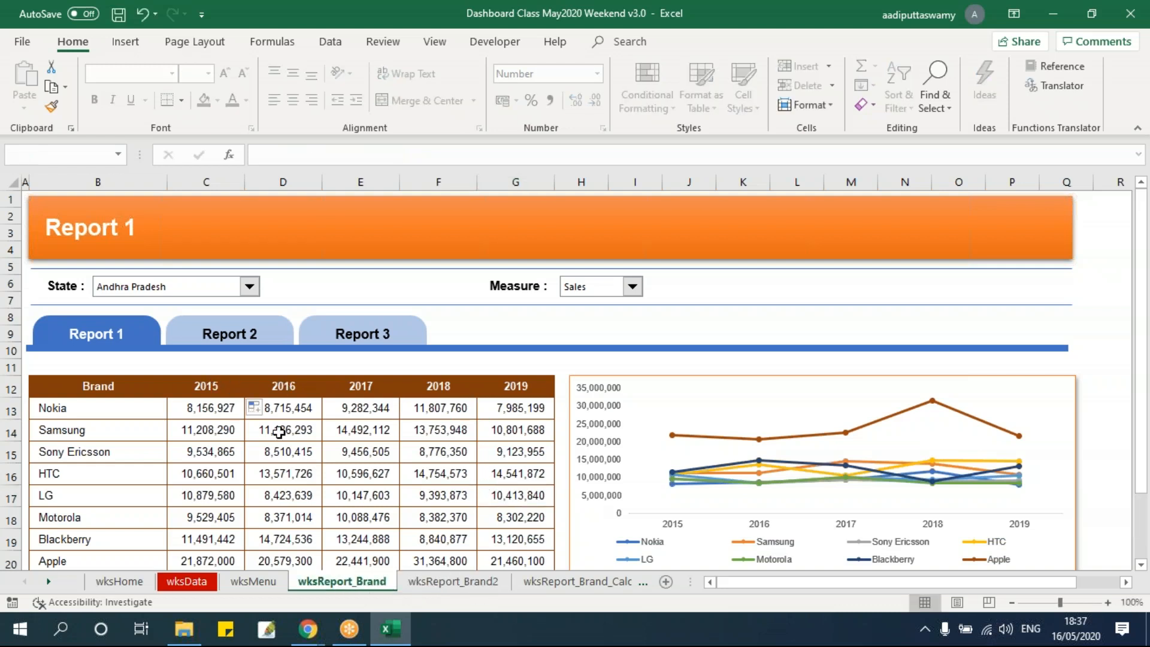
scroll(180, 377, down, 1)
click(602, 318)
click(599, 336)
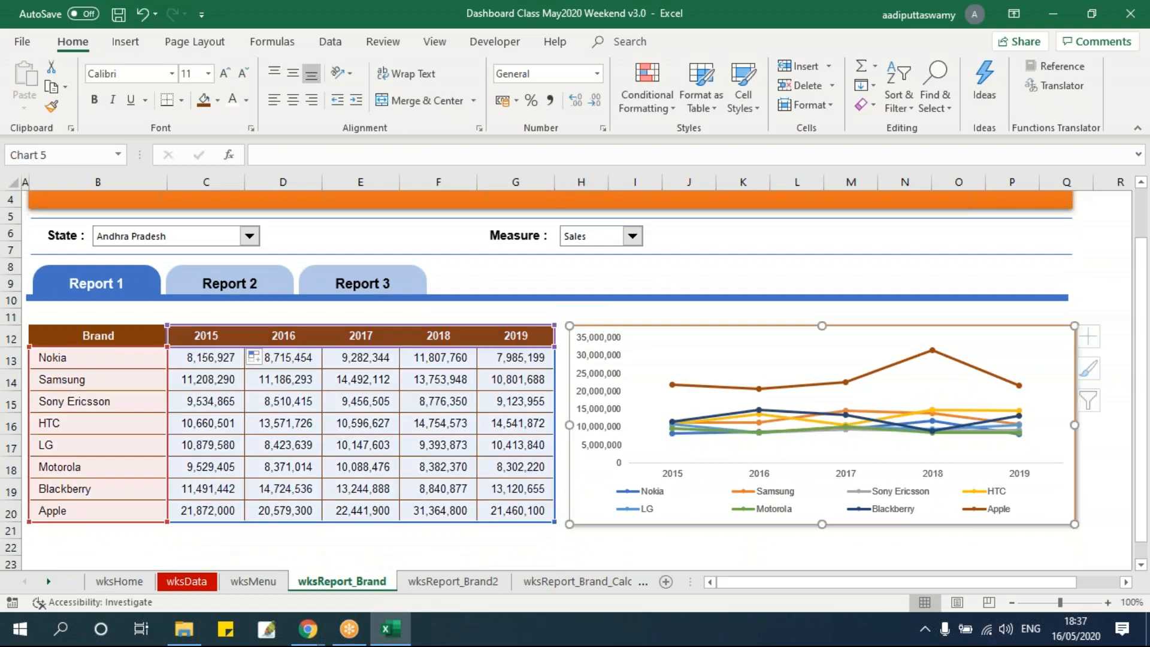
key(Delete)
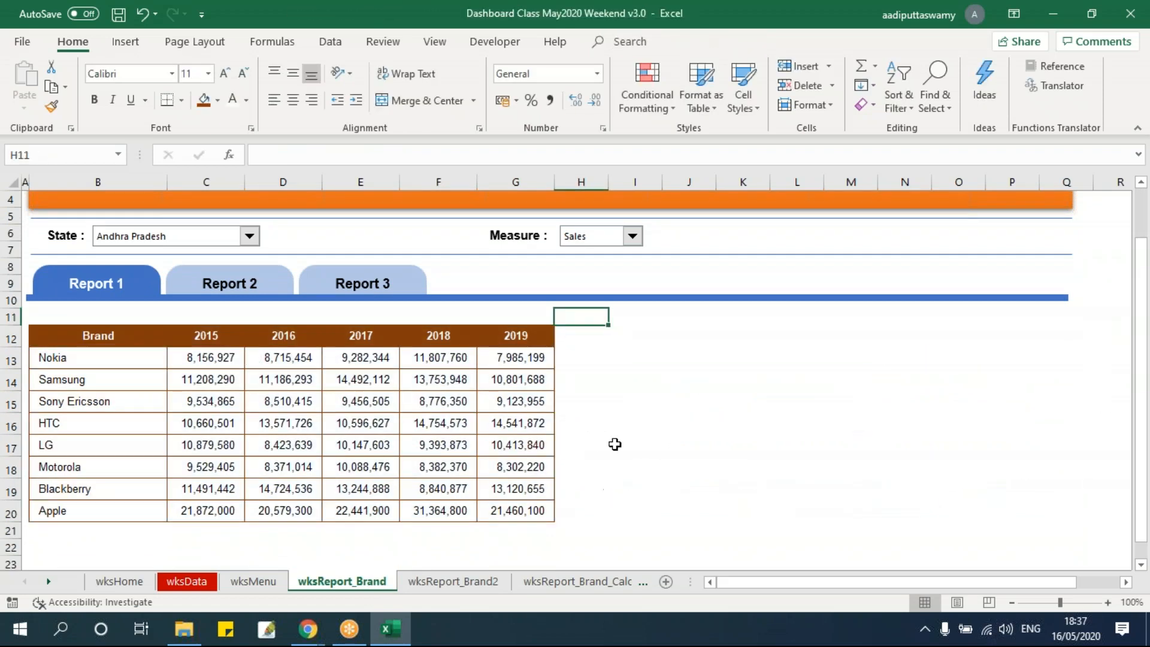
click(618, 427)
Clear the contents and formatting of the whole brand table on the wksReport_Brand2 sheet
click(467, 581)
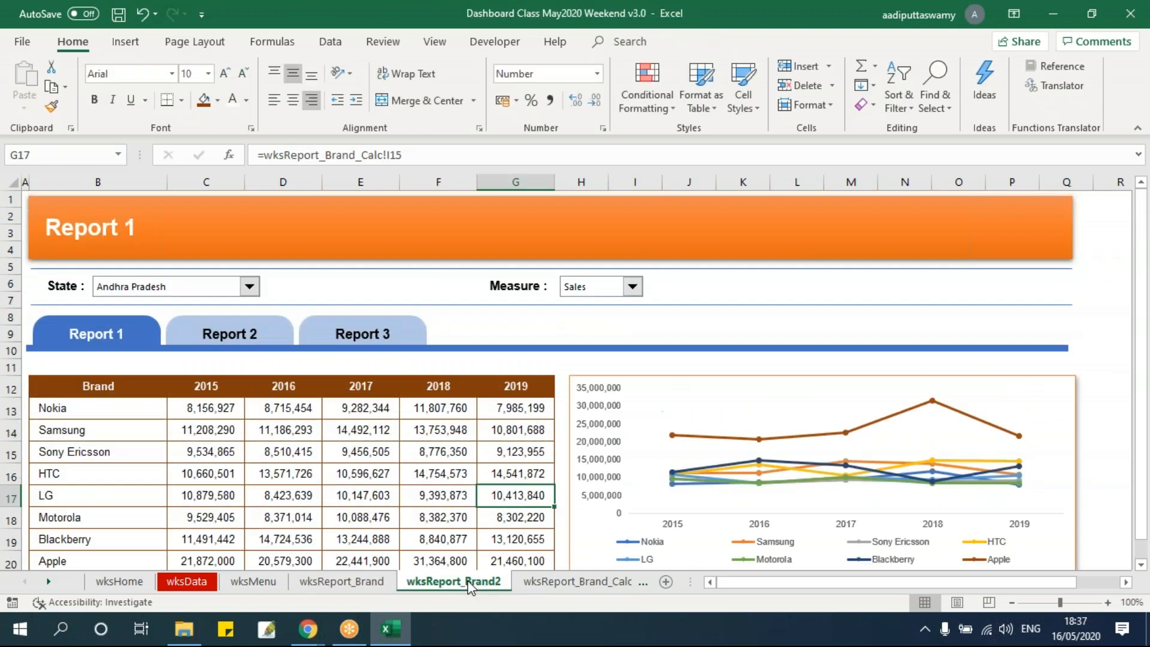
scroll(151, 388, down, 1)
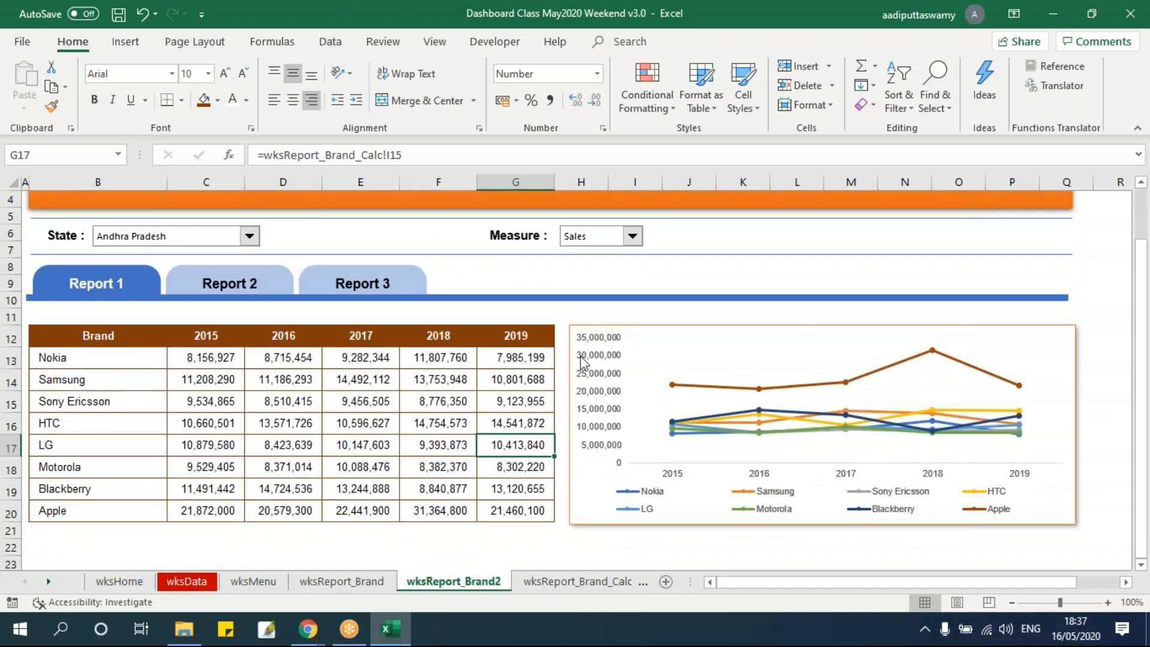
drag(124, 336, 522, 509)
key(alt+e)
key(a)
key(a)
click(238, 419)
drag(713, 328, 171, 324)
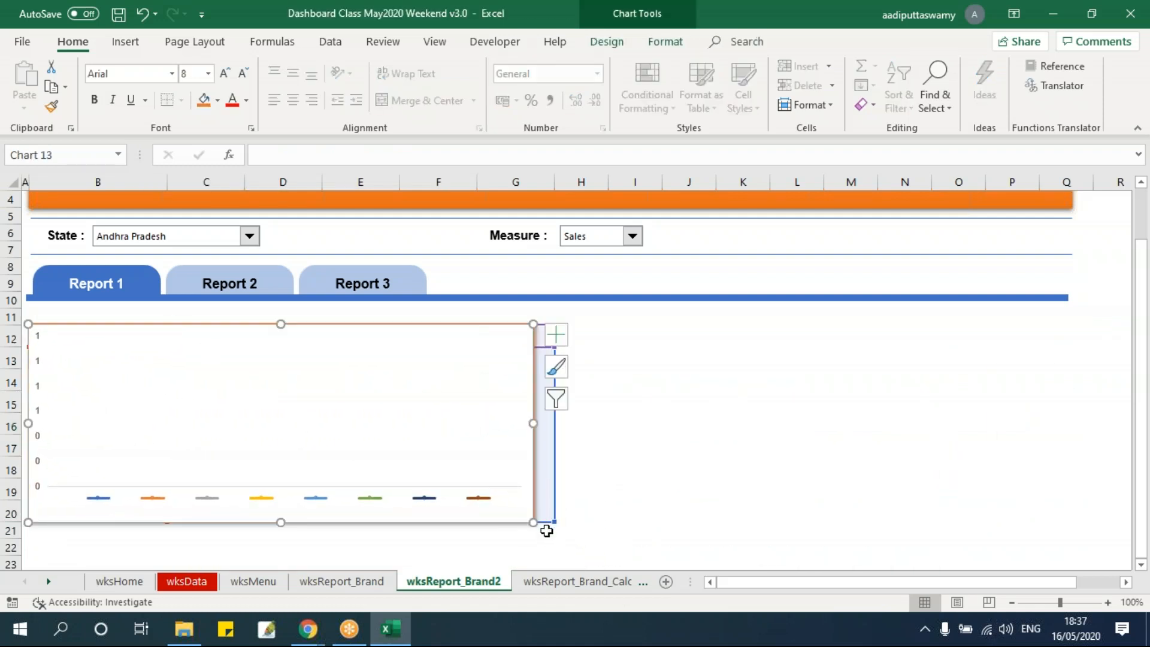
drag(550, 522, 540, 520)
key(ctrl+z)
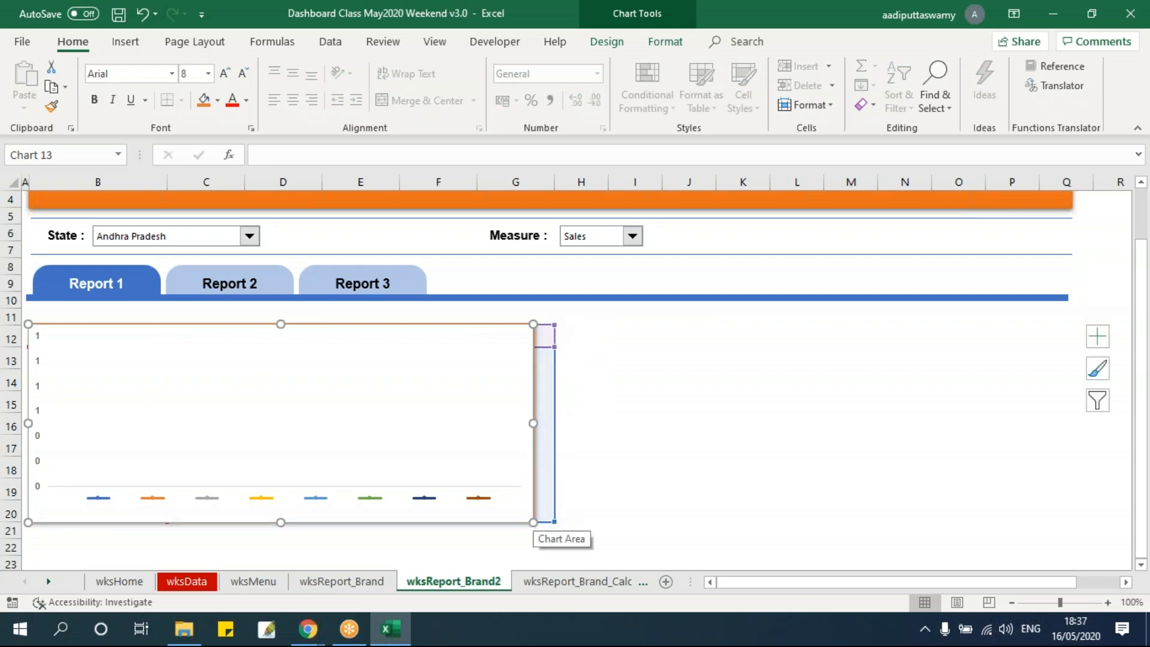
Move the chart into the cleared table area starting at column B and widen it to the end of column G
click(670, 320)
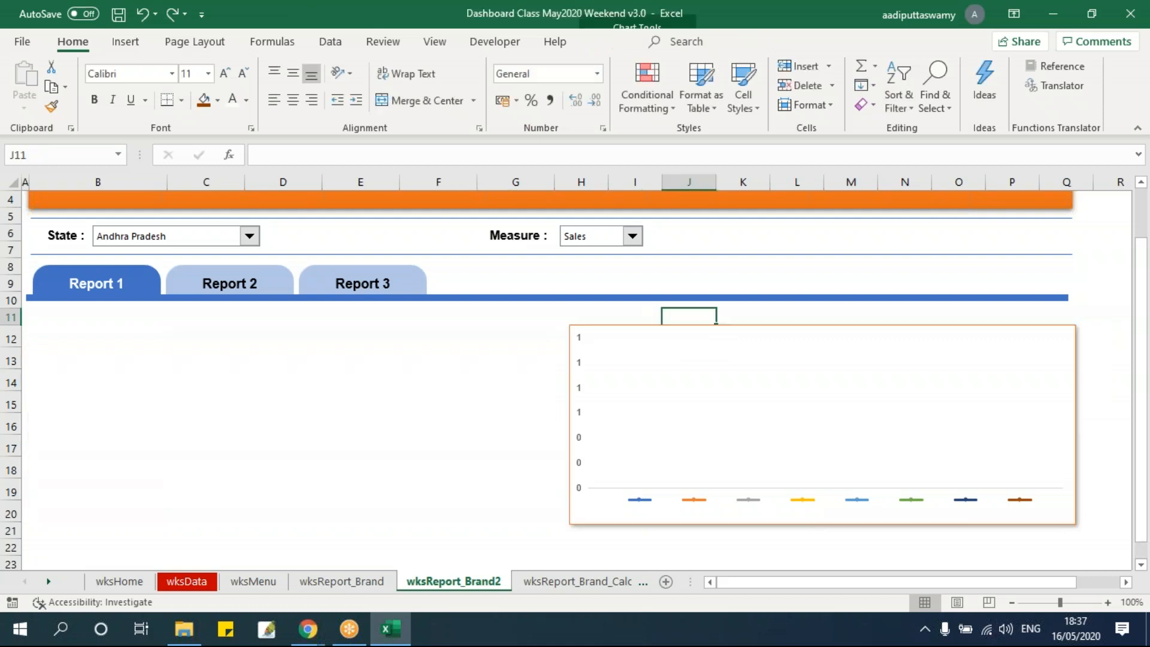
drag(671, 326, 131, 322)
drag(534, 523, 552, 523)
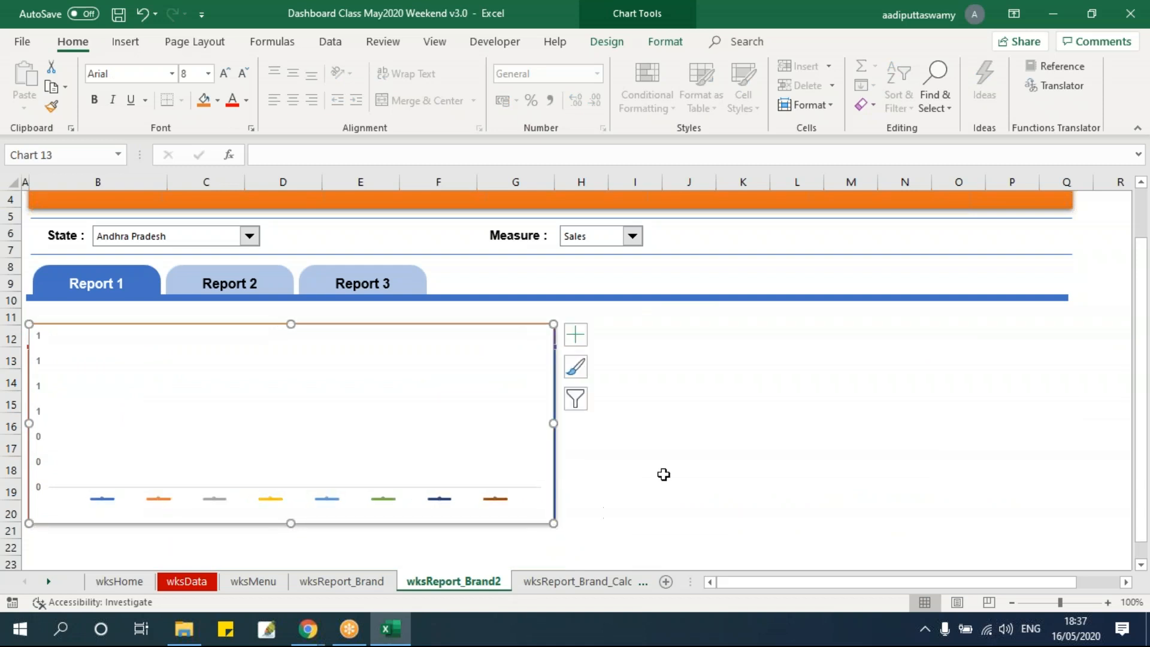
click(662, 473)
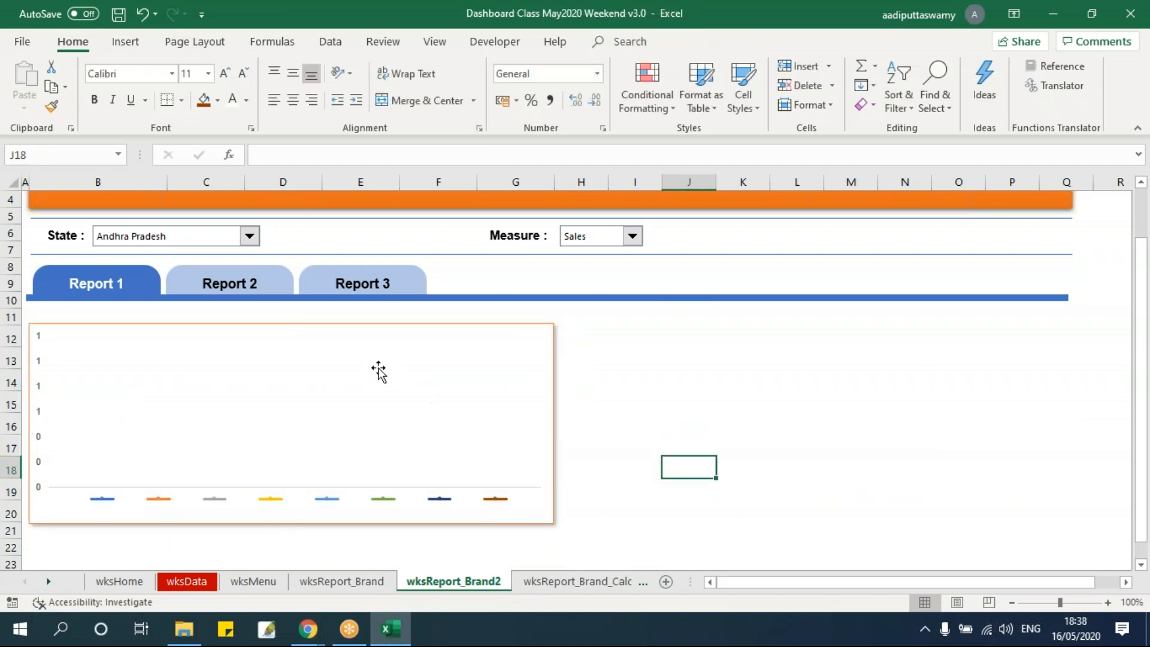
click(341, 369)
right_click(345, 369)
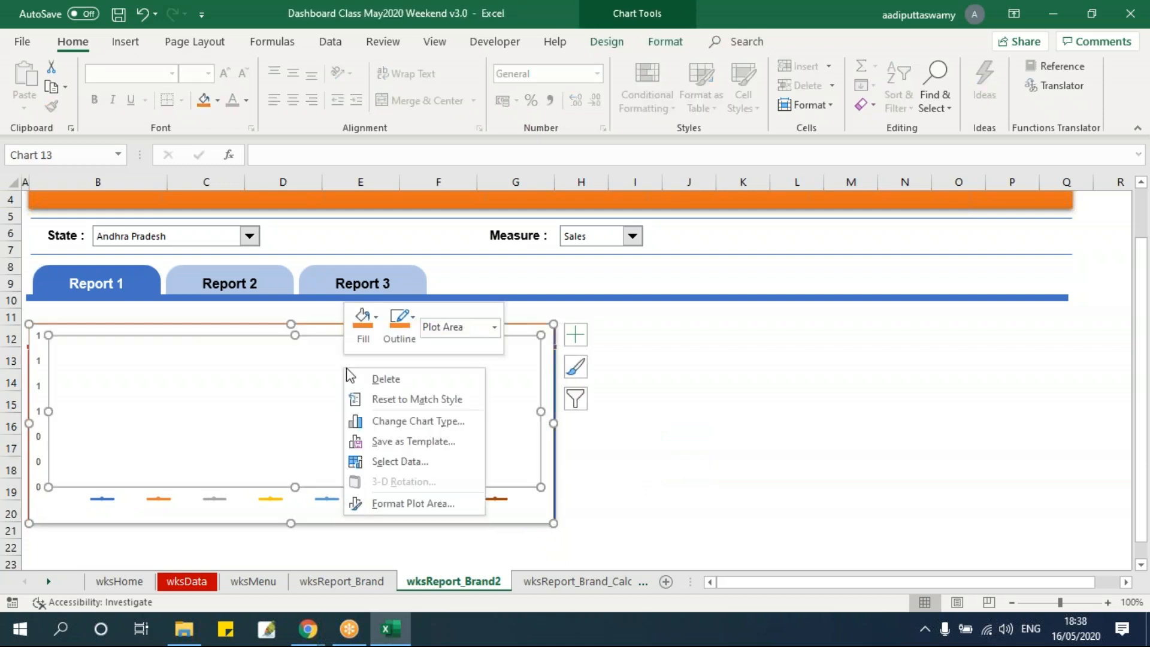
click(437, 461)
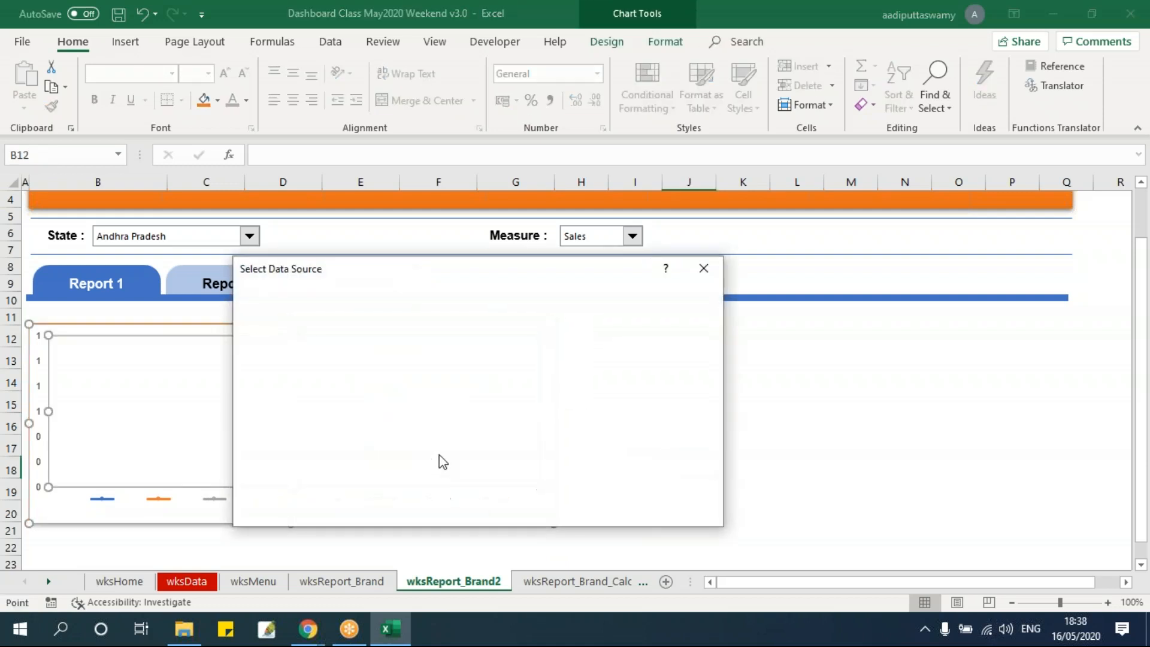
key(Escape)
right_click(407, 384)
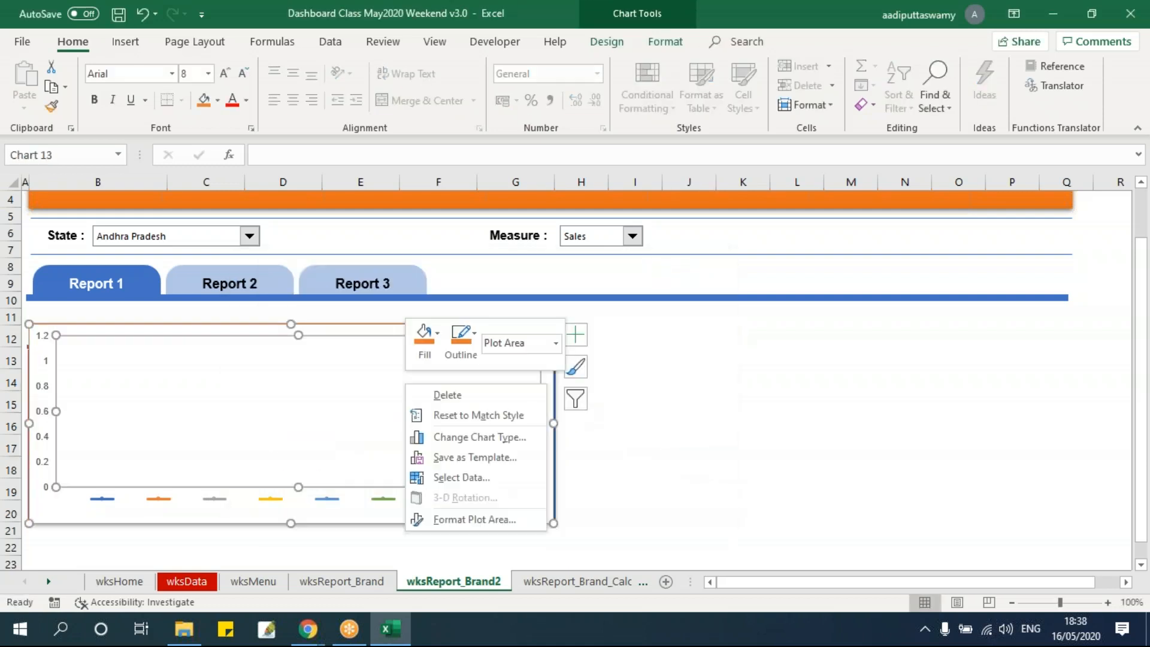
click(506, 477)
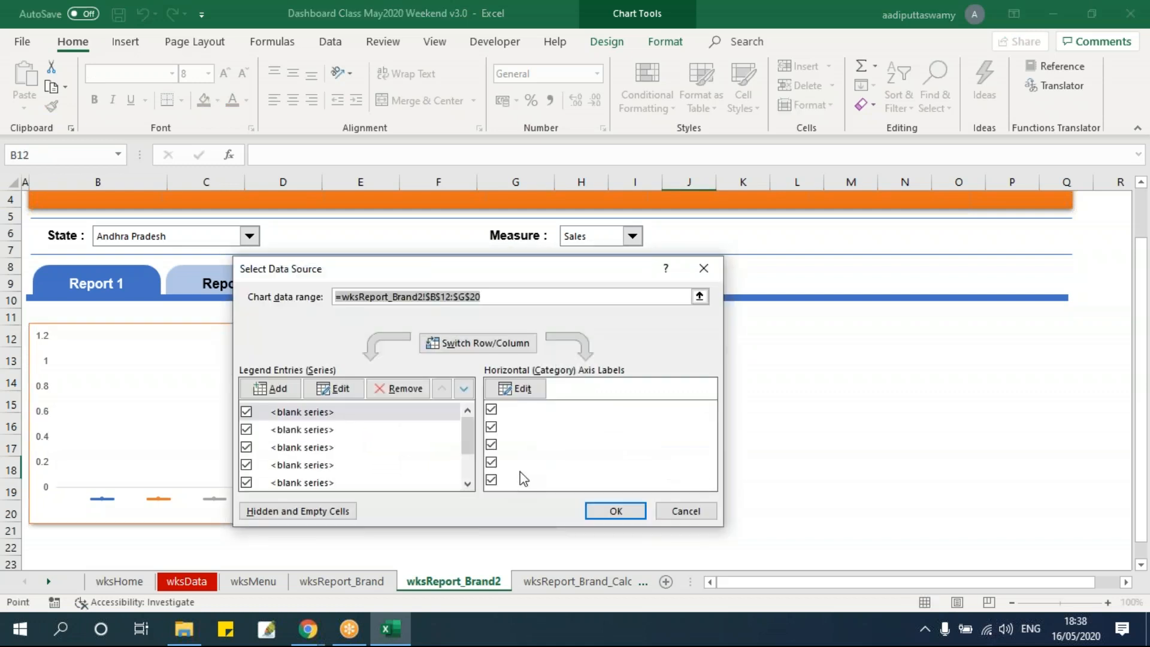
click(699, 297)
click(359, 582)
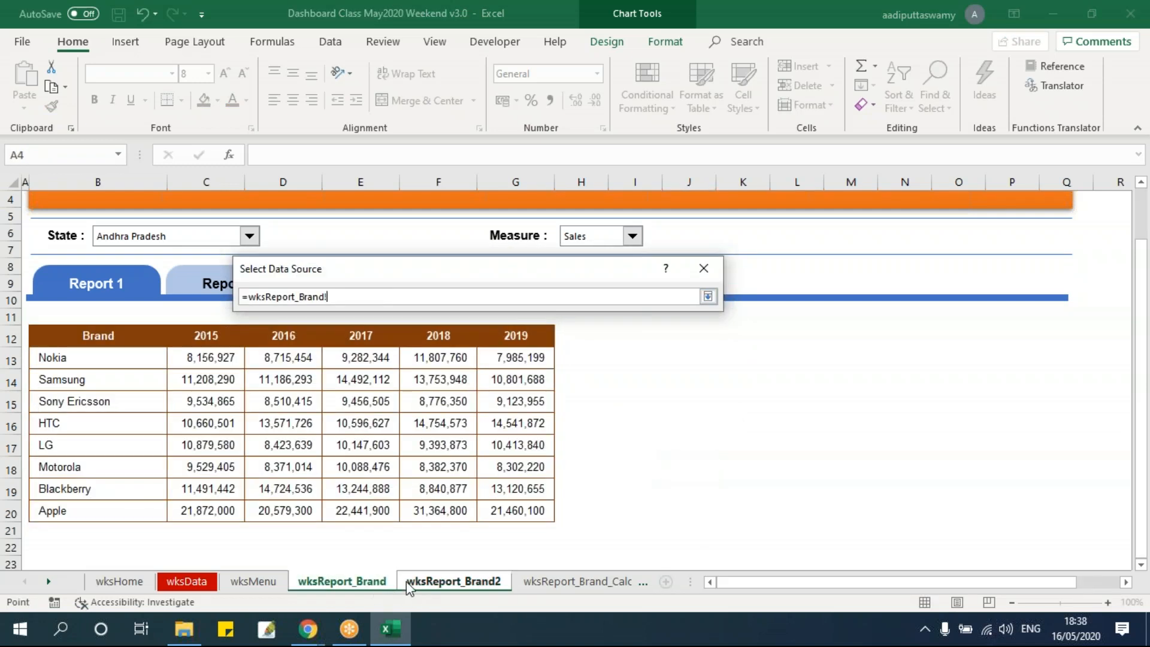
key(Escape)
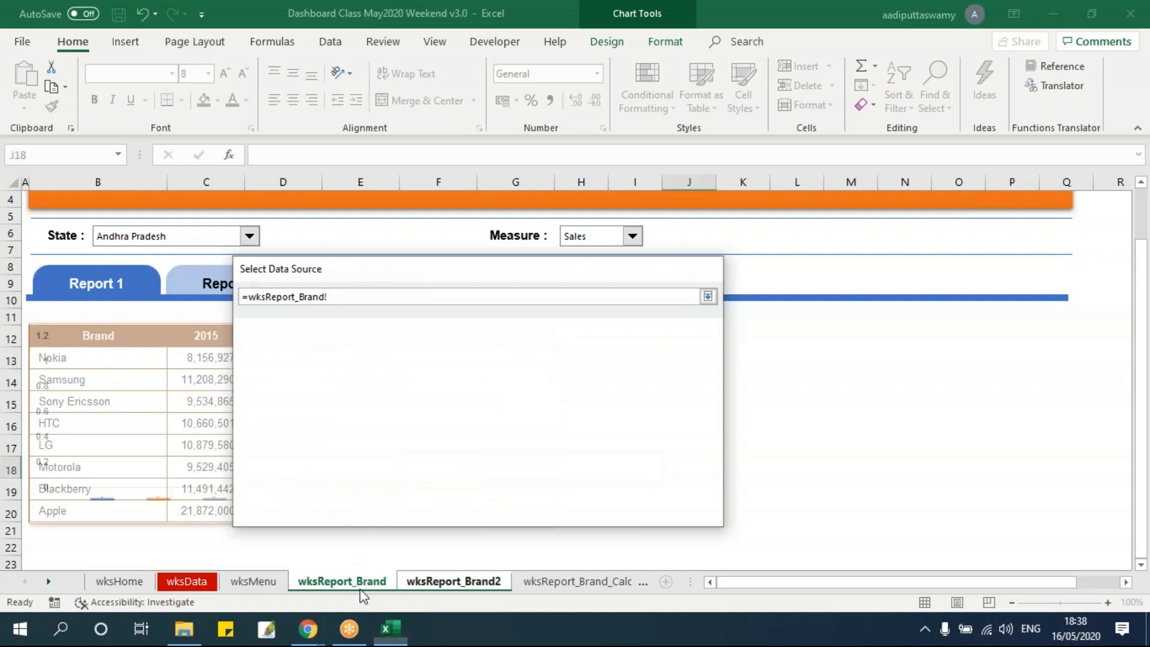
click(368, 590)
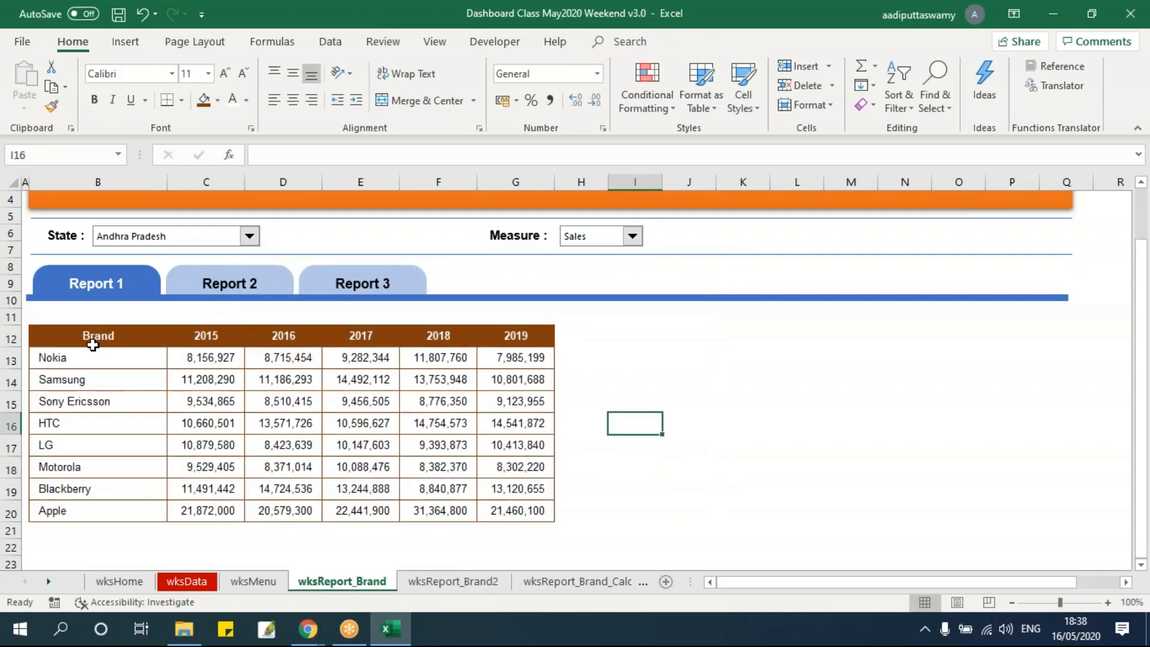
click(432, 586)
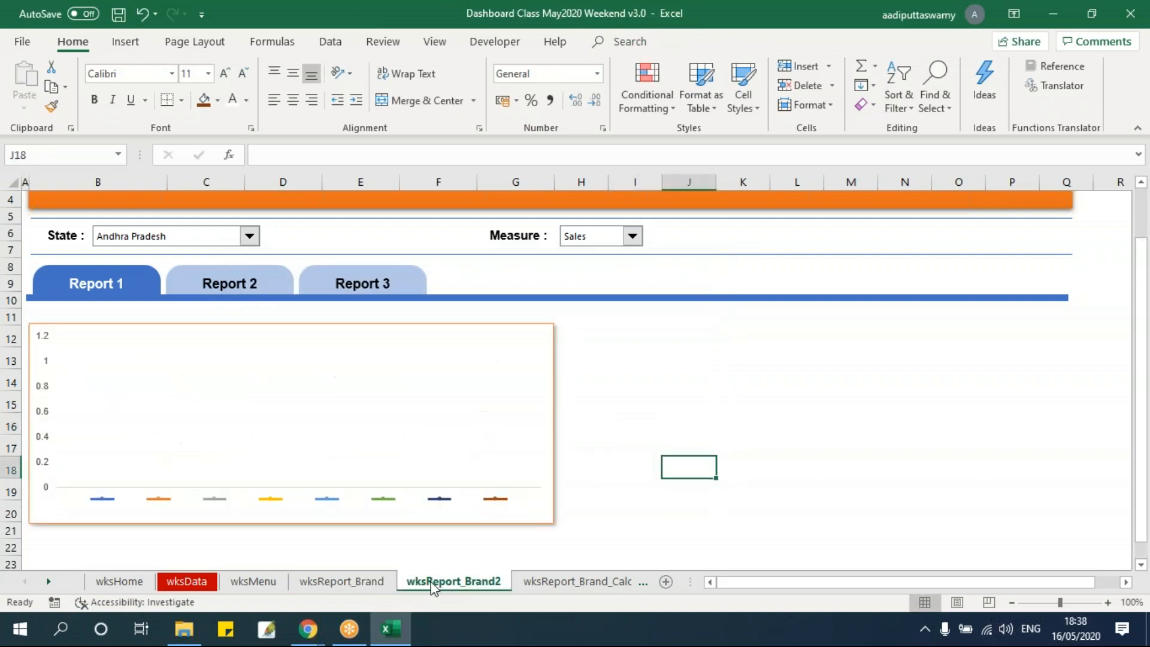
Clear the header cell D10 above the brand names on the wksReport_Brand_Calc sheet
click(562, 583)
click(280, 320)
key(BackSpace)
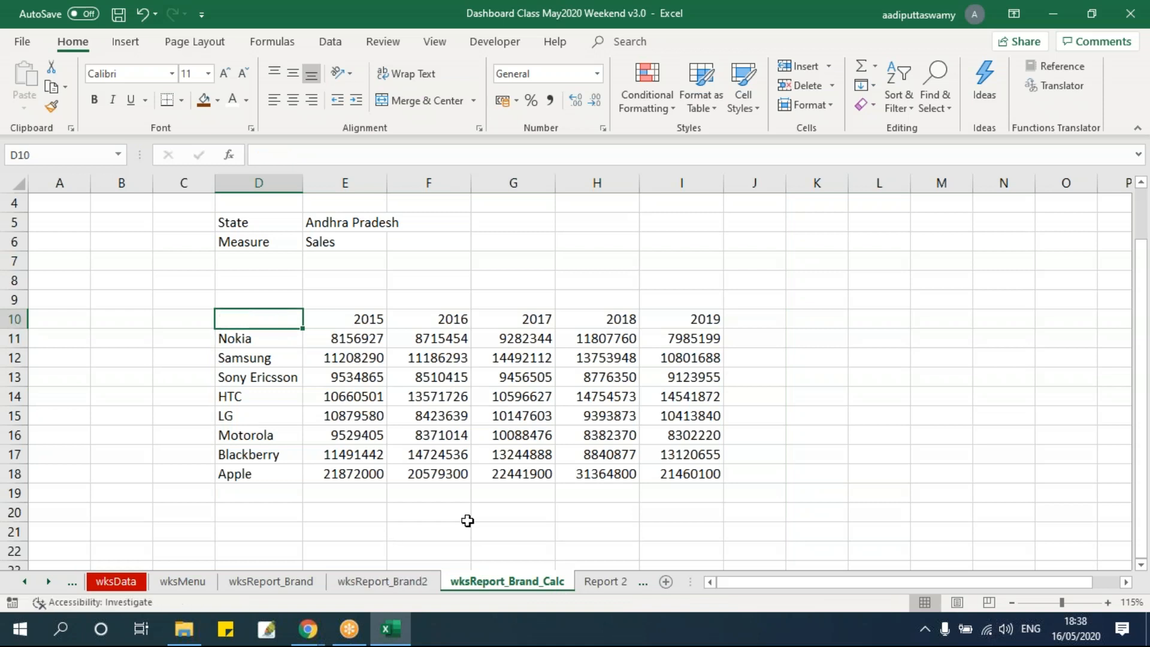
Set the data range of the chart on wksReport_Brand2 to D10:I18 of the wksReport_Brand_Calc sheet
click(381, 581)
right_click(335, 353)
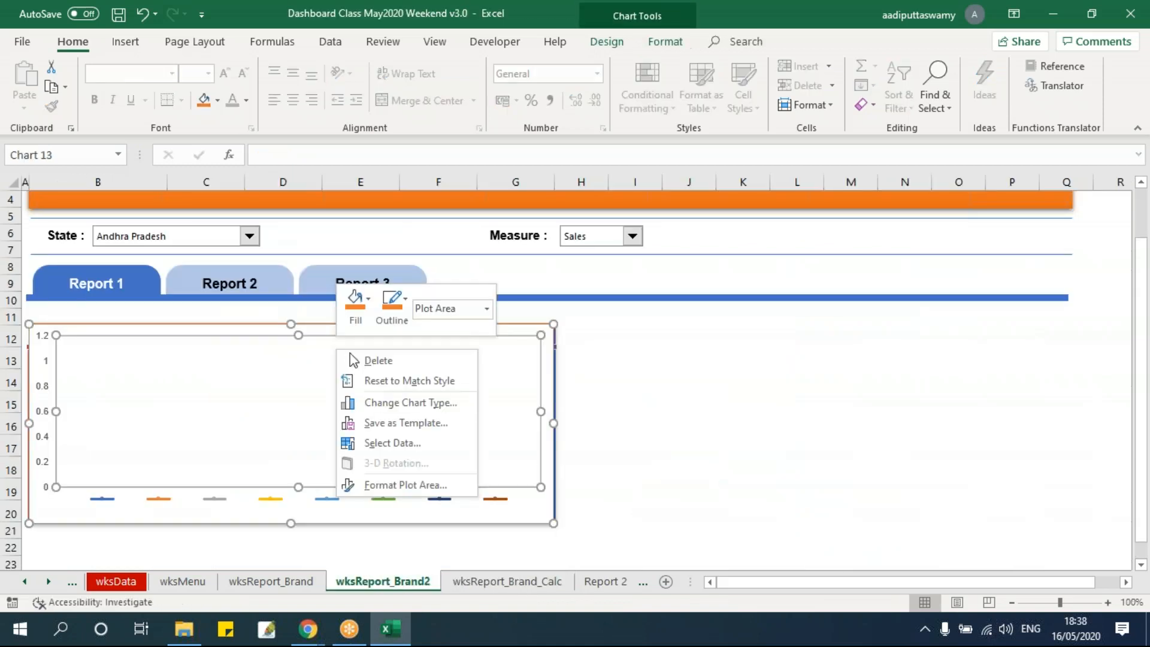
click(395, 443)
click(703, 299)
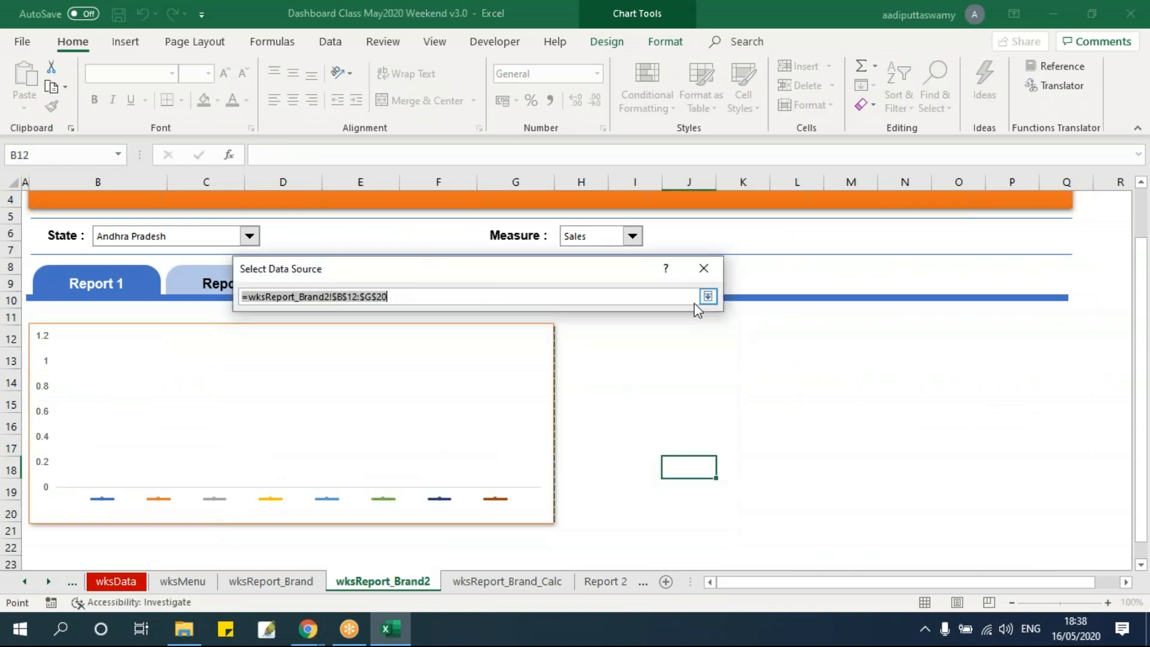
click(526, 579)
drag(270, 325, 682, 479)
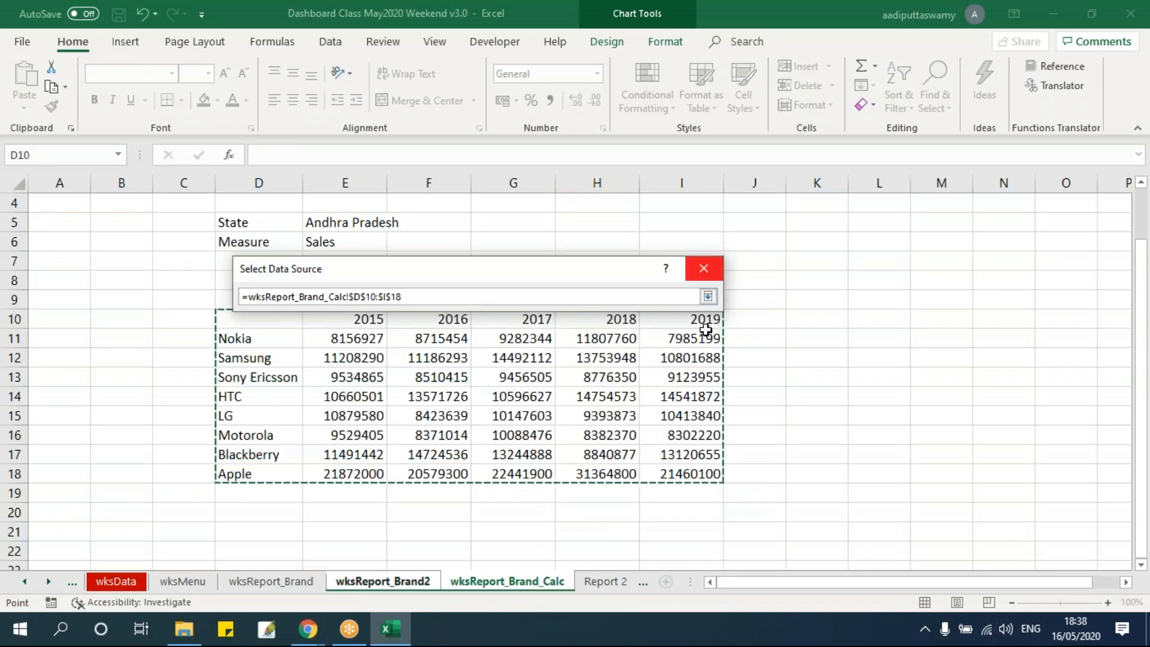
click(707, 296)
click(615, 511)
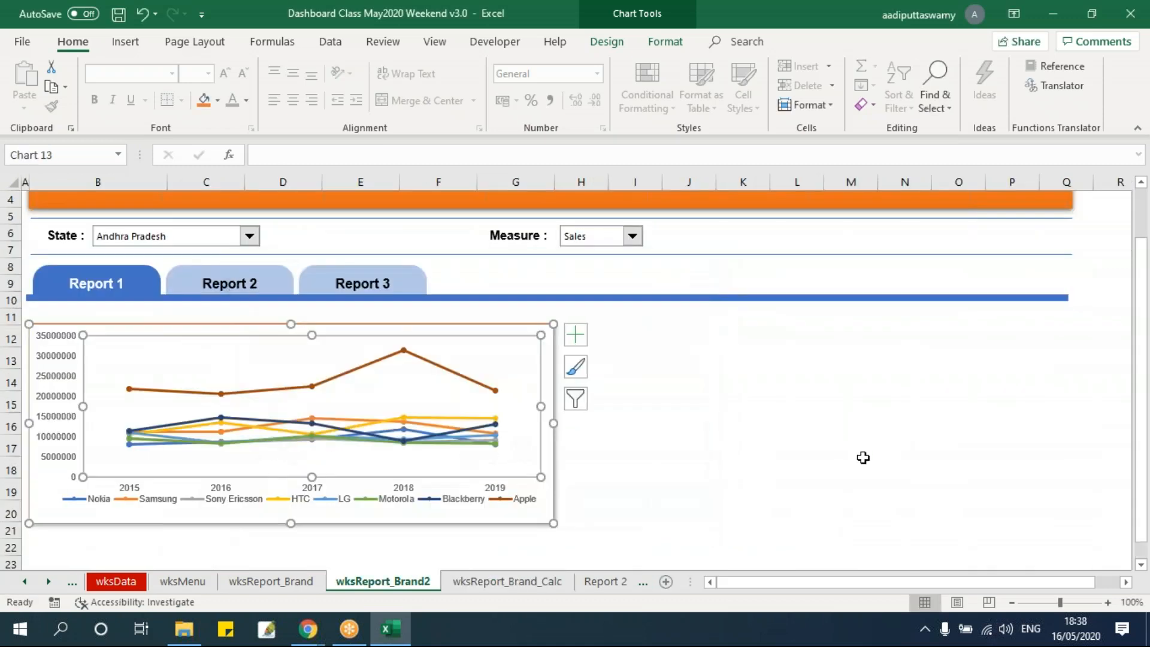
click(862, 461)
click(185, 331)
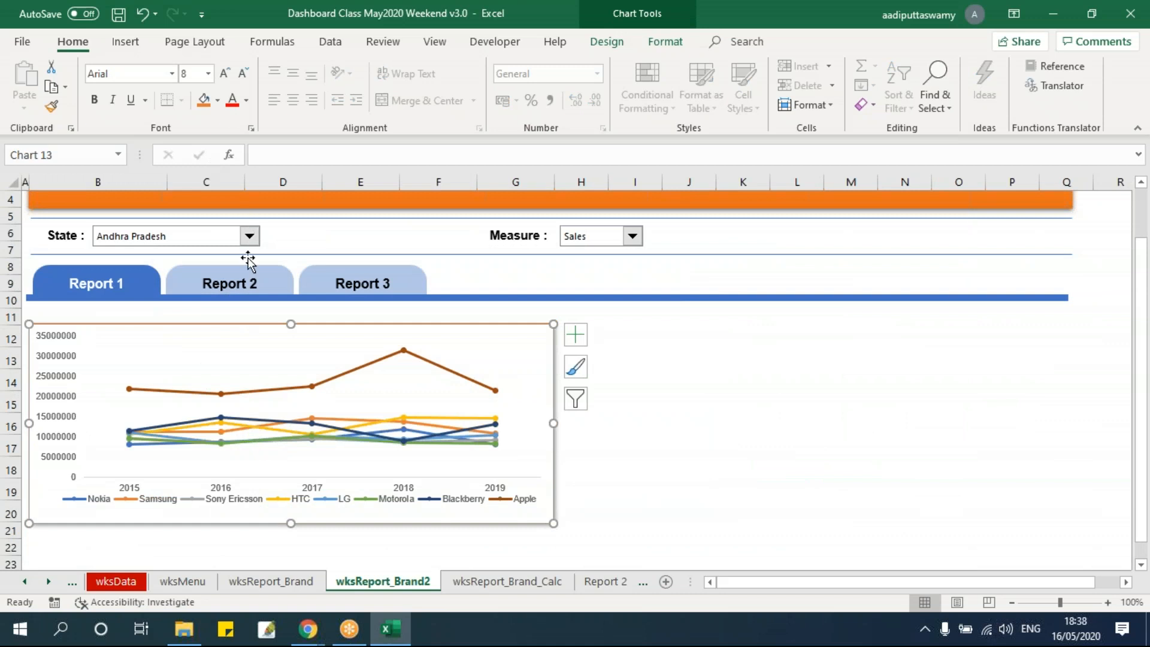
click(728, 444)
Insert a rounded rectangle about 2.5 cm wide and 1 cm high just beside the table header on the wksReport_Brand sheet
click(305, 584)
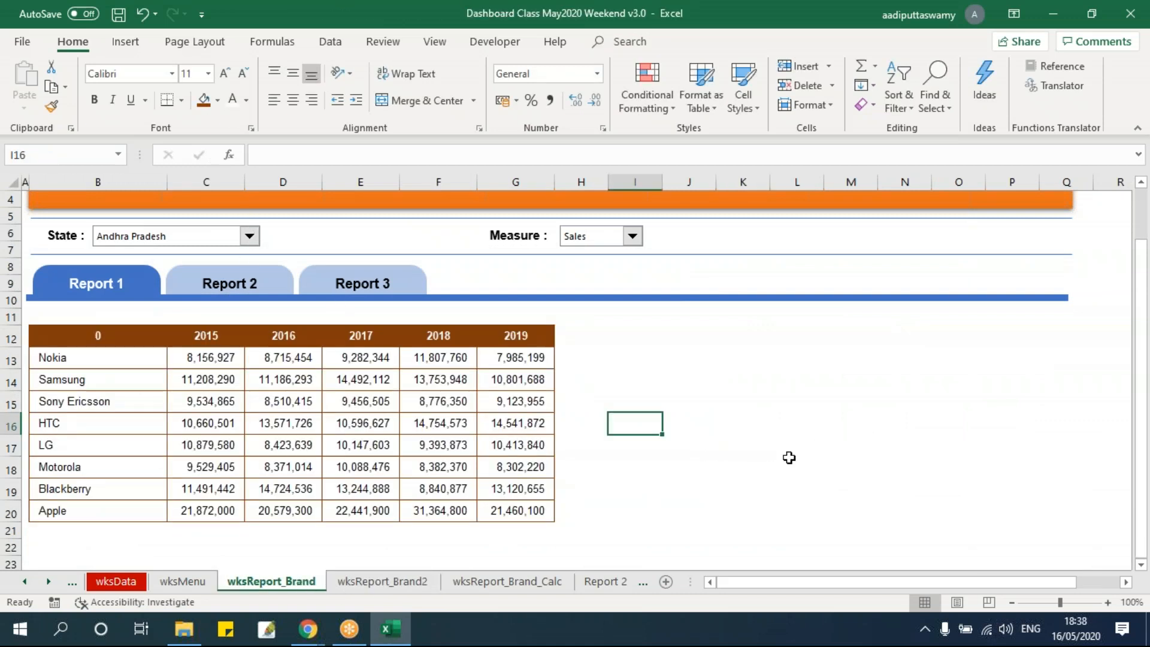
click(851, 407)
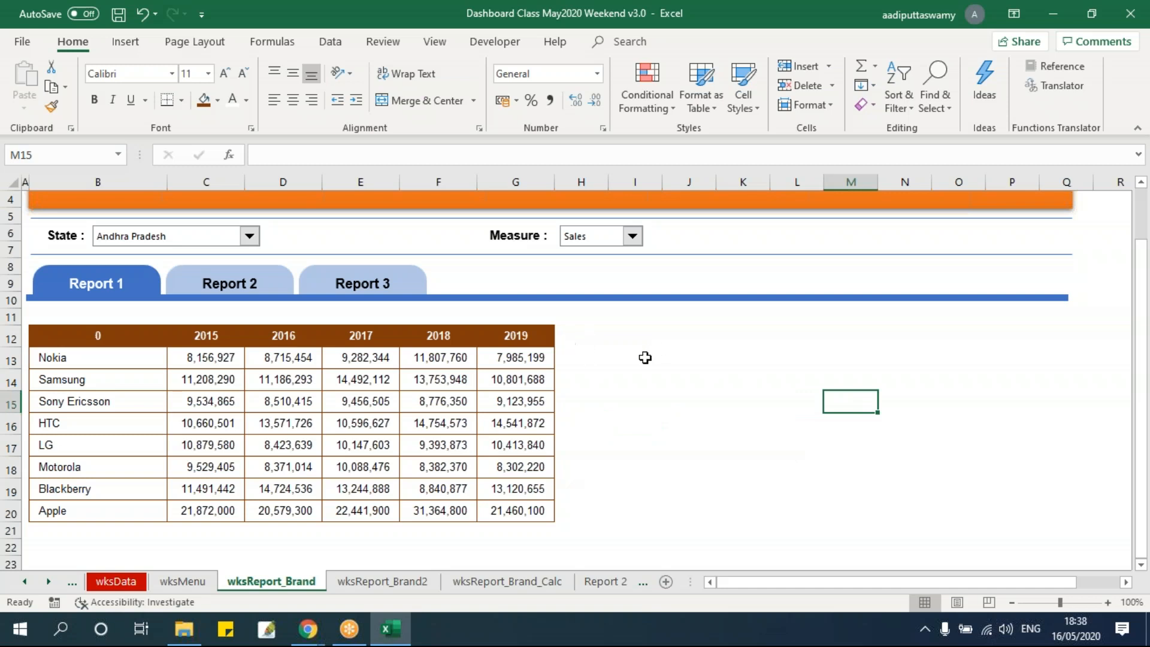
click(126, 41)
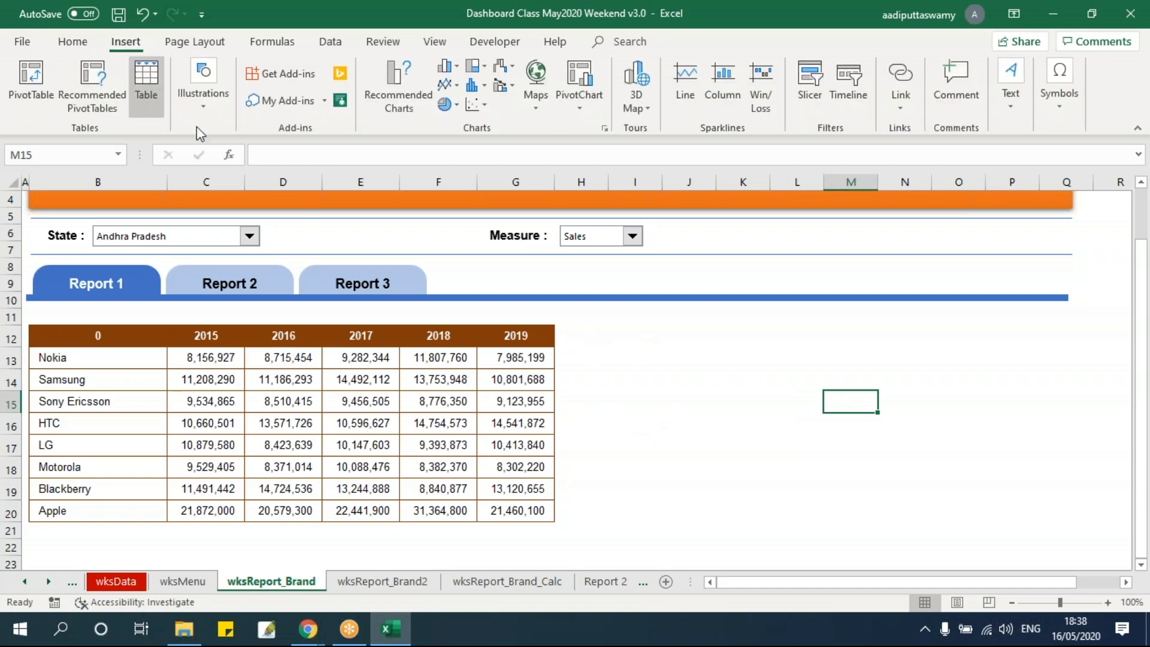
click(216, 98)
click(269, 173)
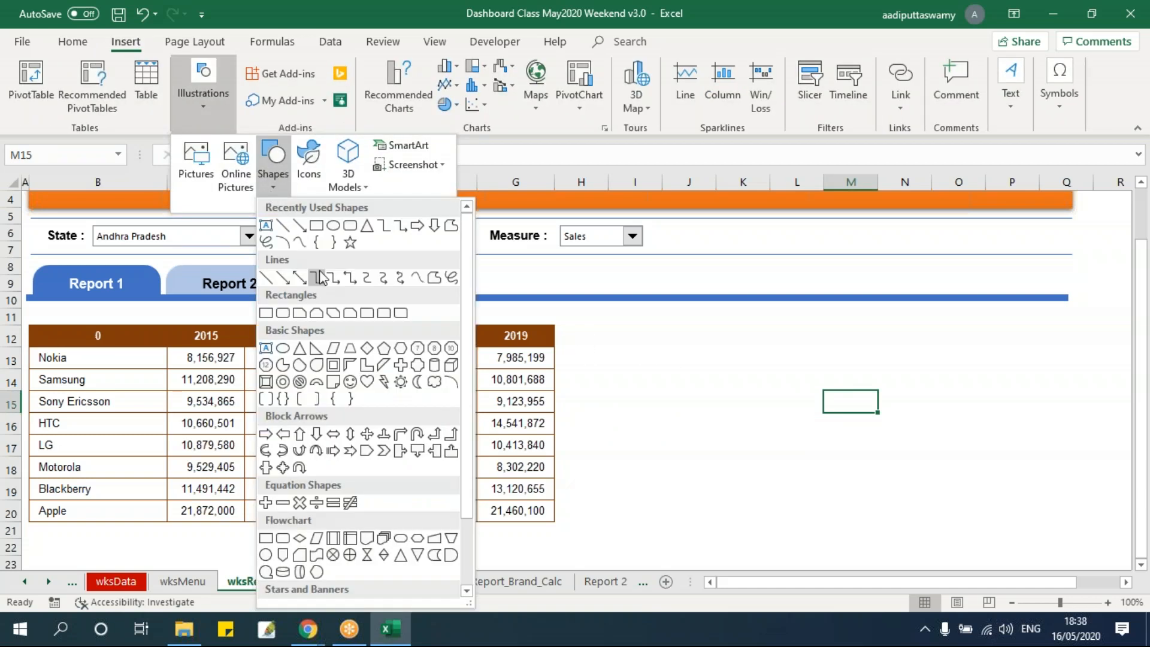
click(350, 226)
mouse_move(645, 343)
mouse_down()
mouse_move(727, 375)
mouse_move(623, 343)
mouse_up()
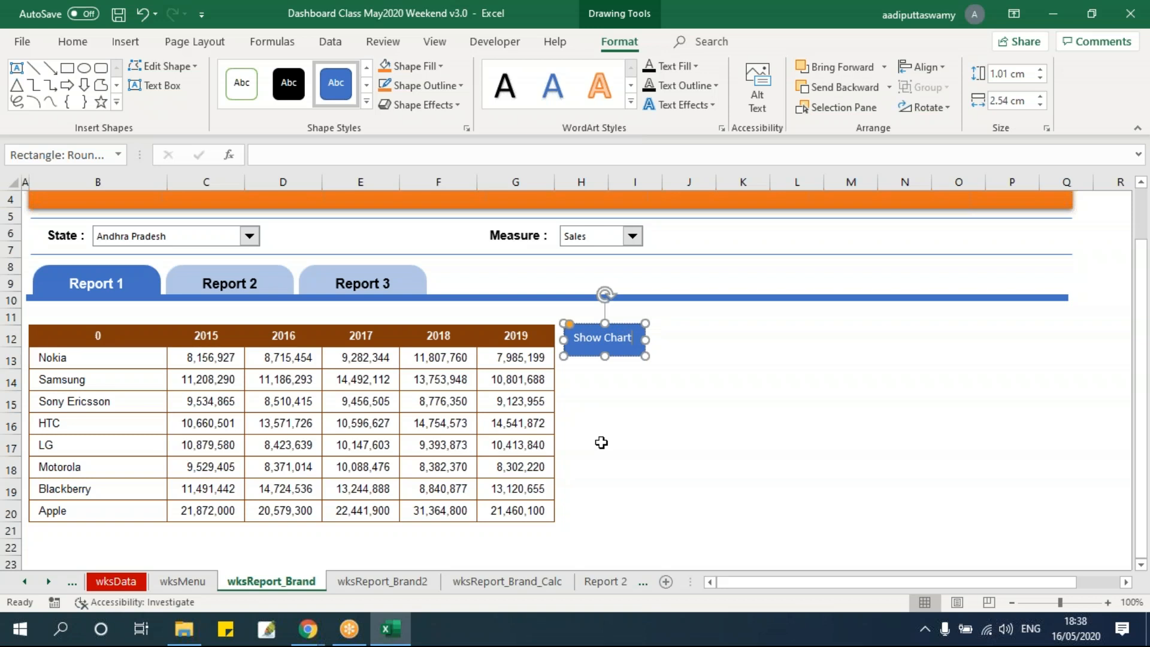
Reduce the Show Chart button's height to 0.9 cm and give it the raised light-blue theme style
click(601, 443)
click(617, 350)
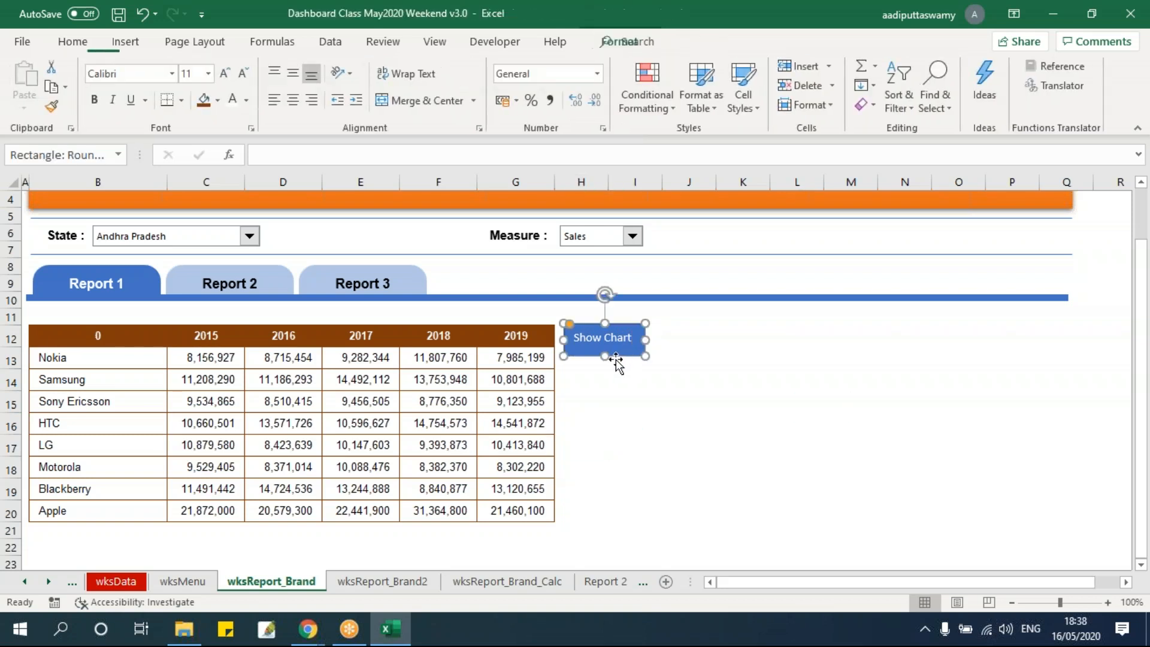
drag(605, 356, 606, 353)
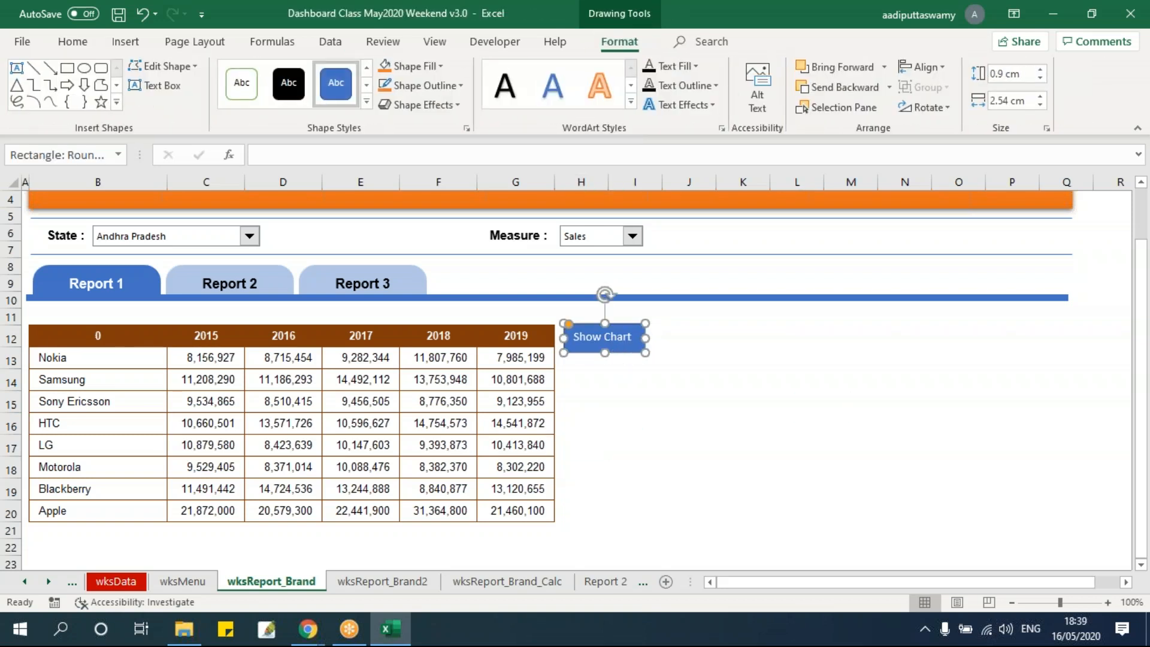
click(362, 102)
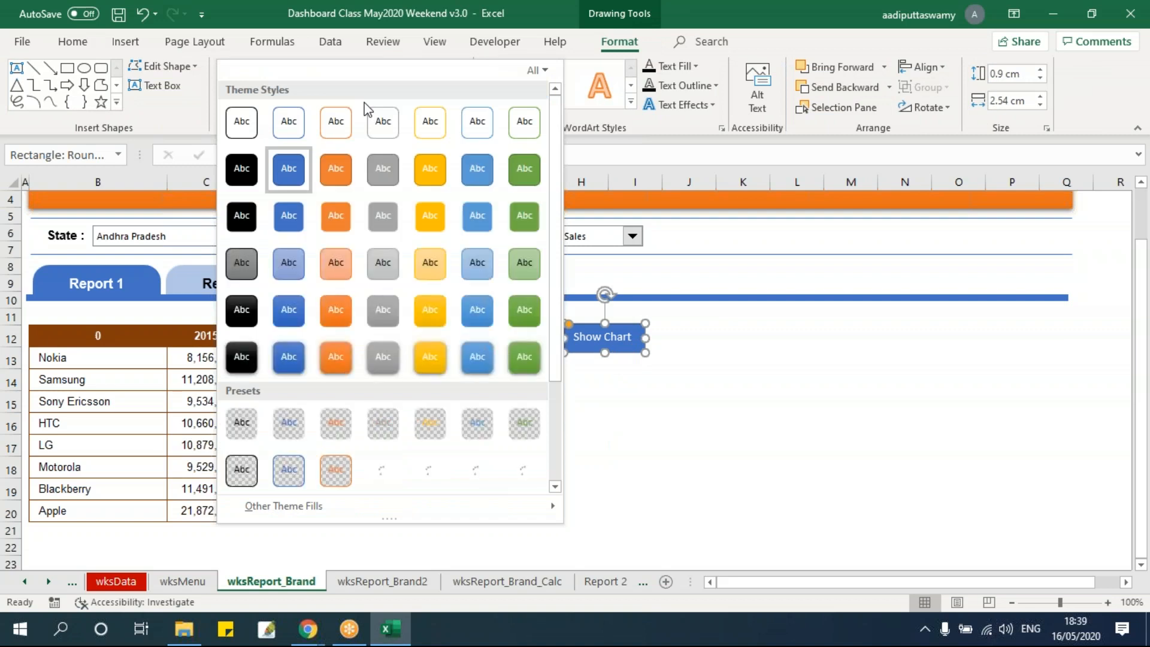
click(479, 357)
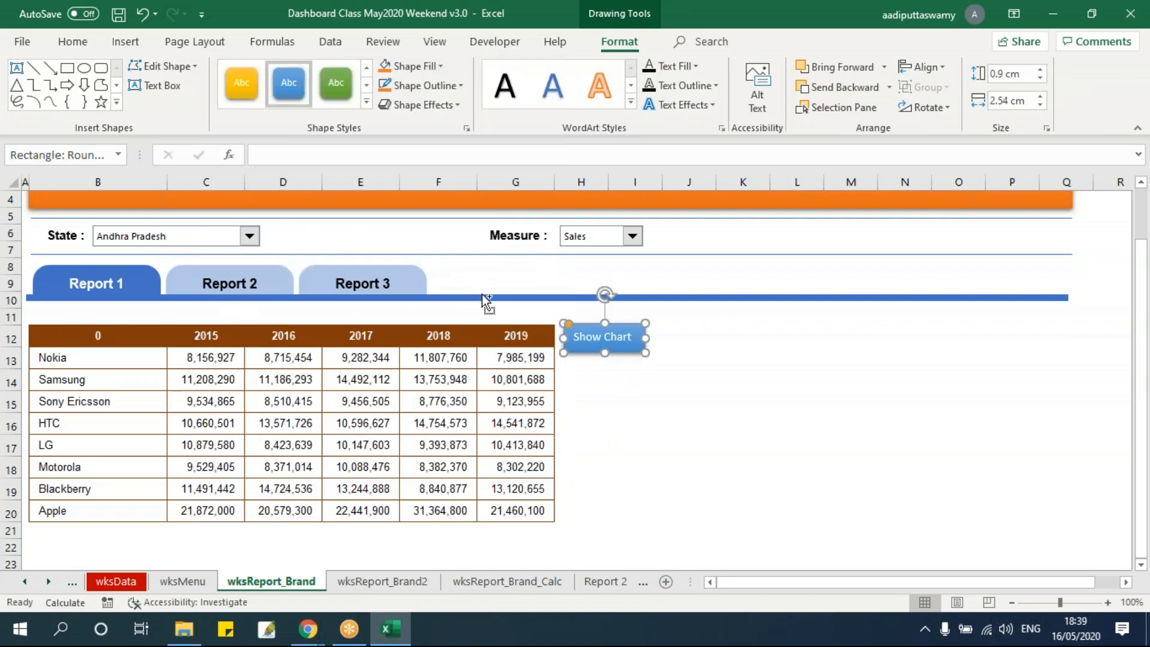
Format the Show Chart label in bold Arial size 8 and centre it horizontally and vertically on the button
click(72, 41)
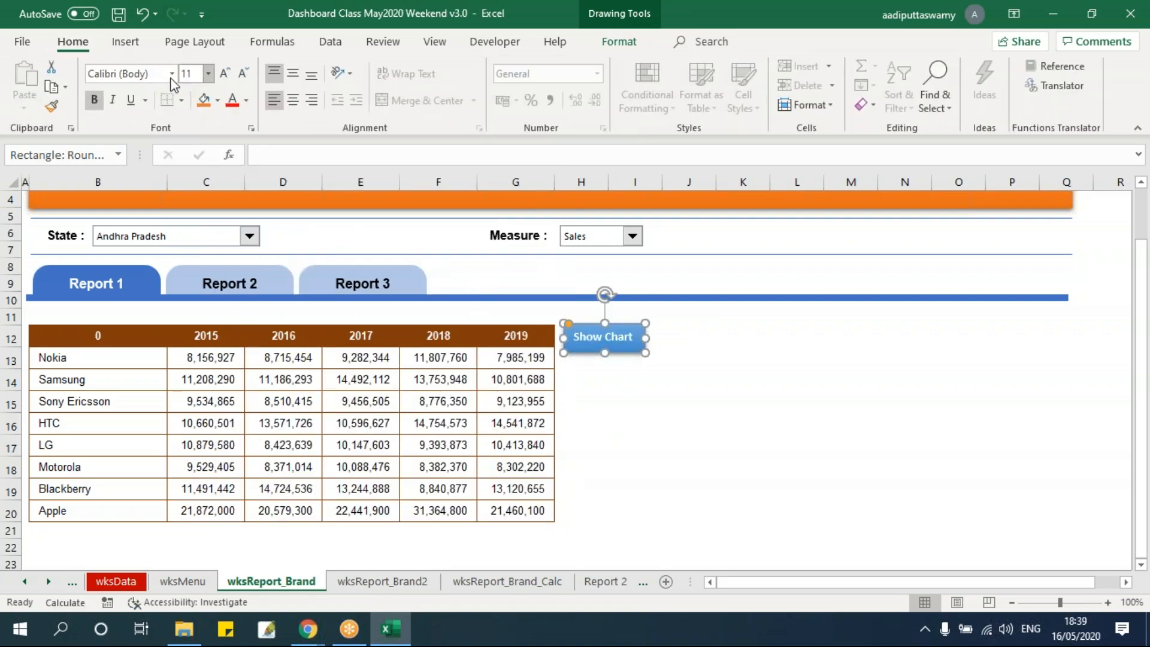
text(Arial)
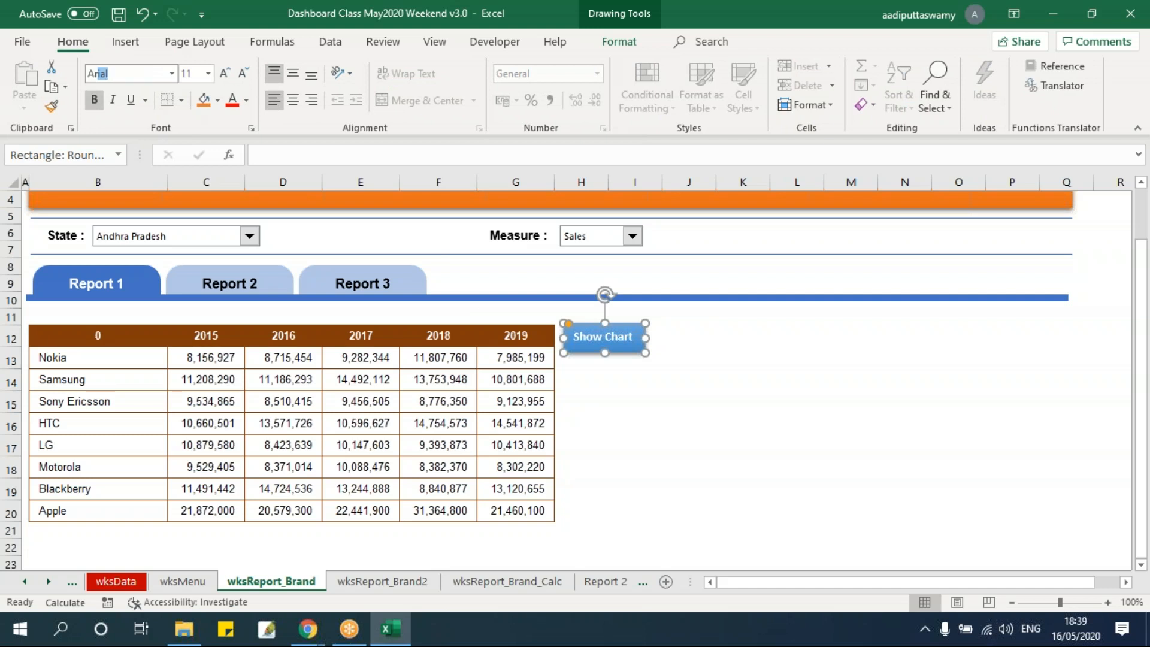
key(Return)
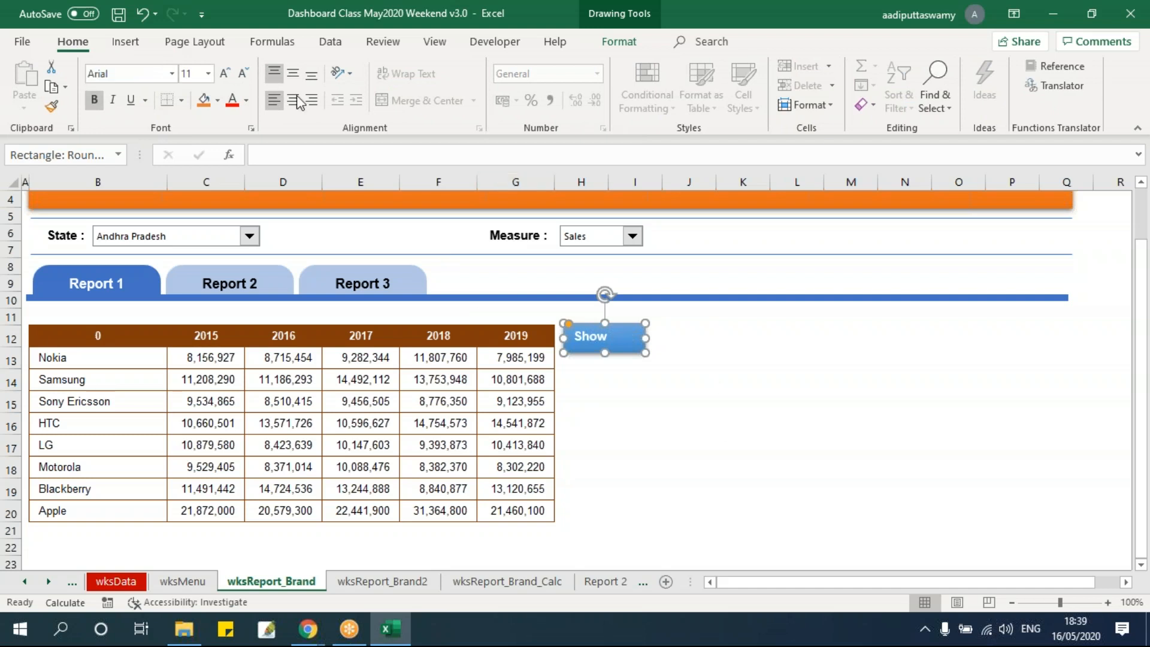
key(Return)
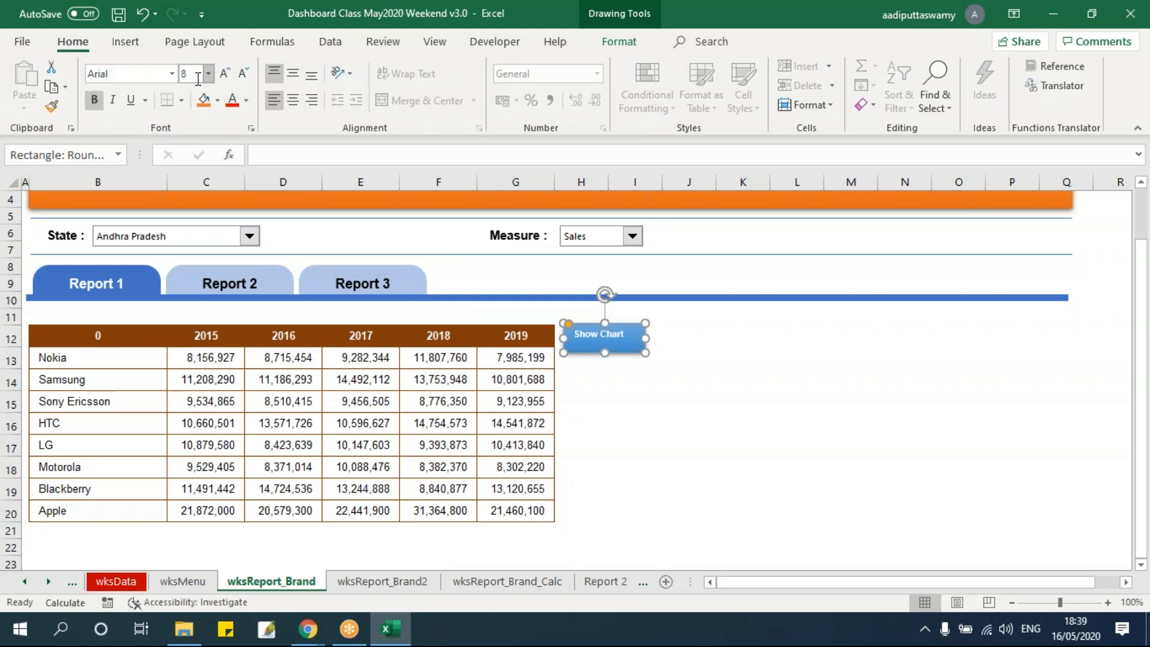
click(292, 100)
click(292, 73)
Raise the Show Chart label's font size to 10 and widen the button slightly
click(771, 405)
click(651, 350)
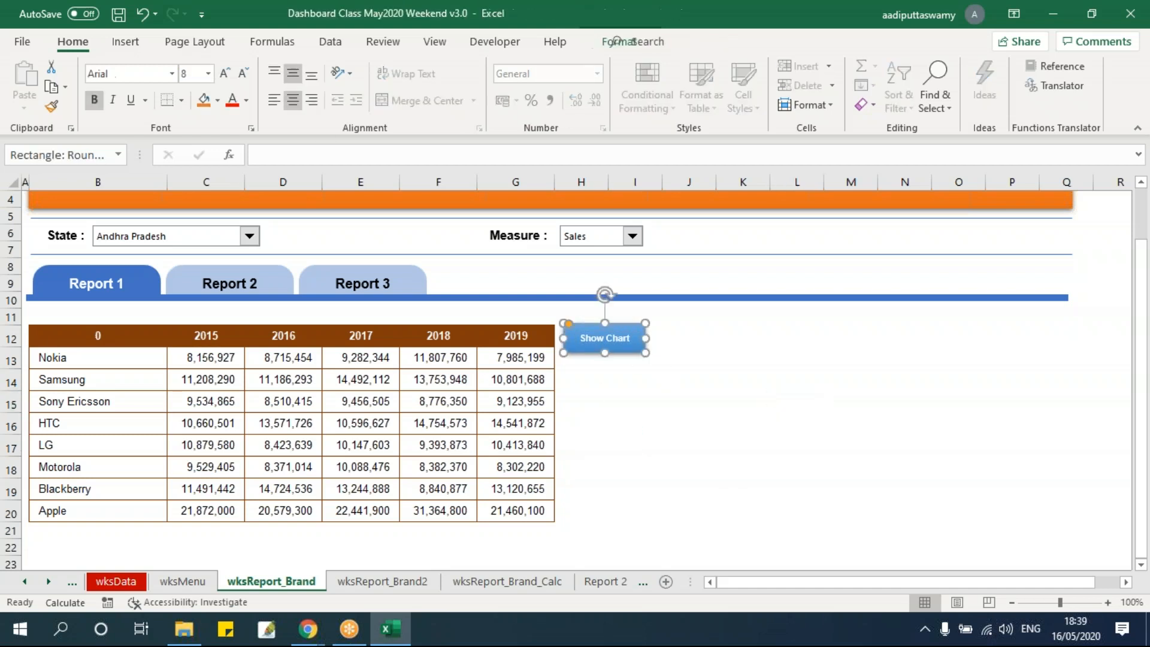
key(Return)
drag(646, 337, 652, 337)
click(742, 357)
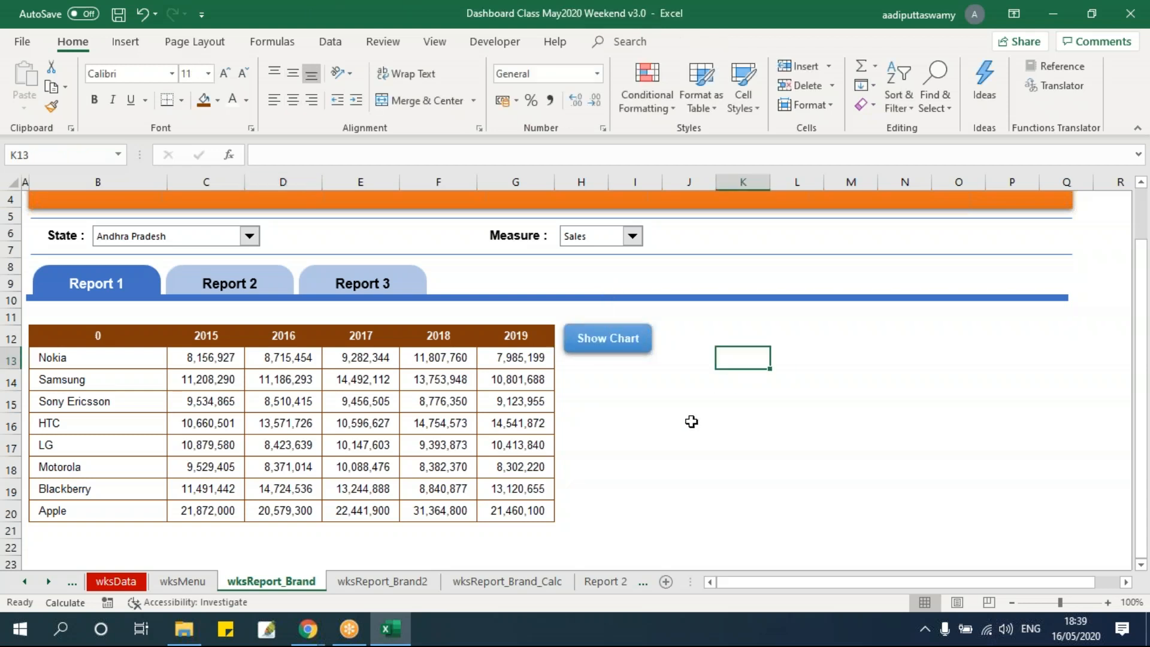
click(647, 347)
click(657, 402)
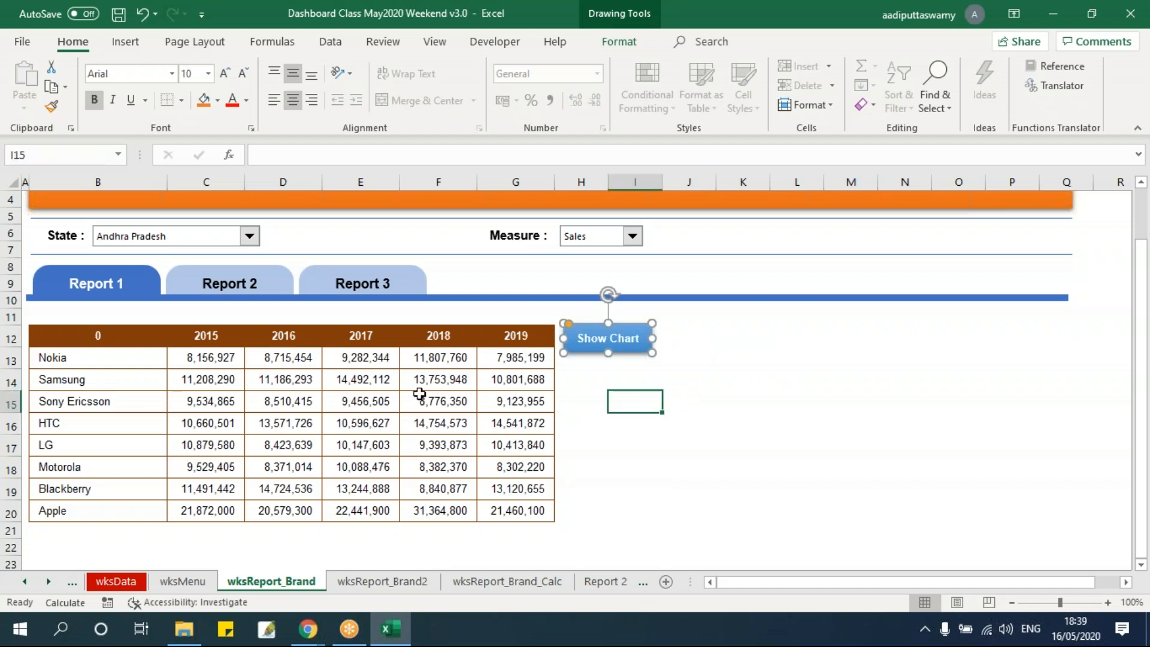
drag(90, 335, 512, 513)
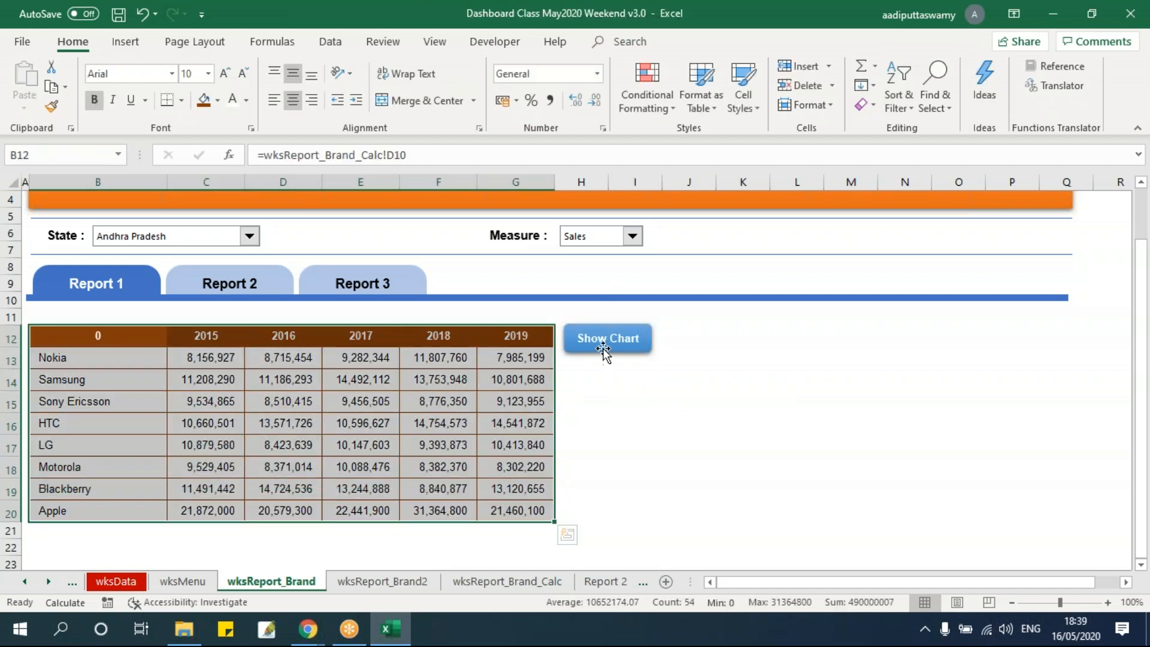
click(603, 350)
mouse_move(95, 334)
mouse_down()
mouse_move(595, 513)
mouse_move(539, 514)
mouse_up()
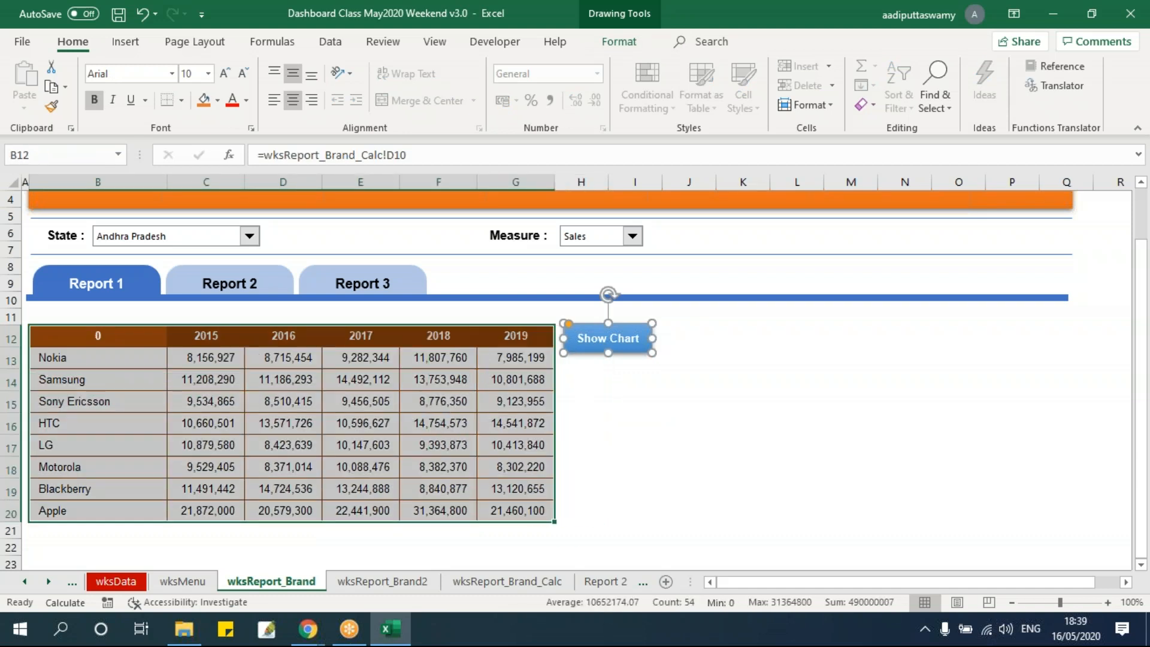
click(635, 467)
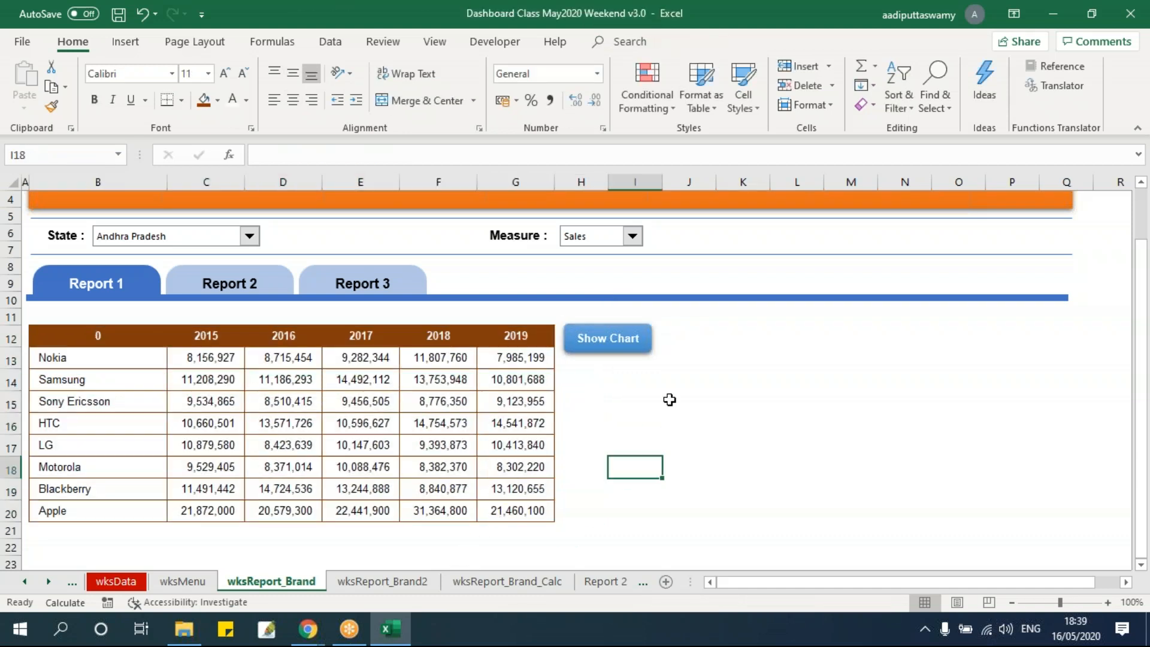
Link the Show Chart button to cell A1 of the wksReport_Brand2 sheet in this document
click(645, 347)
right_click(646, 348)
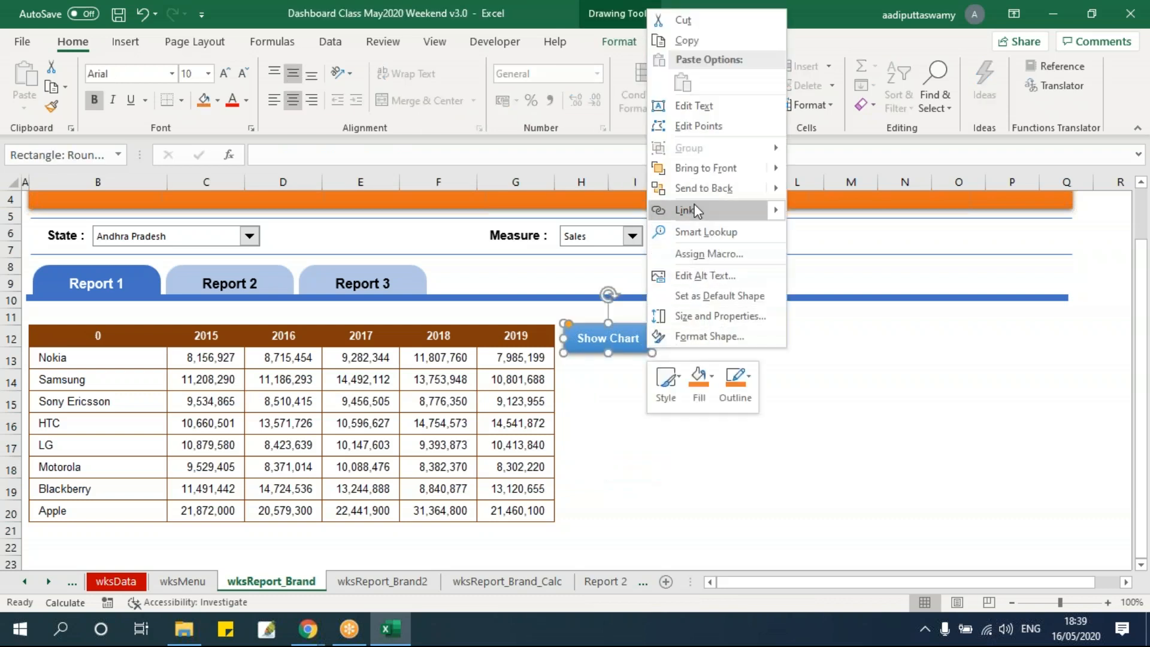
click(703, 255)
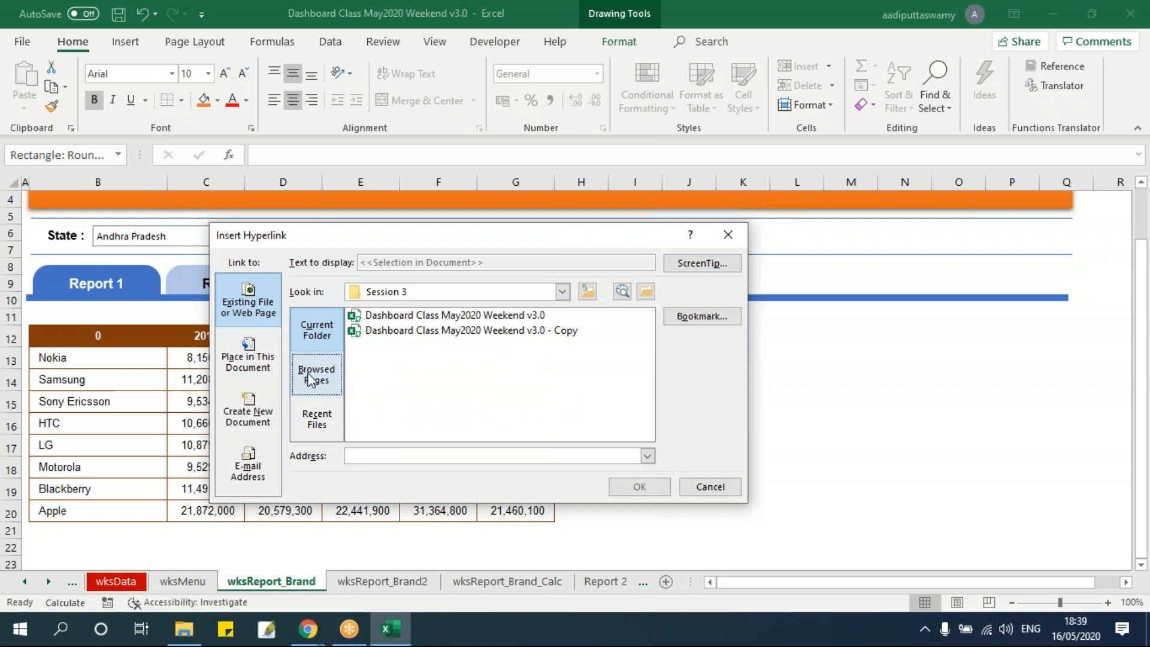
click(250, 358)
click(399, 413)
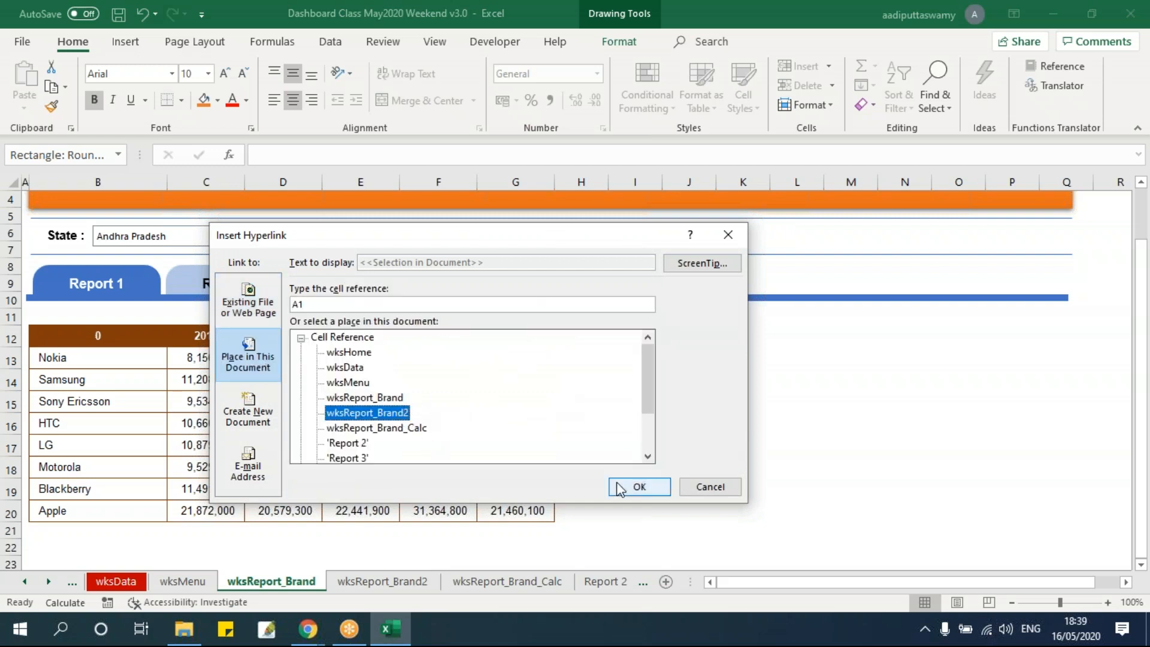
click(659, 485)
key(Escape)
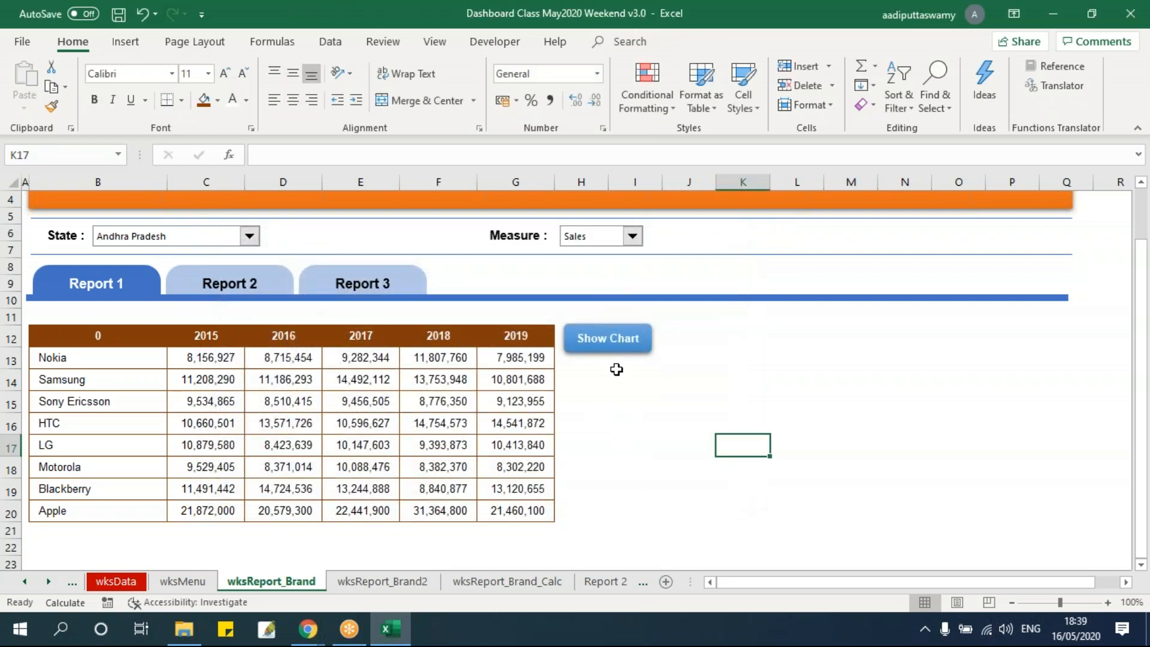
Test the Show Chart button's link to the chart sheet and return to the wksReport_Brand sheet
click(609, 339)
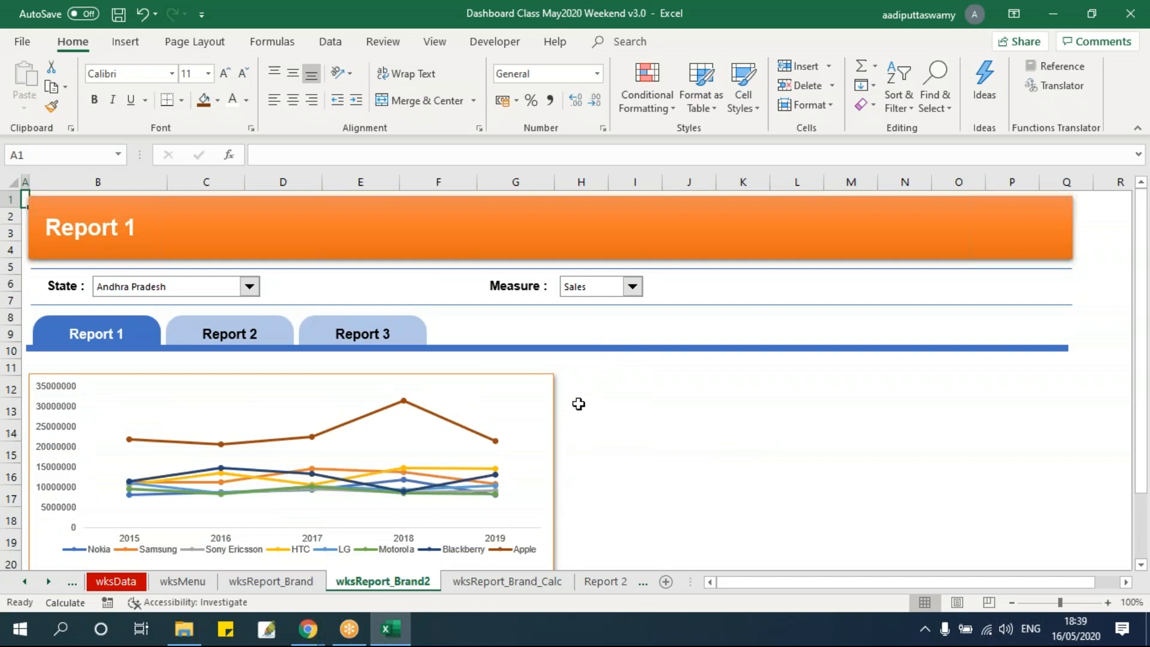
key(ctrl+Page_Up)
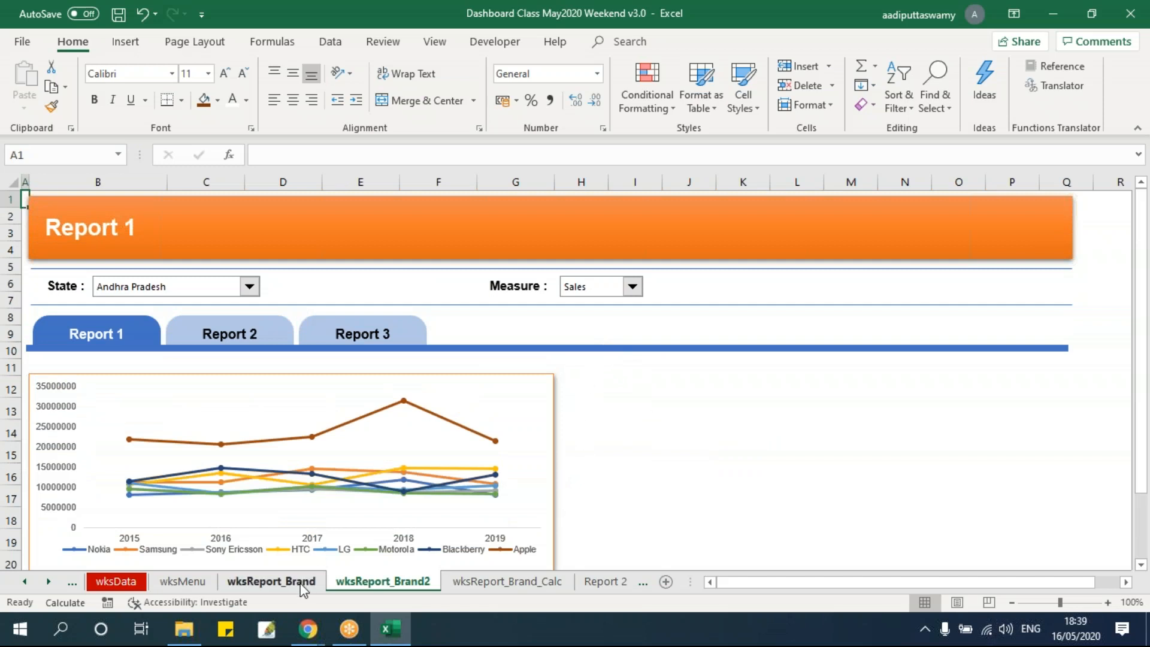
click(383, 581)
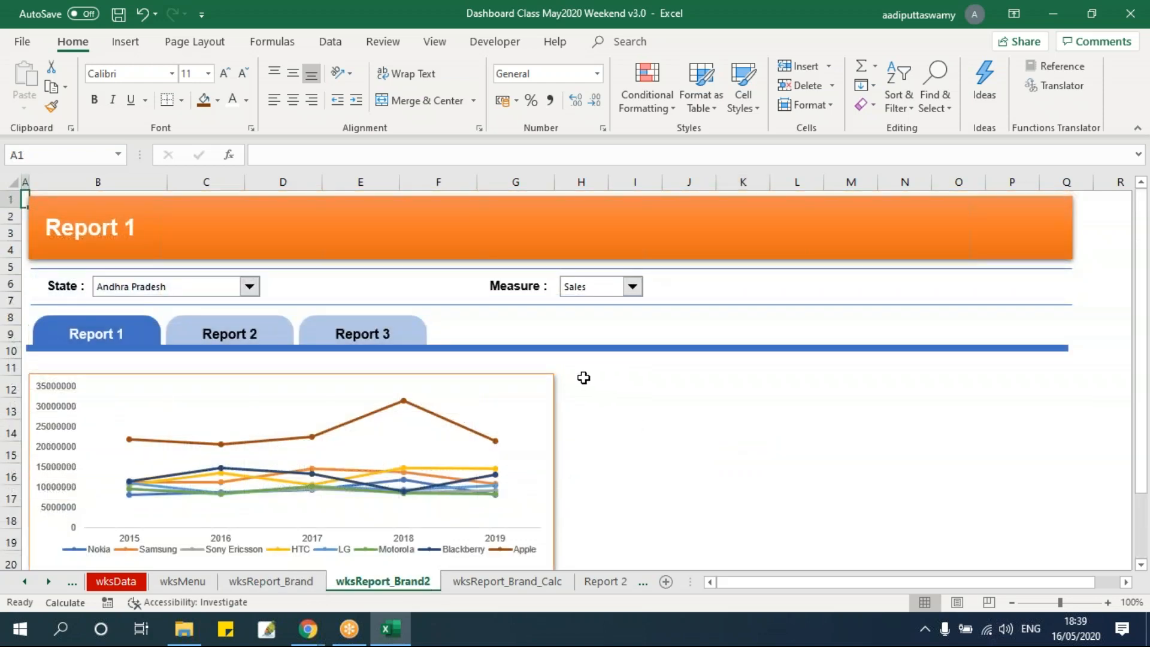
click(611, 390)
key(ctrl+Page_Up)
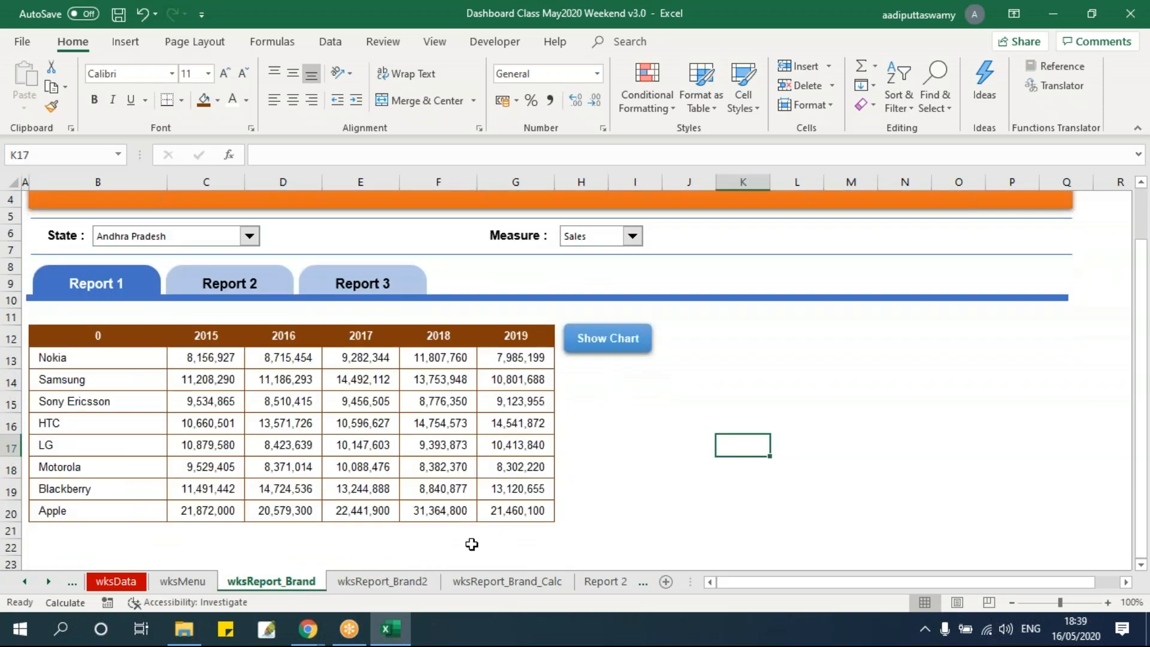
Insert a rectangle about 2.57 cm wide and 1.88 cm high in the empty area below the Show Chart button
click(697, 383)
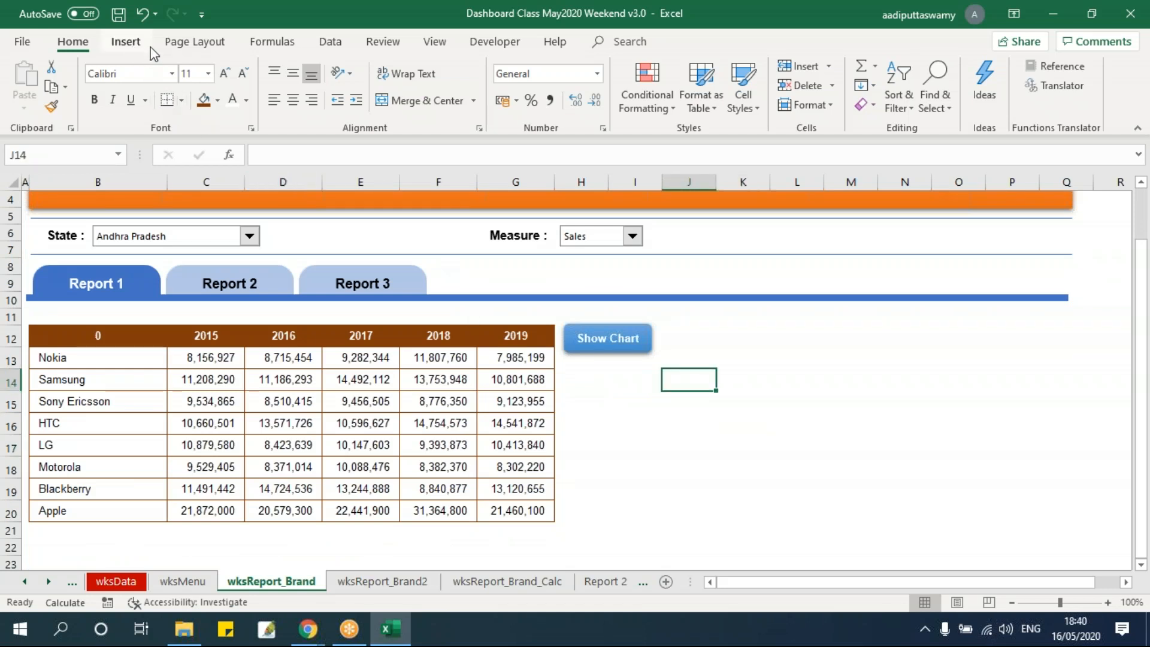
click(125, 41)
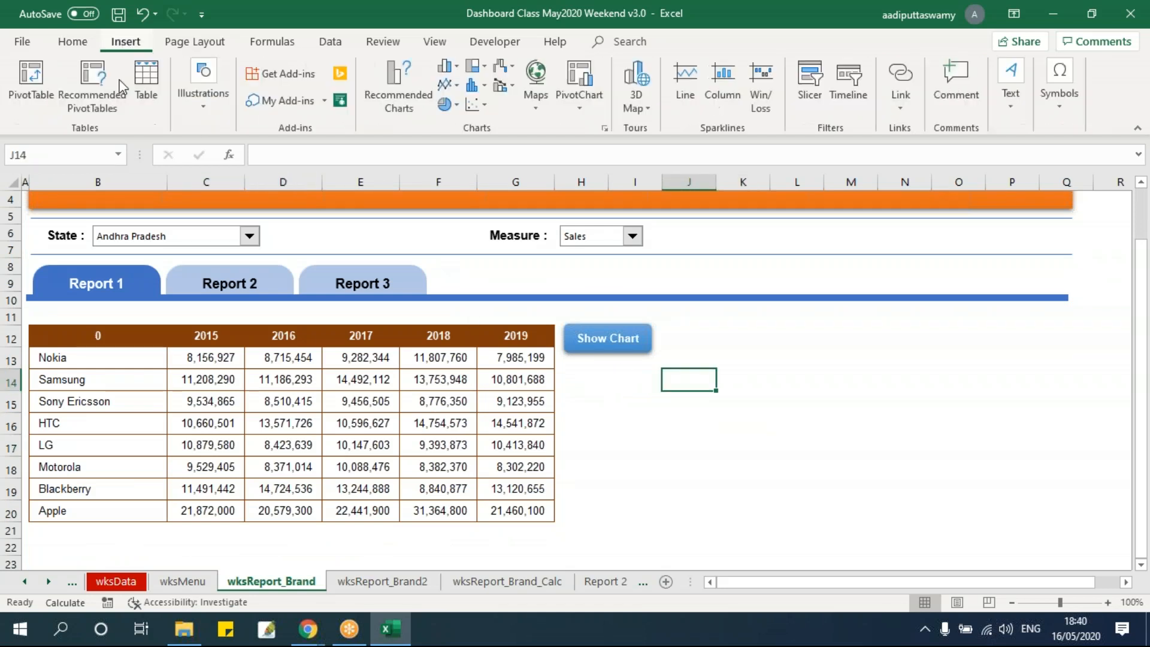
click(214, 100)
click(273, 165)
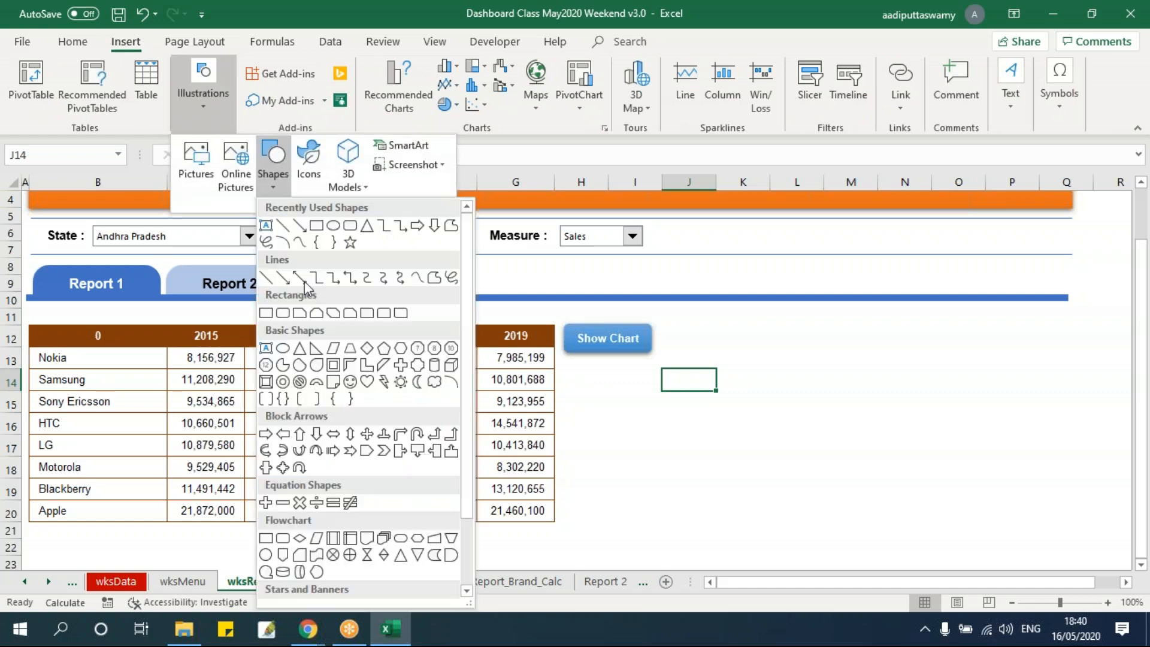
click(316, 225)
drag(647, 411, 730, 472)
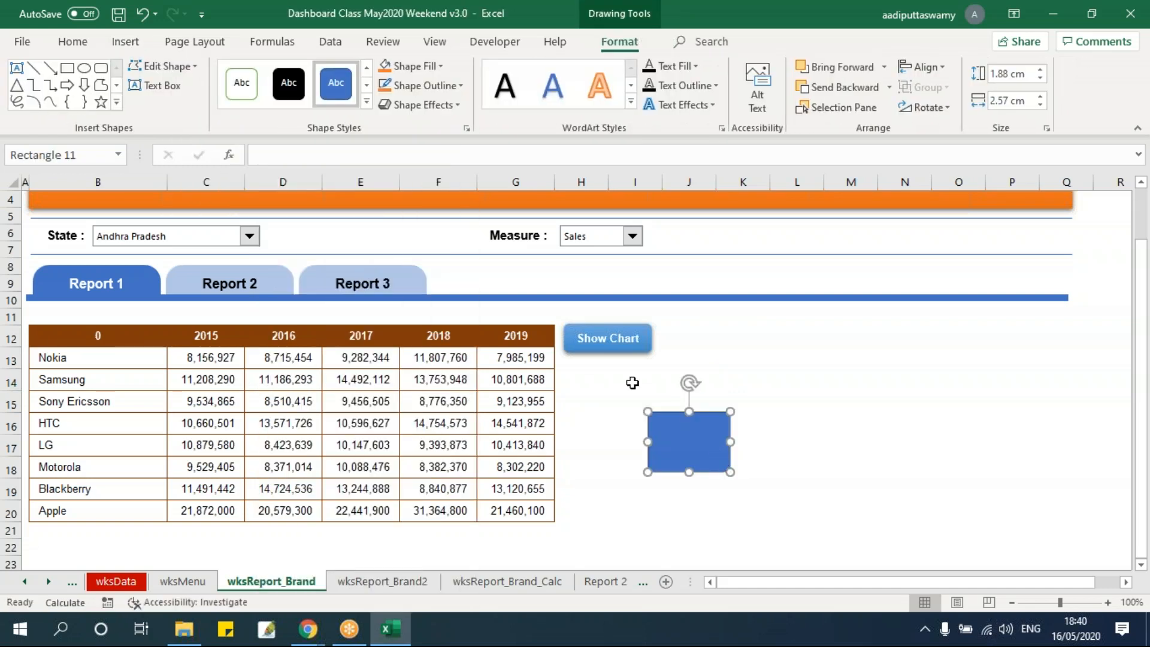
Copy the Show Chart button to the wksReport_Brand2 sheet and place it beside the chart's upper edge
click(368, 581)
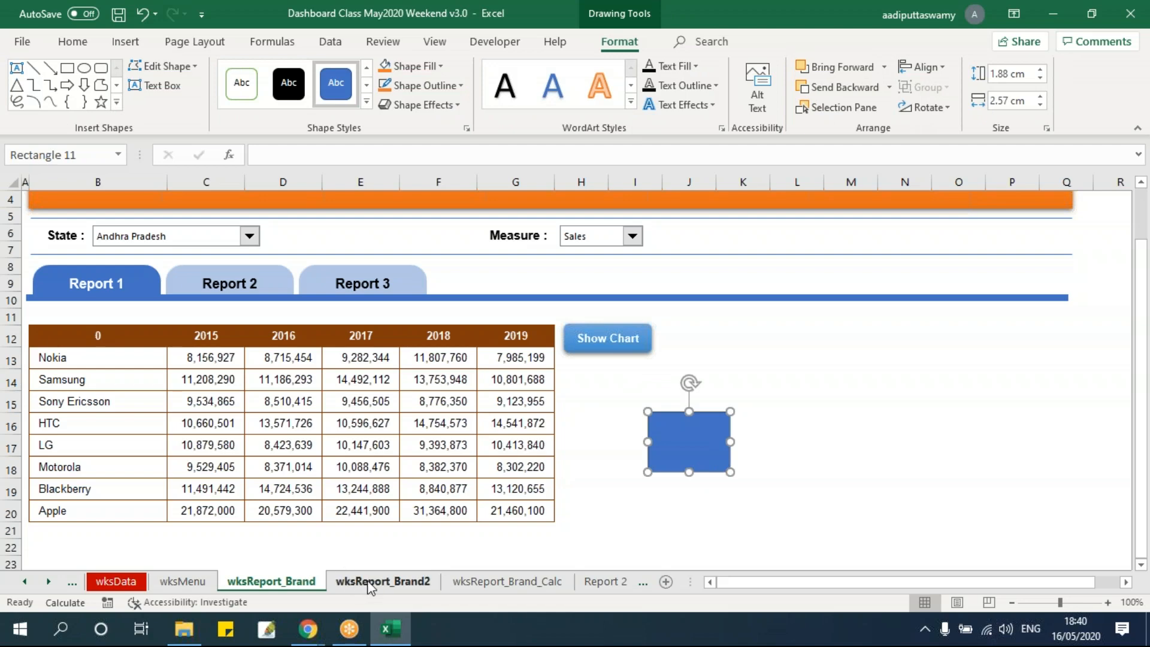
click(272, 581)
click(636, 337)
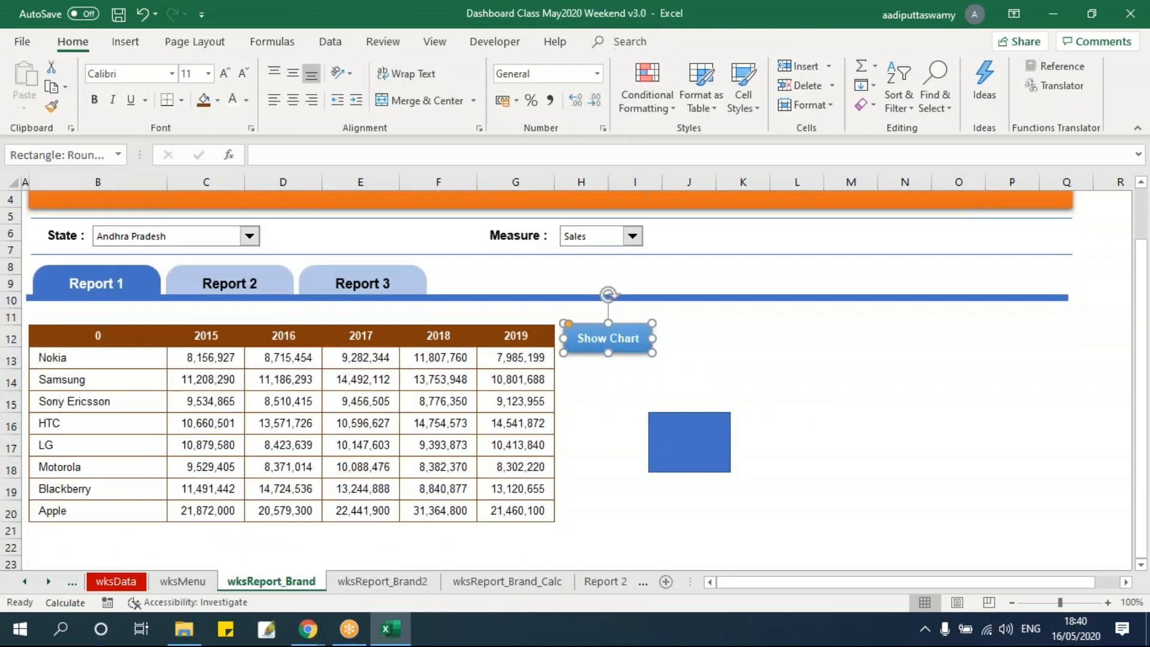
click(796, 400)
click(382, 582)
click(724, 432)
key(ctrl+v)
drag(740, 451, 585, 402)
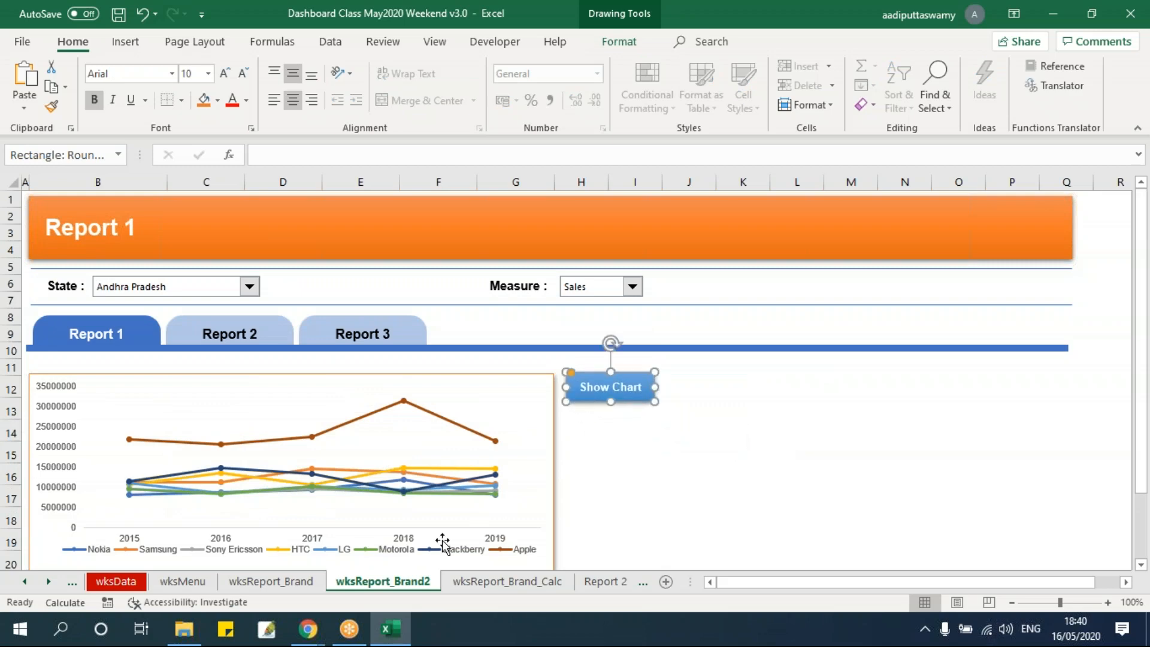
Remove the copied Show Chart button from the wksReport_Brand2 sheet
click(282, 580)
click(347, 584)
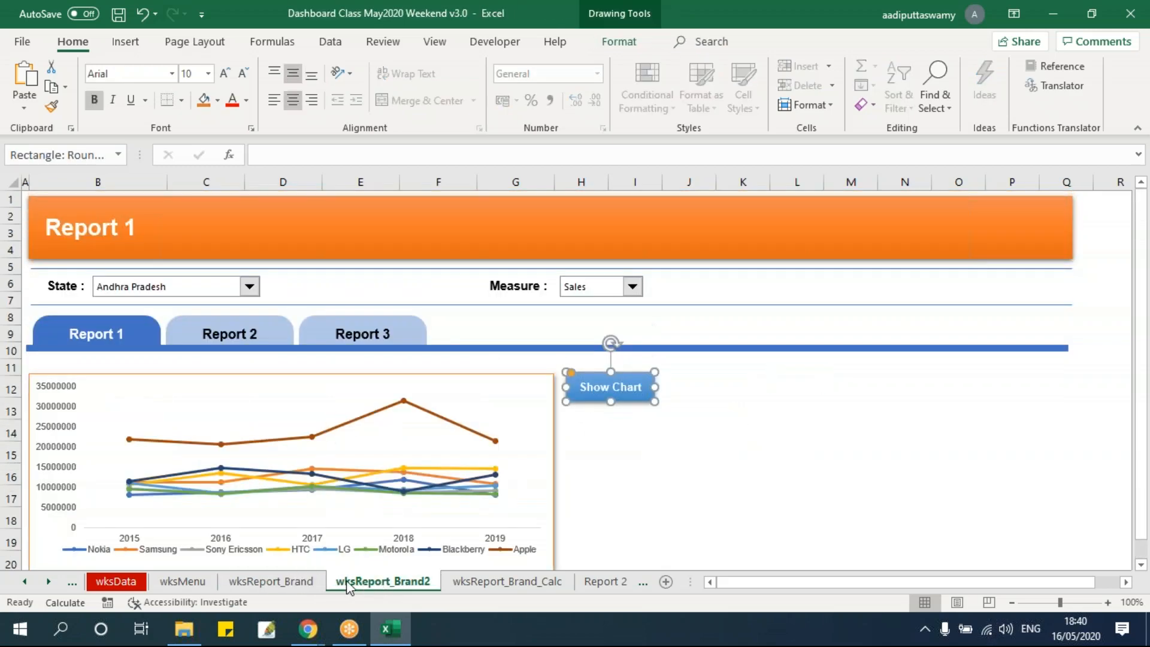
click(675, 495)
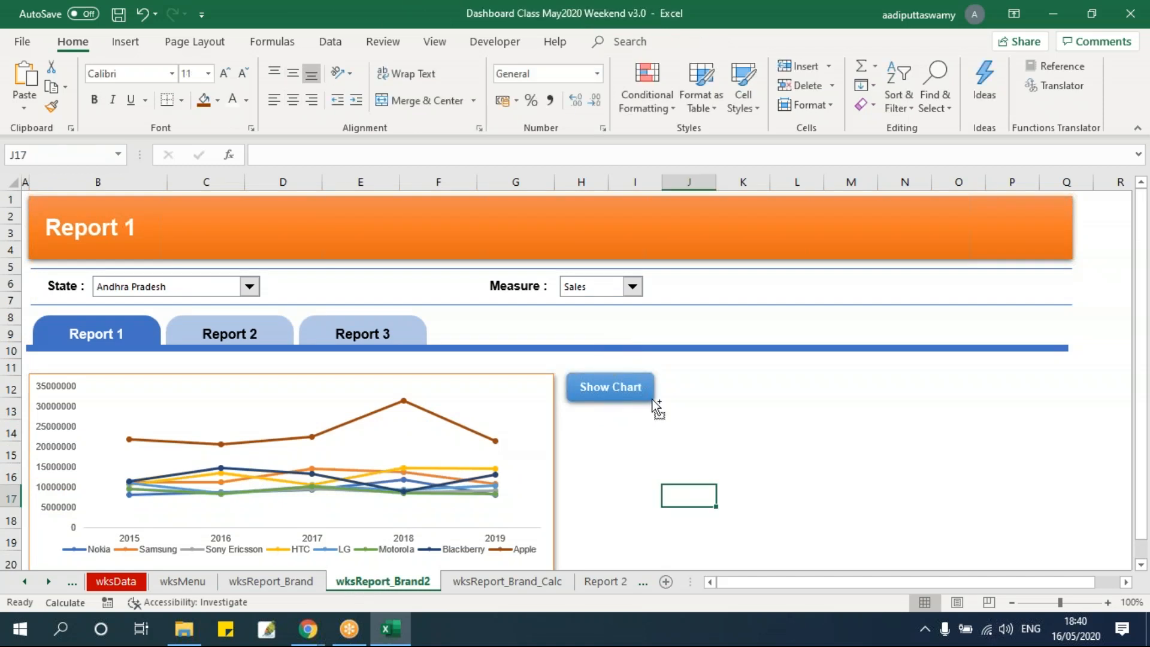
click(646, 396)
key(Escape)
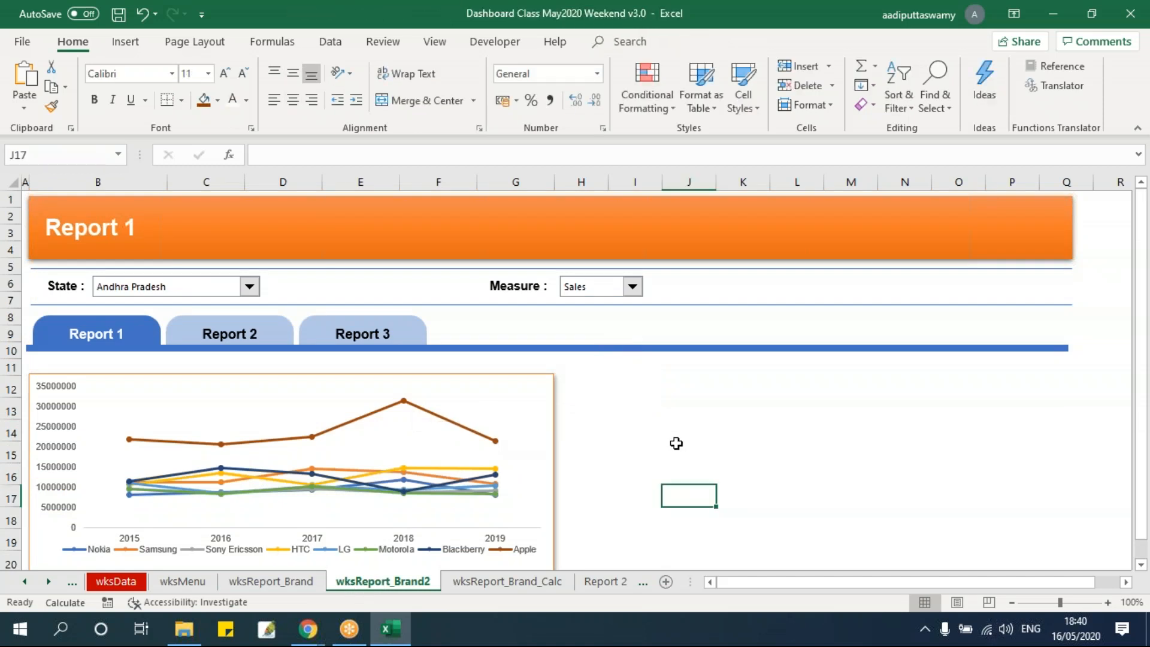
Add the ScreenTip "Show Chart" to the hyperlink of the Show Chart button on the wksReport_Brand sheet
key(ctrl+Page_Up)
right_click(654, 352)
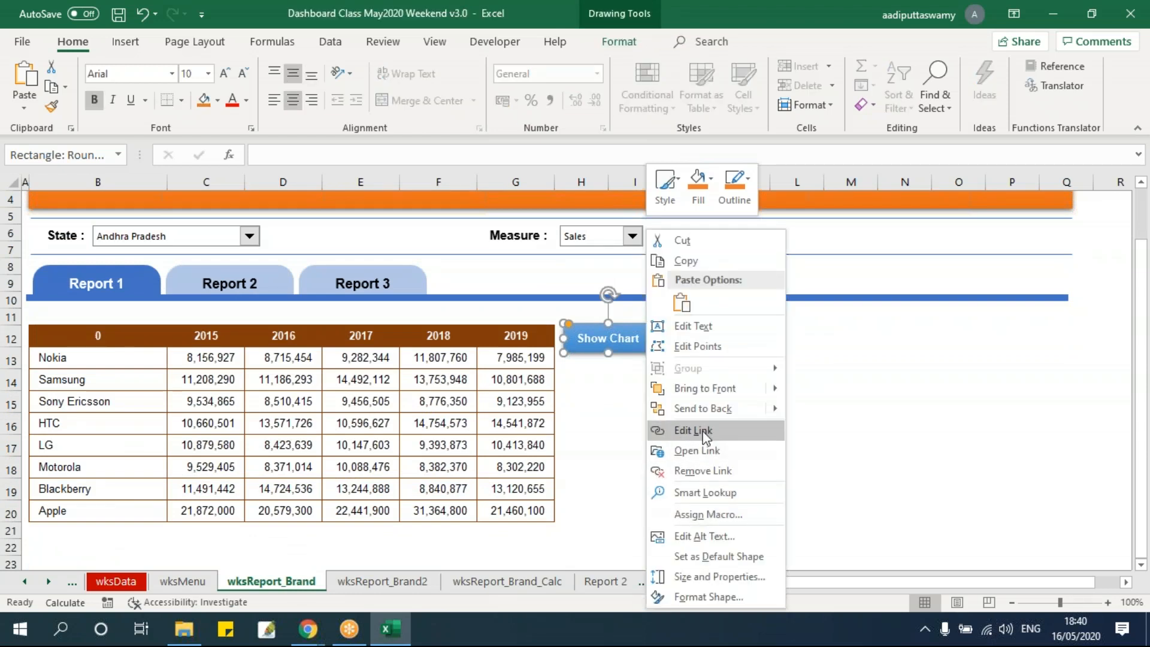
click(714, 429)
click(898, 318)
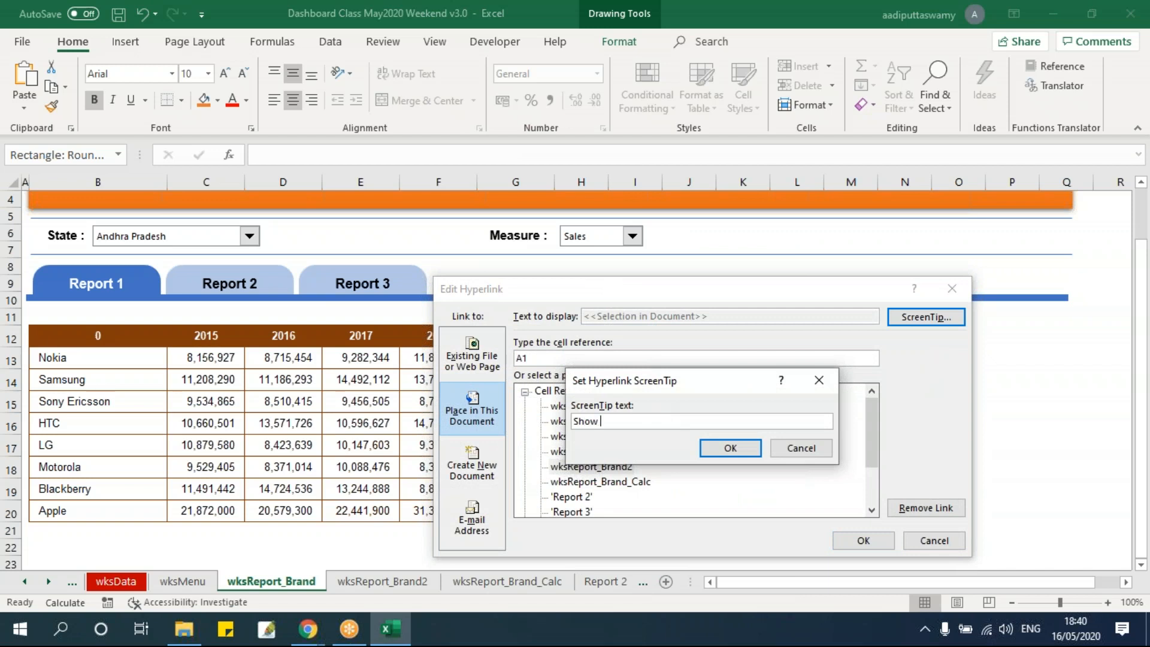
click(730, 448)
key(Return)
key(Escape)
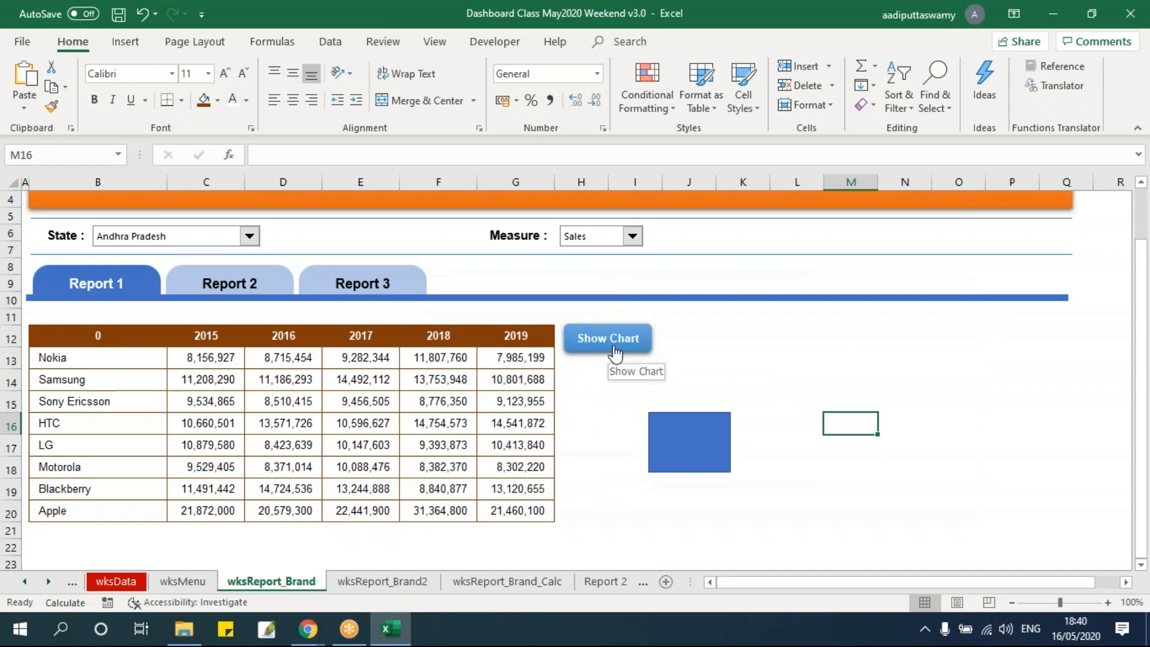
Move the blue rectangle to the upper-left corner of the wksReport_Brand sheet and enlarge it so it covers the banner's title
click(758, 354)
mouse_move(702, 457)
mouse_down()
mouse_move(242, 345)
mouse_move(95, 239)
mouse_move(67, 235)
mouse_move(56, 200)
mouse_up()
scroll(115, 313, up, 1)
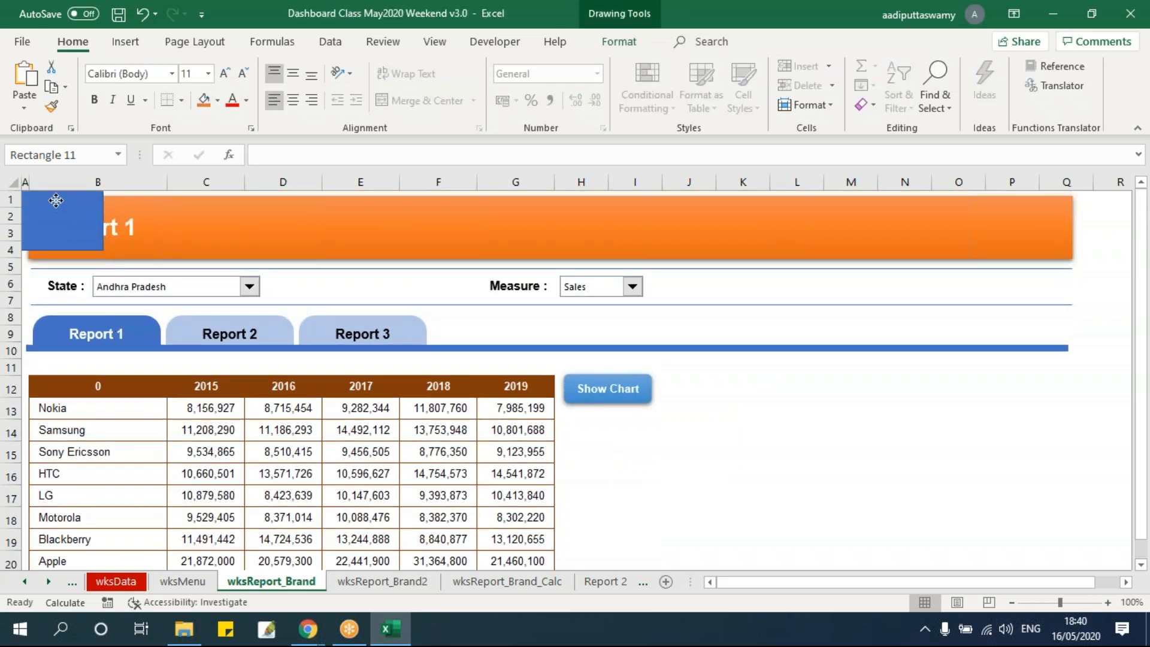
drag(103, 250, 136, 280)
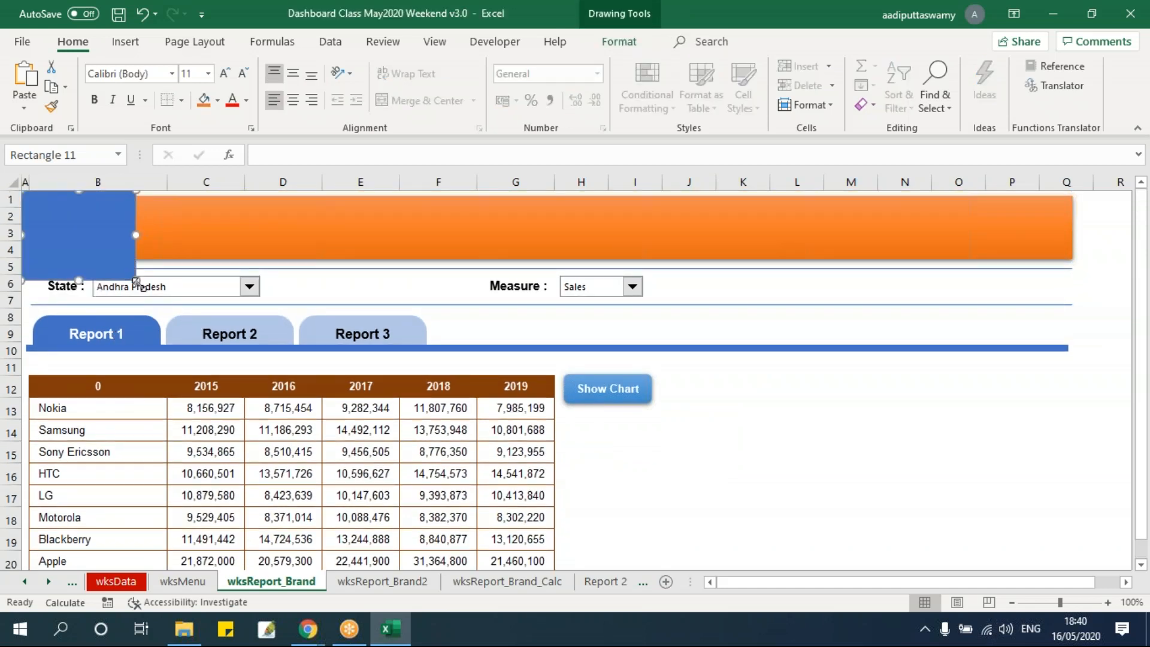
Copy the rectangle together with the Show Chart button, and delete the rectangle from the wksReport_Brand sheet
ctrl+click(649, 399)
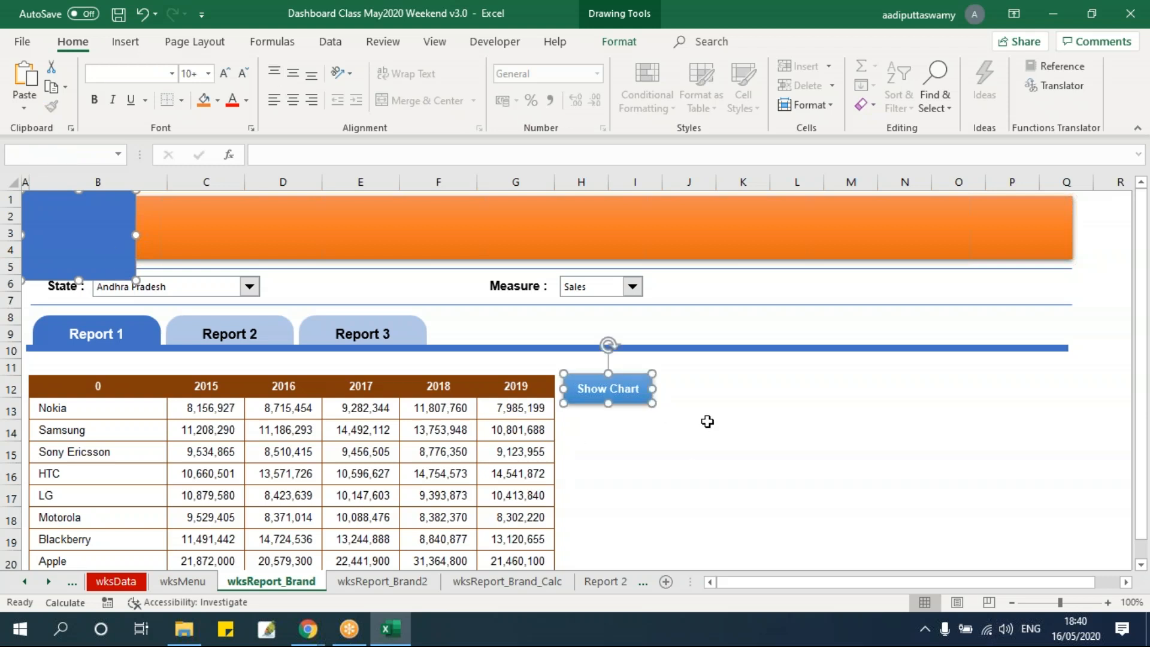
click(710, 430)
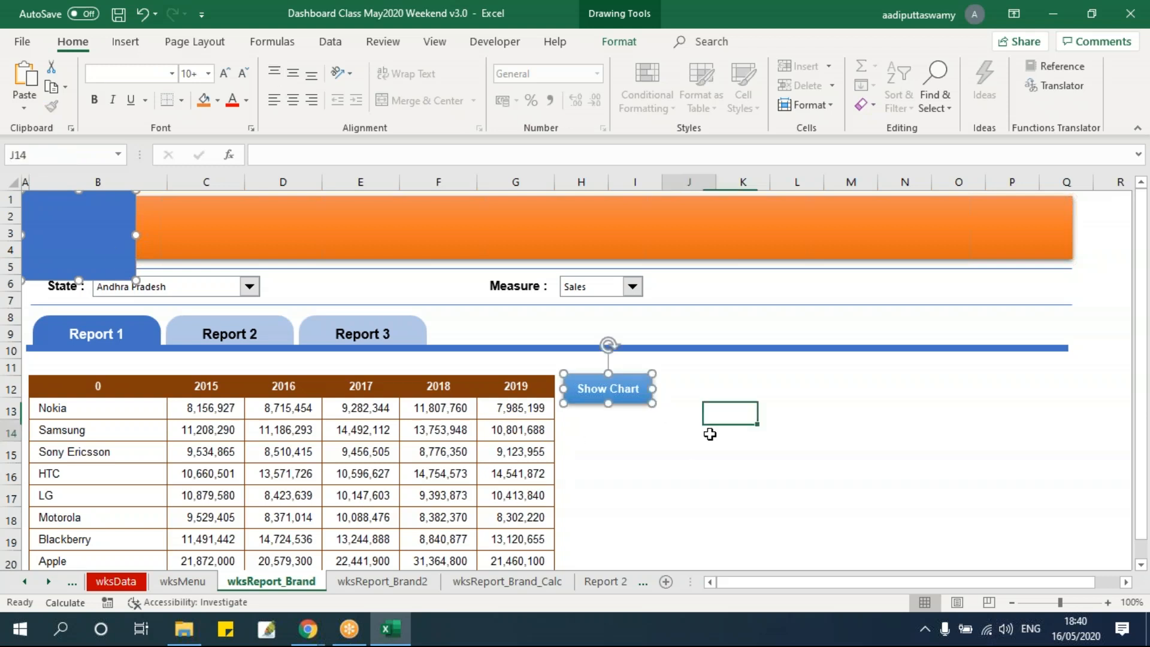
click(103, 231)
key(Delete)
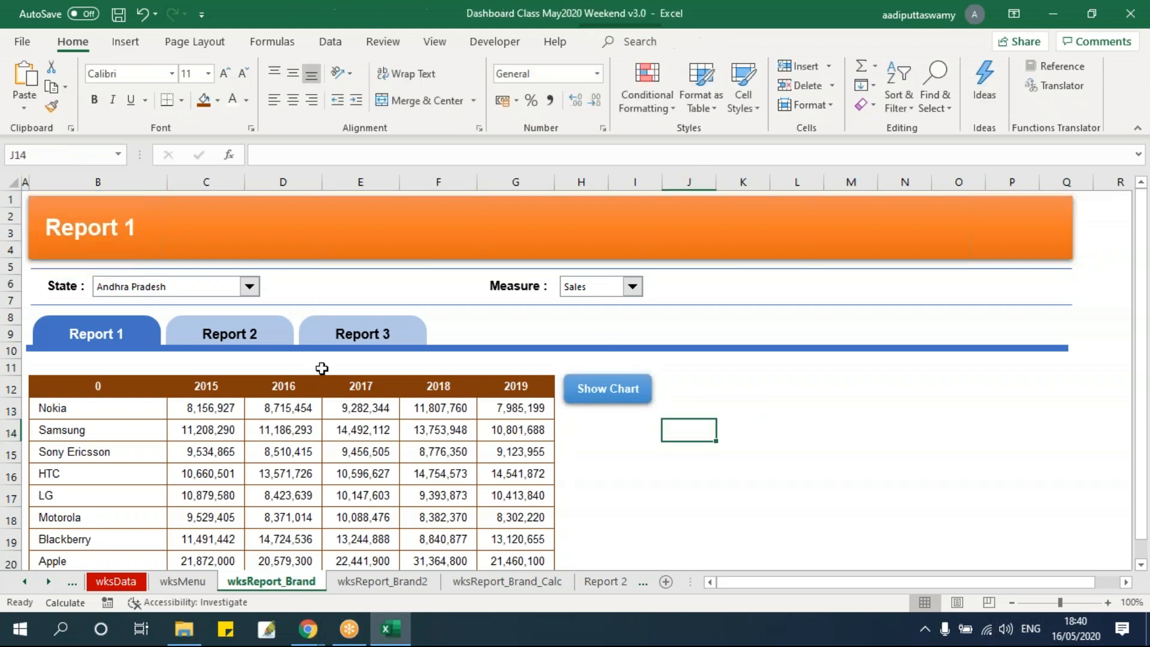
Paste the copied rectangle and Show Chart button at cell A1 of the wksReport_Brand2 sheet
click(396, 582)
click(620, 380)
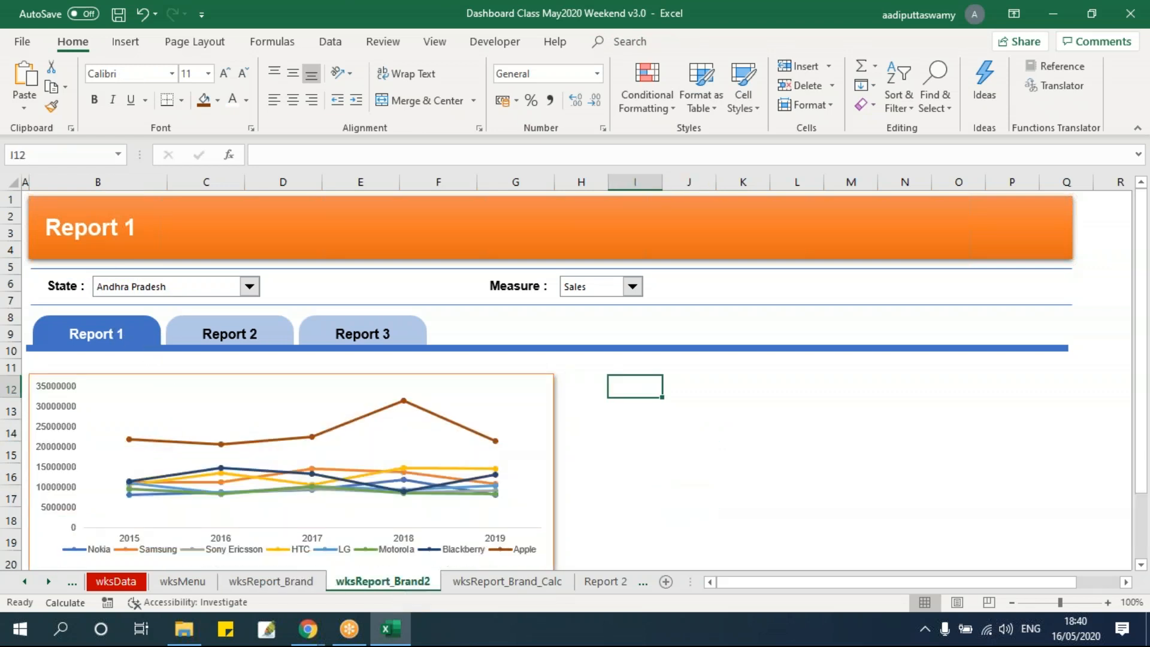
key(Left)
key(Left)
key(Left)
key(Left)
key(Left)
key(Left)
key(Left)
key(Left)
key(ctrl+Up)
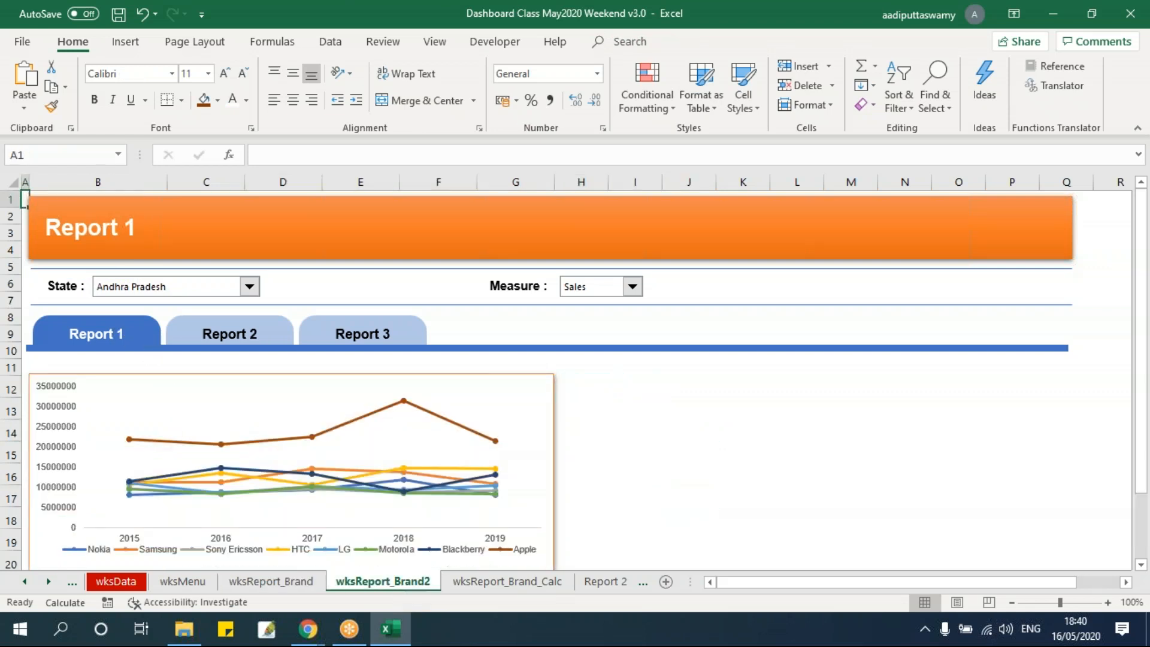
key(ctrl+v)
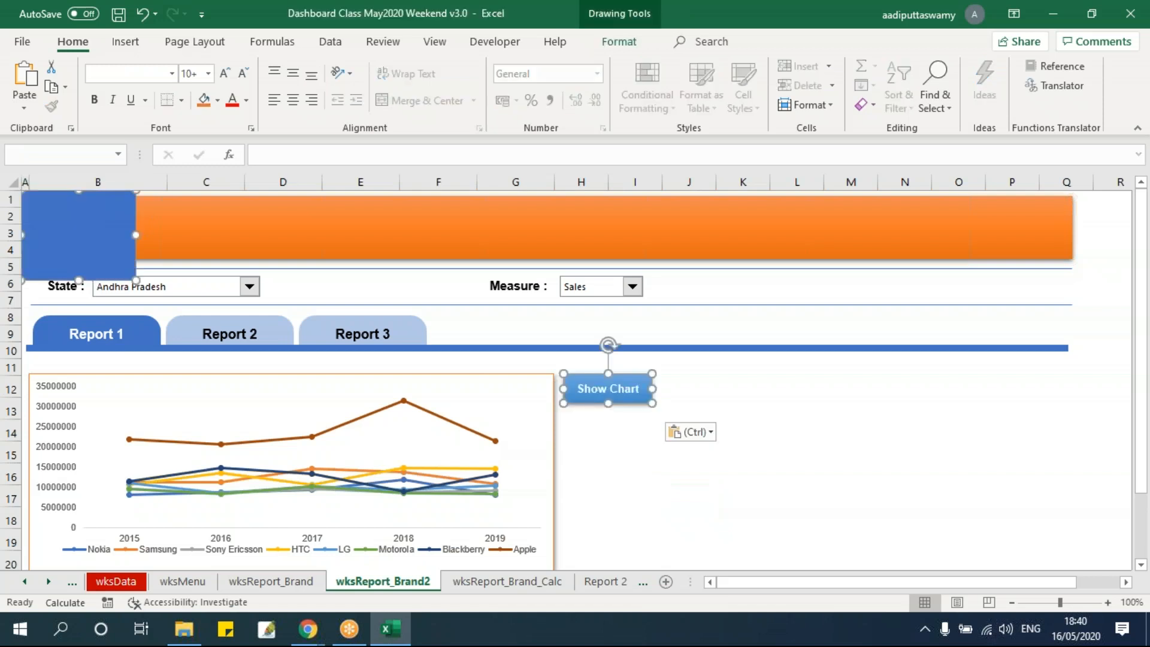
Delete the pasted blue rectangle covering the banner title on wksReport_Brand2, keeping only the button
click(273, 272)
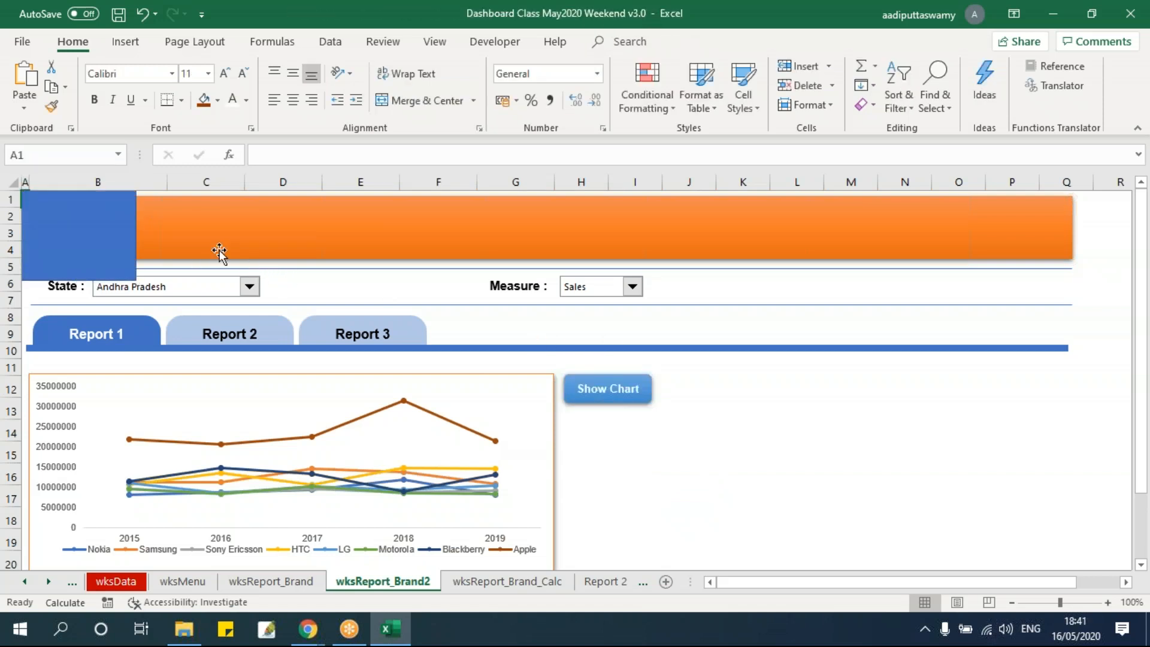
click(97, 223)
key(Delete)
Change the label of the pasted button on wksReport_Brand2 to "Show Table"
click(726, 433)
click(851, 479)
click(611, 392)
click(609, 389)
drag(608, 389, 661, 392)
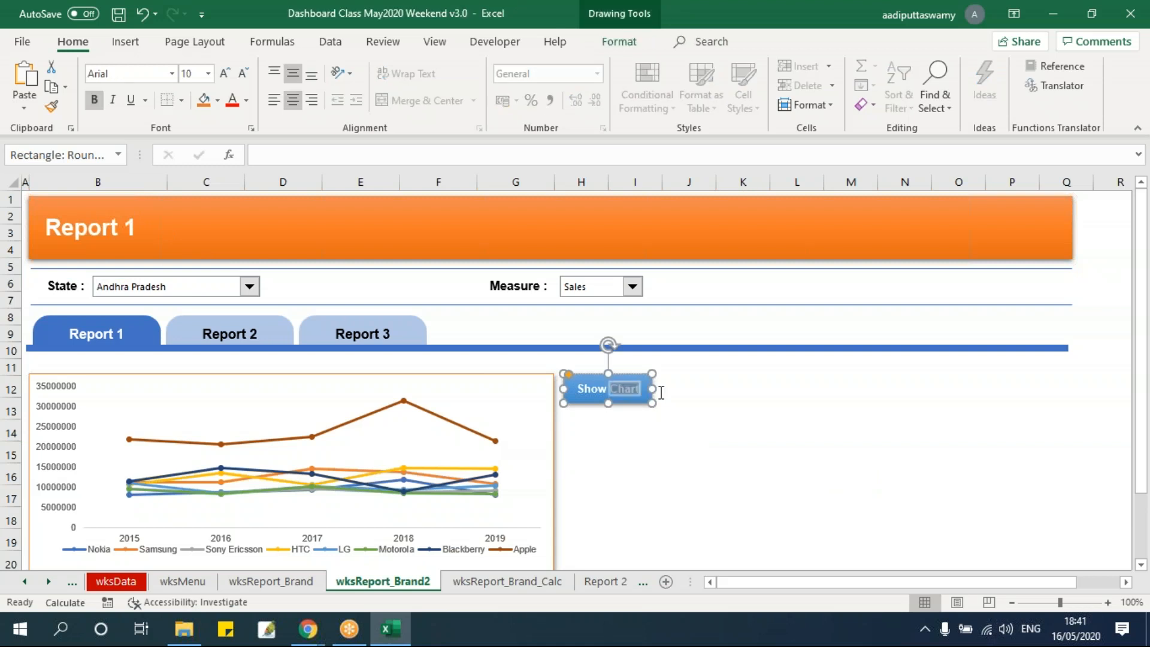
text(Table)
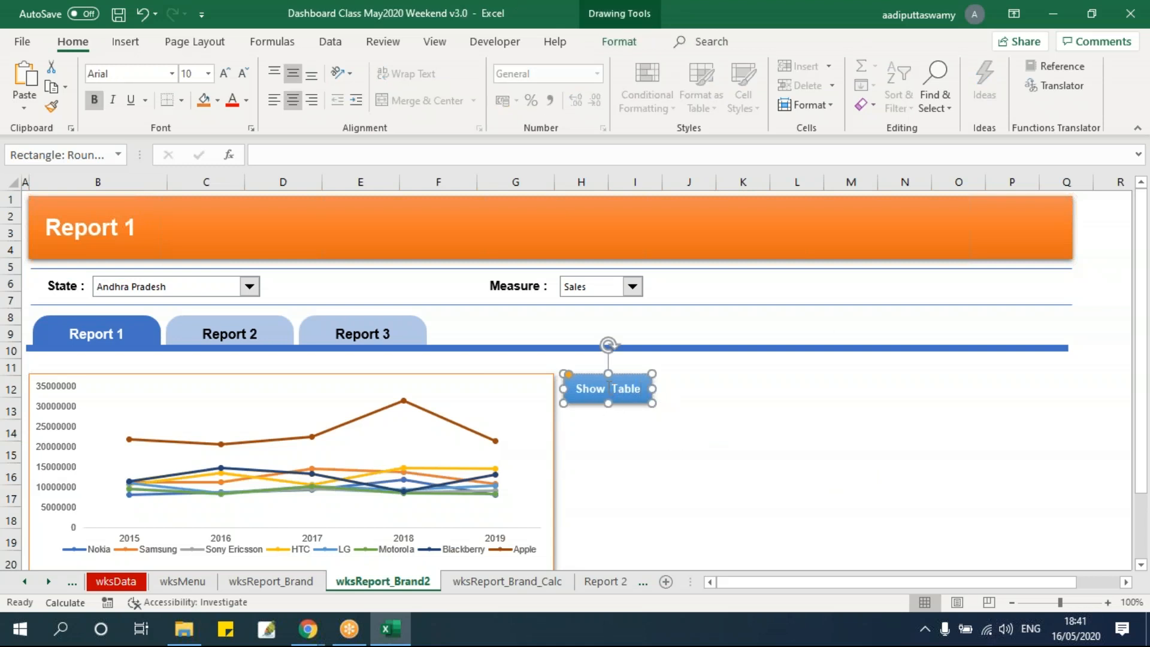
key(BackSpace)
click(684, 467)
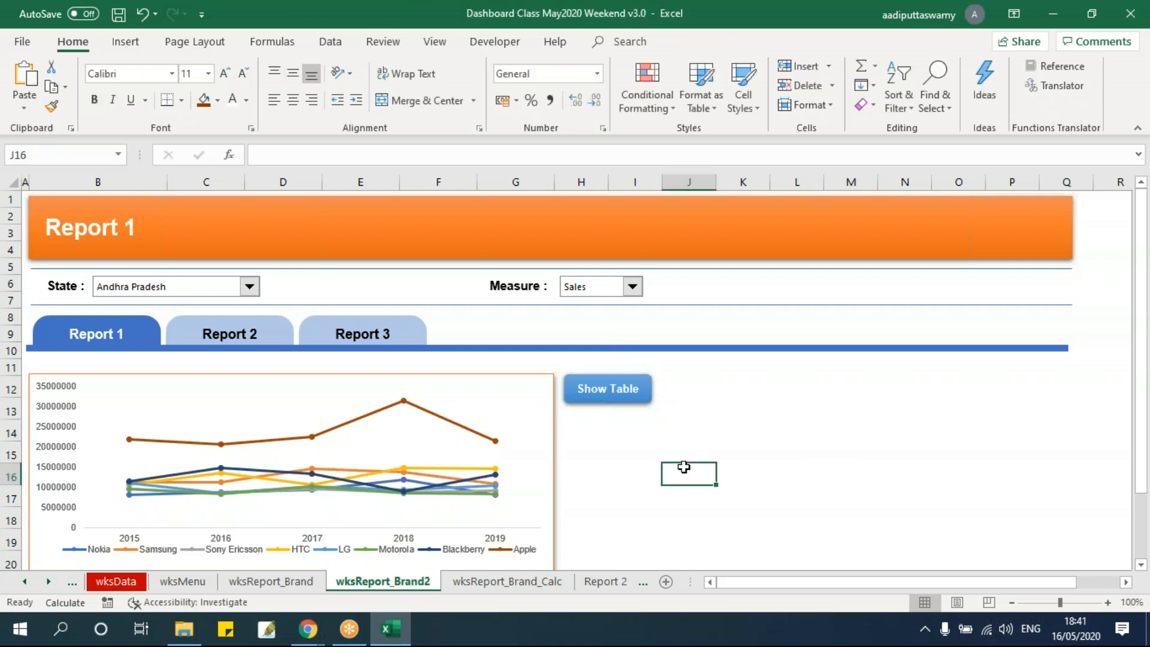
Edit the Show Table button's hyperlink so it points to cell A1 of the wksReport_Brand sheet
right_click(648, 398)
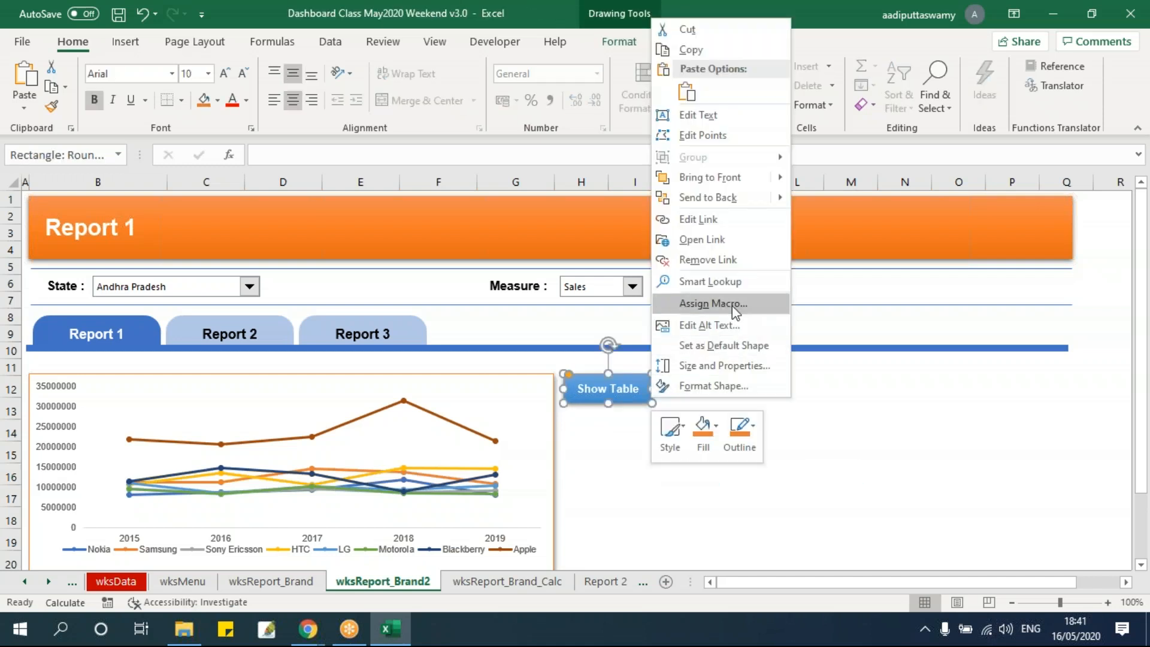
click(698, 219)
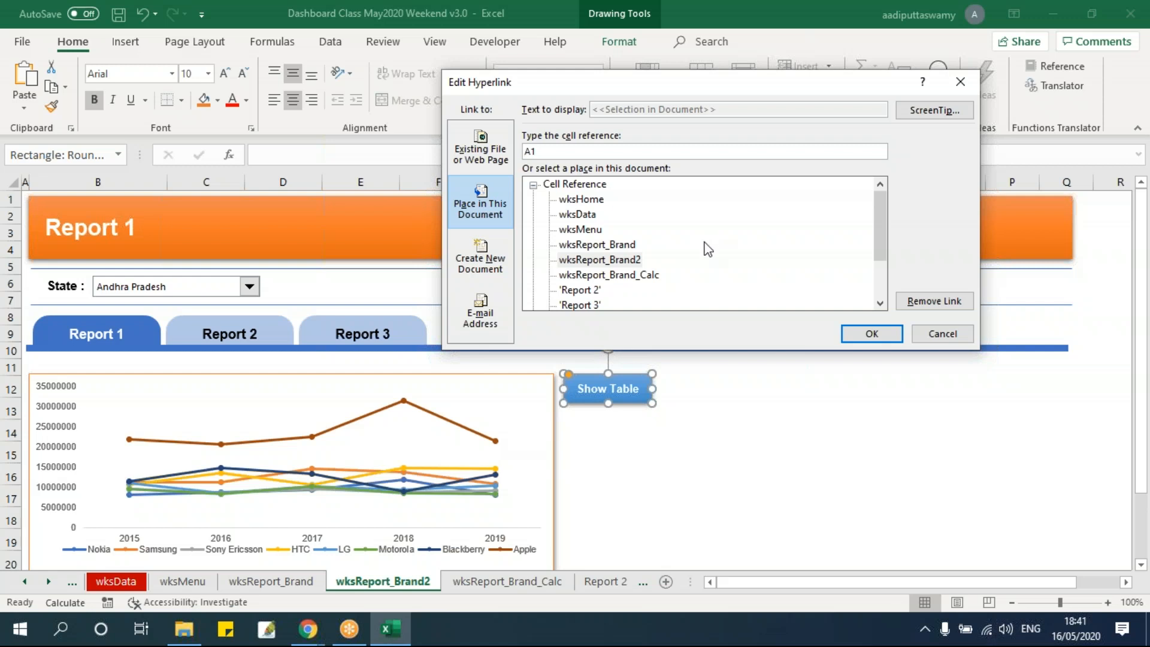
click(627, 246)
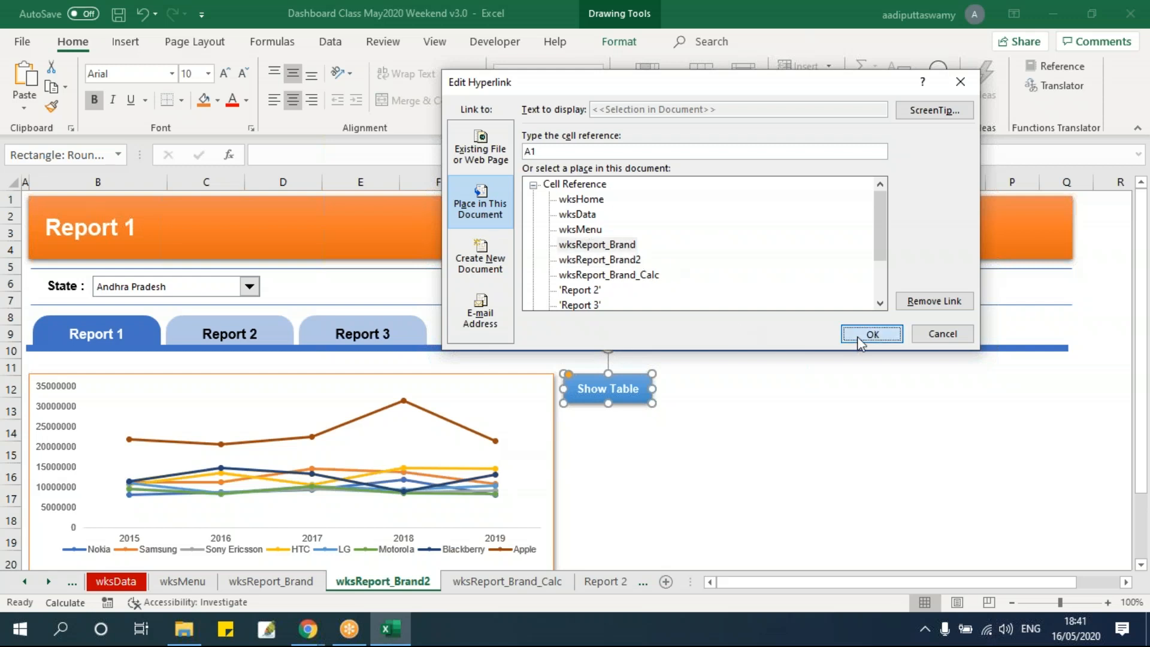
click(864, 334)
click(757, 475)
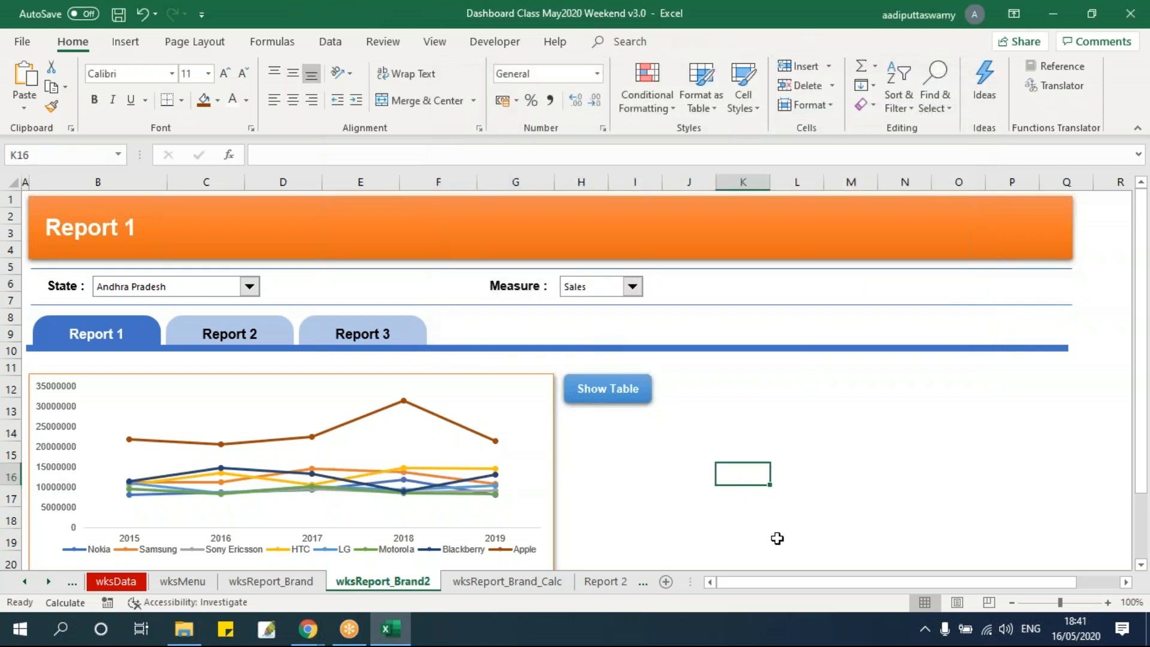
Change the ScreenTip of the Show Table button's hyperlink to match the button's label
right_click(647, 398)
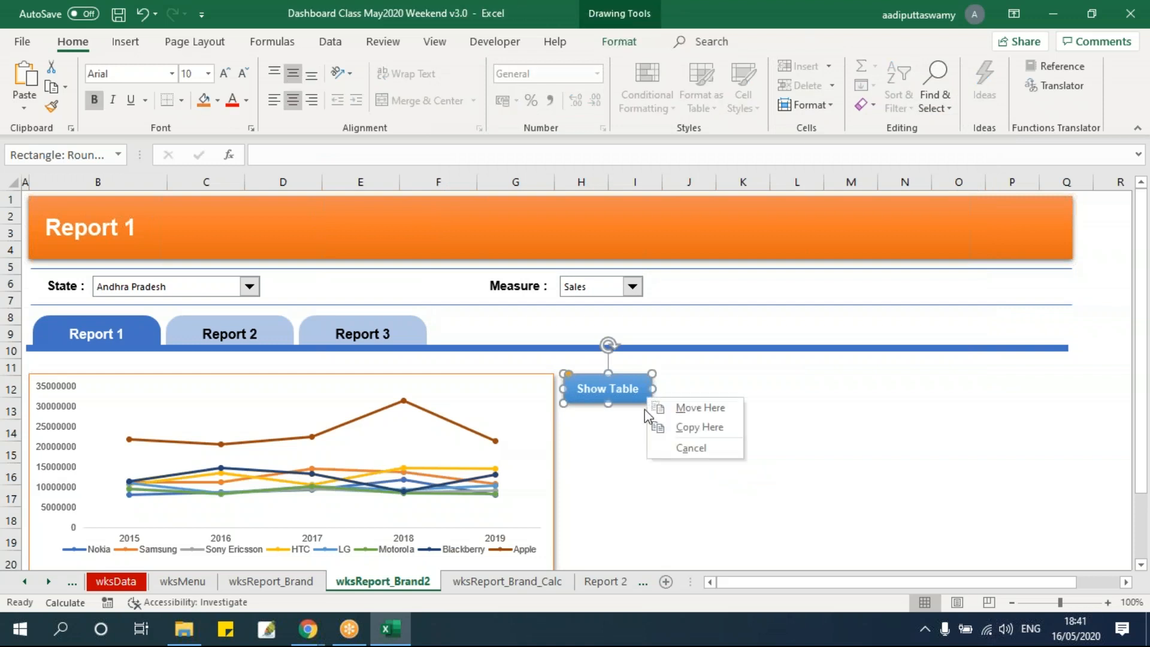
click(650, 427)
right_click(646, 398)
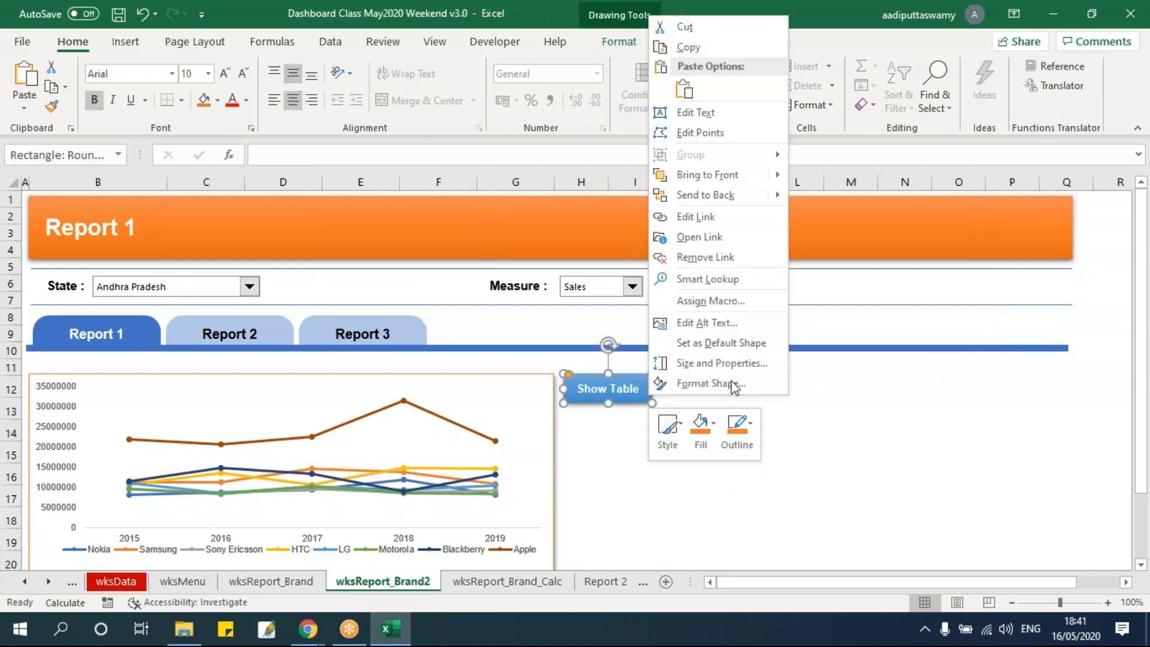
click(734, 218)
click(957, 106)
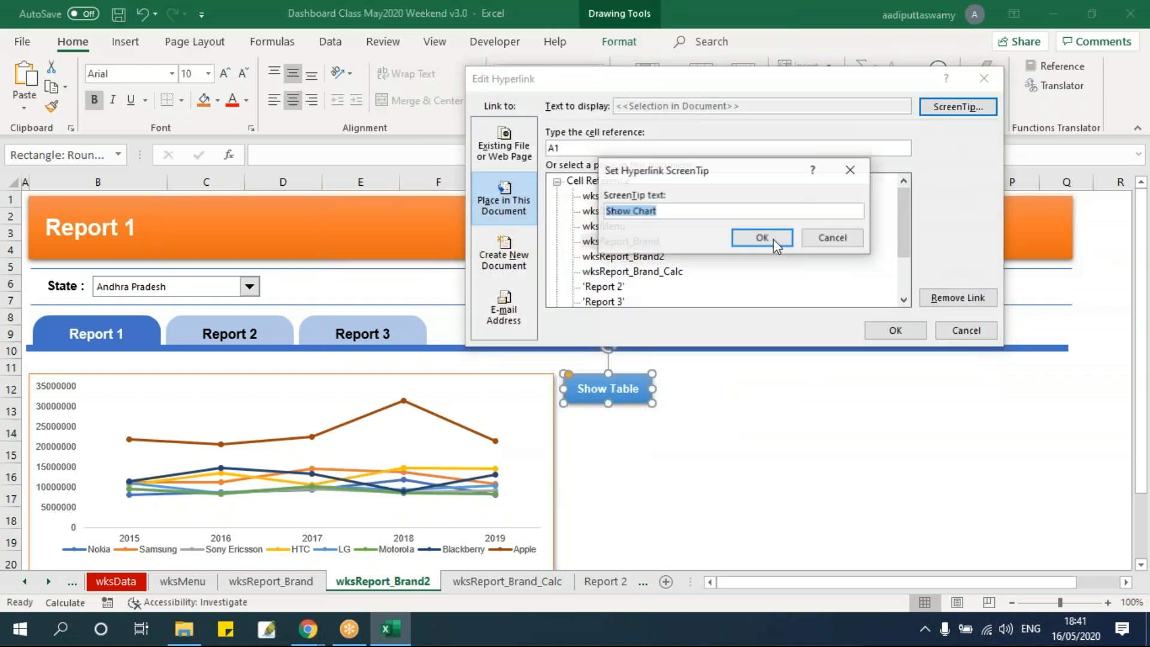
click(638, 214)
drag(636, 211, 727, 215)
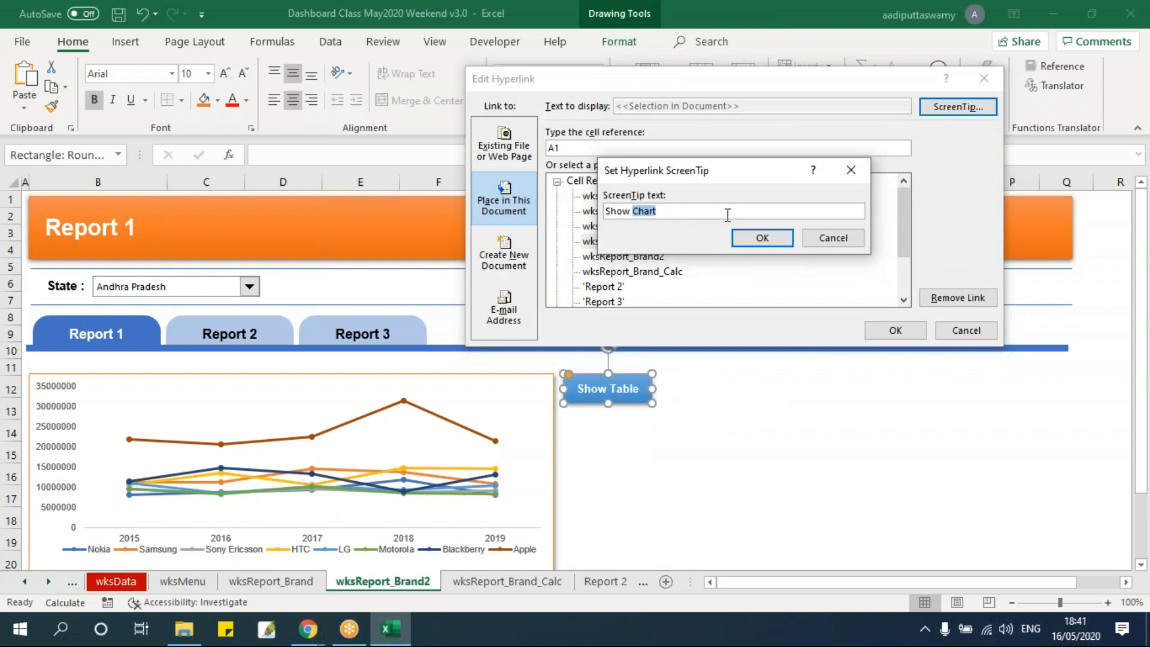
text(T)
click(760, 237)
click(895, 330)
click(851, 473)
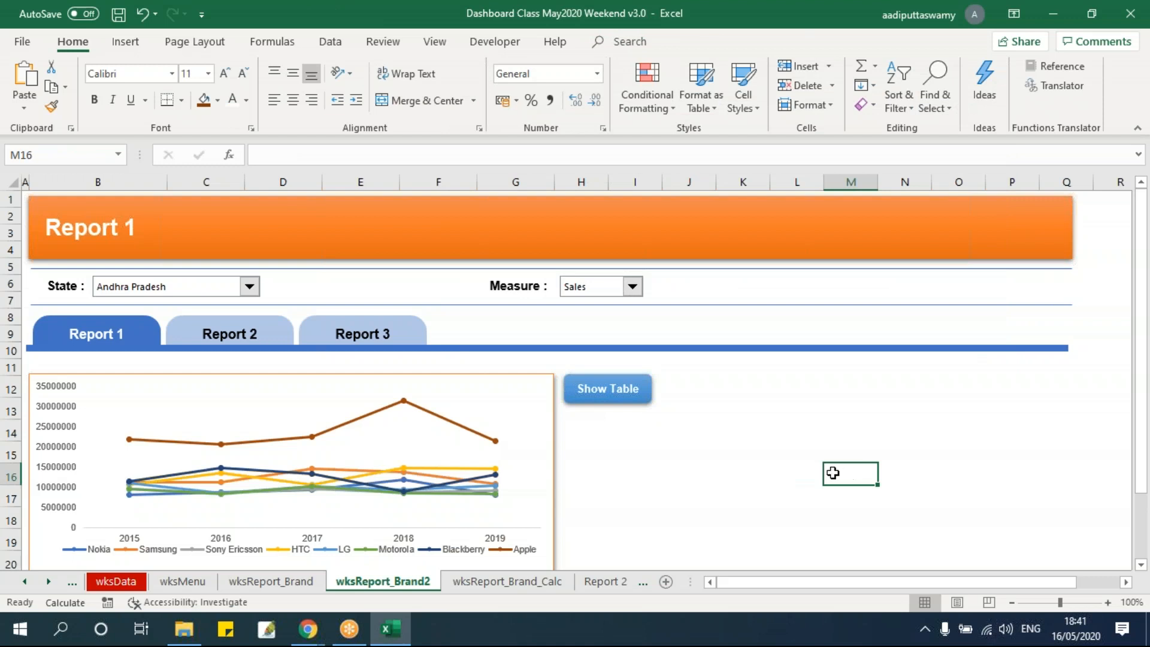
Test the Show Table and Show Chart links and flip between both sheets to compare their layout
click(636, 436)
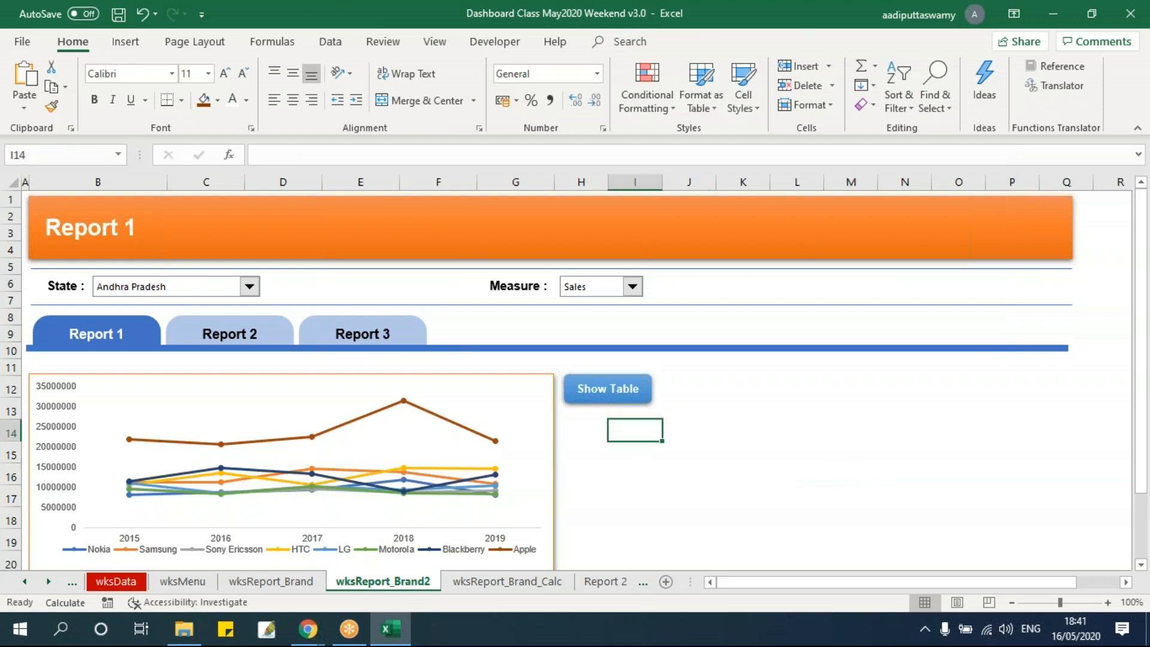
click(607, 391)
click(616, 398)
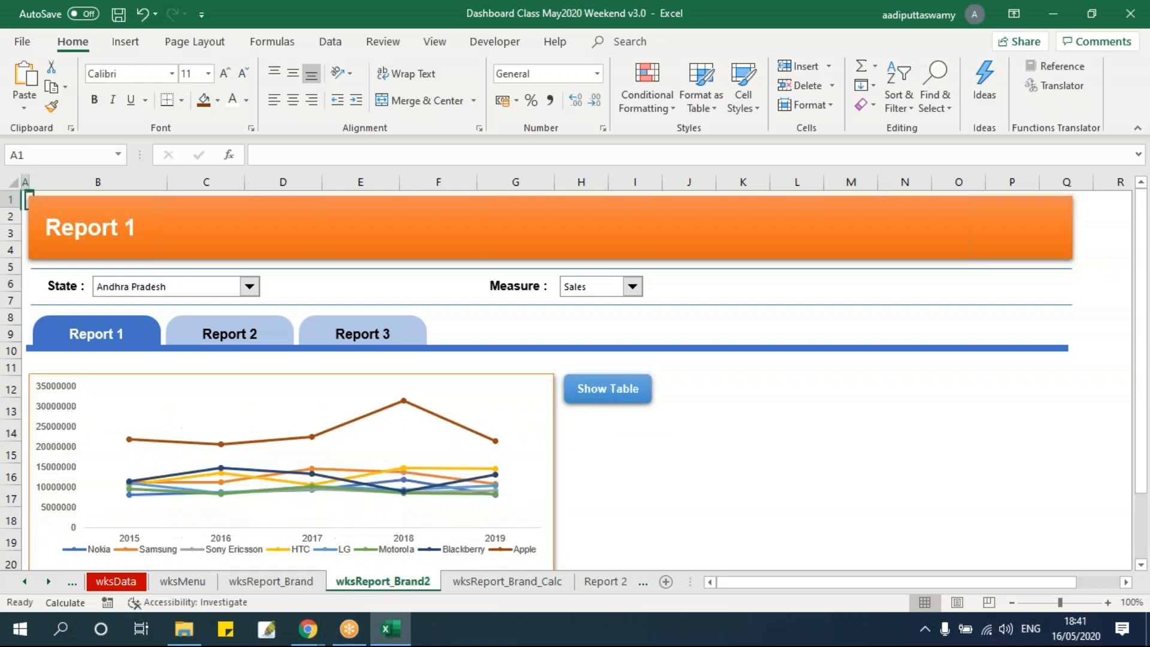
key(ctrl+Page_Up)
key(ctrl+Page_Down)
key(ctrl+Page_Up)
key(ctrl+Page_Down)
key(ctrl+Page_Up)
key(ctrl+Page_Down)
key(ctrl+Page_Up)
Enter "Brand" as the header in cell D10 of wksReport_Brand_Calc, and save the workbook from the wksReport_Brand sheet
click(479, 582)
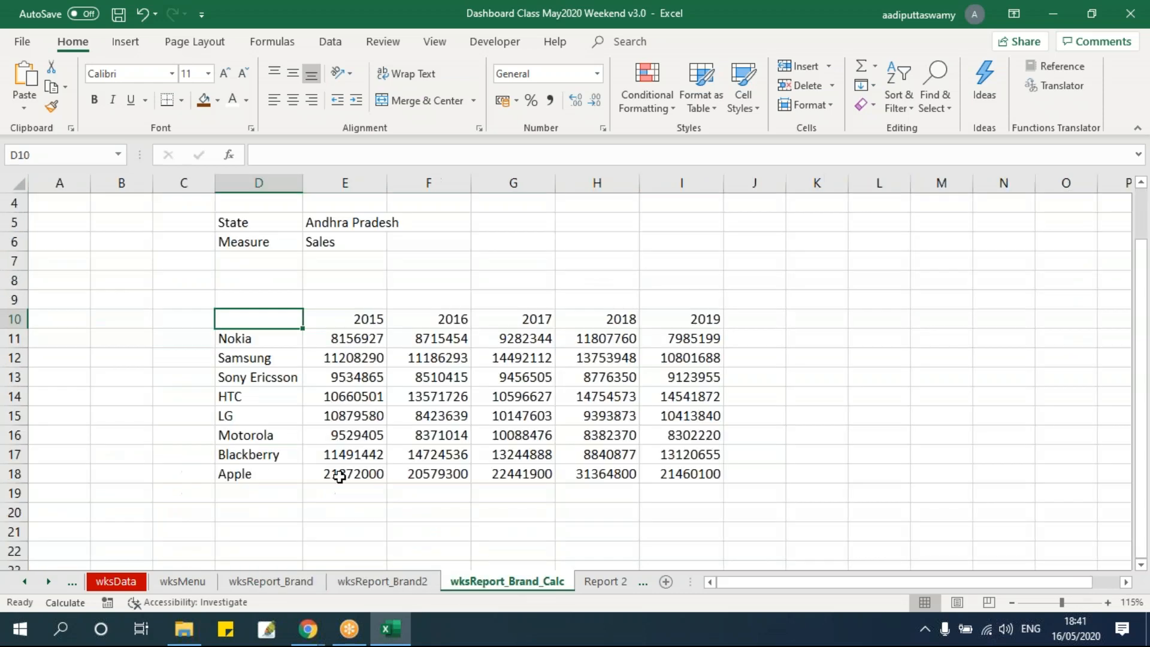
text(Brand)
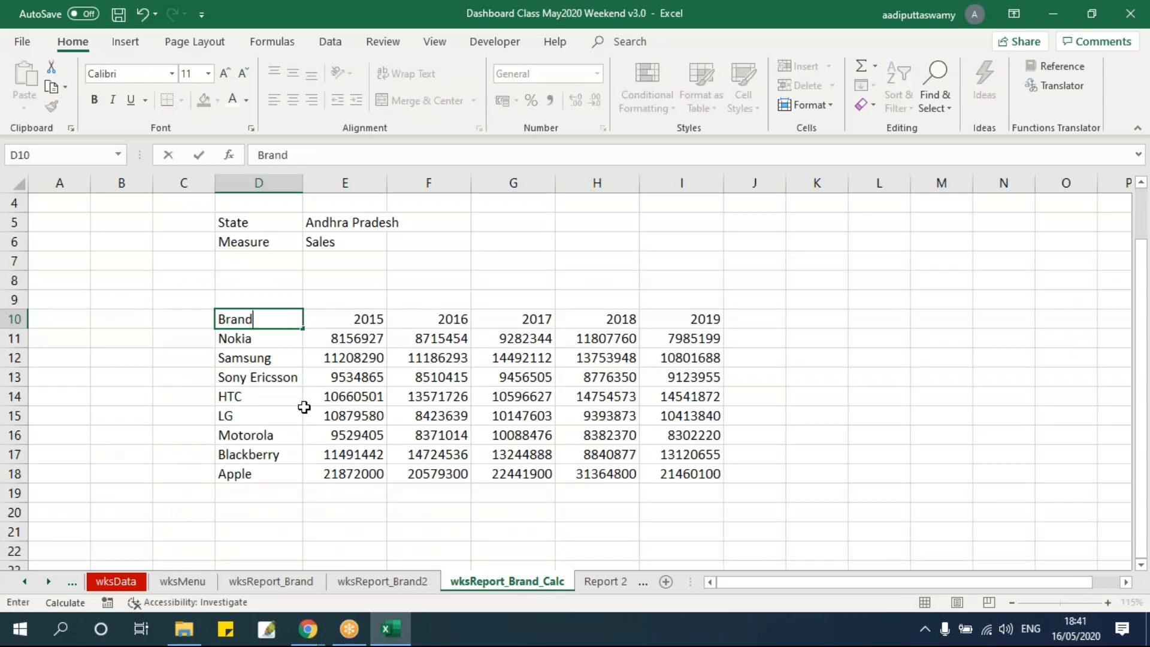
key(Return)
click(308, 581)
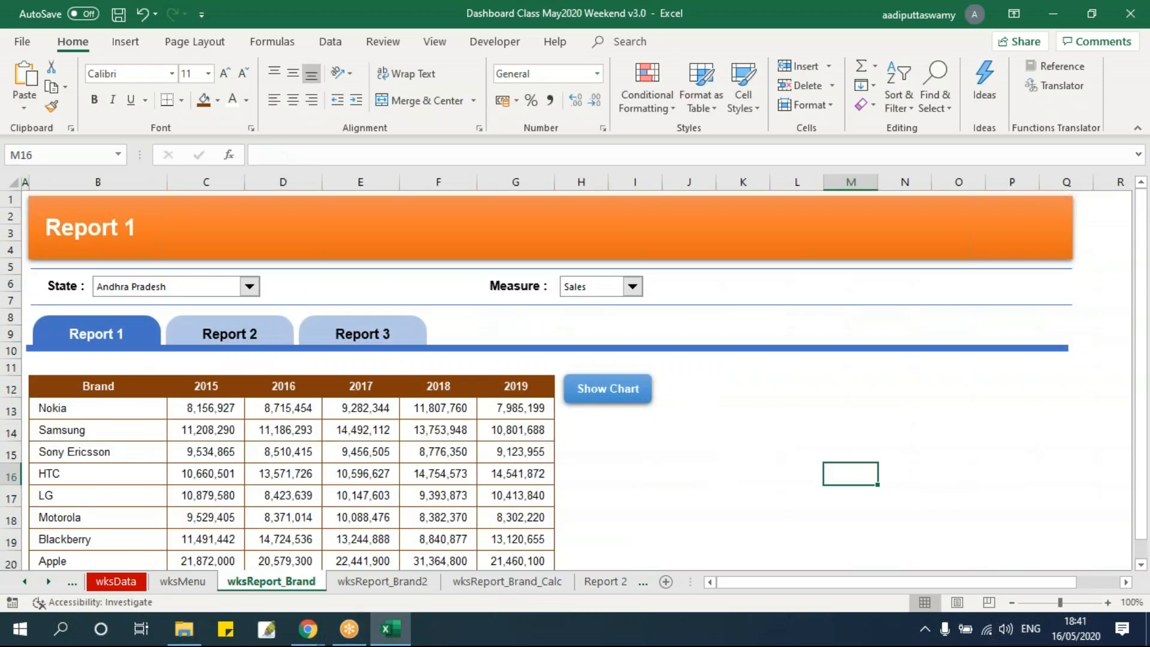
key(ctrl+s)
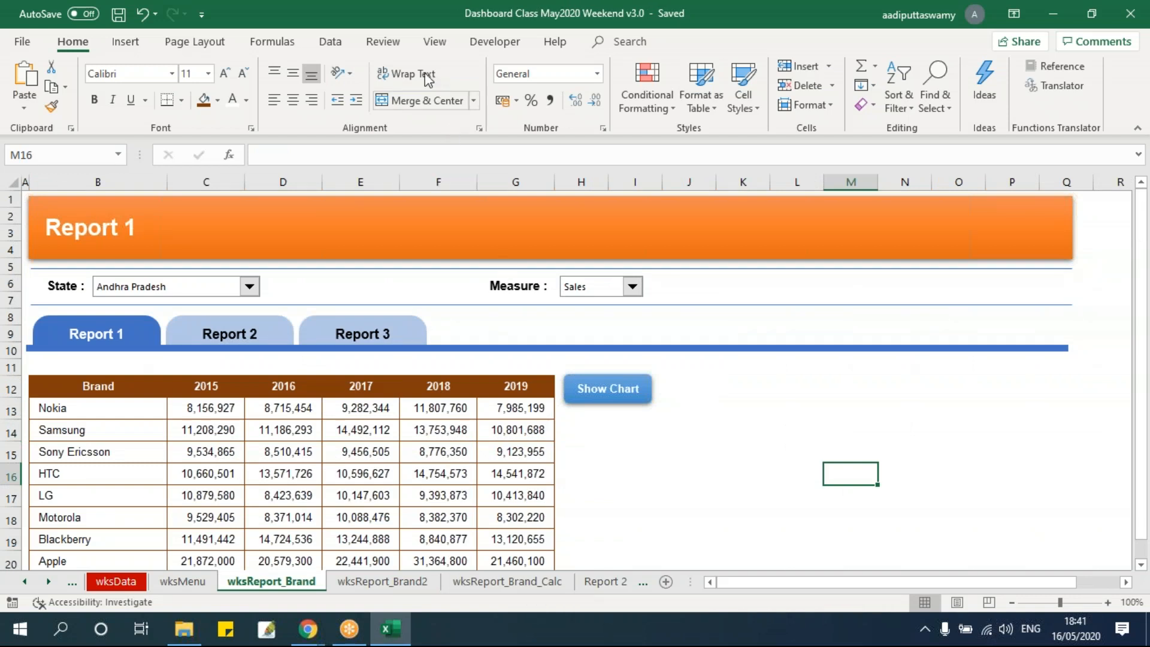
Hide the row and column headings on the wksReport_Brand sheet and set the ribbon to auto-hide
click(435, 42)
click(256, 100)
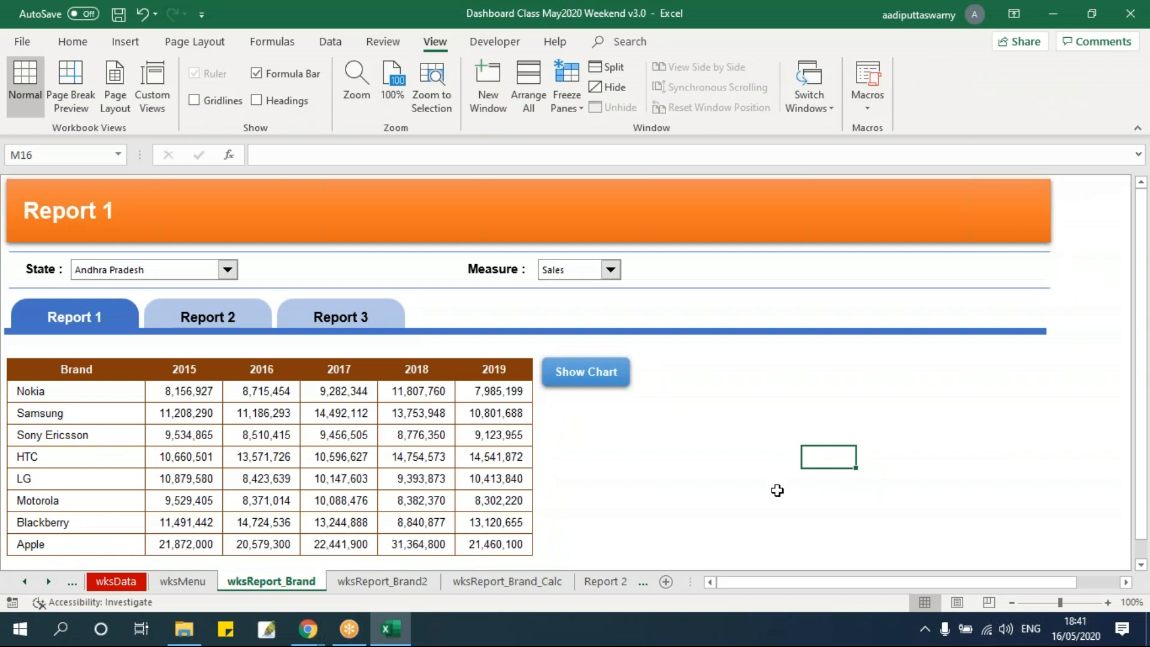
click(828, 31)
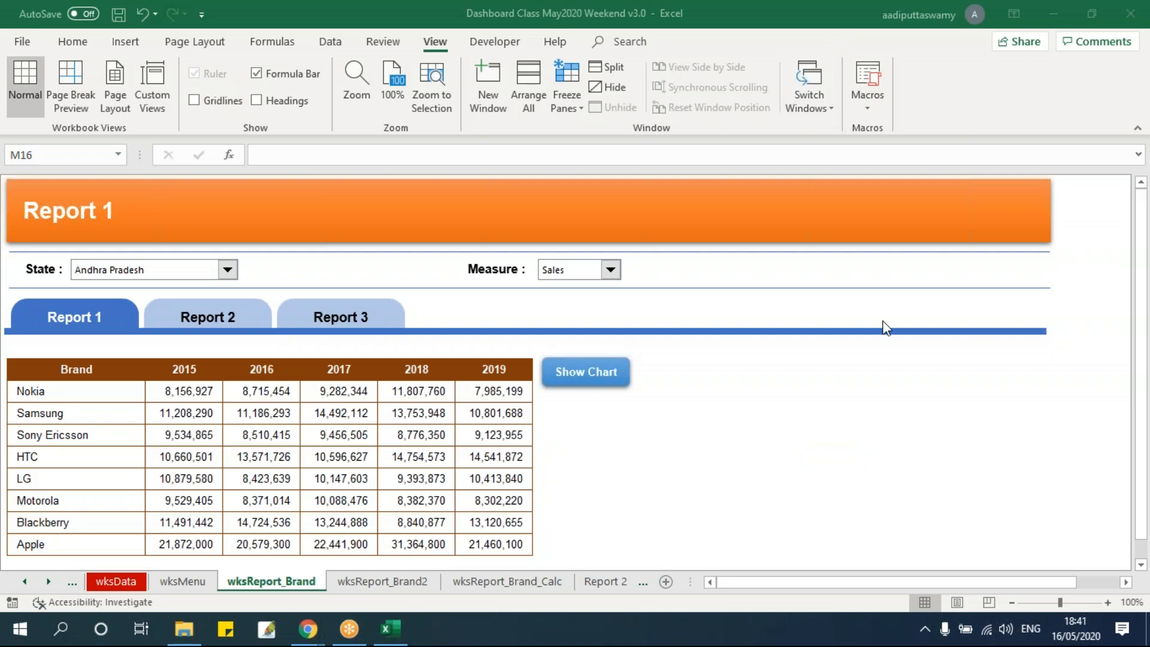
click(1013, 13)
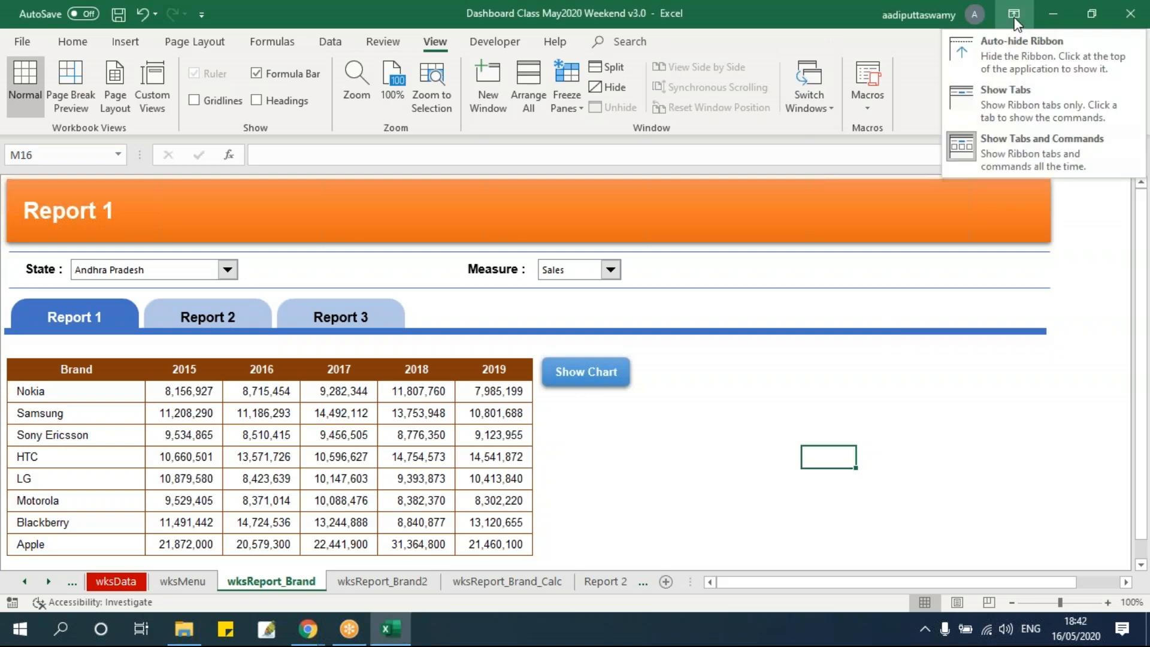
click(1014, 44)
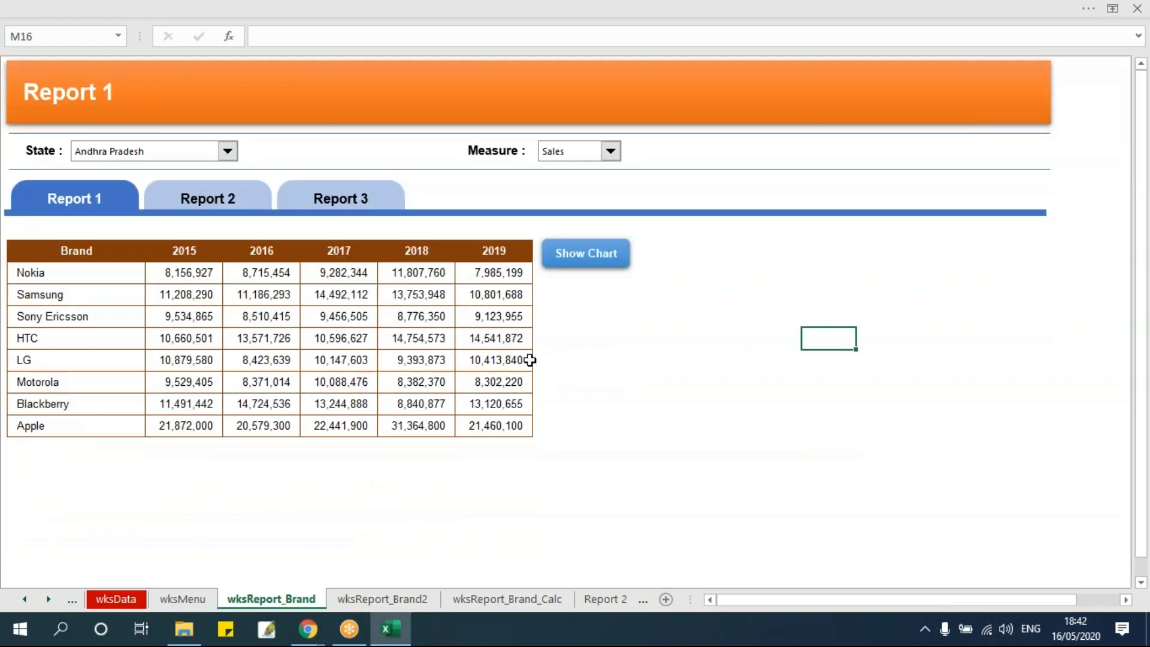
Restore the ribbon to hide the row and column headings on wksReport_Brand2, and set the ribbon back to auto-hide
click(382, 600)
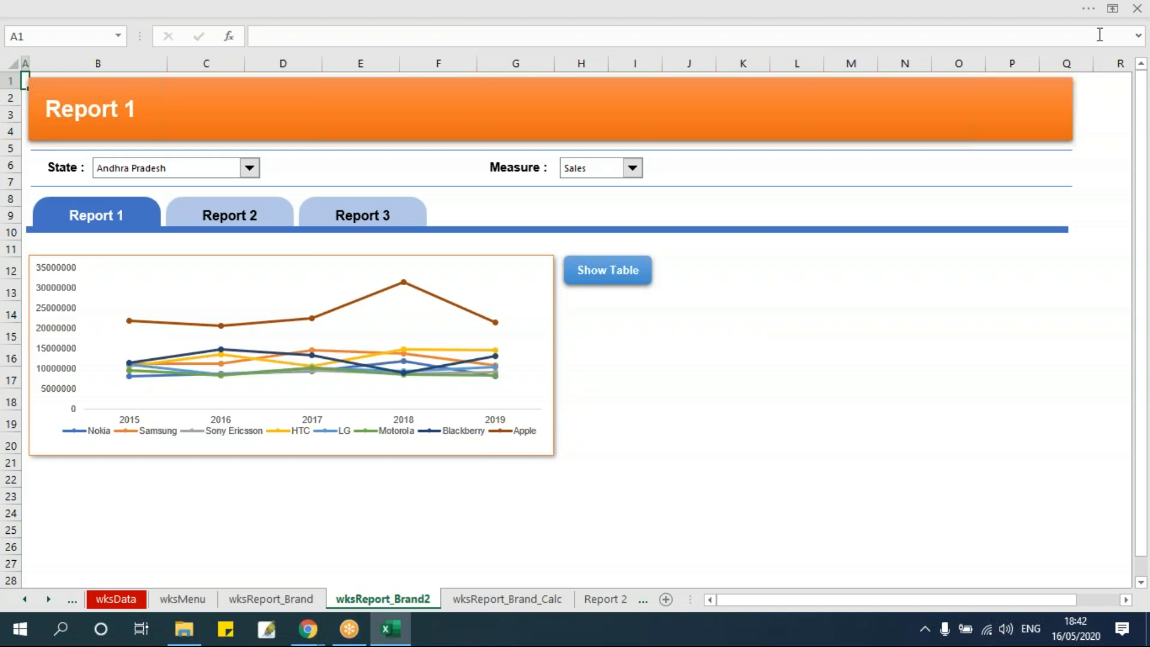
click(1111, 8)
click(1020, 119)
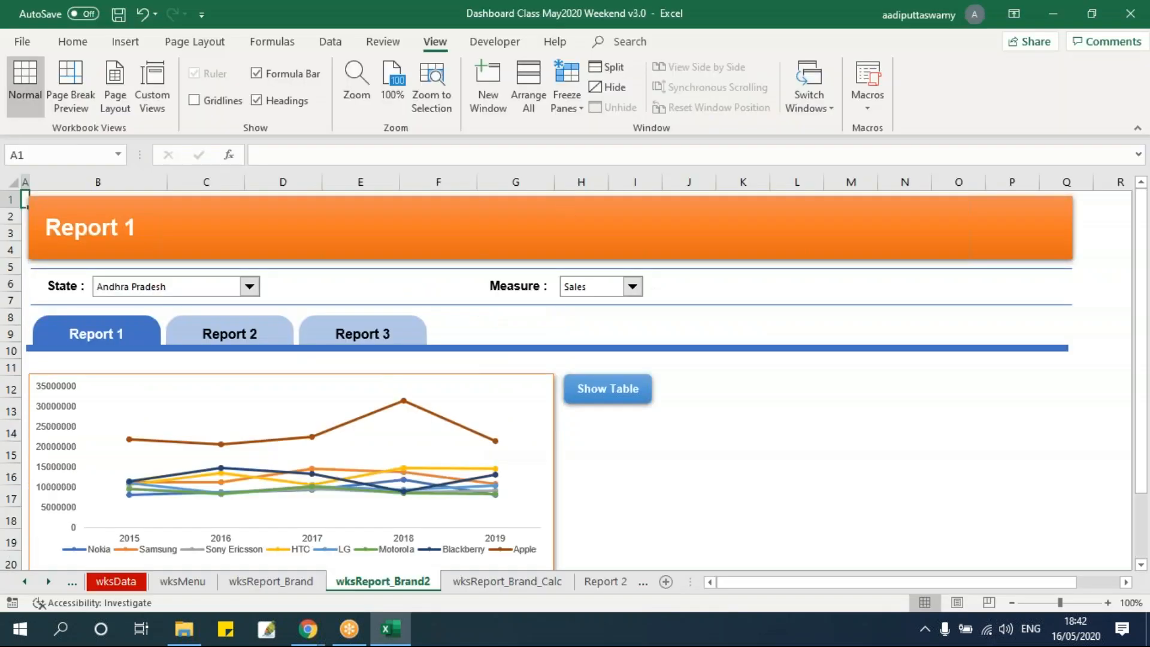
click(257, 100)
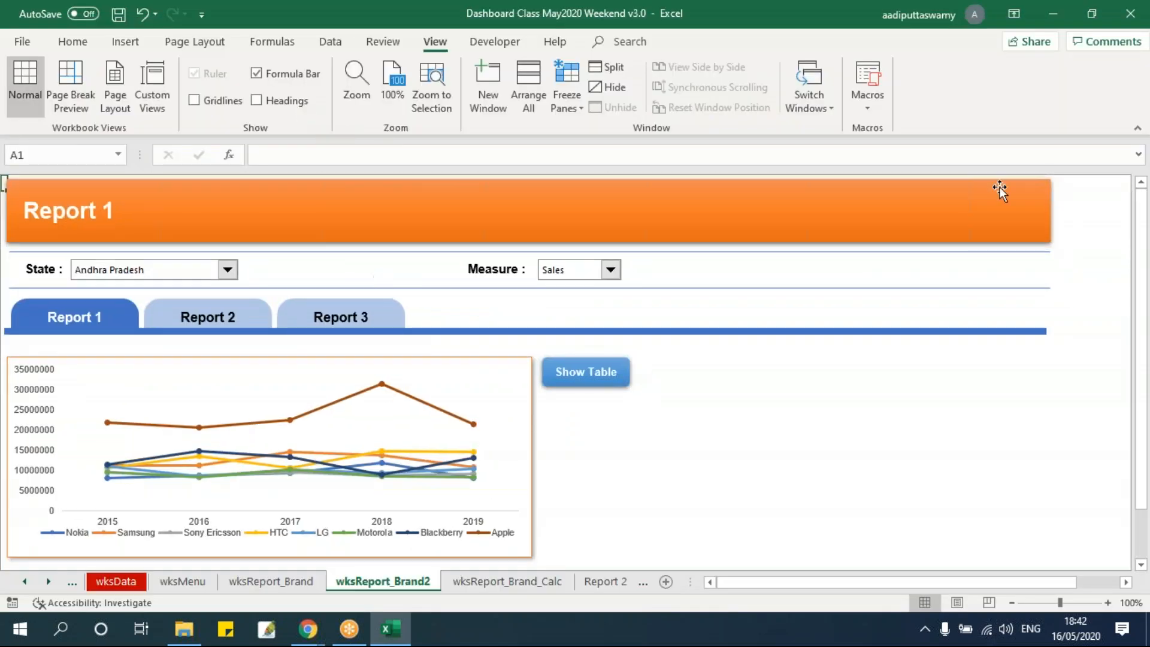
click(1014, 14)
click(1016, 40)
click(829, 382)
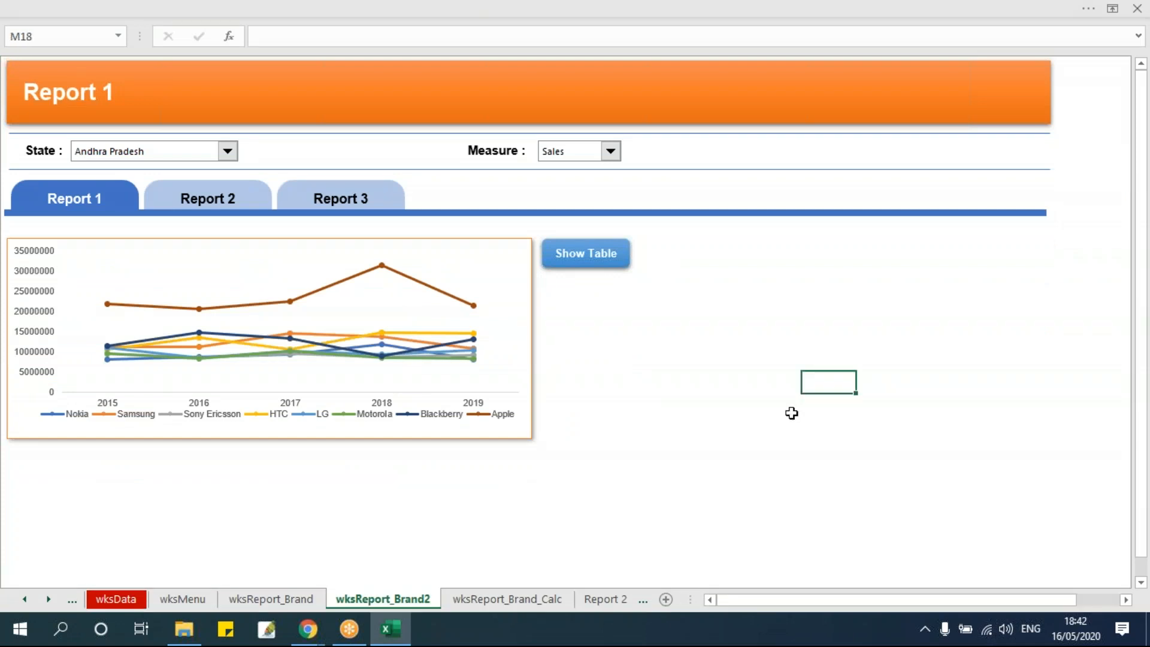
On the wksReport_Brand sheet, try several states, ending with the State filter on New Delhi, and set the Measure to Units
click(288, 601)
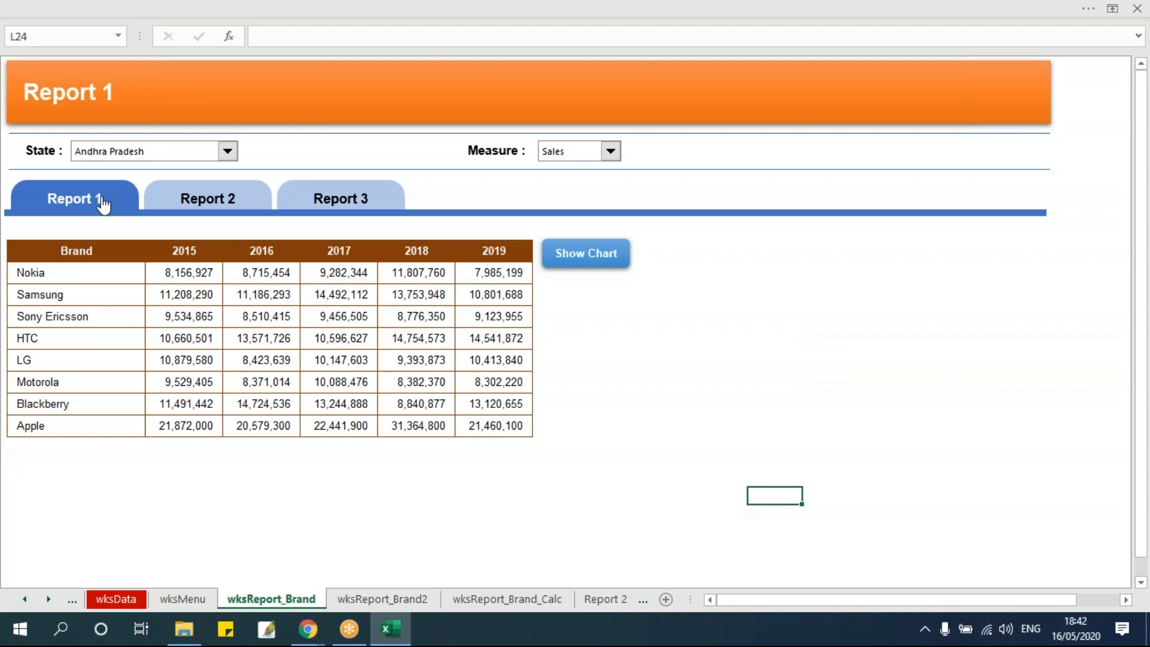
click(173, 153)
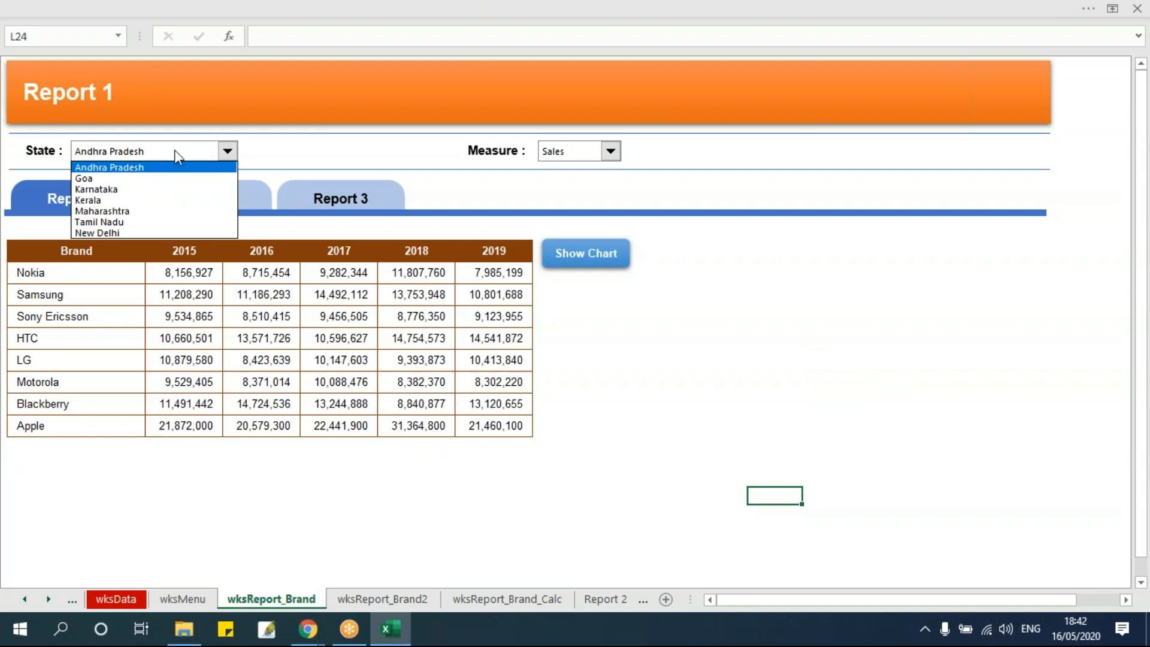
click(168, 178)
click(159, 212)
click(173, 153)
click(147, 232)
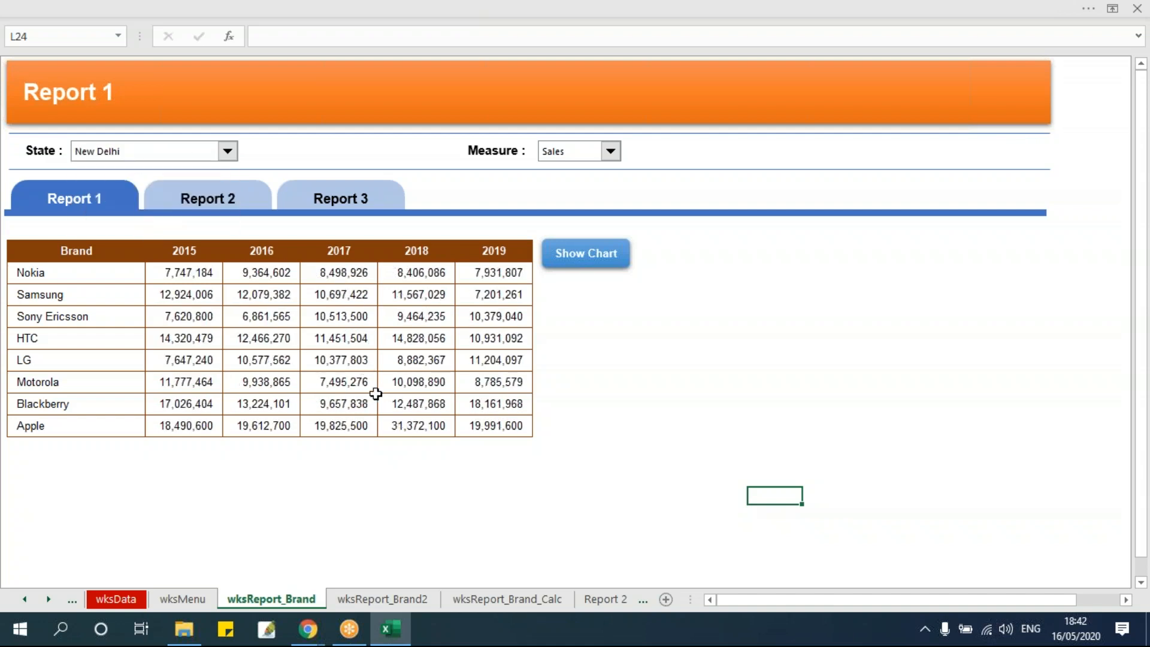
click(608, 153)
click(588, 170)
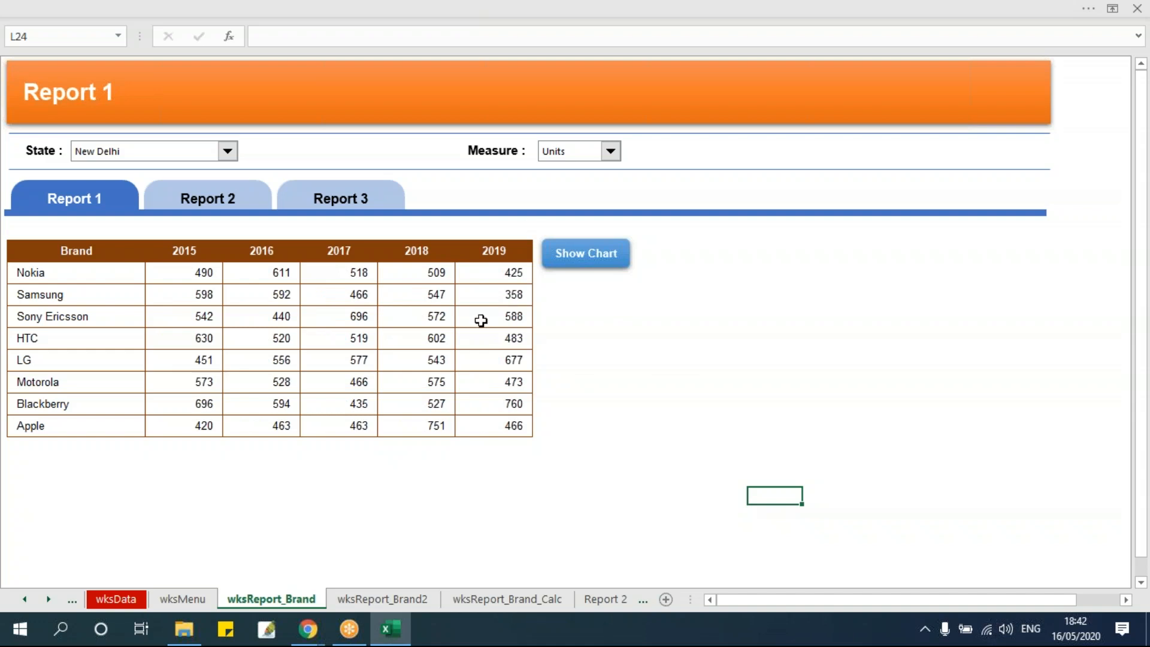
Test the Show Chart and Show Table links with the New Delhi units selection
click(611, 262)
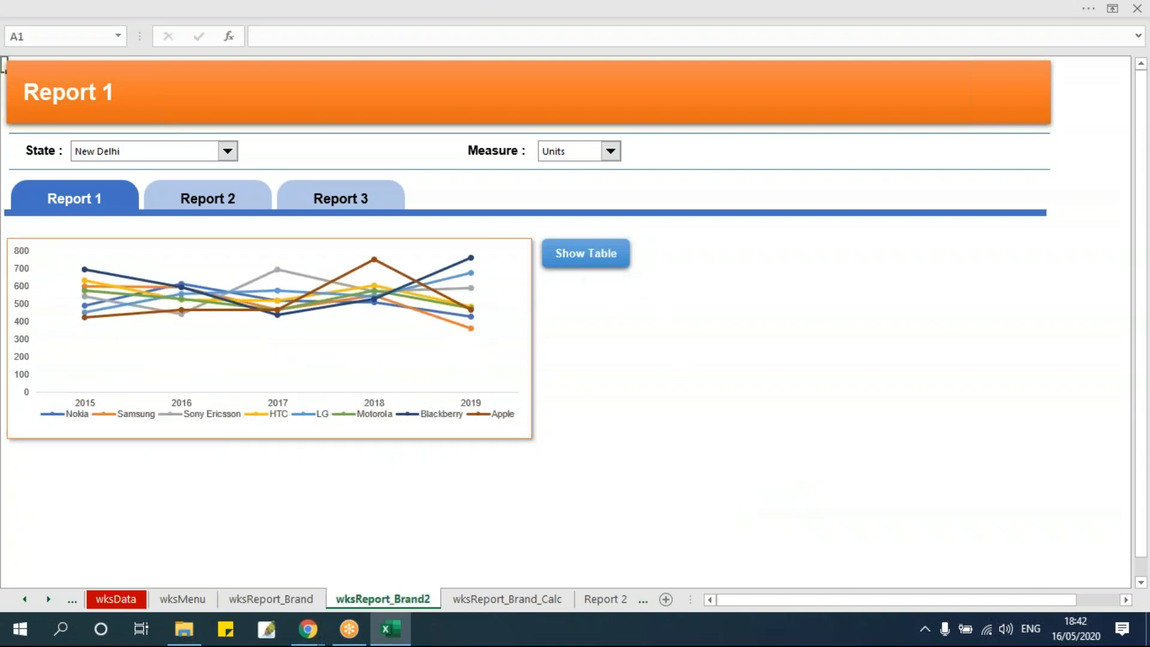
click(593, 256)
click(595, 259)
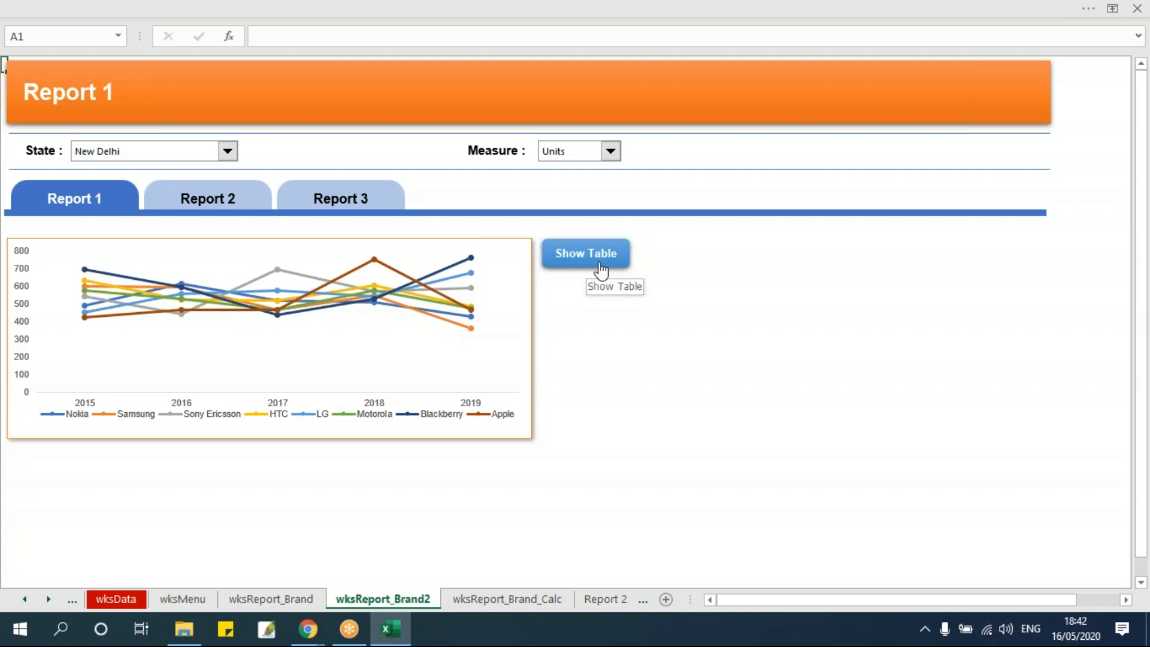
click(597, 268)
click(593, 267)
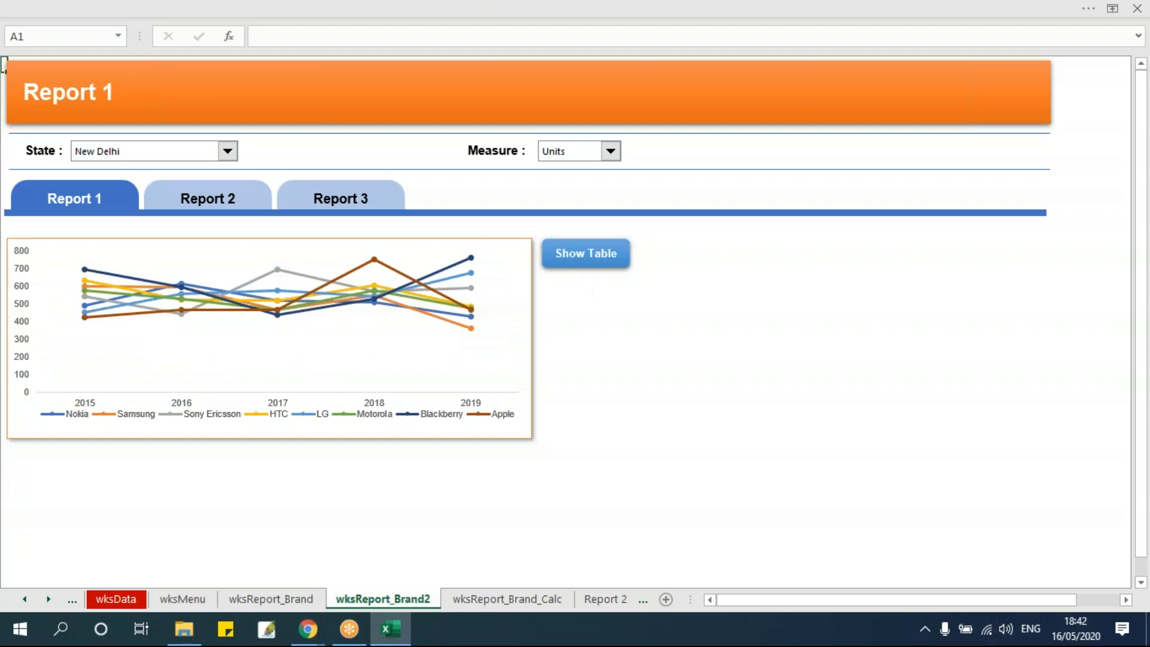
click(597, 267)
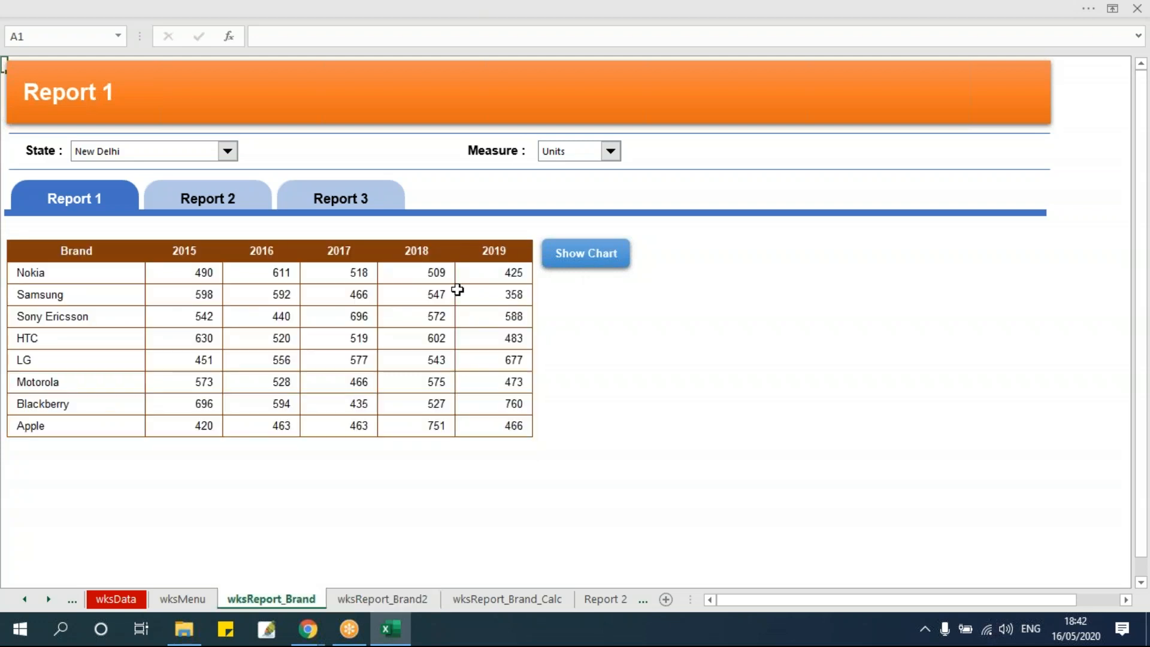
Compare the brand table's cell range with the chart's area by flipping between the table and chart sheets
drag(95, 251, 492, 426)
click(665, 381)
click(607, 270)
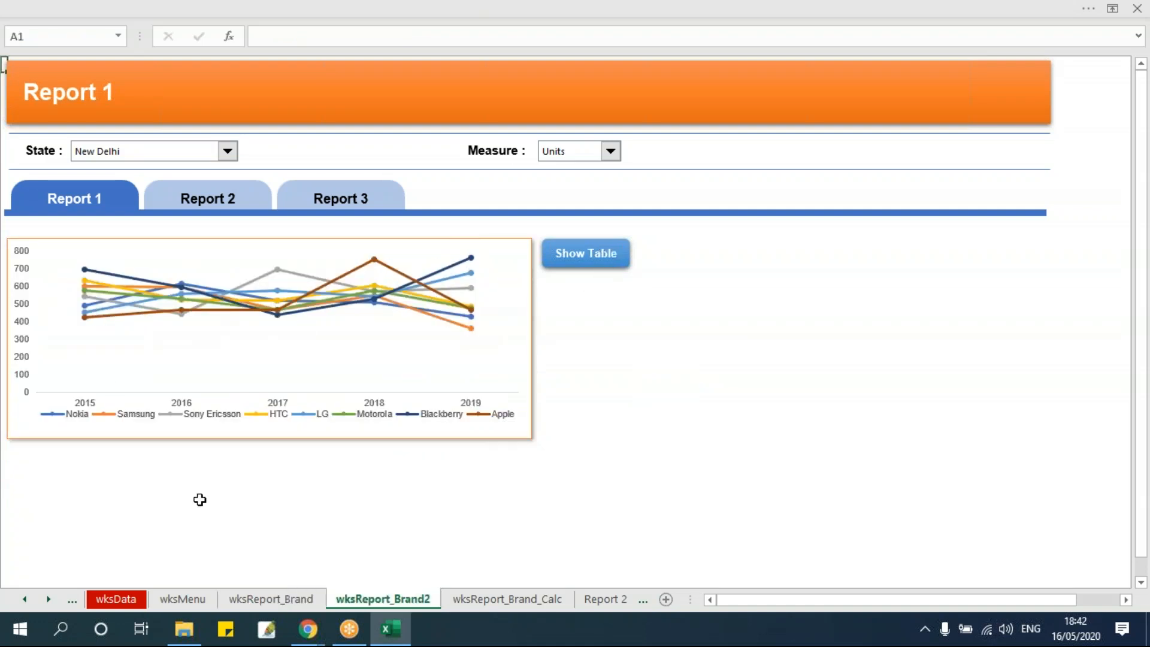
click(595, 263)
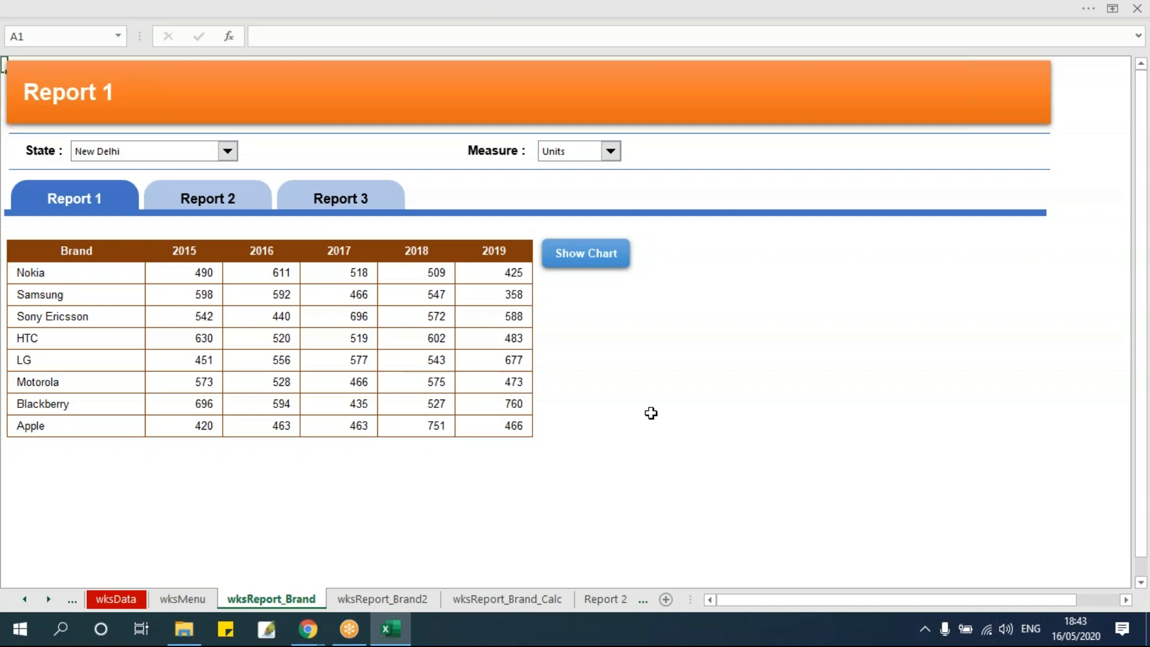
drag(124, 253, 529, 427)
click(573, 268)
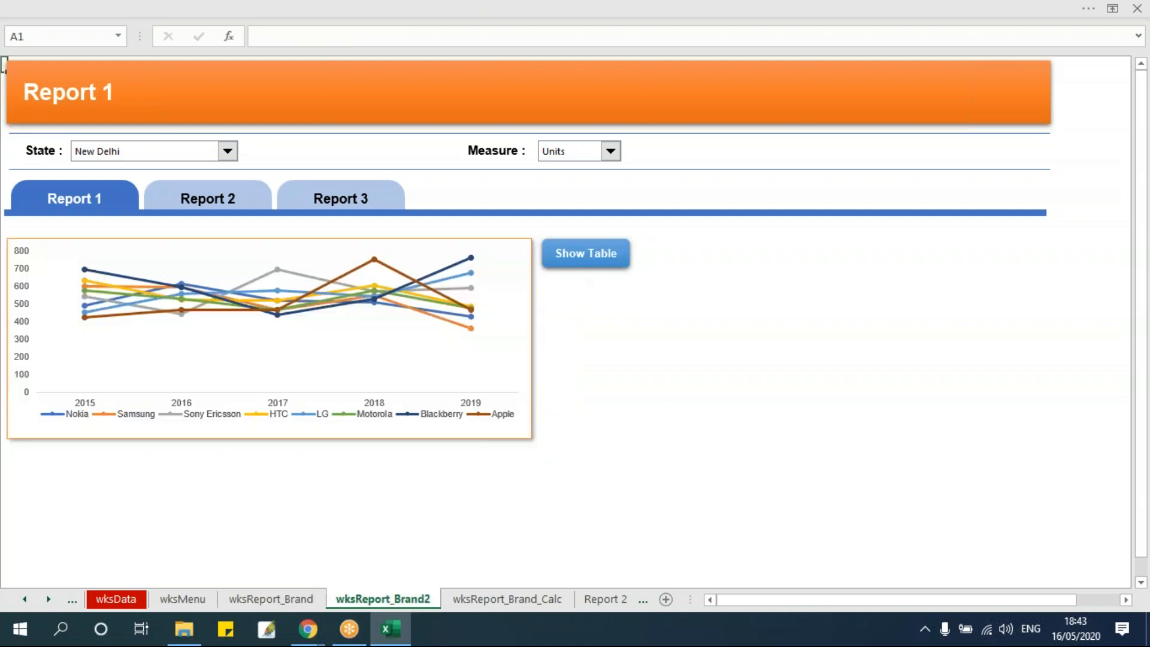
click(58, 248)
click(723, 406)
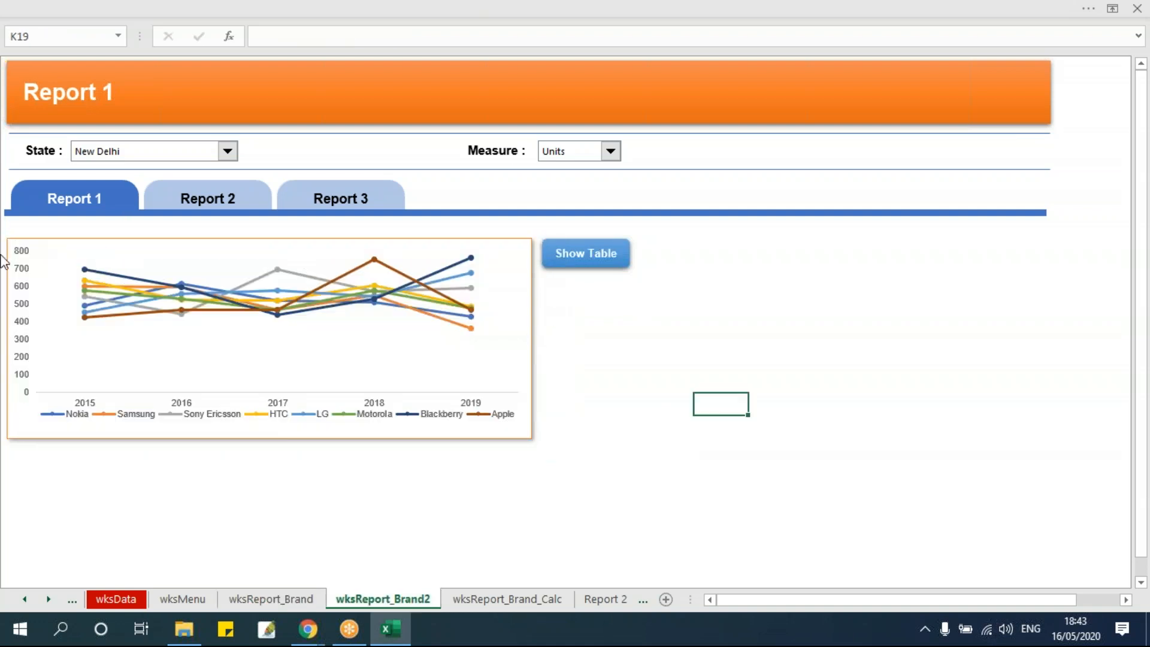
Flip between the table and chart views again, examine the full brand table, and return to the chart sheet's empty area
click(582, 275)
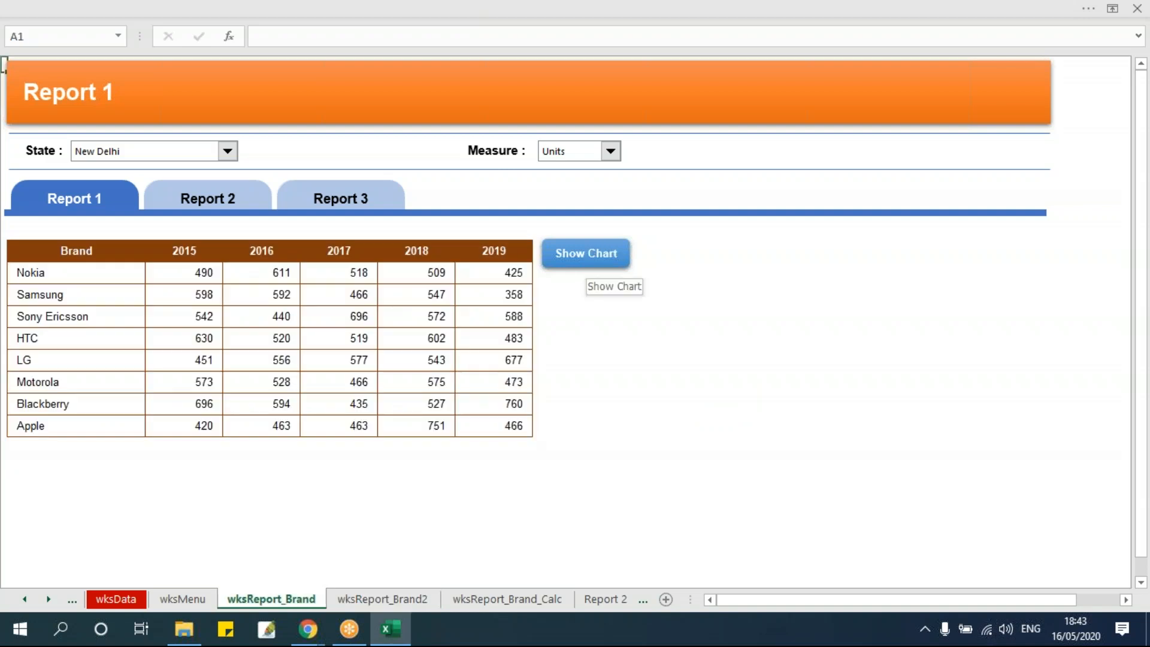
click(582, 276)
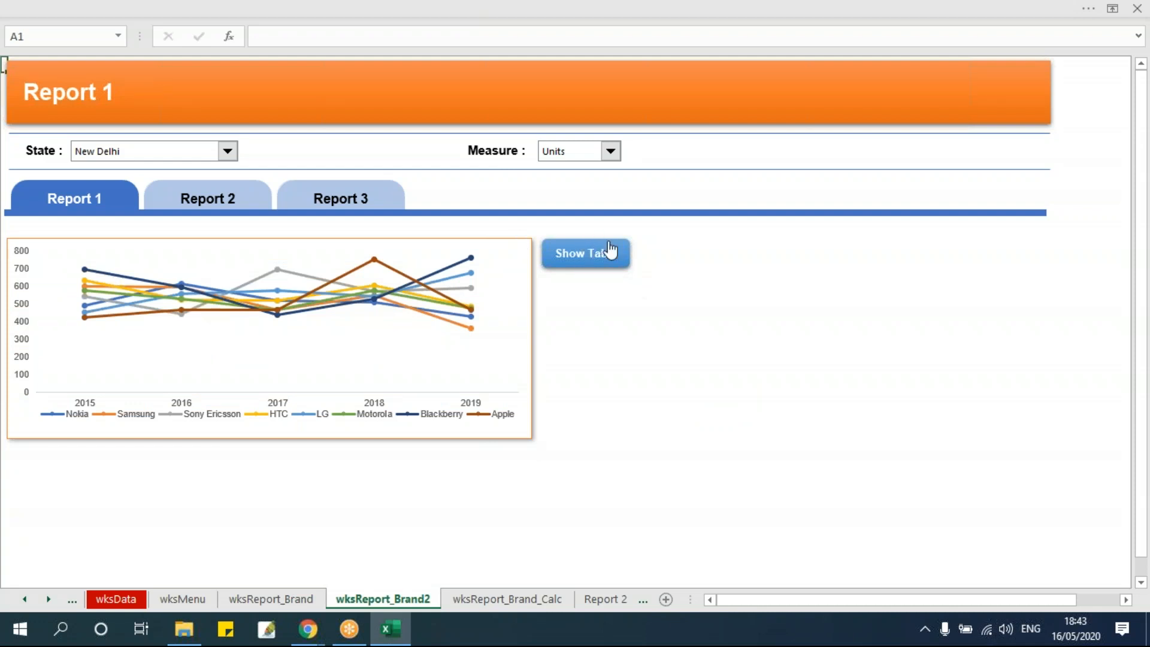
click(608, 252)
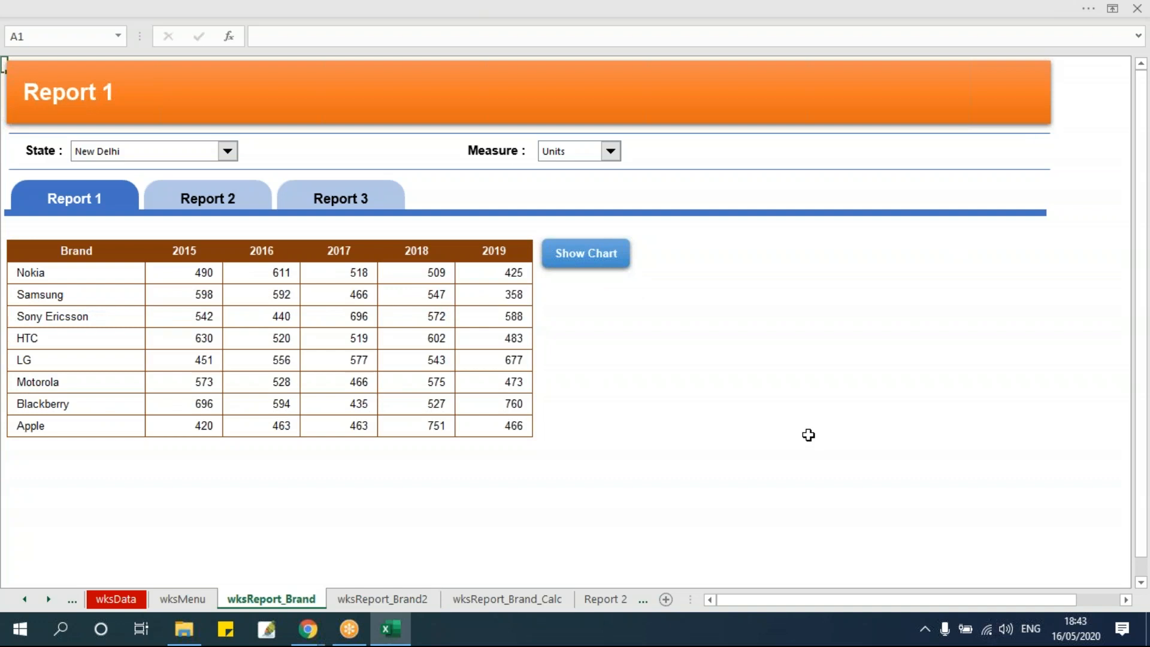
drag(104, 250, 495, 429)
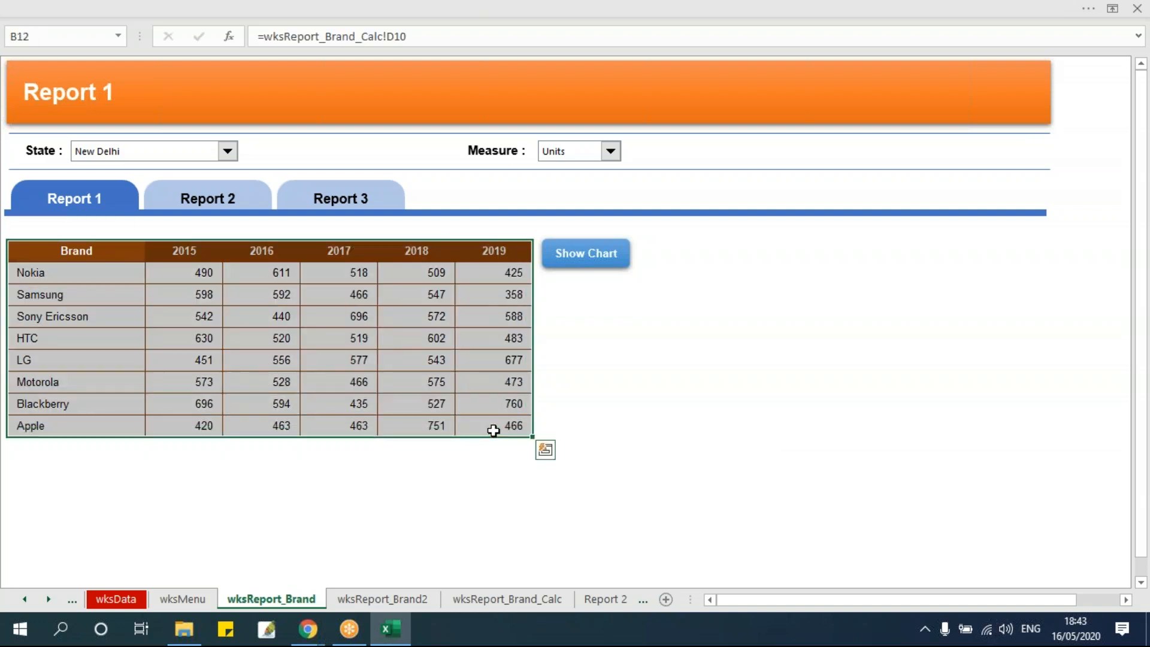
click(667, 360)
click(593, 264)
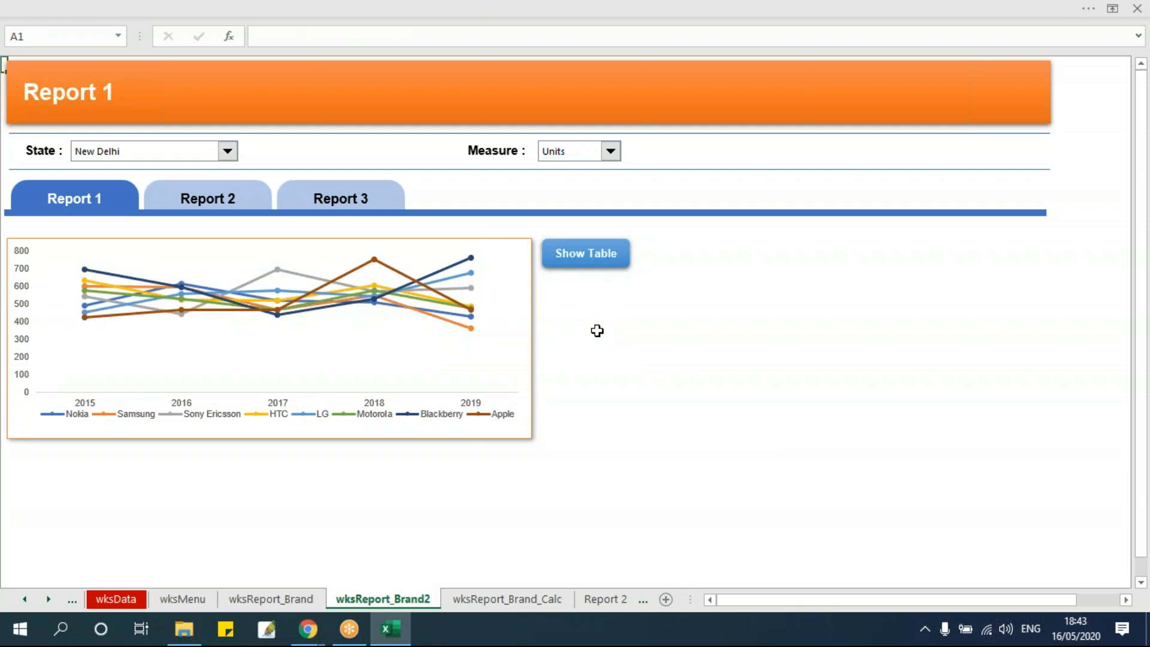
click(814, 273)
click(812, 250)
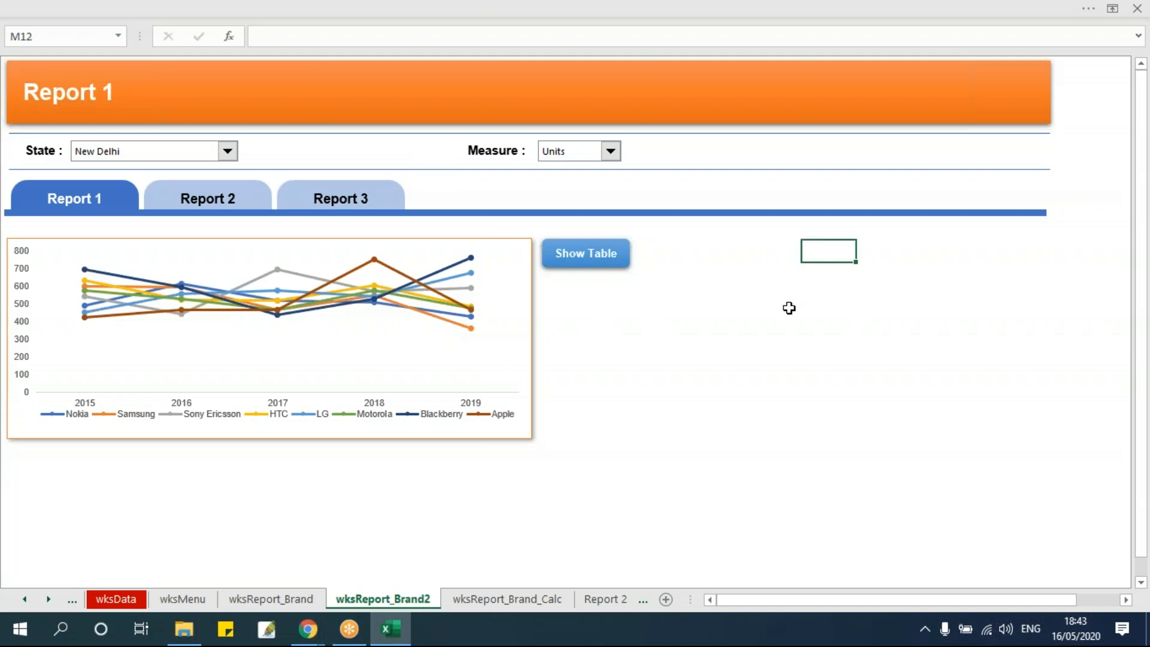
click(782, 265)
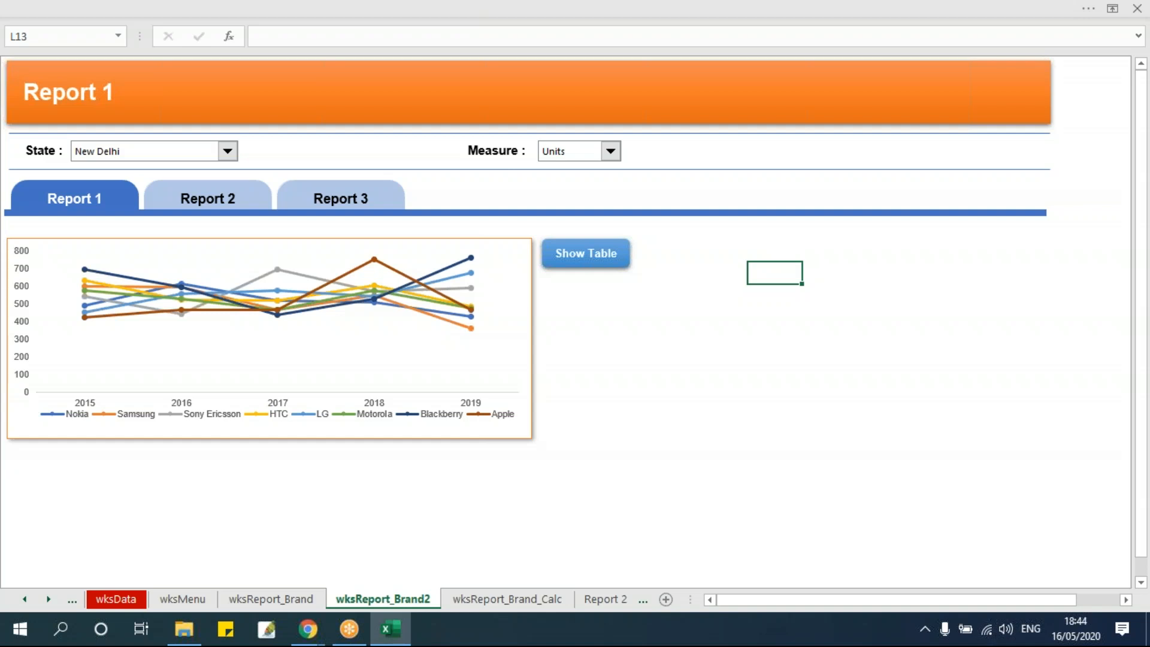
Return to the wksReport_Brand sheet and restore the ribbon with its tabs and commands
click(271, 598)
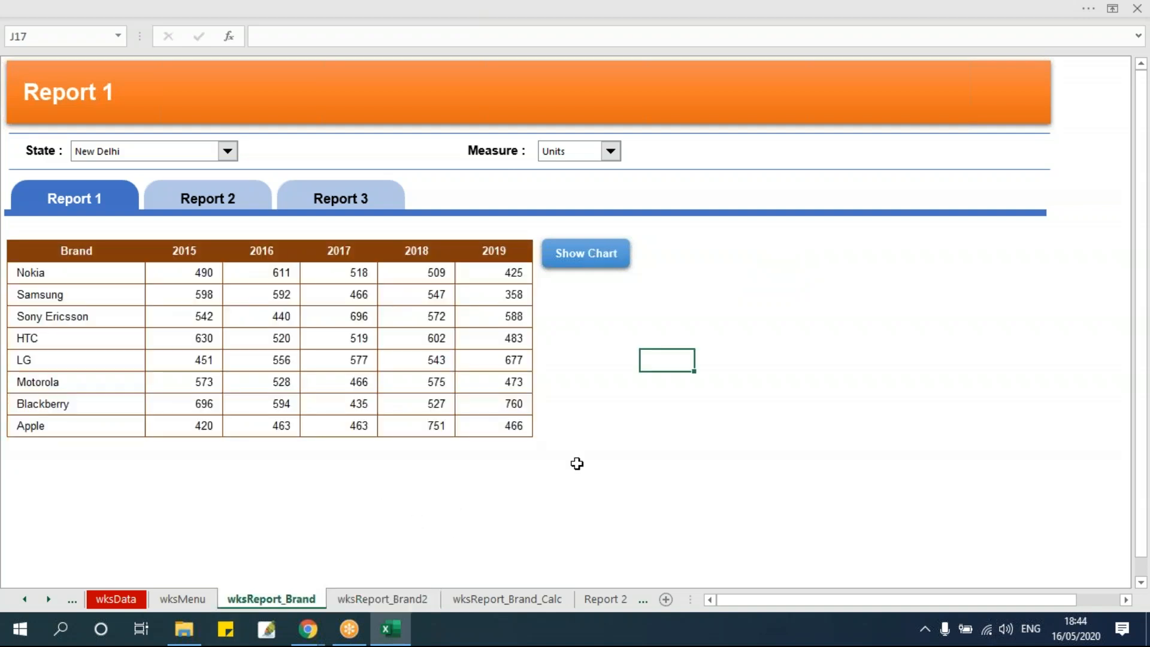
click(1112, 9)
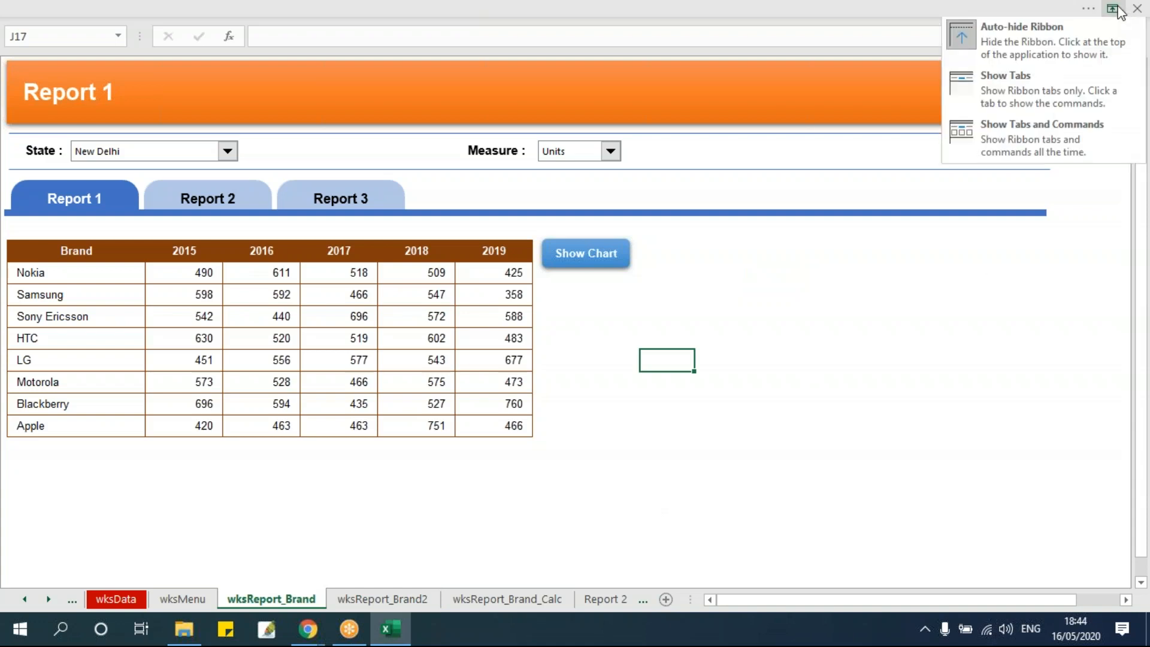
click(1044, 128)
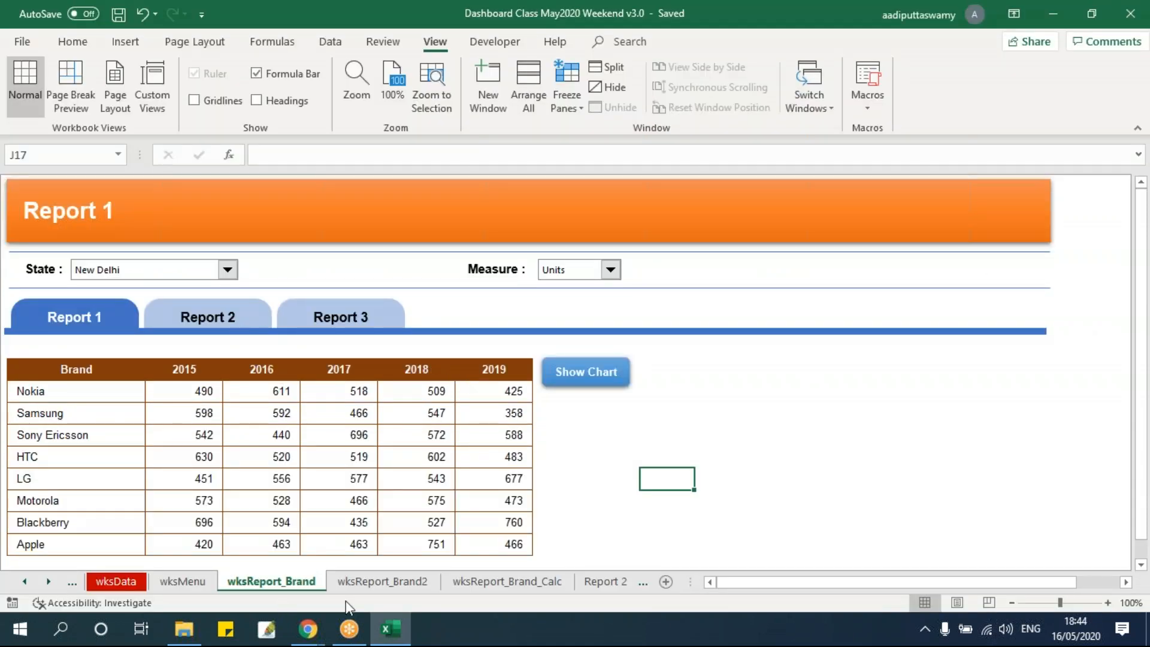
Remove the filters from the data table on the wksData sheet and check its Brand column
click(115, 580)
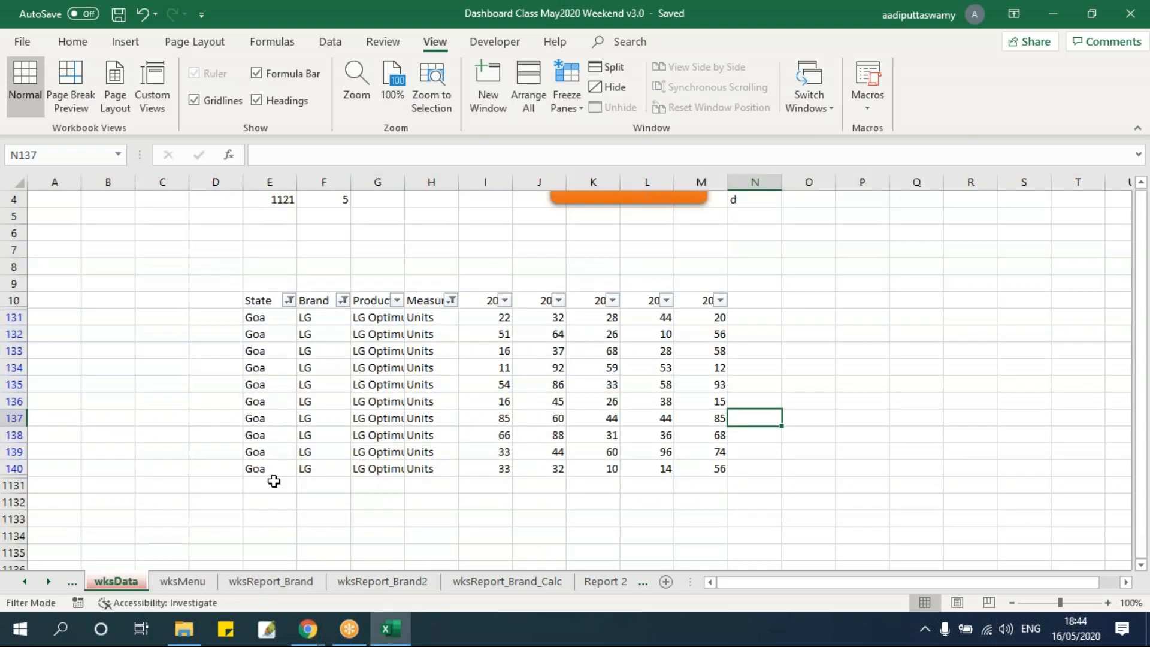
click(390, 402)
key(alt+d)
key(f)
key(s)
click(376, 386)
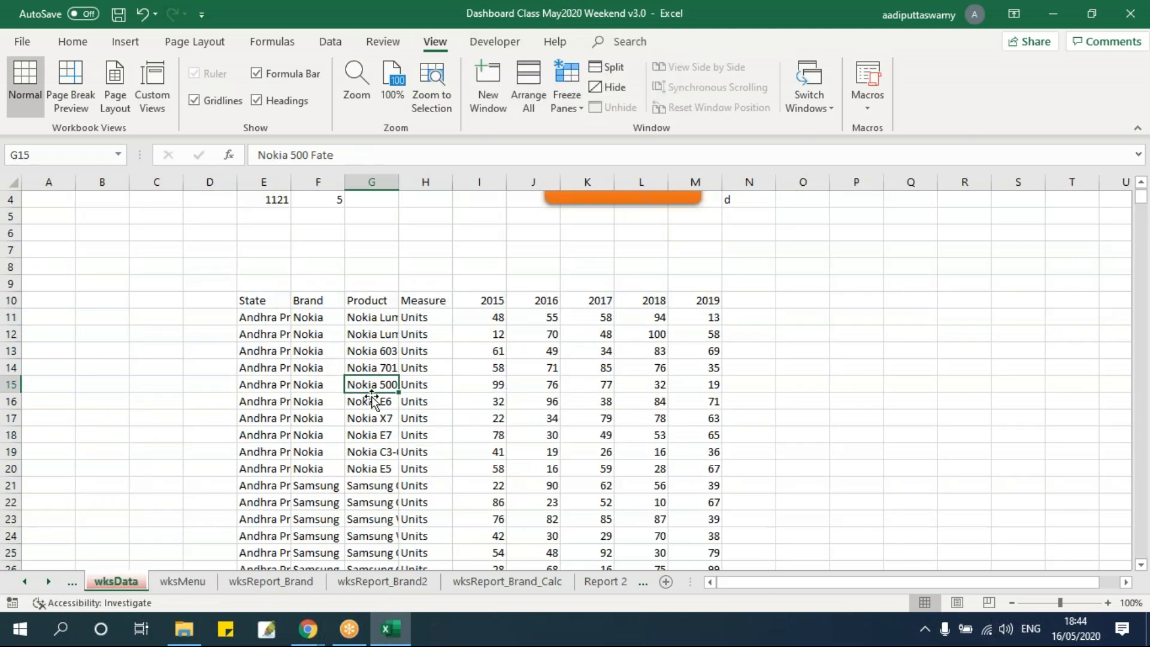
click(311, 301)
Set the State filter to Andhra Pradesh on the wksReport_Brand sheet and select the table's Brand column
click(270, 581)
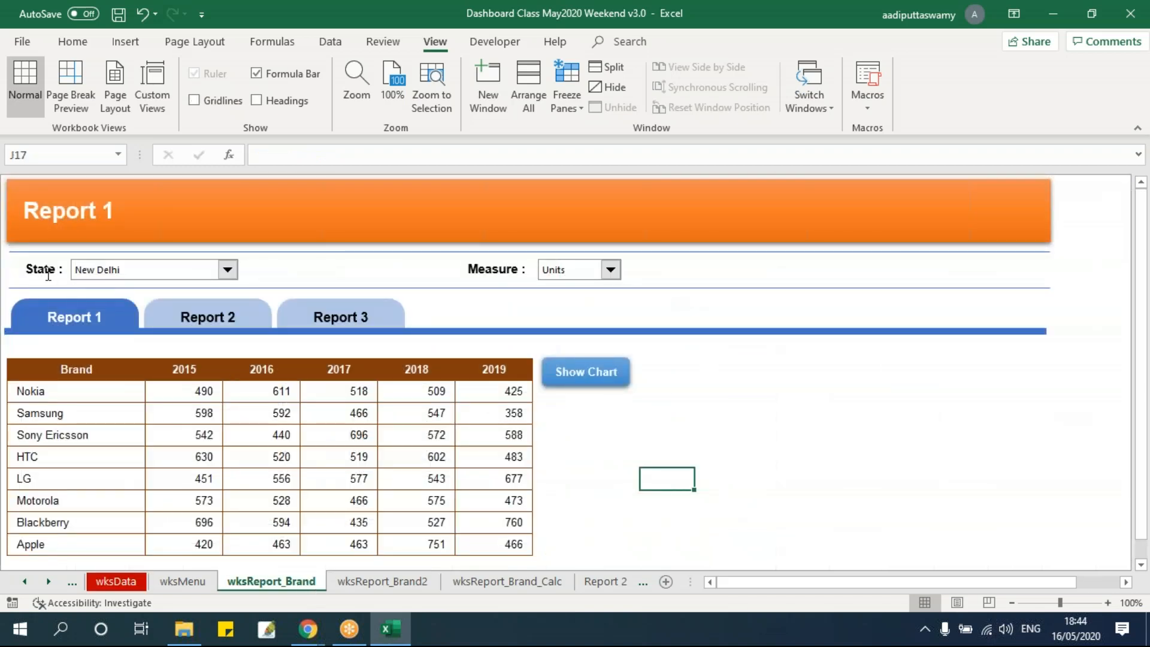
click(40, 271)
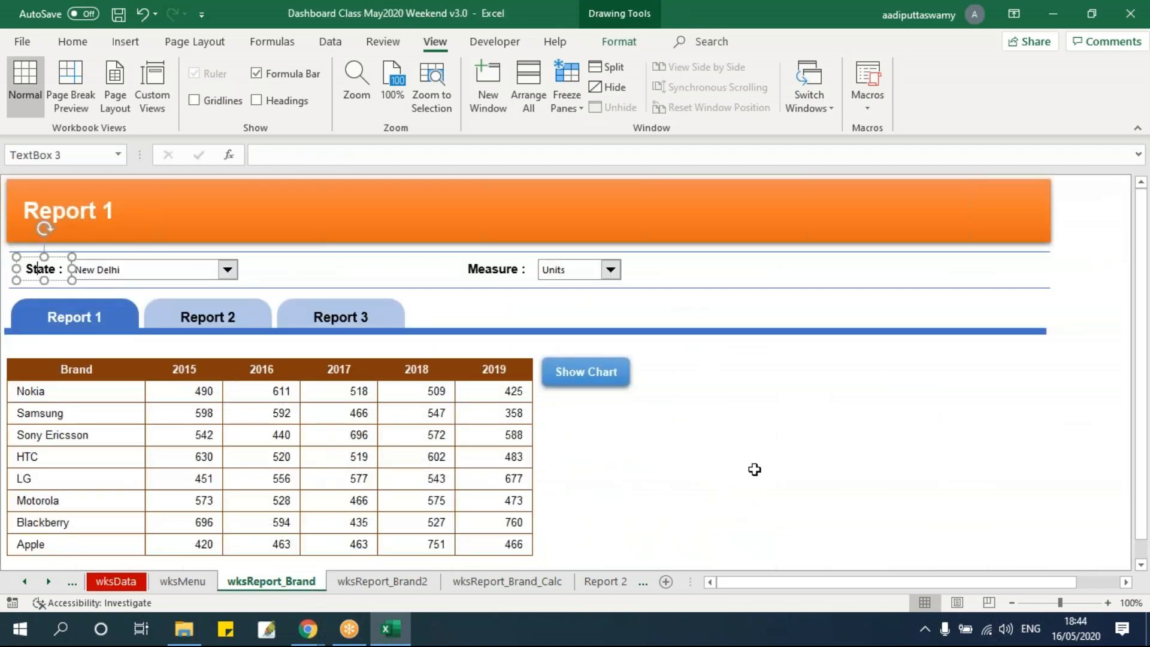
click(755, 473)
click(182, 275)
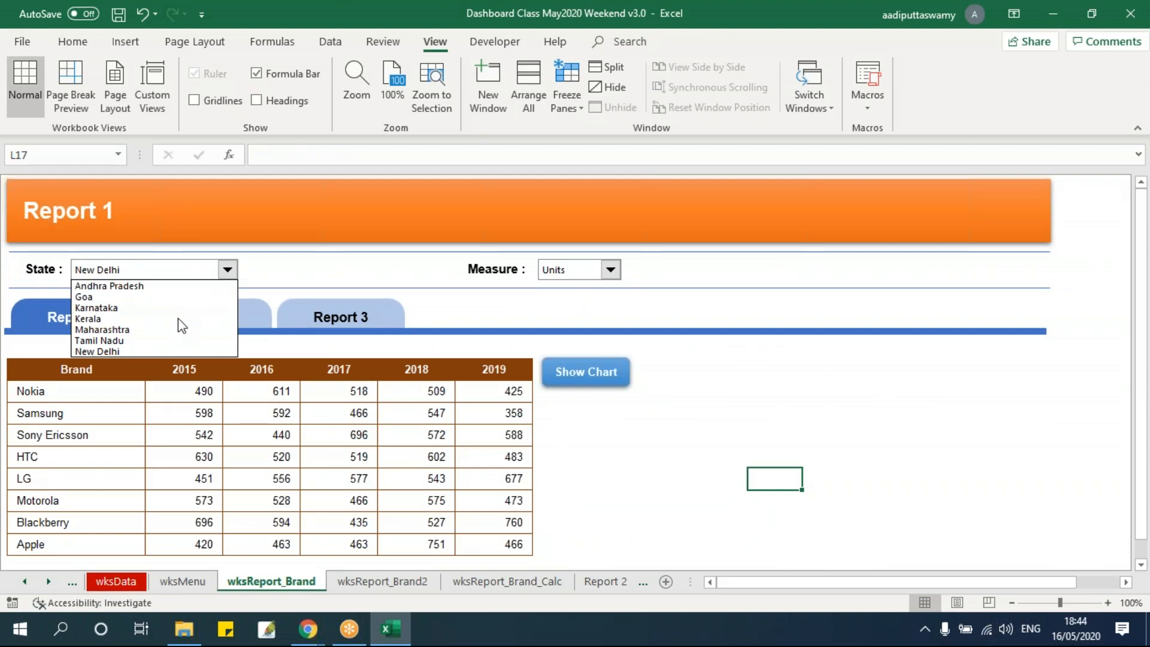
click(168, 359)
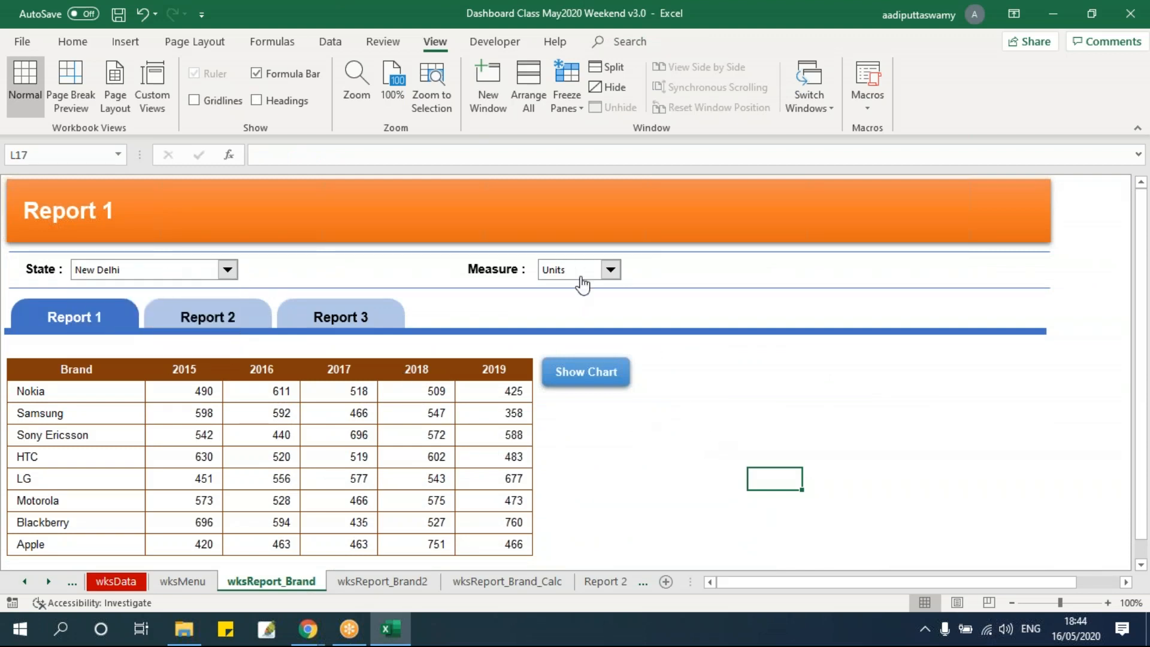
click(207, 272)
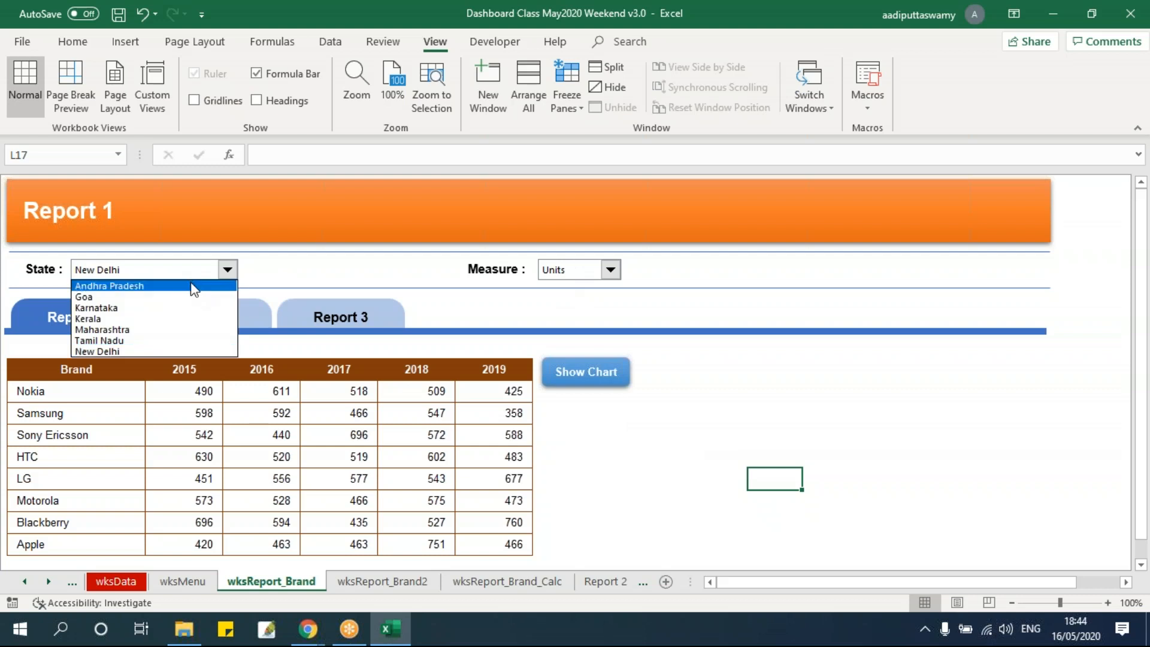
click(192, 290)
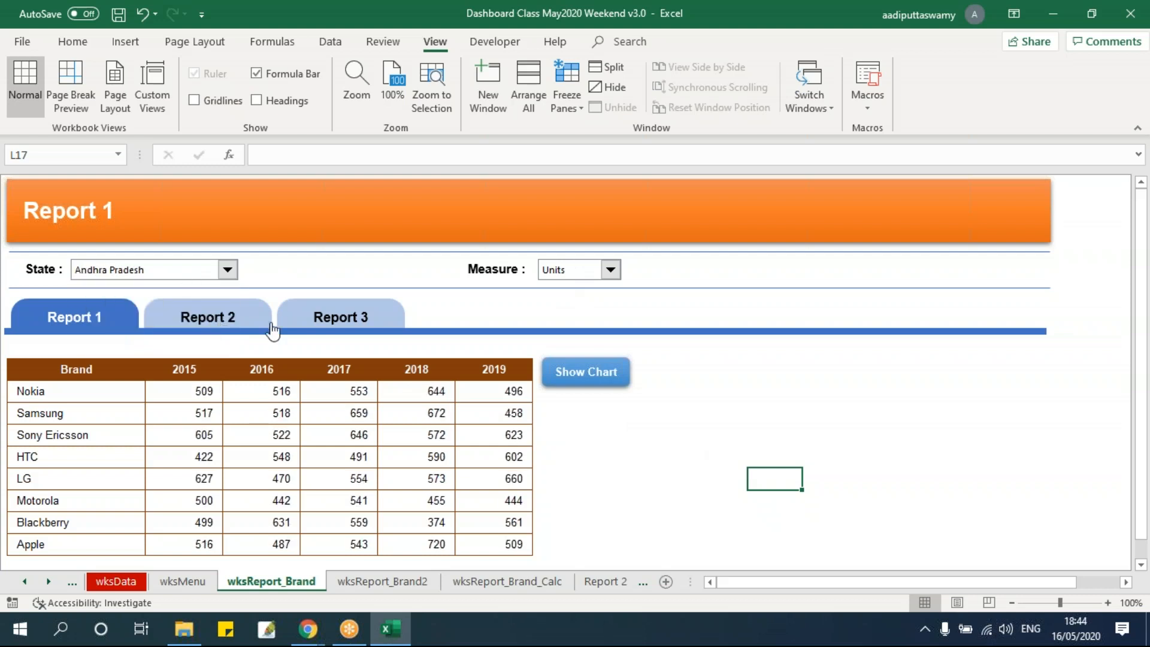
drag(90, 376, 116, 535)
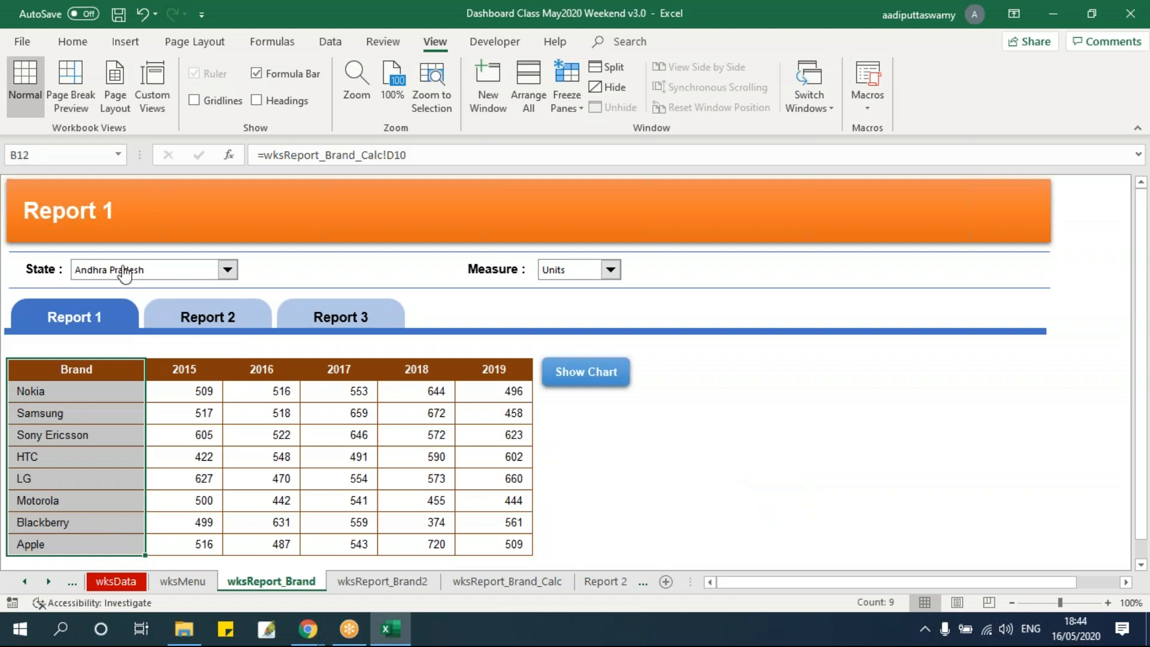
Switch the State filter to Goa and back to Andhra Pradesh to compare the brand list and Nokia's 2015 units
click(124, 271)
click(89, 292)
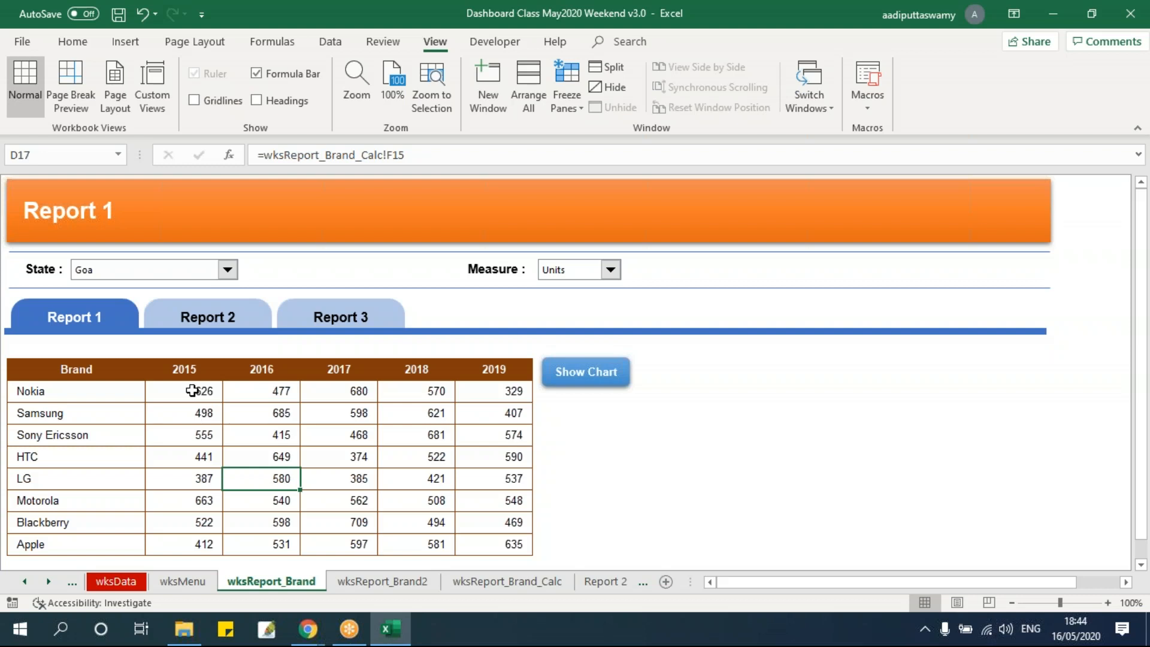
drag(110, 390, 110, 549)
click(193, 468)
click(128, 273)
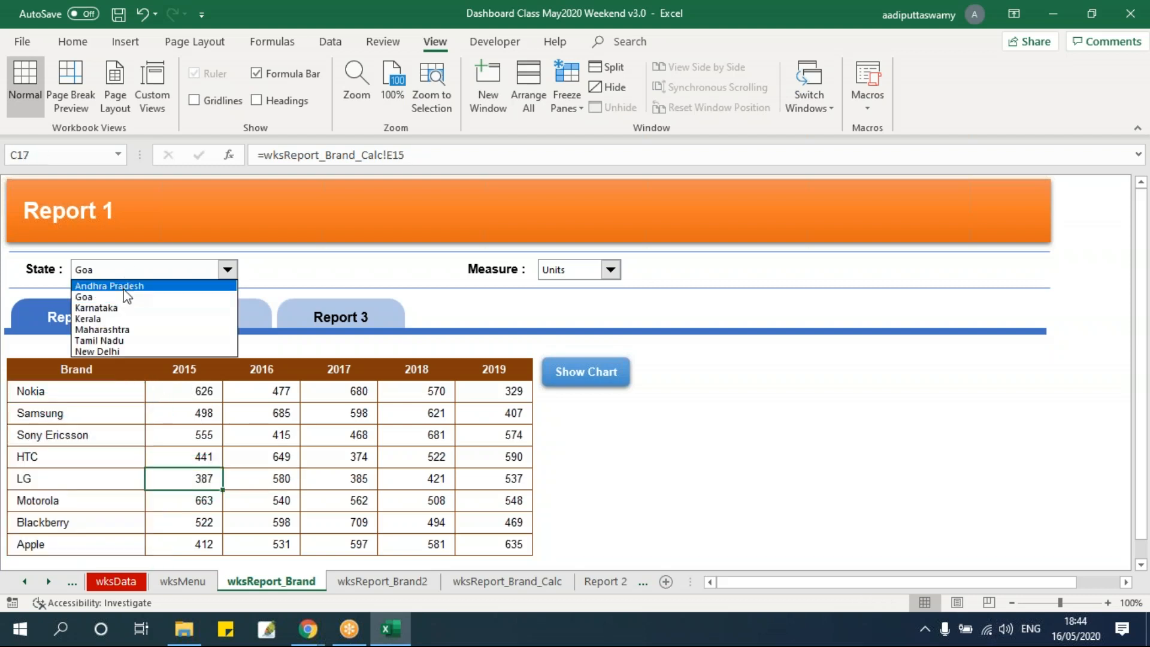
click(123, 287)
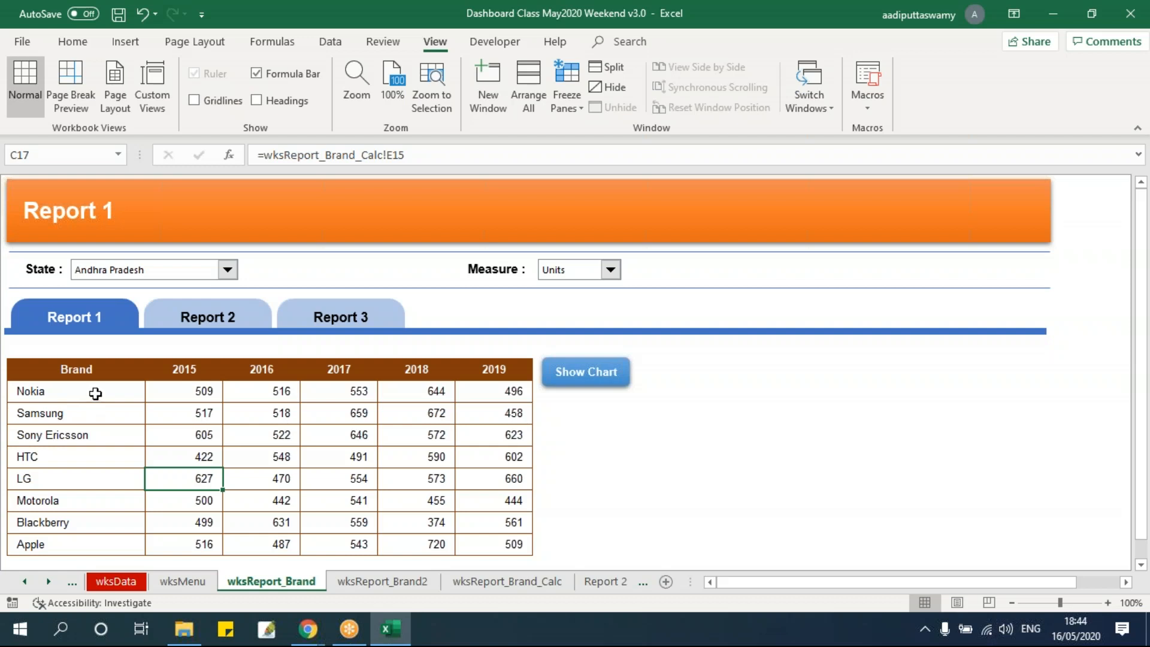
click(195, 390)
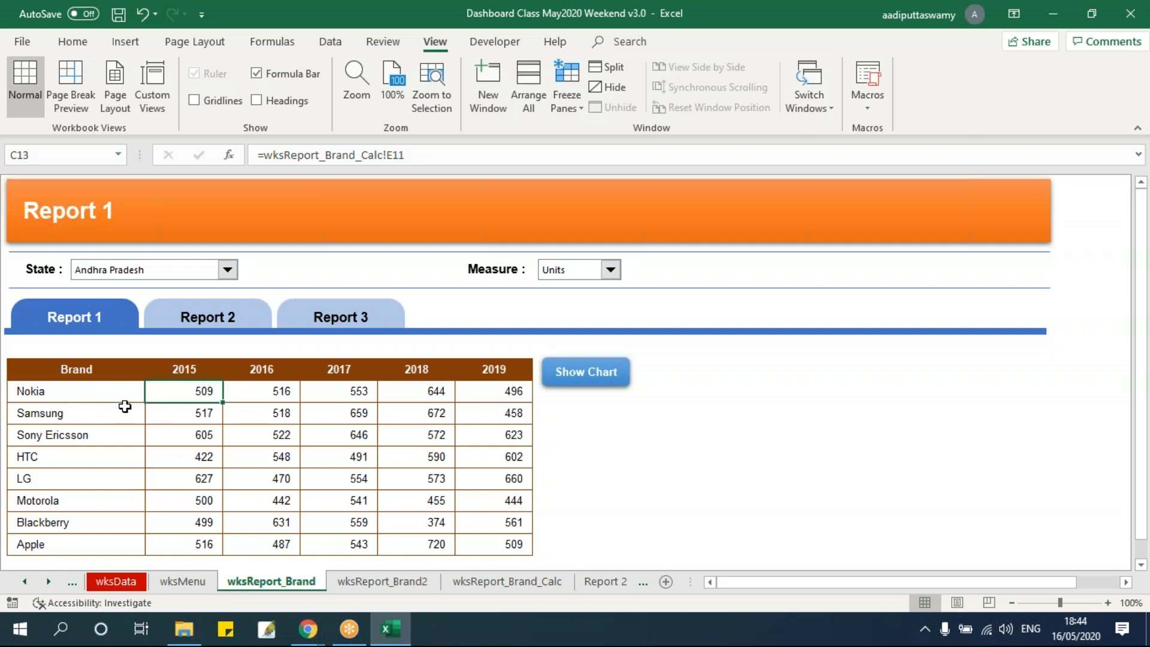
Examine the brand table by selecting the Brand column with its header and spot-checking the 2017 and 2018 figures
drag(82, 390, 97, 544)
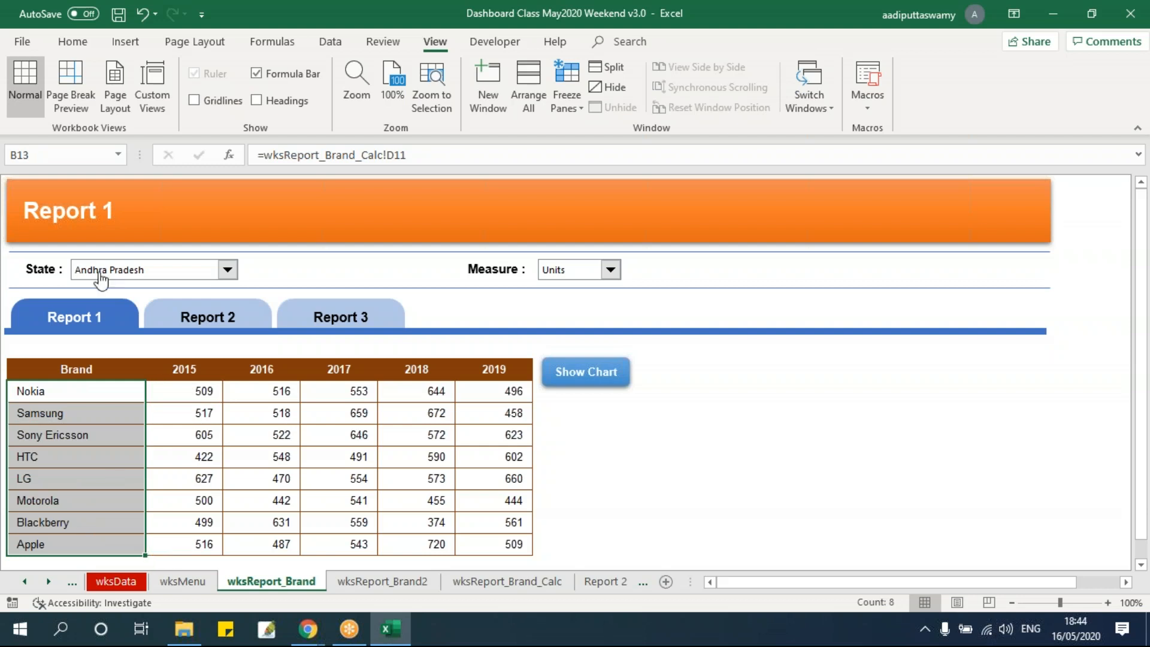
drag(93, 366, 99, 543)
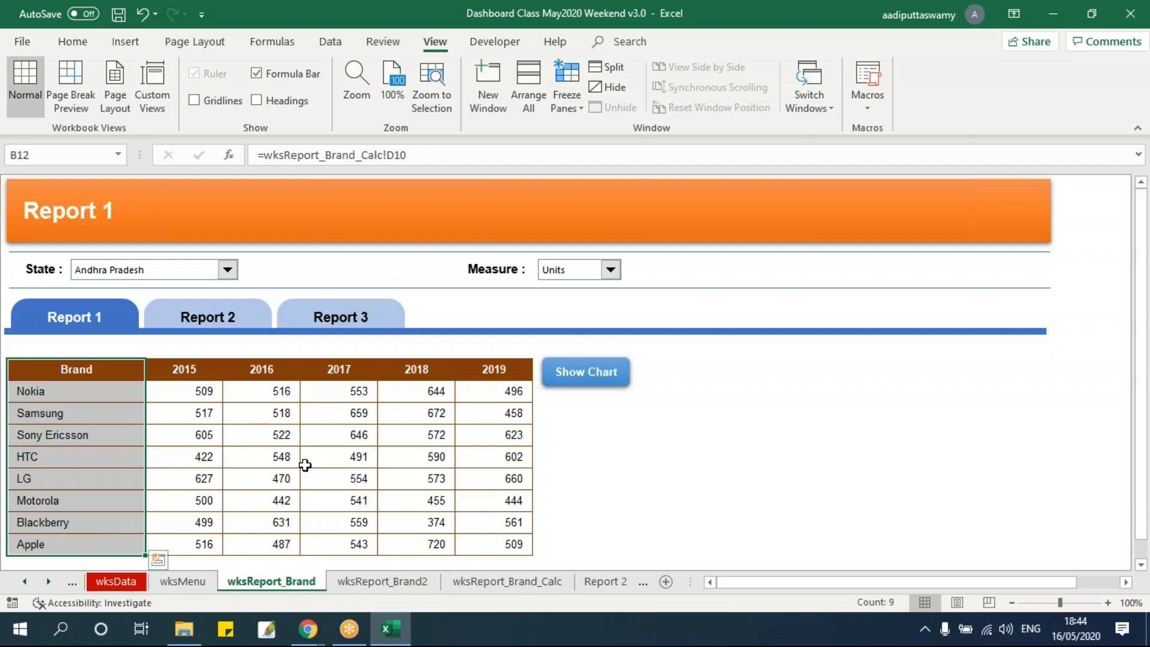
click(351, 440)
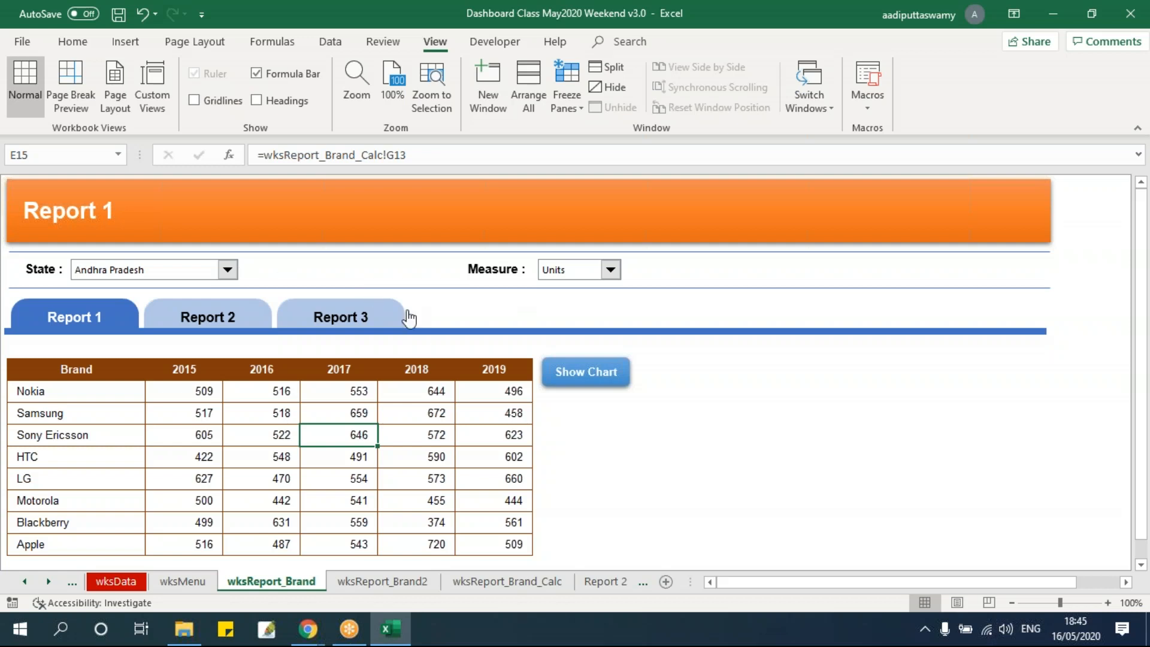
click(427, 452)
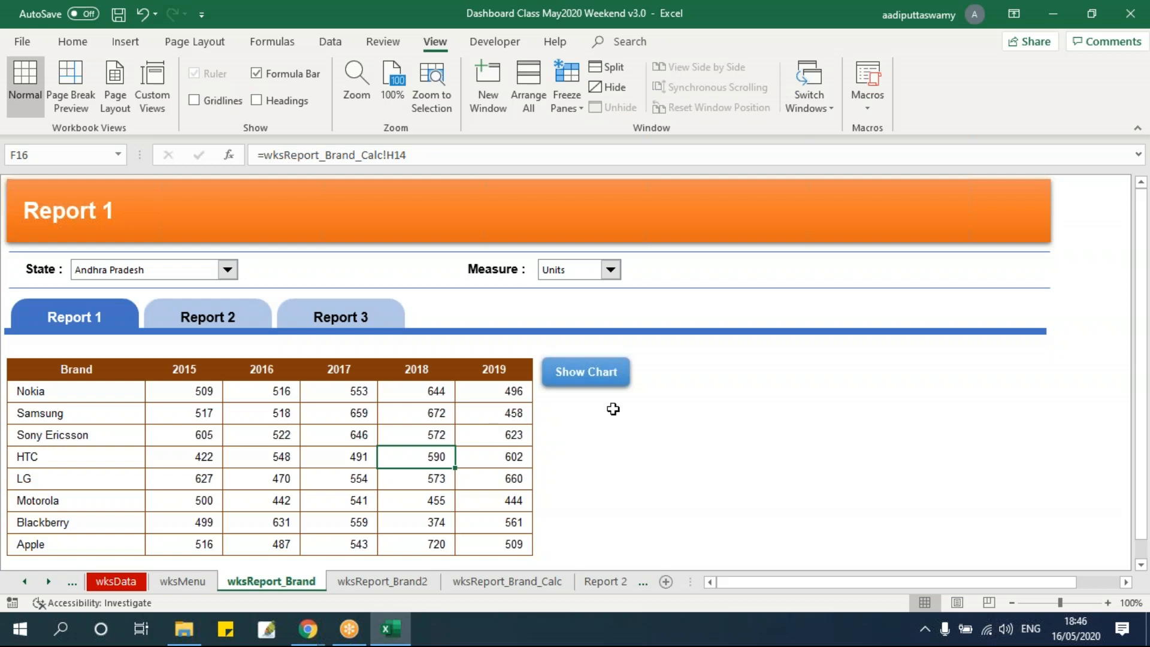
Save the v3.0 dashboard workbook, go to its wksReport_Brand2 sheet and close the workbook
key(ctrl+s)
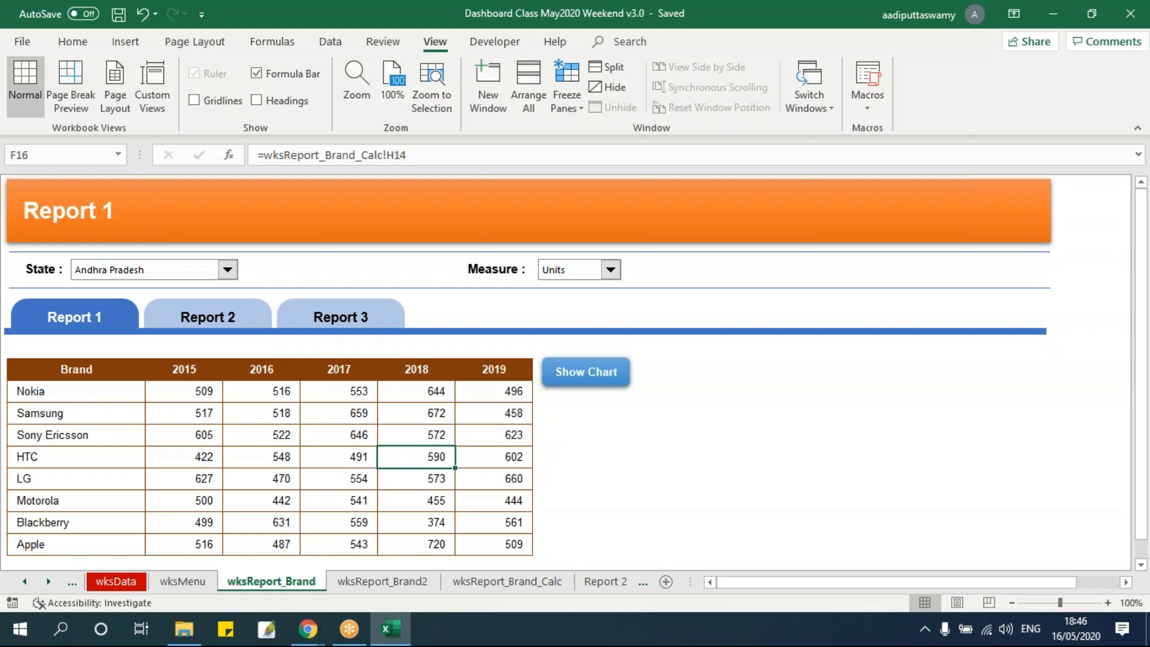
click(380, 581)
click(719, 475)
key(alt+f)
key(c)
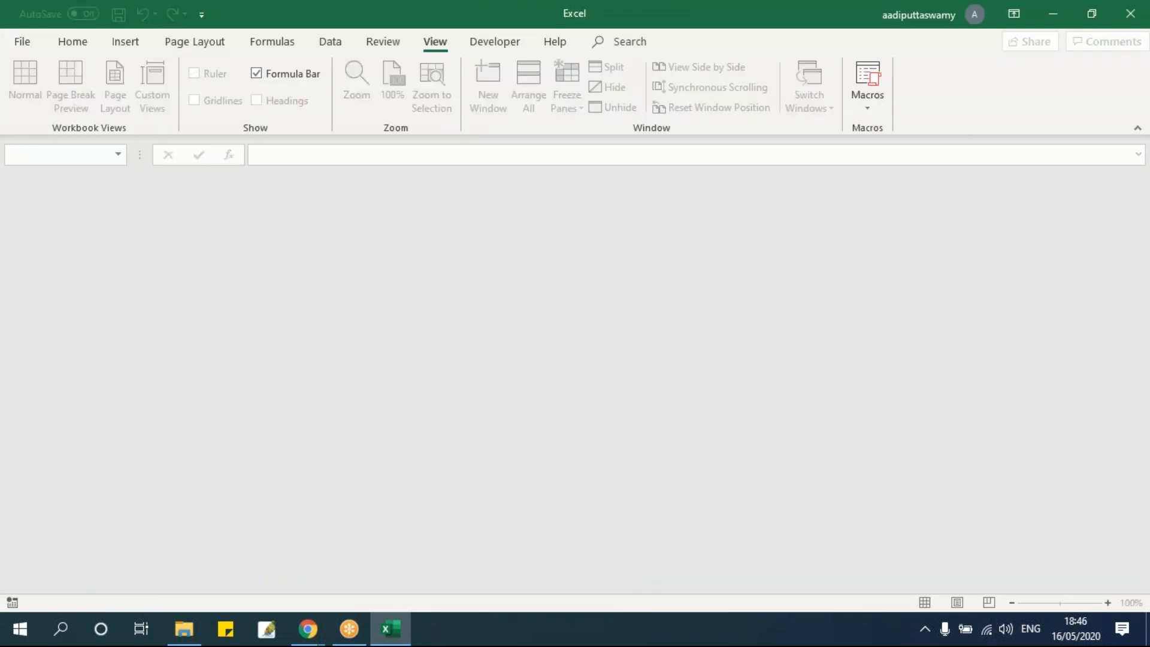
Switch to File Explorer and rename the workbook copy in the Session 3 folder as Dashboard Class May2020 Weekend v3.1
click(184, 628)
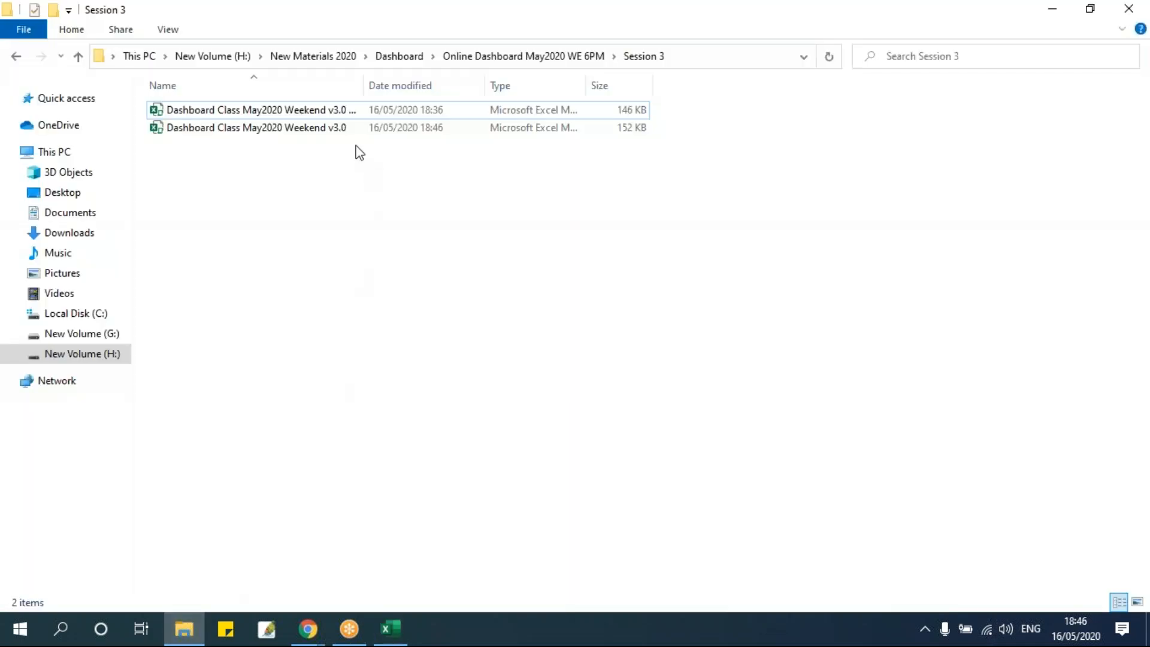
key(ctrl+KP_Add)
click(378, 112)
click(378, 113)
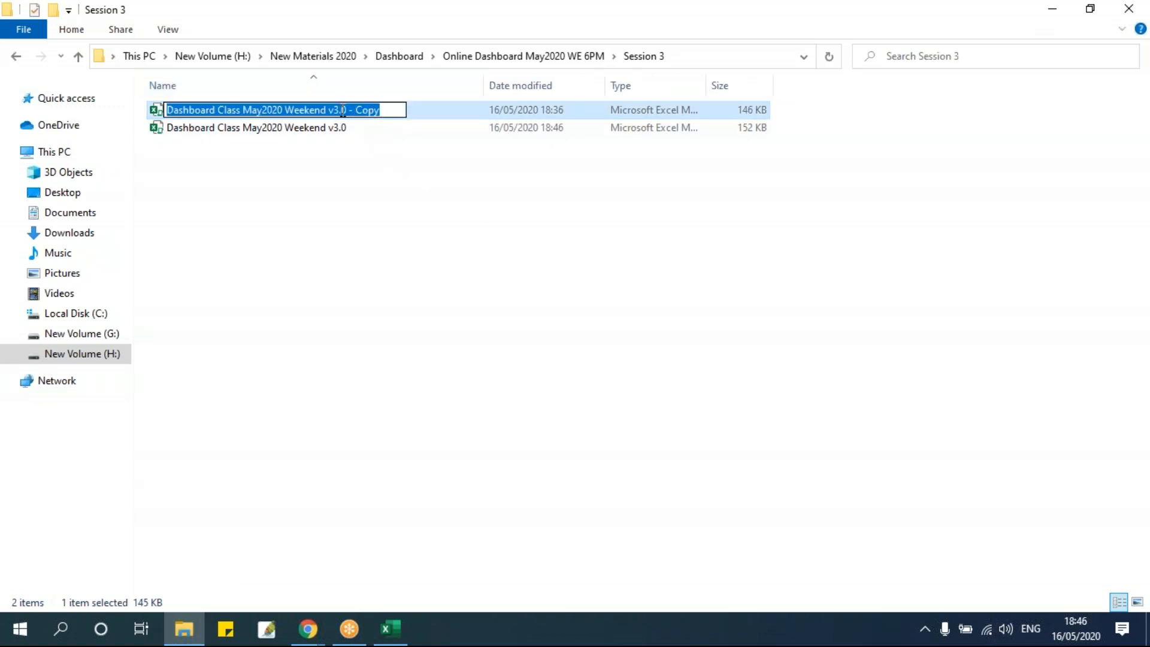
drag(342, 111, 473, 114)
text(1)
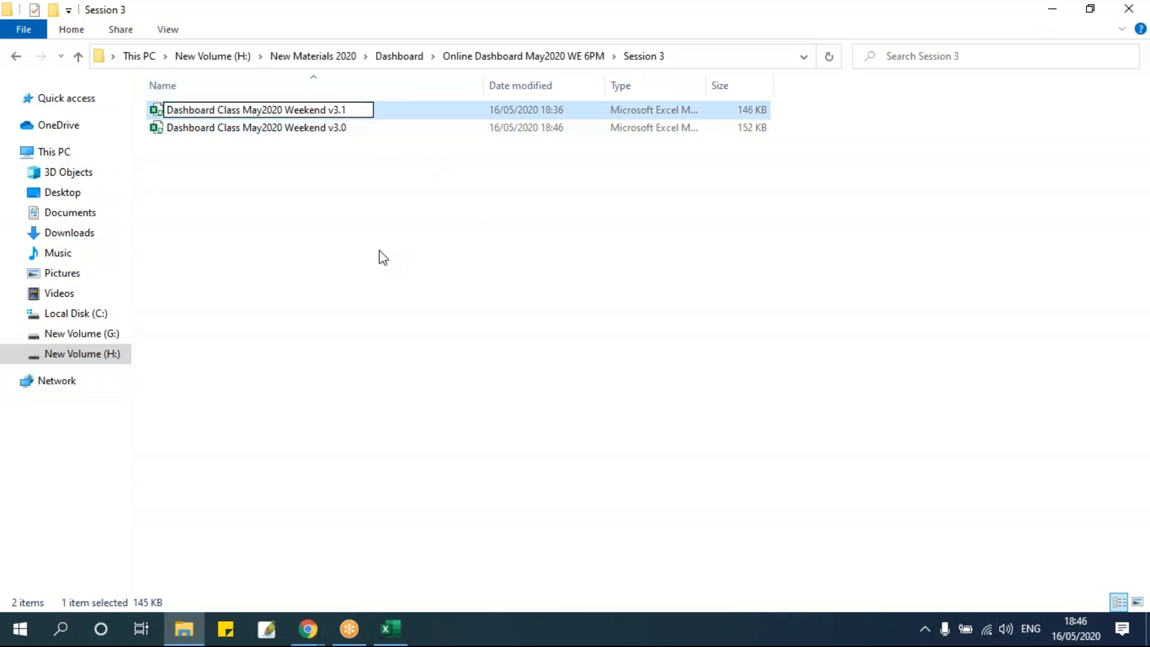
click(383, 259)
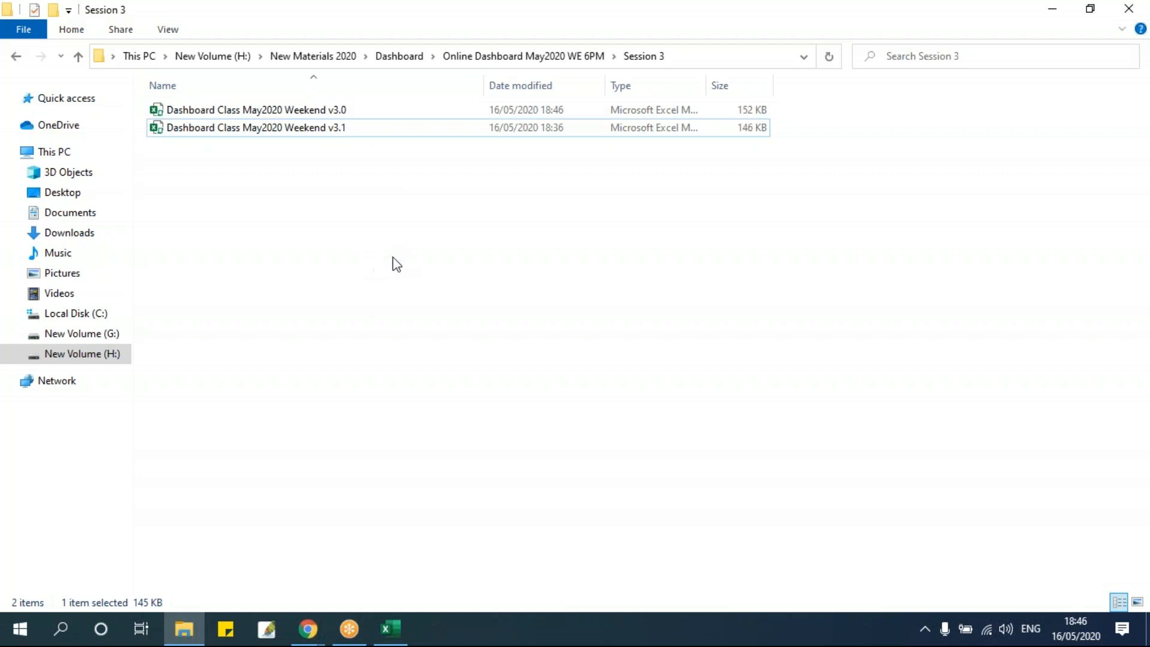
Open the v3.1 workbook with its macros enabled and set the State filter to Karnataka
double_click(327, 131)
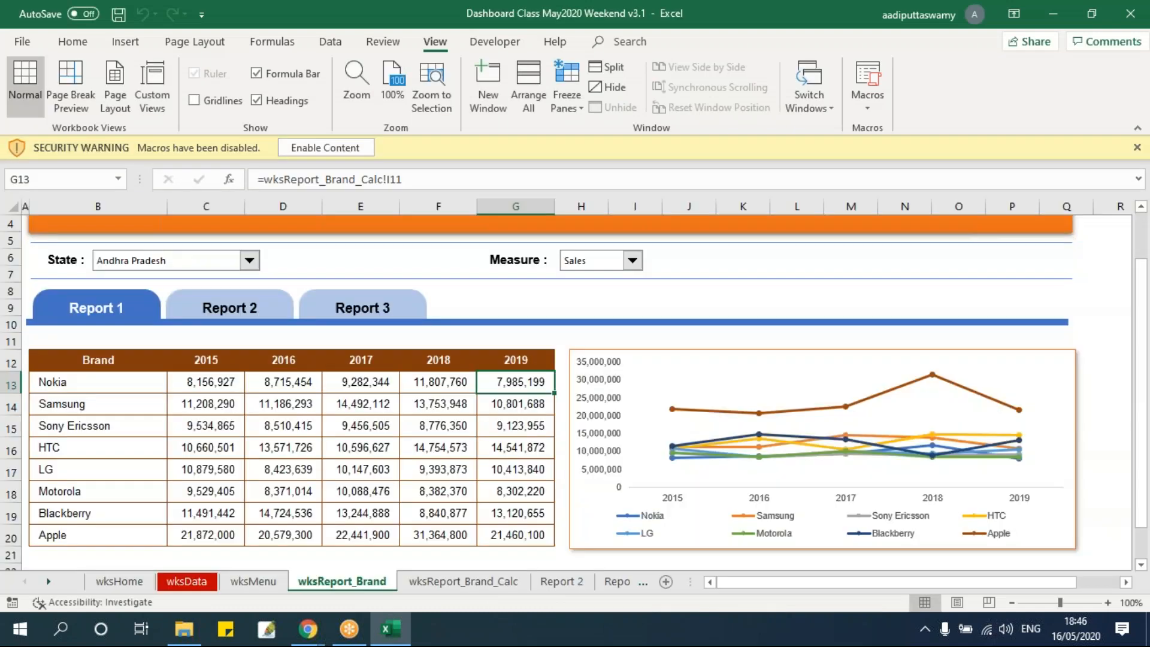
click(330, 146)
click(408, 405)
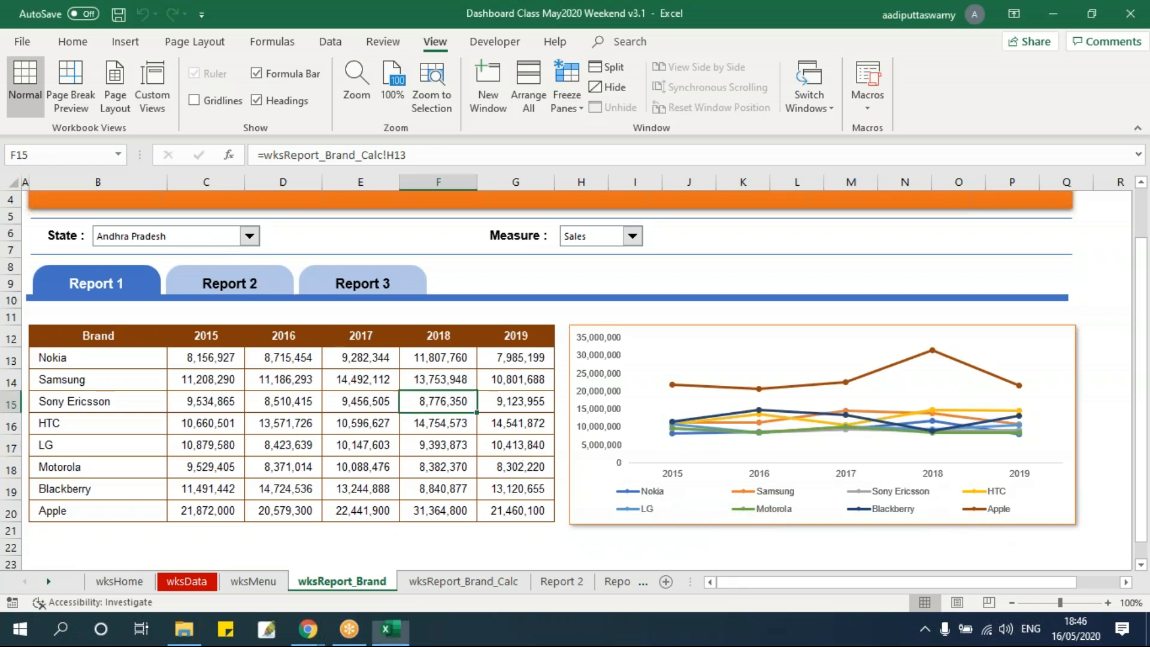
click(176, 238)
click(158, 274)
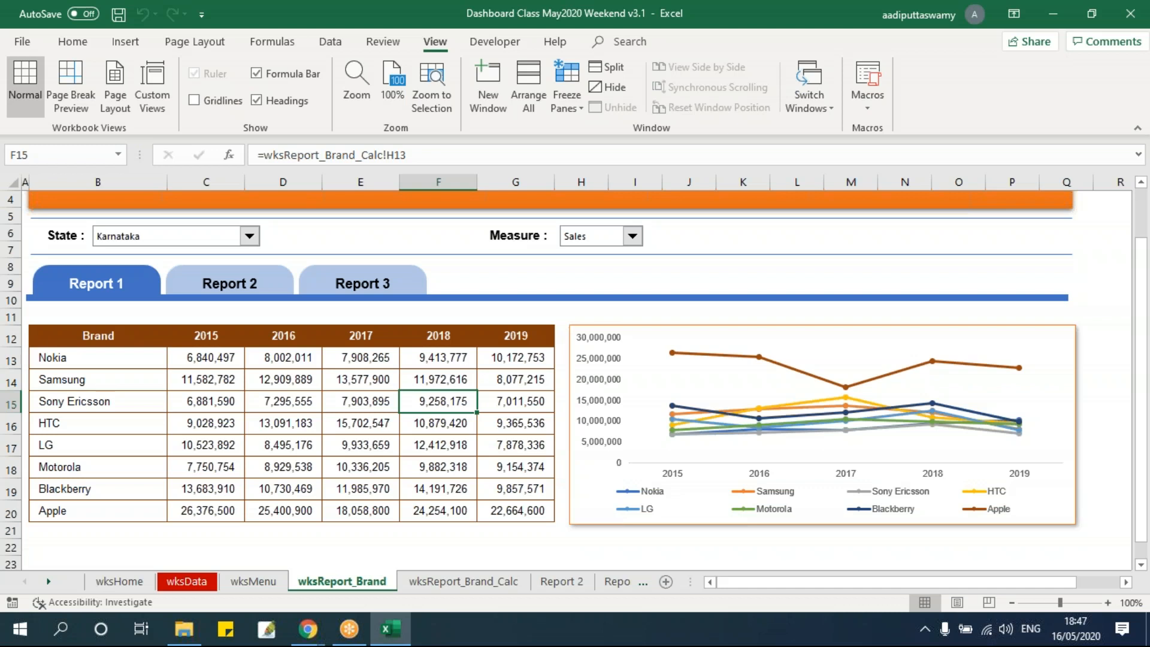
Filter the brand line chart to only the Nokia and Motorola series
click(757, 336)
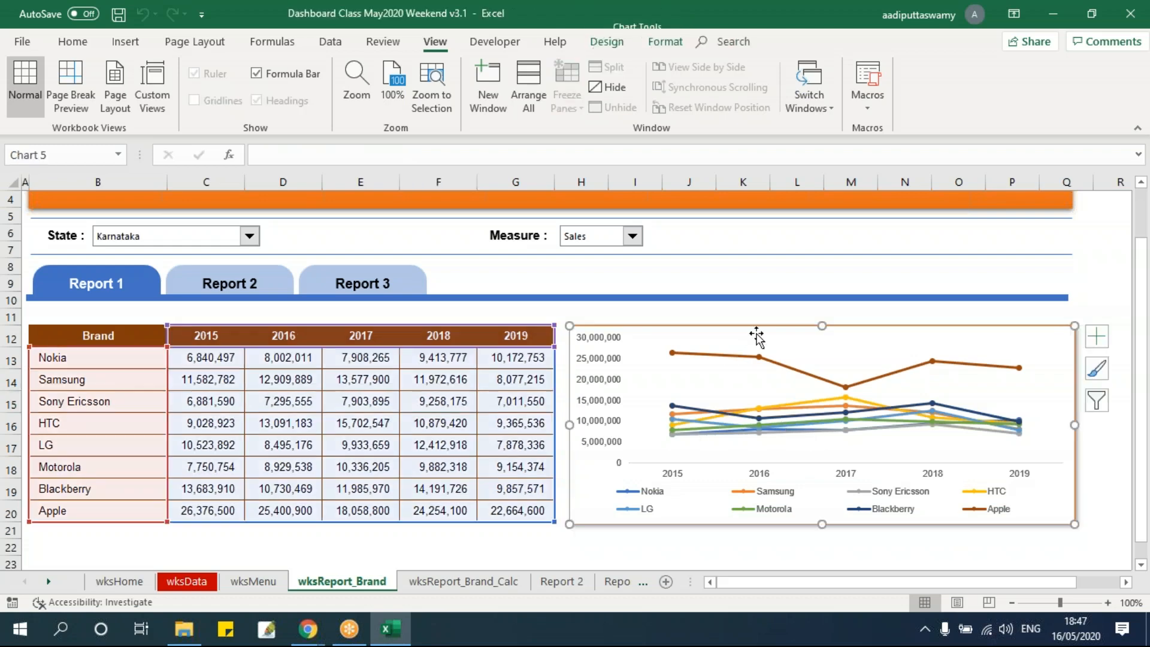
click(1100, 403)
click(394, 300)
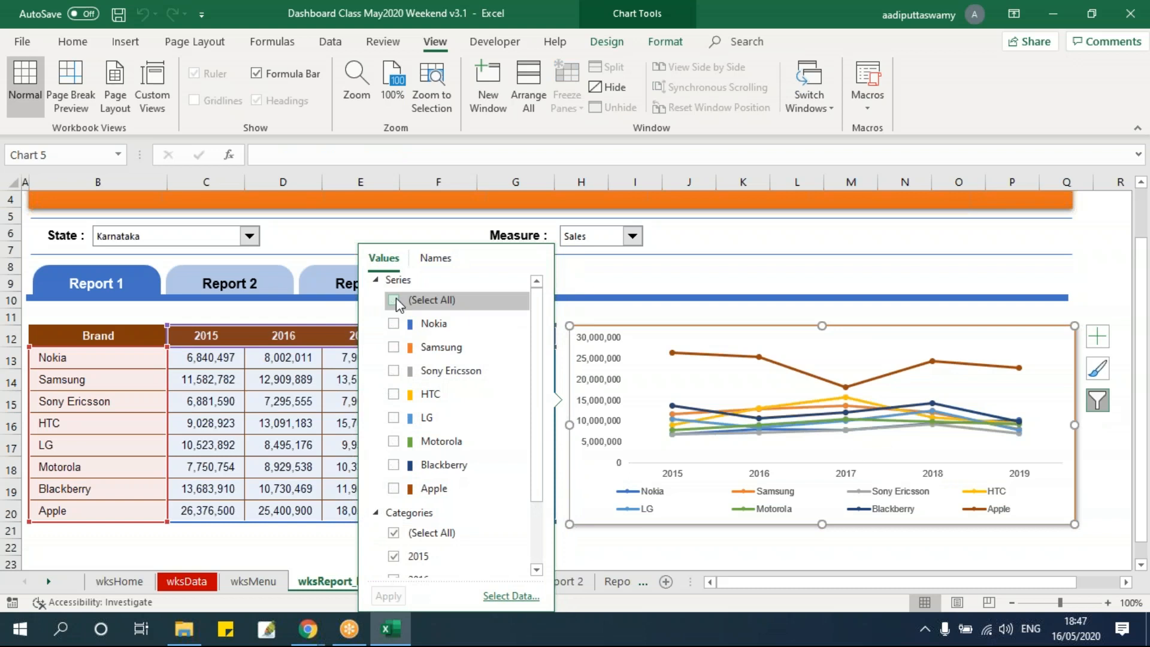
click(393, 323)
click(393, 441)
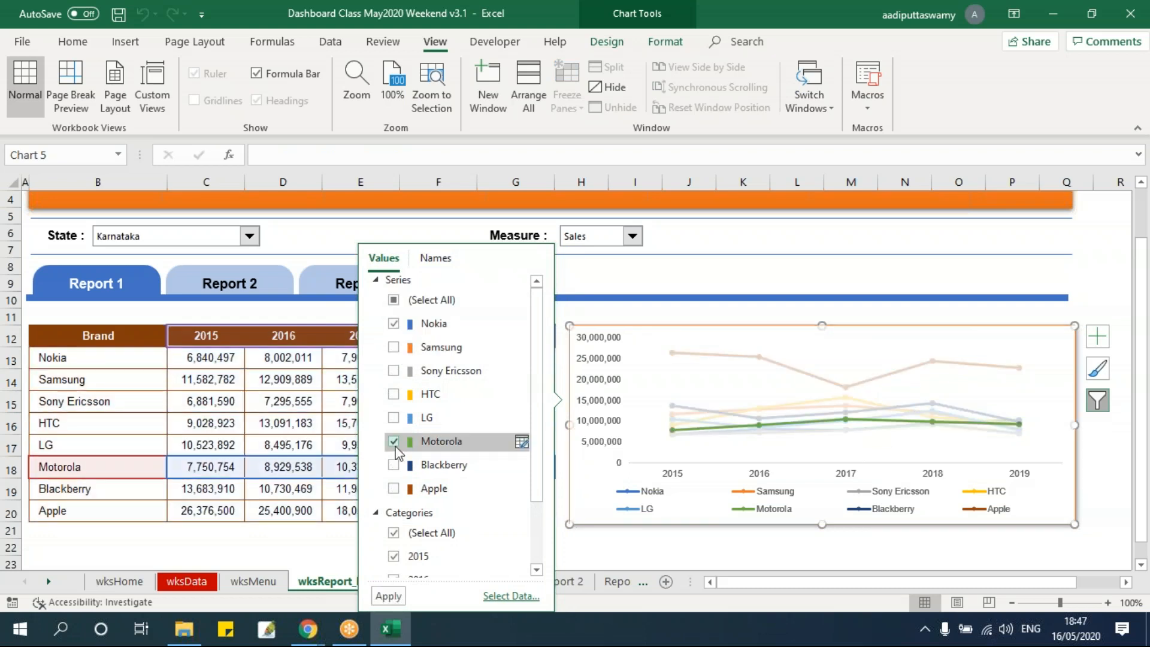
click(394, 590)
click(712, 558)
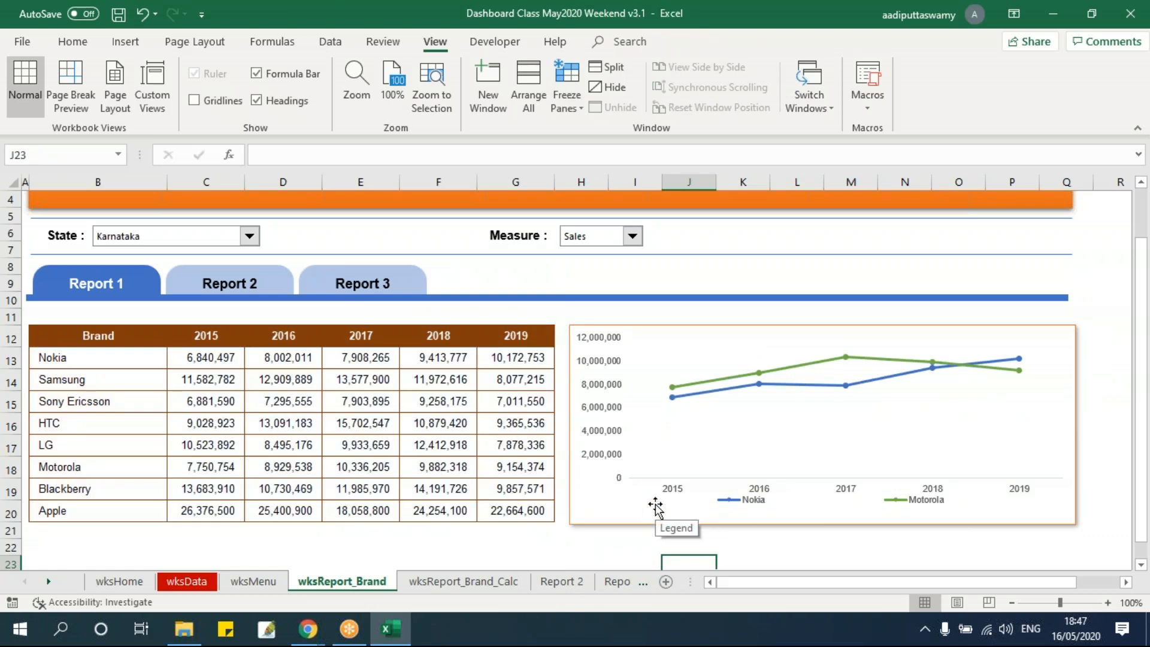
Restore all brand series in the line chart's filter
click(1056, 331)
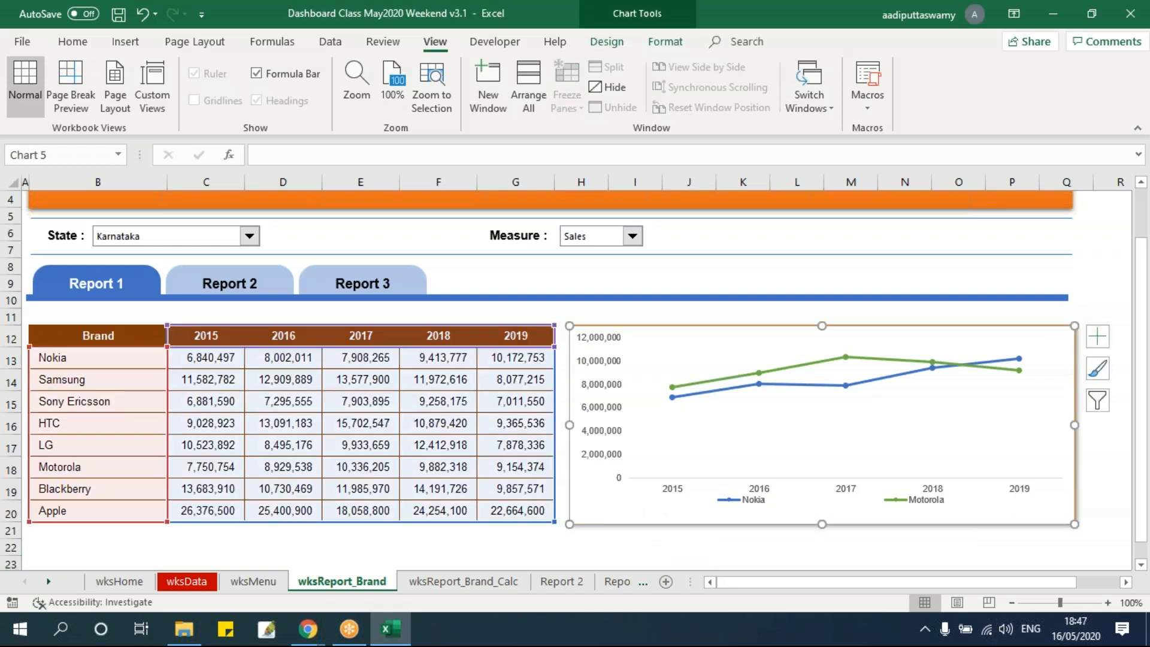
click(1097, 400)
click(399, 303)
click(399, 303)
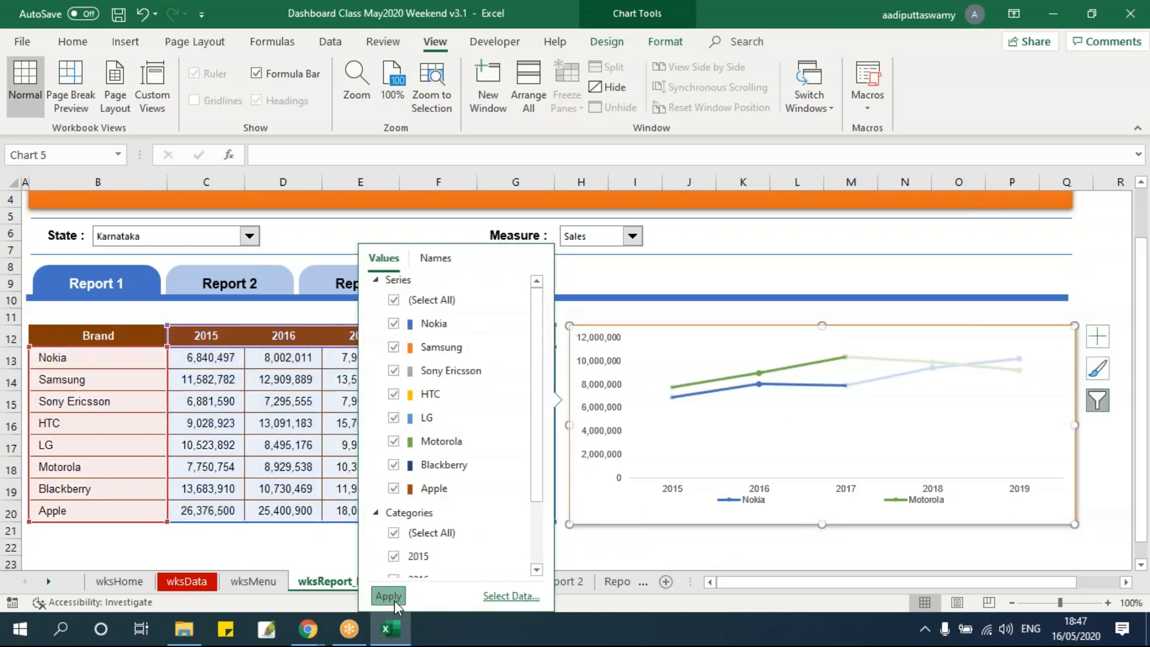
click(392, 597)
click(625, 547)
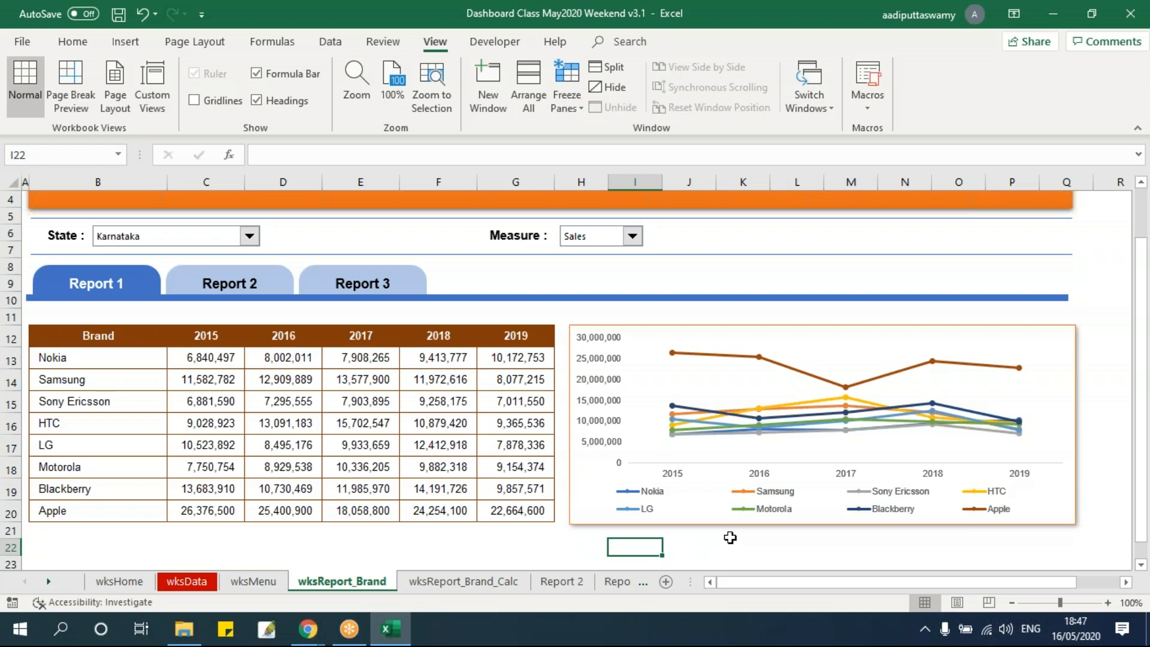
click(495, 42)
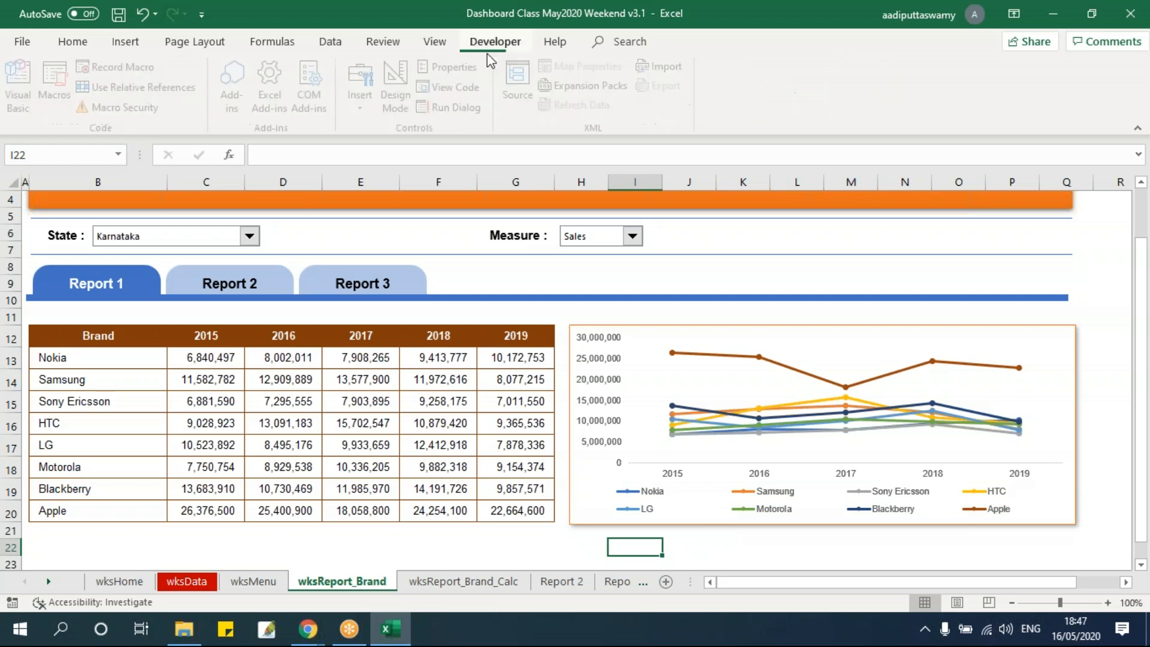
click(365, 90)
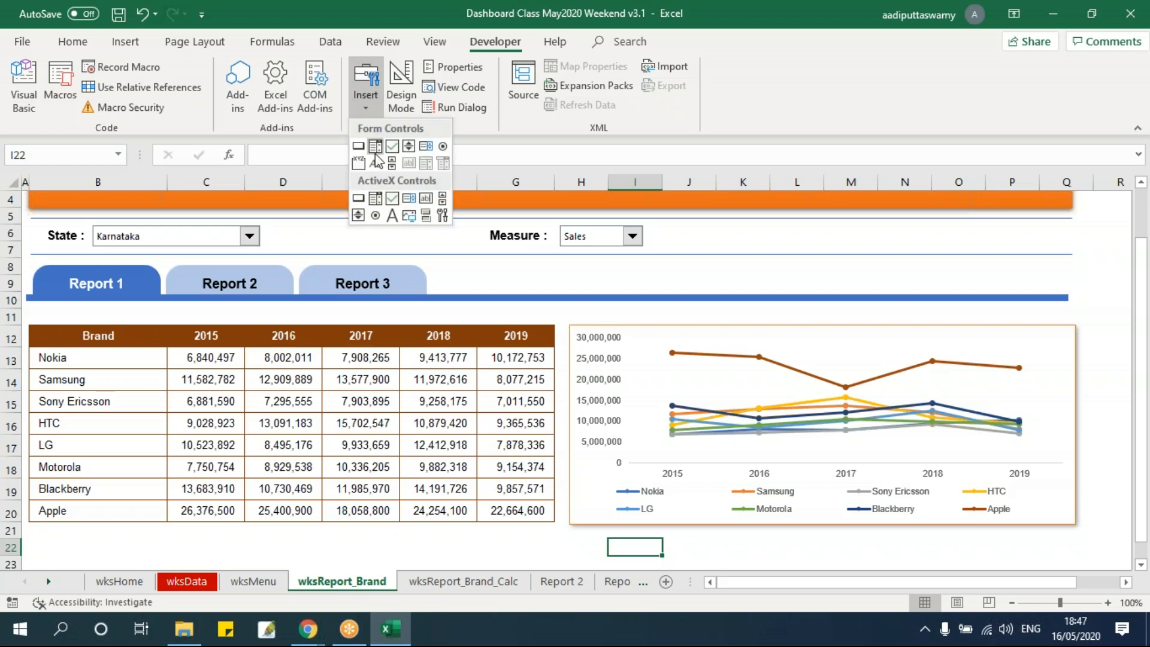
click(490, 400)
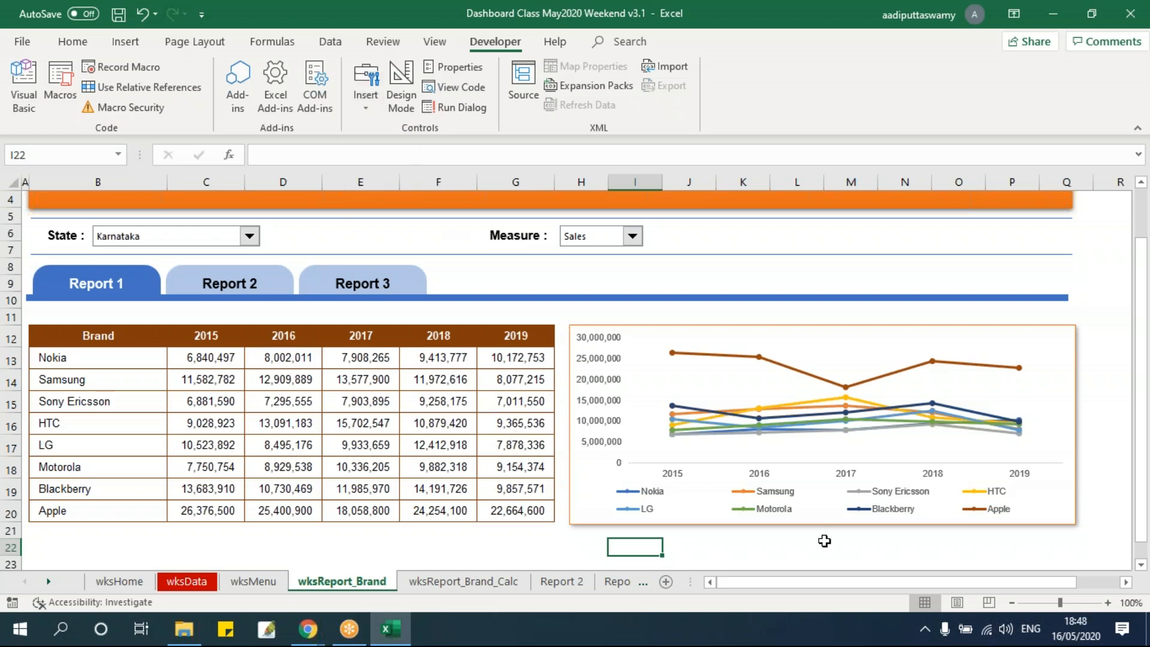
click(365, 83)
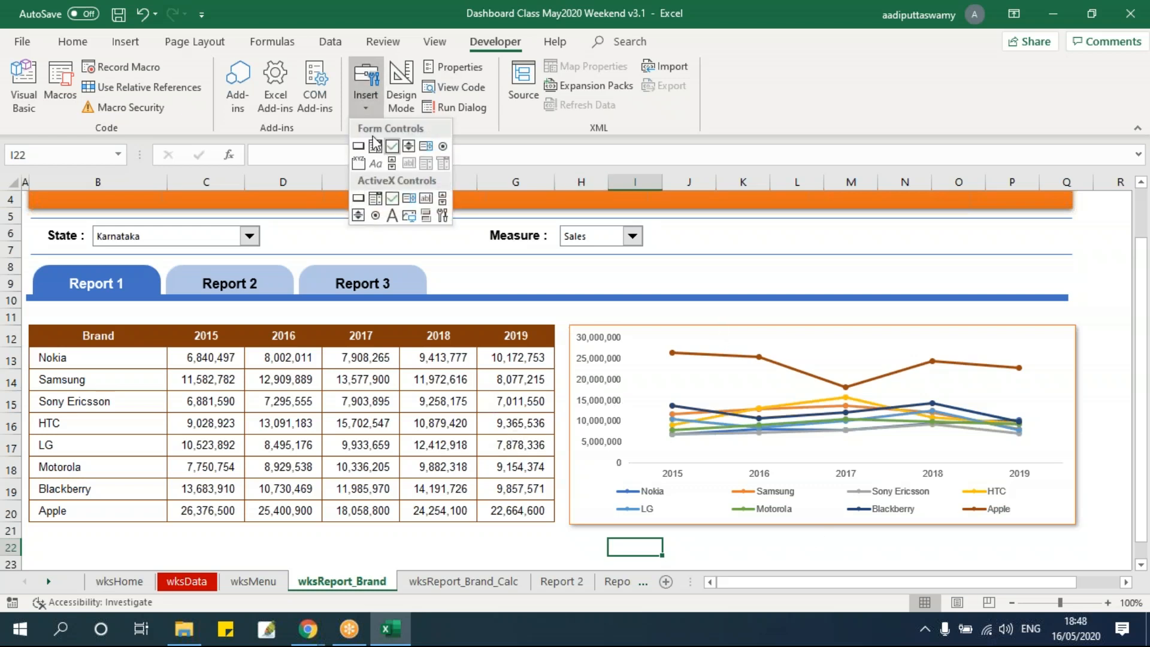
click(460, 431)
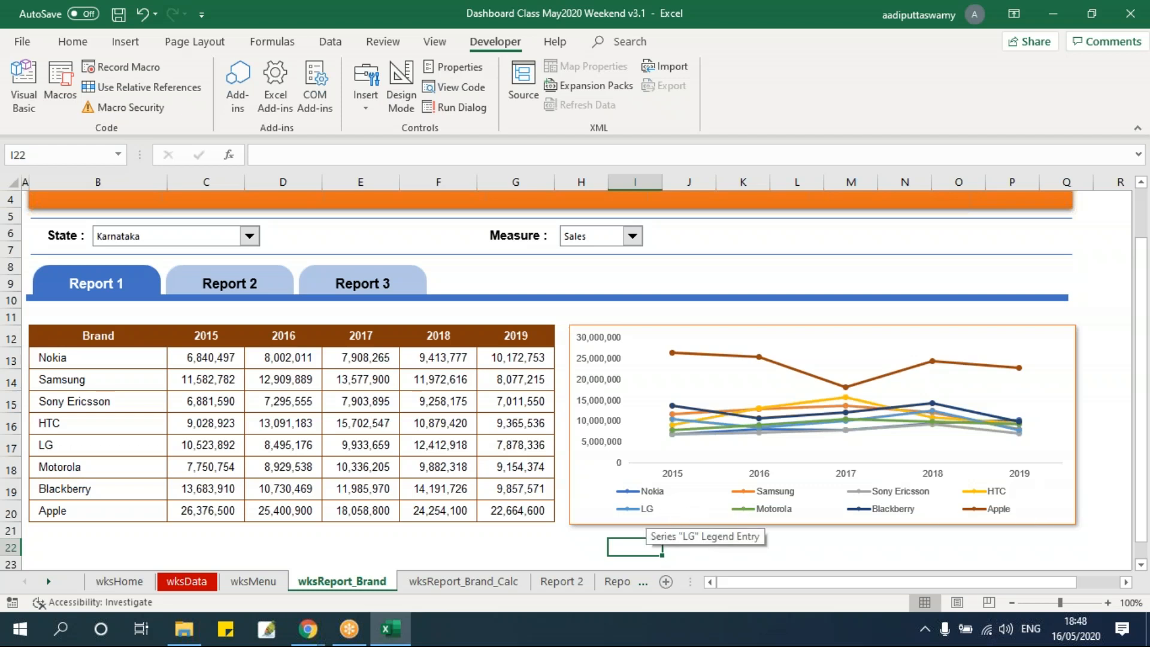
Delete the line chart's legend and shorten the plot area to leave free space below the year axis
click(645, 510)
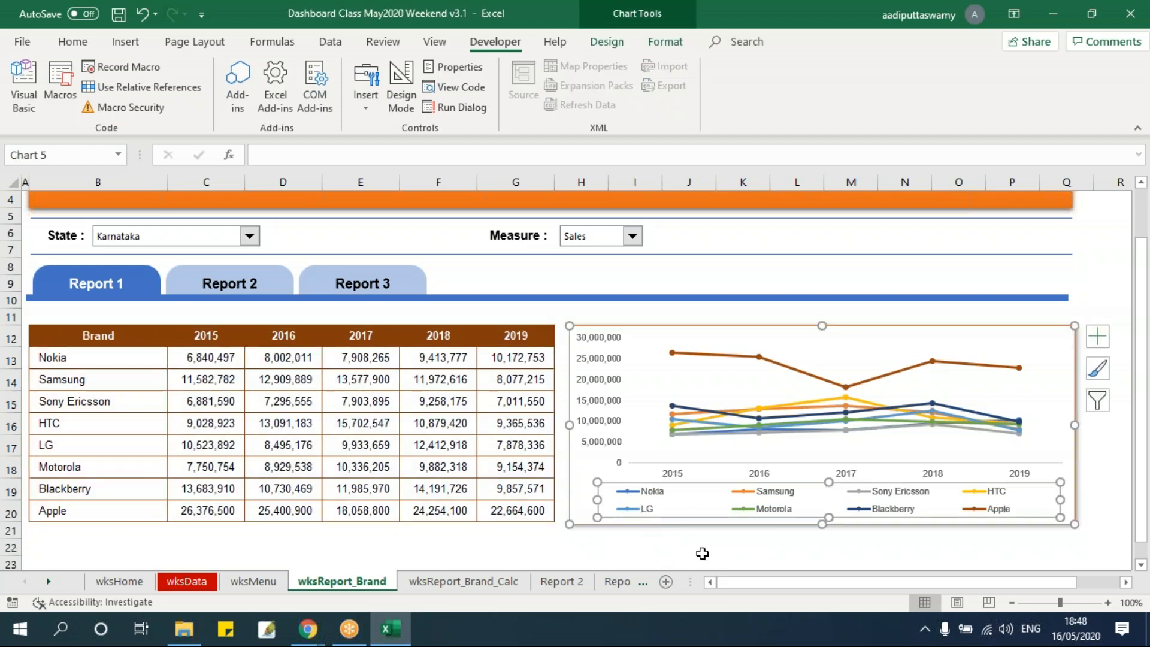
key(Delete)
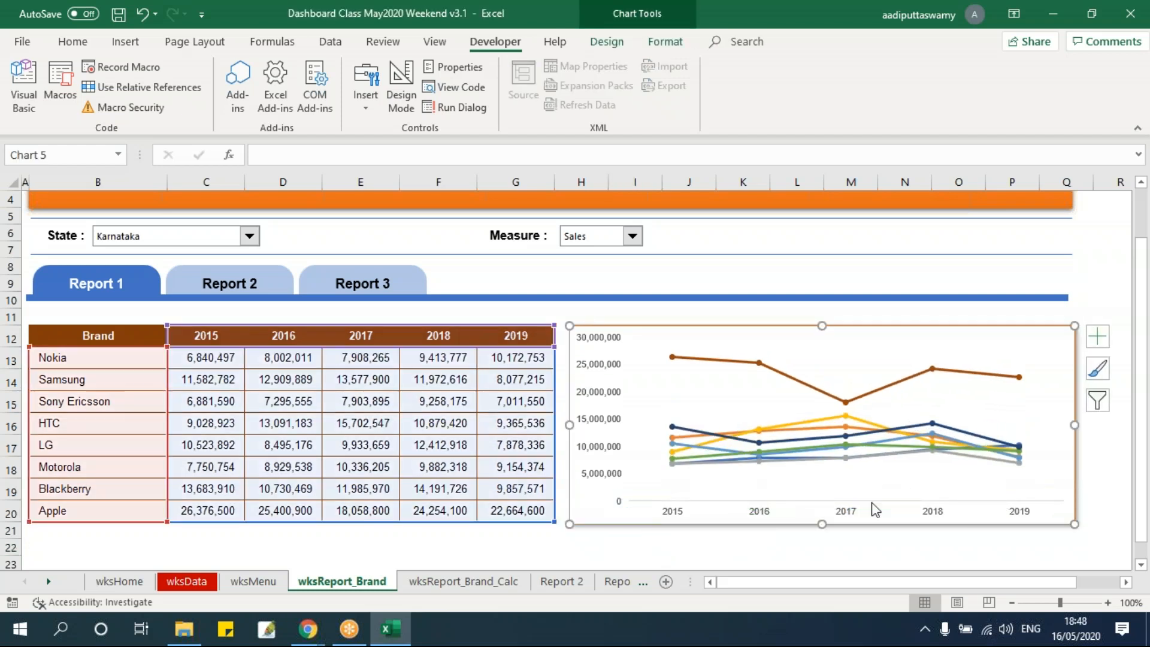
click(838, 491)
drag(844, 482, 845, 453)
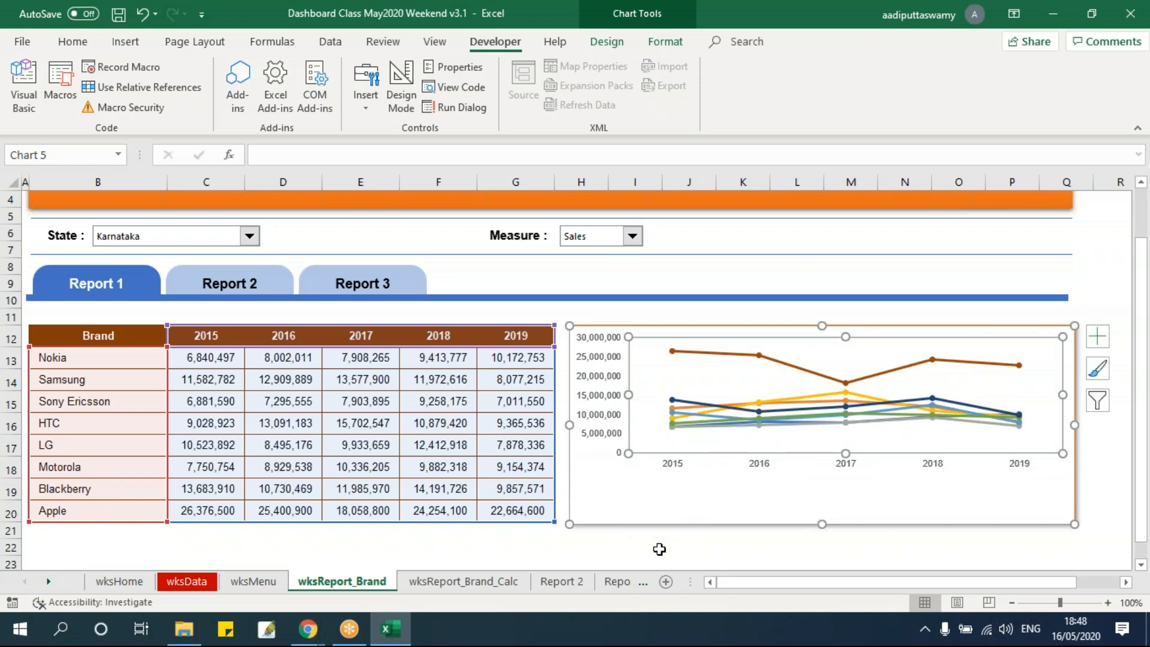
click(782, 547)
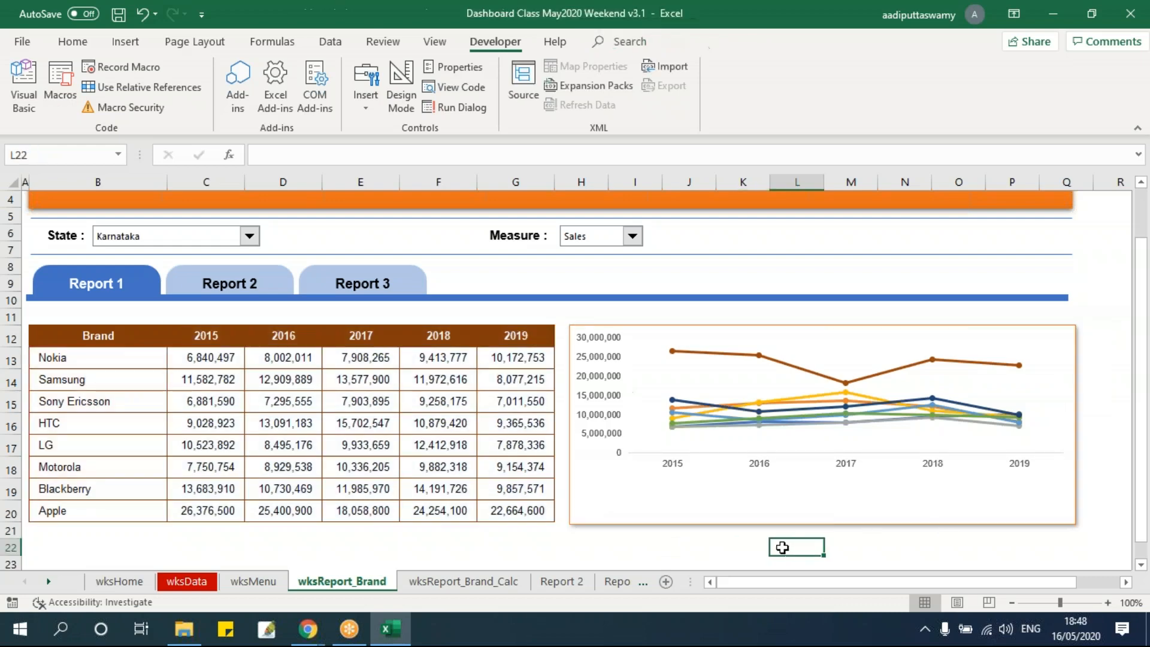
Insert a form-control check box and place it in the chart's free space beneath the 2015 axis label
click(646, 328)
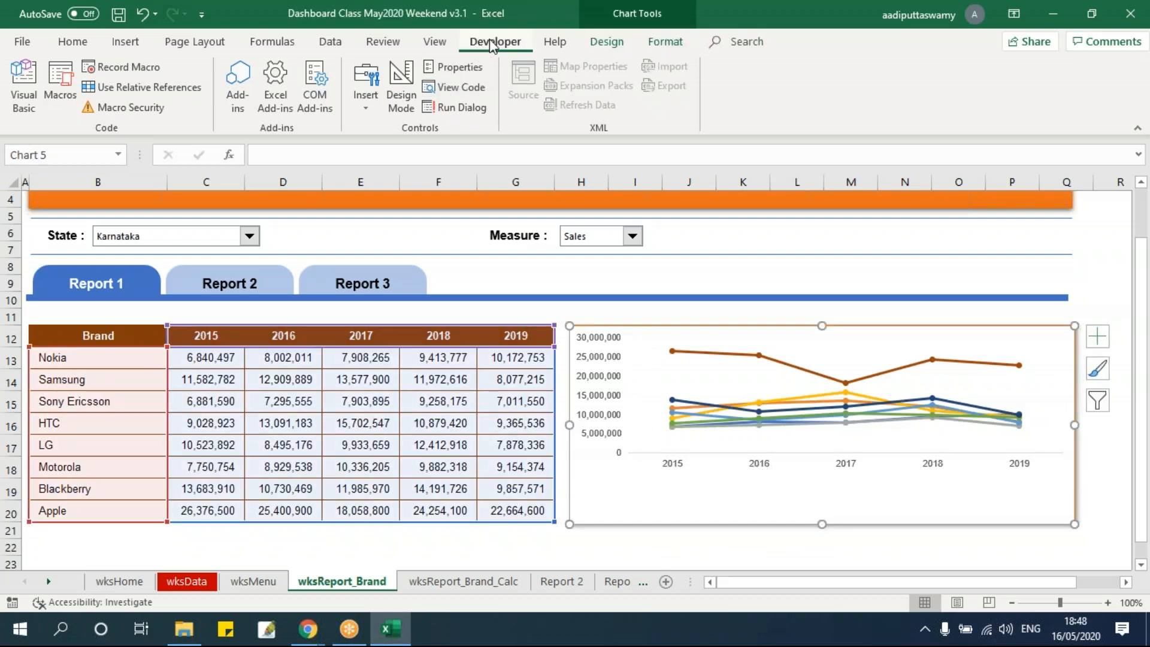
click(365, 103)
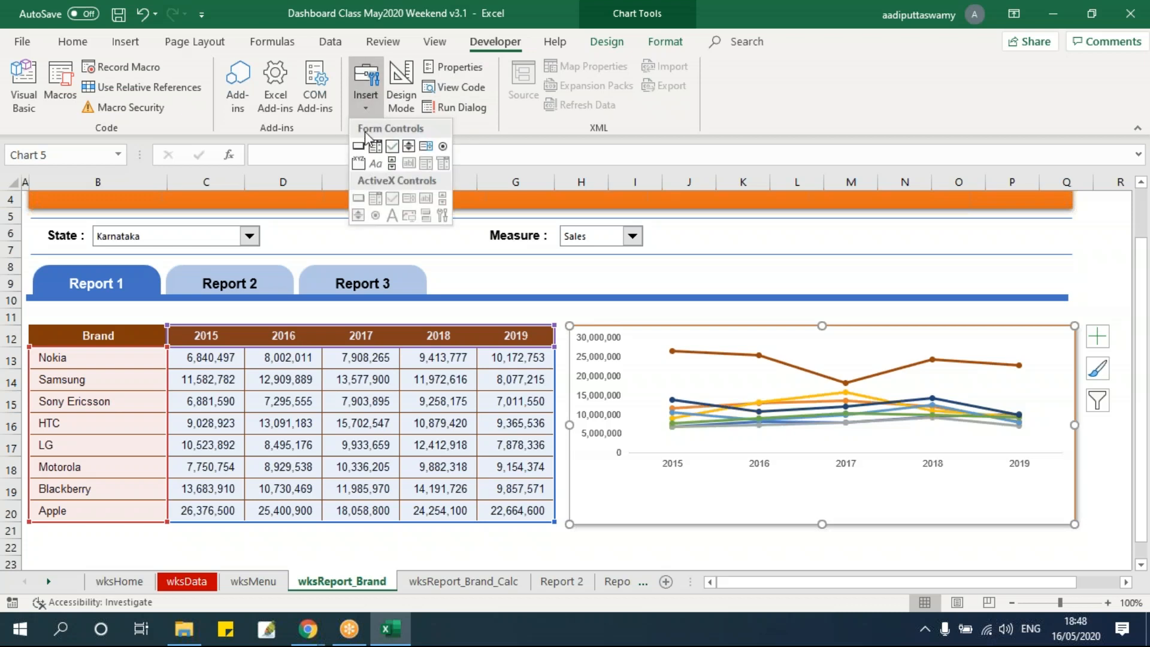
click(392, 147)
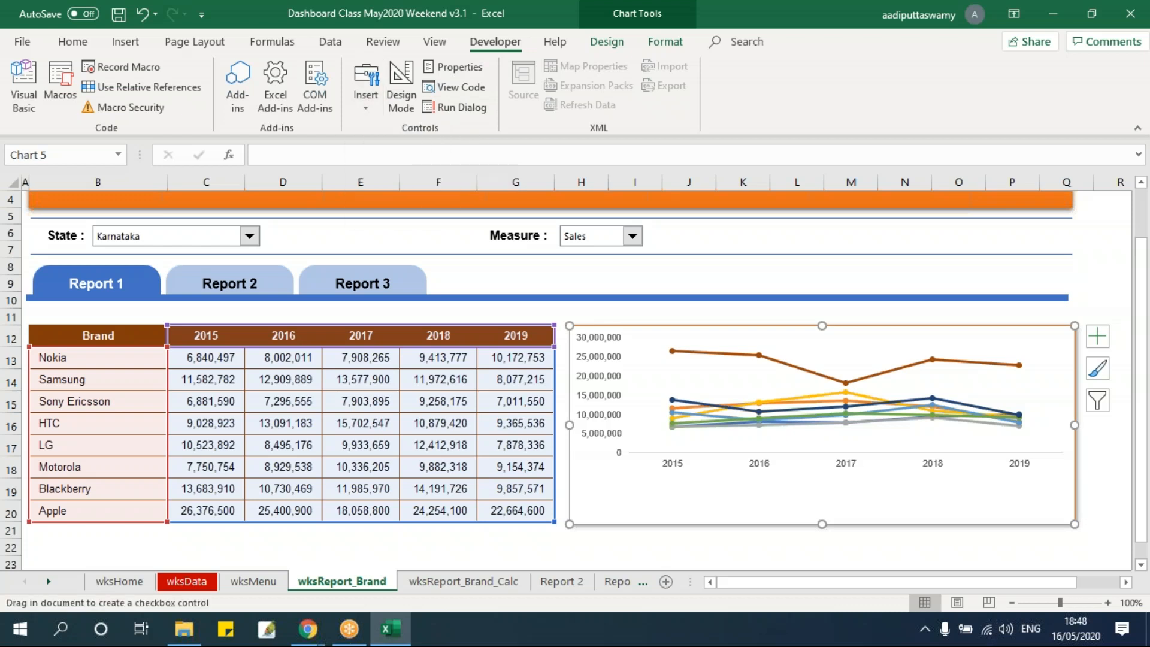
click(603, 541)
drag(660, 545, 643, 477)
Remove the new check box's caption text and narrow its frame to fit just the box
click(609, 484)
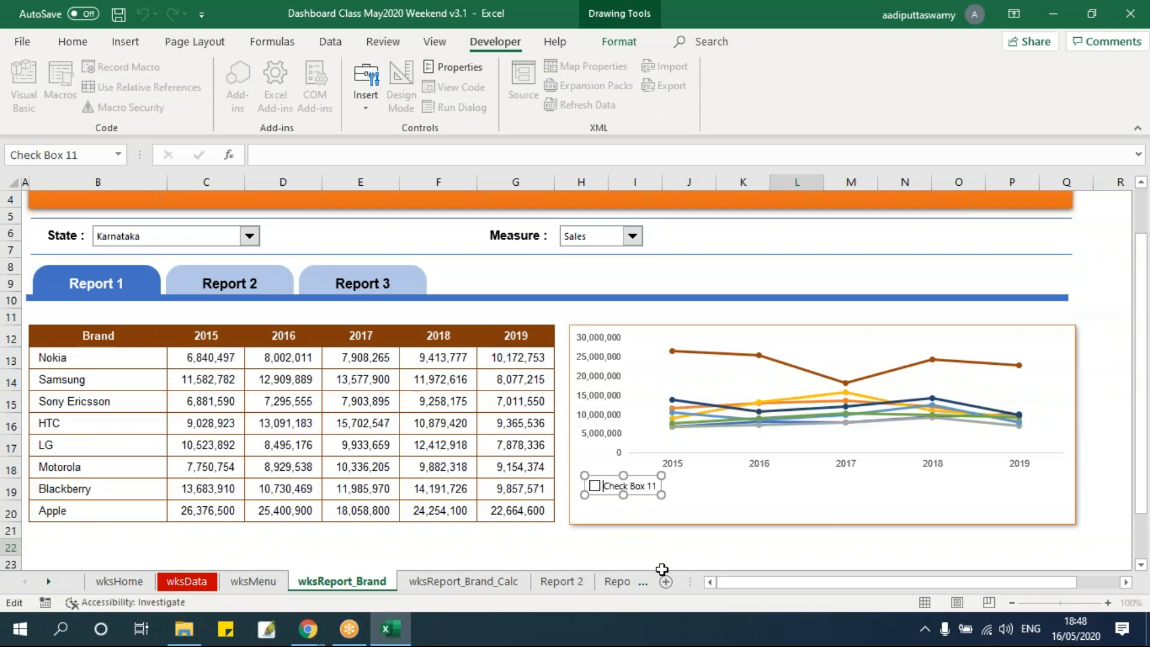
key(BackSpace)
key(BackSpace)
key(BackSpace)
key(BackSpace)
key(BackSpace)
key(BackSpace)
drag(661, 494, 610, 494)
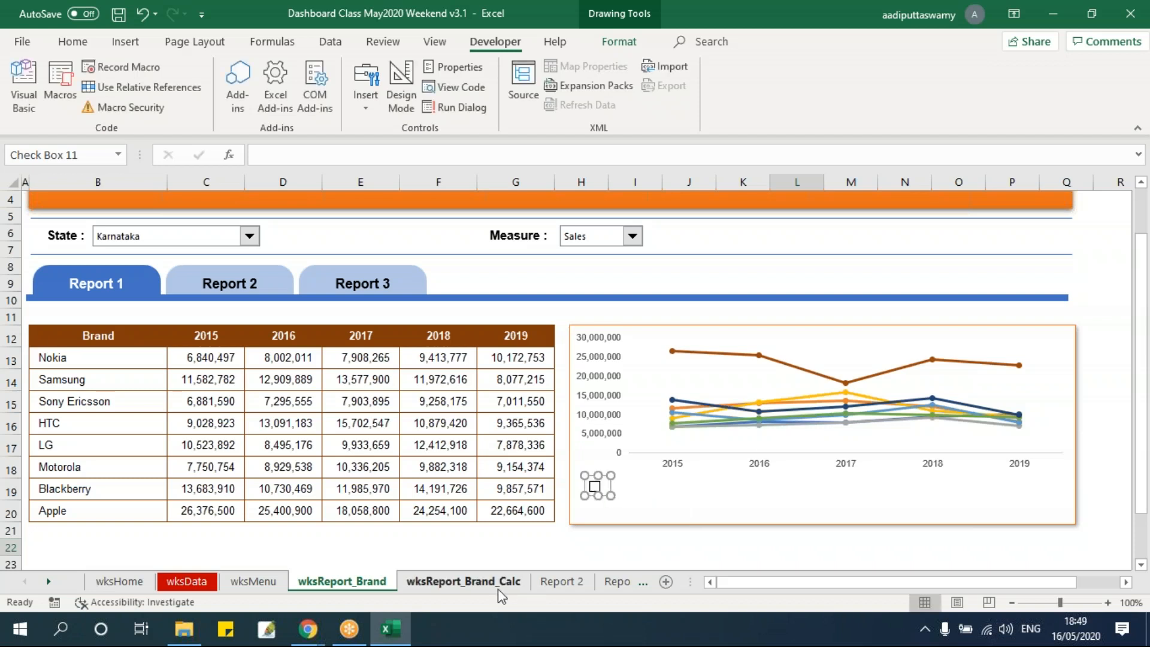
click(628, 546)
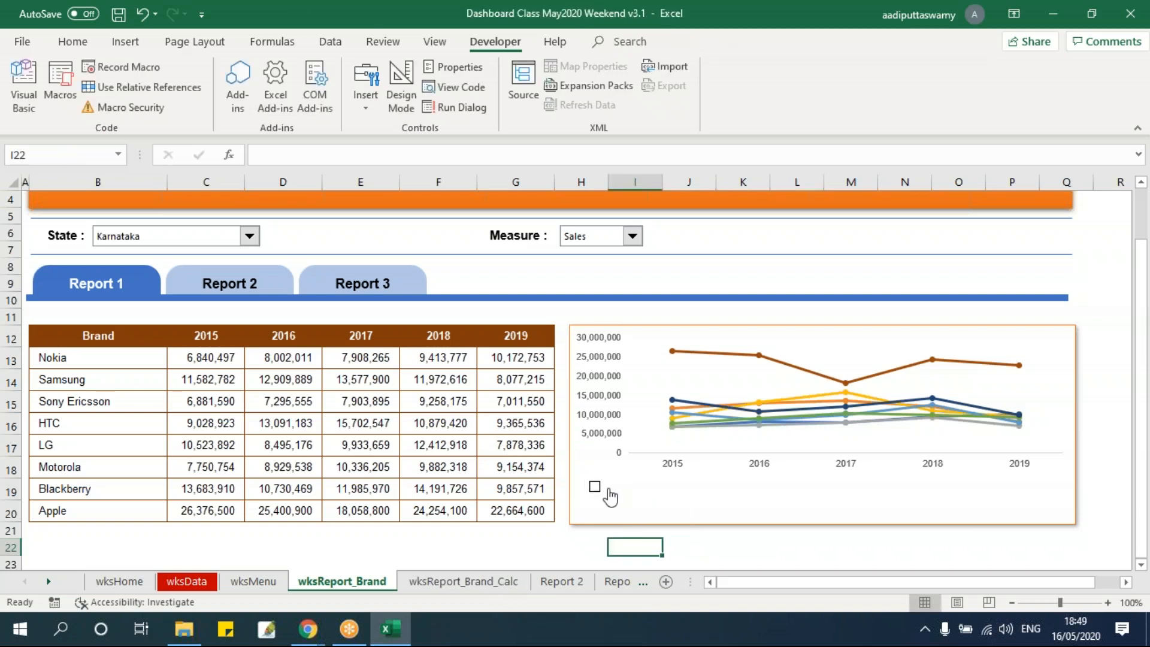
click(453, 582)
drag(275, 341, 251, 473)
drag(262, 341, 264, 475)
click(342, 581)
Trim the frame of the check box beneath the 2015 axis label slightly narrower
ctrl+click(605, 497)
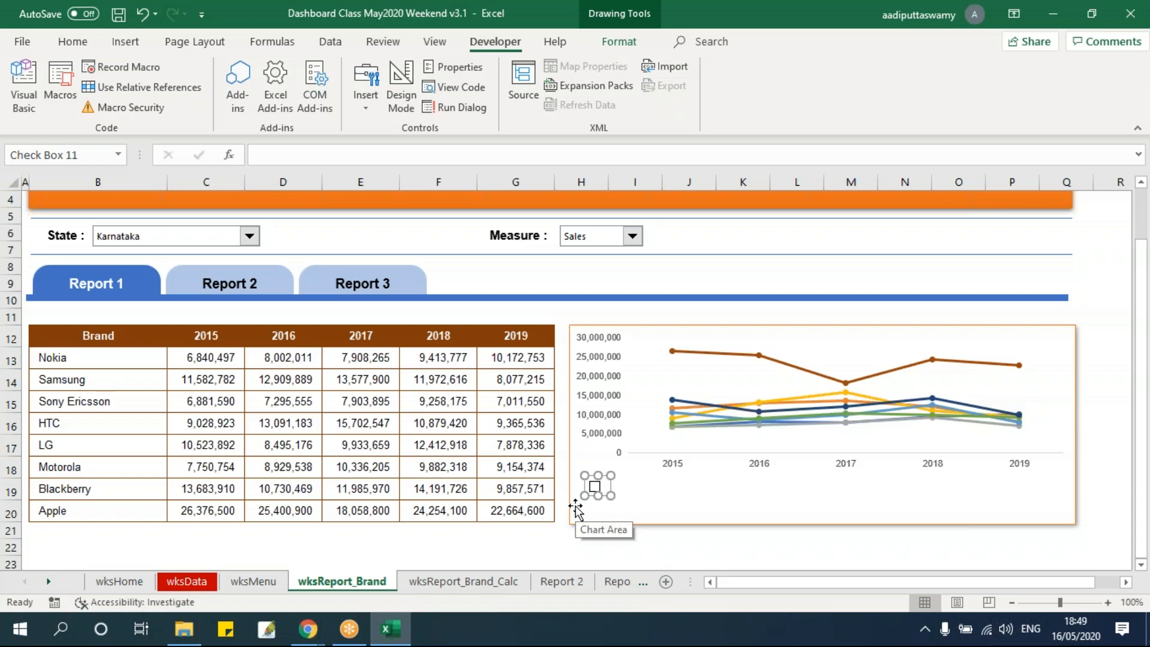
drag(611, 496, 609, 496)
click(580, 546)
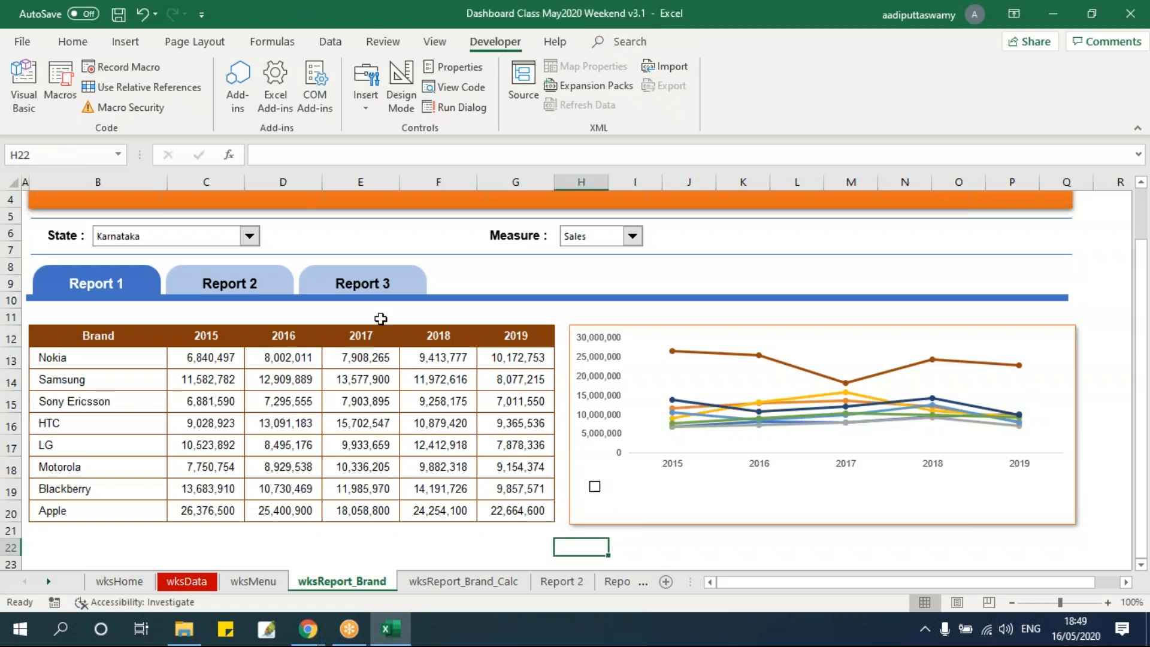
Insert a small text box in the empty cells just below the line chart
click(125, 41)
click(204, 102)
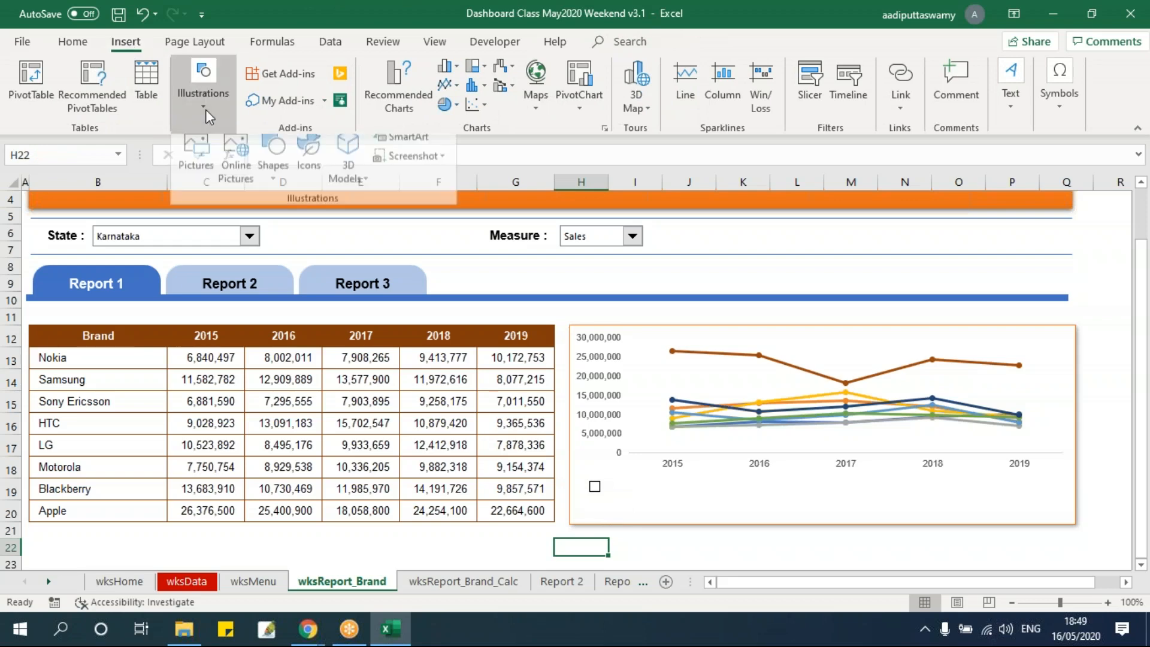
click(273, 165)
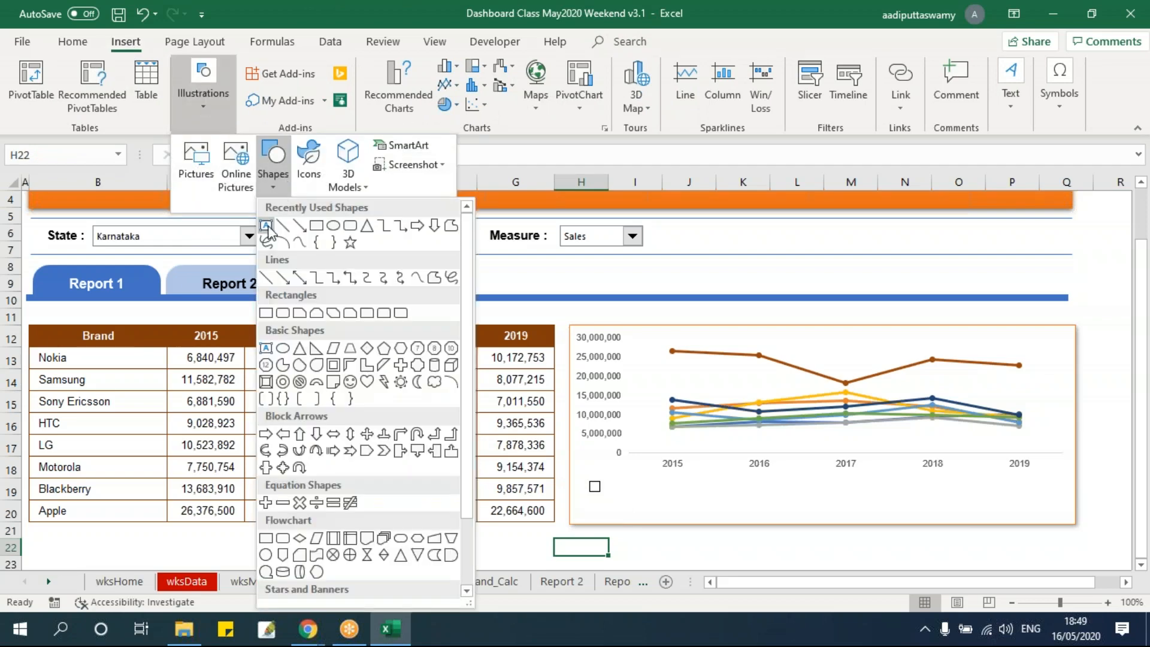
click(266, 226)
click(638, 541)
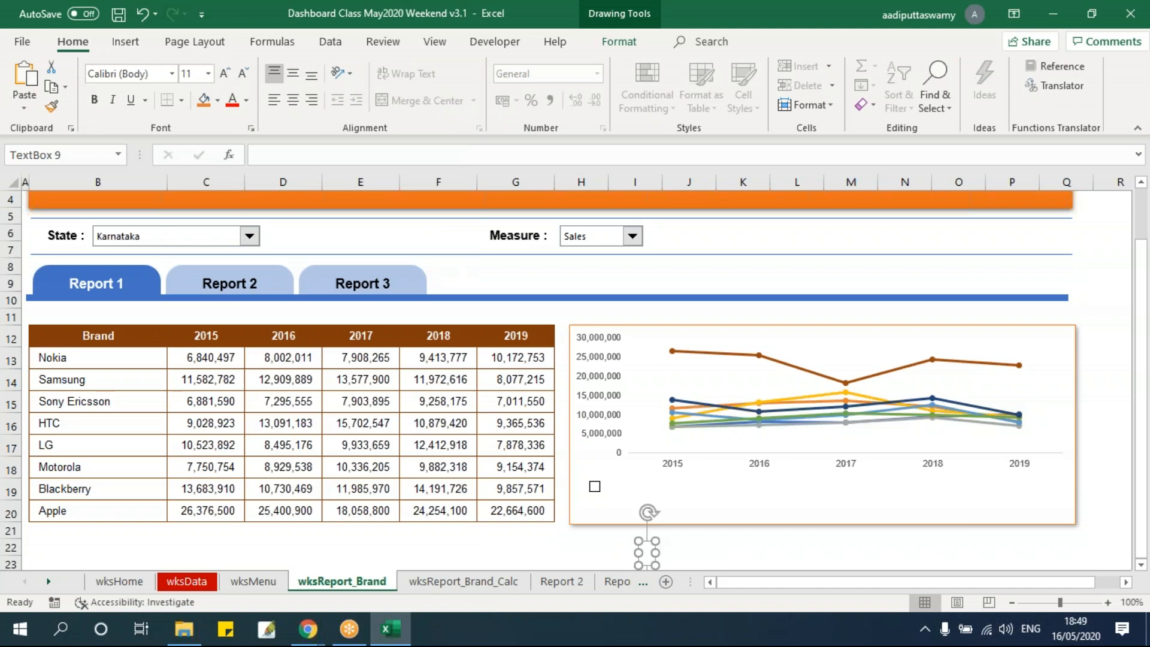
Link the text box to the Nokia cell D11 on wksReport_Brand_Calc and place it right beside the check box
click(343, 154)
text(=)
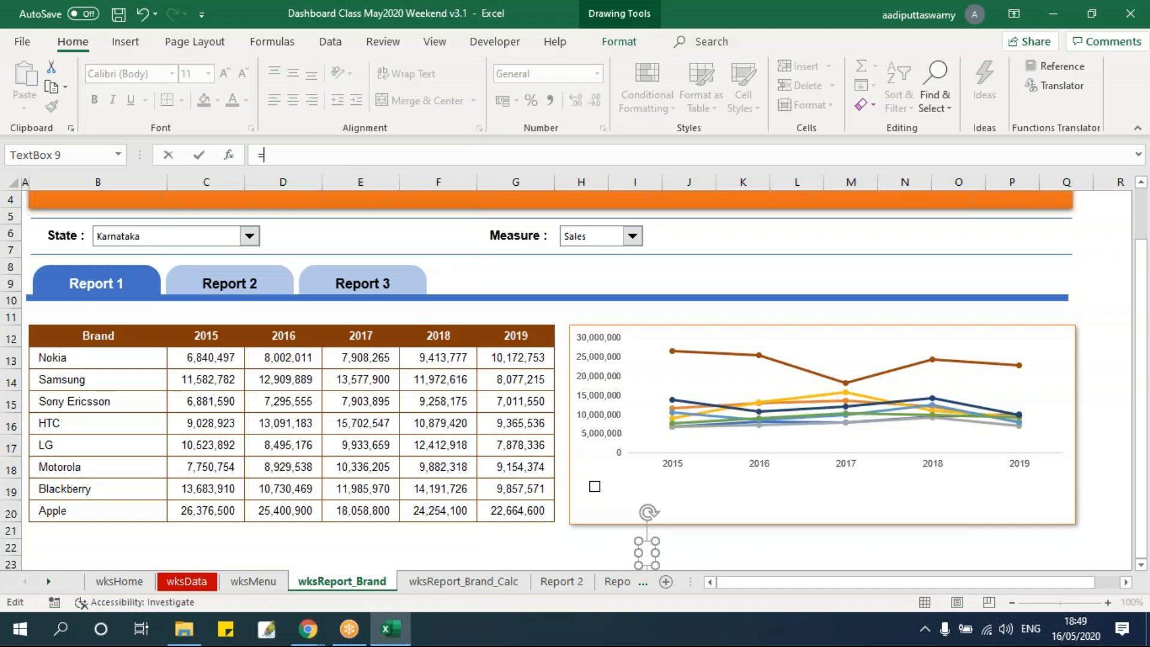
click(261, 584)
click(452, 584)
click(268, 343)
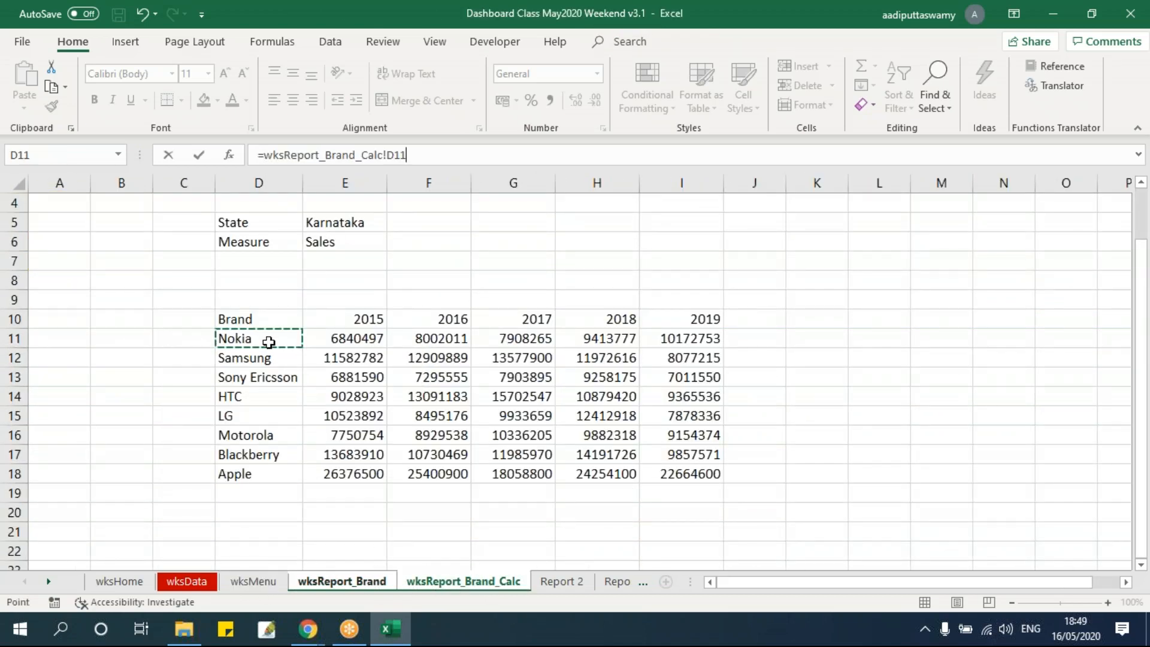
key(Return)
drag(677, 541, 634, 474)
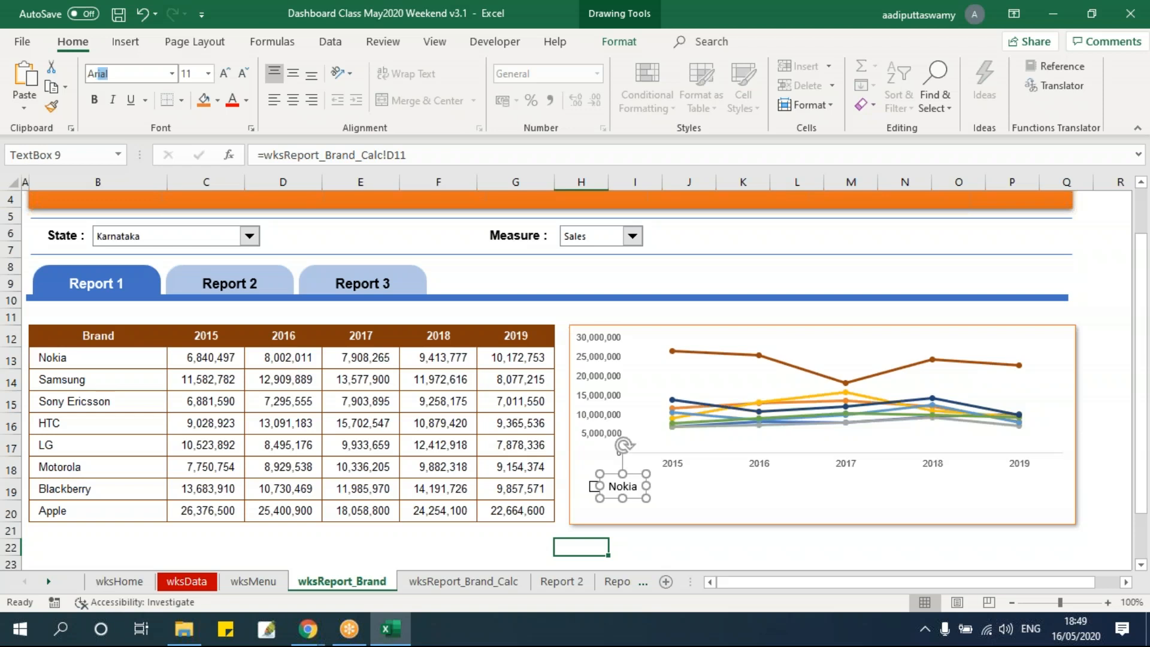
Format the Nokia text box label as bold with font size 10
click(190, 74)
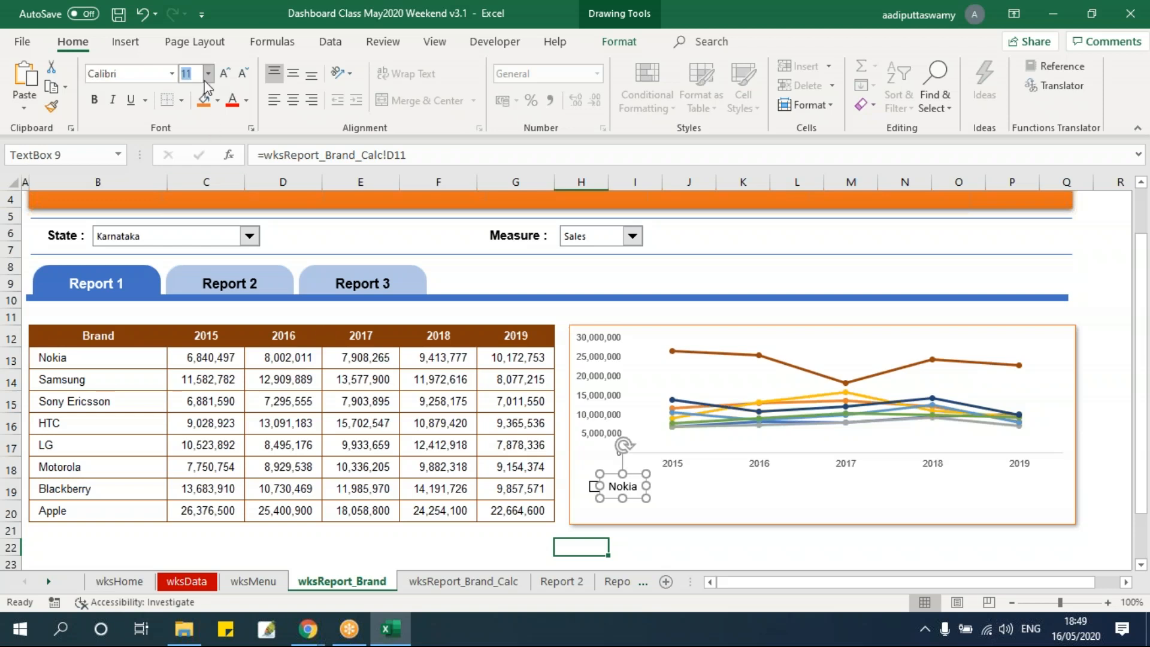
text(8)
key(Return)
key(Down)
key(Down)
key(Down)
key(Down)
click(190, 73)
text(10)
key(Return)
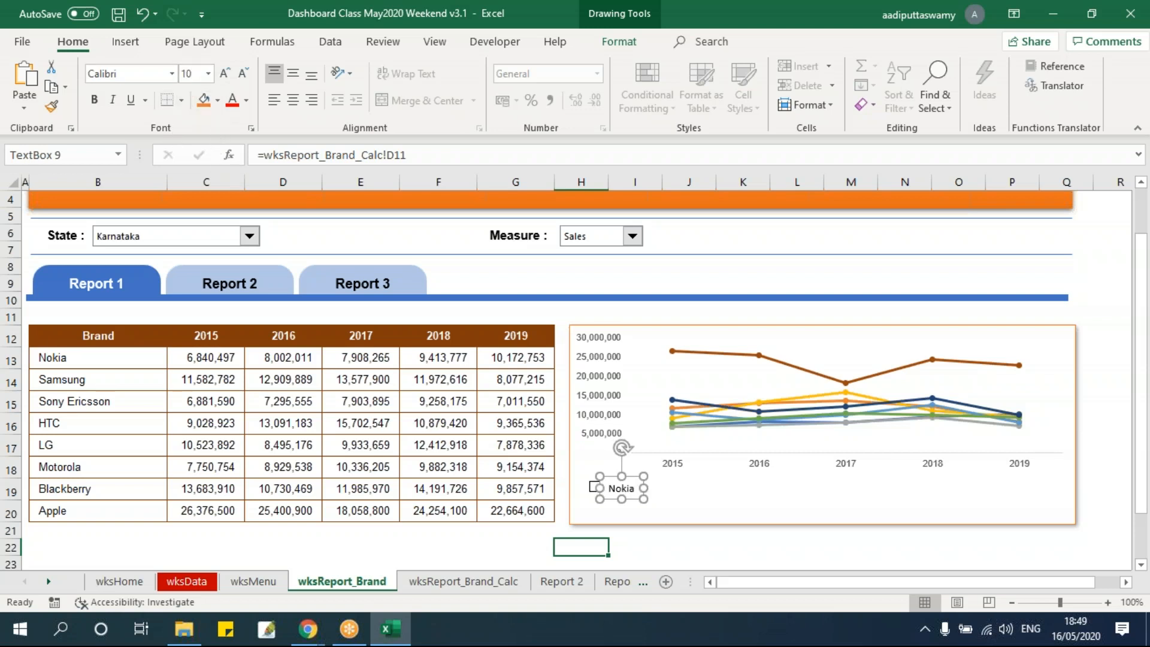
key(ctrl+b)
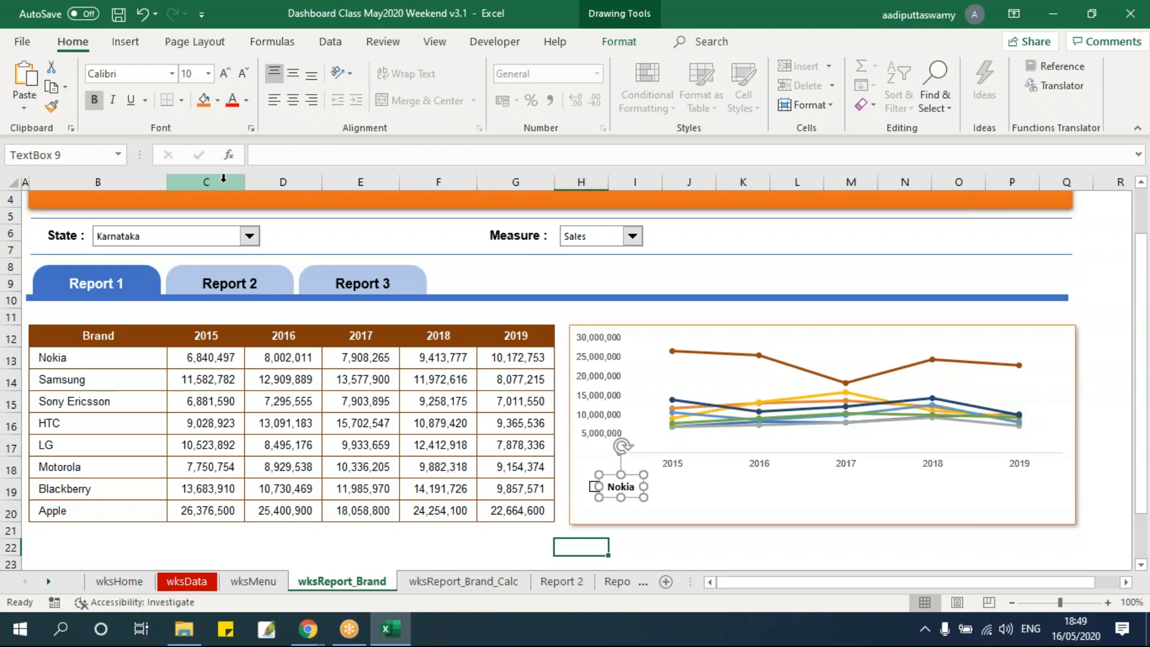
key(Escape)
Test the check box beside the Nokia label by ticking and clearing it
click(595, 486)
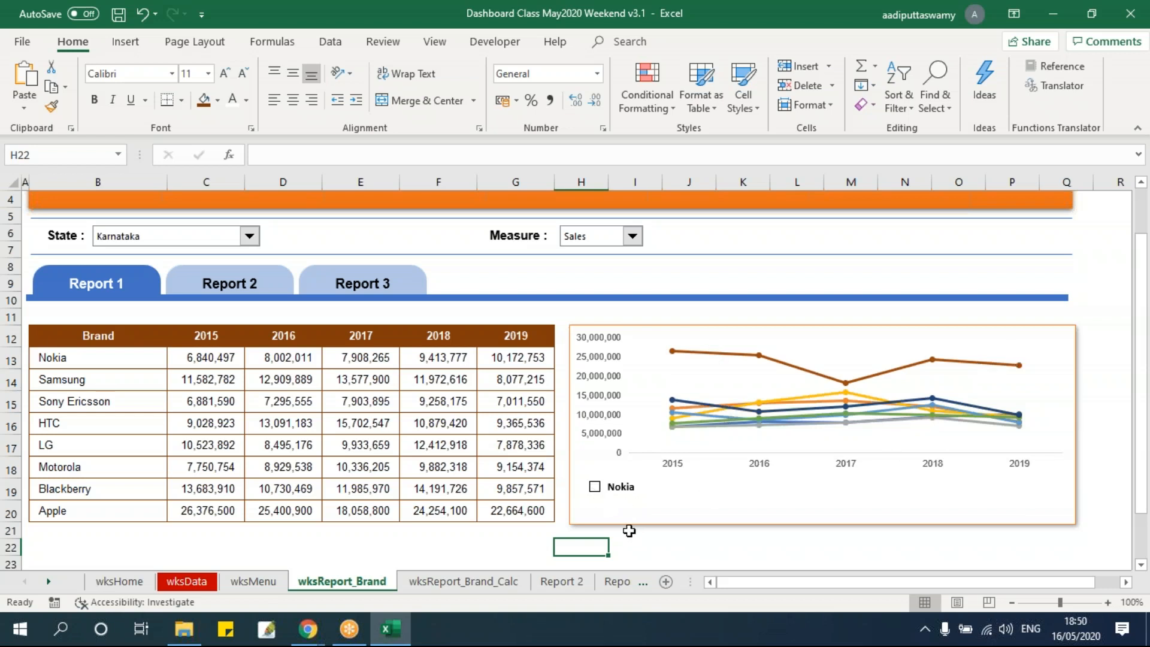
click(597, 490)
click(594, 486)
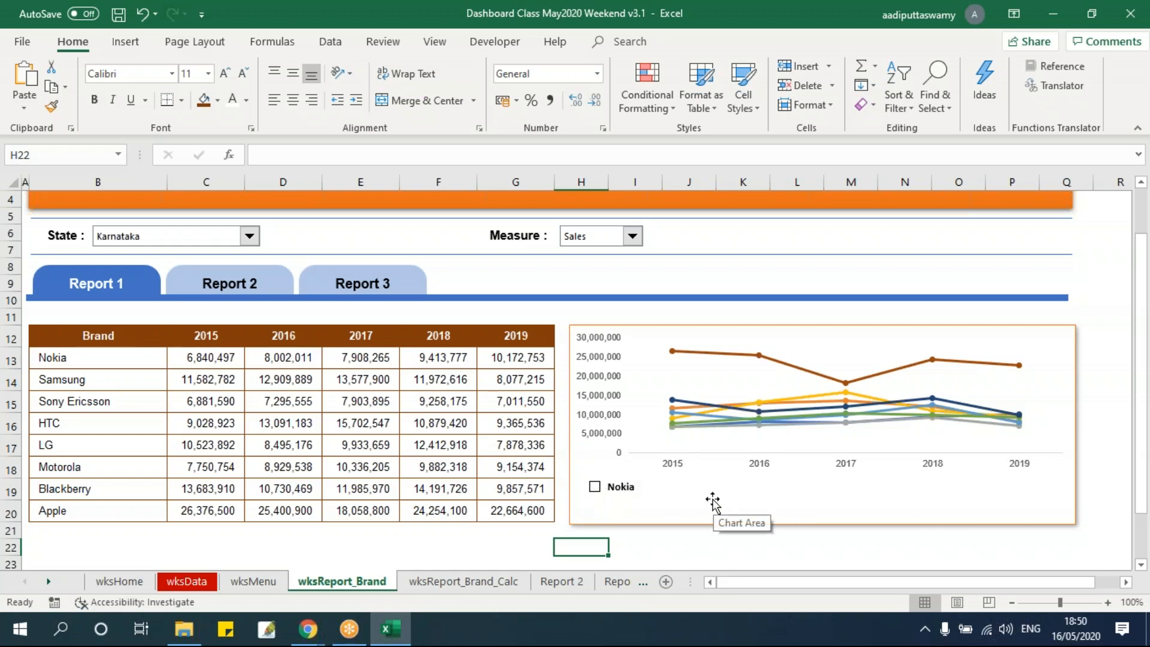
Copy the brand table D10:I18 on wksReport_Brand_Calc and paste it starting at cell P10
click(438, 584)
click(460, 455)
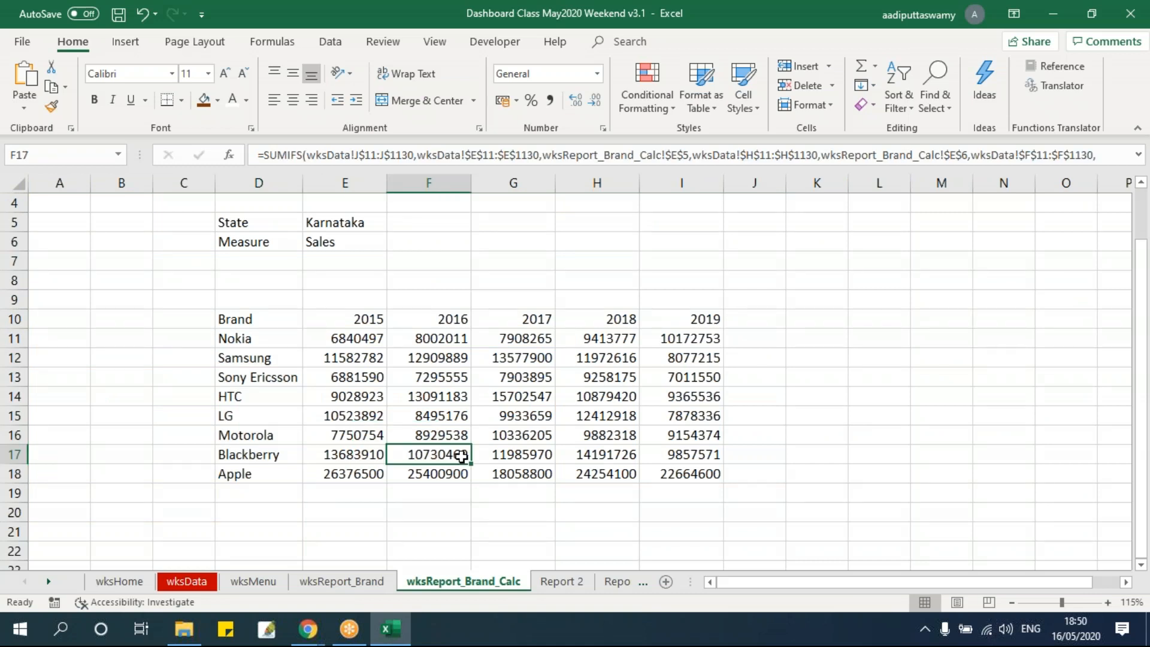
drag(265, 319, 694, 473)
key(ctrl+c)
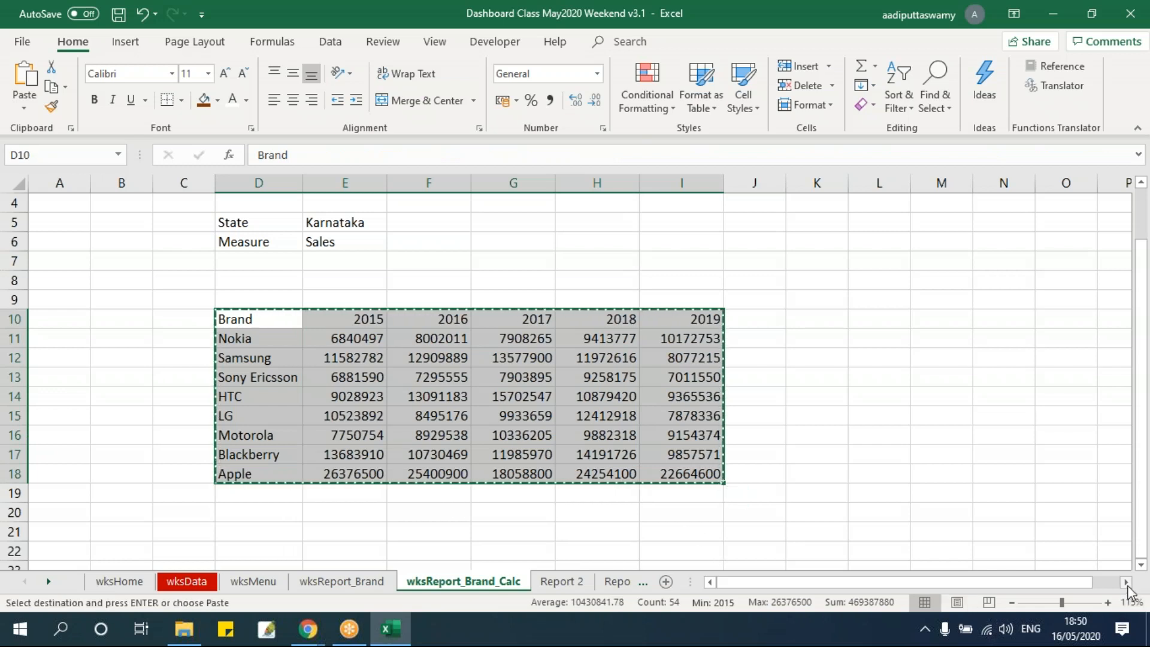
click(1125, 582)
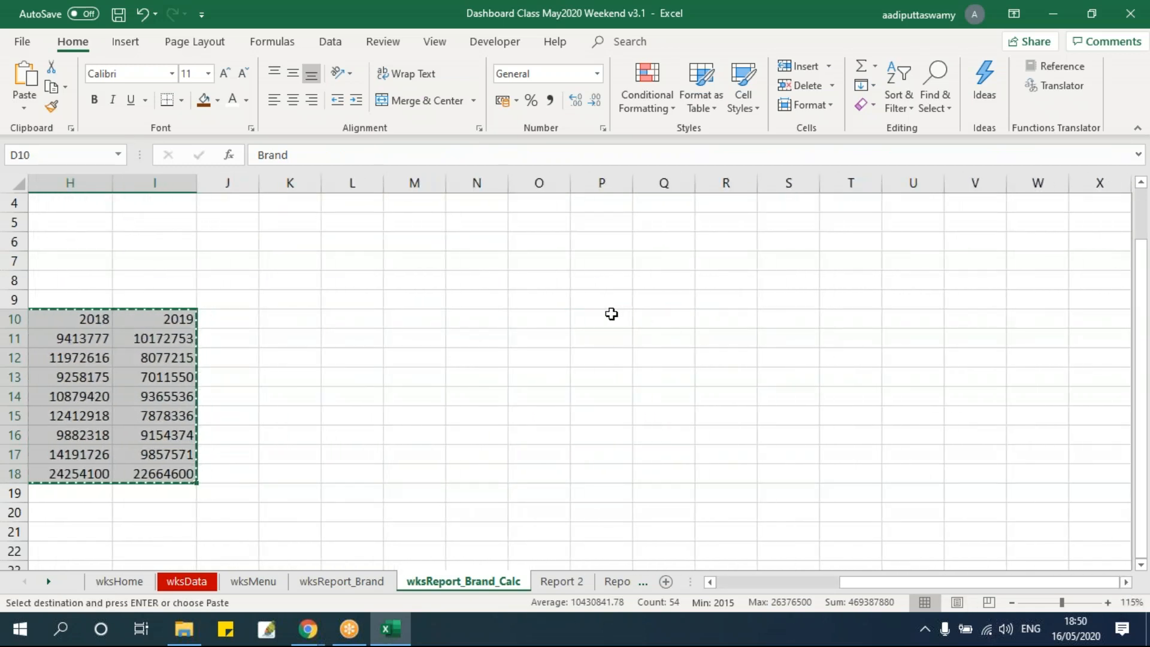
click(610, 314)
key(ctrl+v)
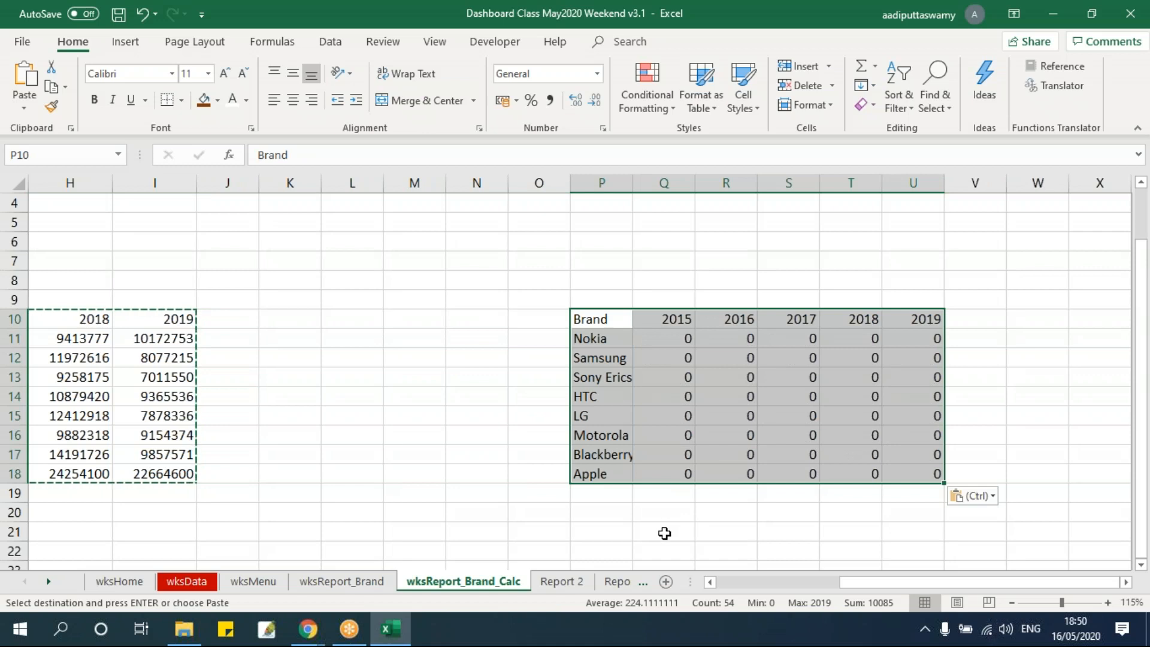
Clear the pasted brand names and yearly values in P11:U18, keeping only the header row
drag(689, 337, 689, 358)
drag(734, 389, 911, 468)
key(Delete)
drag(606, 334, 610, 469)
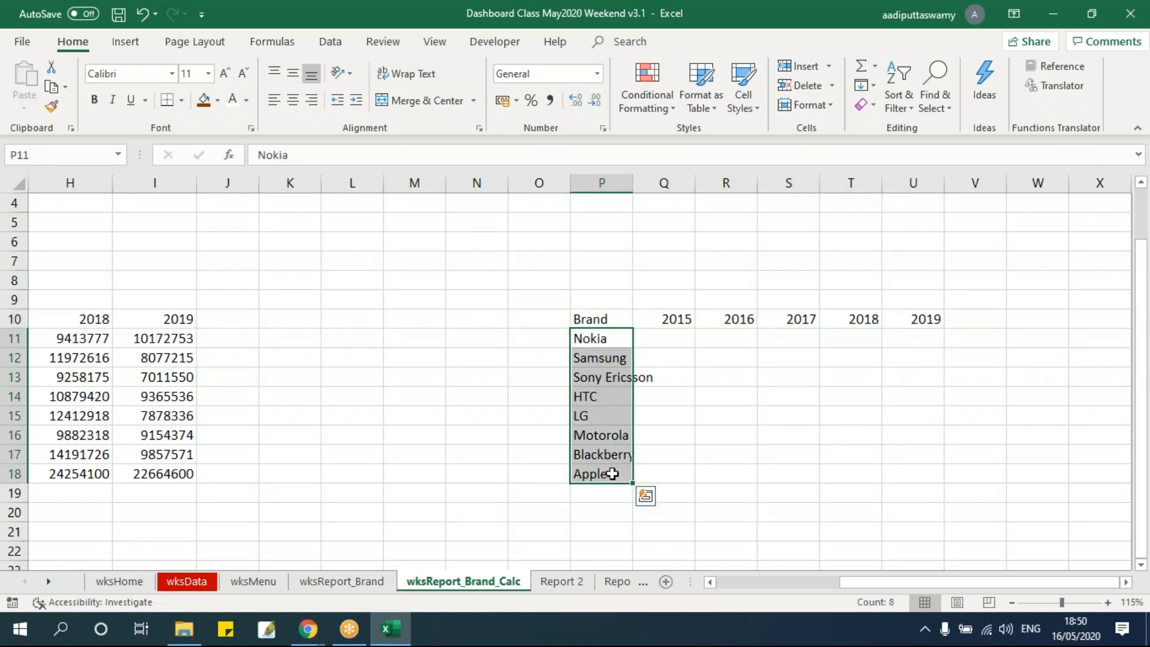
key(Delete)
click(649, 510)
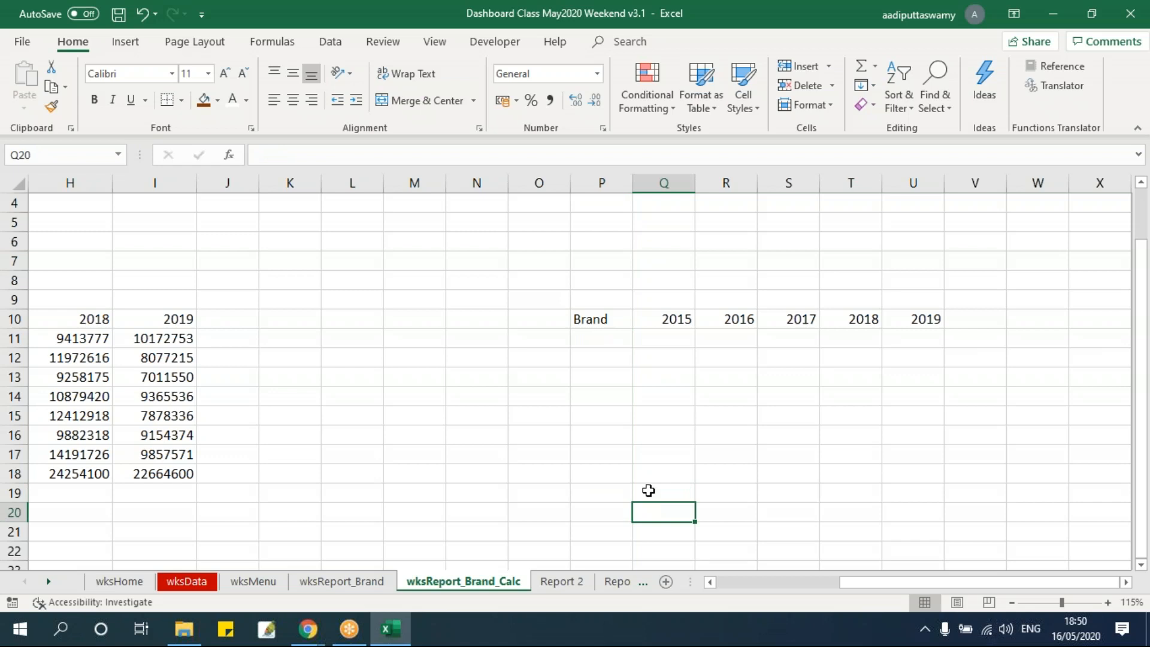
click(611, 337)
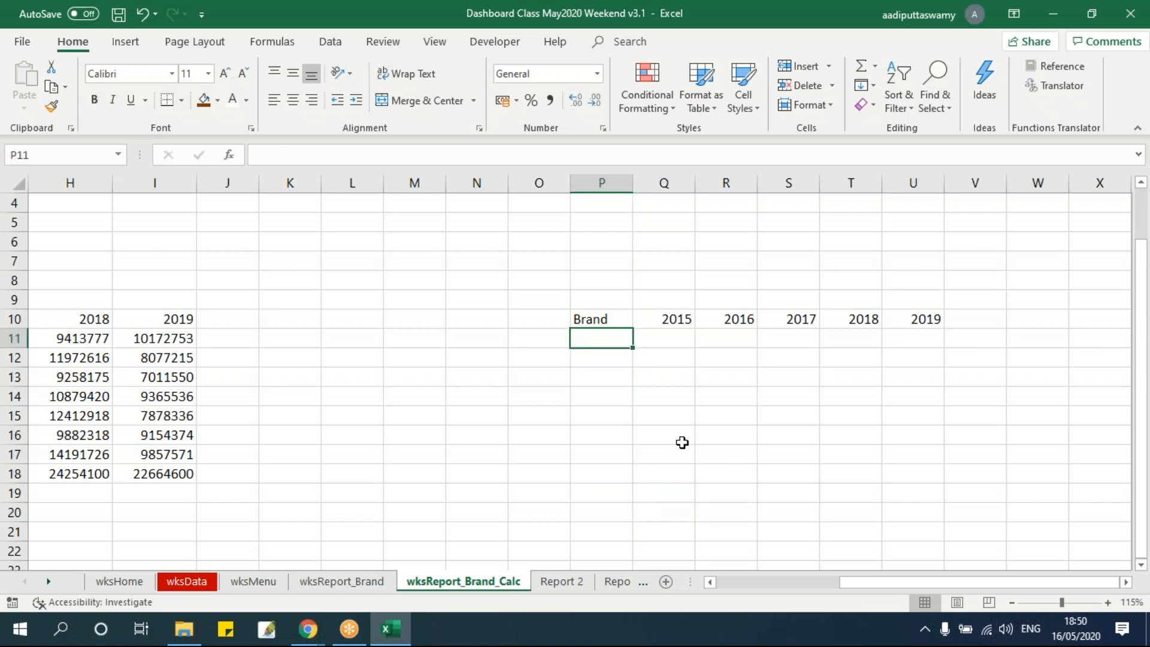
Link the Nokia check box on wksReport_Brand to cell O11 of wksReport_Brand_Calc
click(367, 583)
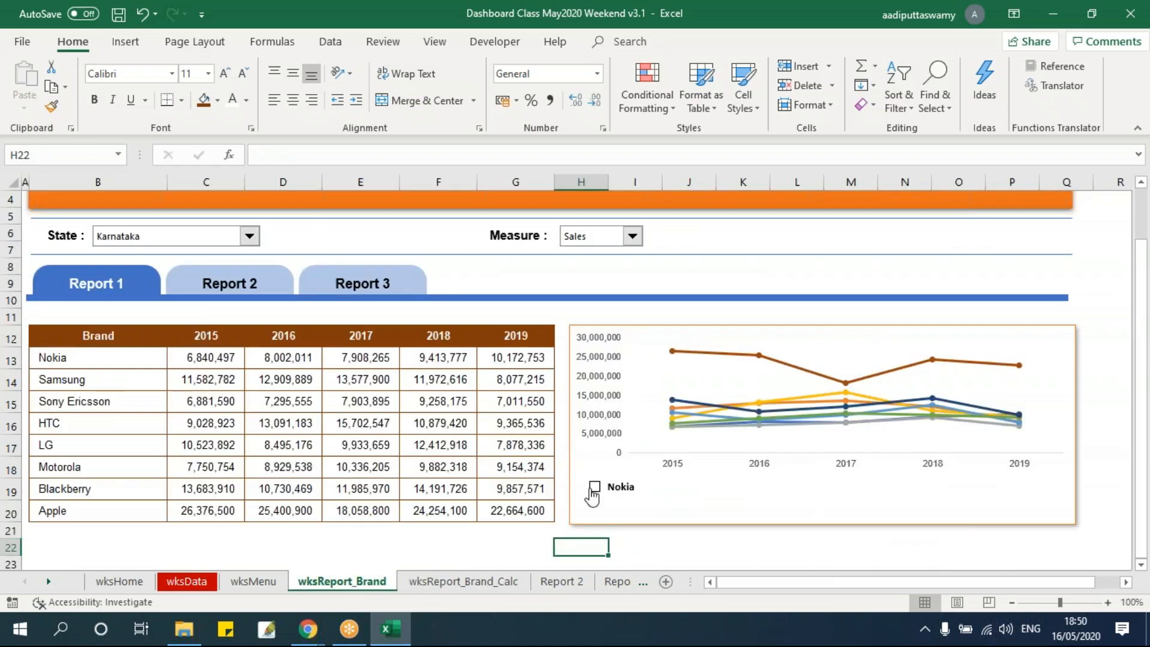
right_click(599, 500)
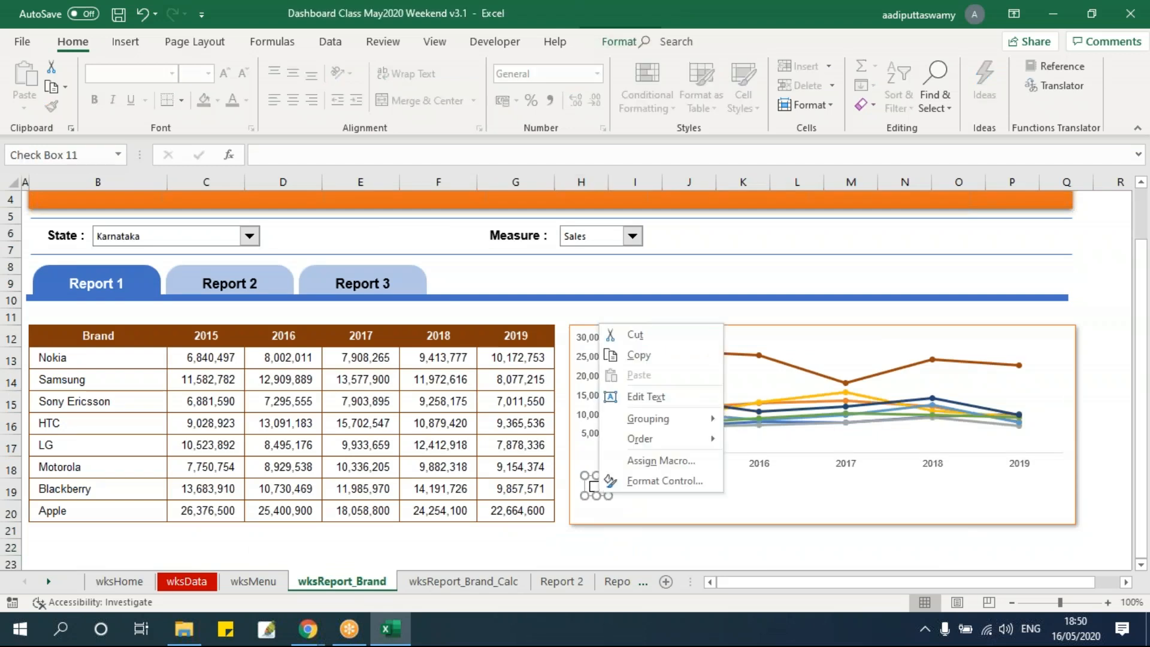
click(641, 480)
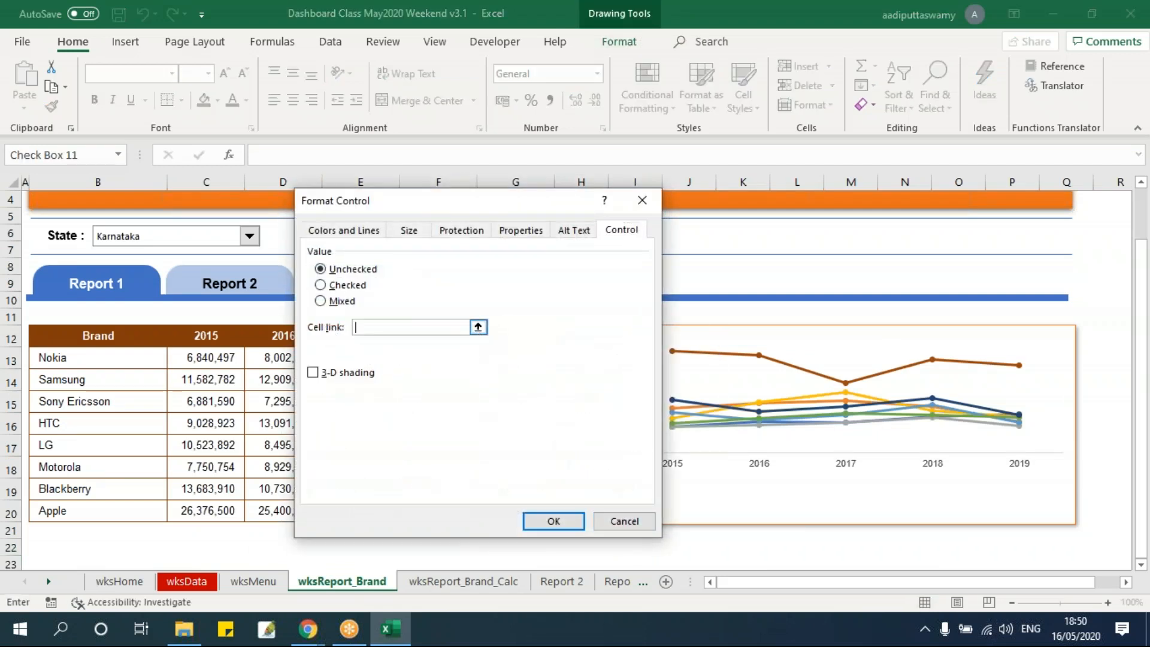
click(478, 327)
click(491, 581)
click(547, 340)
click(651, 222)
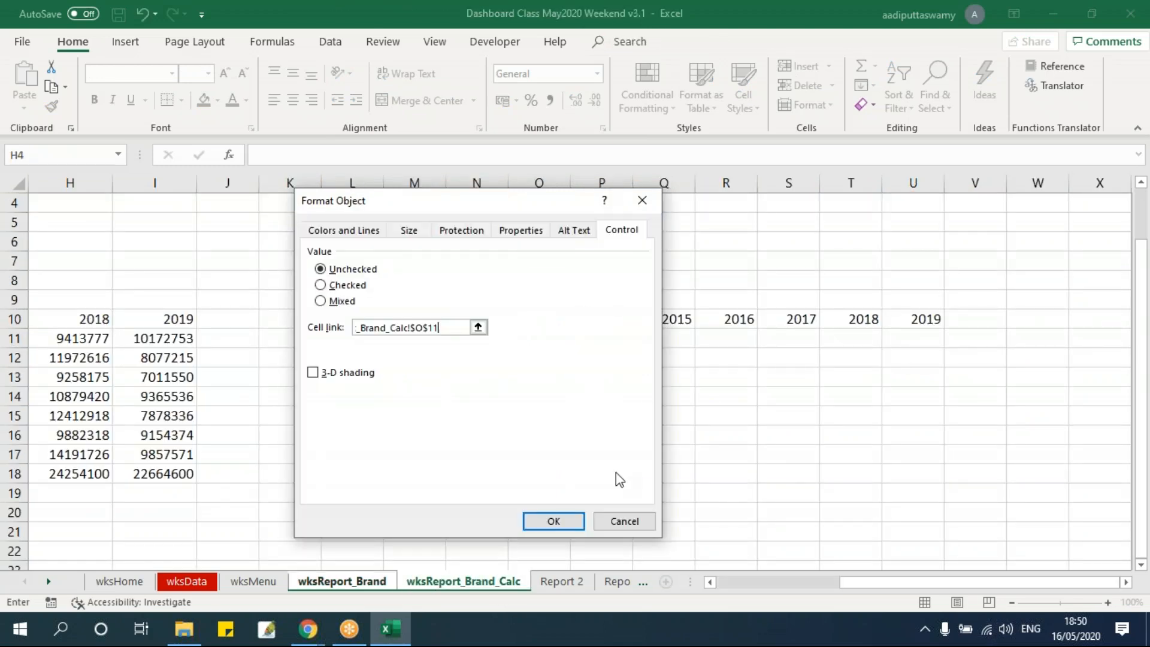
click(553, 521)
click(590, 540)
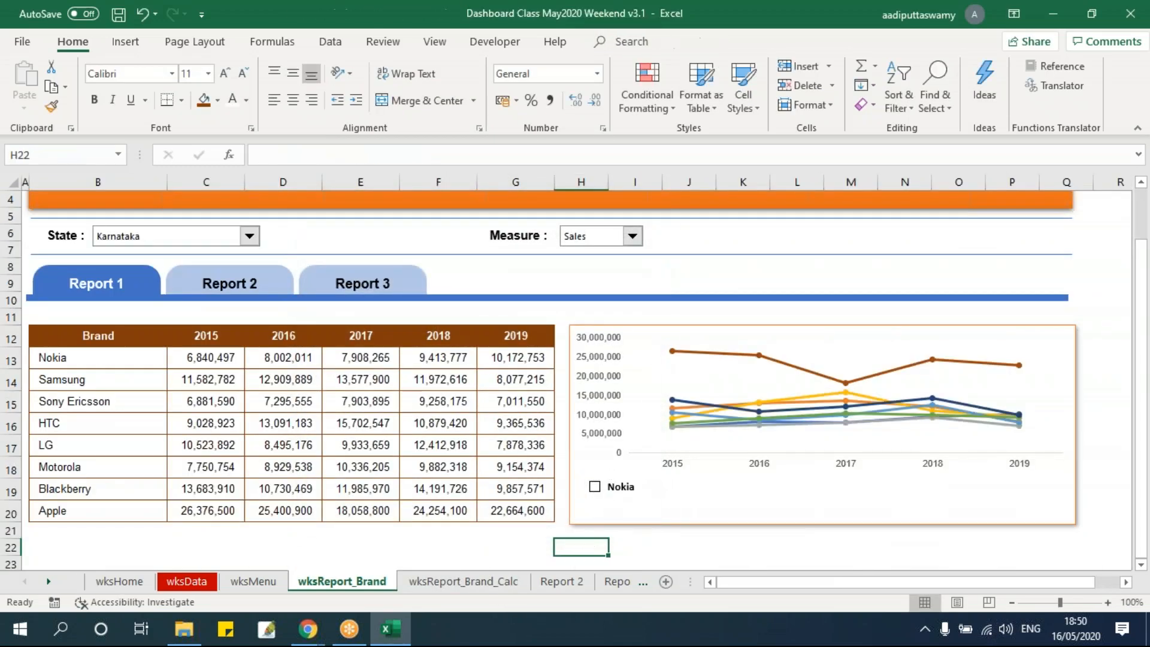
Tick and clear the Nokia check box, checking the linked cell O11 on wksReport_Brand_Calc after each change
click(594, 488)
click(473, 581)
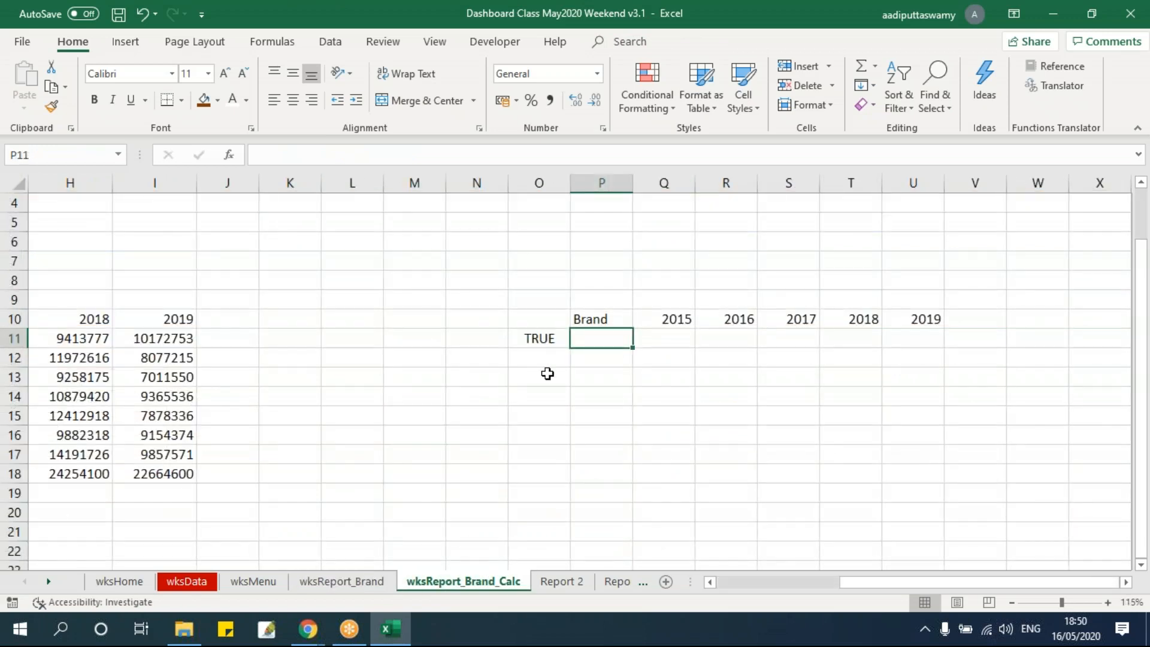
click(377, 581)
click(595, 487)
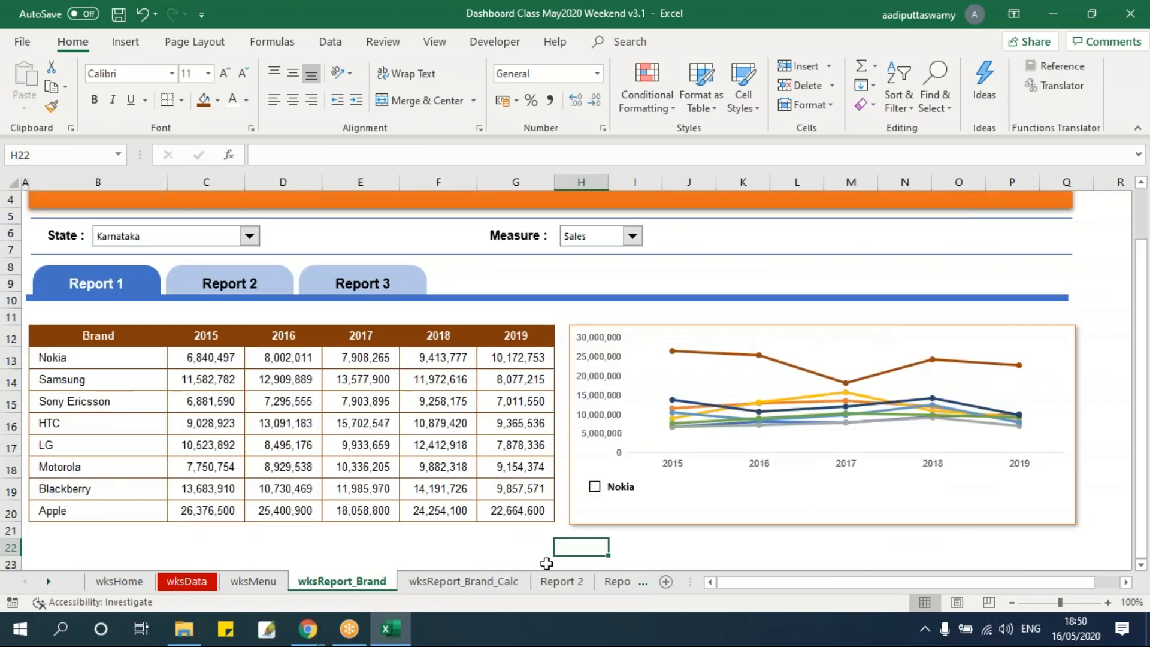
click(463, 582)
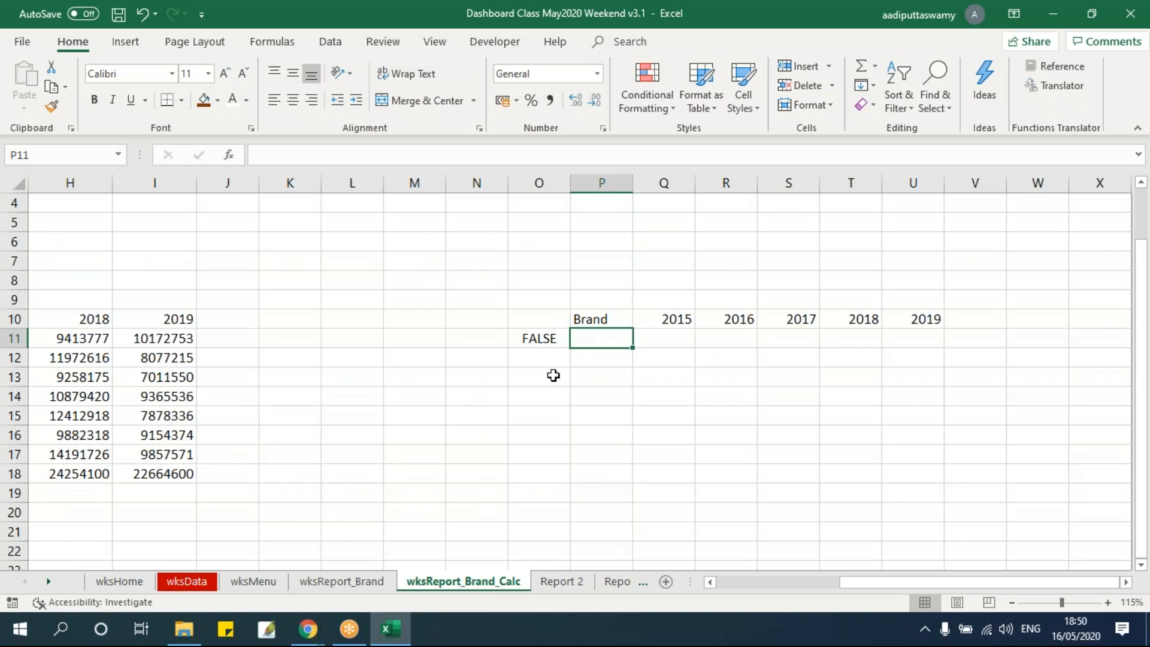
click(546, 336)
drag(594, 341, 902, 336)
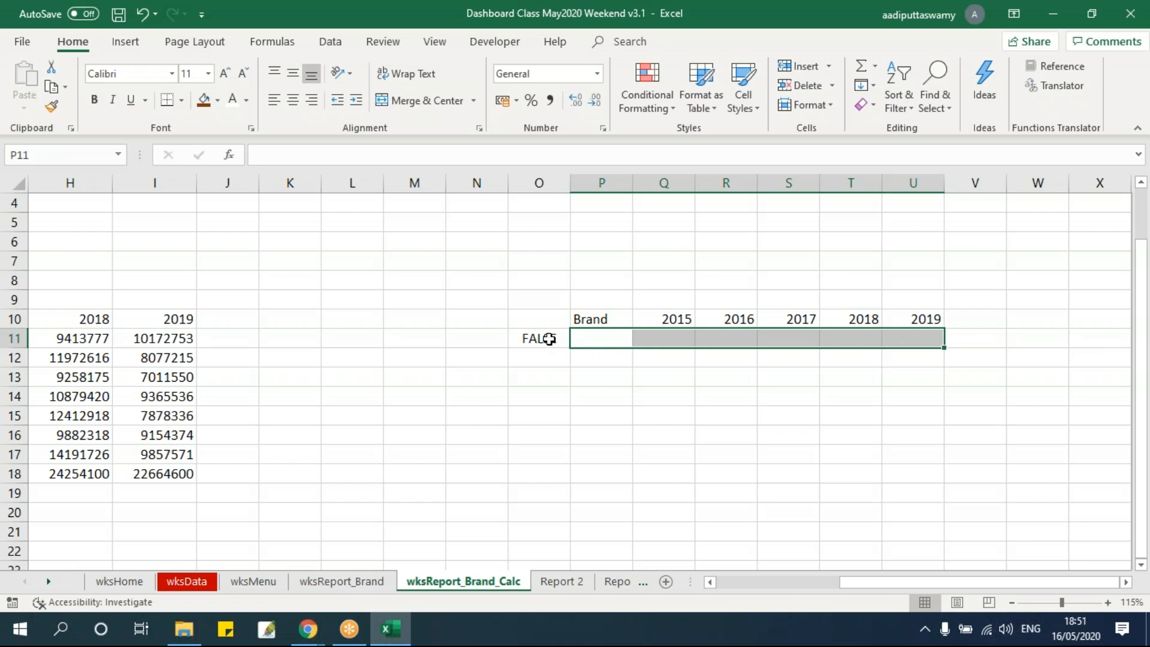
drag(605, 336, 906, 339)
click(803, 432)
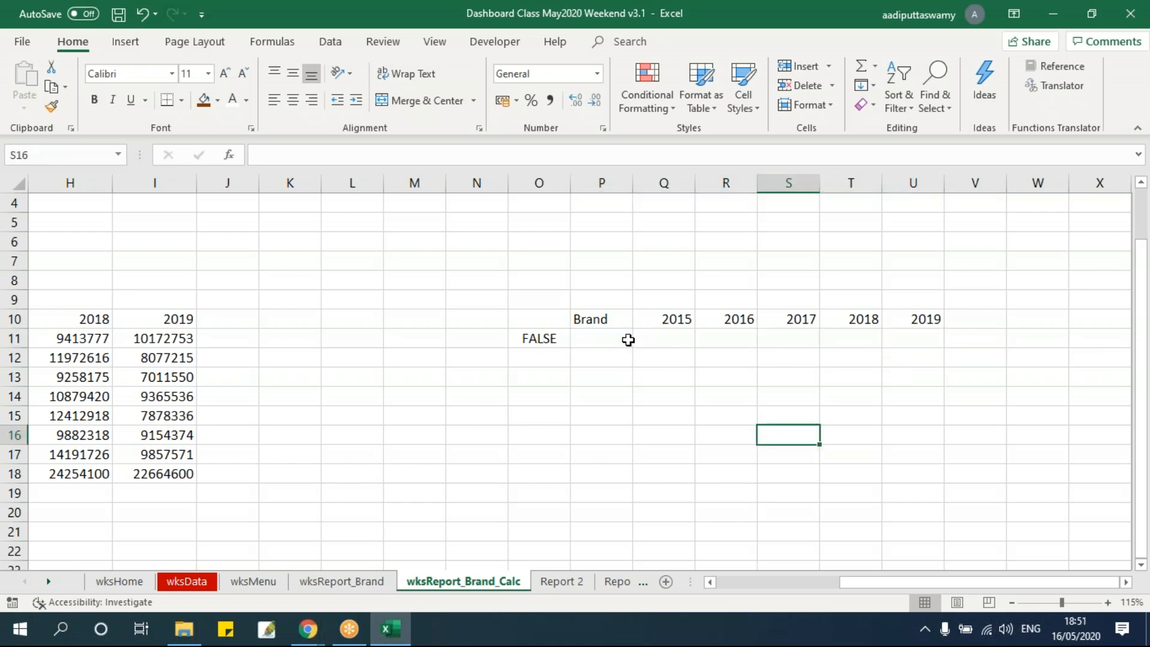
Enter the formula =IF(O11=TRUE,D11) in cell P11 under the Brand header
click(627, 339)
text(=if)
key(Tab)
key(Left)
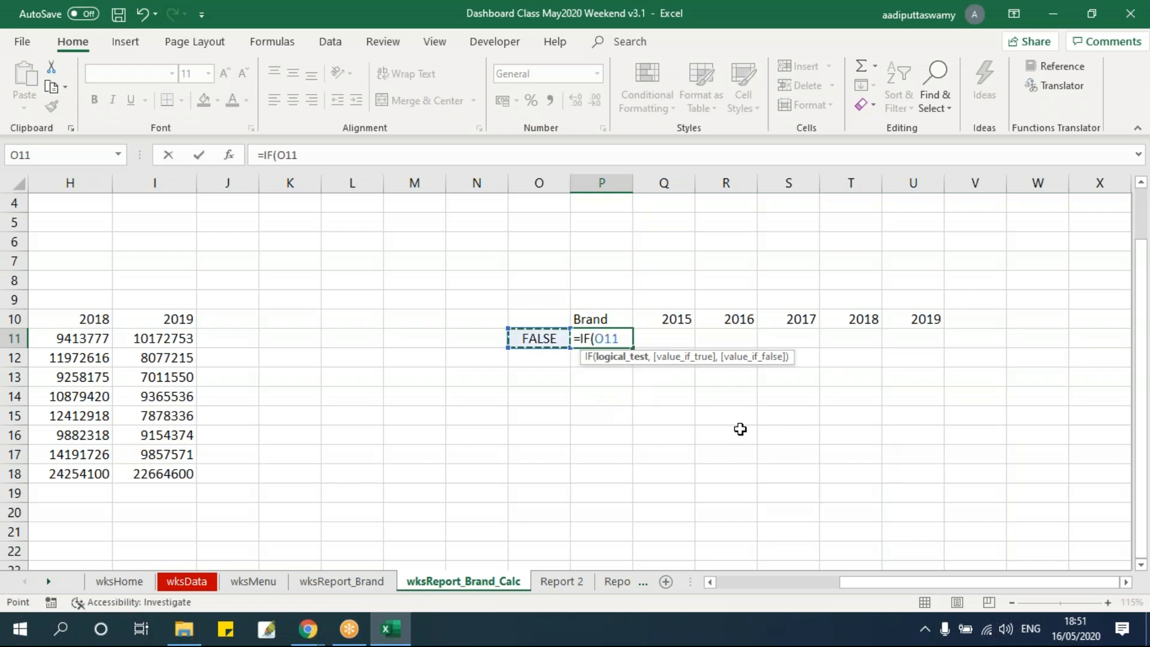
text(=true)
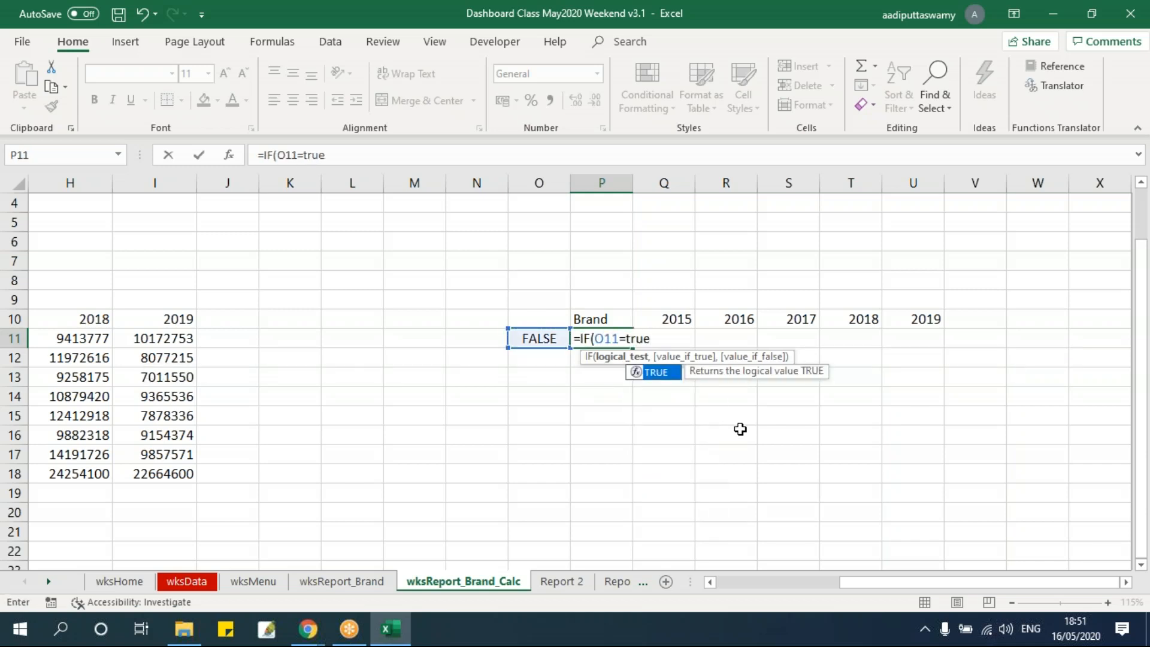
text(,)
drag(918, 584, 773, 588)
click(238, 337)
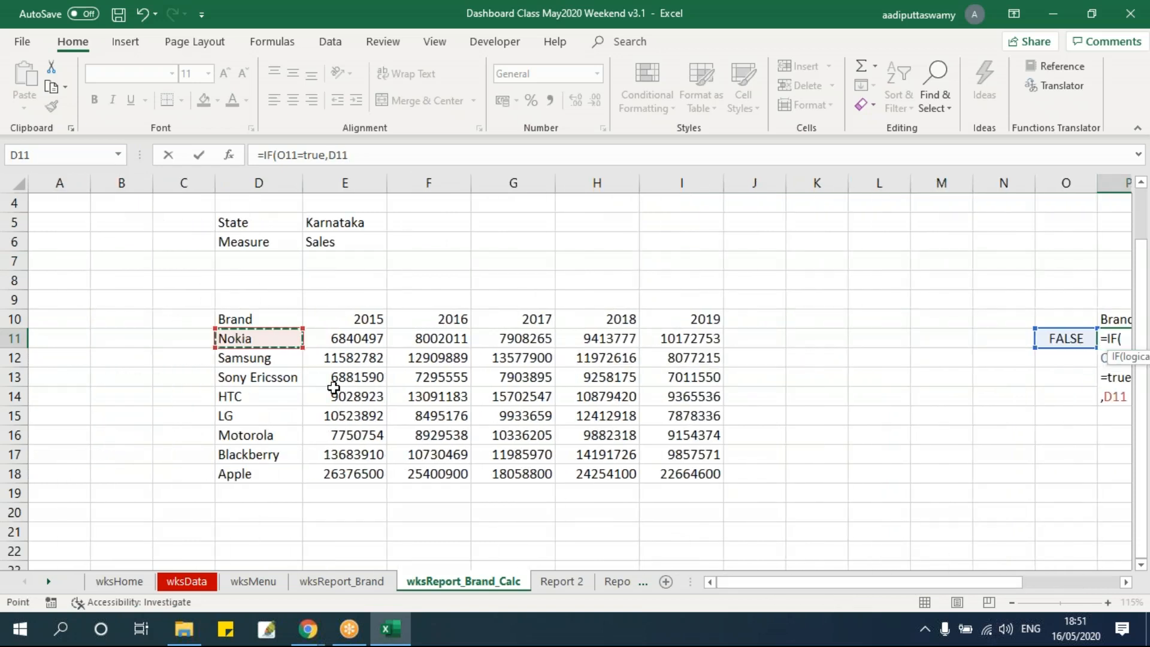
key(Return)
Add NA() as the value-if-false in P11, making the formula =IF(O11=TRUE,D11,NA())
key(Up)
double_click(1054, 351)
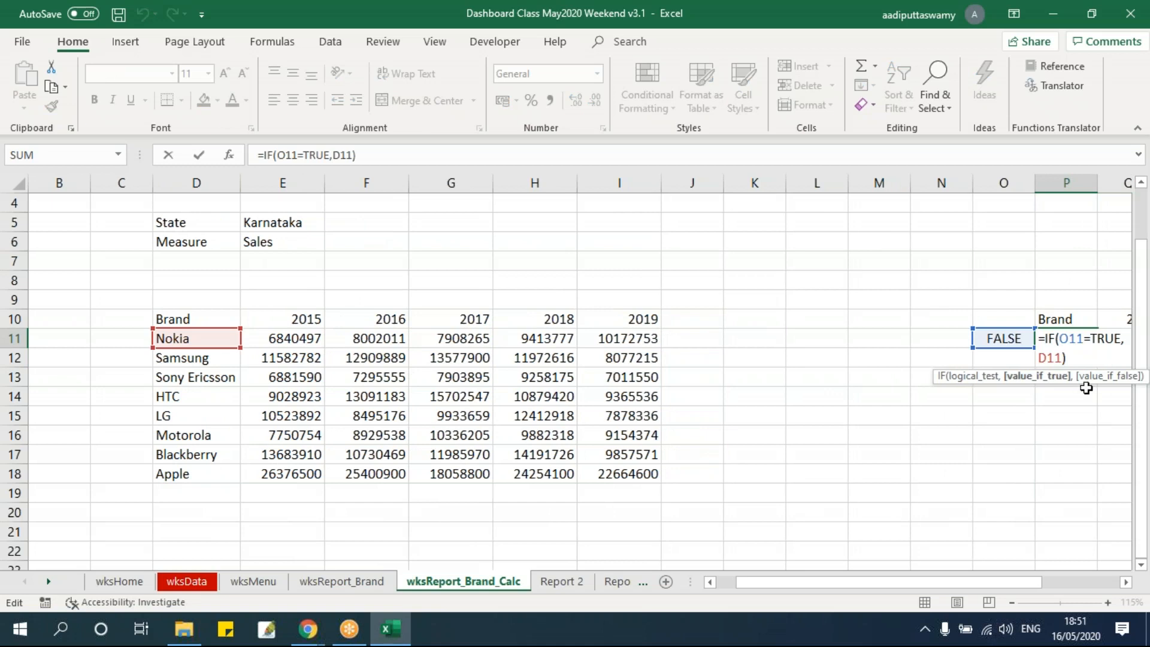
text(,na())
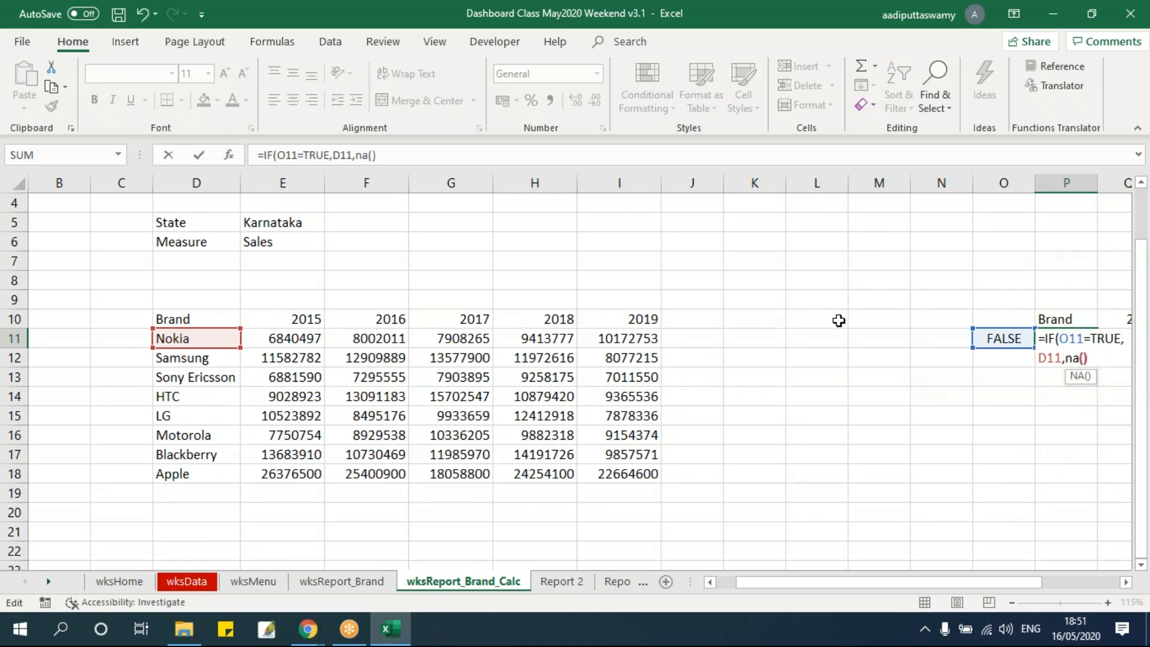
key(Return)
click(1125, 582)
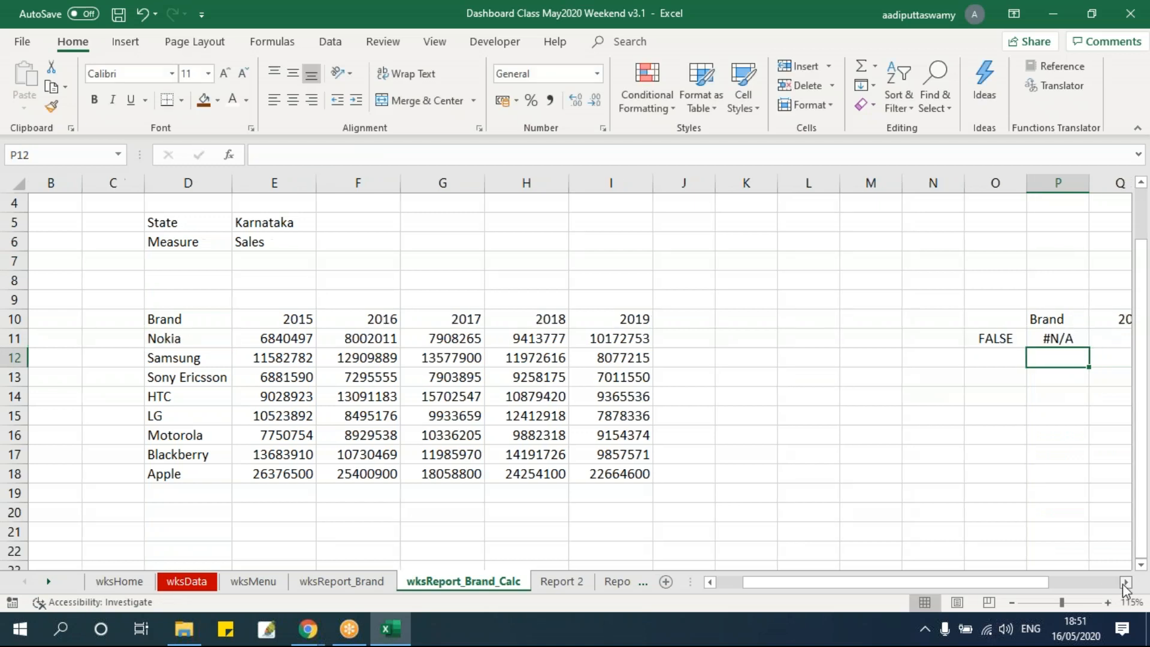
Clear the formula from P11 and look at the Nokia check box on wksReport_Brand
click(518, 337)
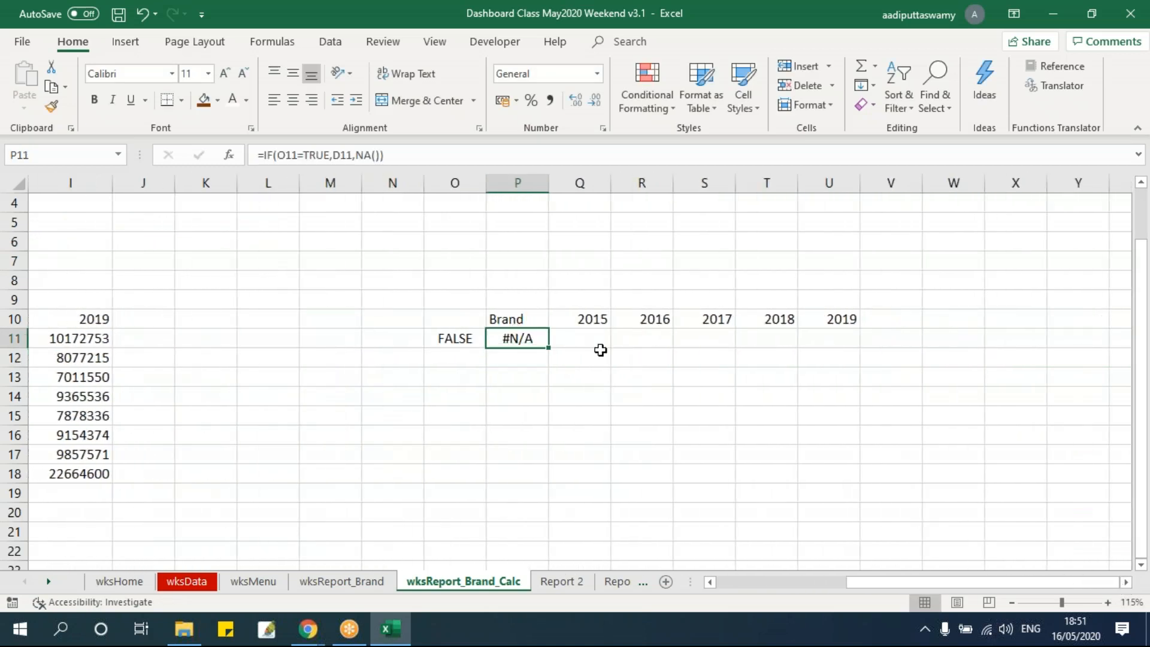
key(Delete)
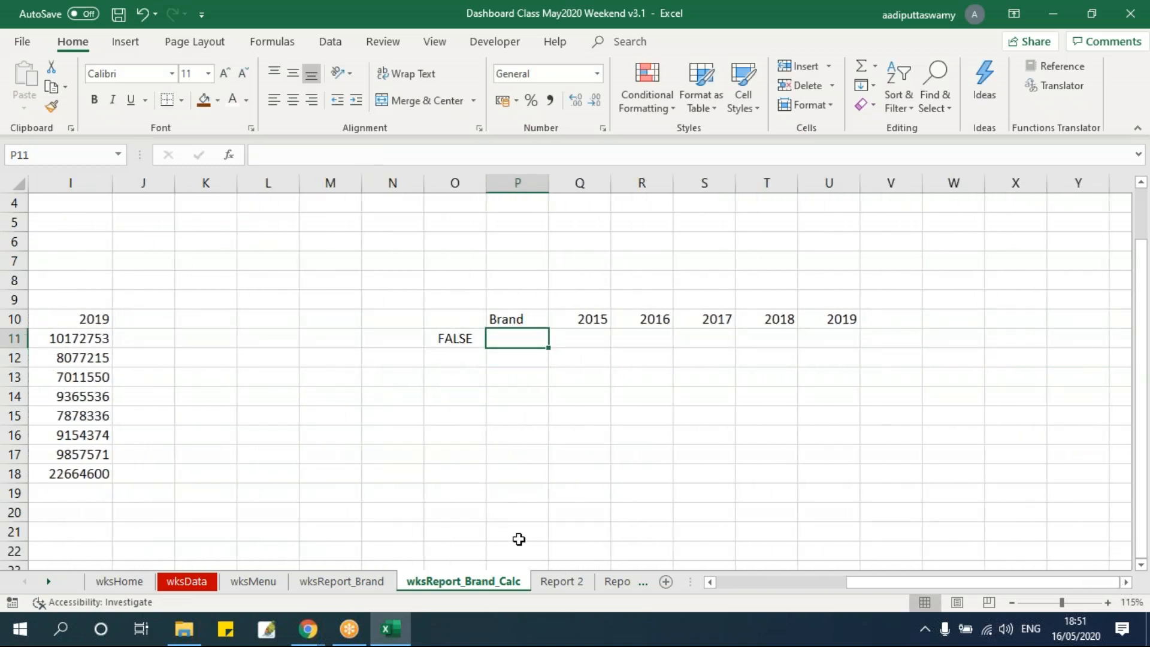
click(372, 581)
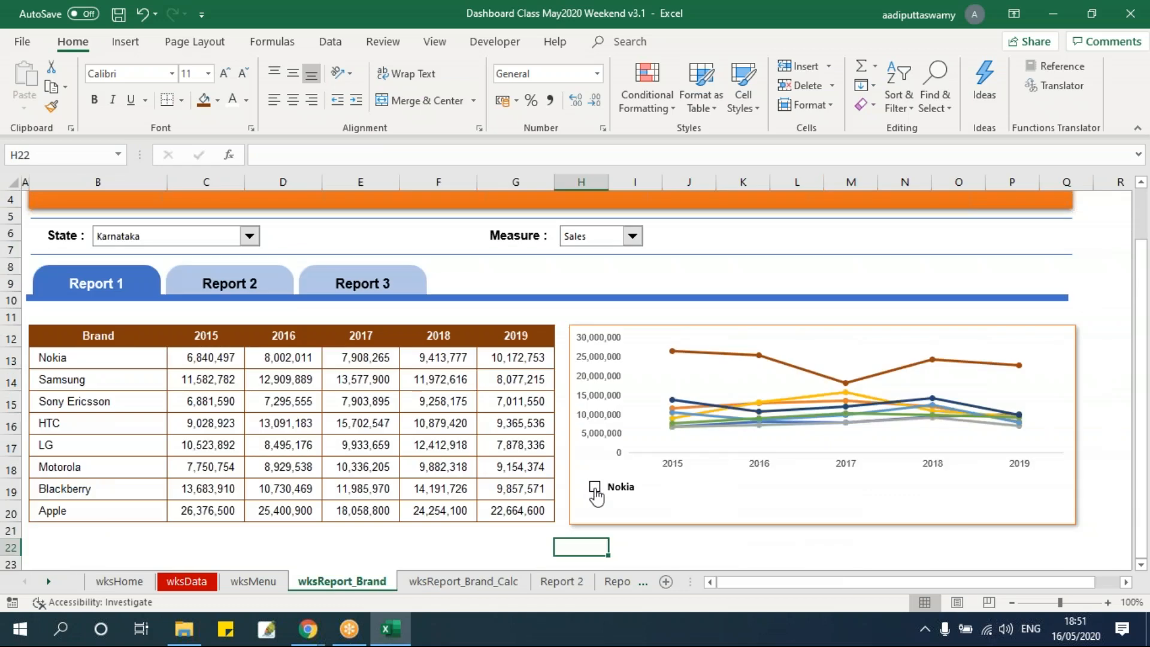
click(497, 582)
Enter =IF(O11=TRUE,D11,NA()) in cell P11 of wksReport_Brand_Calc, under the Brand header
click(458, 339)
click(513, 337)
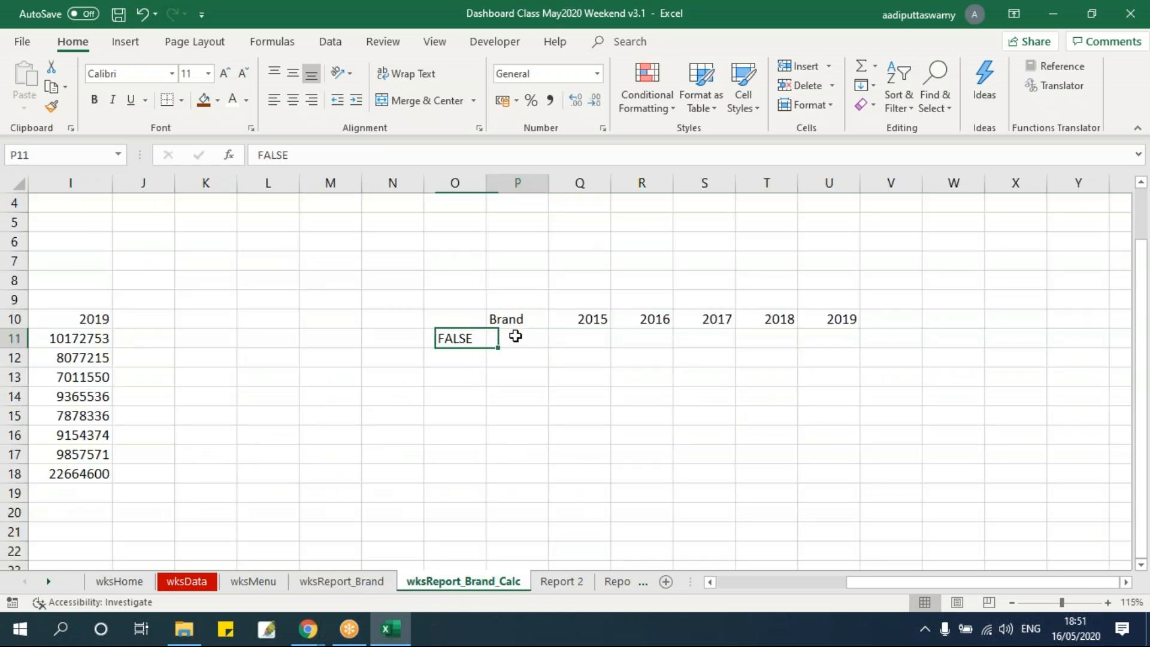
text(=if)
key(Tab)
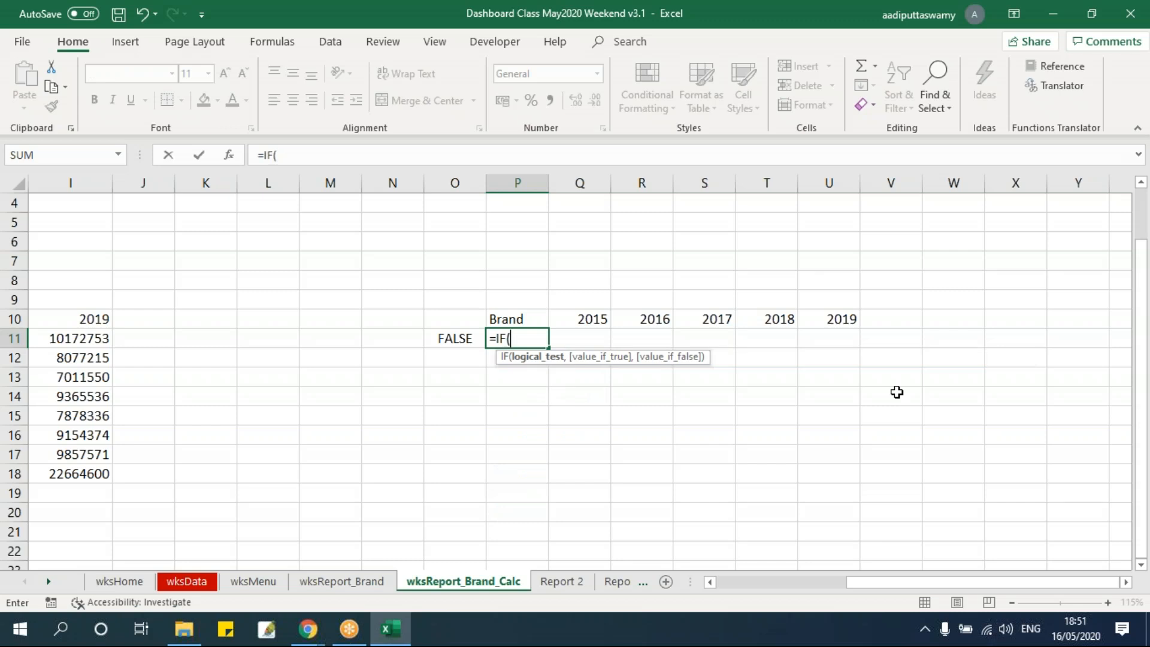
key(Left)
text(=true,)
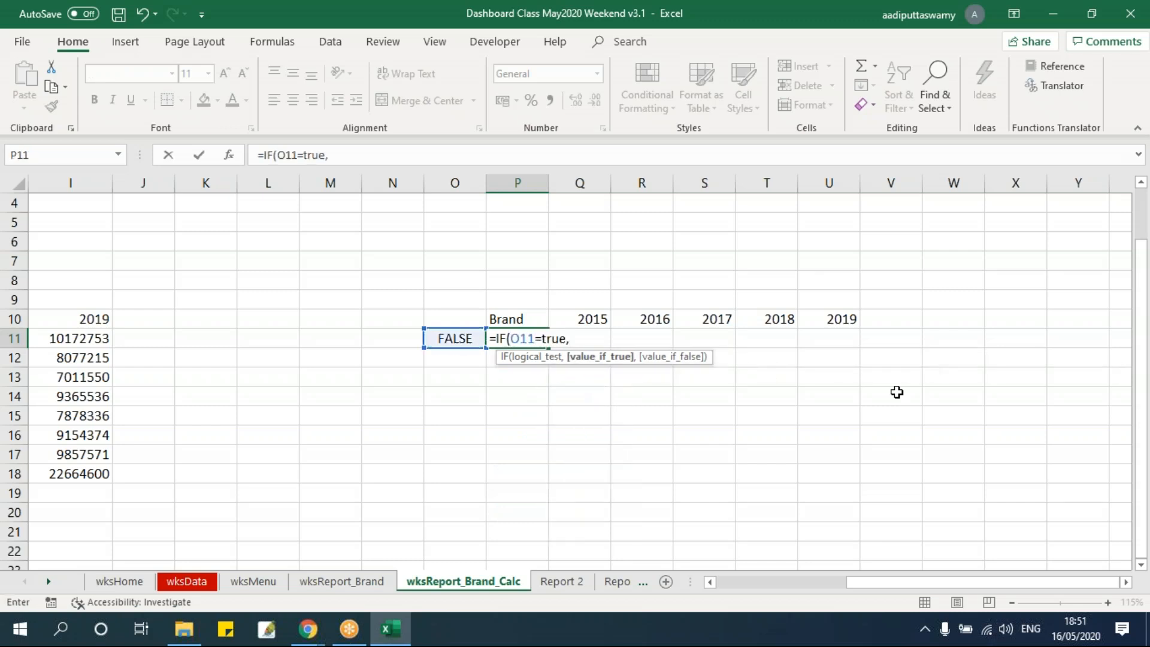
drag(907, 582, 778, 583)
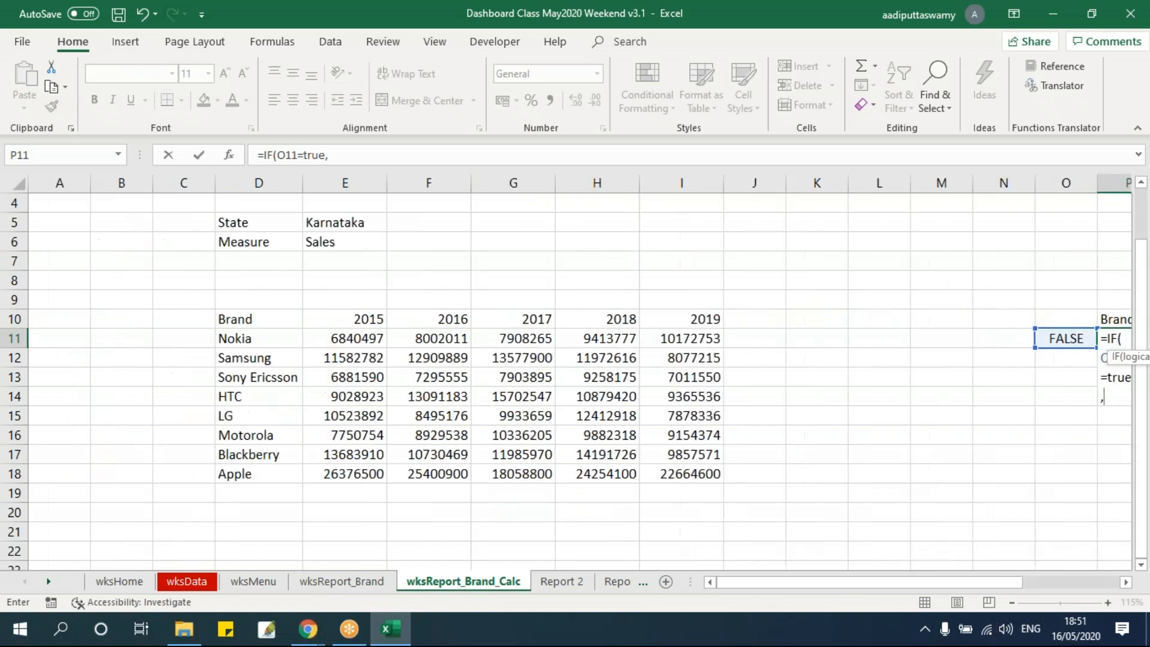
click(263, 338)
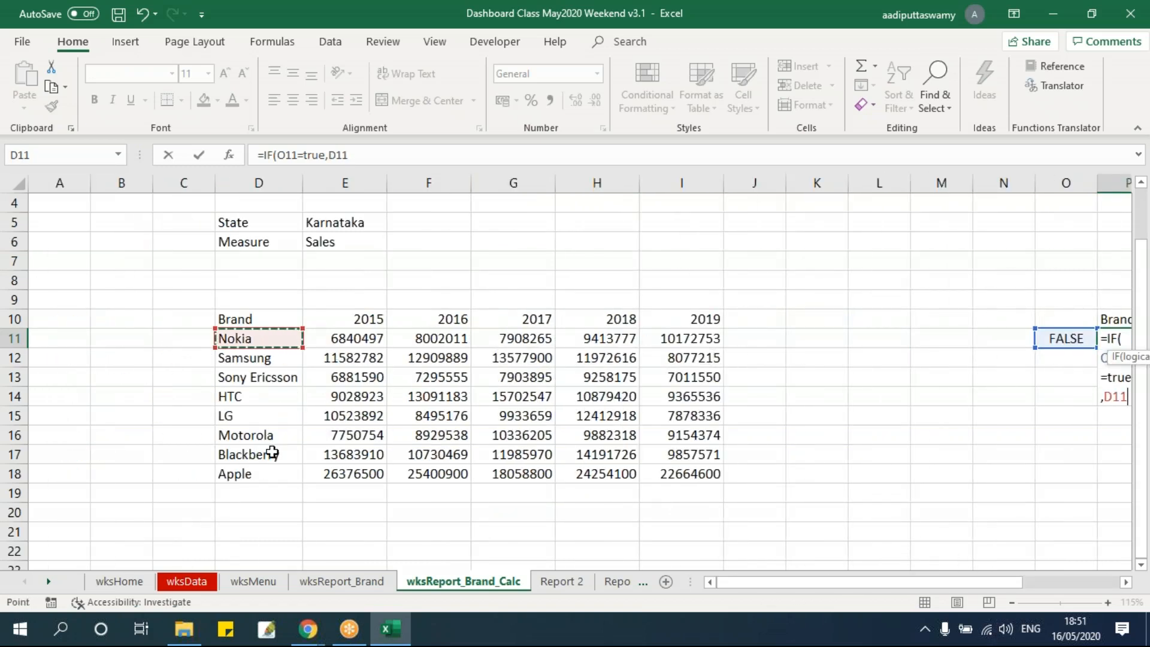
text(na)
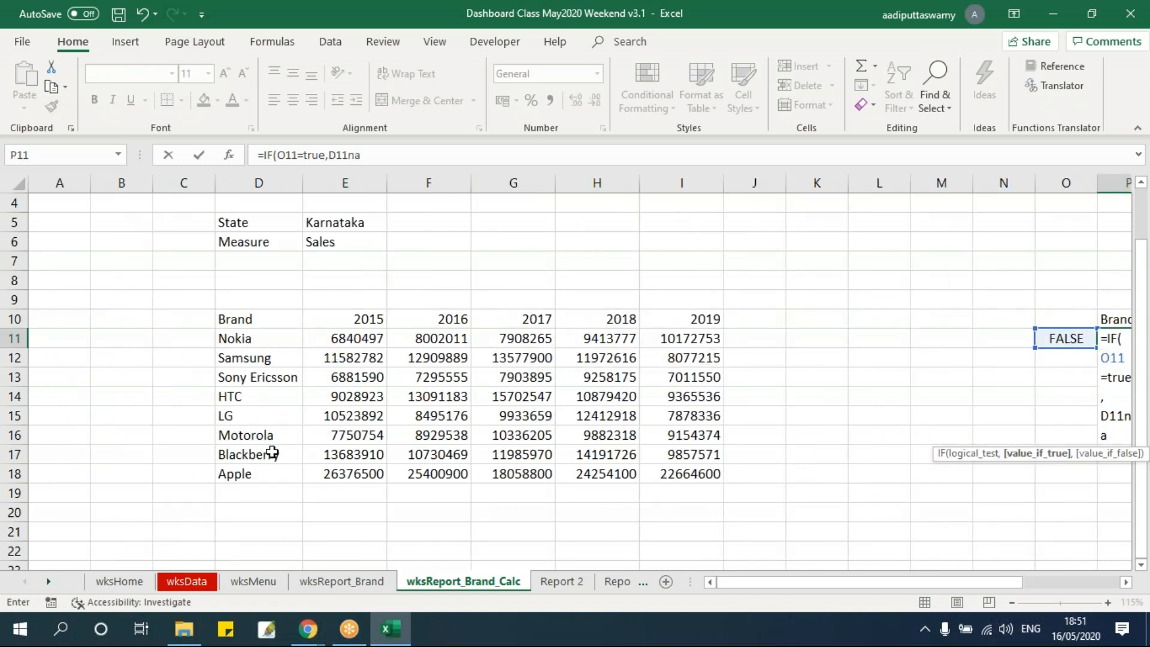
key(BackSpace)
key(BackSpace)
text(,na())
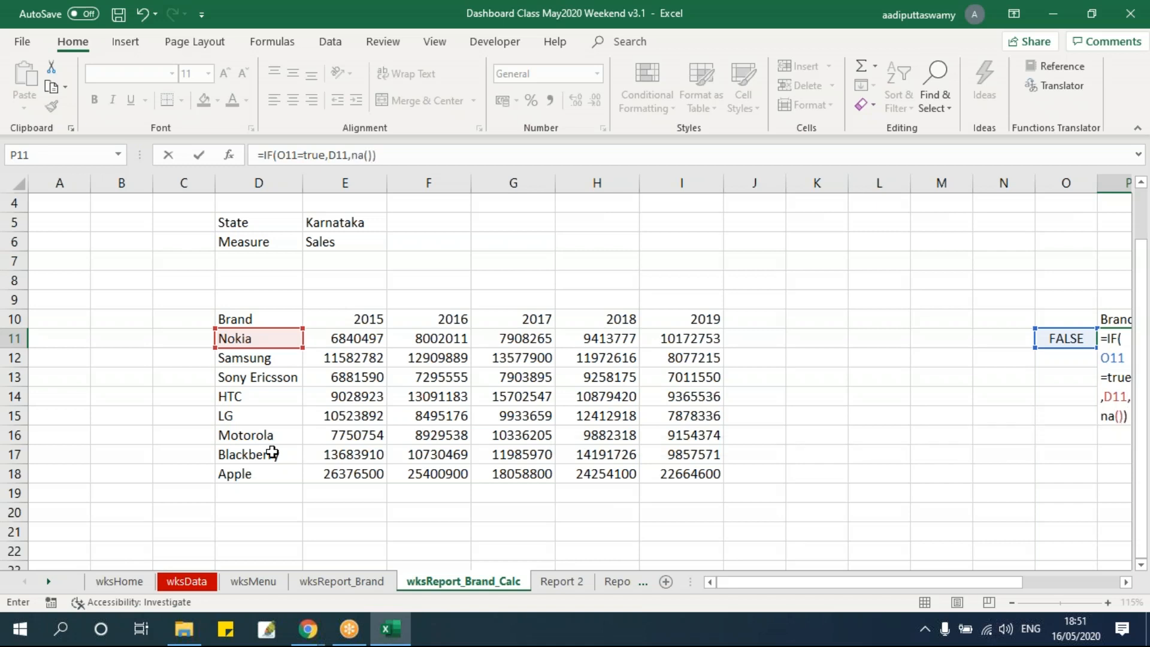
key(ctrl+Return)
Fill the FALSE value in O11 down through O18 beside the helper table
click(1127, 581)
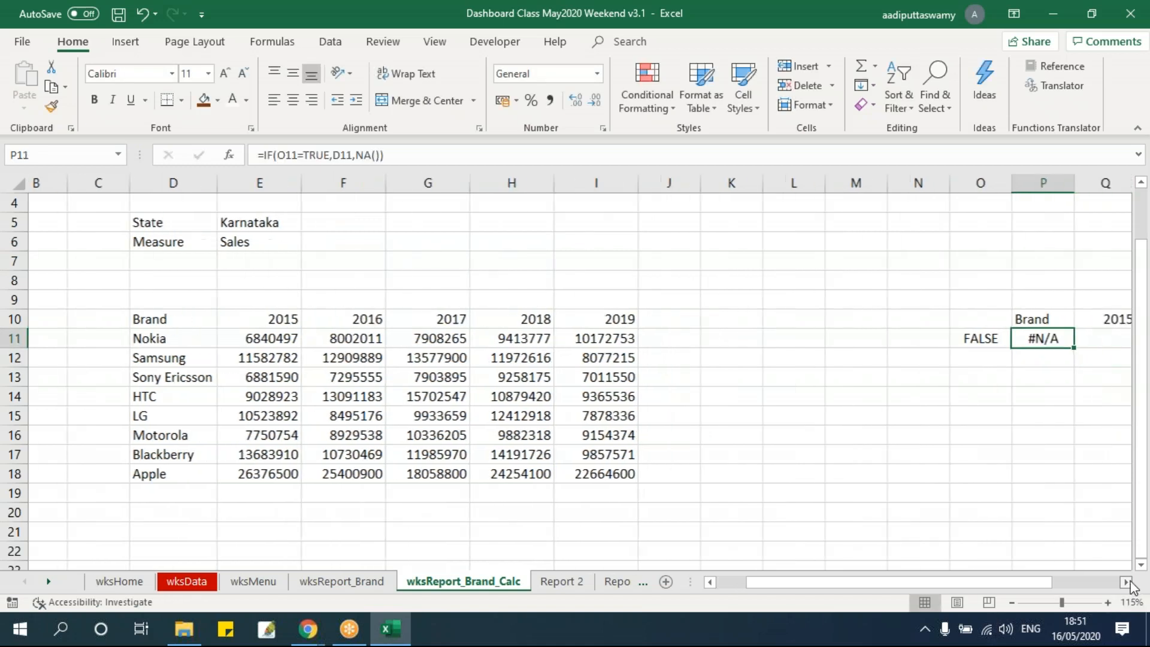
click(1127, 582)
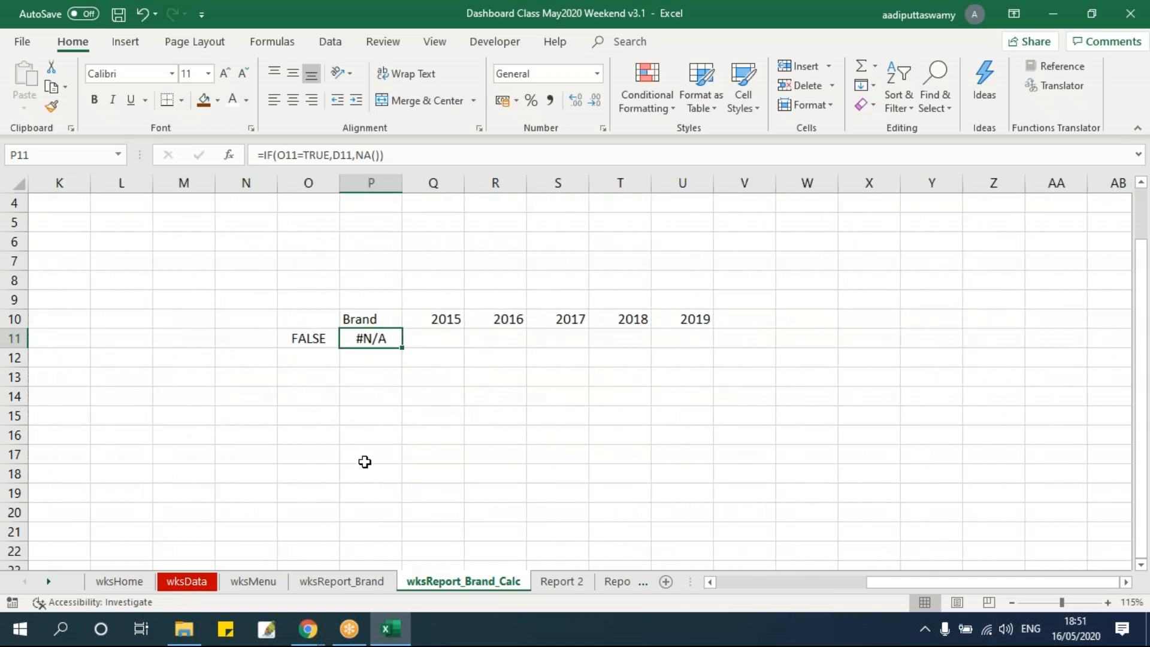
drag(313, 337, 323, 479)
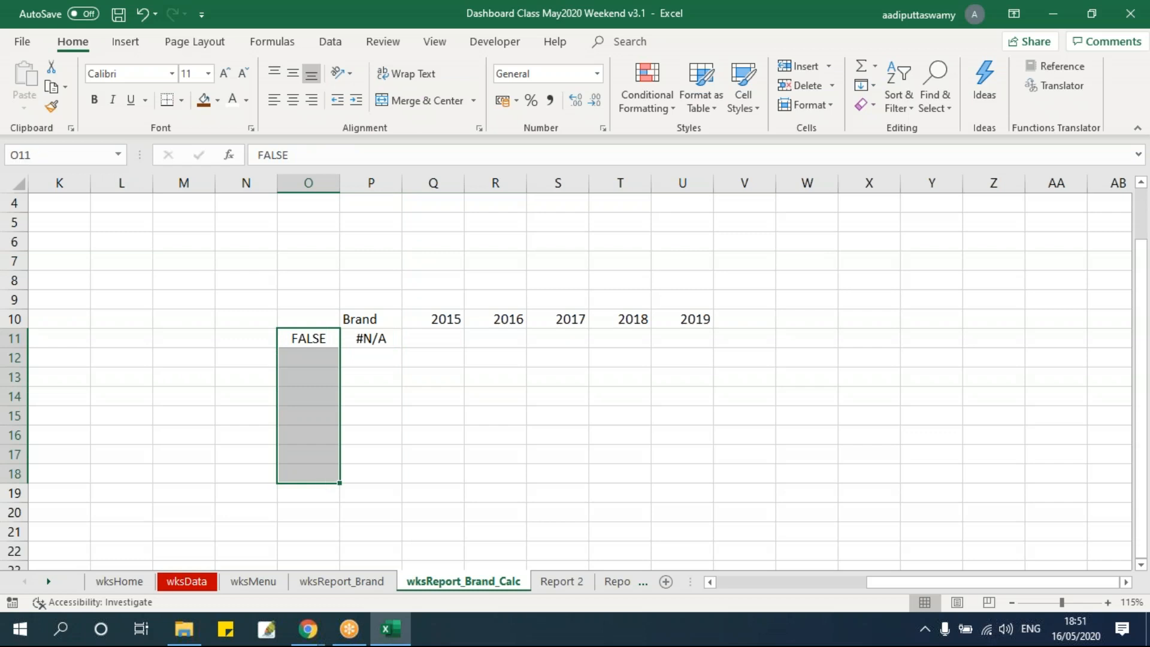
key(ctrl+d)
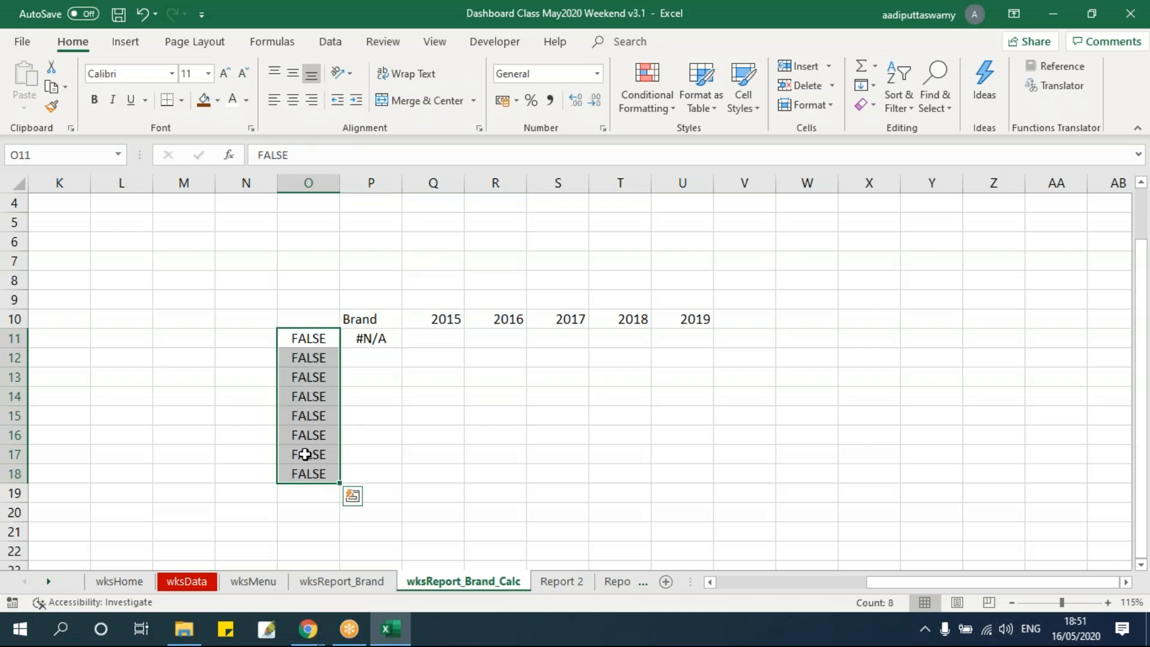
Fill the P11 formula down and across the helper table range P11:U18
drag(365, 339, 704, 475)
key(ctrl+d)
key(ctrl+r)
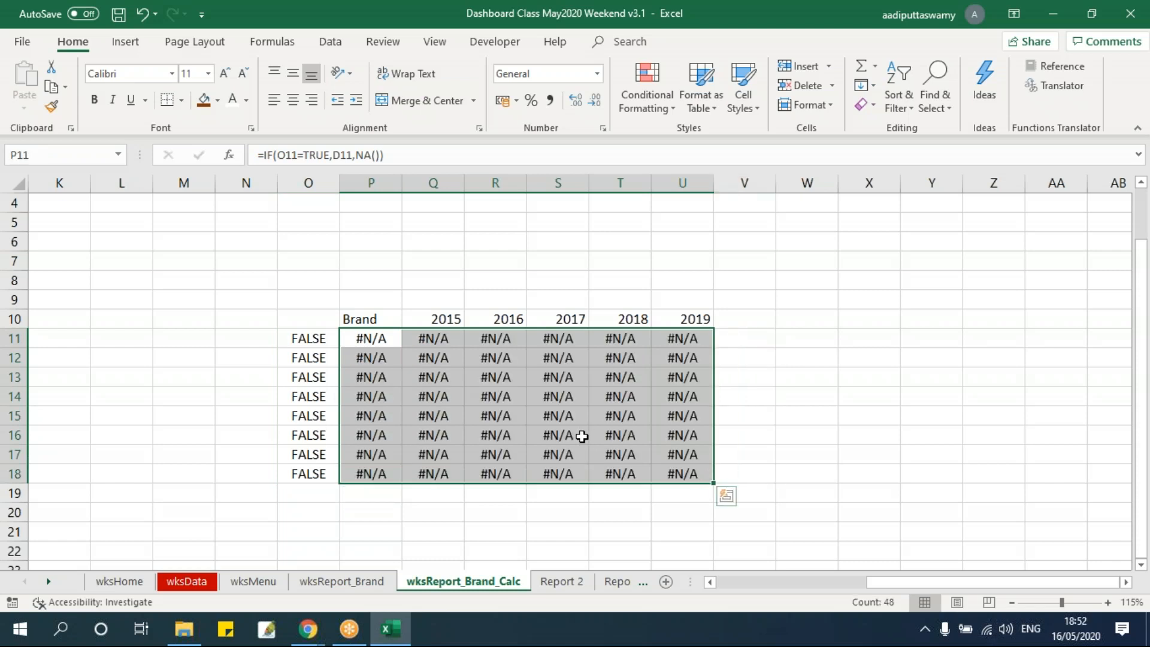
Lock the column in P11's condition, making the formula =IF($O11=TRUE,D11,NA()), and refill it through P11:U18
click(341, 581)
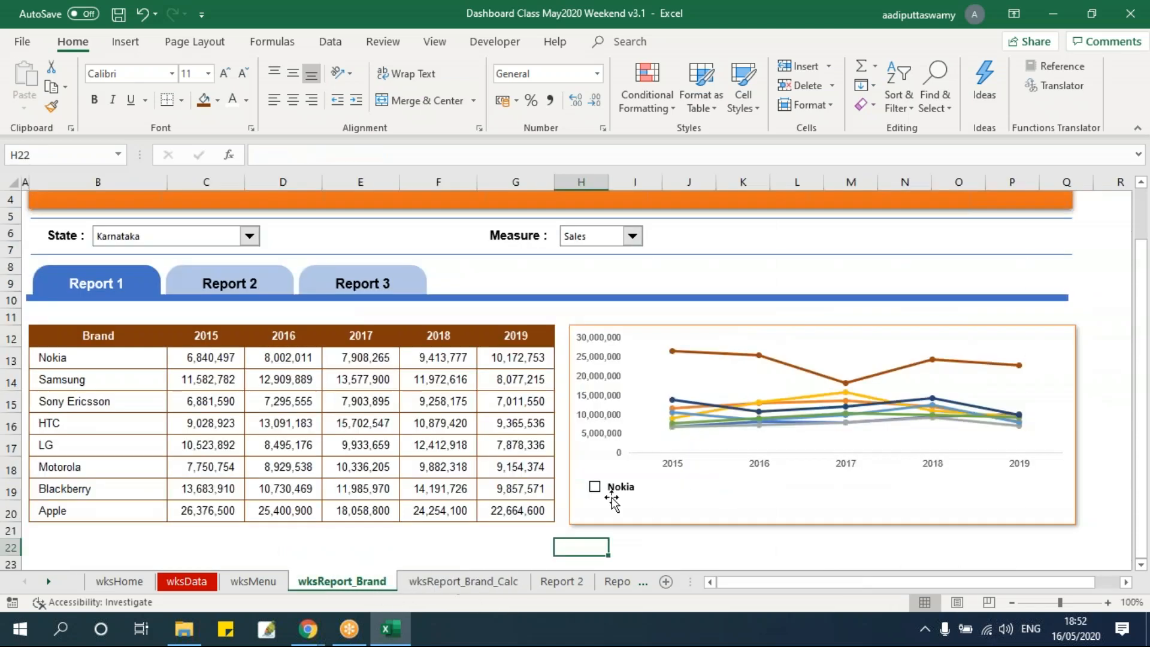
click(473, 582)
double_click(381, 343)
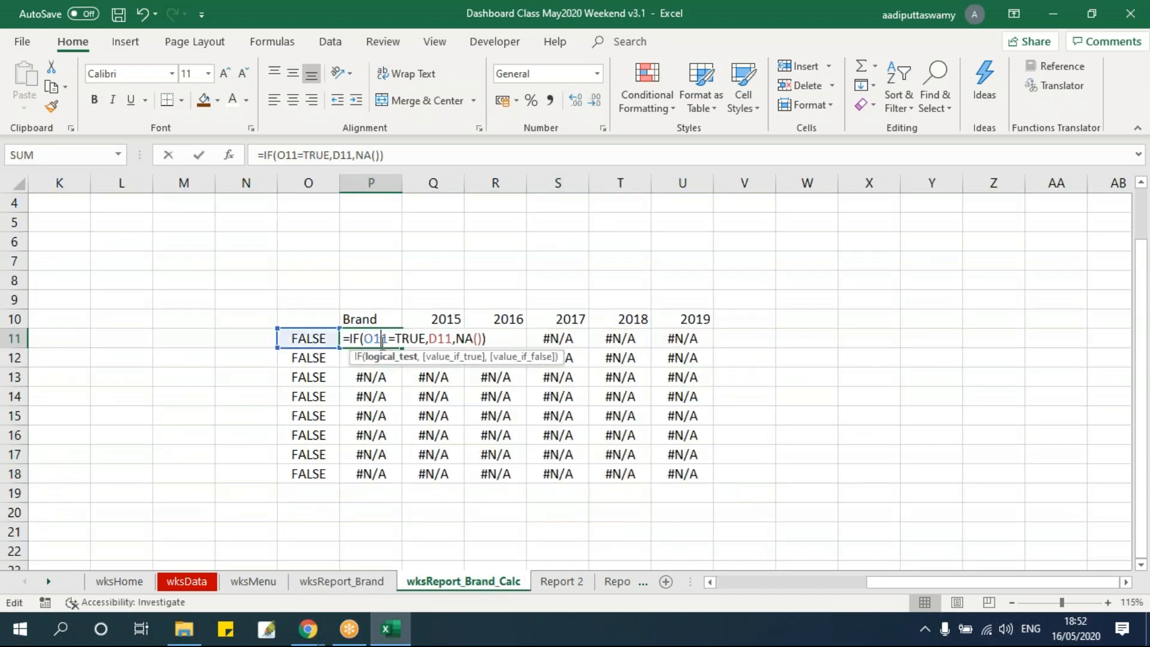
key(F4)
key(F4)
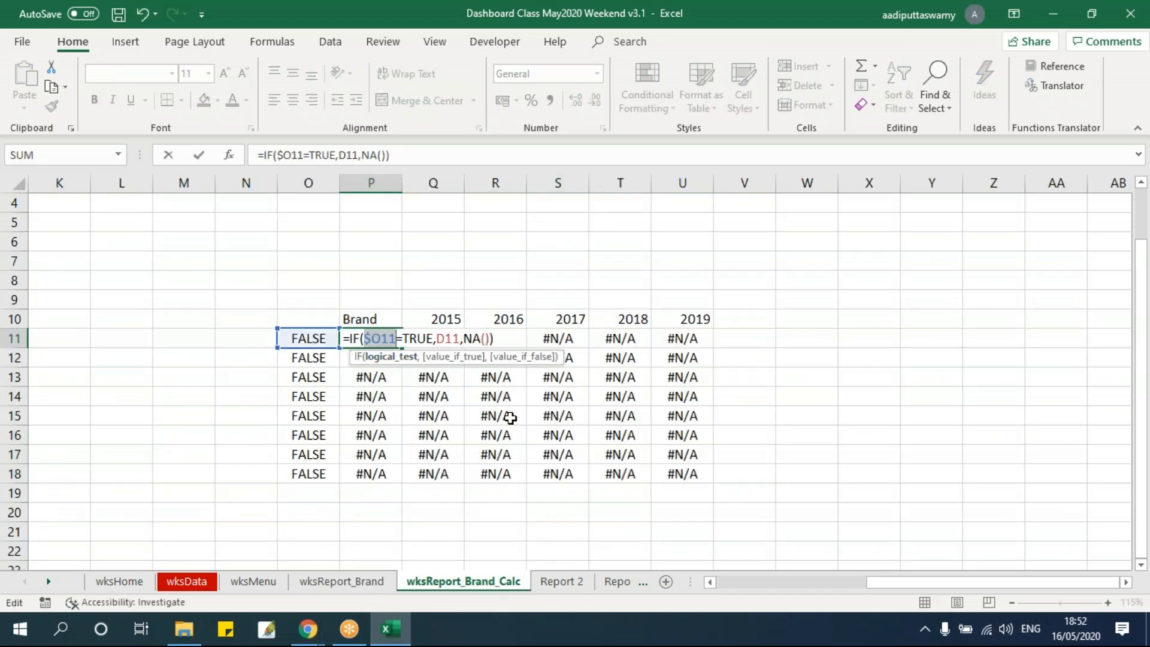
key(ctrl+Return)
key(ctrl+shift+Down)
key(ctrl+shift+Right)
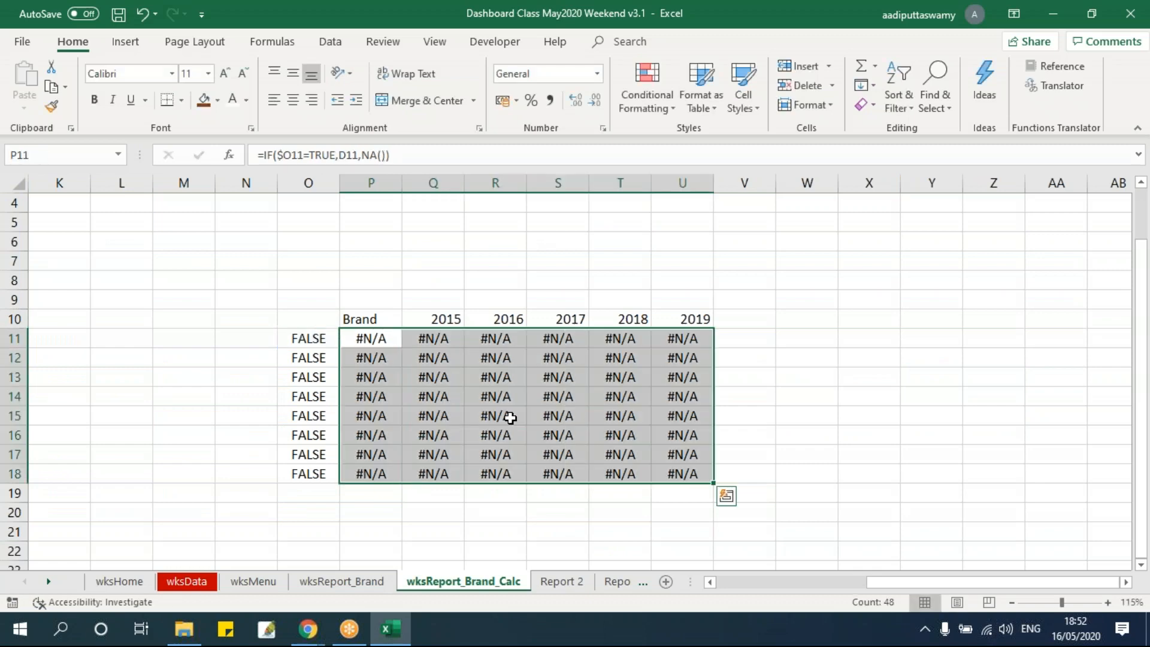
Tick the Nokia check box on wksReport_Brand and check row P11:U11 of the helper table on wksReport_Brand_Calc
click(342, 580)
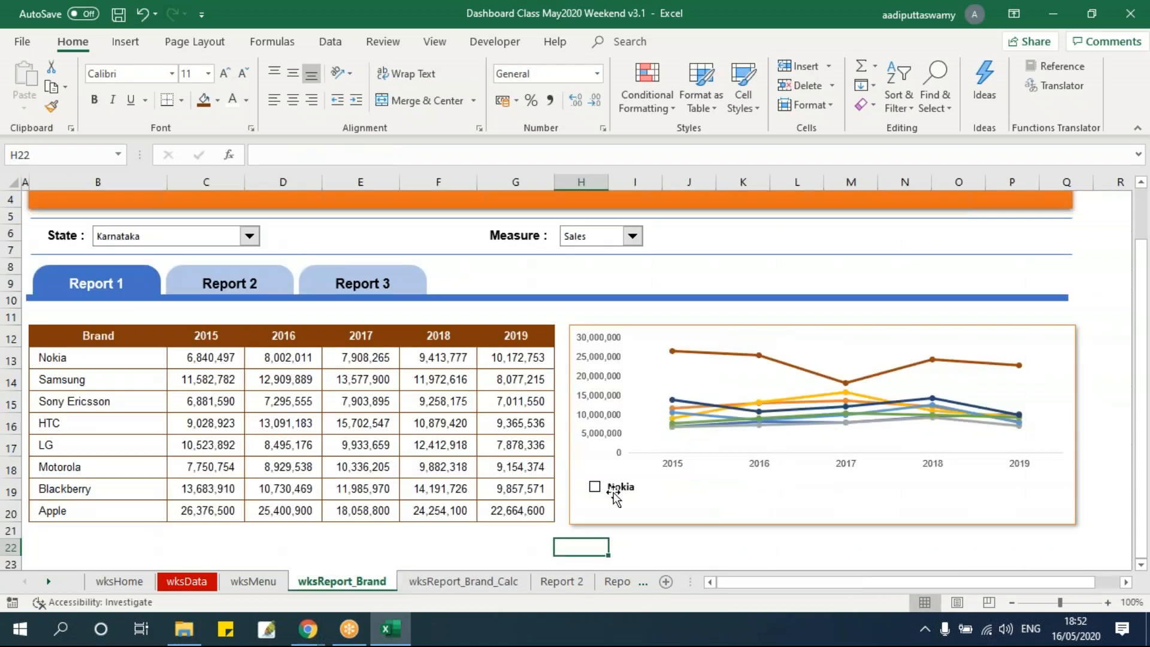
click(463, 581)
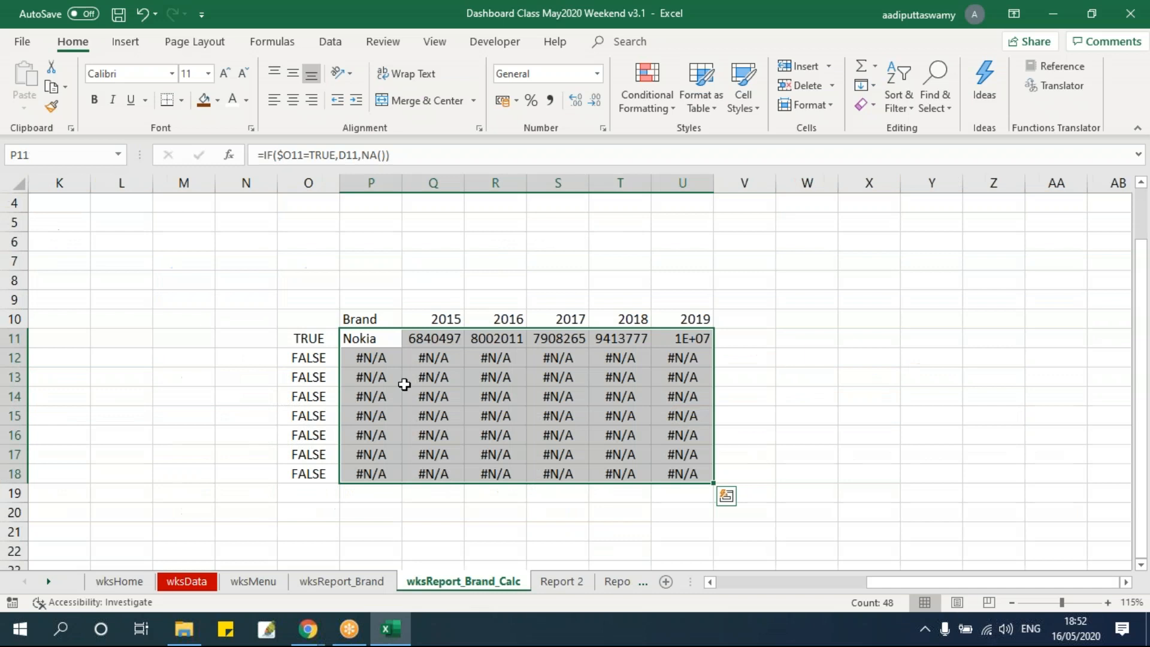
drag(358, 340, 673, 335)
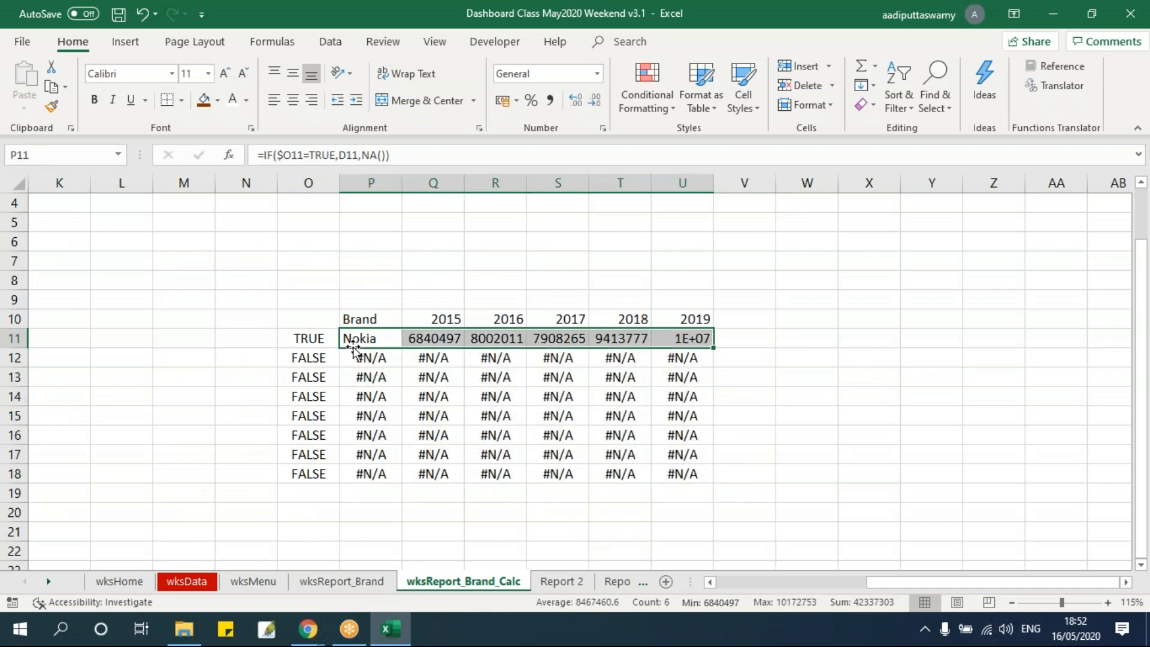
Review the formula in P11 with its references to O11 and D11, and the Nokia row across P11:U11
click(311, 340)
click(366, 337)
double_click(367, 339)
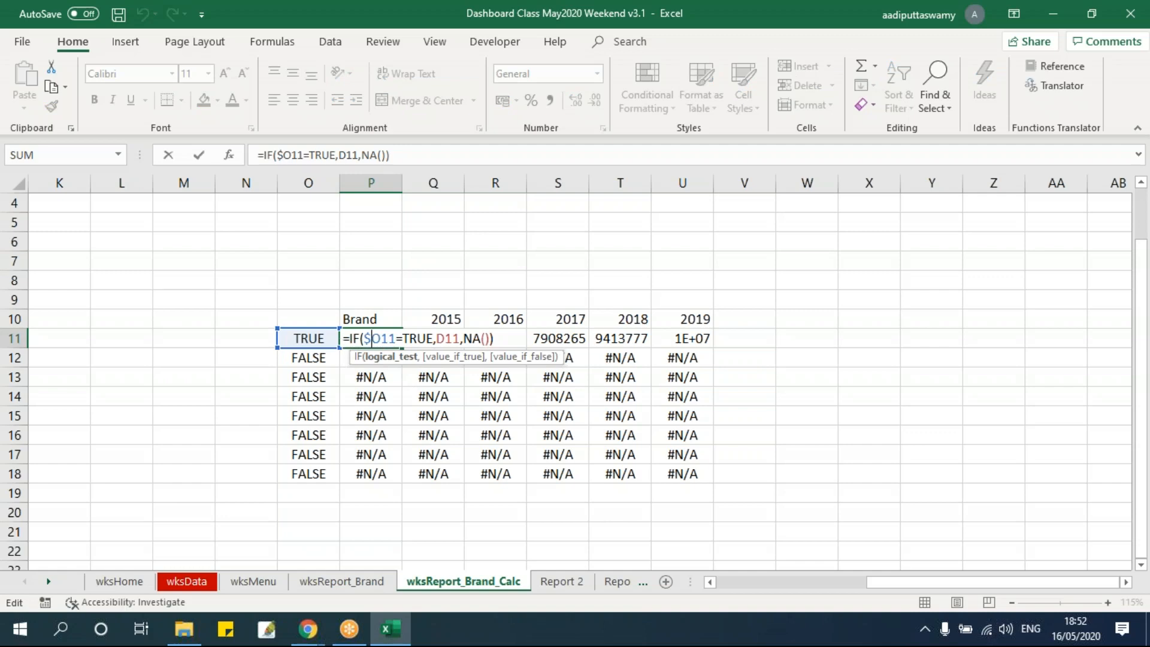
drag(919, 582, 841, 581)
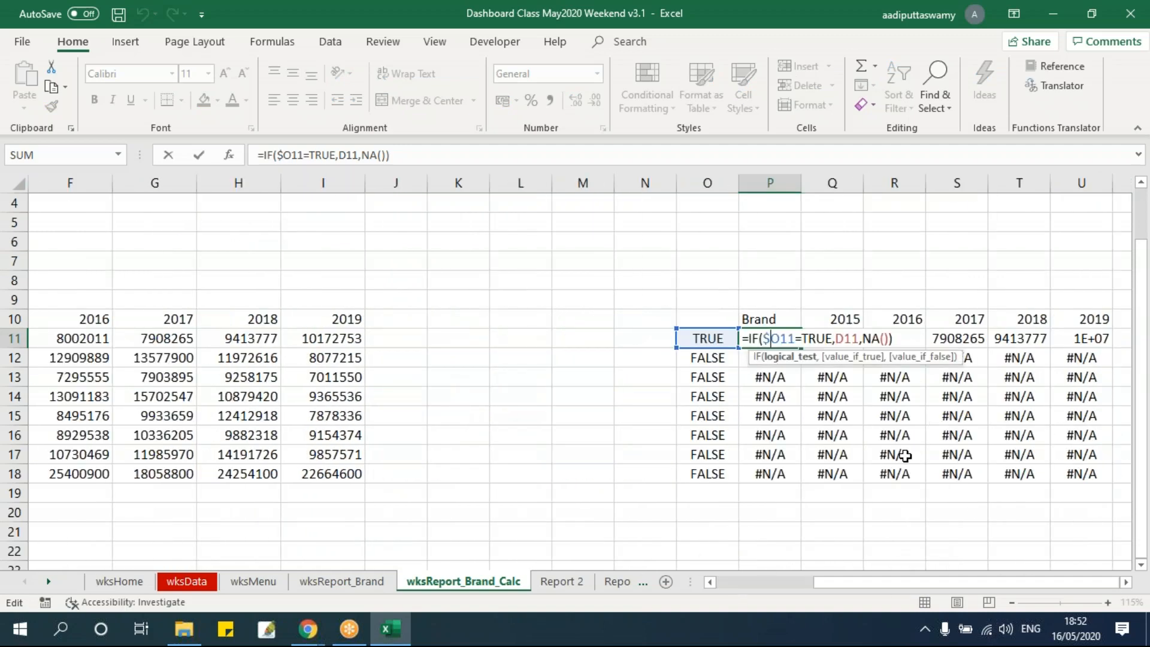
key(Return)
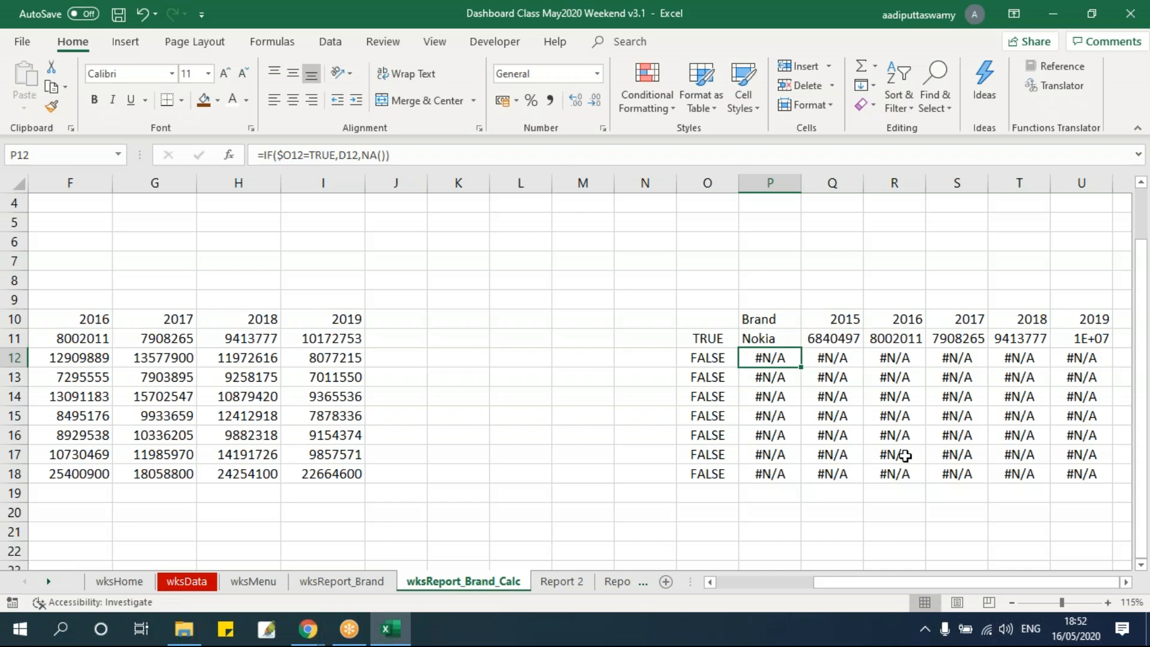
click(1126, 583)
click(994, 435)
drag(421, 339, 741, 339)
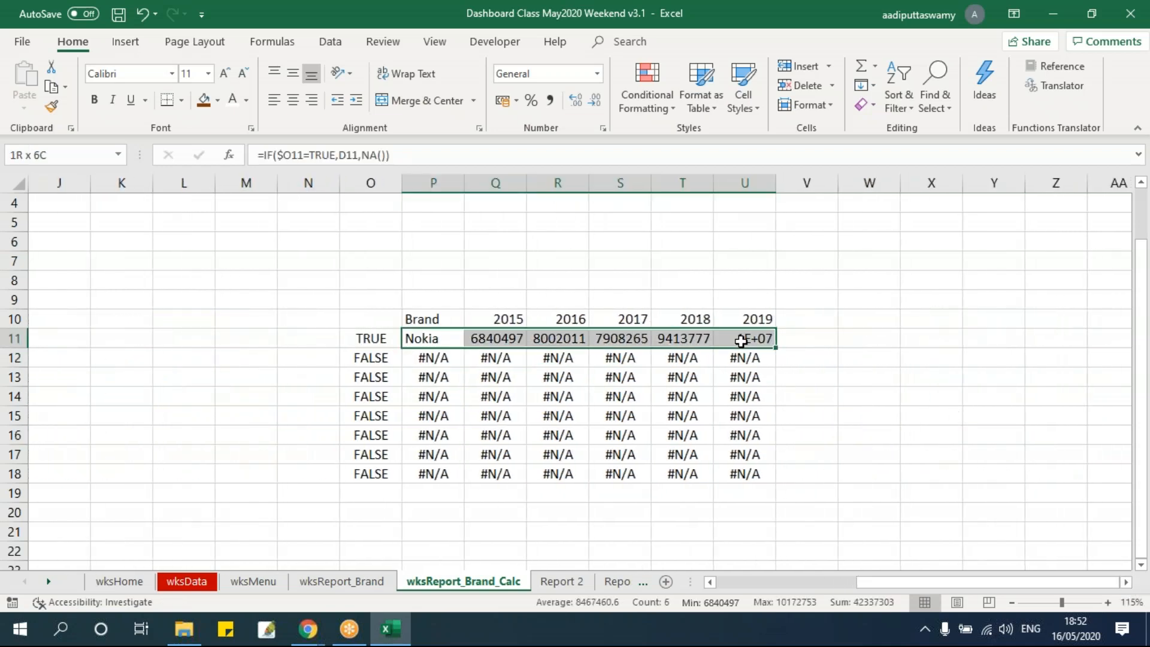
Check which cell the Nokia text box on wksReport_Brand is linked to and locate that cell on wksReport_Brand_Calc
click(341, 581)
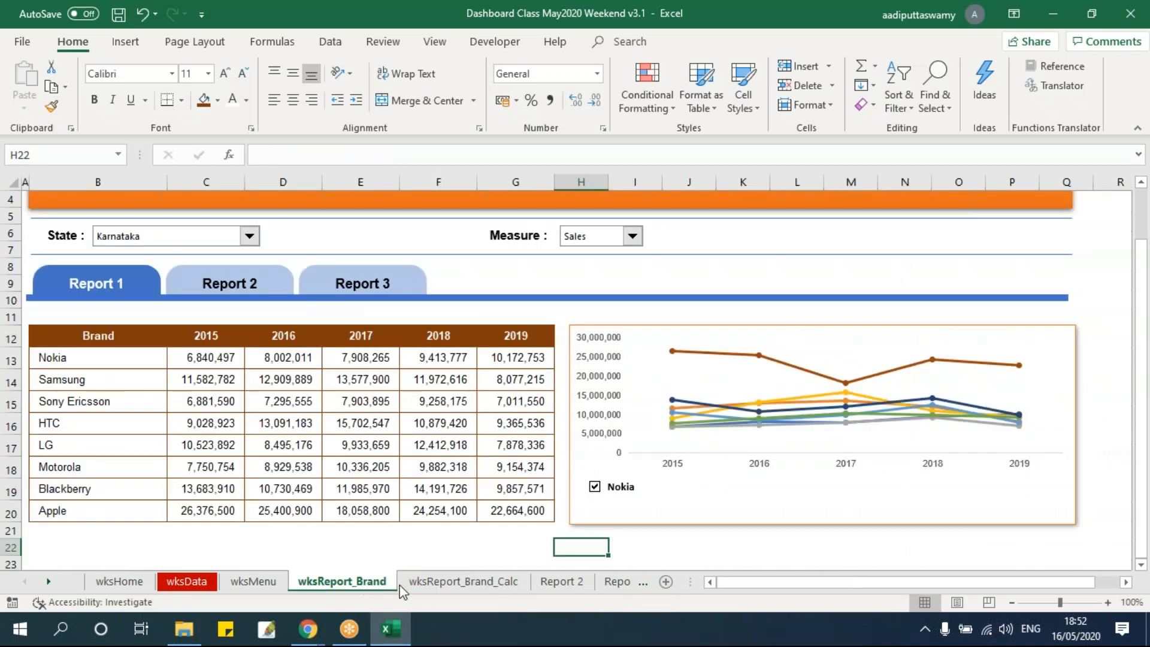
click(1125, 583)
click(969, 497)
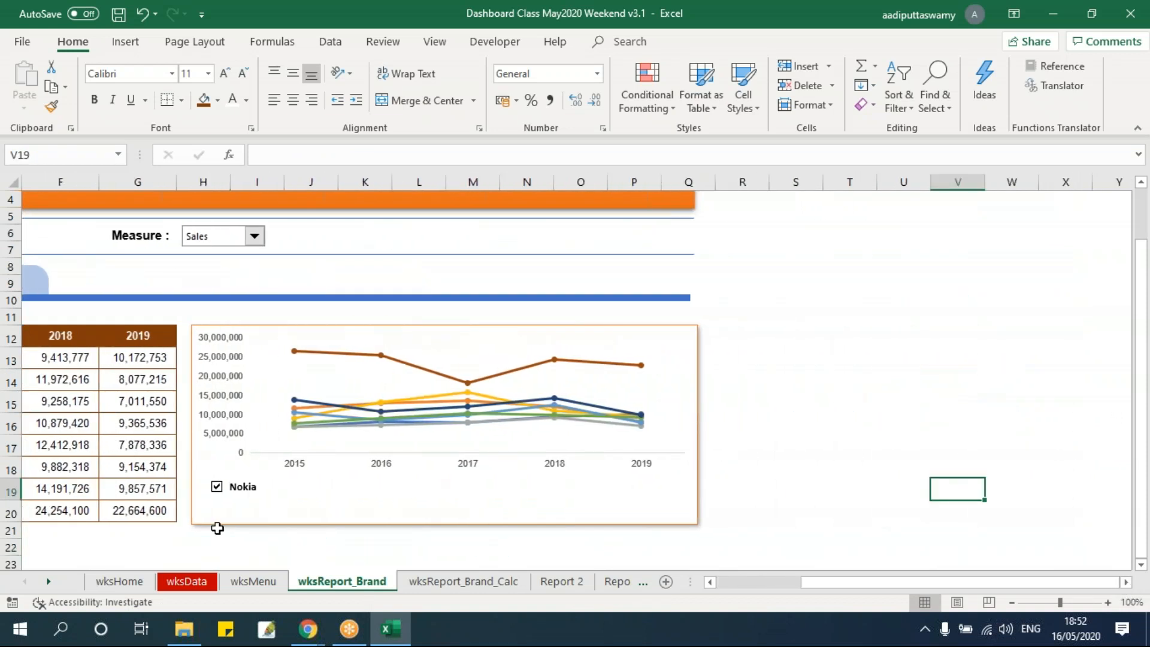
click(246, 487)
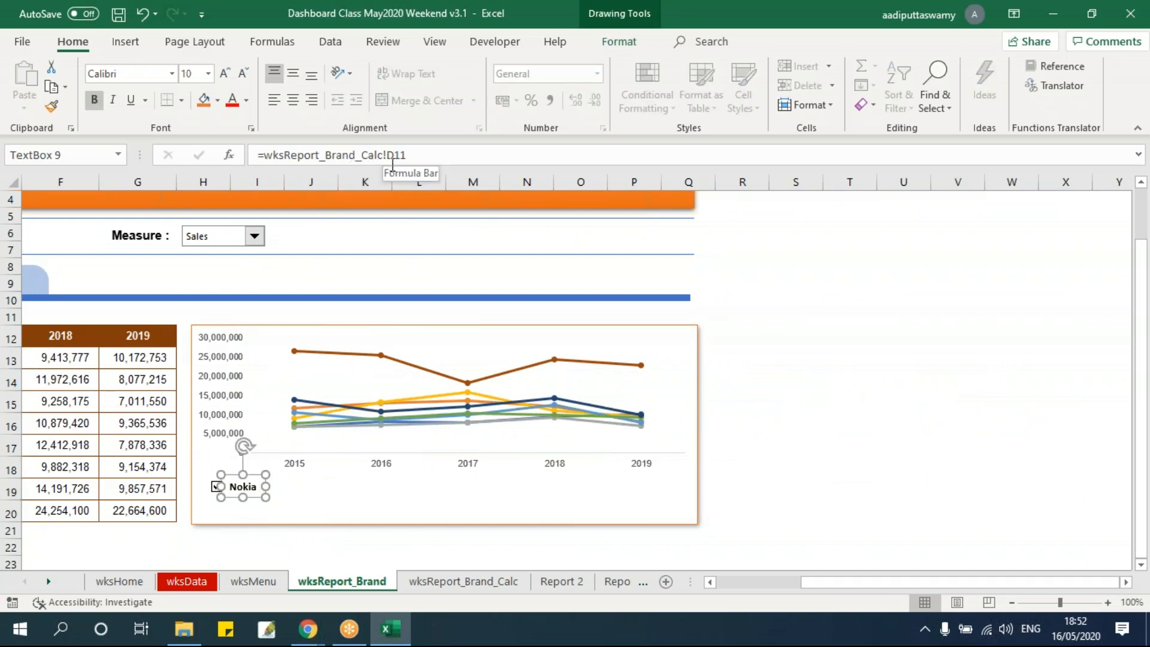
click(426, 582)
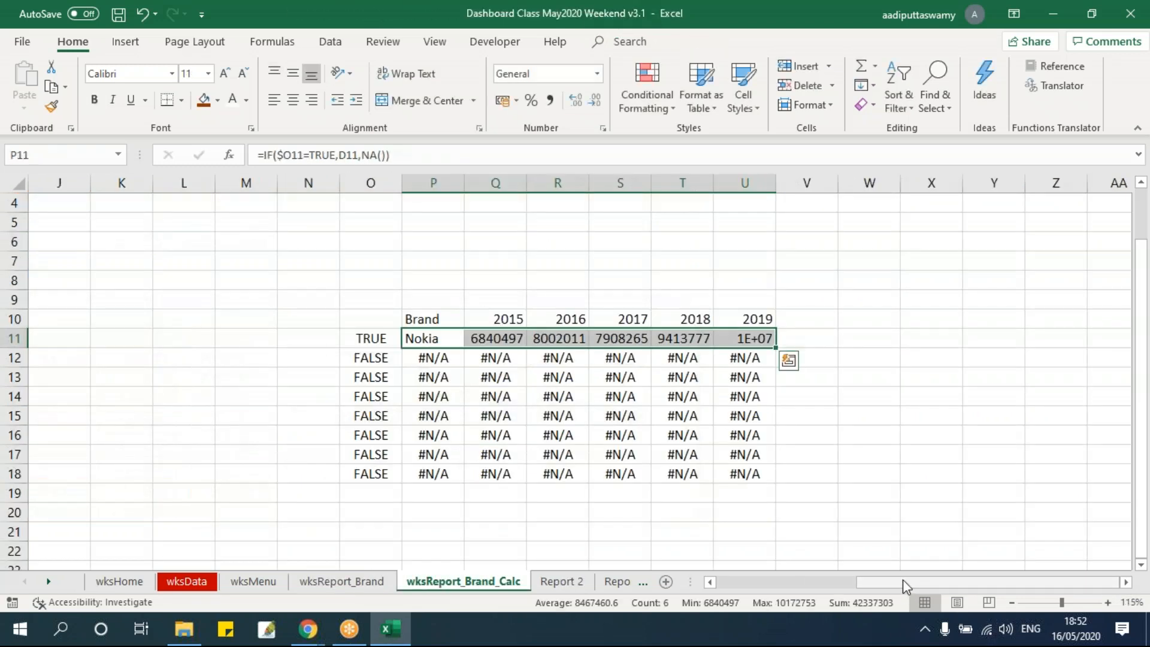
drag(903, 580, 751, 584)
click(239, 337)
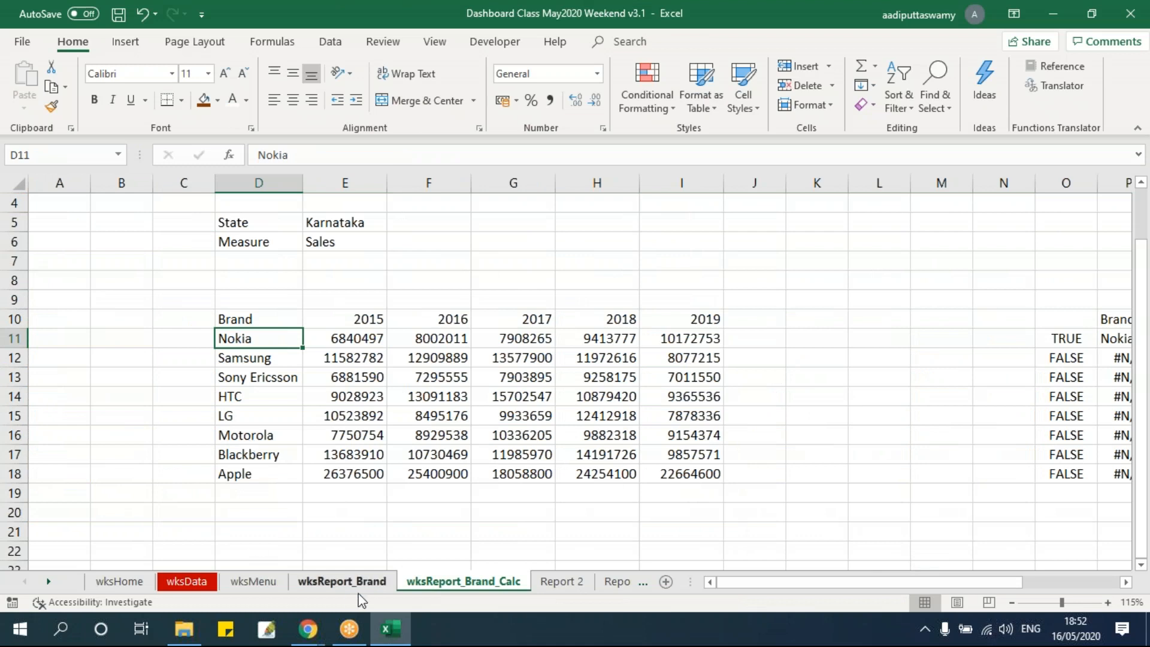
click(340, 582)
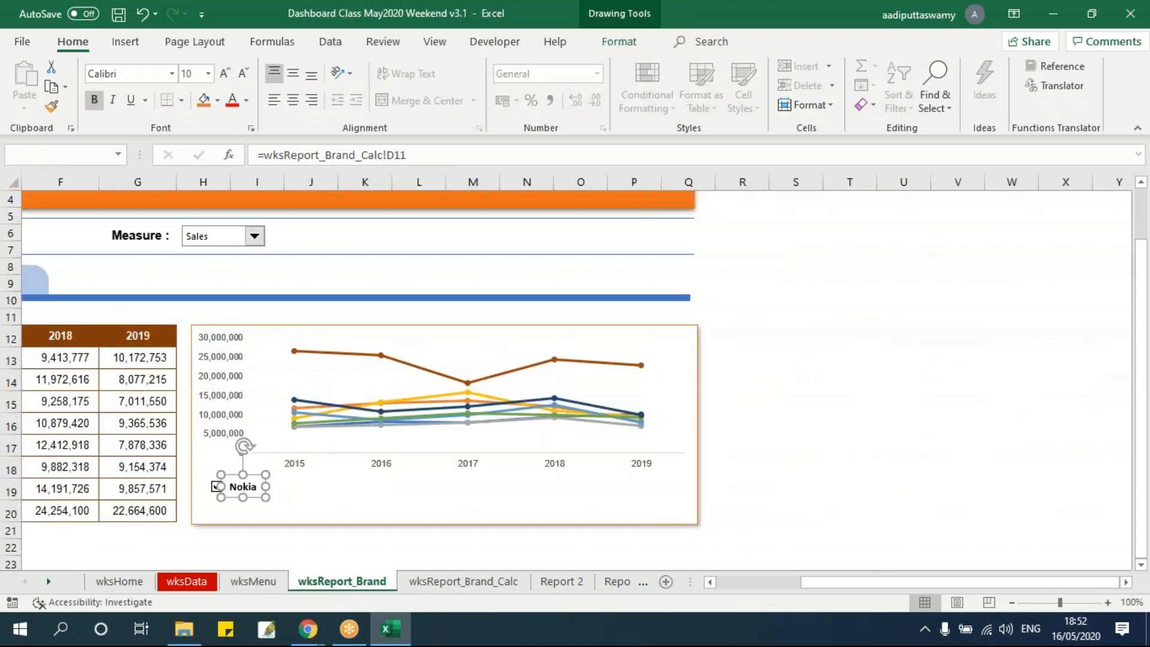
Duplicate the Nokia check box with its text box three times across, making an evenly spaced row of four pairs beneath the chart
click(790, 450)
ctrl+click(216, 495)
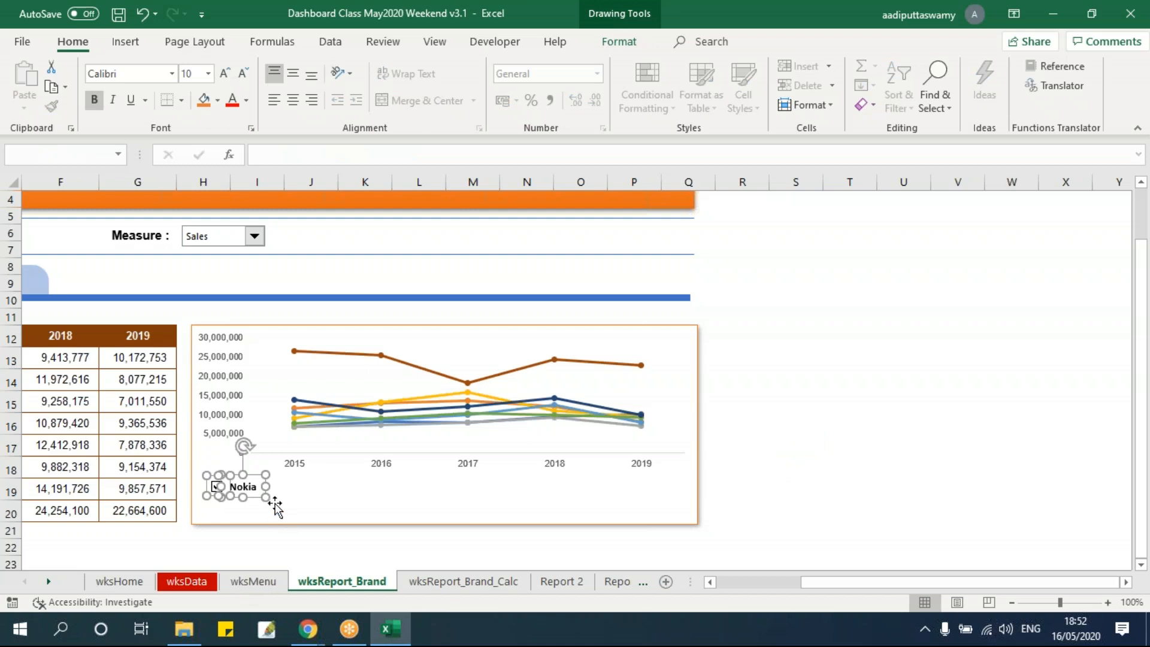
drag(256, 476, 383, 509)
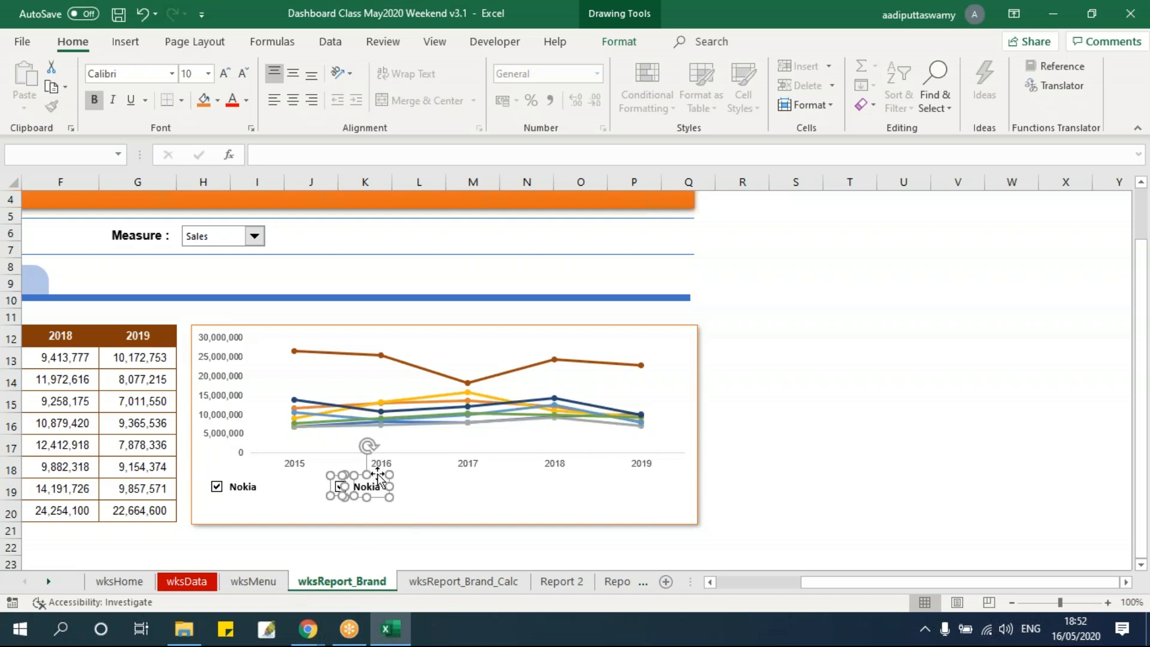
drag(377, 473, 636, 513)
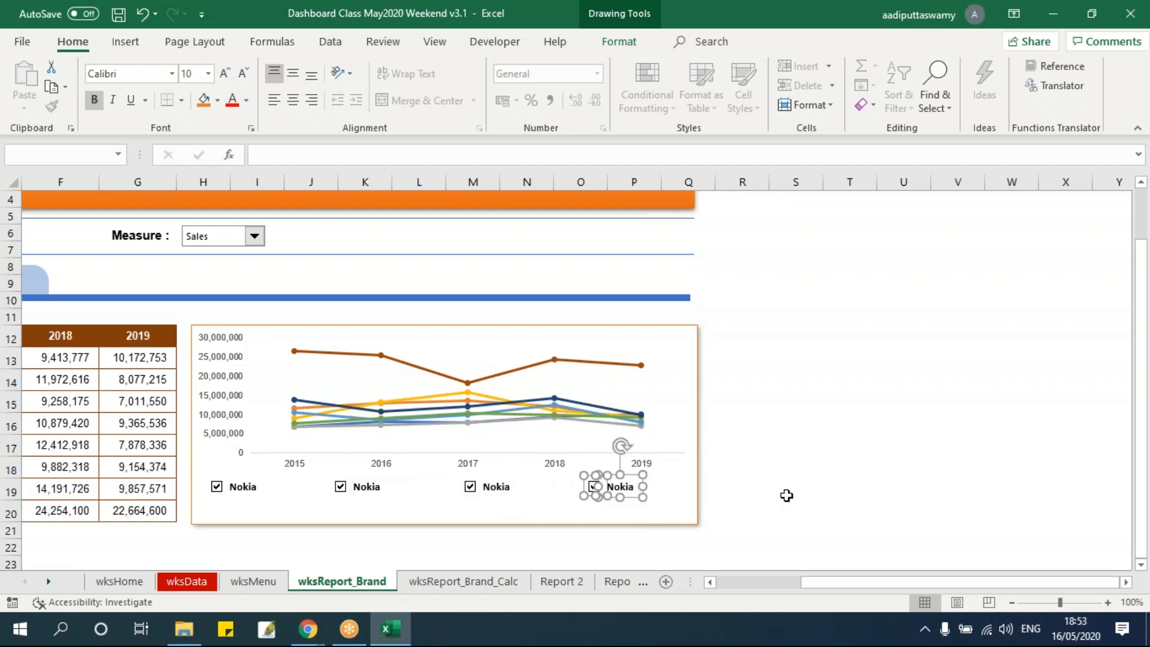
click(786, 495)
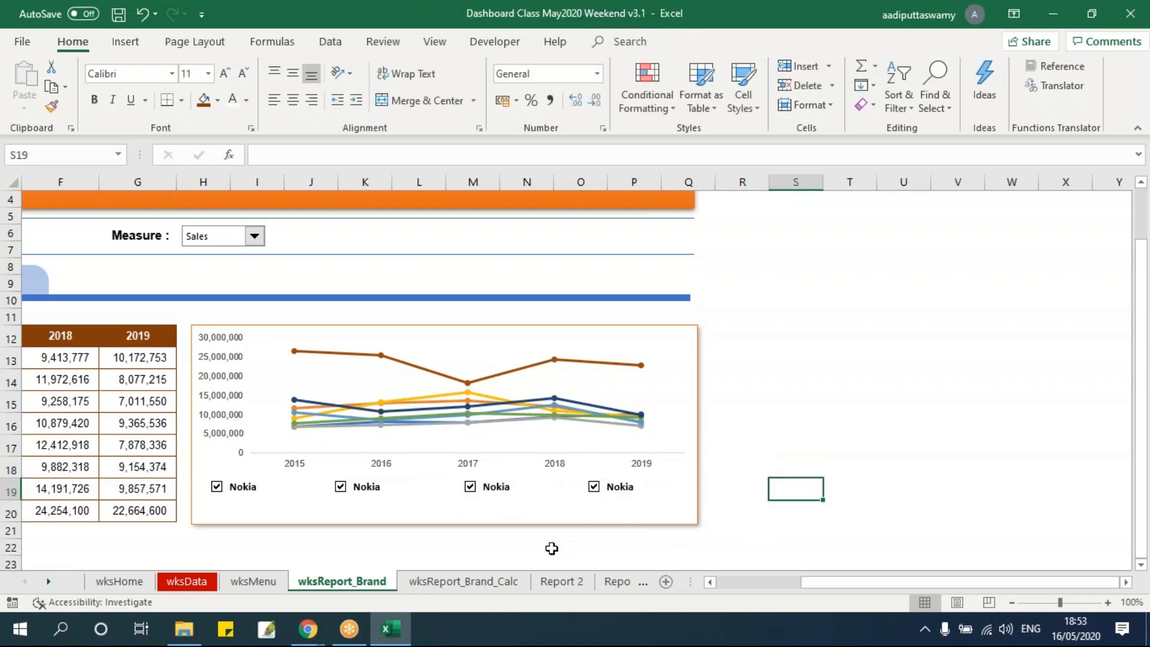
Select all four check box and text box pairs with Select Objects and duplicate them directly below as a second row
click(939, 99)
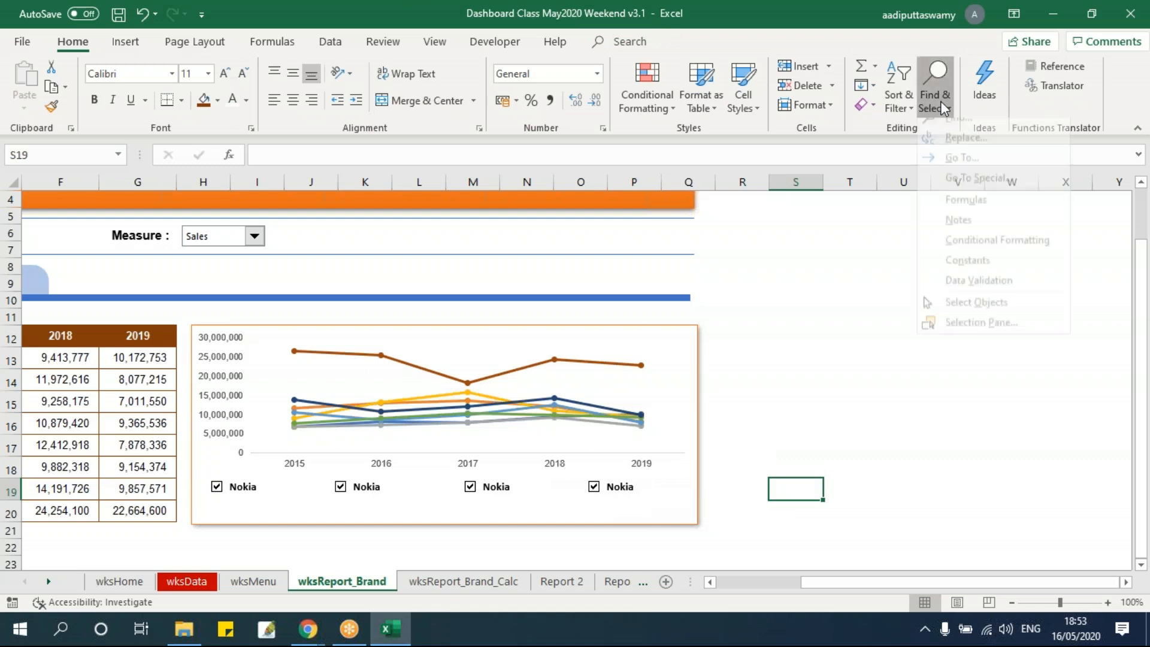
click(944, 101)
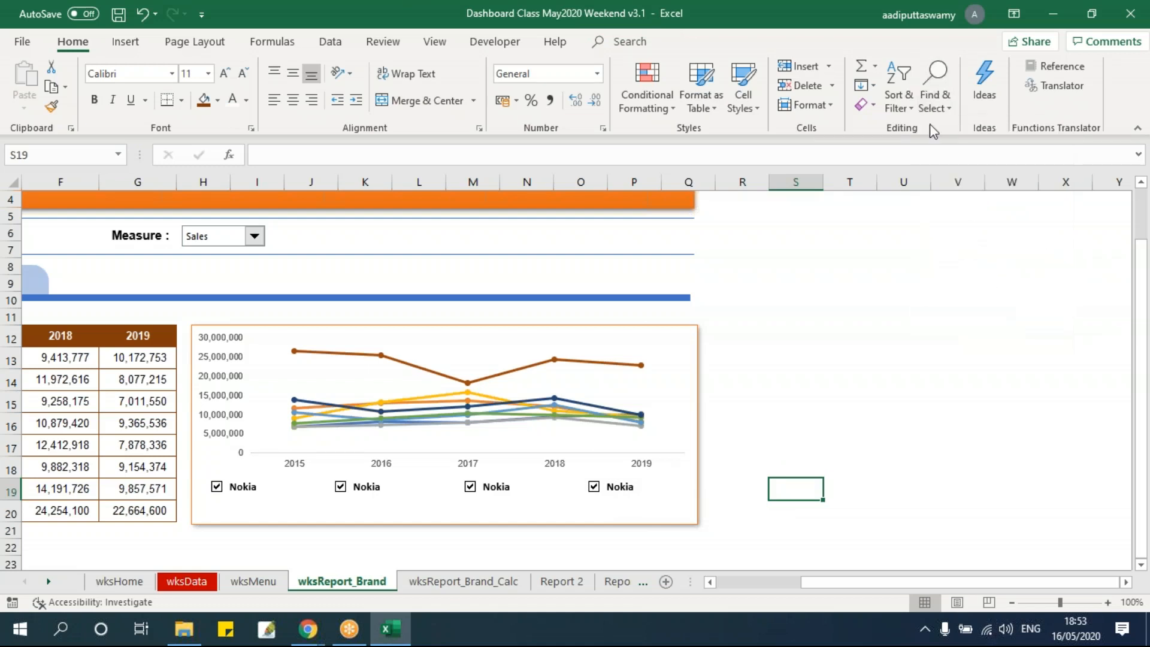
click(948, 108)
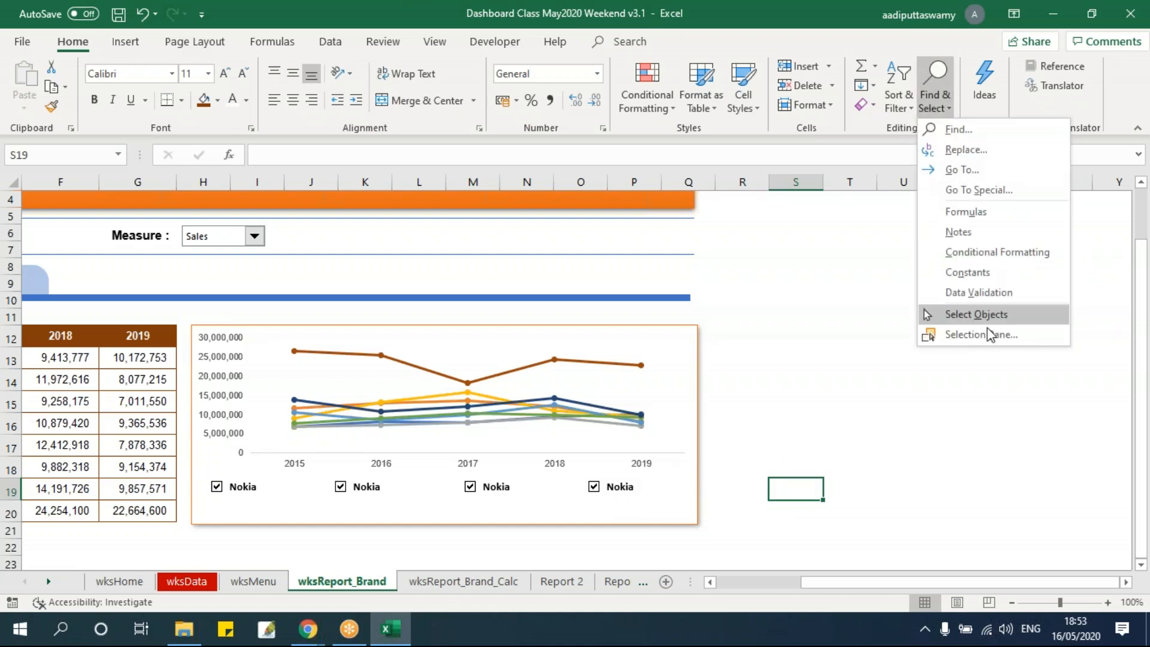
click(958, 315)
mouse_move(644, 537)
mouse_down()
mouse_move(216, 479)
mouse_move(186, 458)
mouse_up()
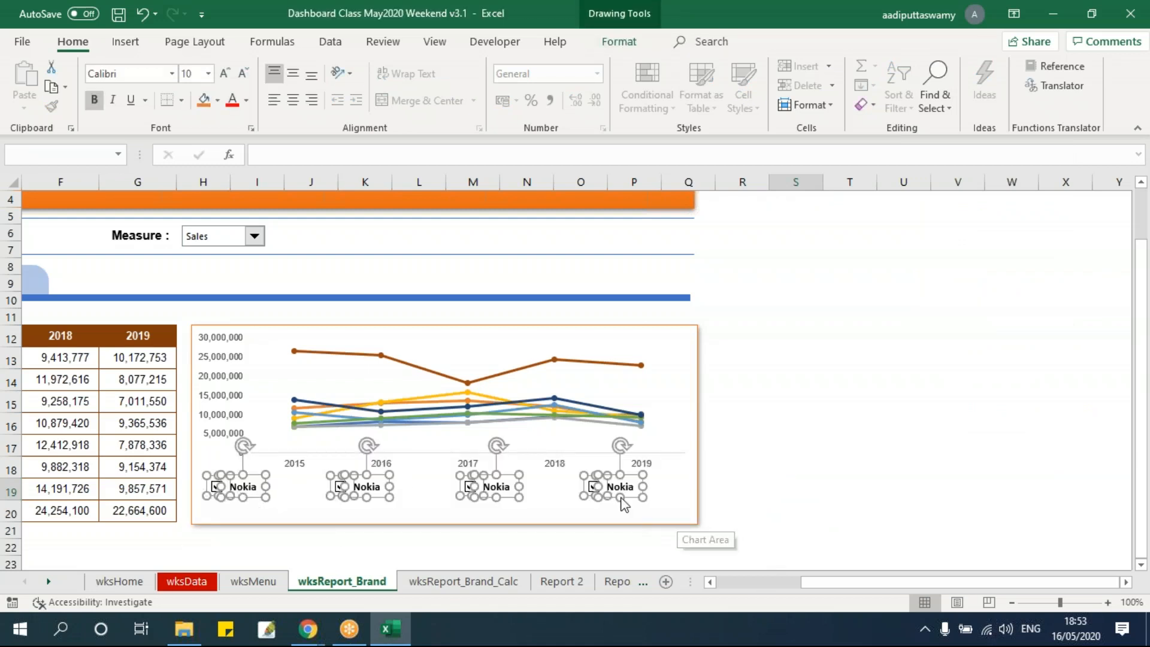
drag(628, 497, 631, 522)
click(789, 512)
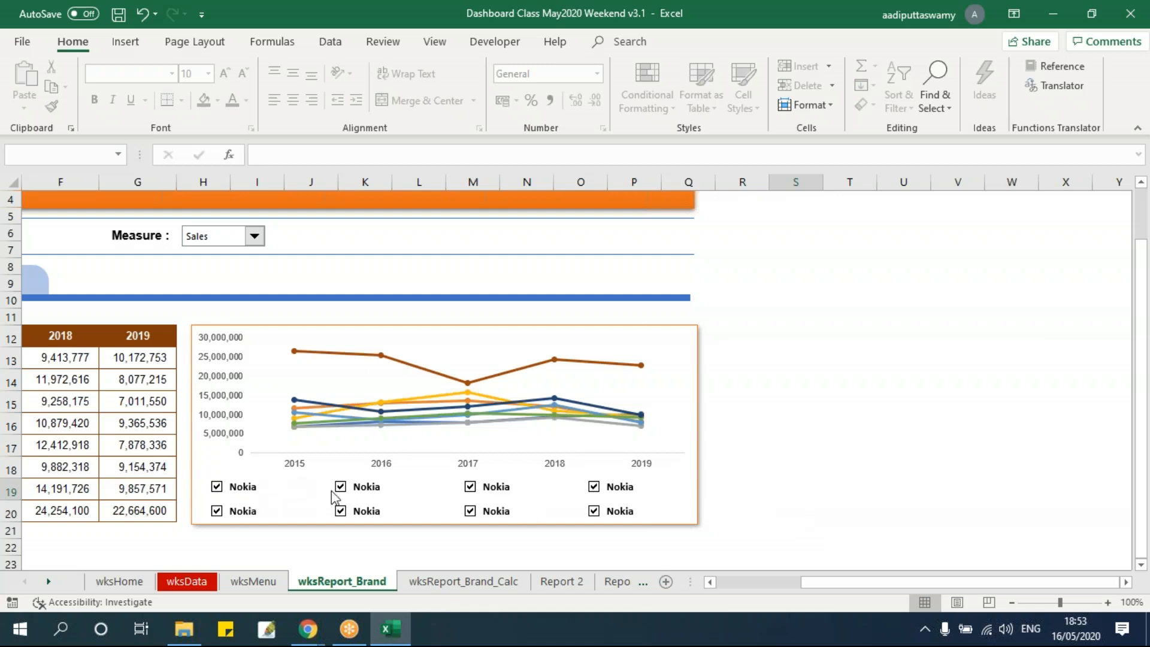
Review the brand names in D11:D18 on wksReport_Brand_Calc and return to the wksReport_Brand sheet
drag(821, 579, 724, 585)
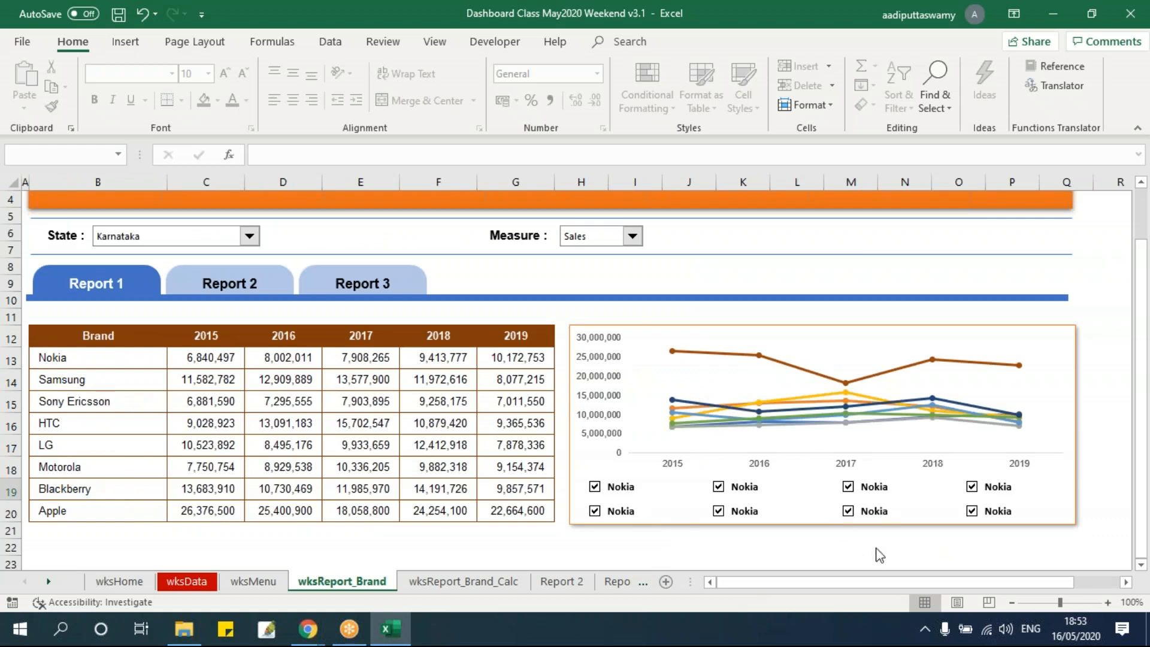
click(456, 581)
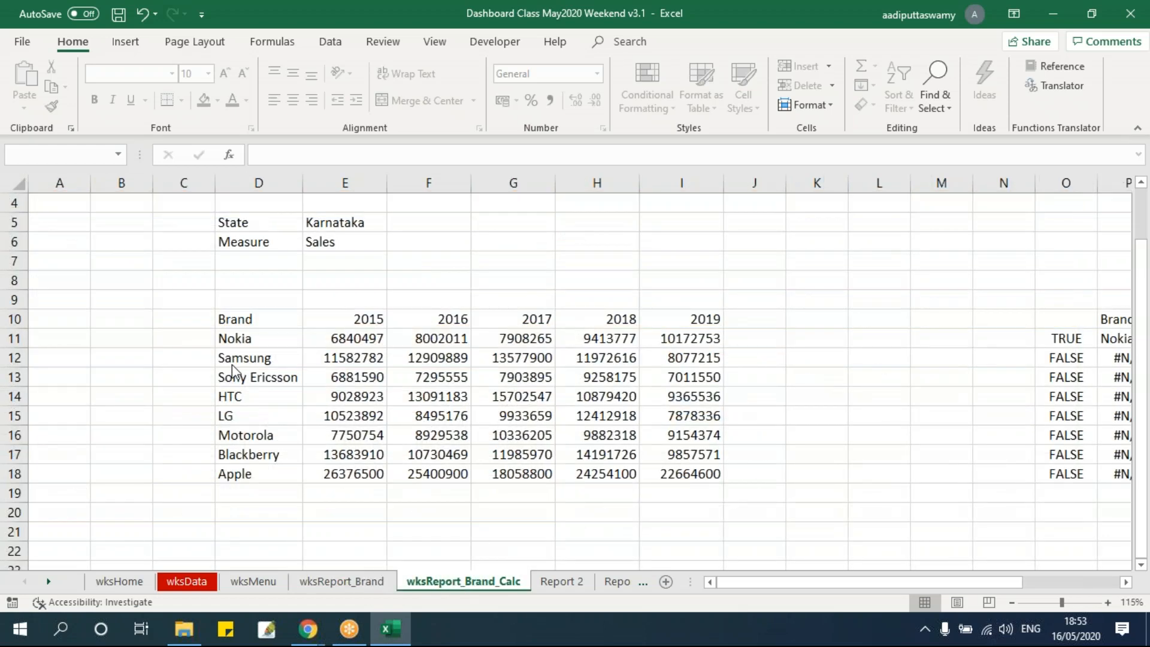
drag(271, 344, 278, 476)
click(341, 581)
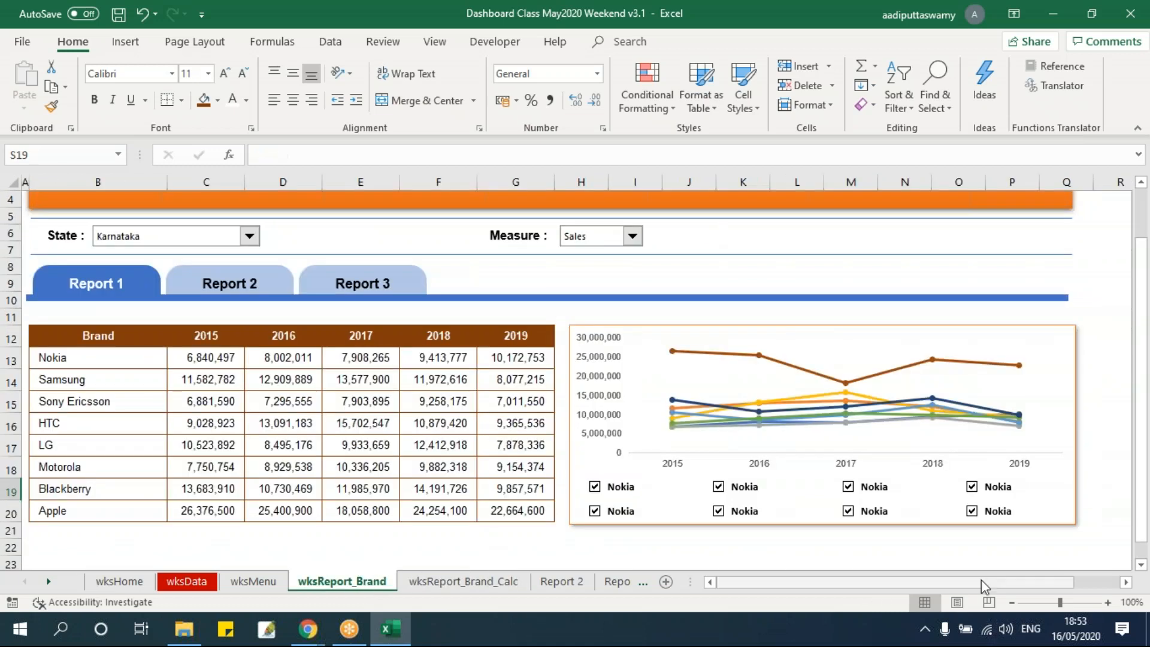
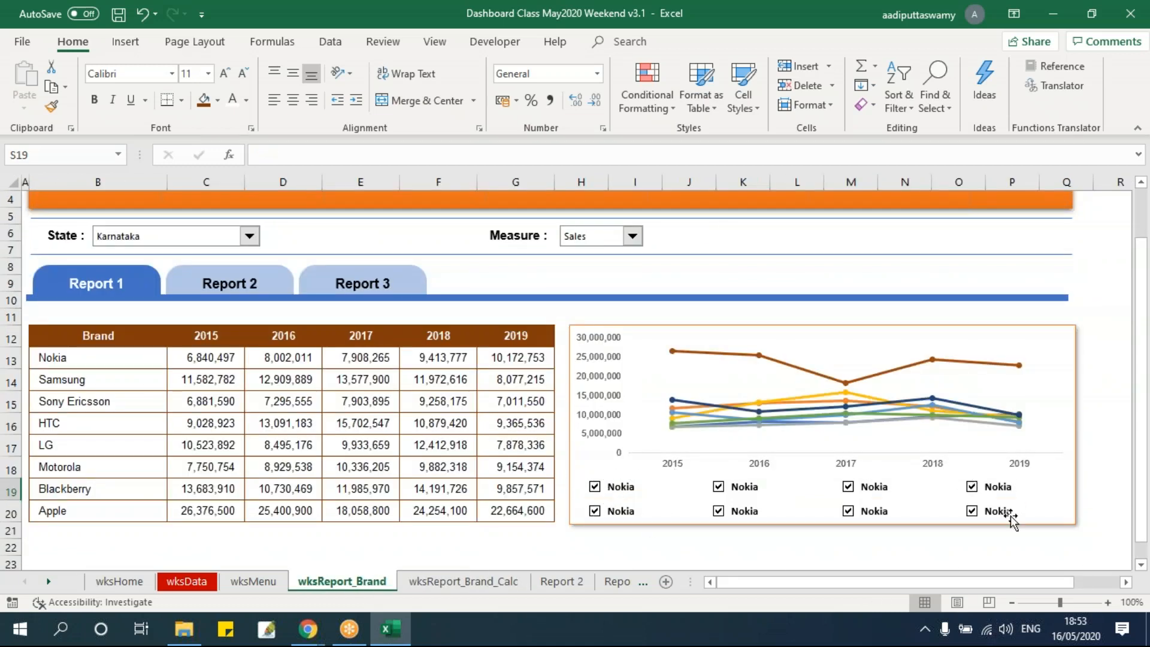
Check which wksReport_Brand_Calc cell the first check box beneath the chart is linked to and keep that link
ctrl+click(594, 486)
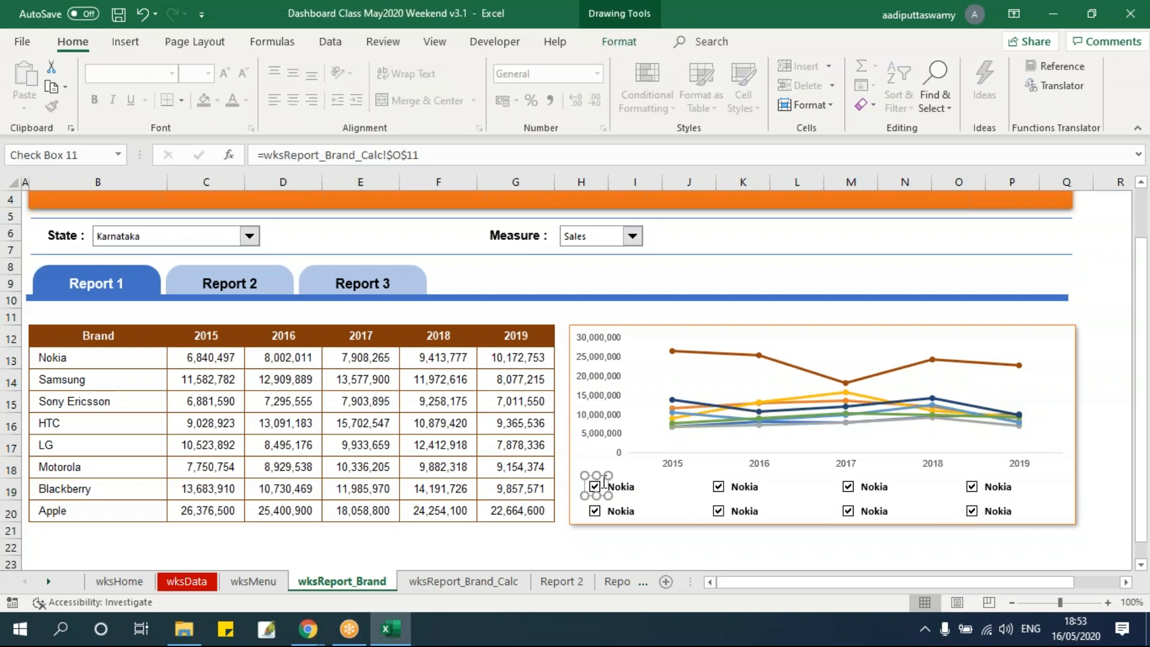
right_click(605, 482)
click(651, 466)
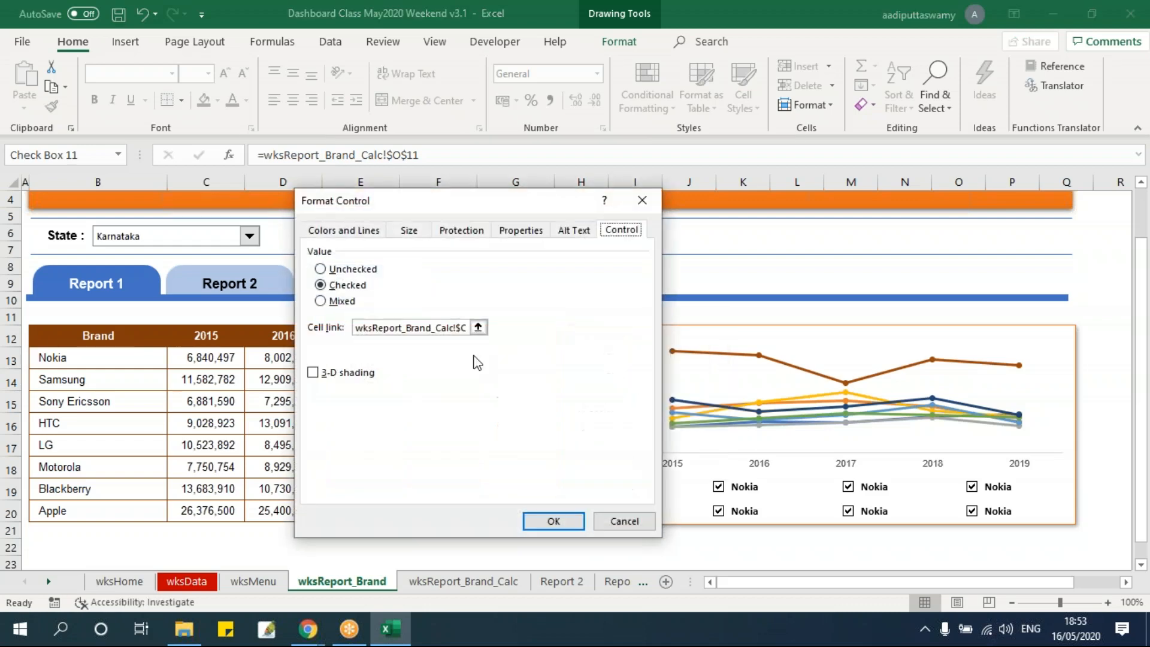
click(478, 326)
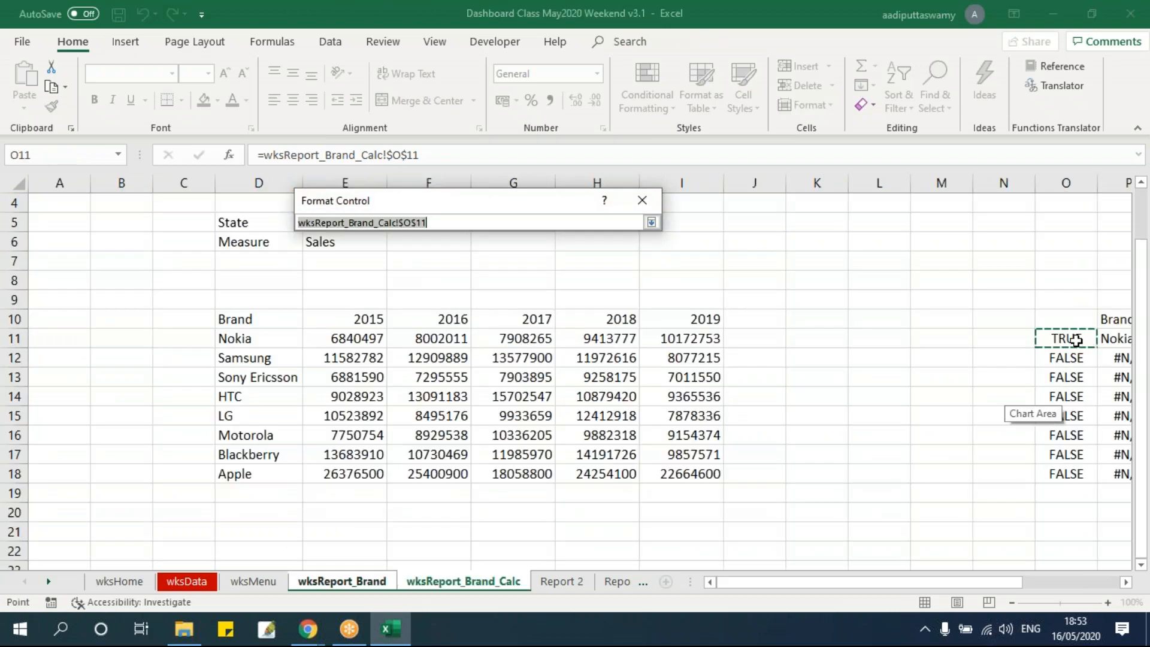
key(Return)
key(Return)
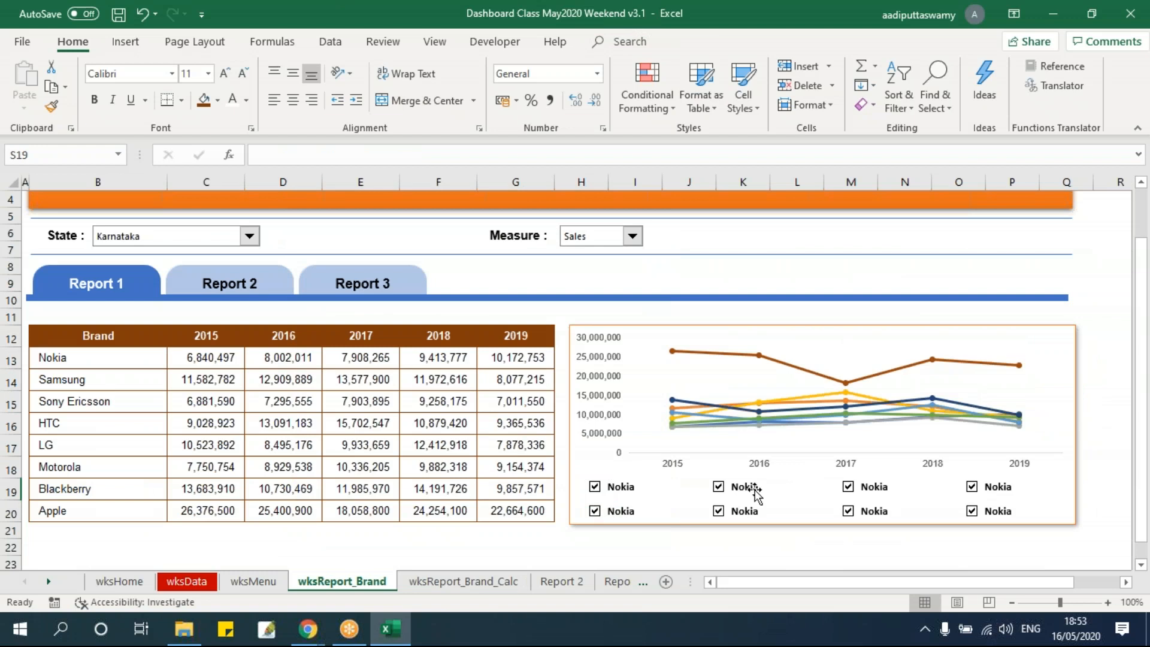
Link the second check box in the upper row to cell O12 on wksReport_Brand_Calc
click(1128, 583)
click(1128, 583)
click(1128, 582)
click(1004, 511)
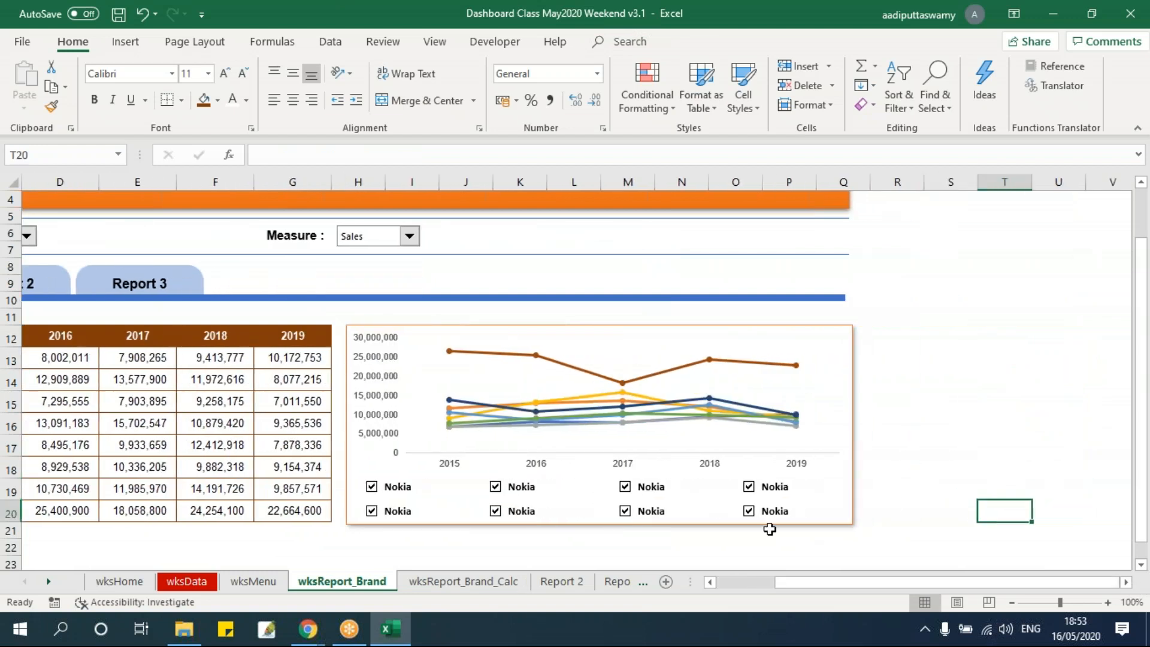
ctrl+click(495, 490)
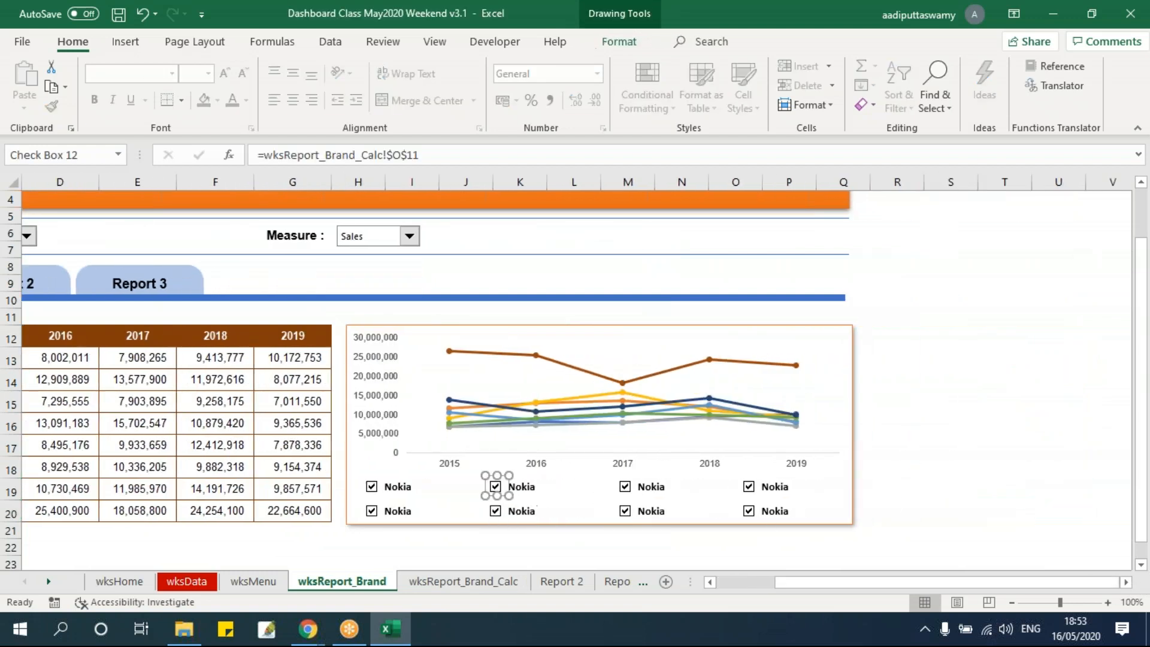
click(429, 154)
text(2)
key(Return)
click(1004, 511)
Link the third check box in the upper row to cell O13 on wksReport_Brand_Calc
ctrl+click(625, 487)
click(431, 154)
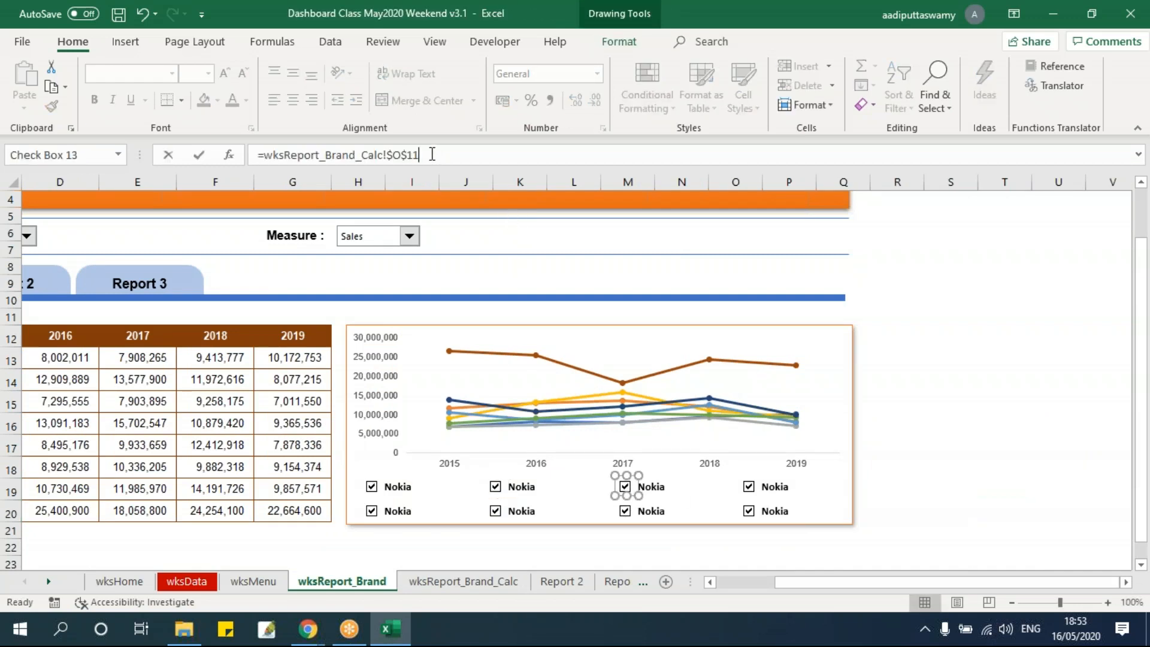
key(Return)
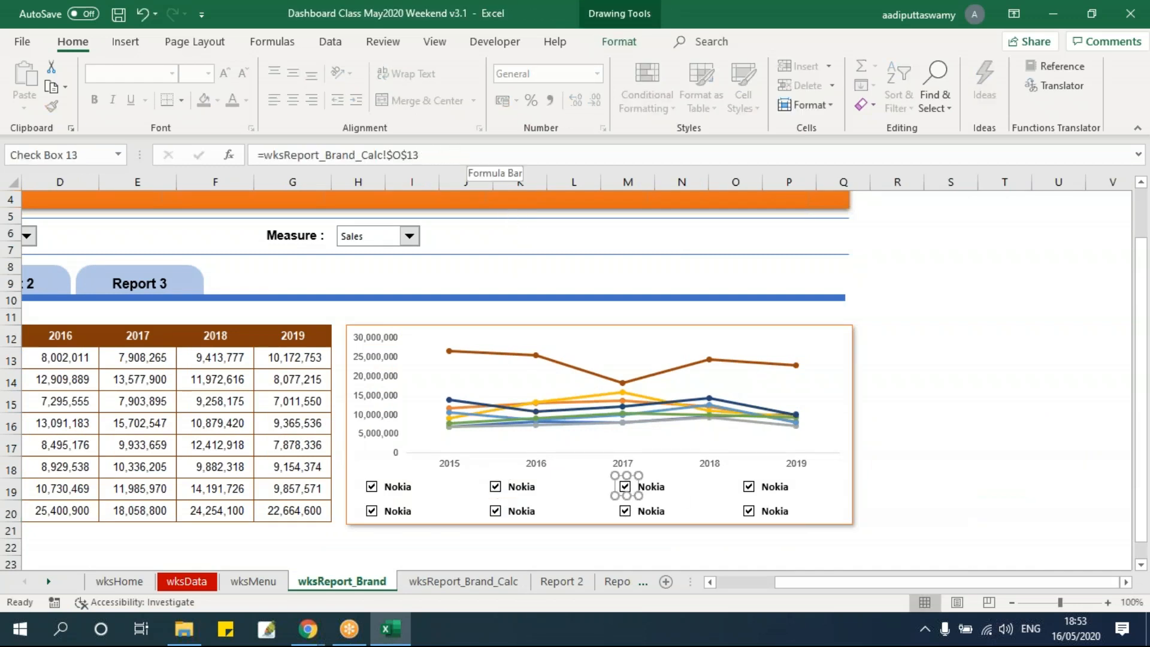
click(914, 374)
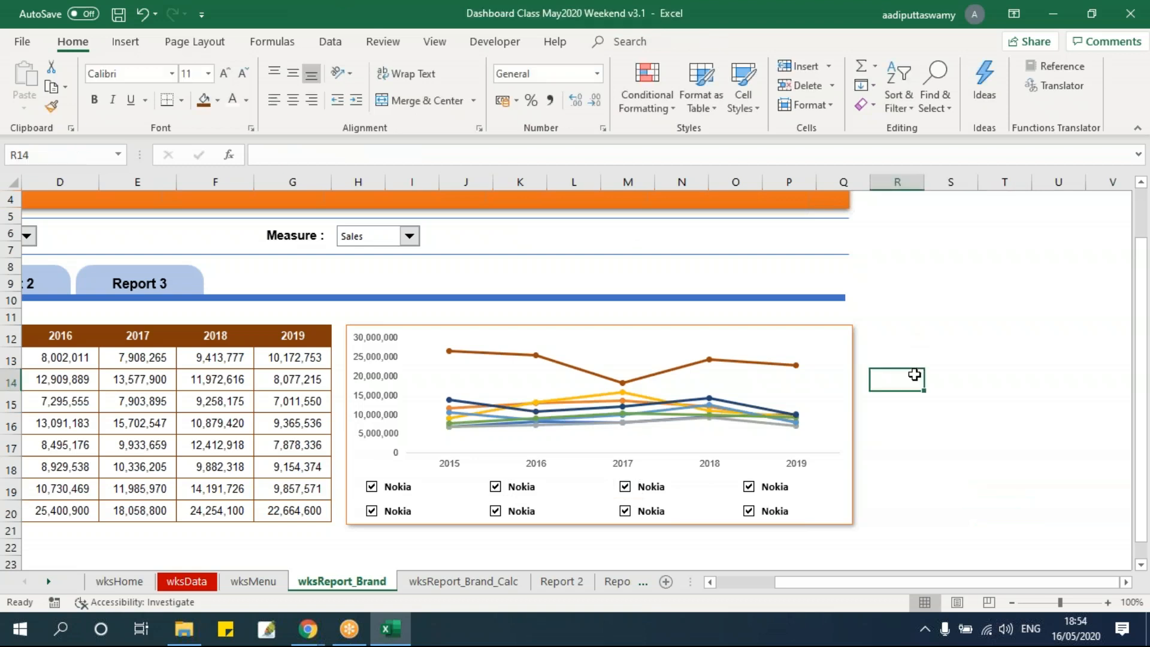
ctrl+click(753, 488)
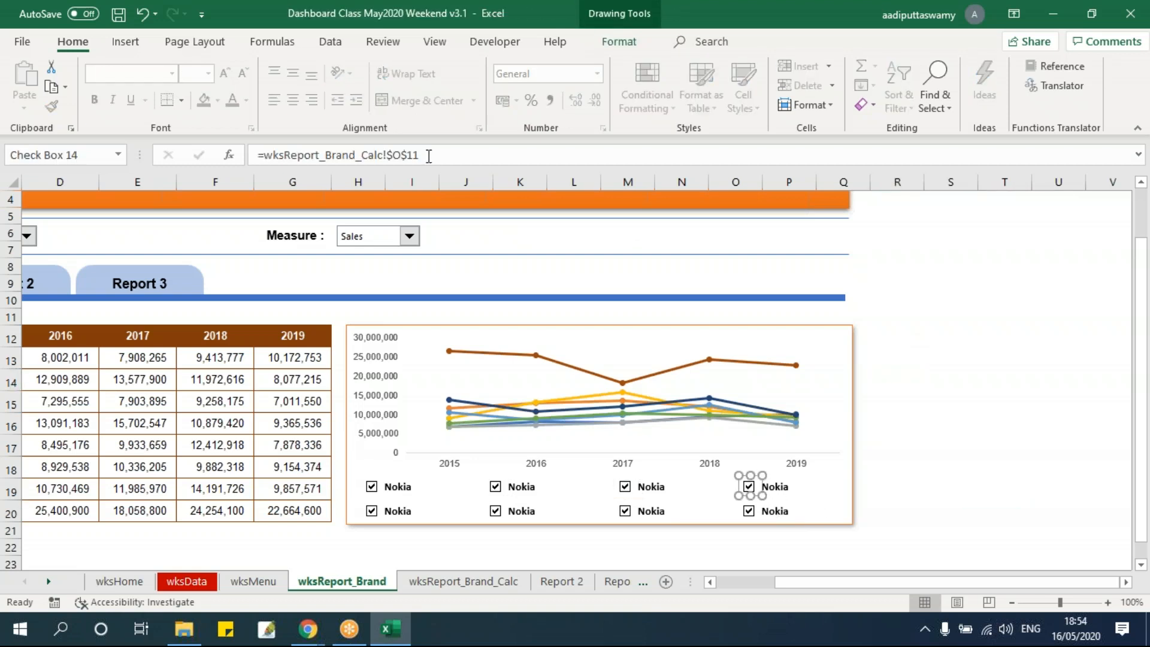
click(429, 155)
key(Return)
key(Escape)
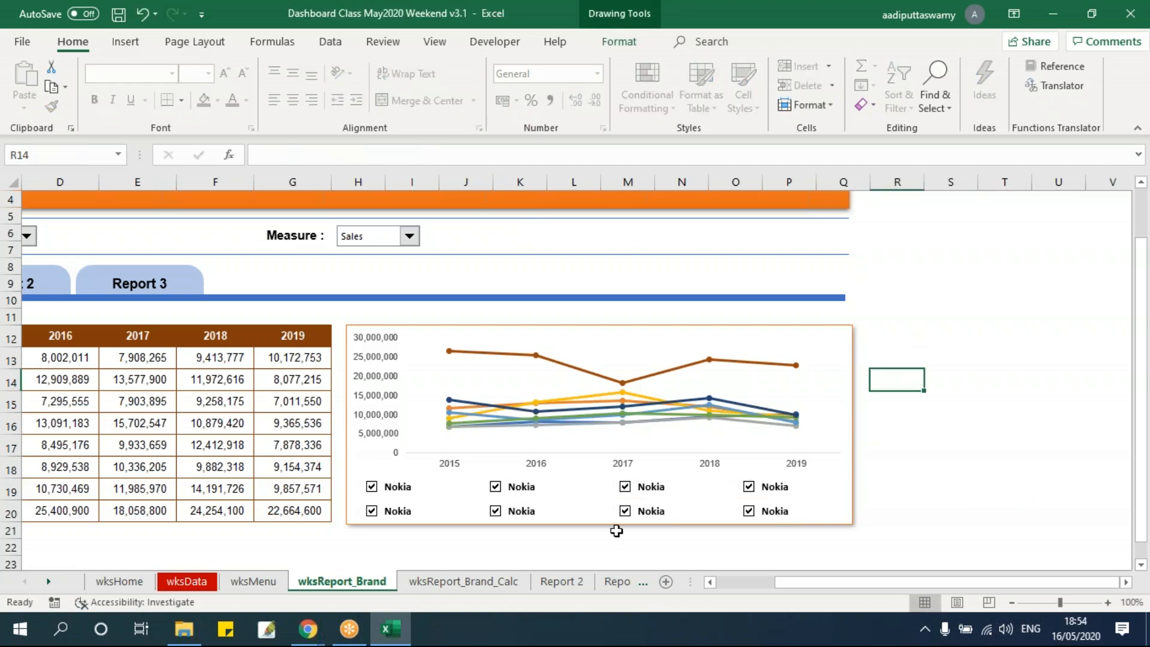
ctrl+click(632, 488)
key(Escape)
key(Escape)
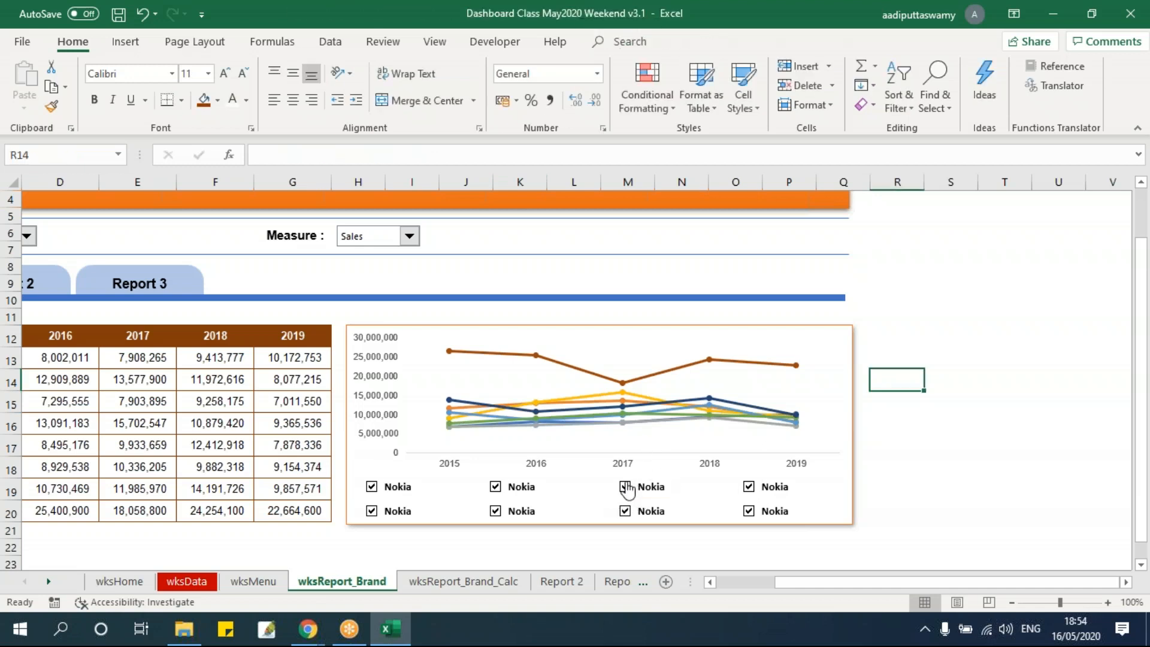
ctrl+click(624, 487)
key(Escape)
Link the fourth check box in the upper row to cell O14 on wksReport_Brand_Calc
ctrl+click(755, 494)
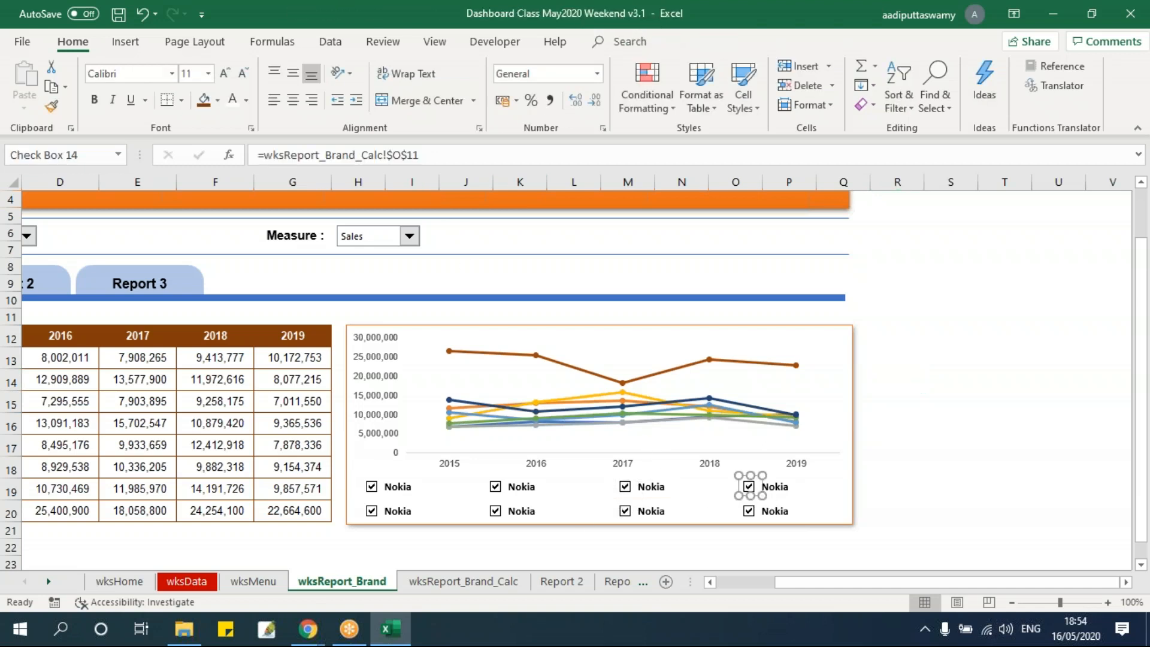
click(473, 157)
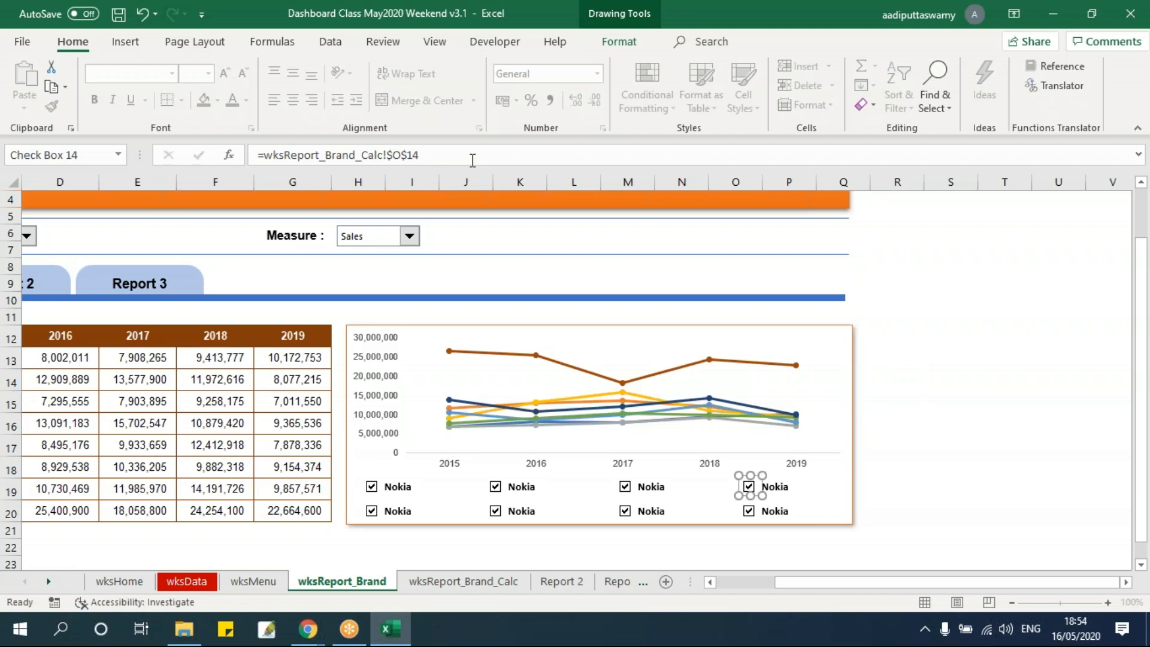
click(943, 402)
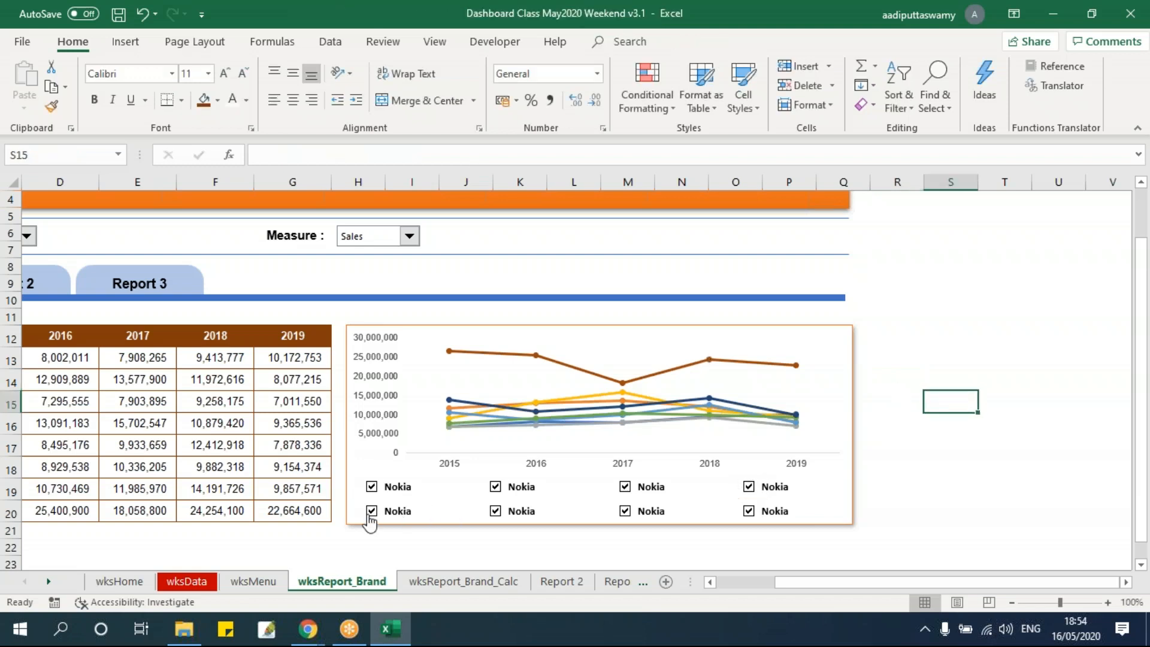
Link the first and second check boxes in the lower row to O15 and O16 on wksReport_Brand_Calc
ctrl+click(370, 510)
click(457, 156)
key(Return)
click(934, 377)
ctrl+click(494, 510)
click(439, 157)
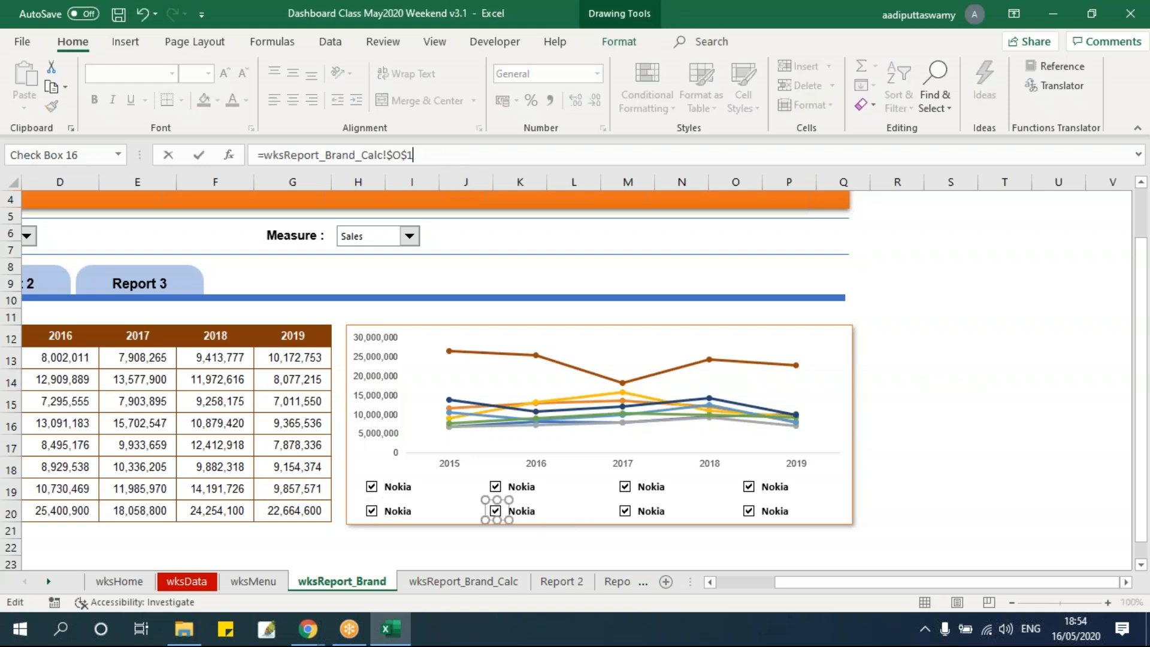
key(Return)
click(1004, 337)
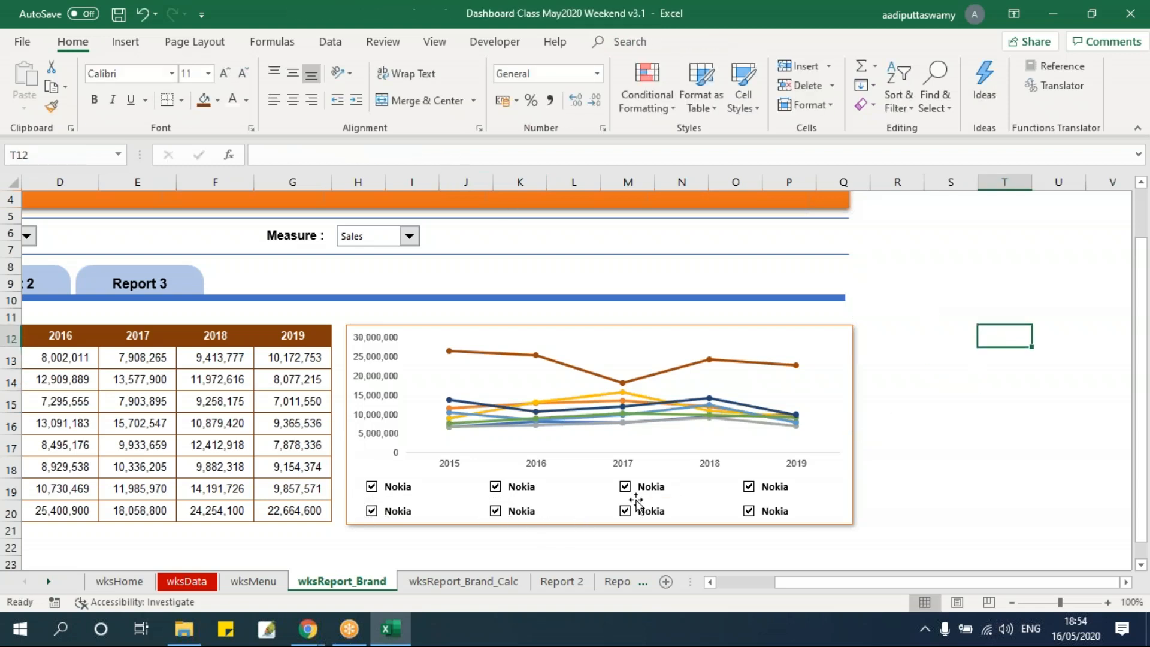
Link the third and fourth check boxes in the lower row to O17 and O18 on wksReport_Brand_Calc
ctrl+click(624, 510)
click(538, 155)
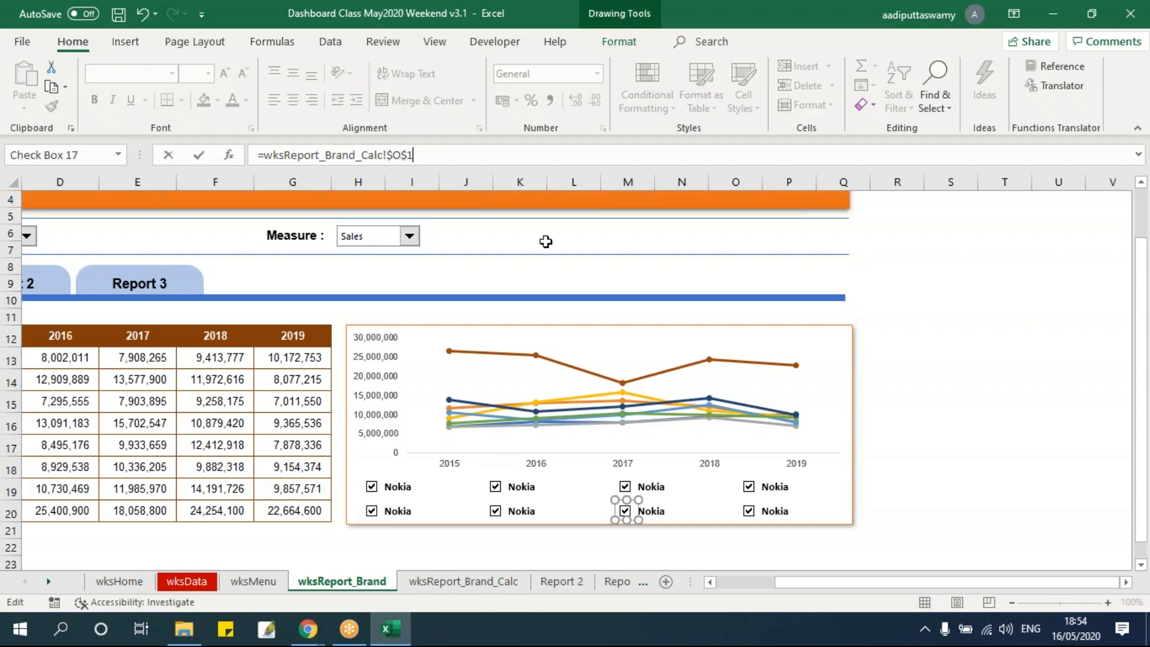
click(1058, 470)
ctrl+click(749, 510)
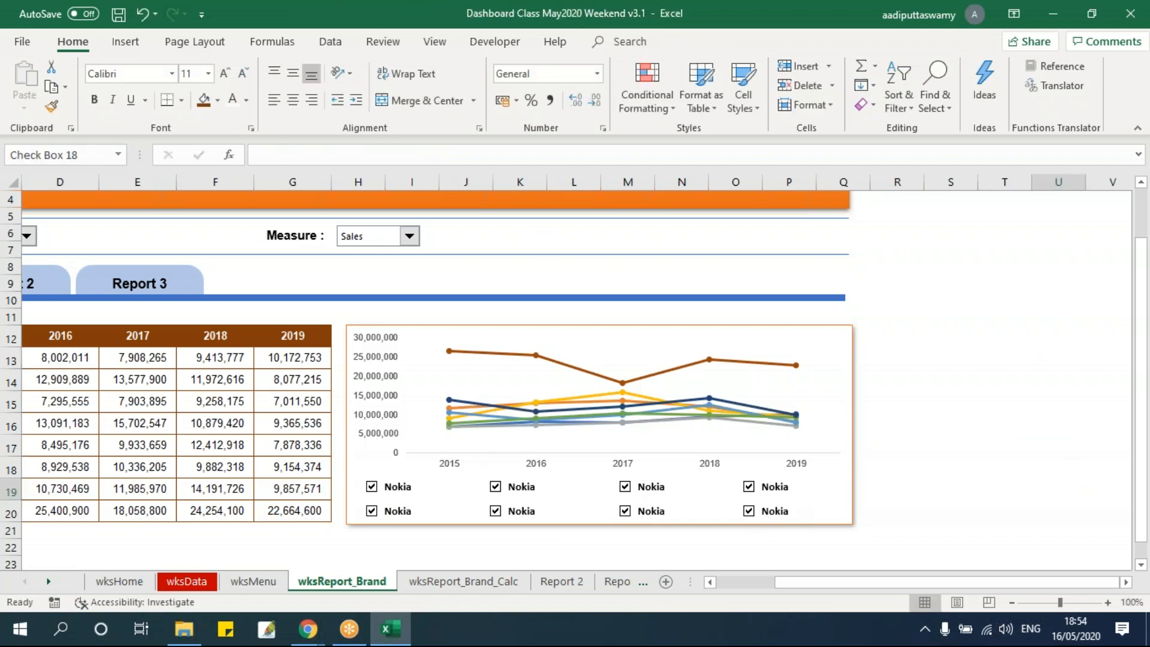
click(502, 157)
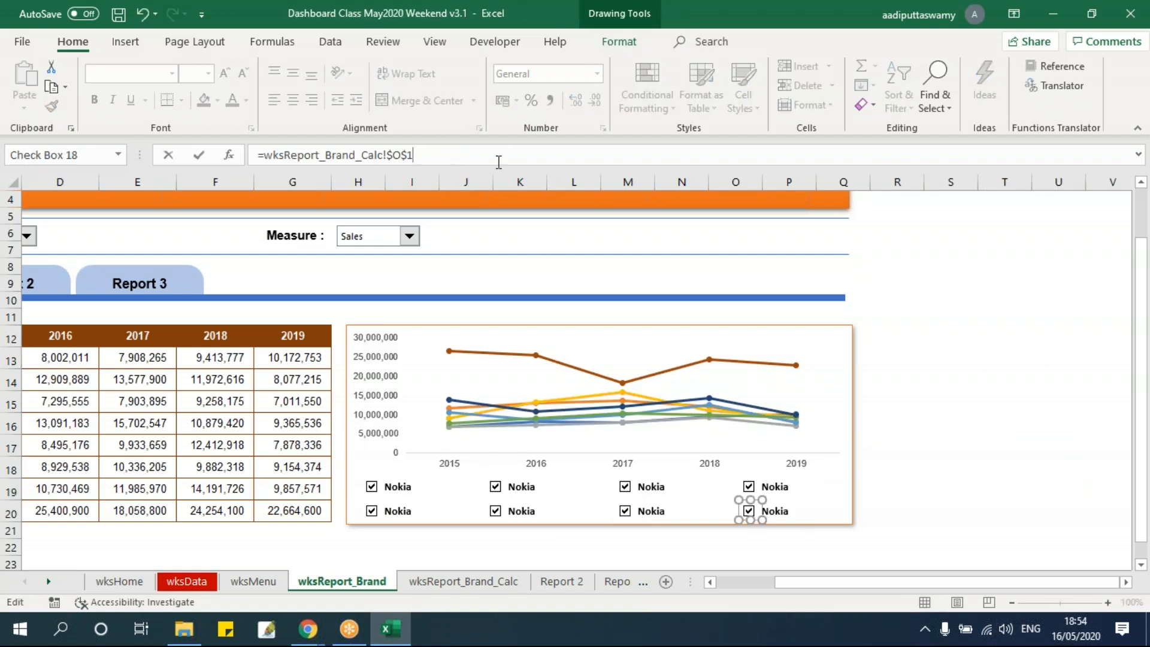
click(931, 354)
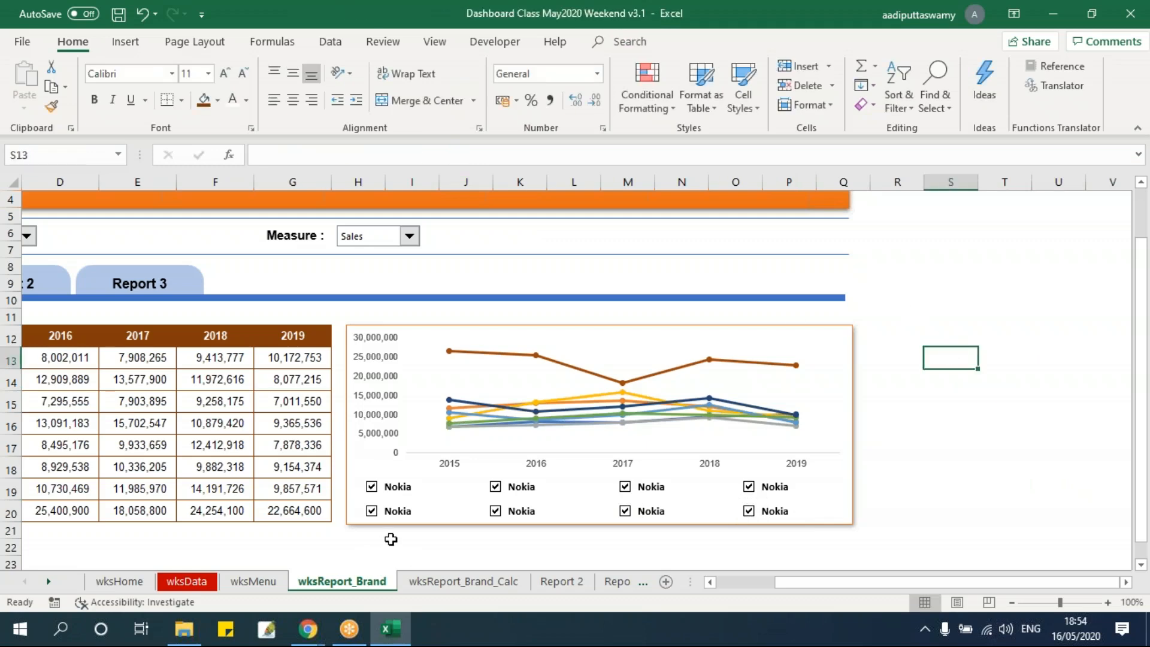
Review the linked cells O11:O18 and helper table P11:U18 on wksReport_Brand_Calc, and return to wksReport_Brand
click(451, 582)
drag(1066, 338, 1066, 473)
drag(1022, 589, 1119, 589)
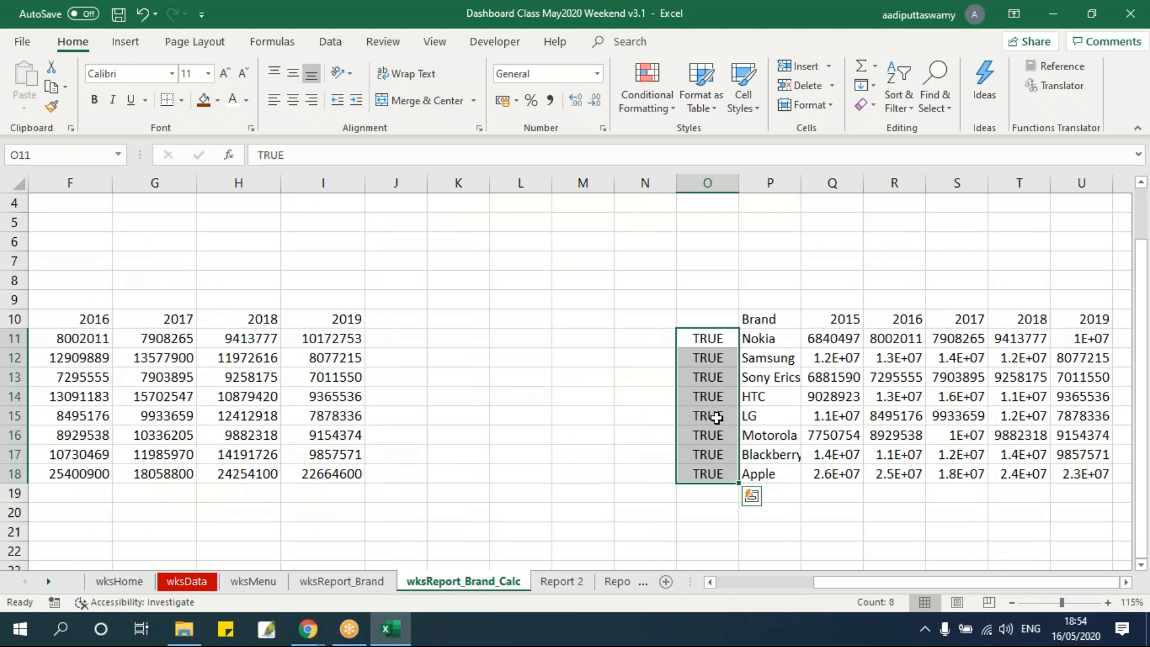
click(354, 583)
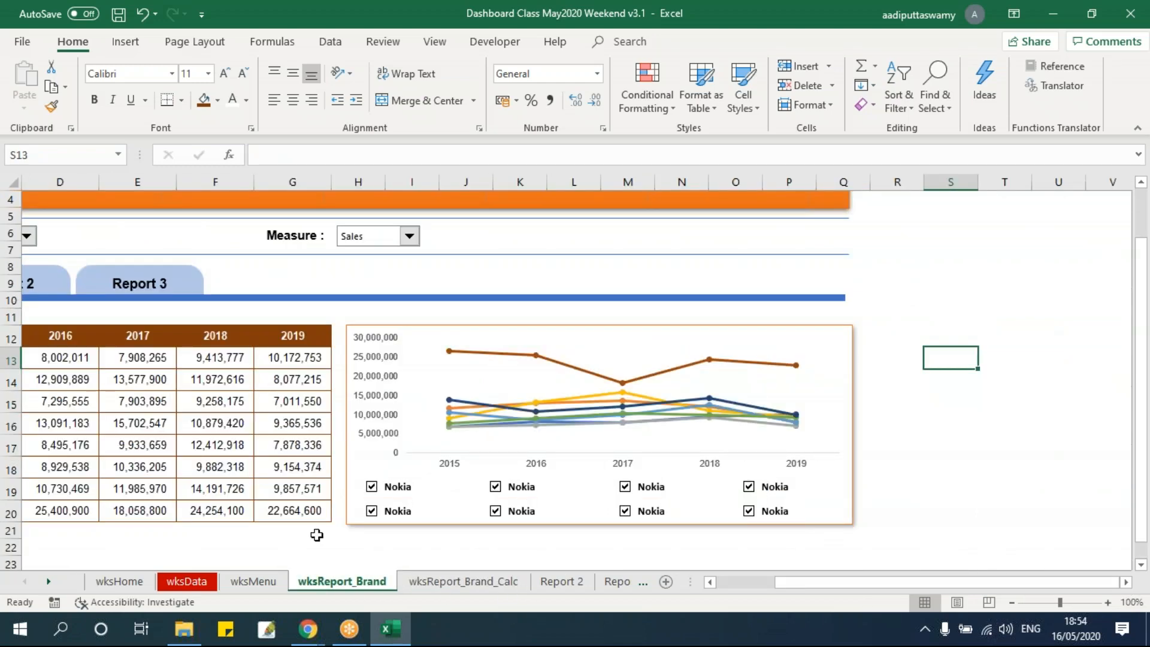
click(476, 582)
drag(759, 339, 1090, 477)
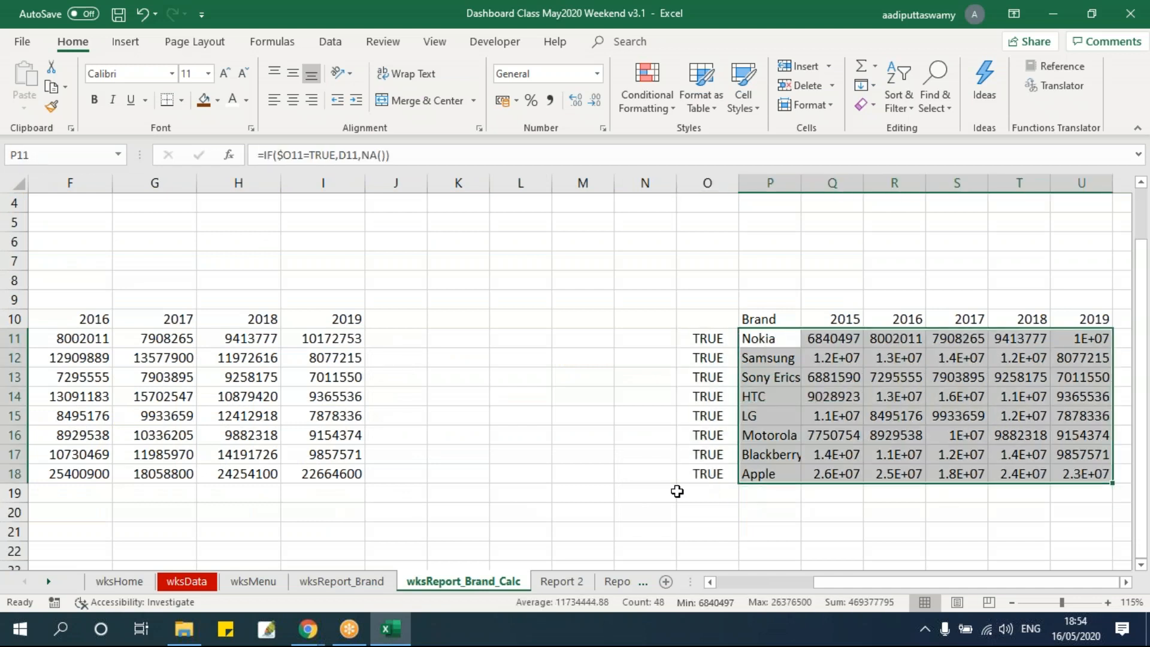
click(341, 582)
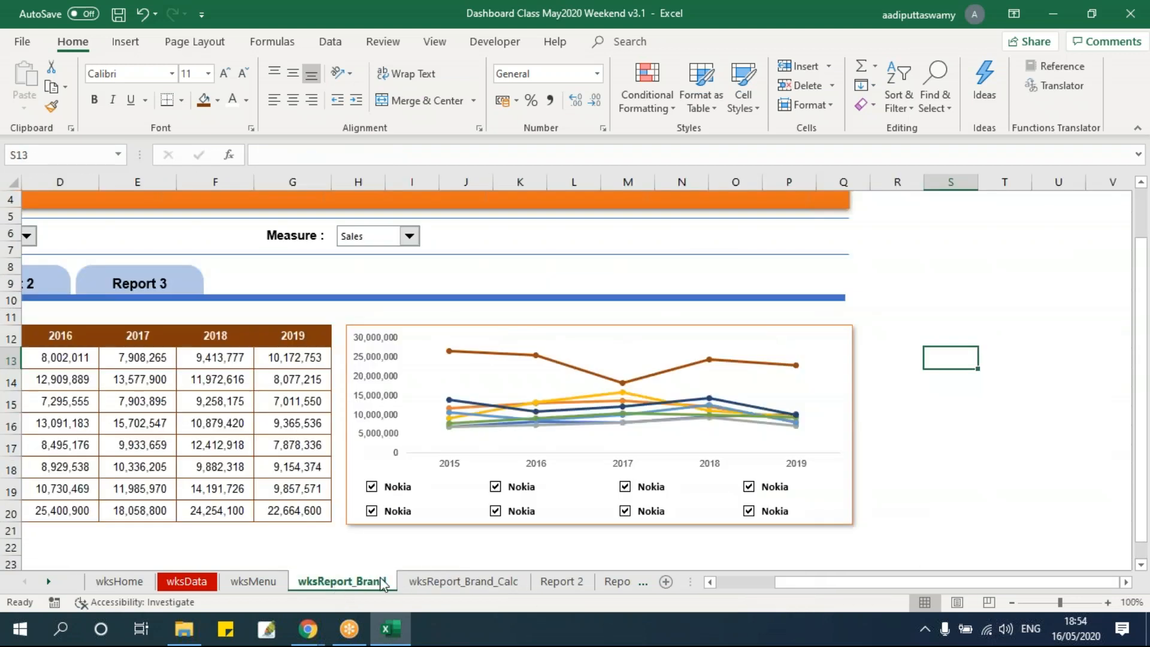
Check the first text box's link and link the second upper-row text box to D12 on wksReport_Brand_Calc
click(399, 486)
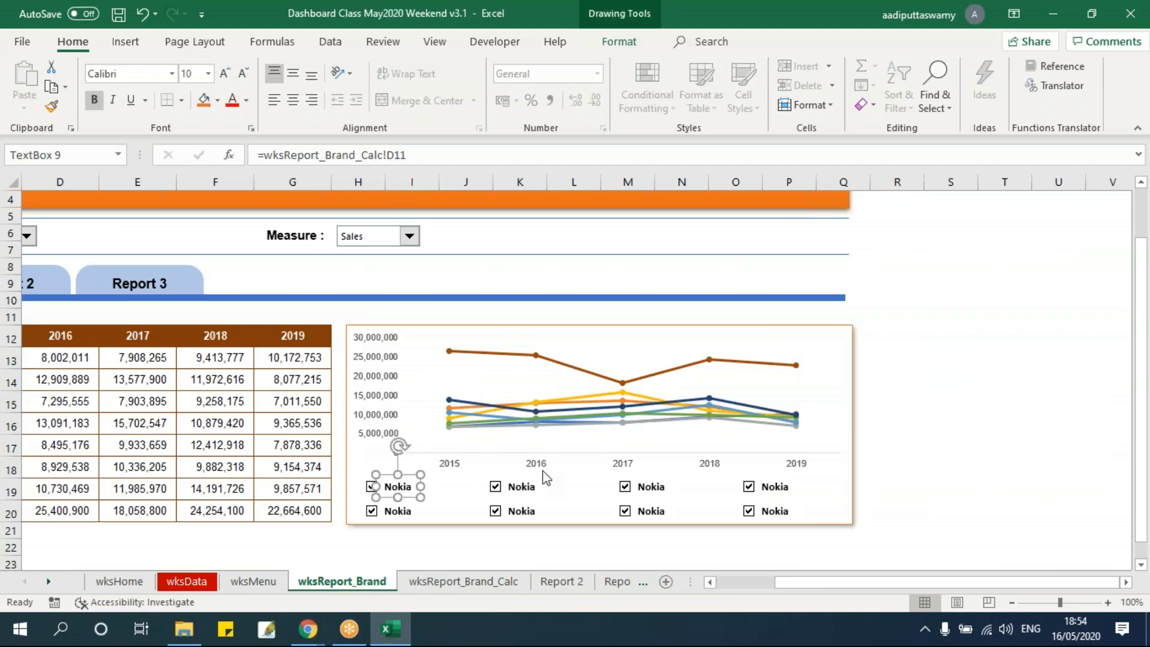
click(970, 475)
click(521, 484)
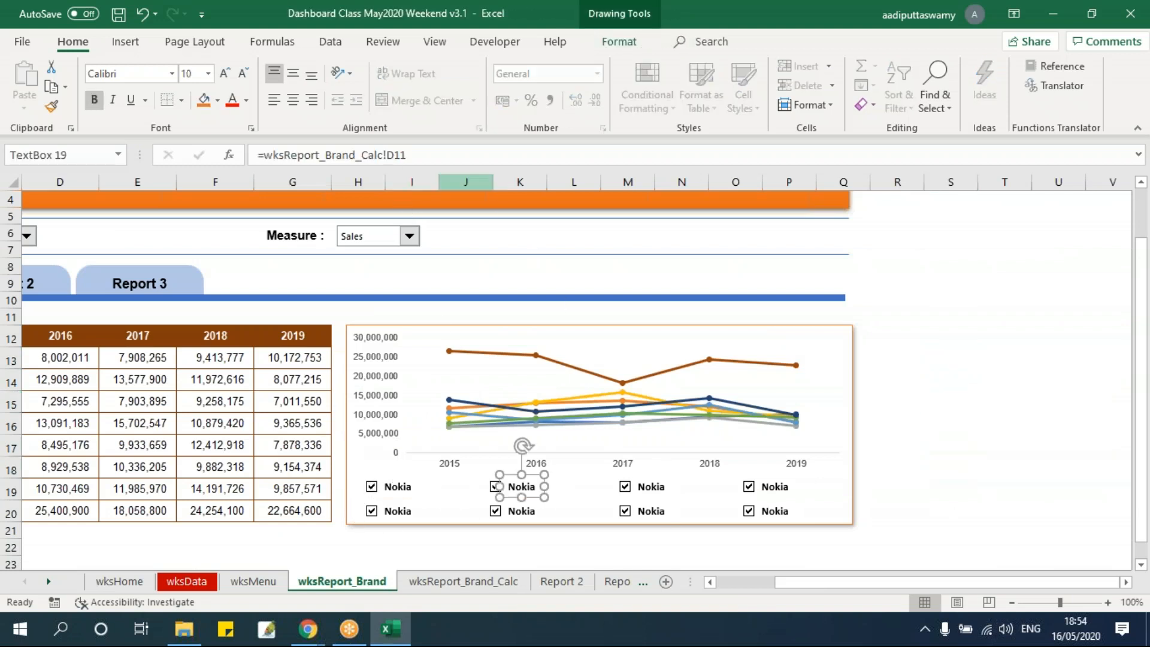
click(456, 154)
key(Return)
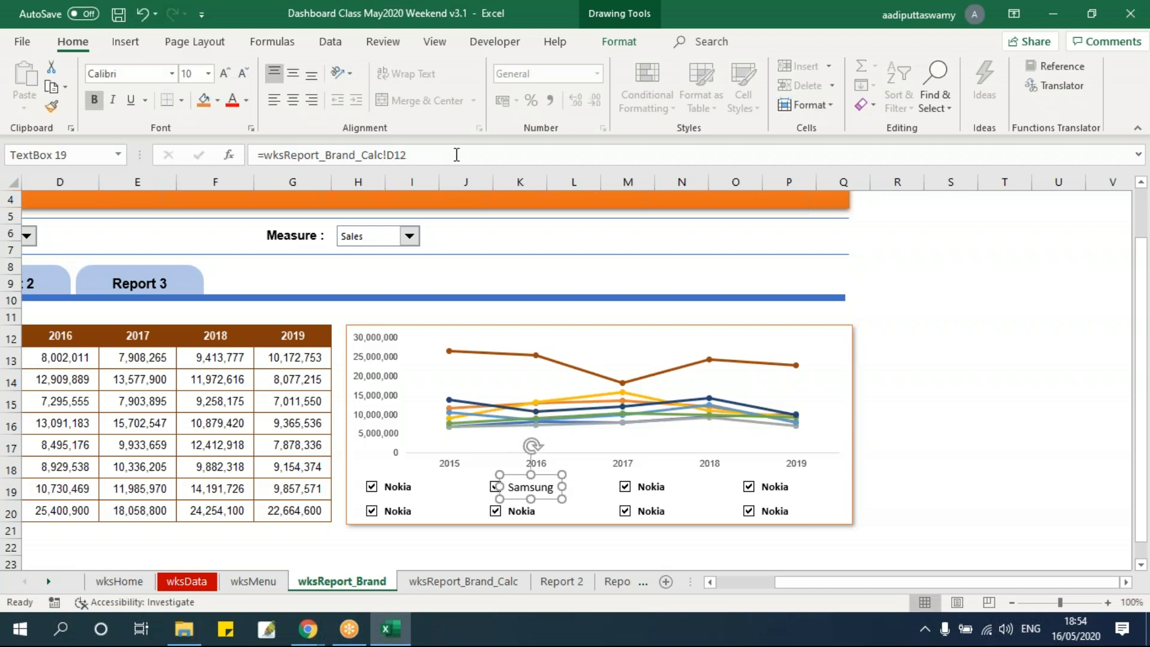
click(954, 476)
Link the third text box in the upper row to cell D13 on wksReport_Brand_Calc
click(654, 488)
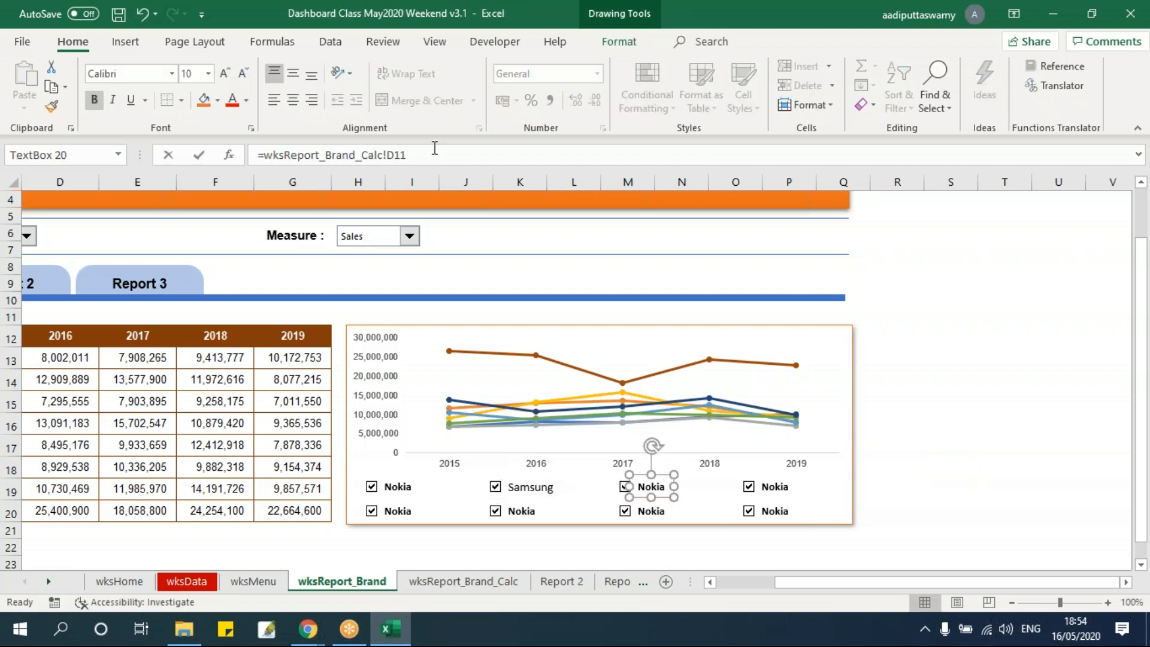
click(434, 154)
text(3)
key(Return)
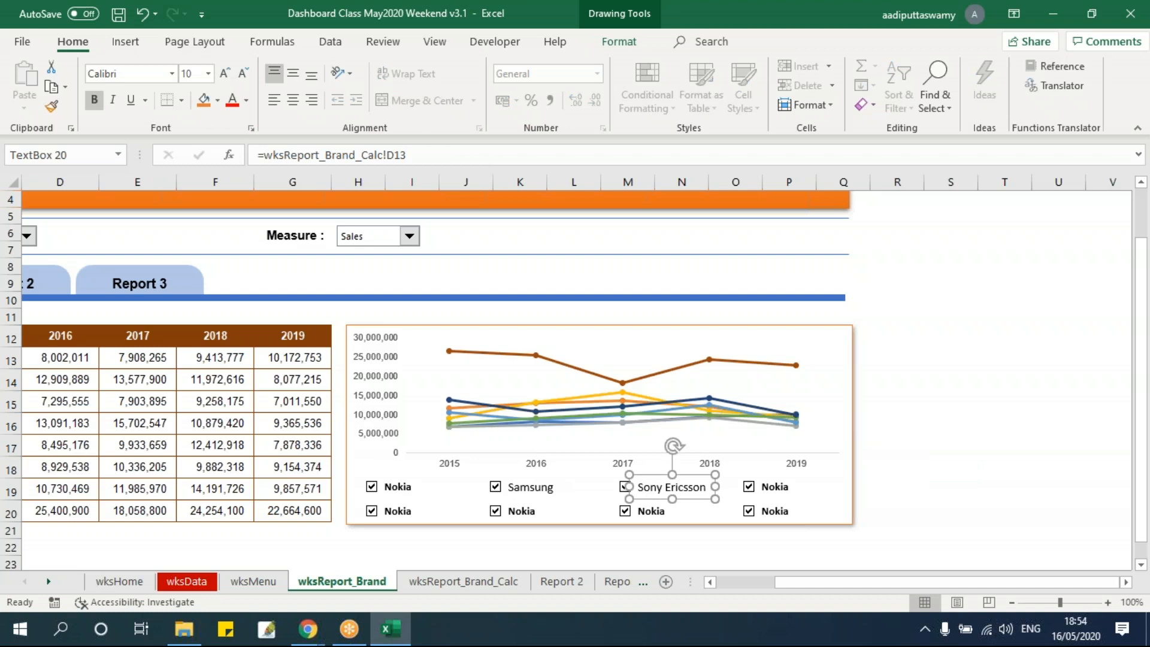
click(1012, 488)
Link the fourth text box in the upper row to cell D14 on wksReport_Brand_Calc
click(774, 487)
click(434, 155)
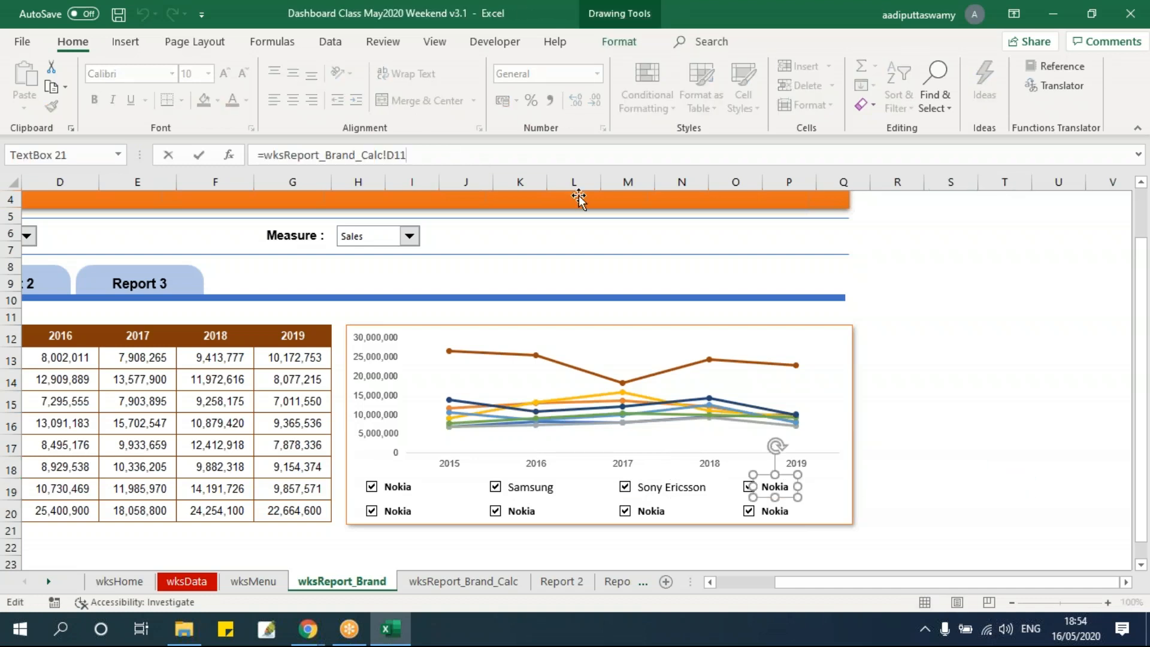
key(Return)
click(1037, 478)
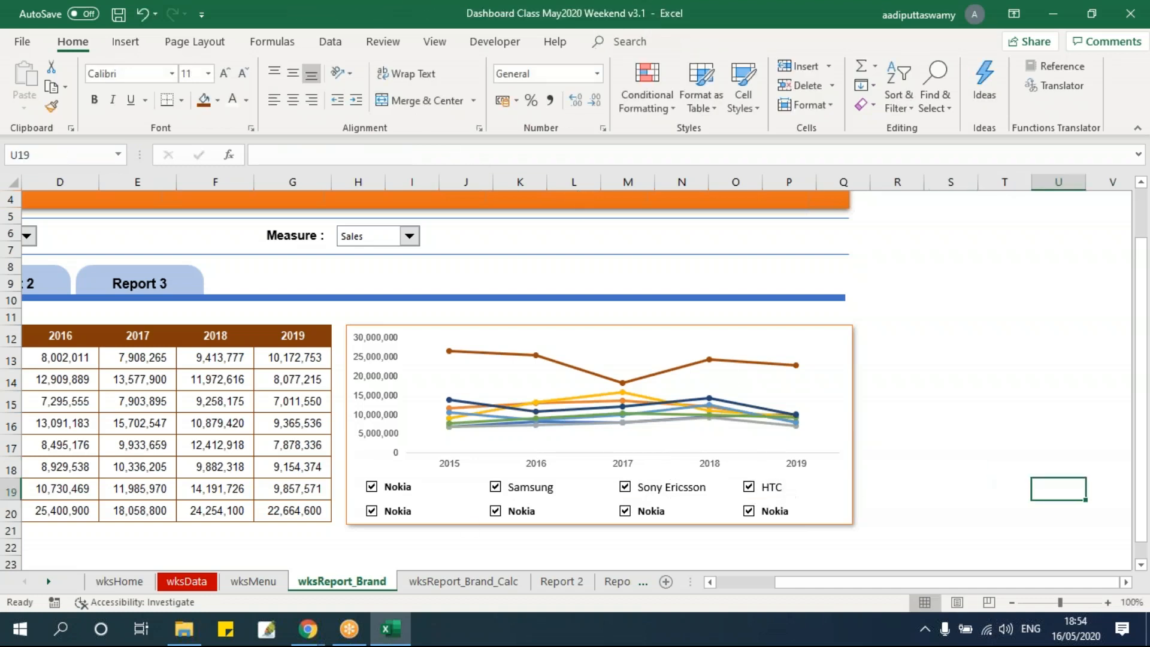
Link the first text box in the lower row to cell D15 on wksReport_Brand_Calc
click(397, 510)
click(423, 154)
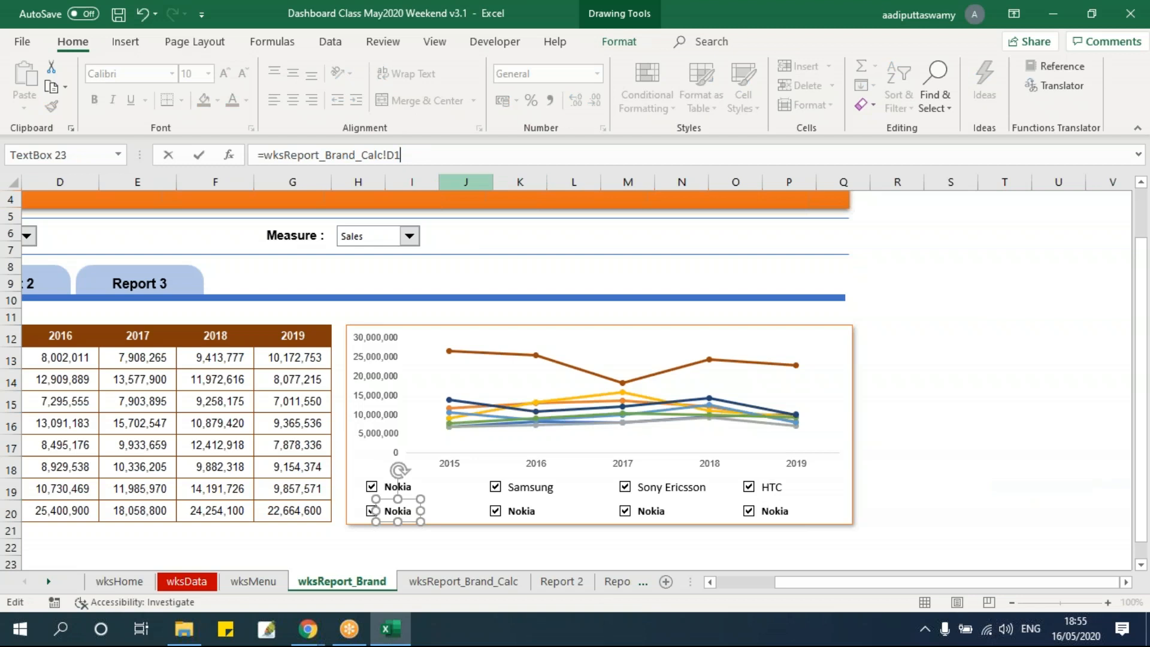
text(5)
key(Return)
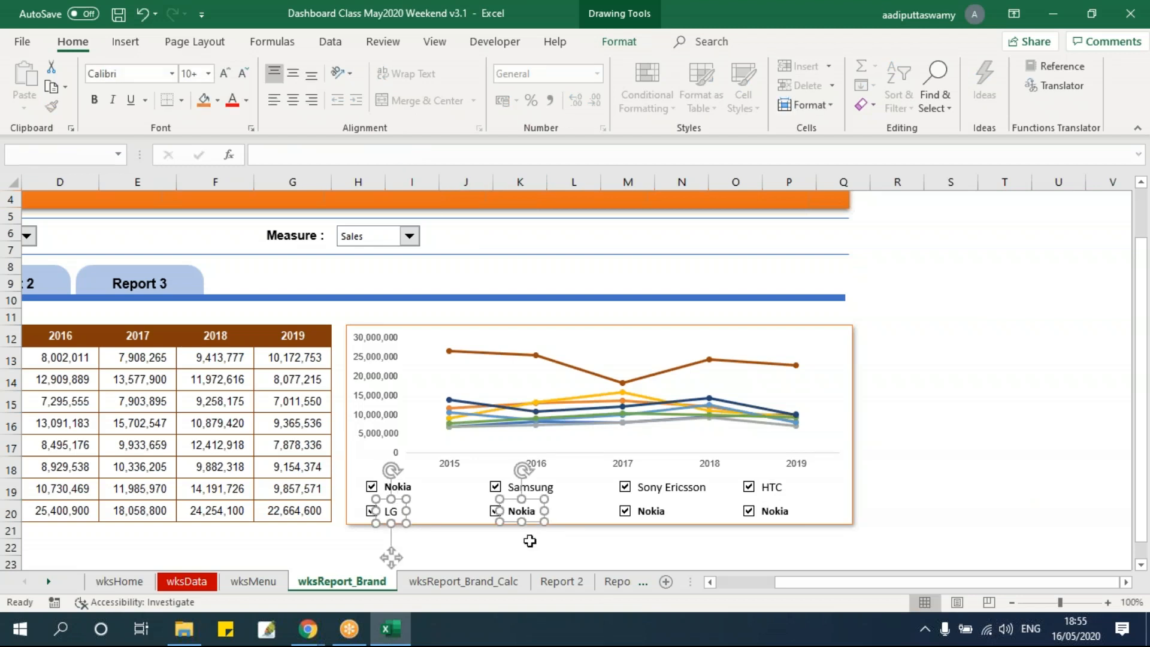
Link the second text box in the lower row to cell D16 on wksReport_Brand_Calc
click(528, 546)
click(519, 510)
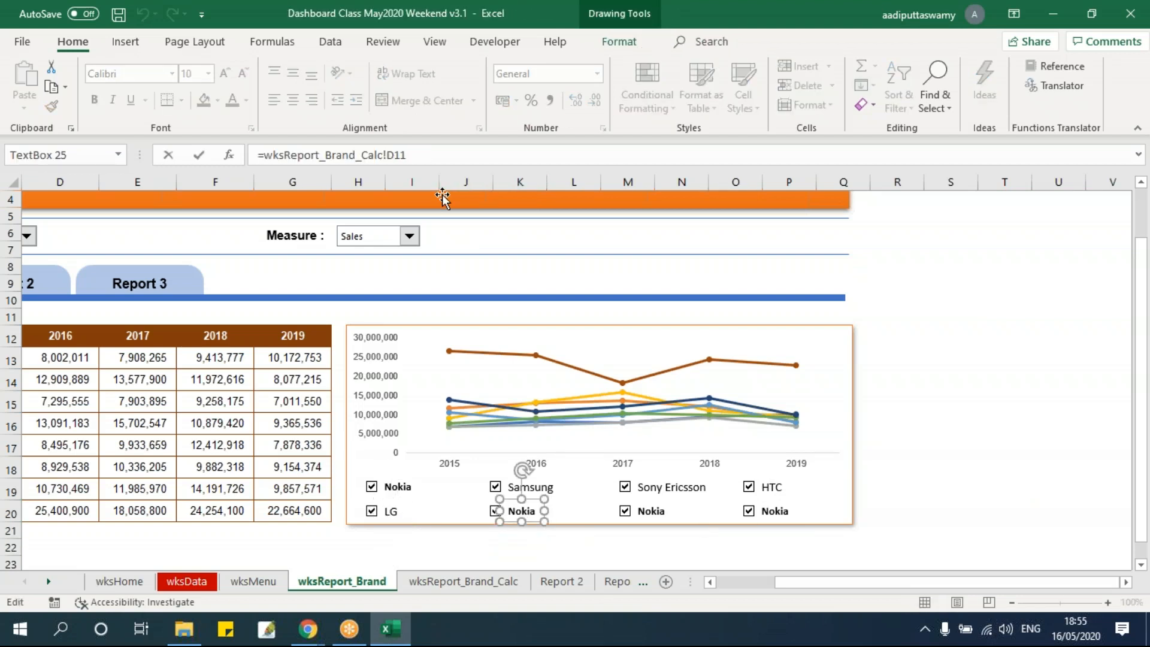
key(Return)
click(1021, 493)
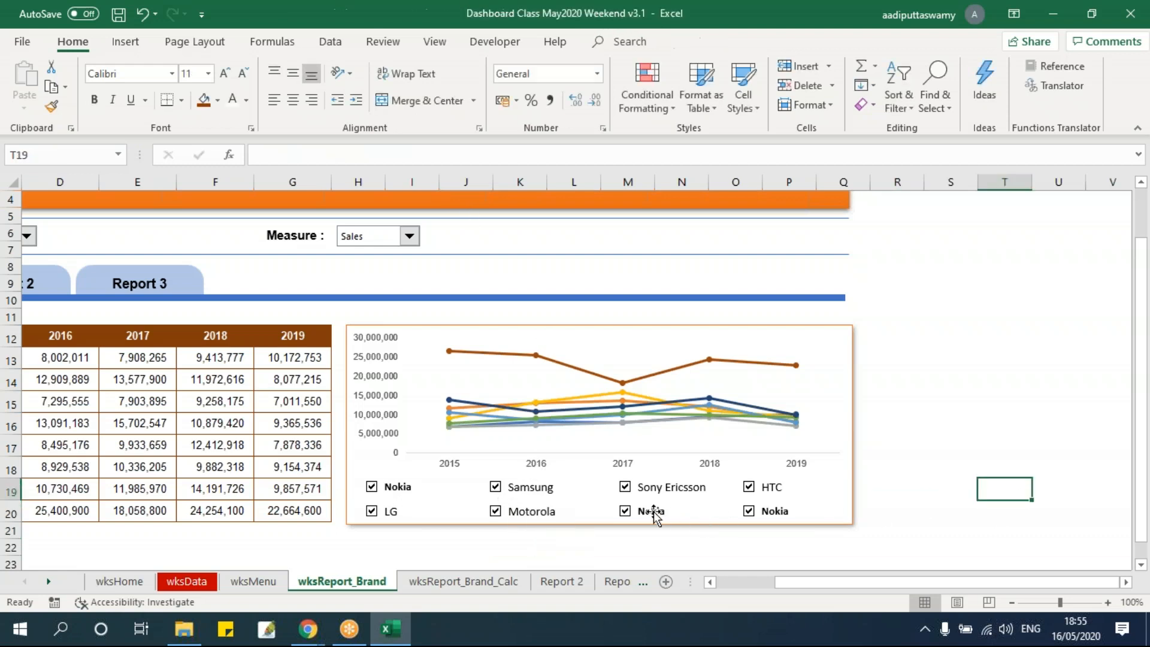
Link the third text box in the lower row to cell D17 on wksReport_Brand_Calc
click(652, 511)
click(439, 155)
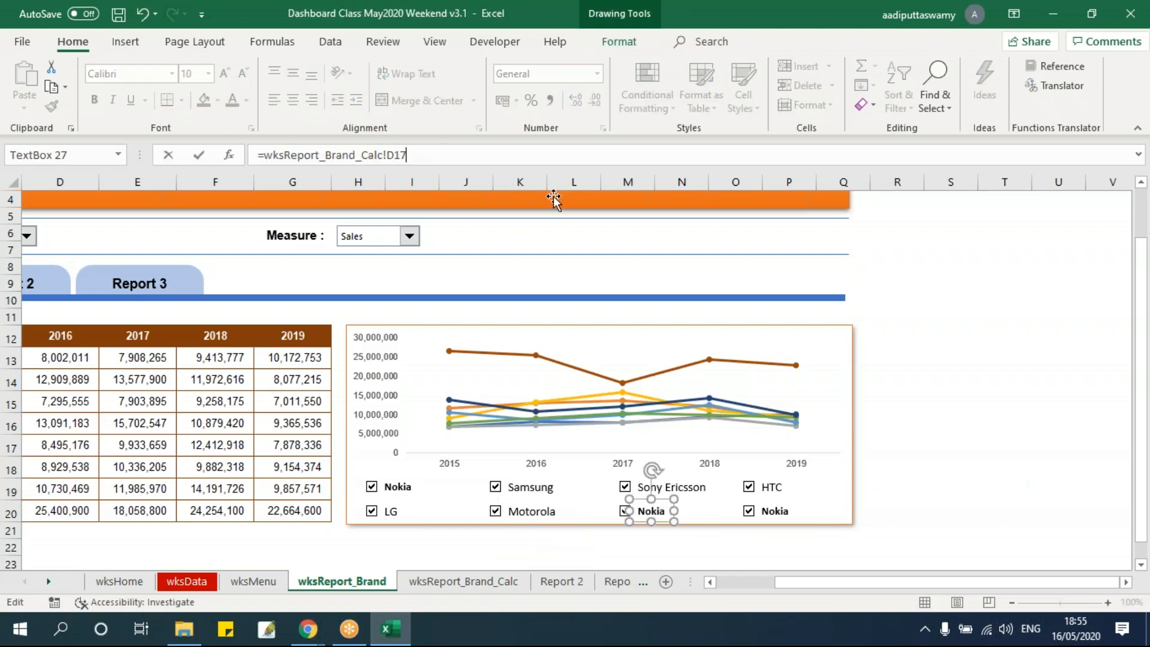
key(Return)
click(1012, 405)
Link the fourth text box in the lower row to cell D18 on wksReport_Brand_Calc
click(774, 511)
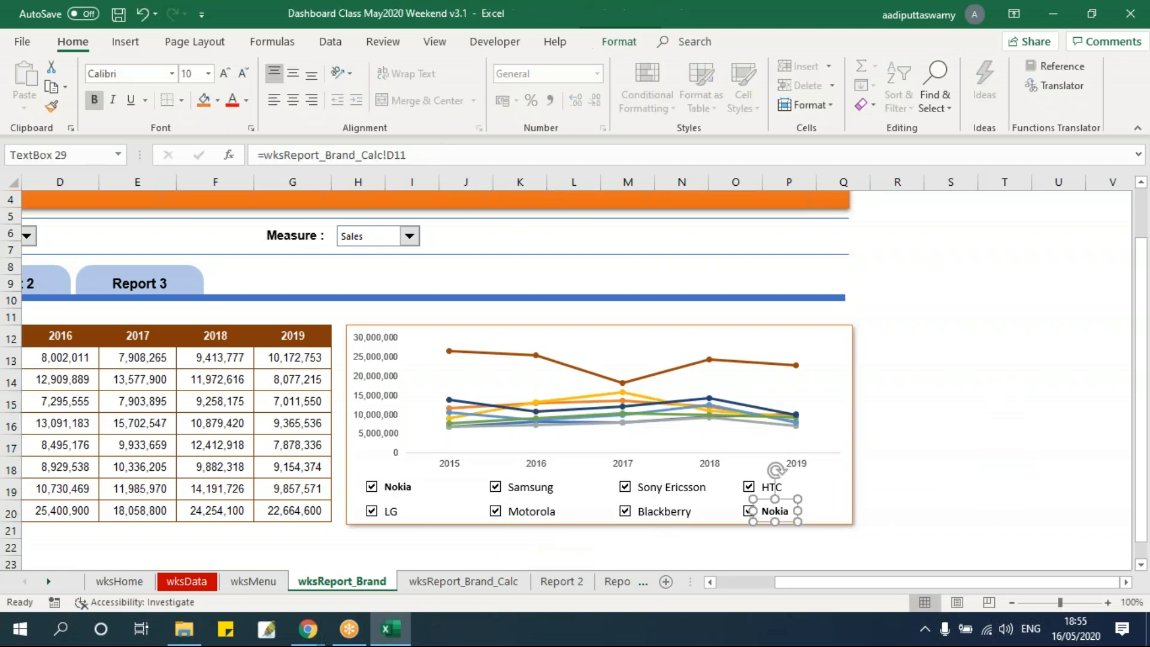
click(465, 154)
key(Return)
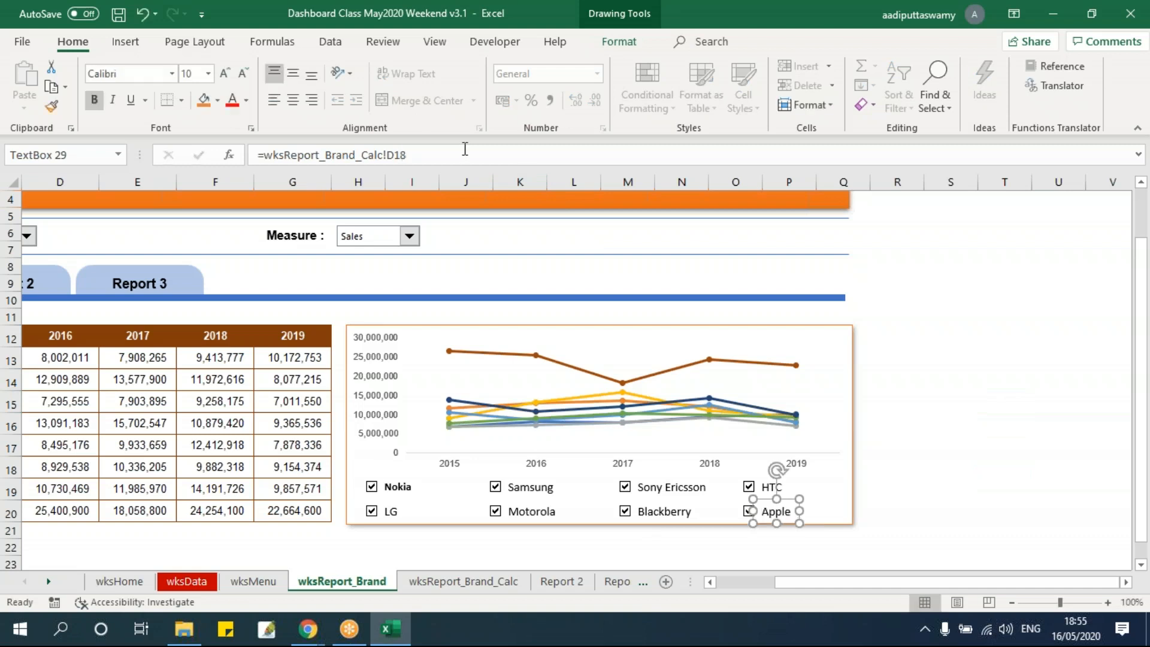
click(1007, 483)
Format the seven brand text boxes other than Nokia as bold, size 10, to match the Nokia text box
click(397, 485)
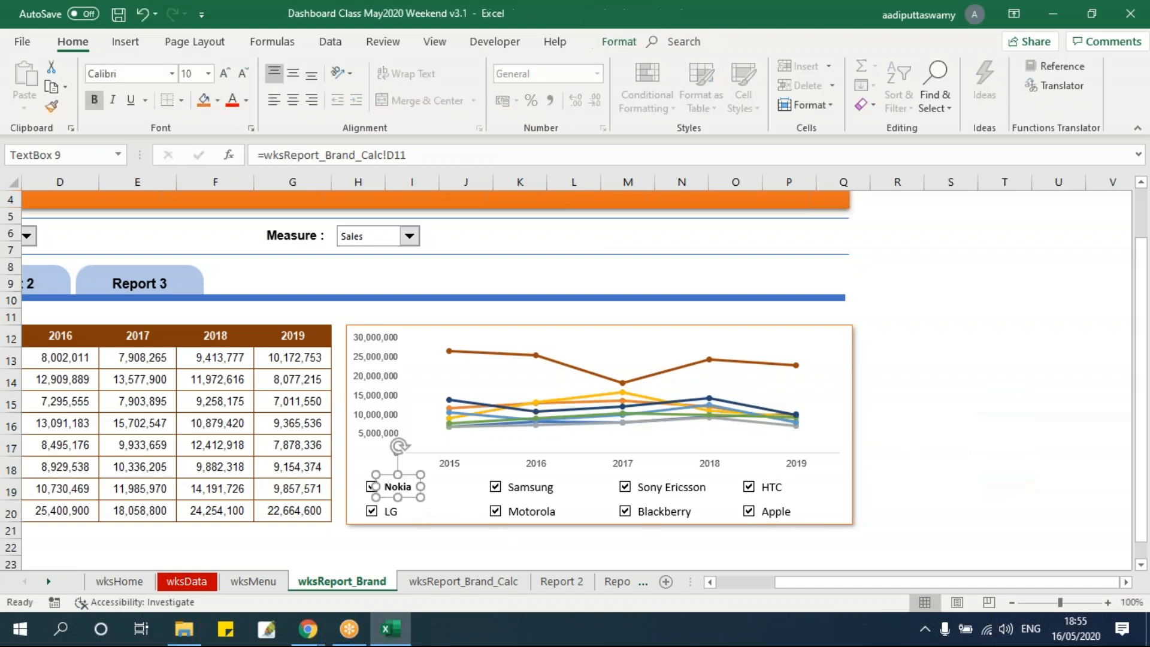
click(888, 490)
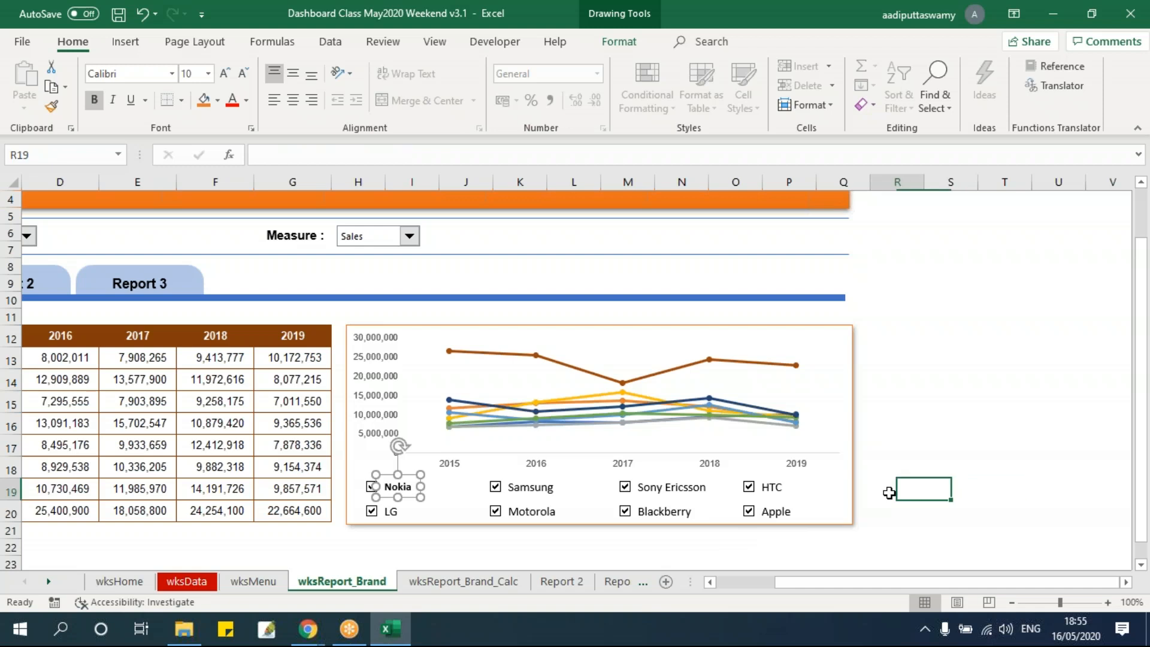
click(528, 485)
ctrl+click(668, 486)
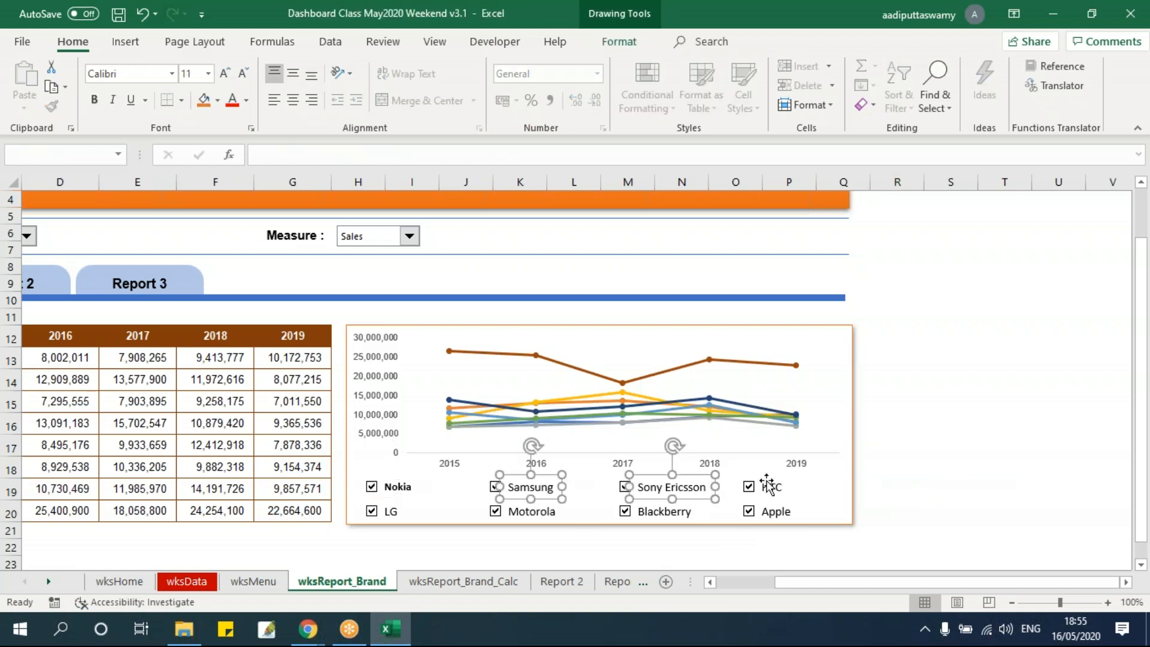
ctrl+click(774, 486)
ctrl+click(776, 511)
ctrl+click(670, 511)
ctrl+click(565, 514)
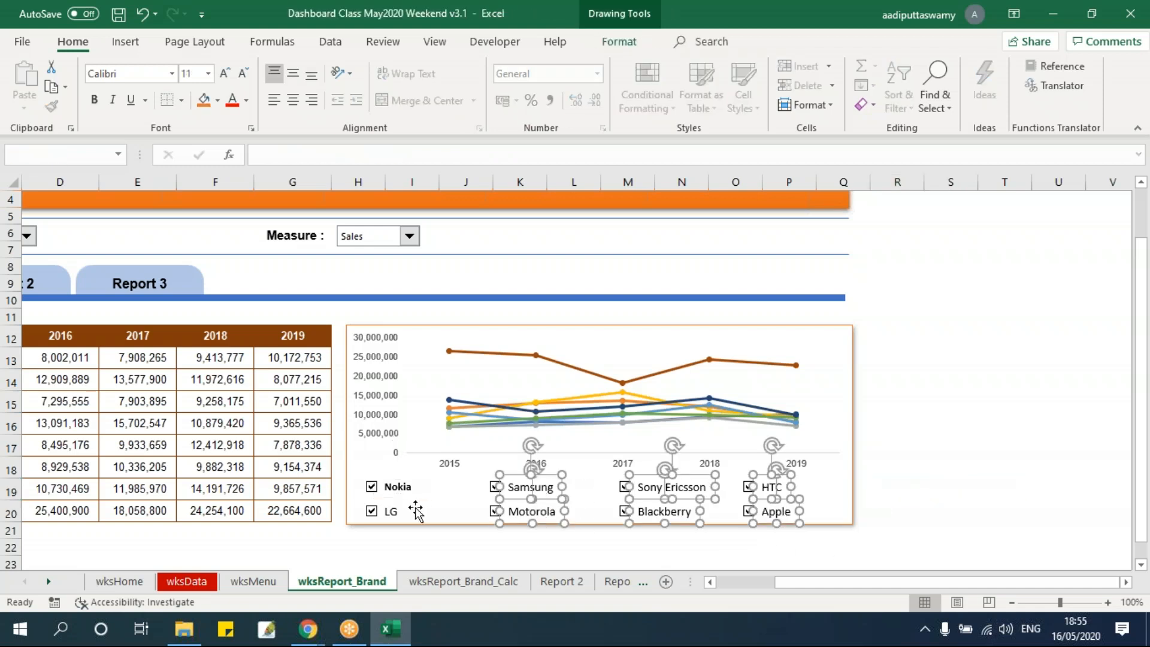
ctrl+click(404, 510)
key(ctrl+shift+less)
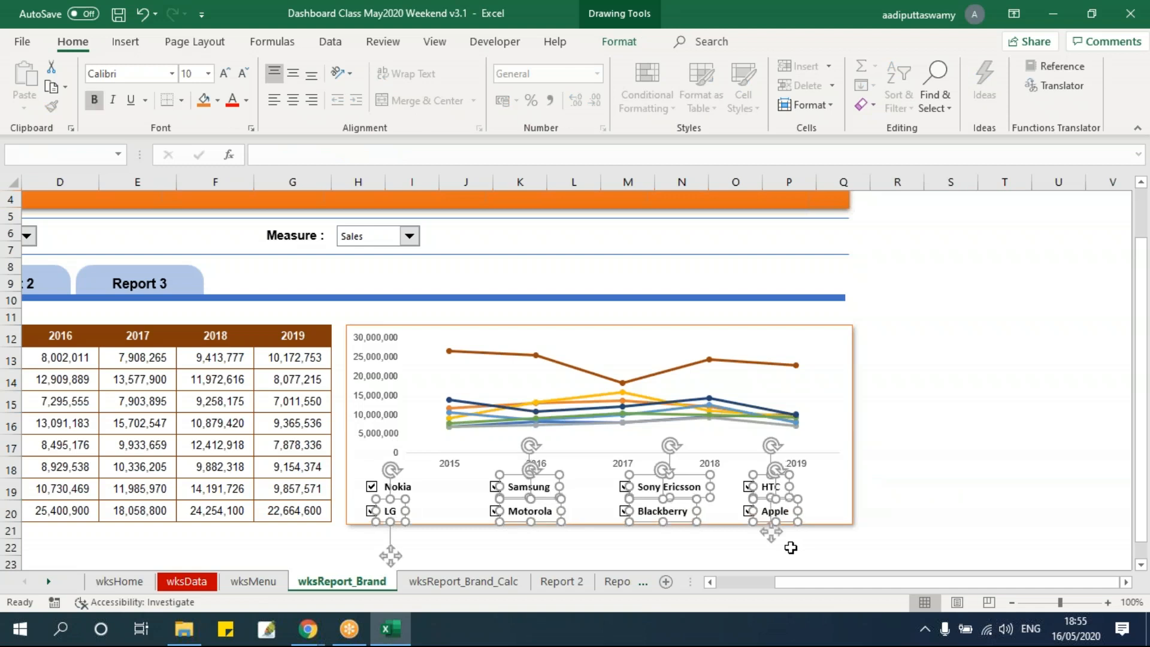
click(987, 432)
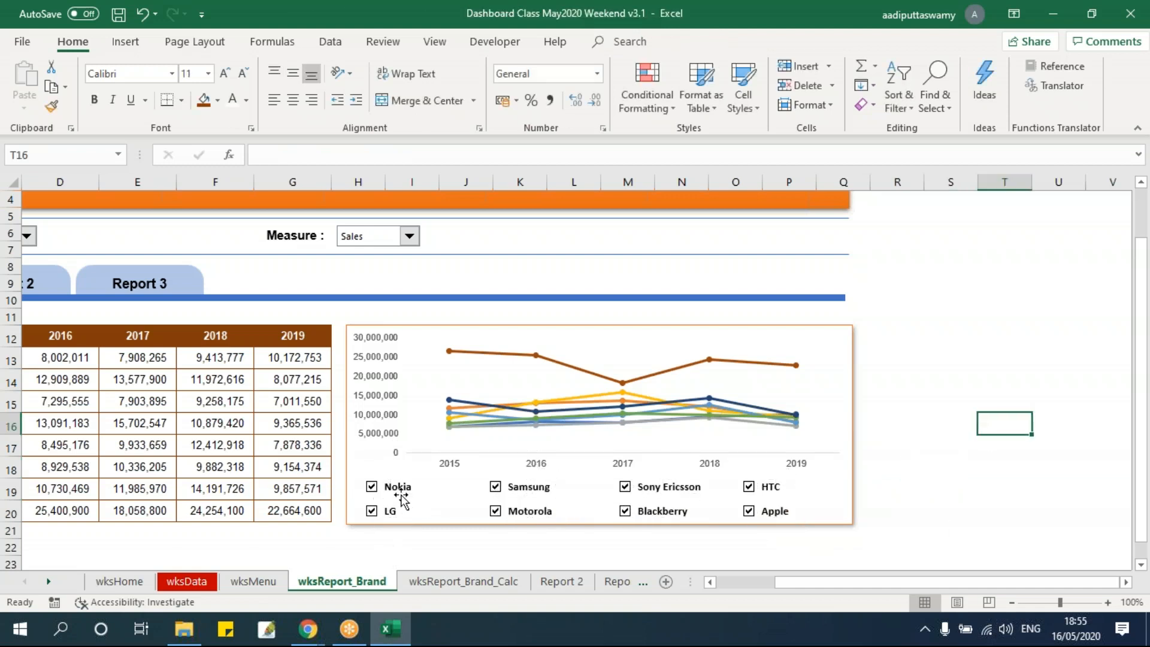
Clear the Samsung, Blackberry and Apple check boxes below the chart
drag(835, 581, 753, 577)
click(685, 549)
click(718, 487)
click(848, 510)
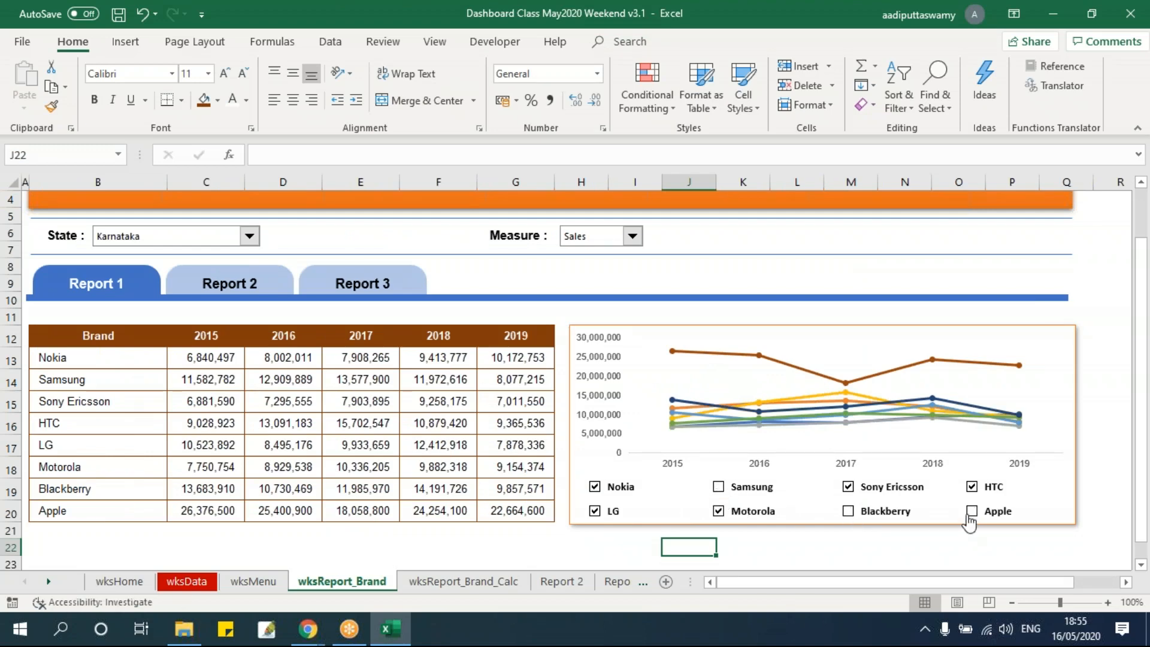
Review the check box flags and conditional values on wksReport_Brand_Calc, and delete the Brand heading in P10
click(464, 580)
click(717, 355)
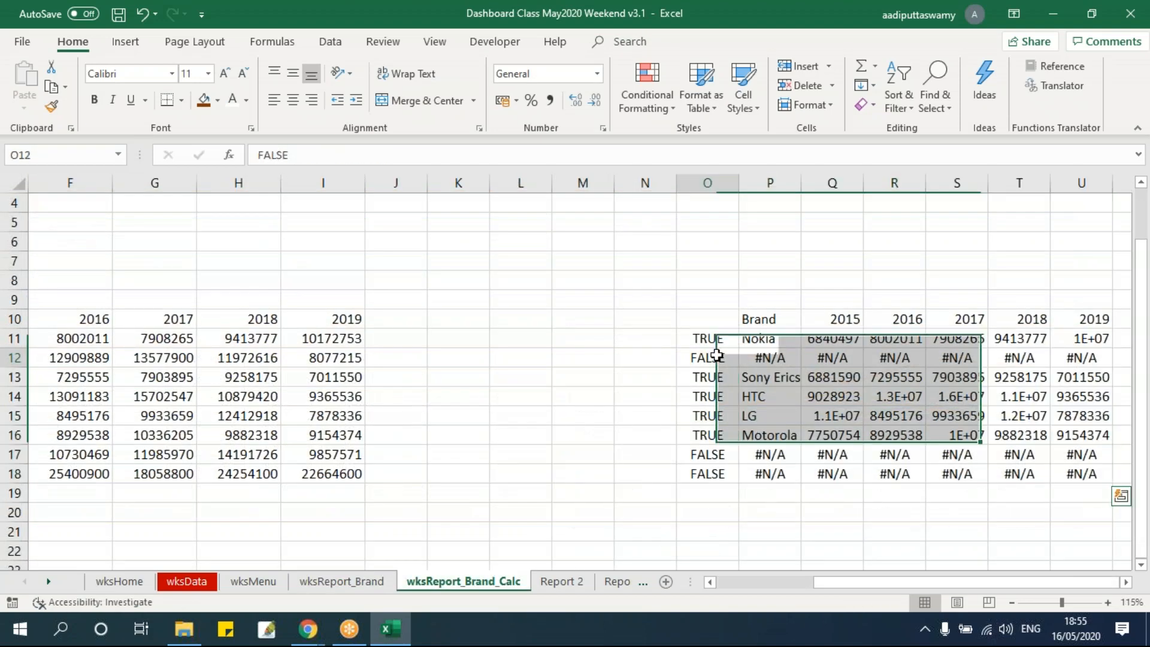
drag(707, 454, 707, 473)
drag(770, 377, 1083, 438)
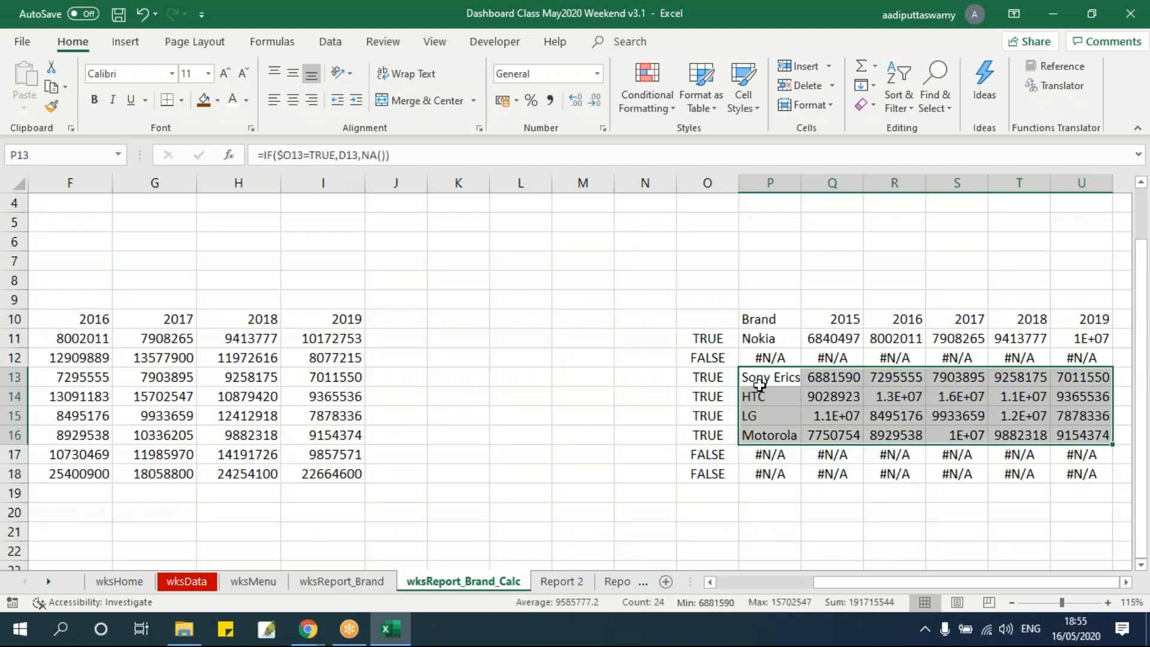
click(767, 319)
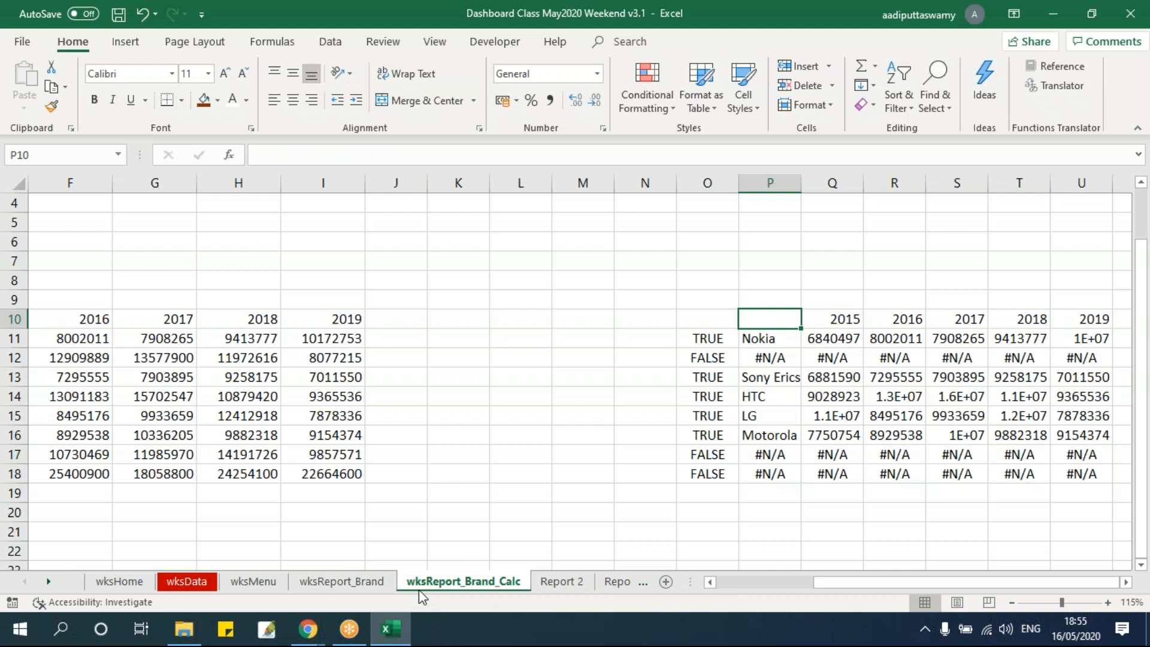
Change the line chart's data range to P10:U18 on wksReport_Brand_Calc
click(383, 580)
click(731, 333)
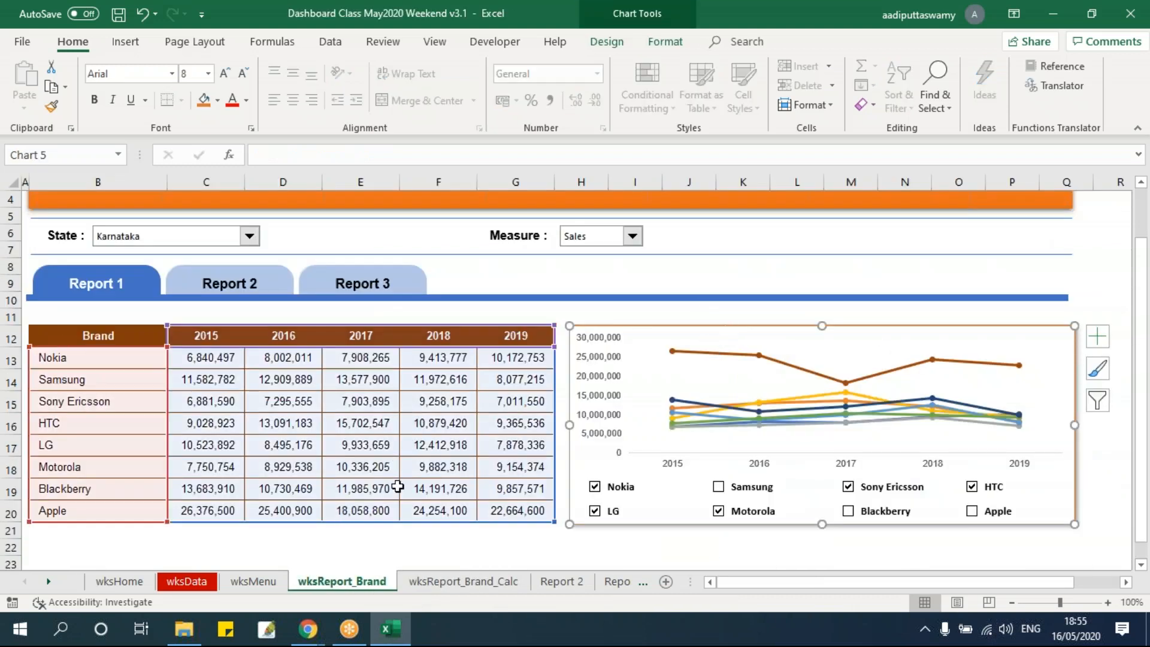
right_click(818, 346)
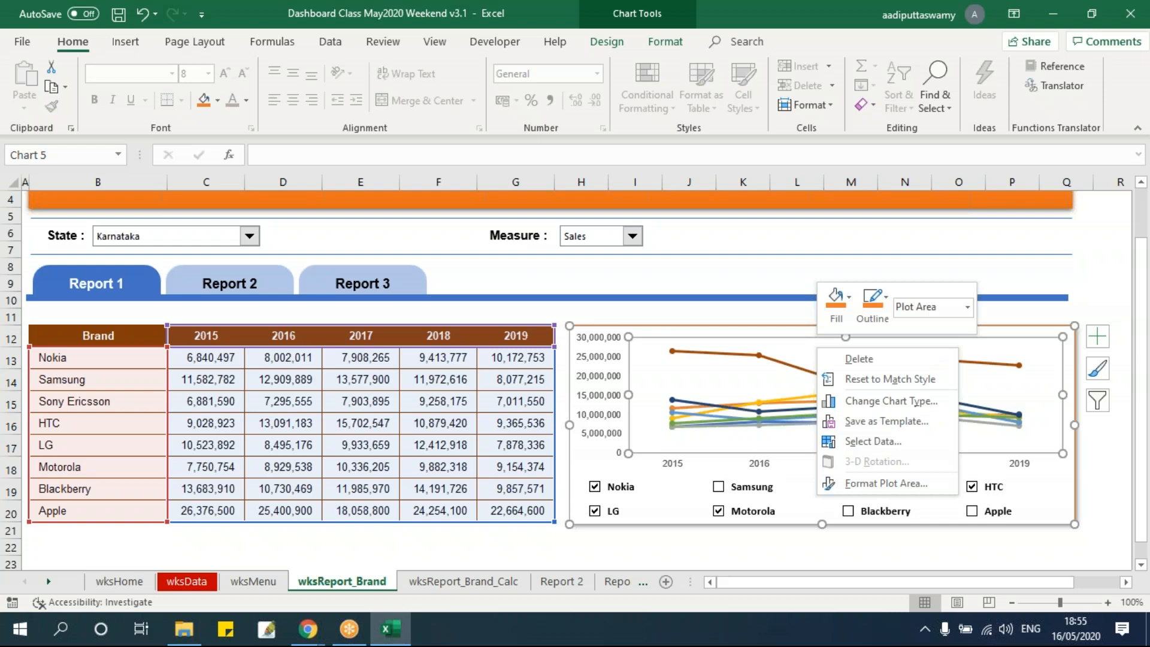
click(849, 442)
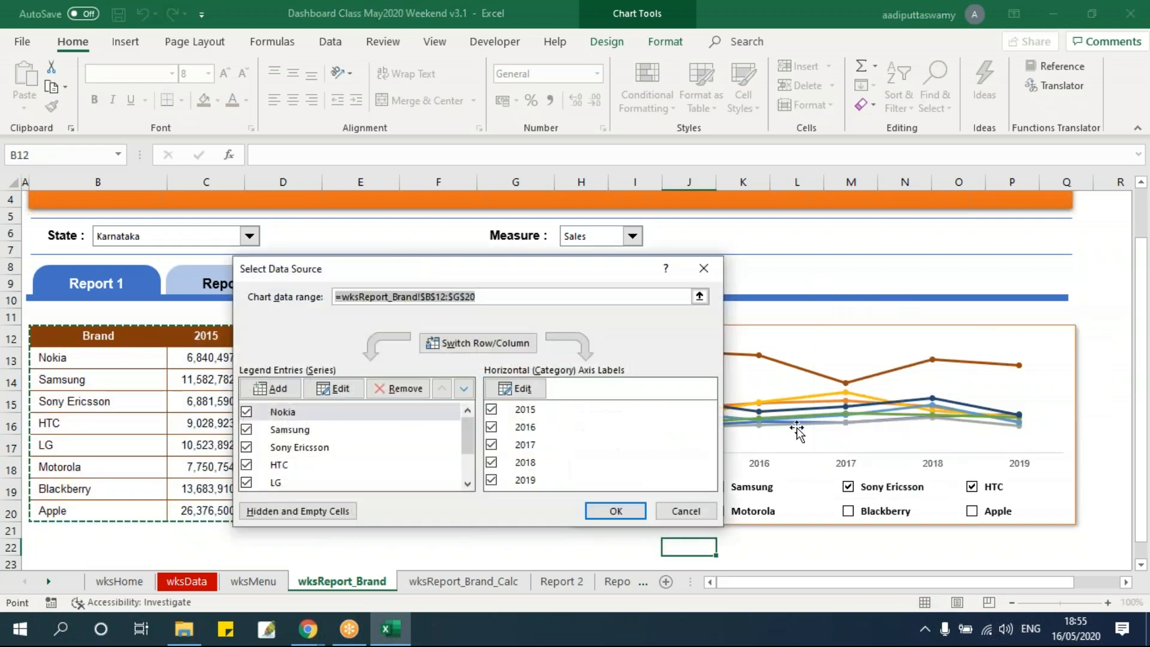
click(705, 297)
click(463, 580)
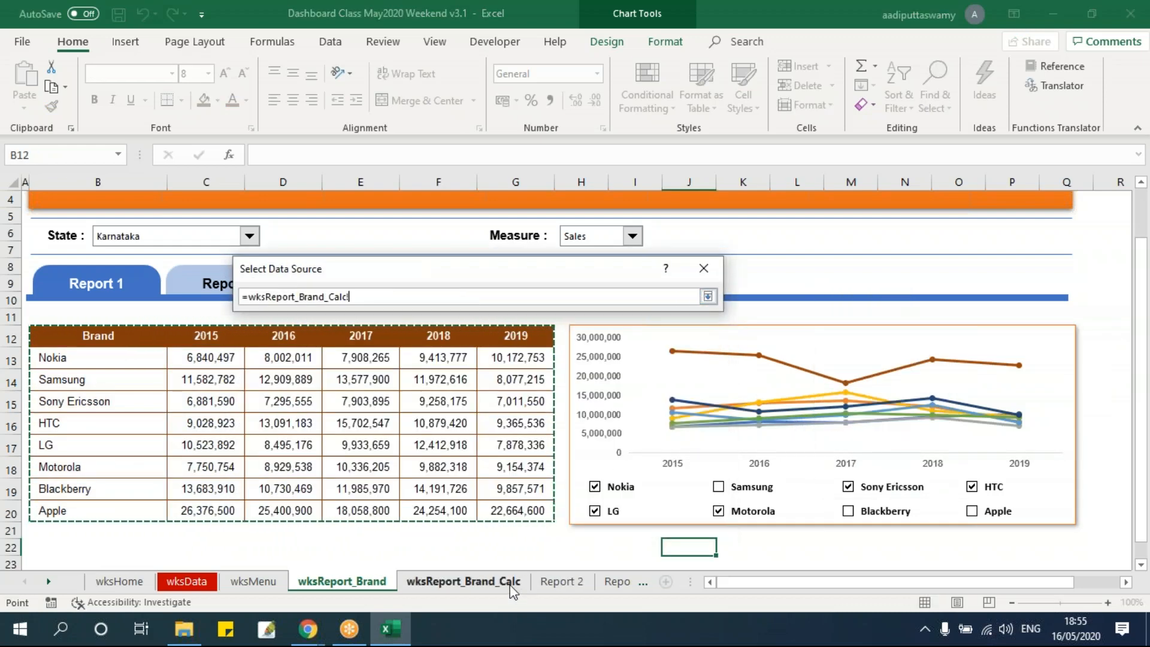
drag(764, 318, 1077, 466)
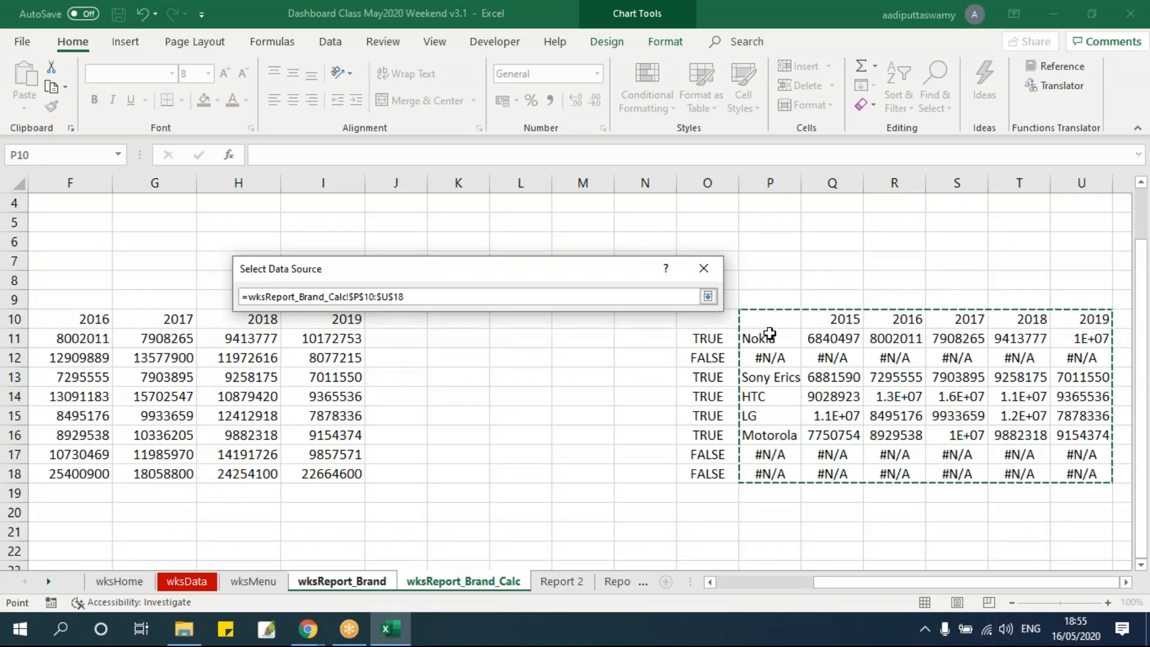
click(707, 296)
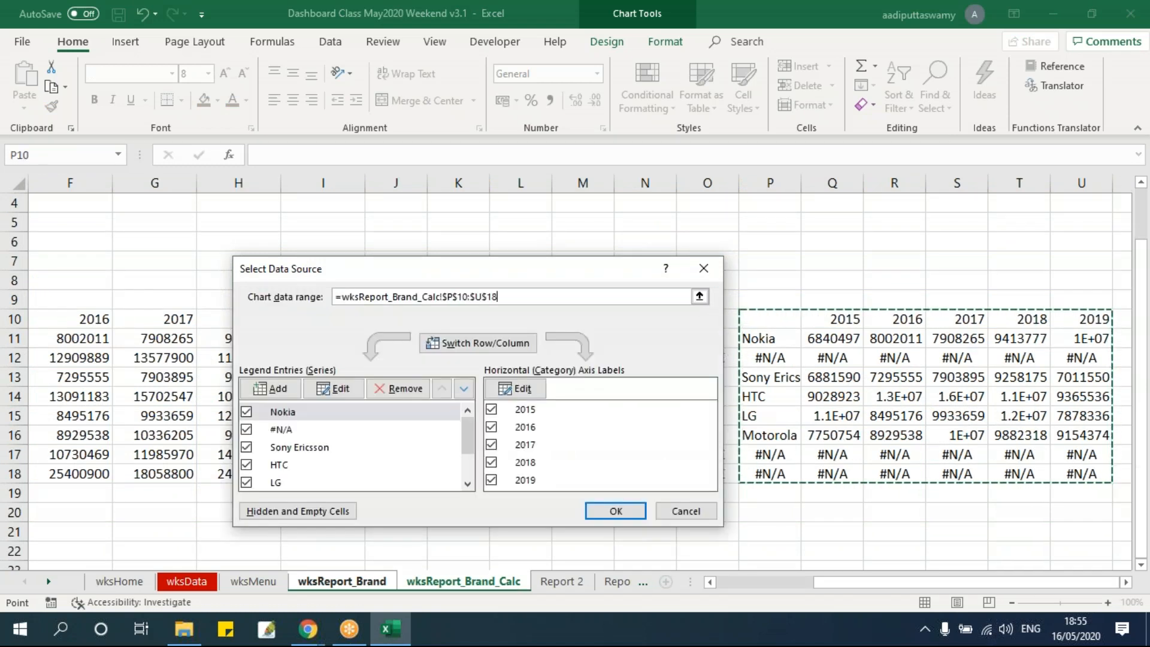
click(618, 510)
click(778, 558)
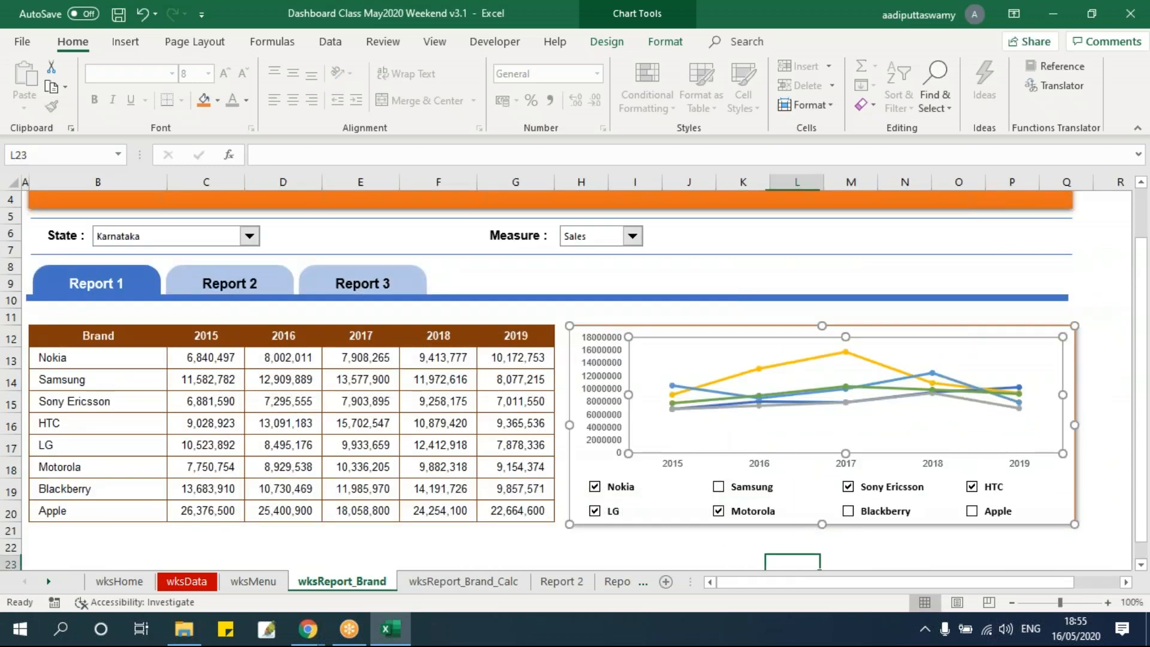
Test the chart by clearing the Nokia, LG, Sony Ericsson and HTC check boxes, ticking Nokia again before clearing HTC
click(1125, 582)
click(1126, 581)
click(1125, 582)
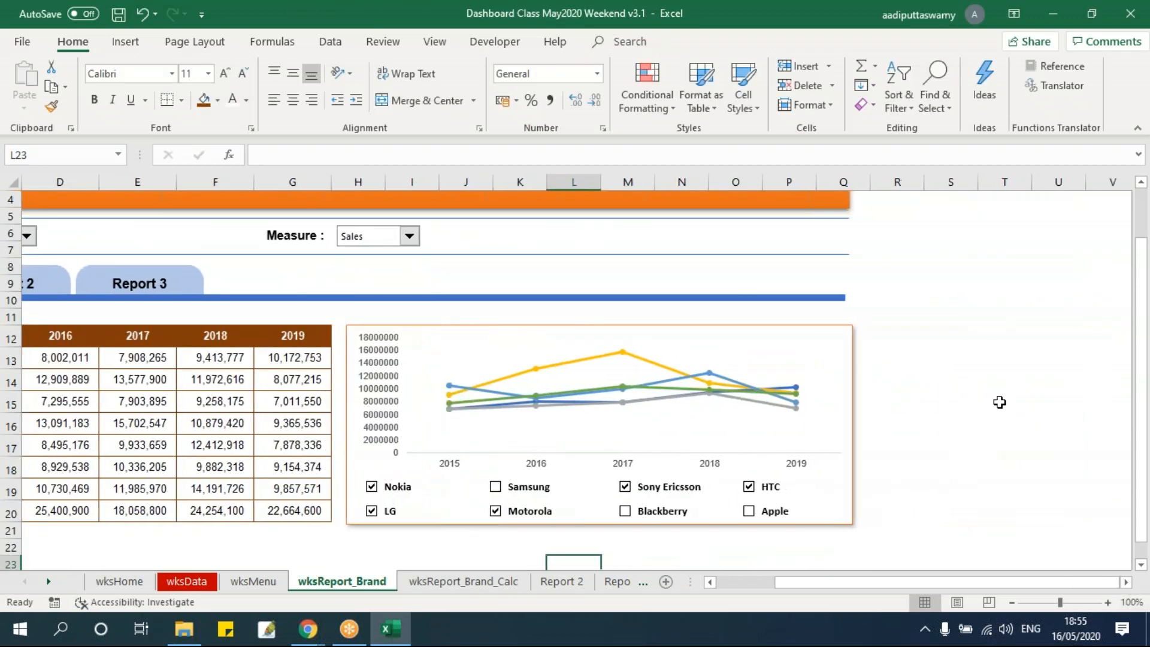
click(1000, 400)
click(372, 486)
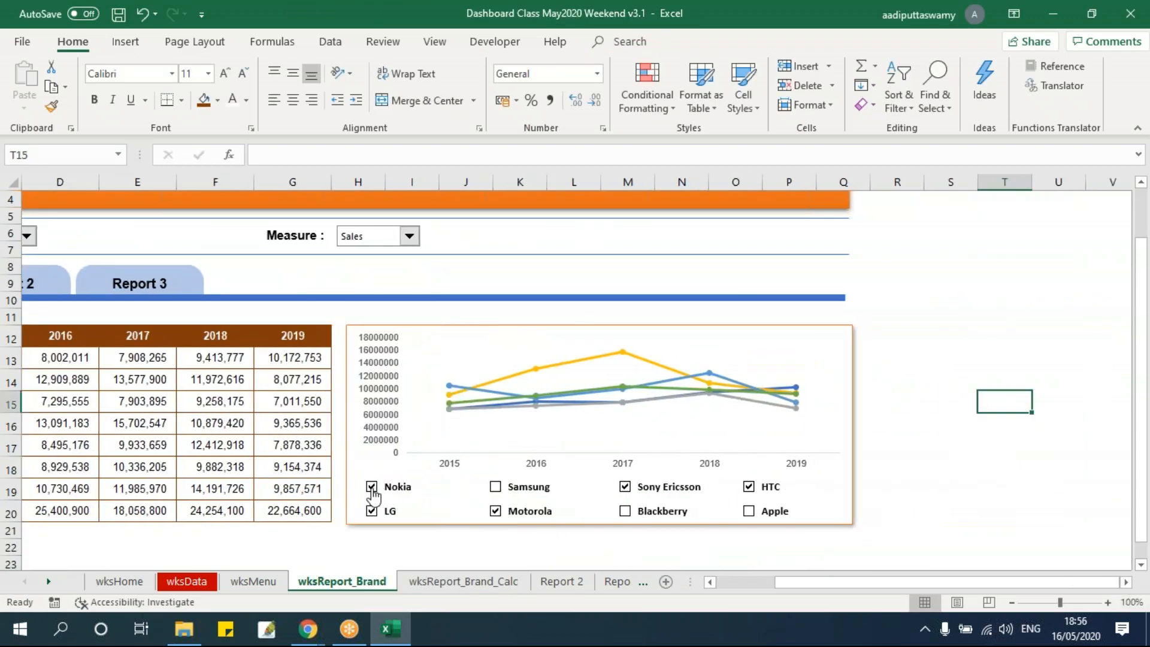
click(371, 511)
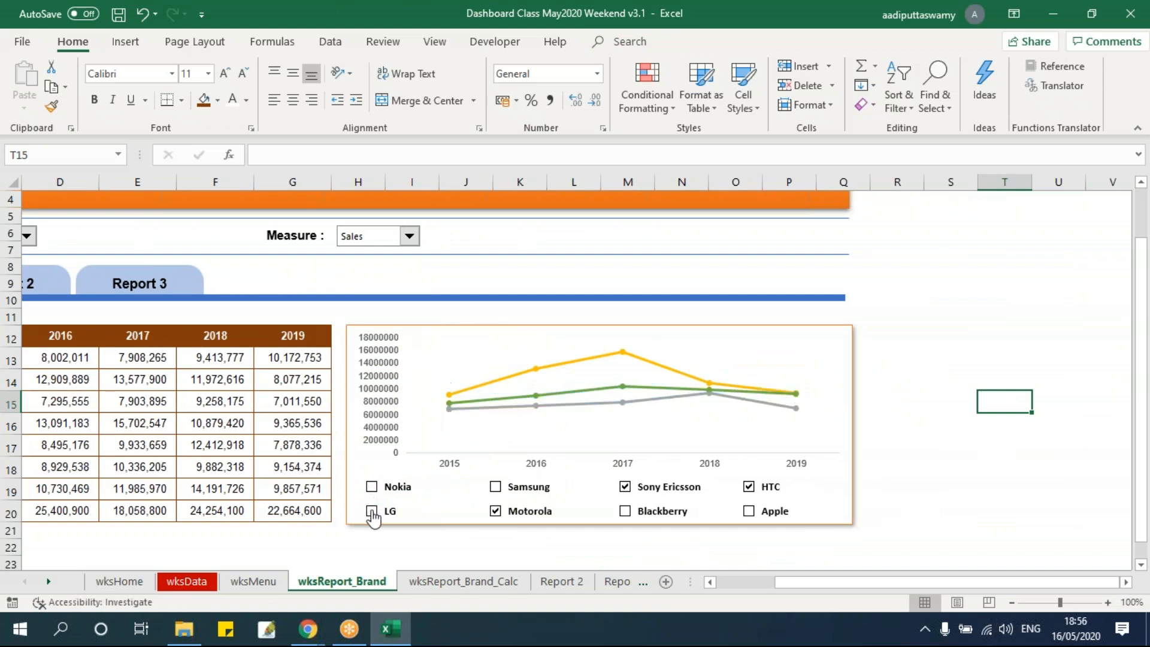
click(625, 487)
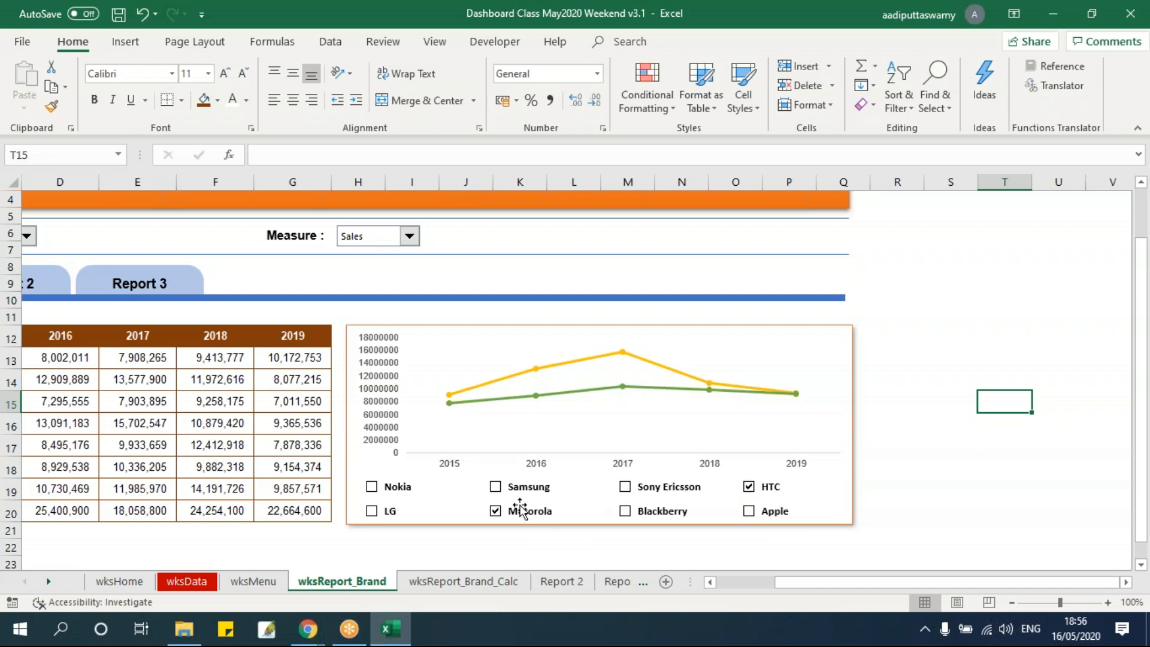
click(372, 486)
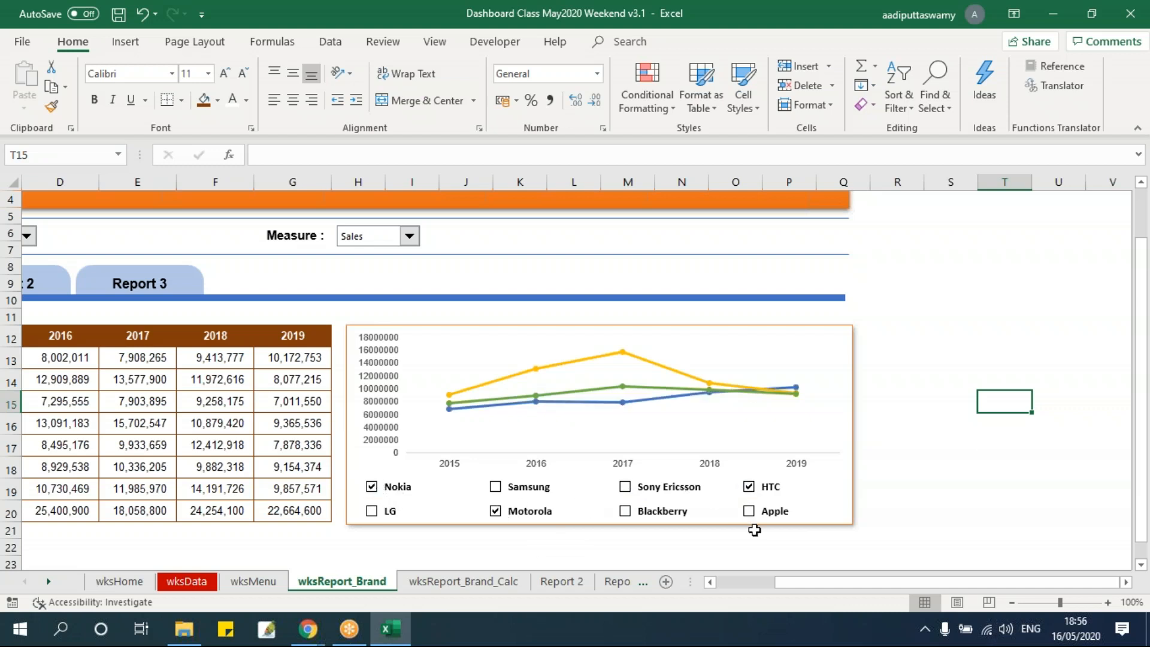
click(749, 489)
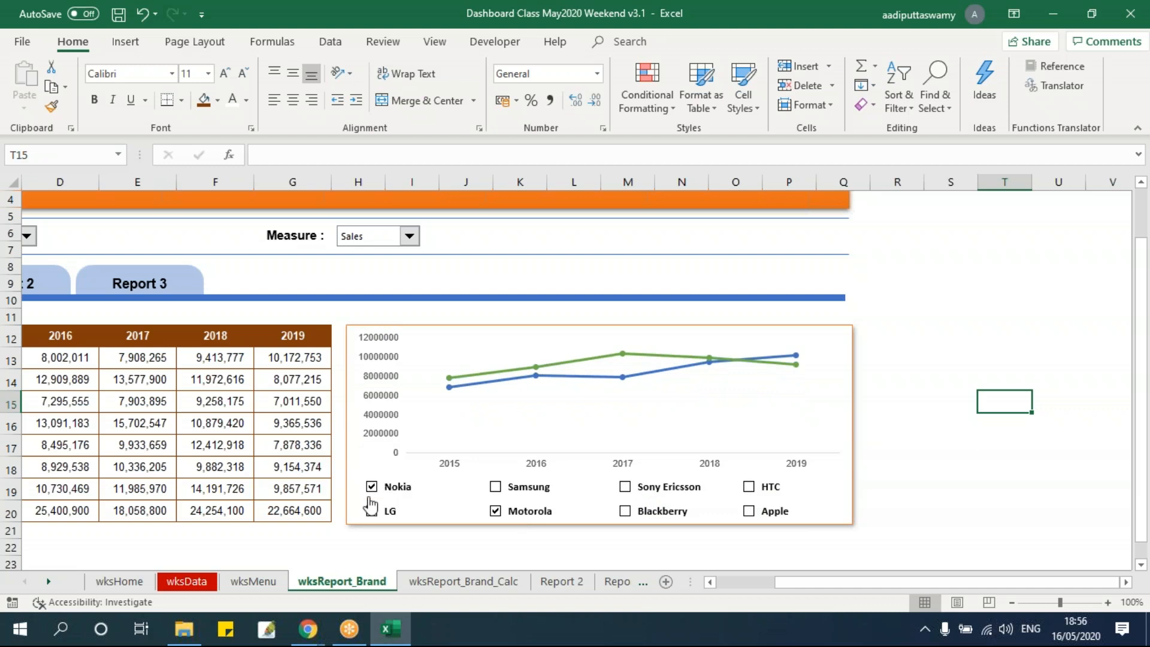
Examine the flags in O11:O18 and the conditional brand values in P11:U18 on wksReport_Brand_Calc
click(431, 581)
click(749, 362)
drag(711, 339, 707, 473)
drag(760, 339, 1067, 478)
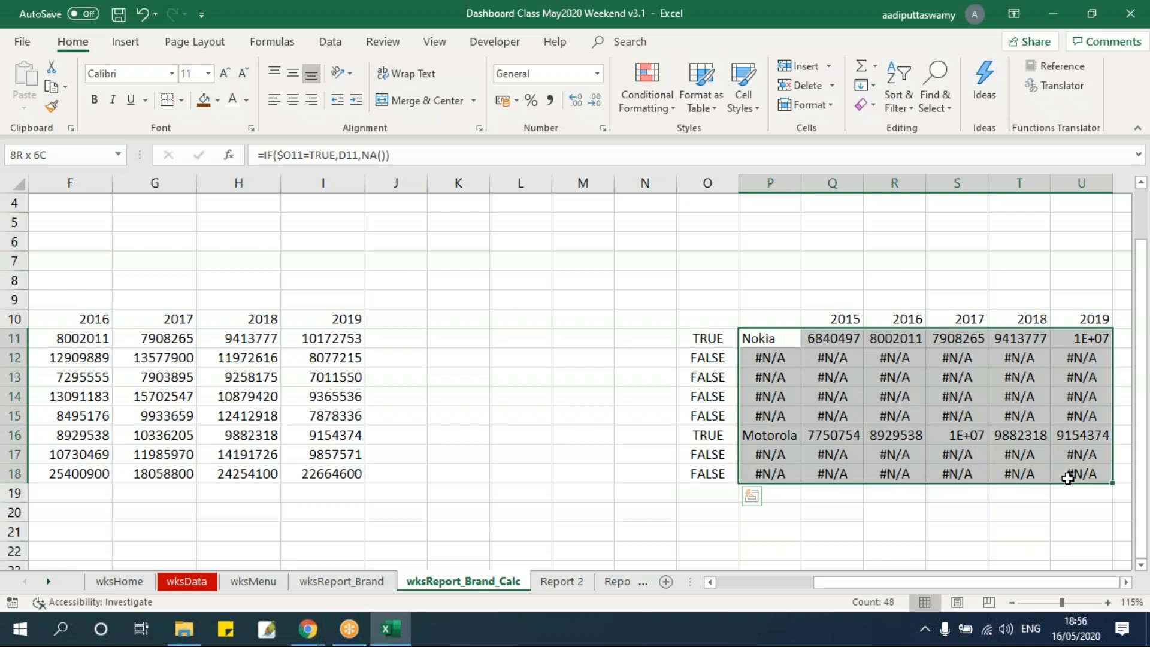
click(583, 492)
Tick the HTC, Sony Ericsson, Samsung, Blackberry, Apple and LG check boxes on wksReport_Brand
click(341, 581)
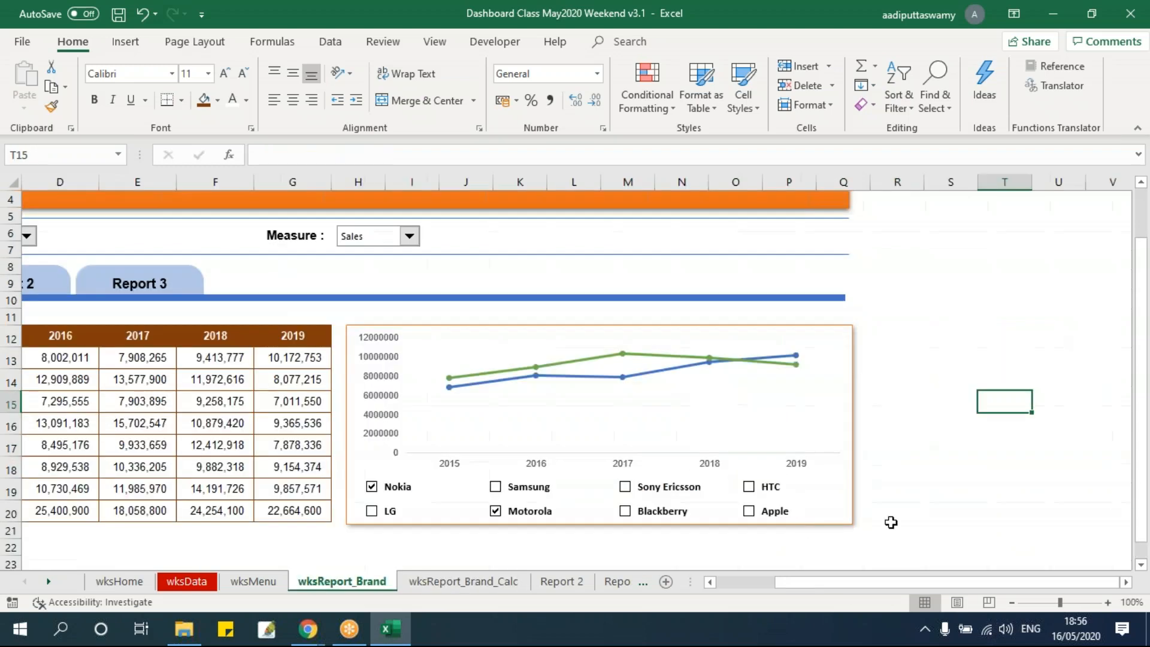
click(749, 486)
click(624, 488)
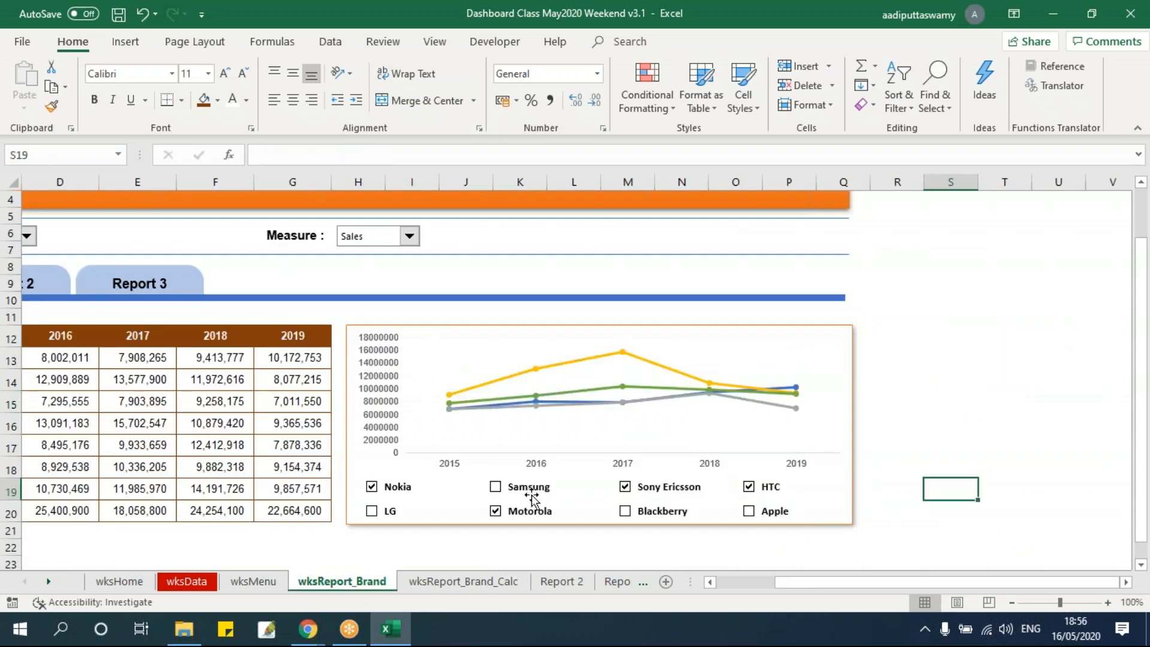
click(496, 487)
click(624, 513)
click(749, 511)
click(371, 513)
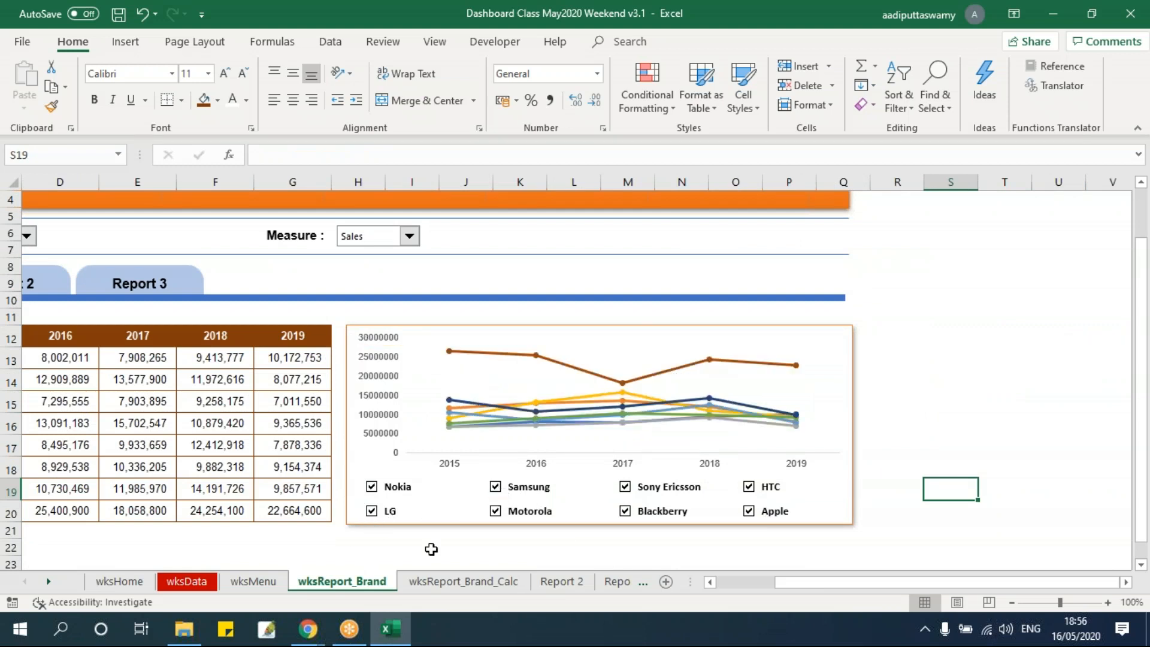
click(431, 546)
Check the Nokia text box's cell link and view the source brand table on wksReport_Brand_Calc
click(392, 487)
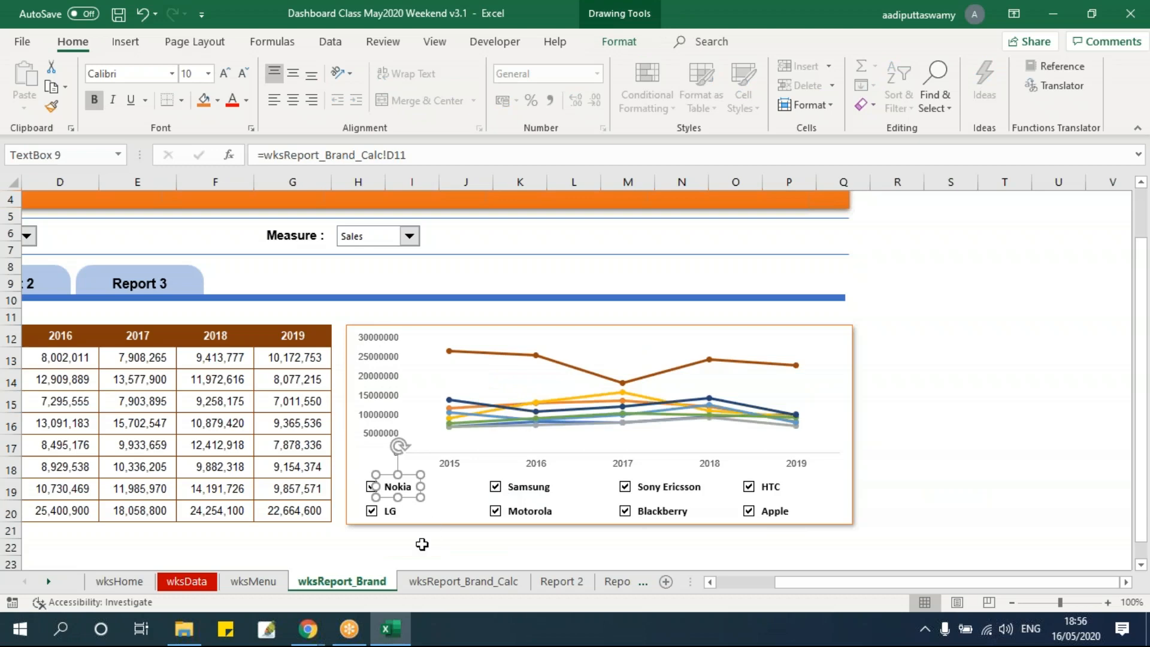
click(627, 547)
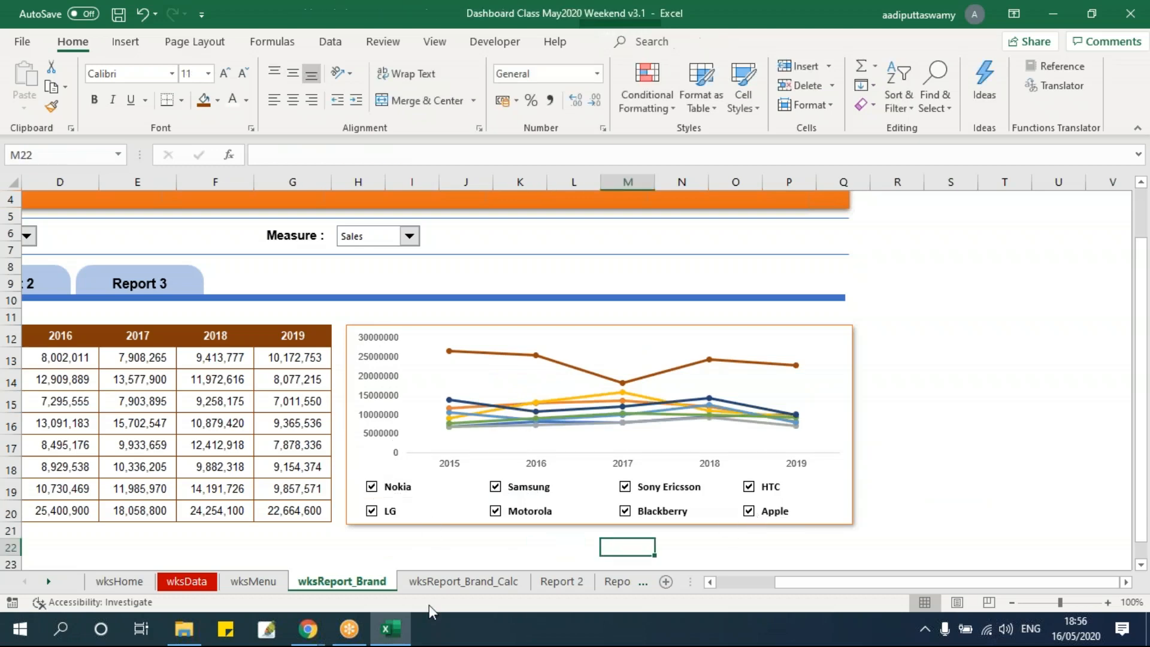
click(431, 590)
drag(902, 585, 794, 586)
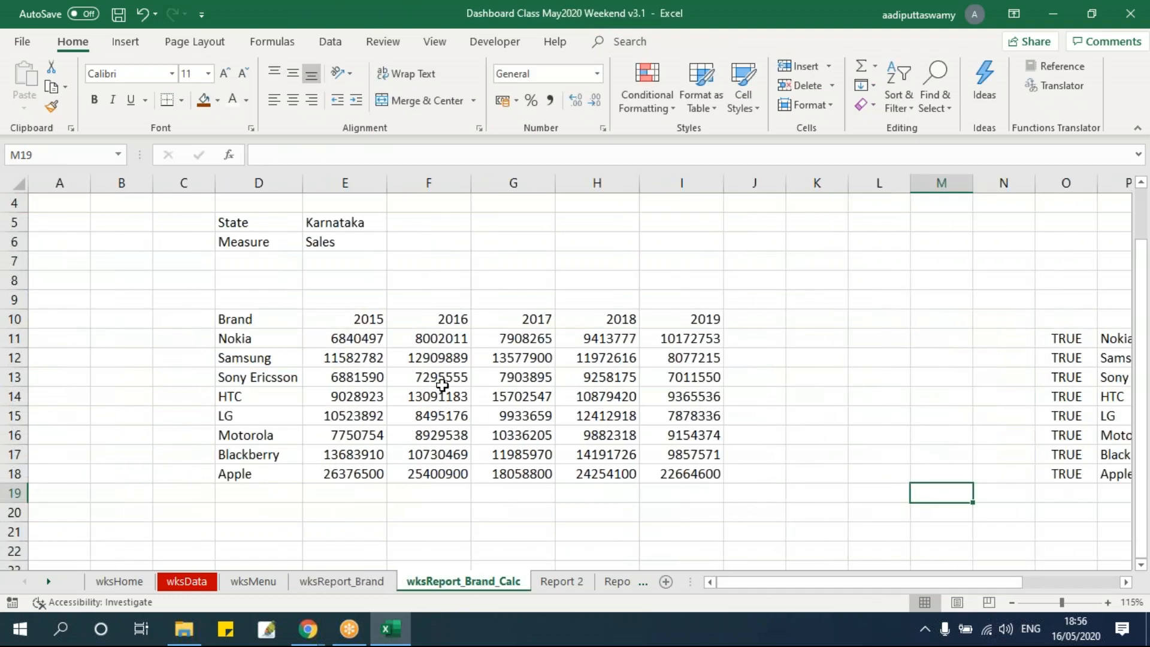
Sort the brand table D10:I18 on wksReport_Brand_Calc by Brand from A to Z, treating the first row as headers
drag(251, 323, 682, 470)
key(alt+d)
key(s)
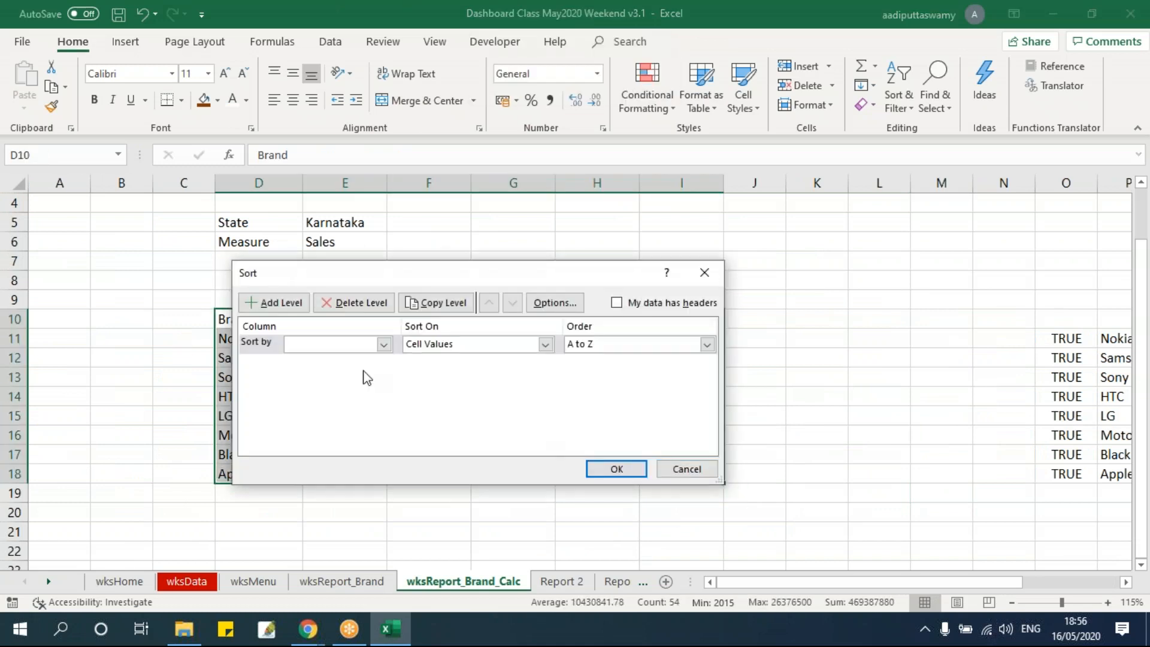
click(348, 348)
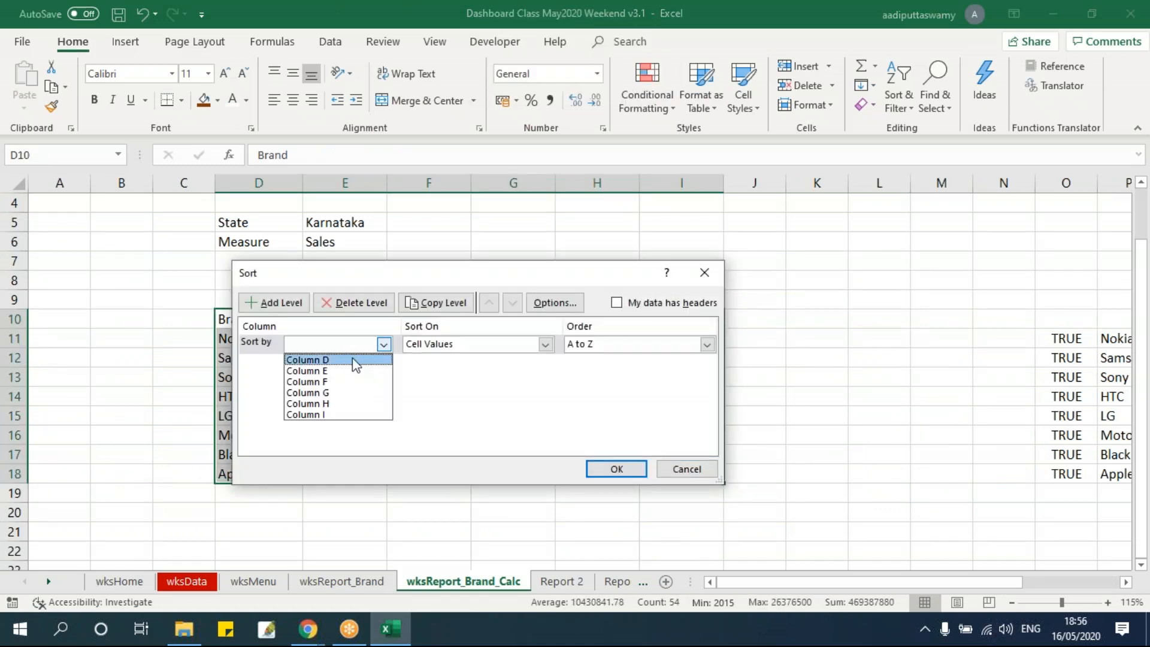
click(631, 305)
click(382, 346)
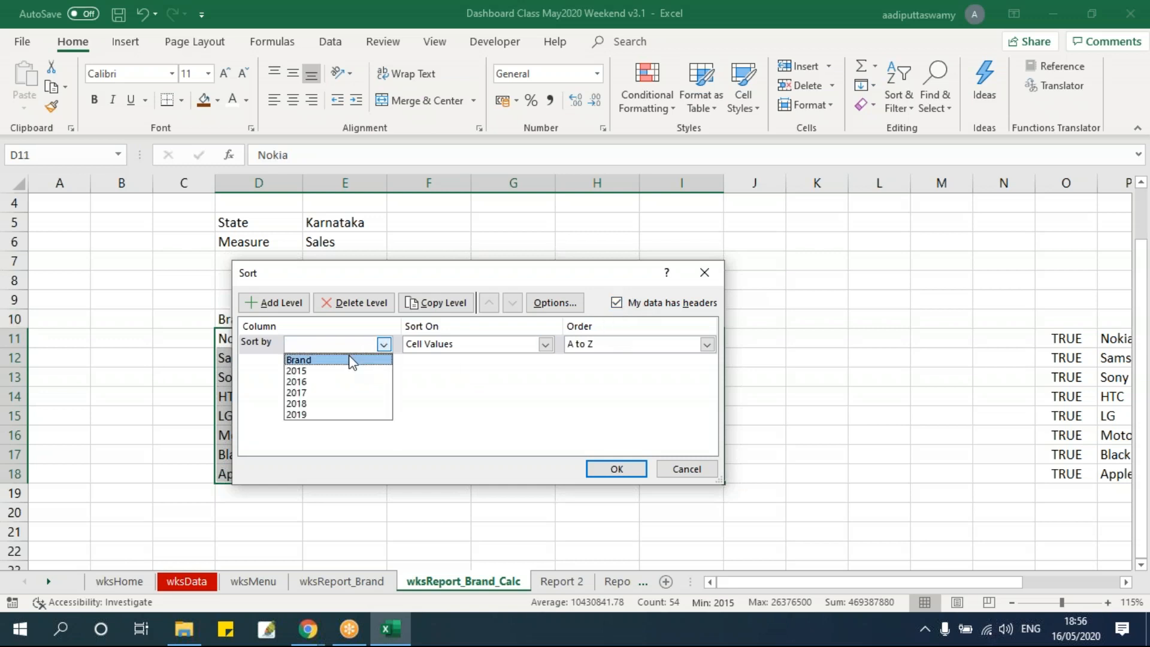
click(351, 359)
drag(427, 274, 722, 240)
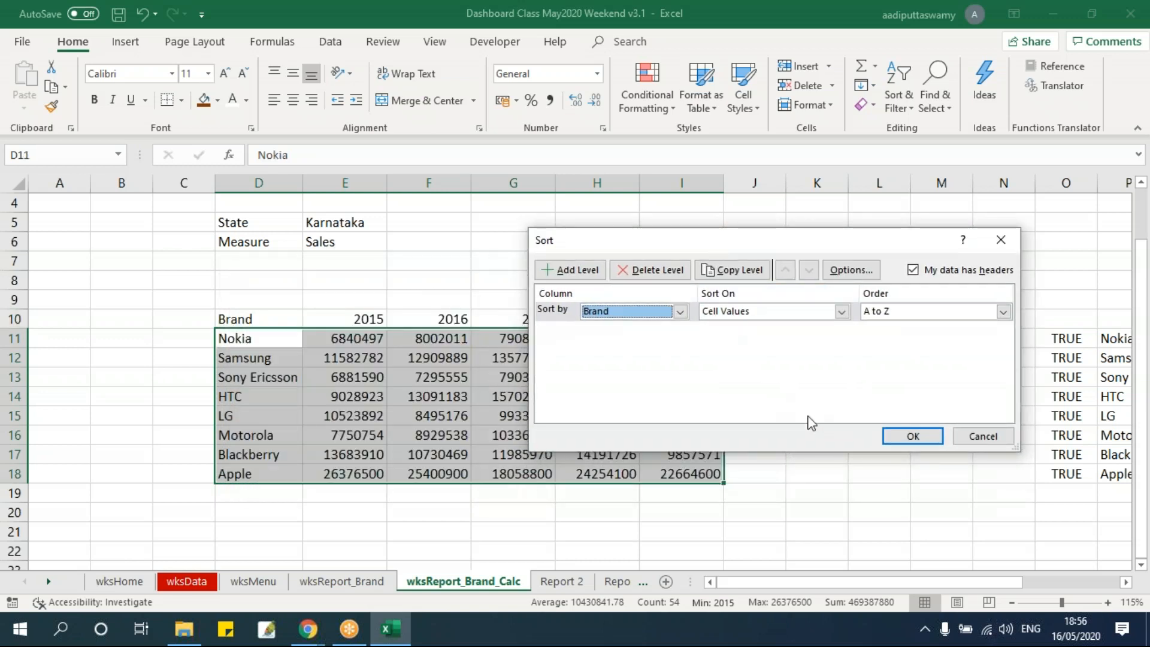
click(912, 435)
click(896, 433)
Compare the sorted brand names in D11:D18 and the conditional table with the chart's check box labels on wksReport_Brand
drag(257, 338, 264, 473)
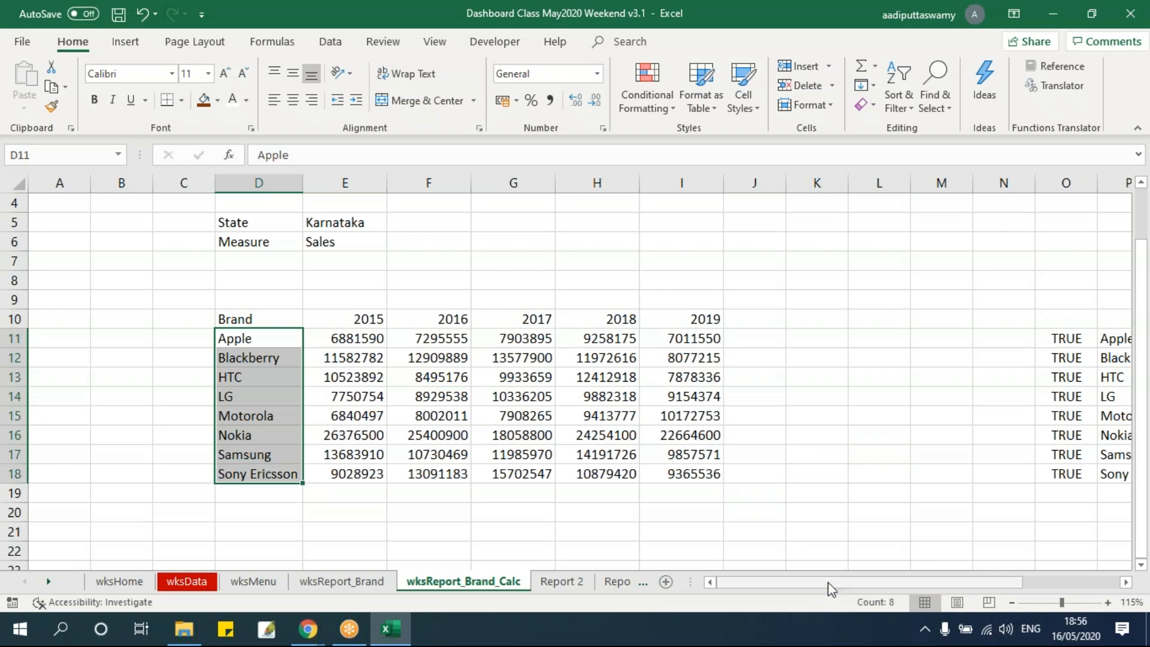
drag(826, 583, 1065, 586)
drag(771, 337, 771, 476)
click(357, 584)
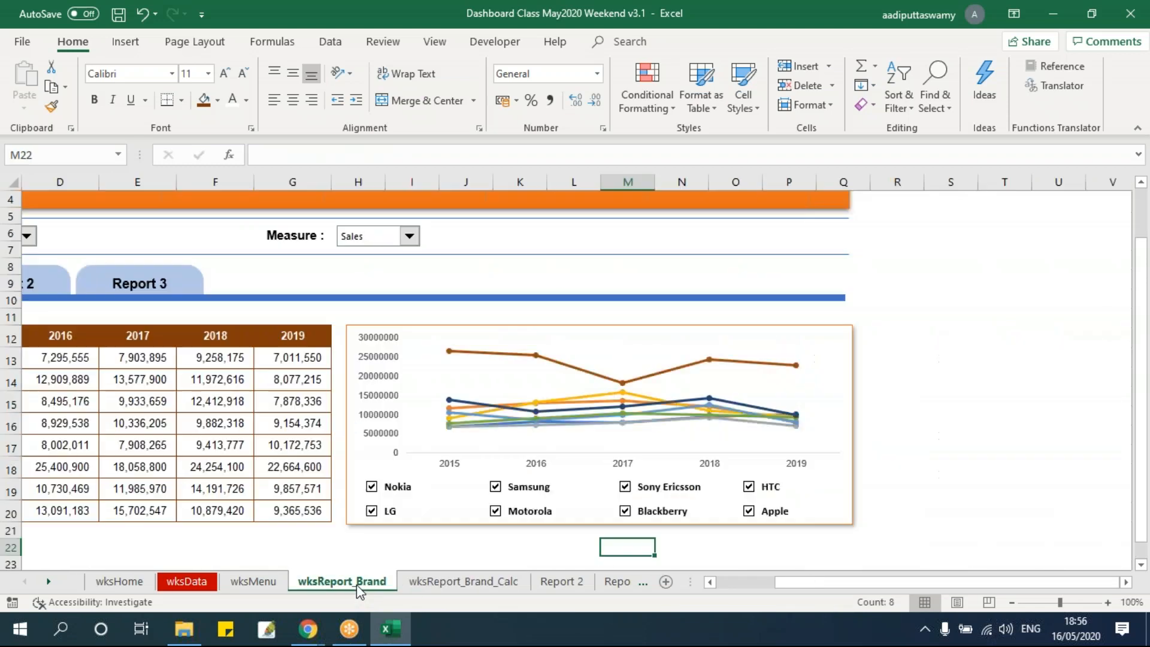
click(930, 452)
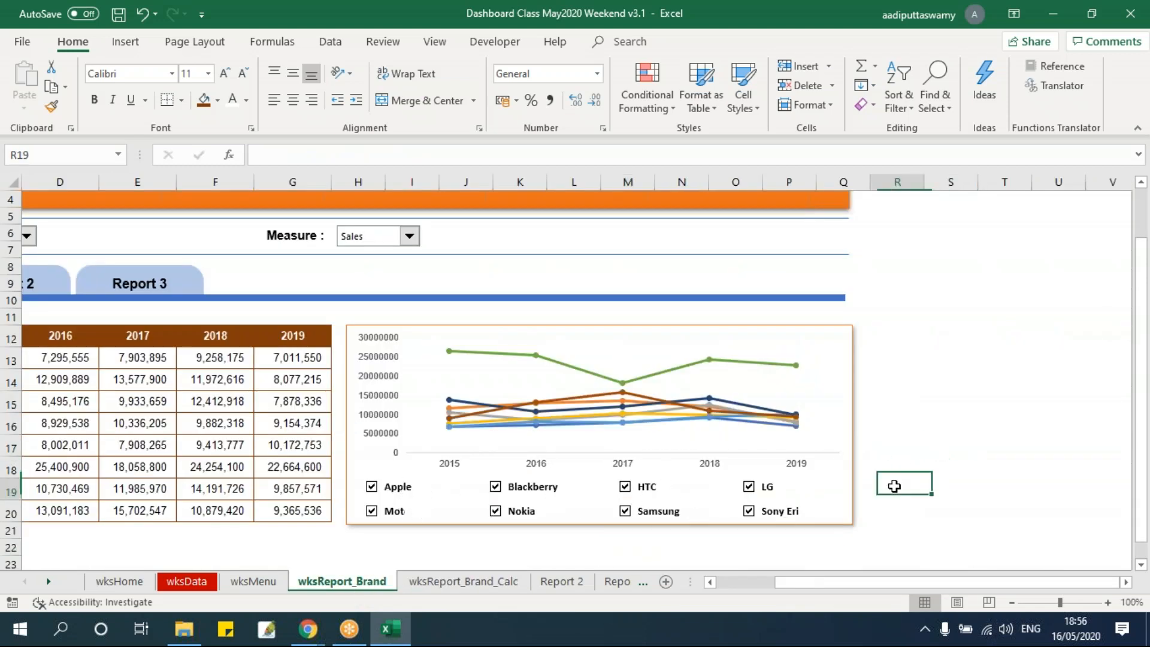
Check the Apple text box's cell link and review the brand names in the conditional table on wksReport_Brand_Calc
click(395, 486)
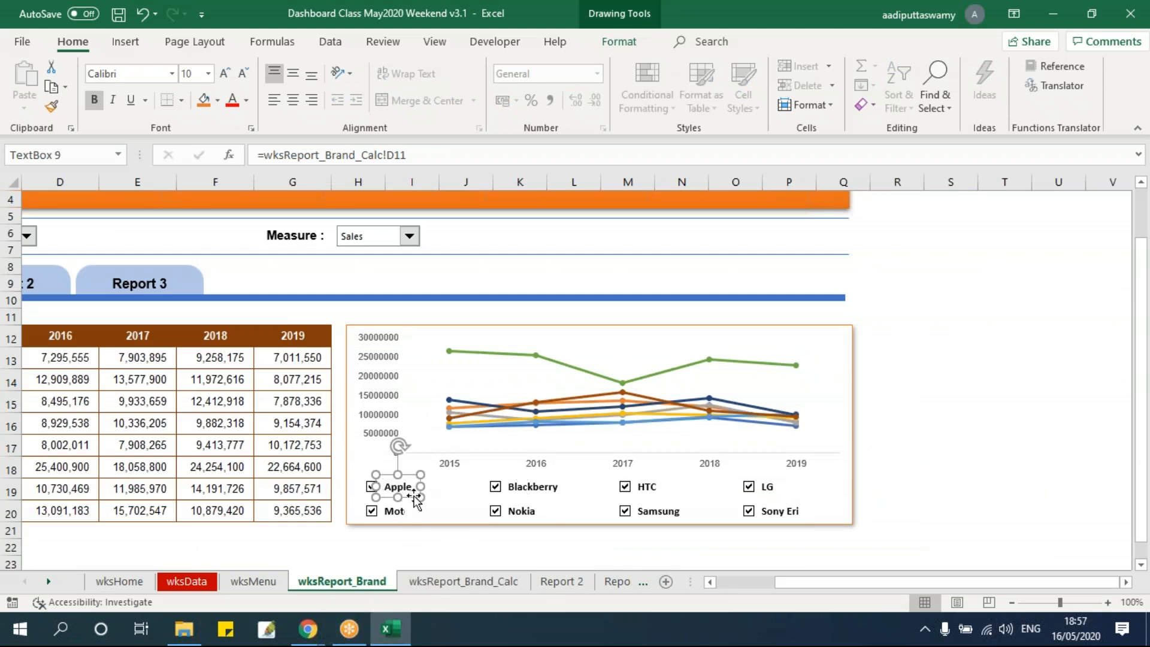
click(463, 581)
drag(778, 344, 767, 474)
click(372, 584)
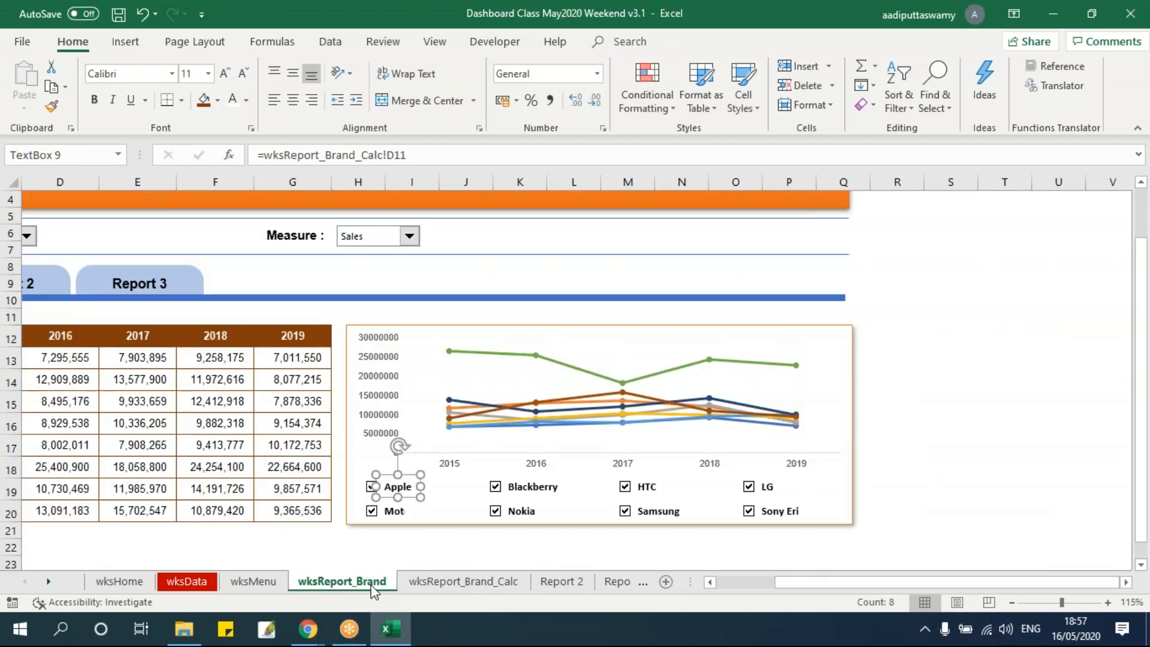
click(943, 444)
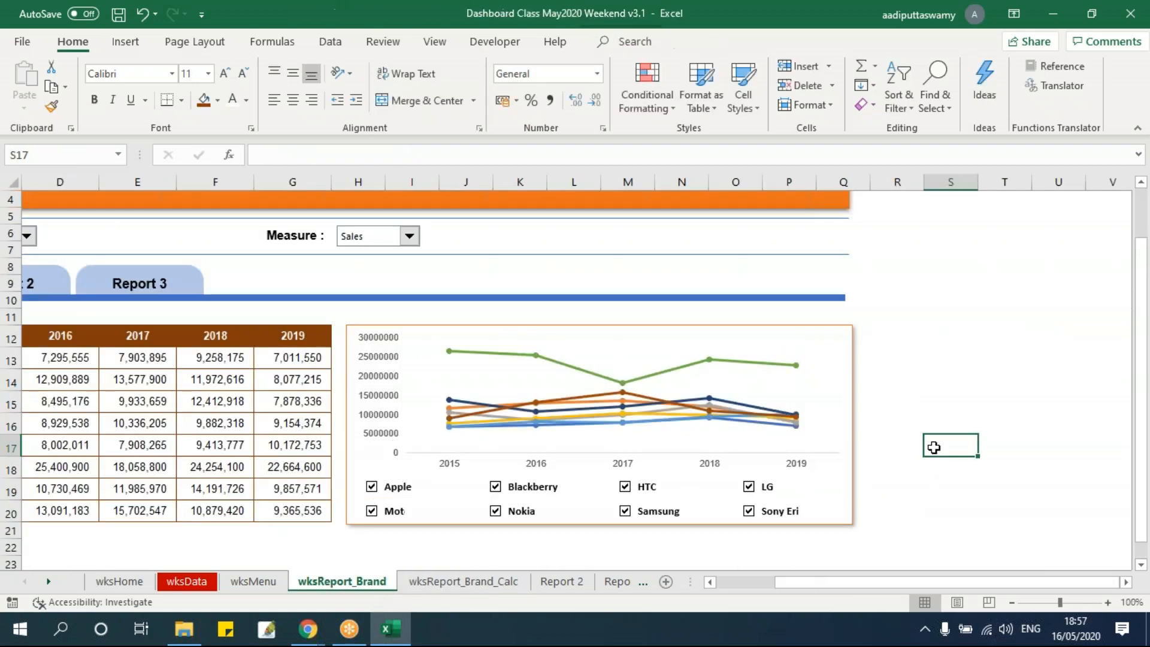
Test the chart by clearing the Apple, Motorola, Blackberry, Nokia, HTC and Samsung check boxes, leaving LG and Sony Ericsson ticked
click(371, 486)
click(371, 510)
click(494, 486)
click(495, 510)
click(625, 487)
click(624, 514)
drag(860, 581, 801, 582)
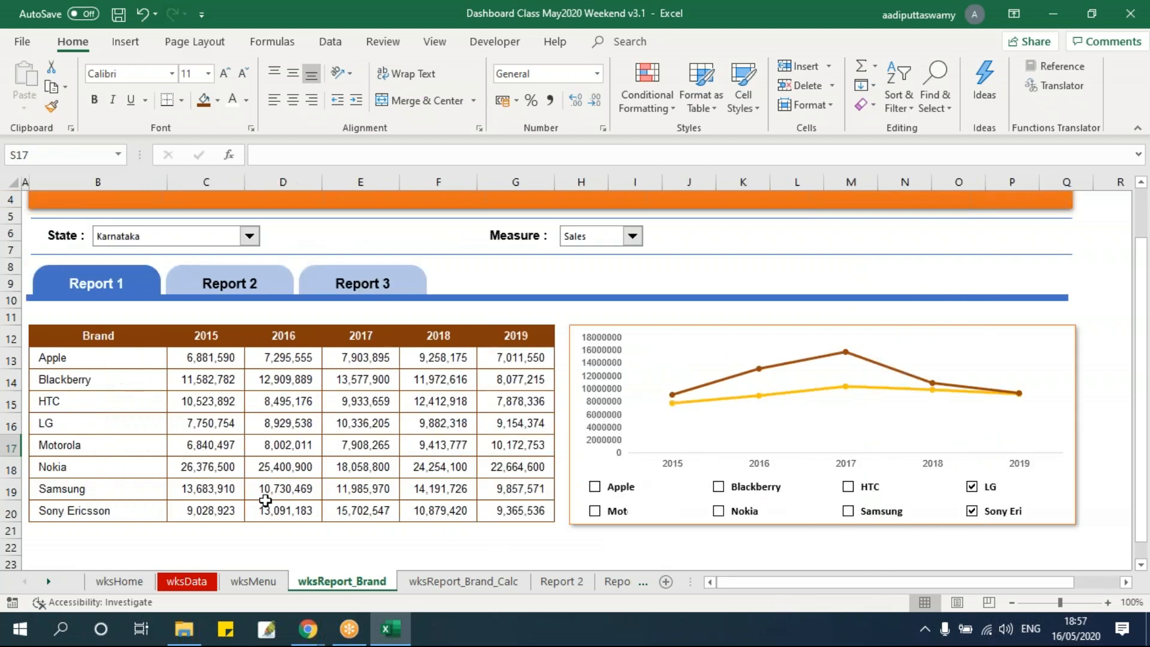